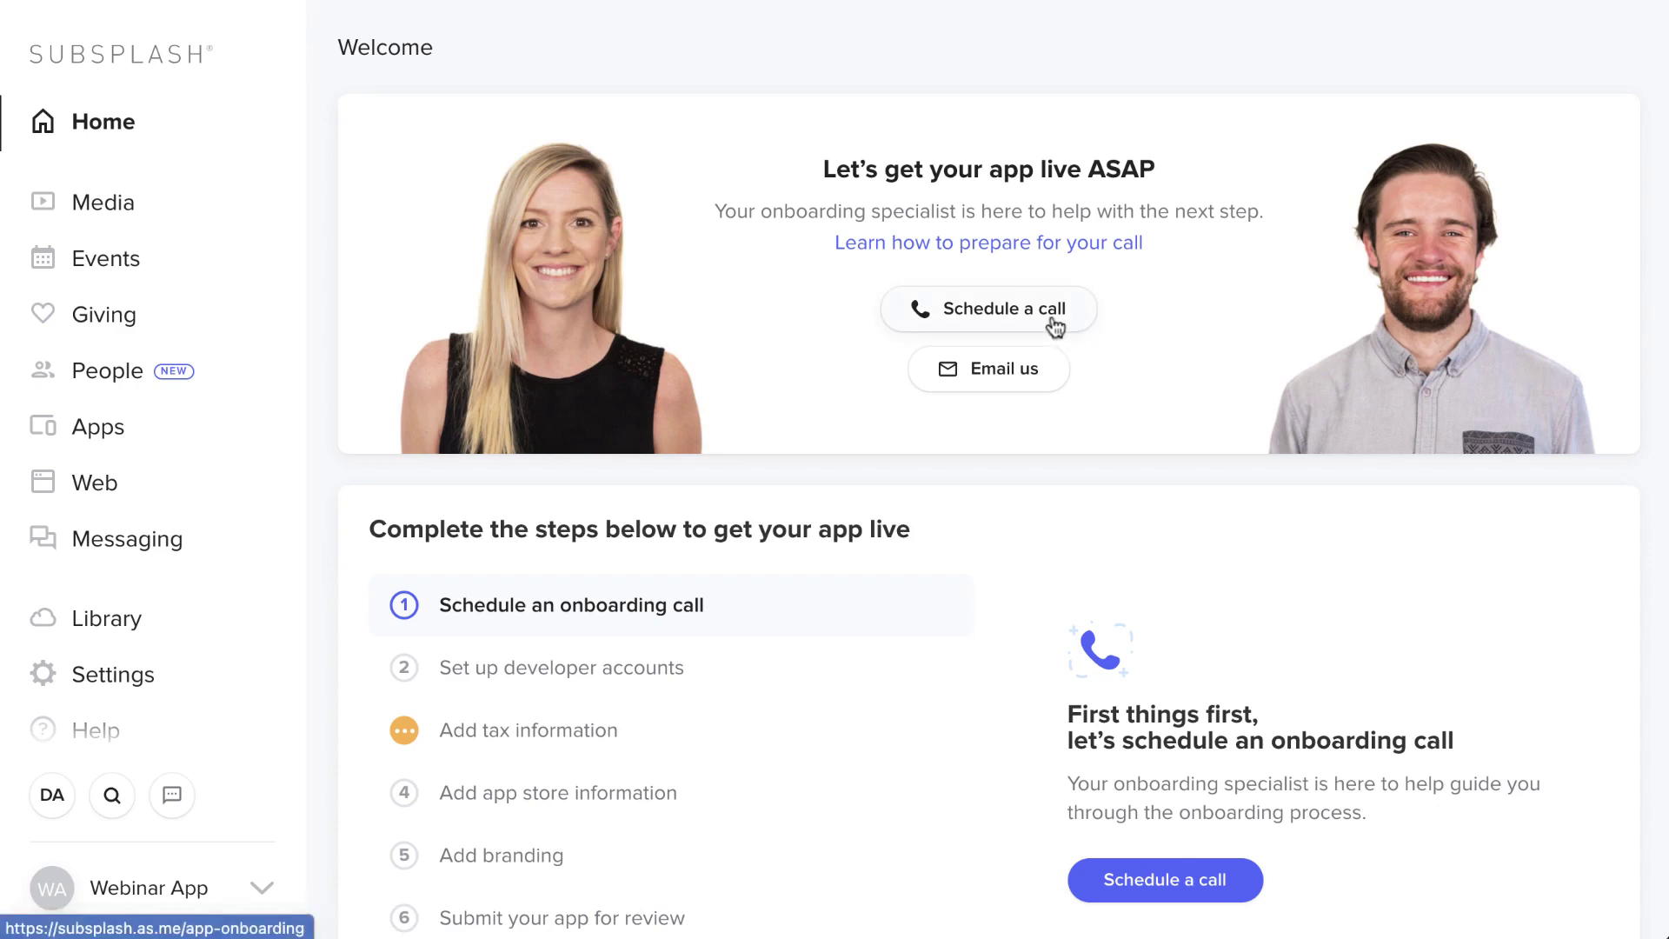
- Search the support Knowledge Center for 'push notific' and open a suggested push notification article
scroll(1055, 369, down, 9)
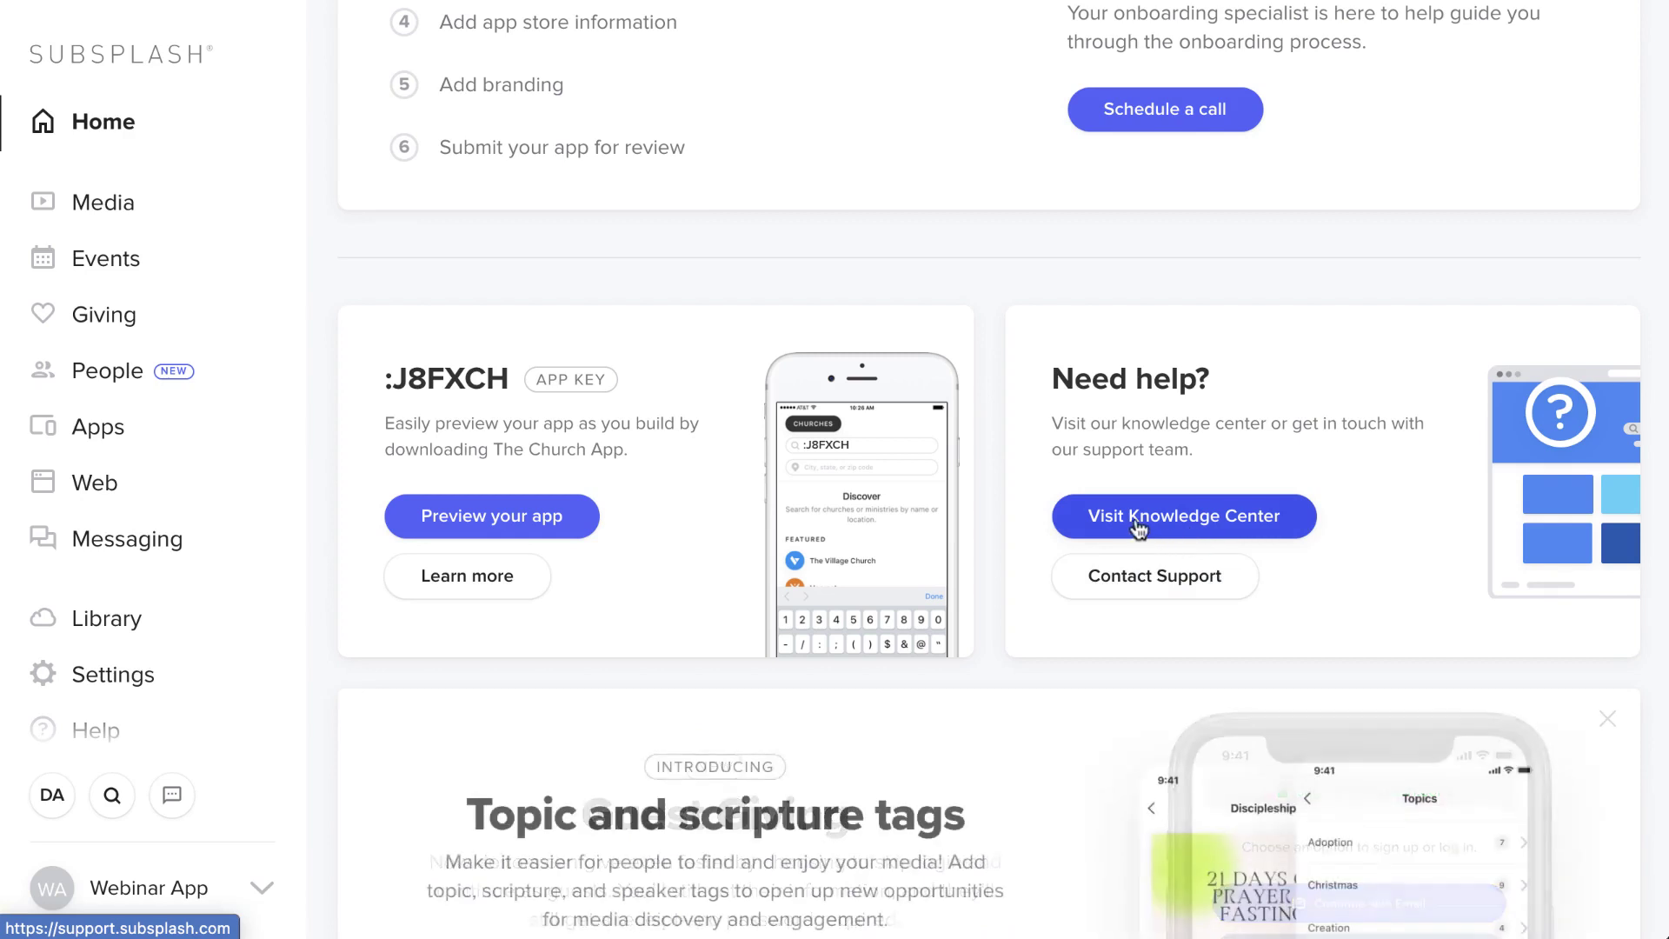
click(1132, 521)
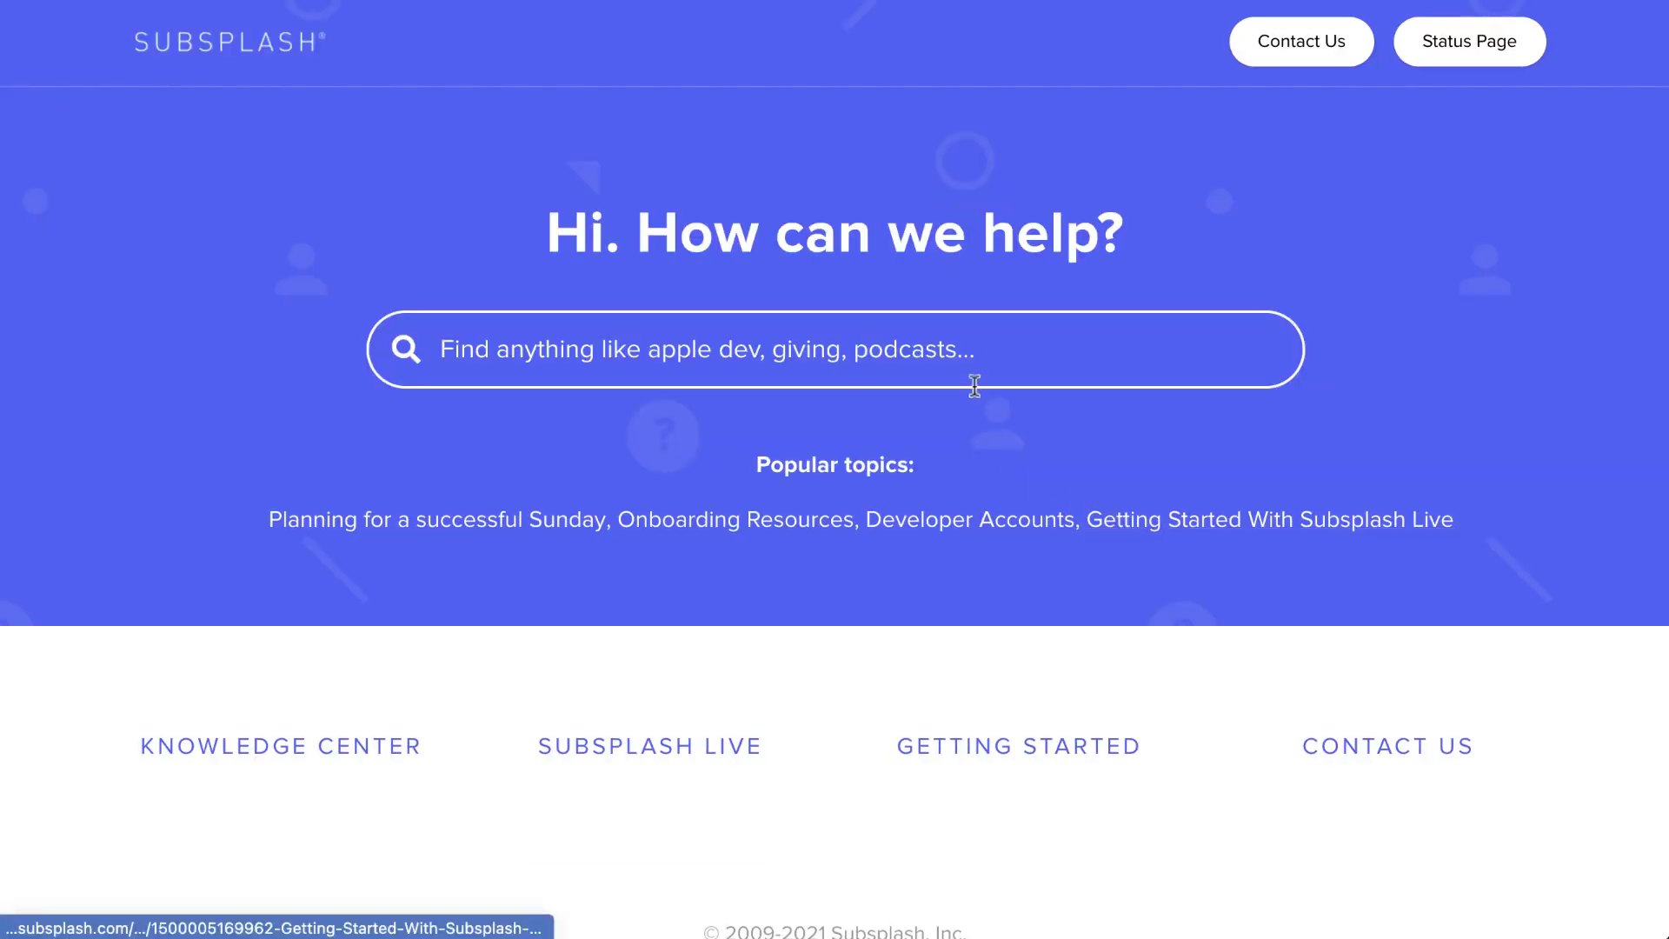
text(push )
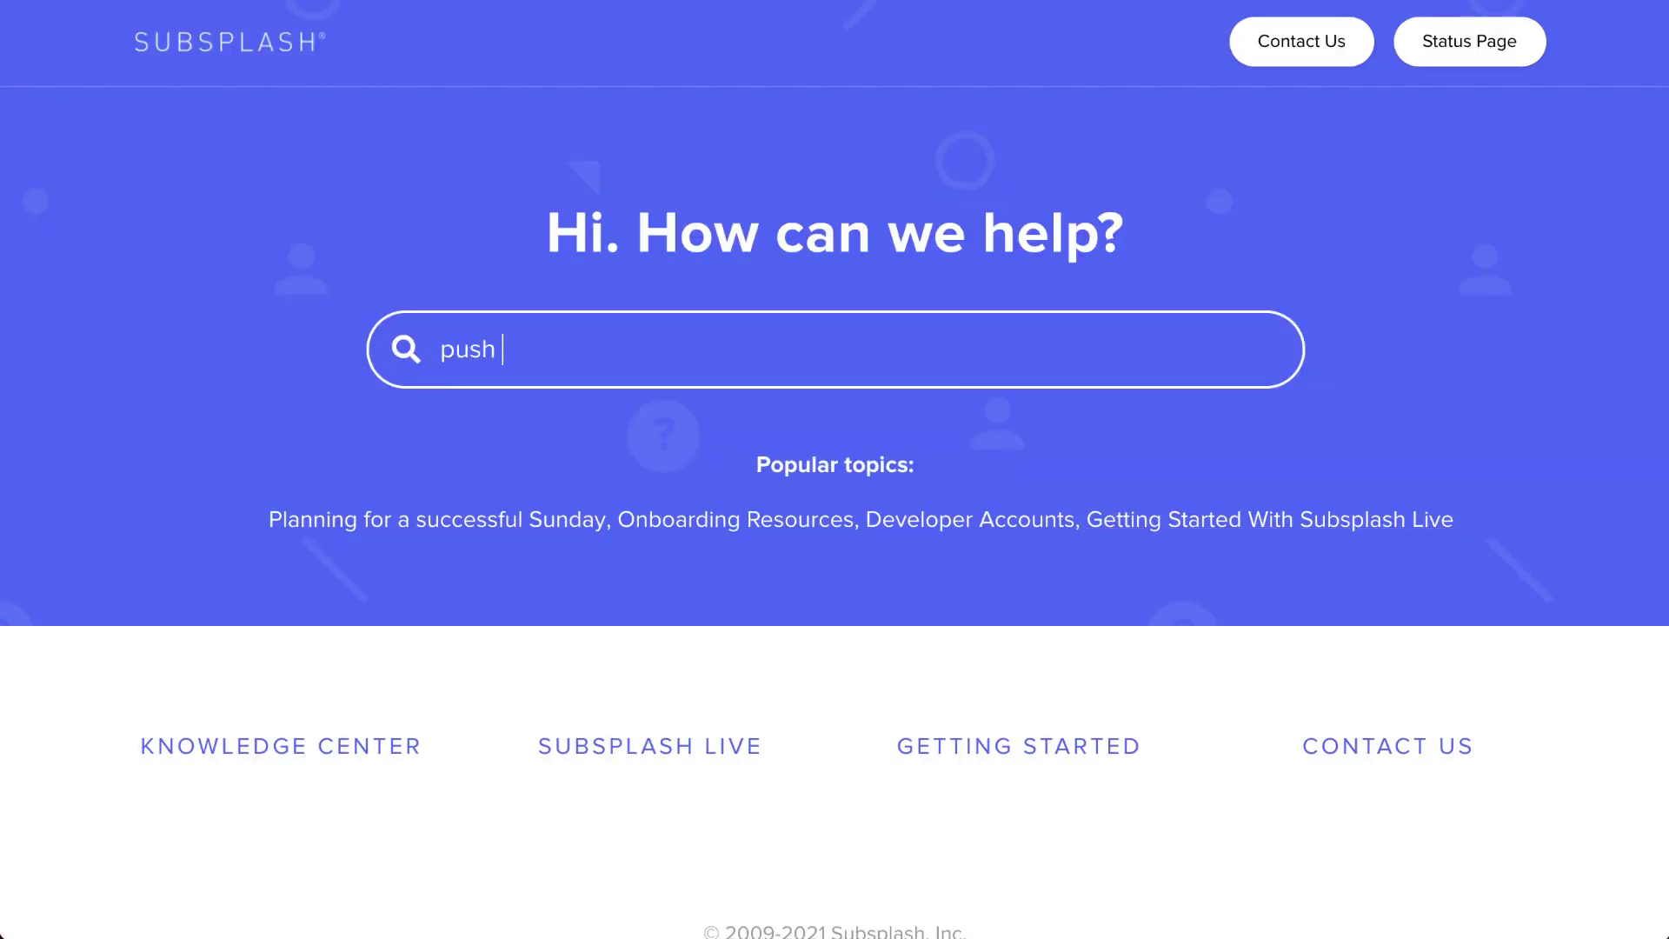
text(notific)
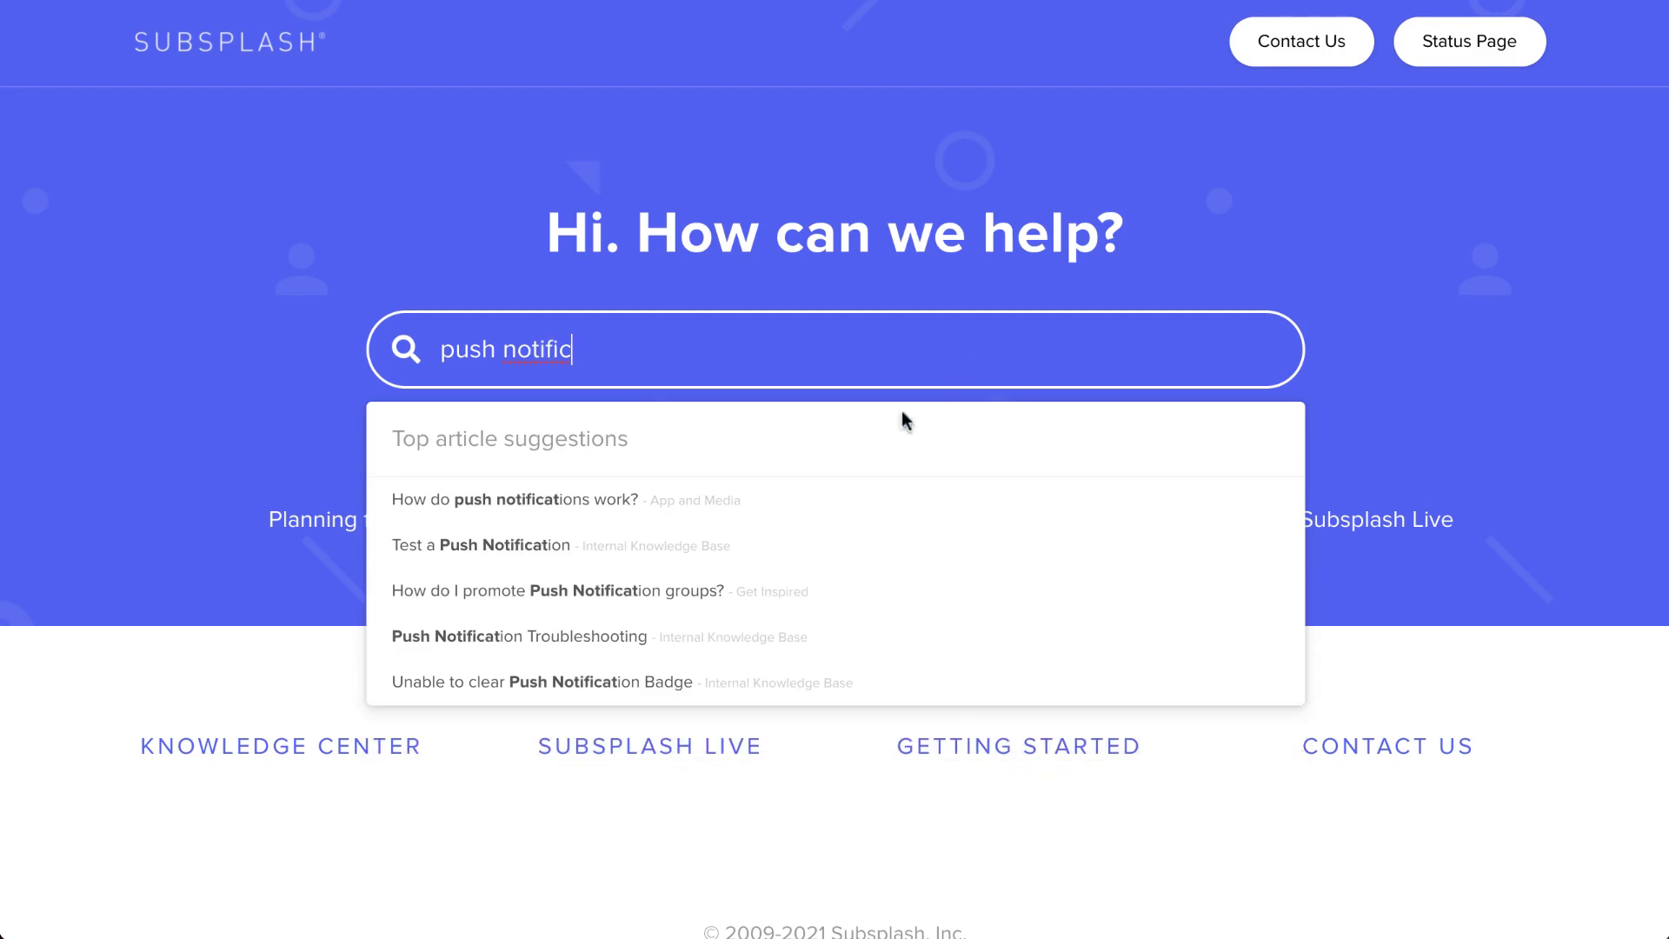
click(692, 499)
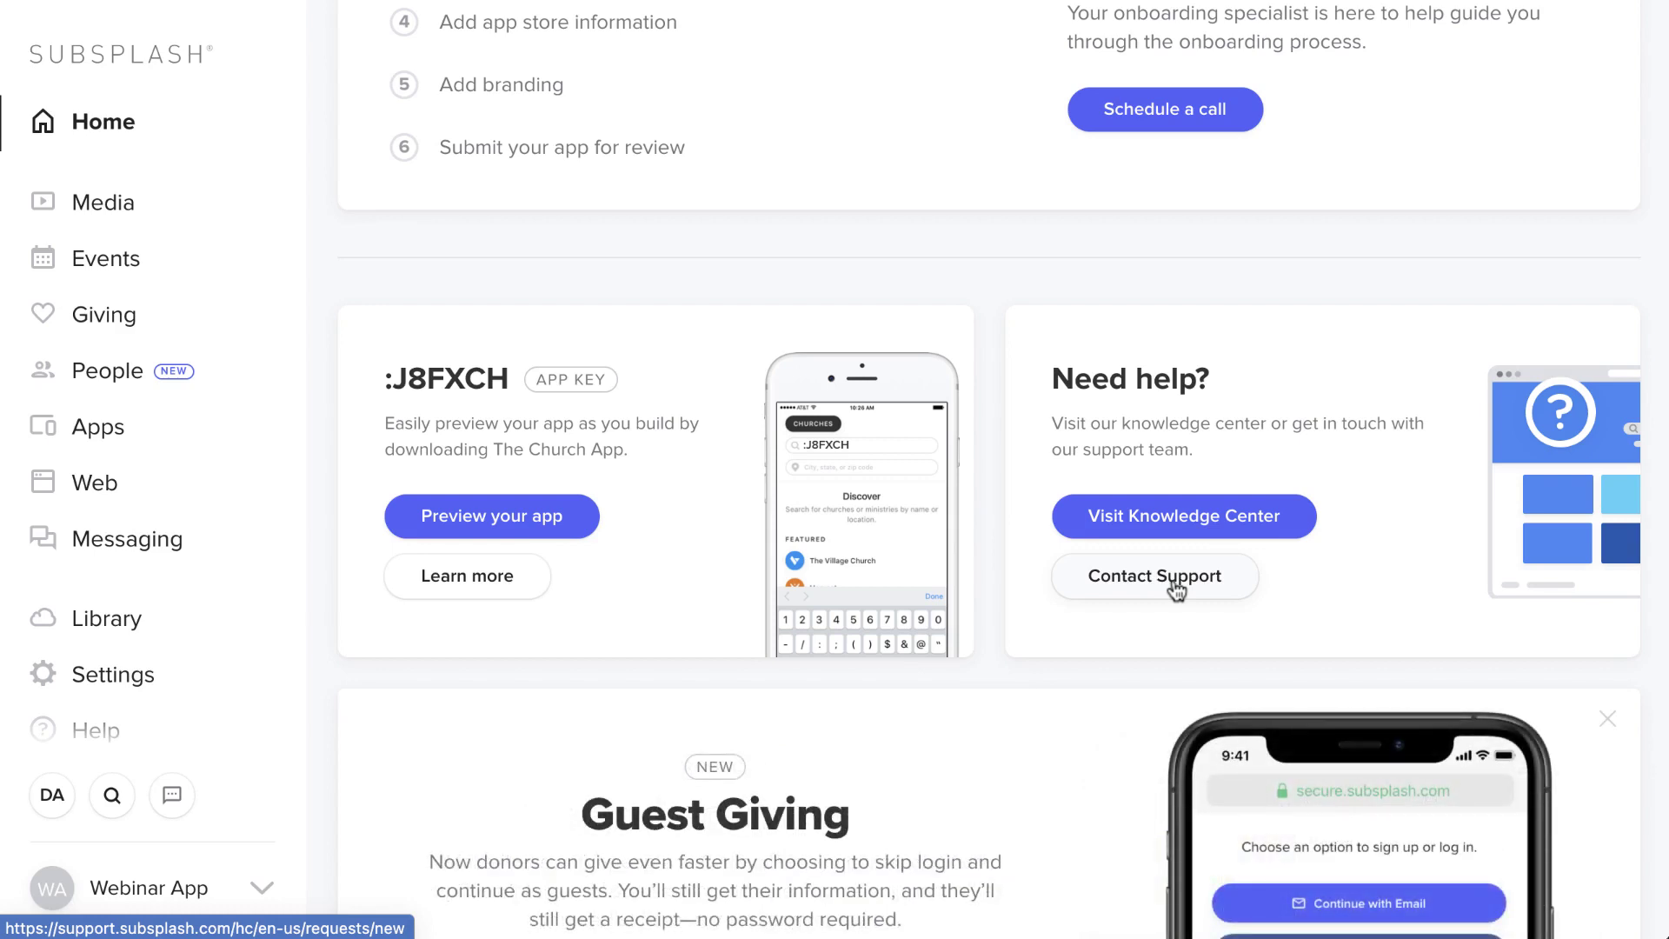
scroll(1176, 590, up, 1)
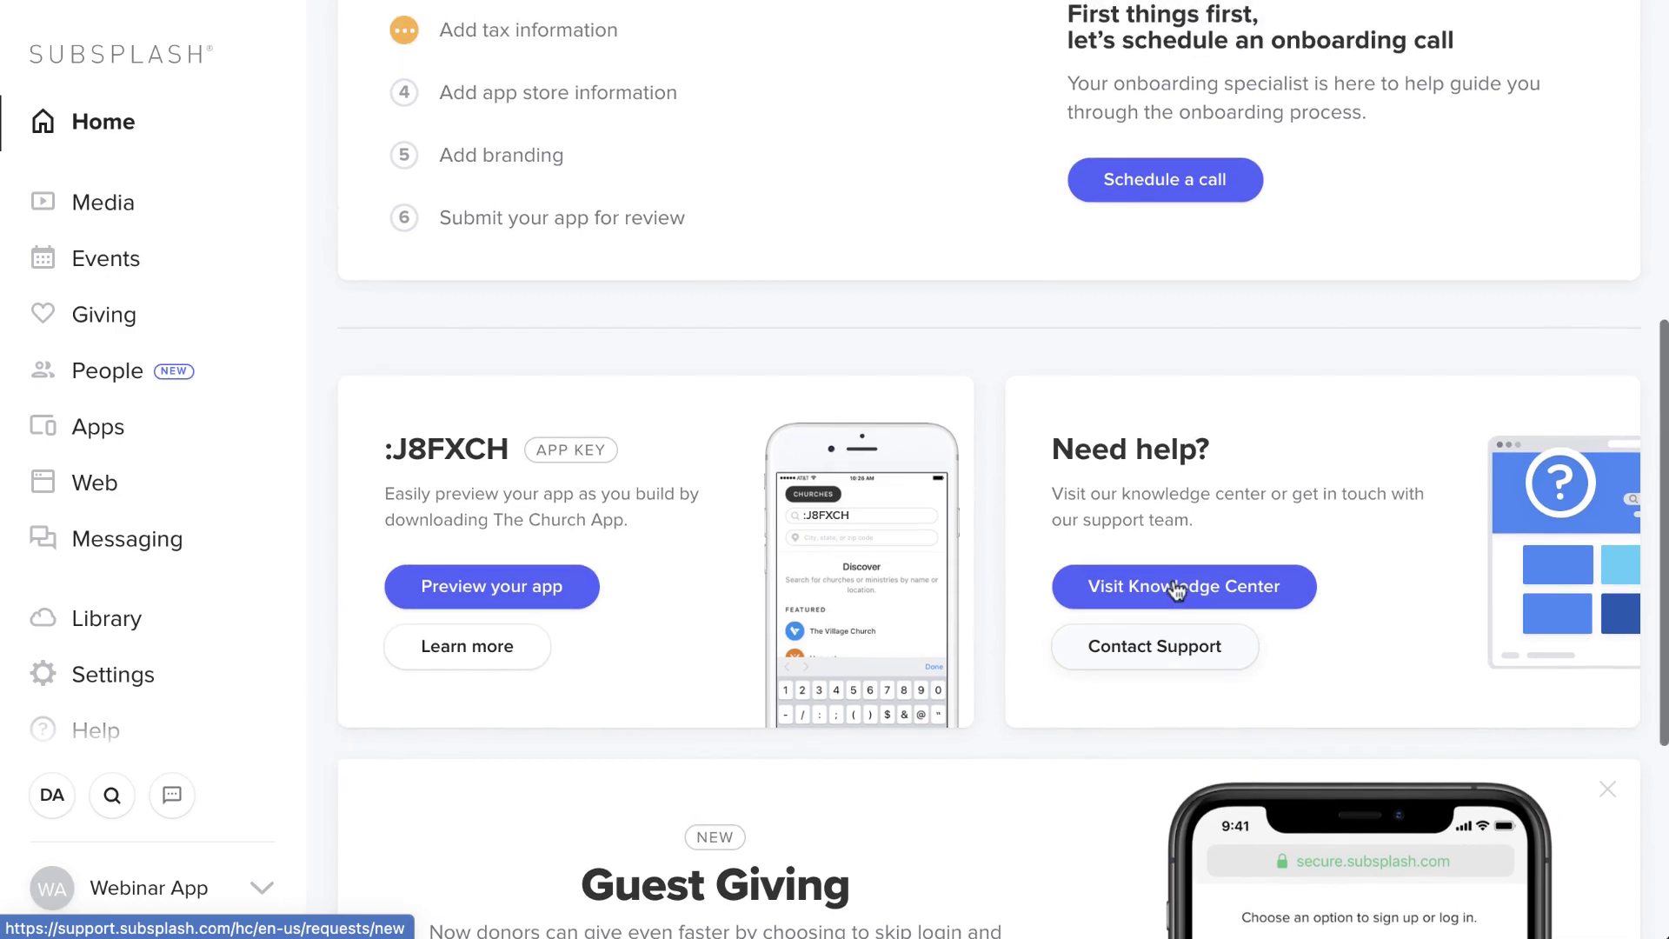
scroll(1176, 590, up, 6)
scroll(1176, 590, up, 2)
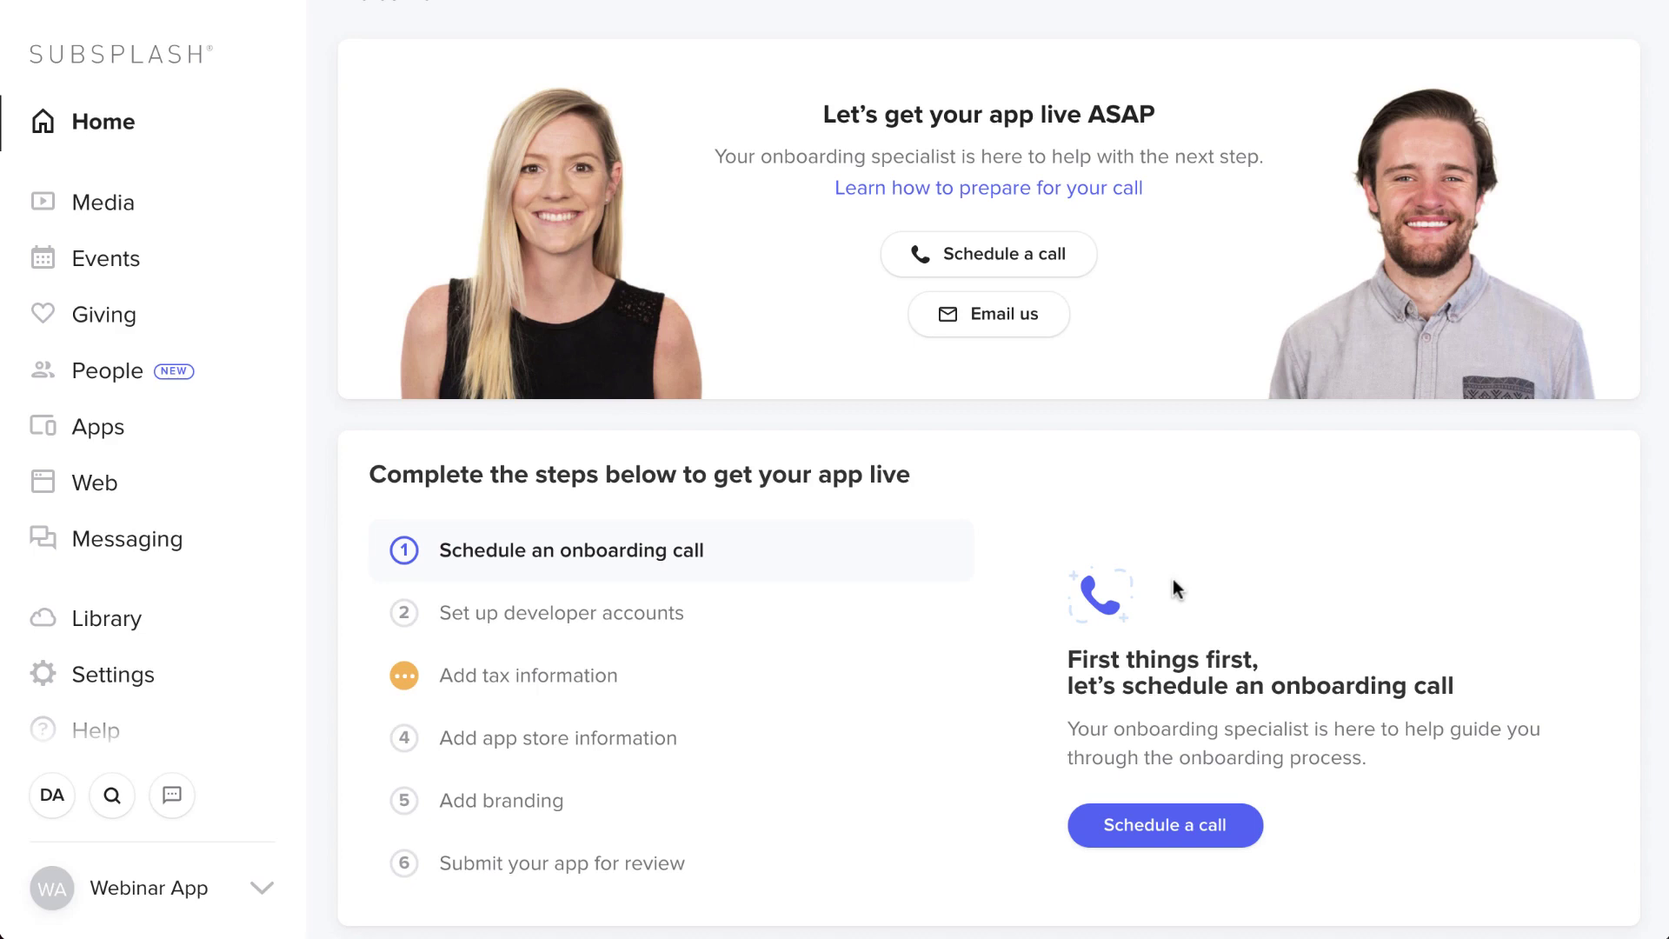
scroll(1172, 579, down, 1)
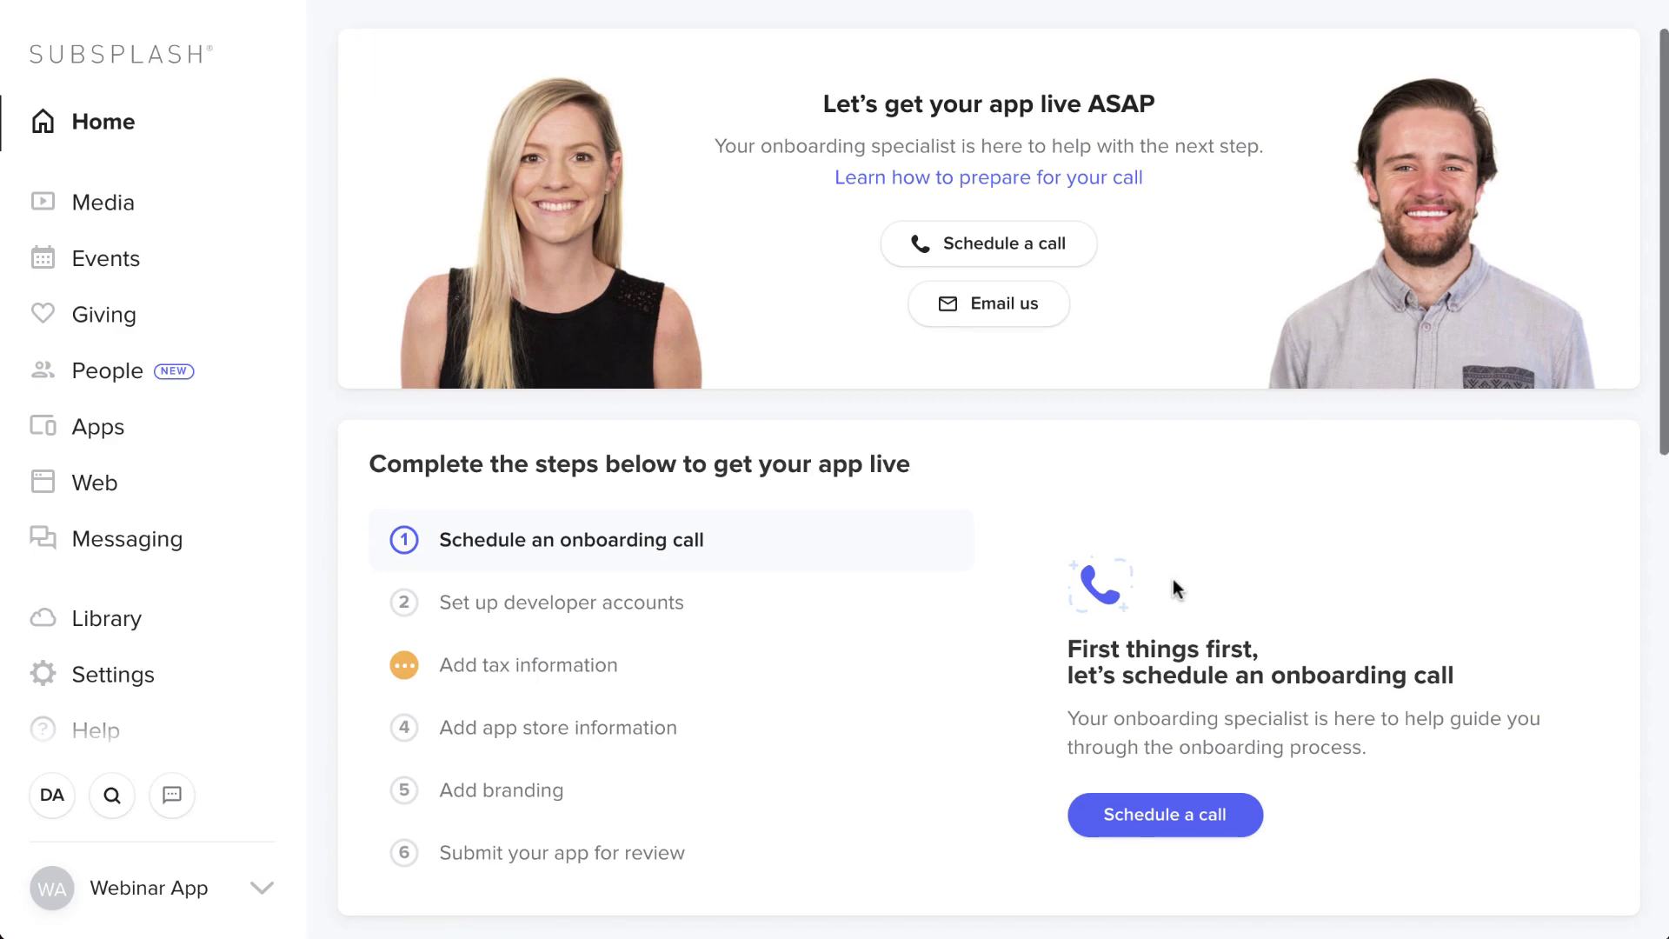
scroll(1172, 579, down, 4)
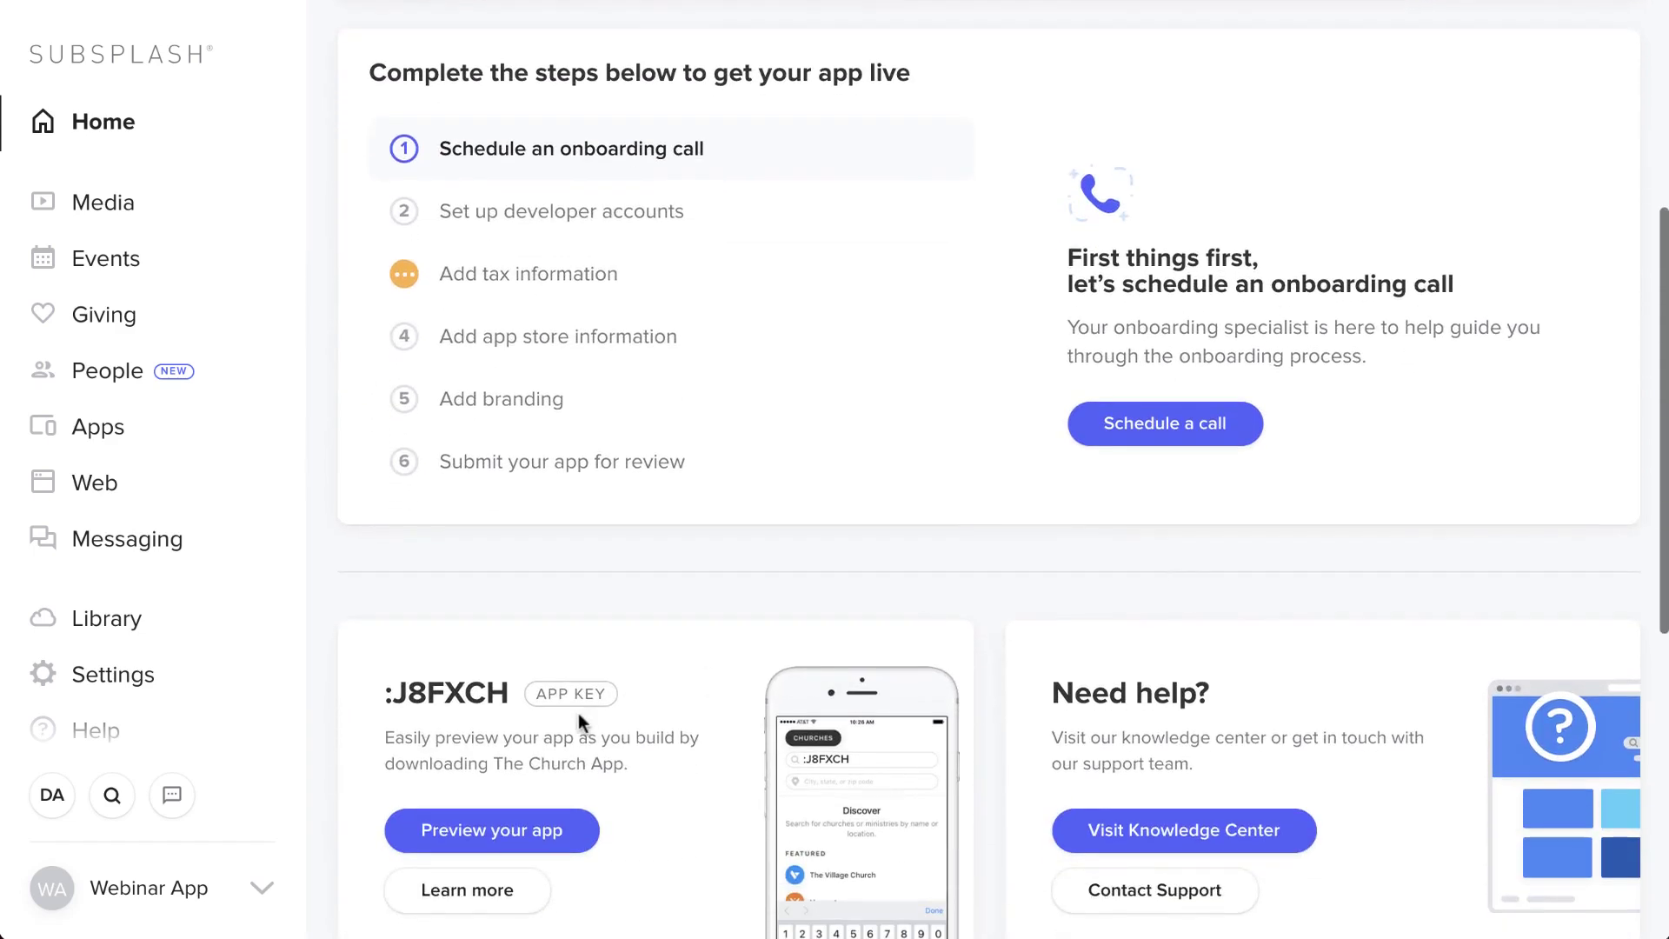
scroll(578, 713, down, 2)
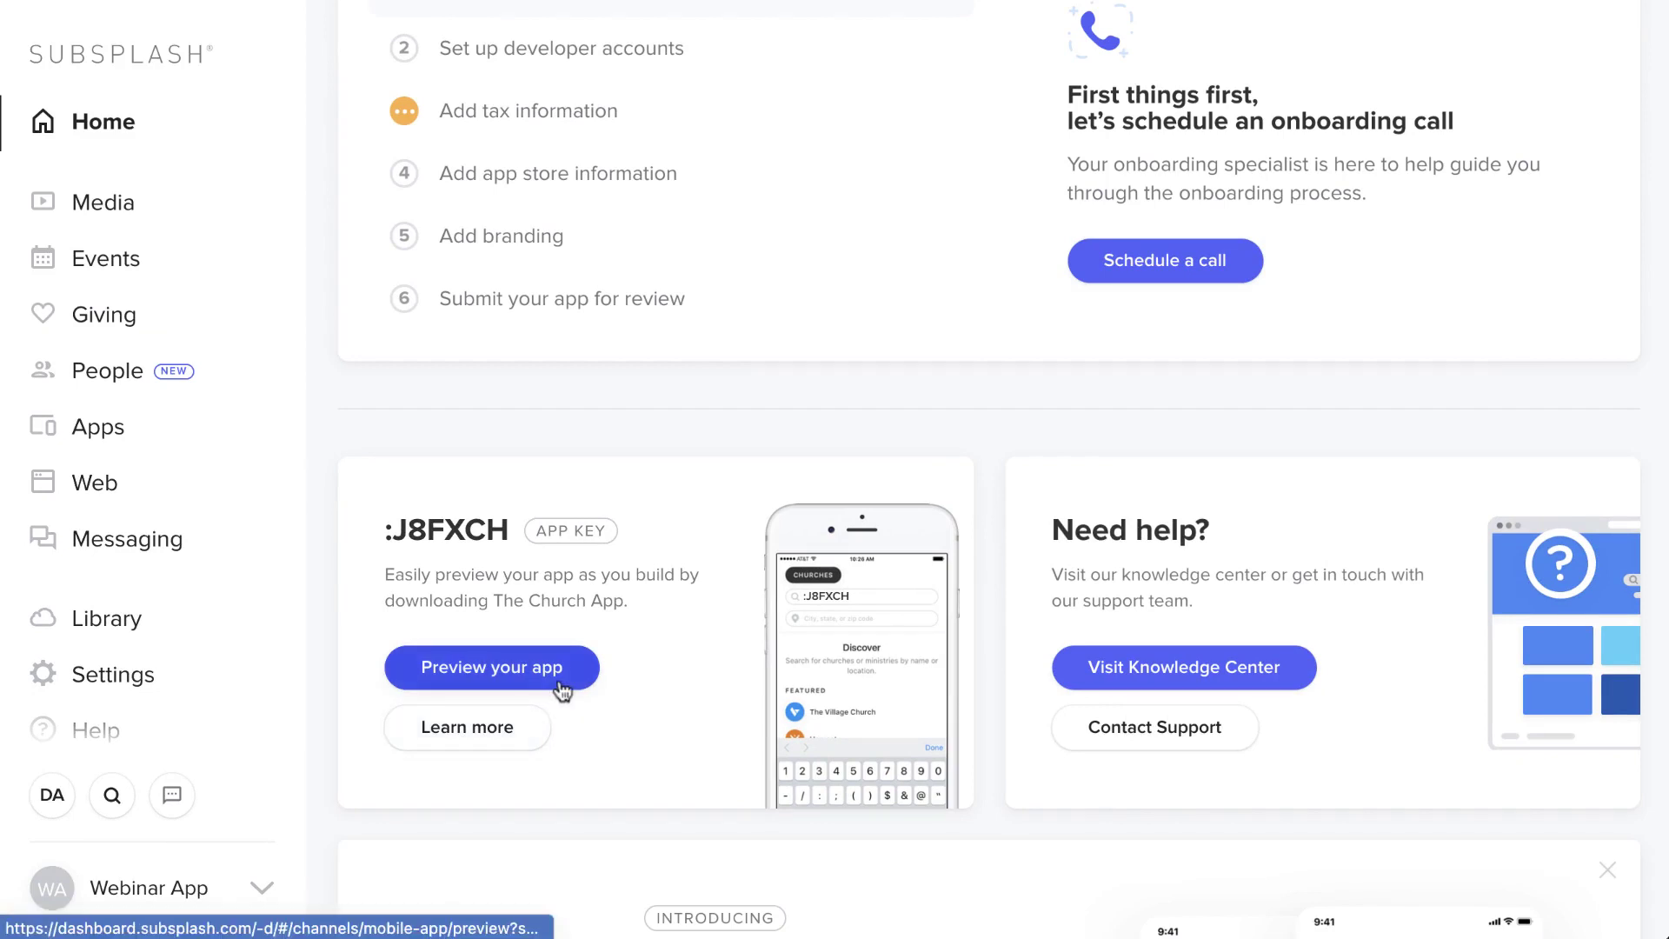
click(563, 689)
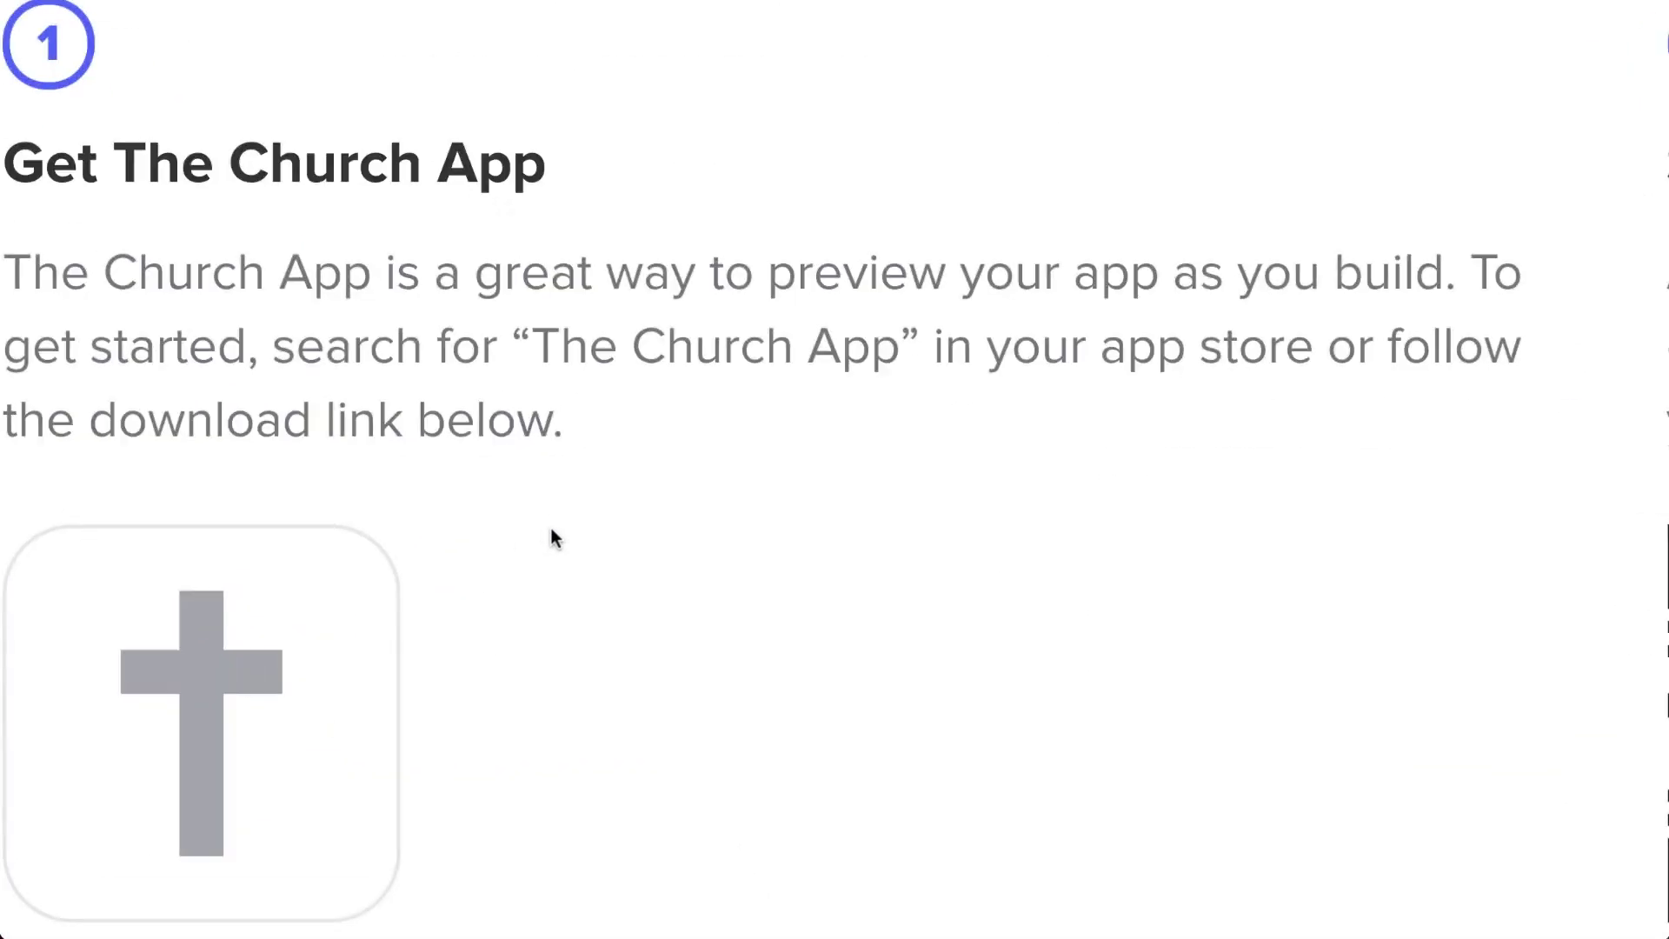
scroll(551, 528, down, 2)
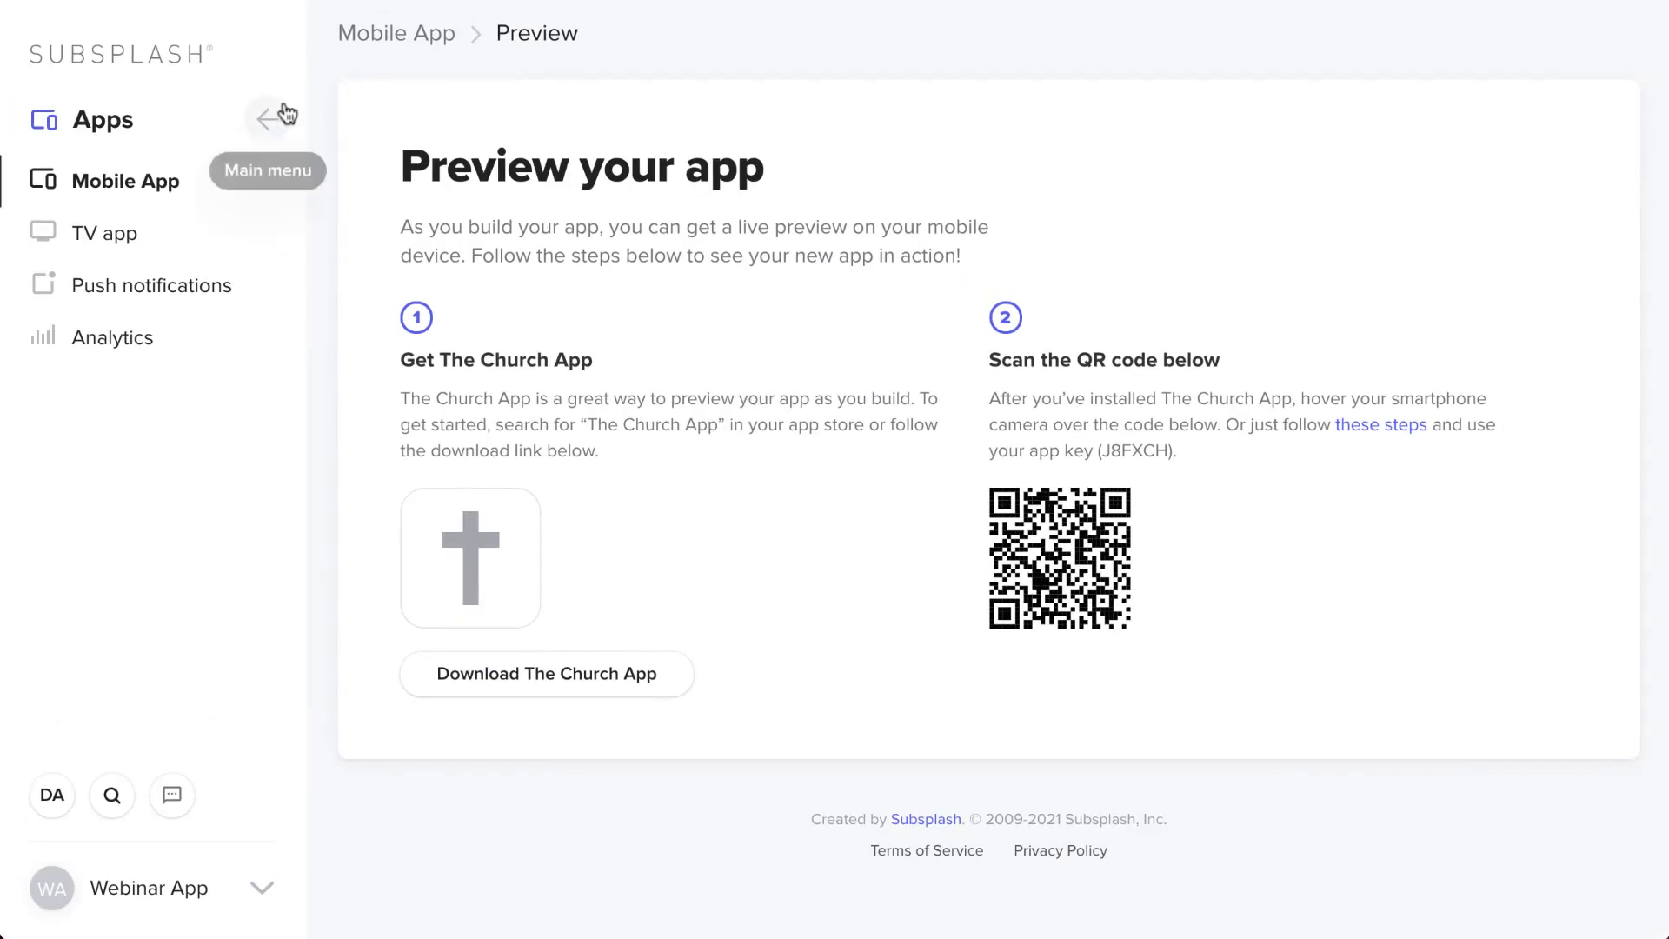
click(271, 129)
click(268, 127)
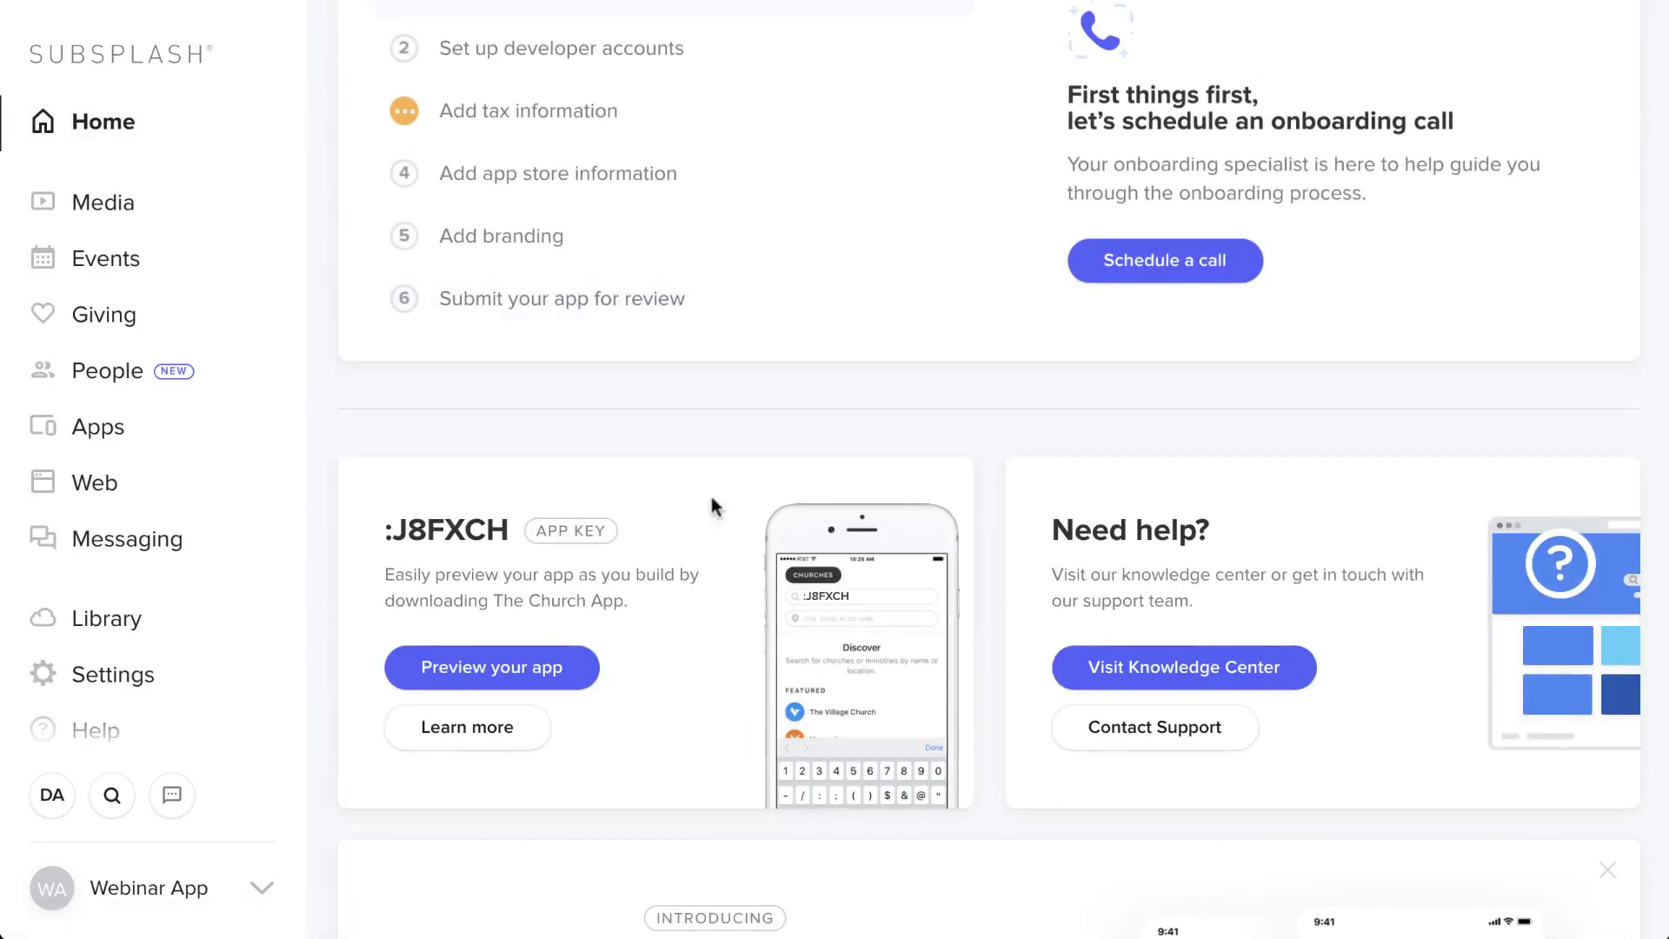
- Select and copy the full app key from the Home page for the phone preview
drag(506, 524, 410, 523)
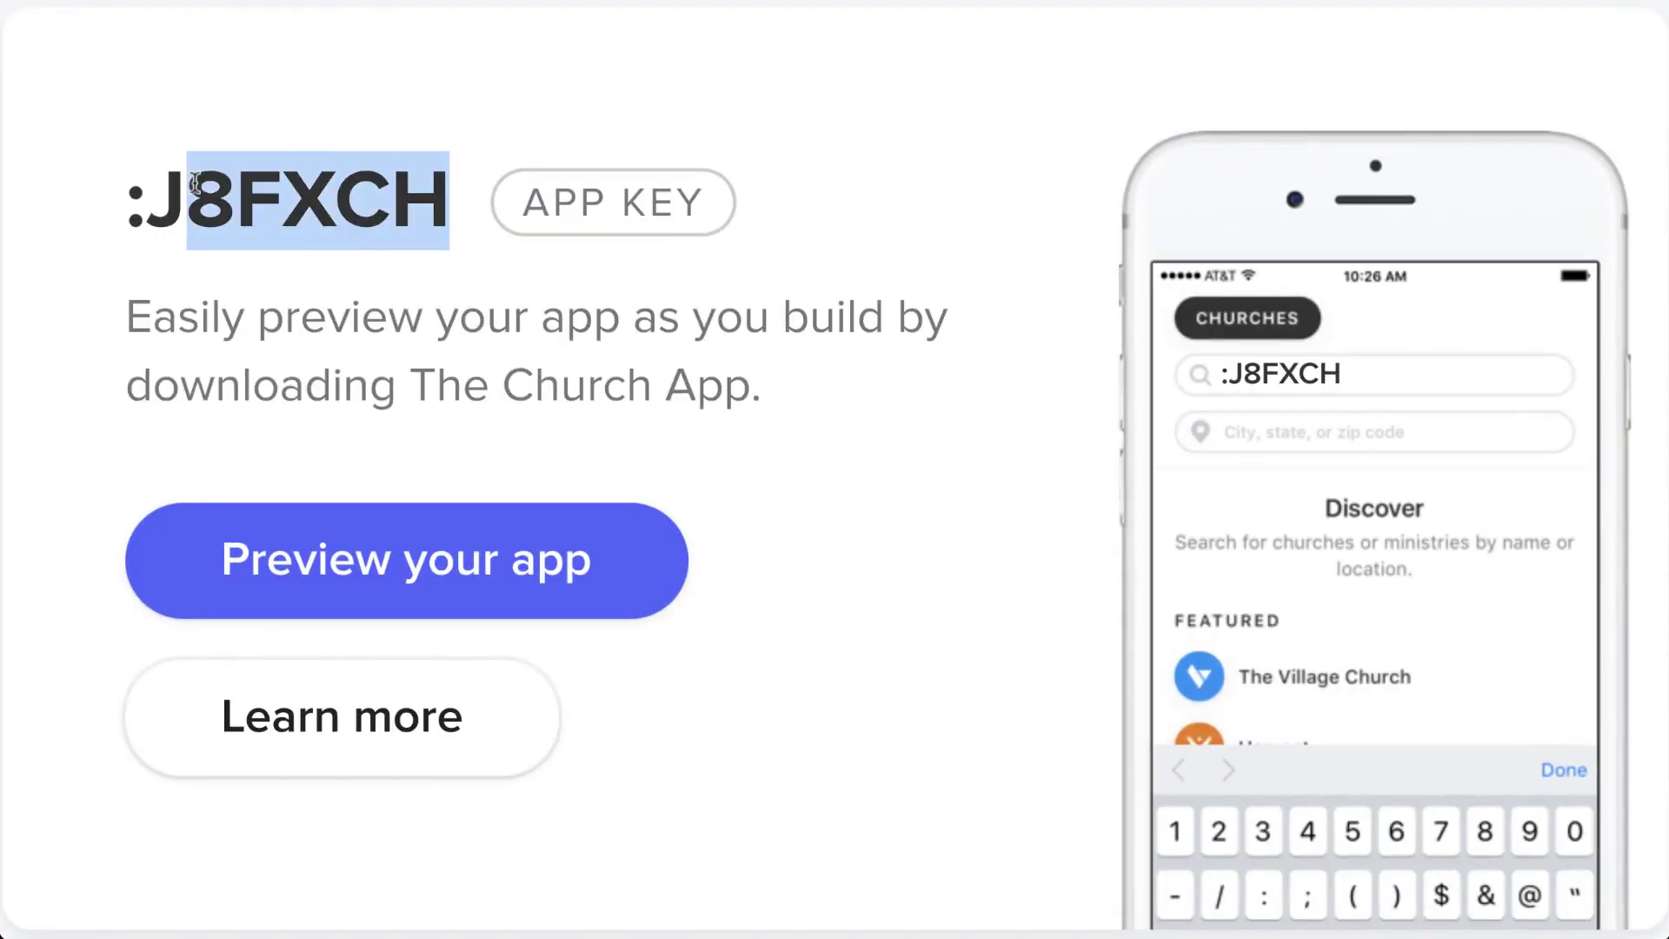
drag(195, 182, 134, 181)
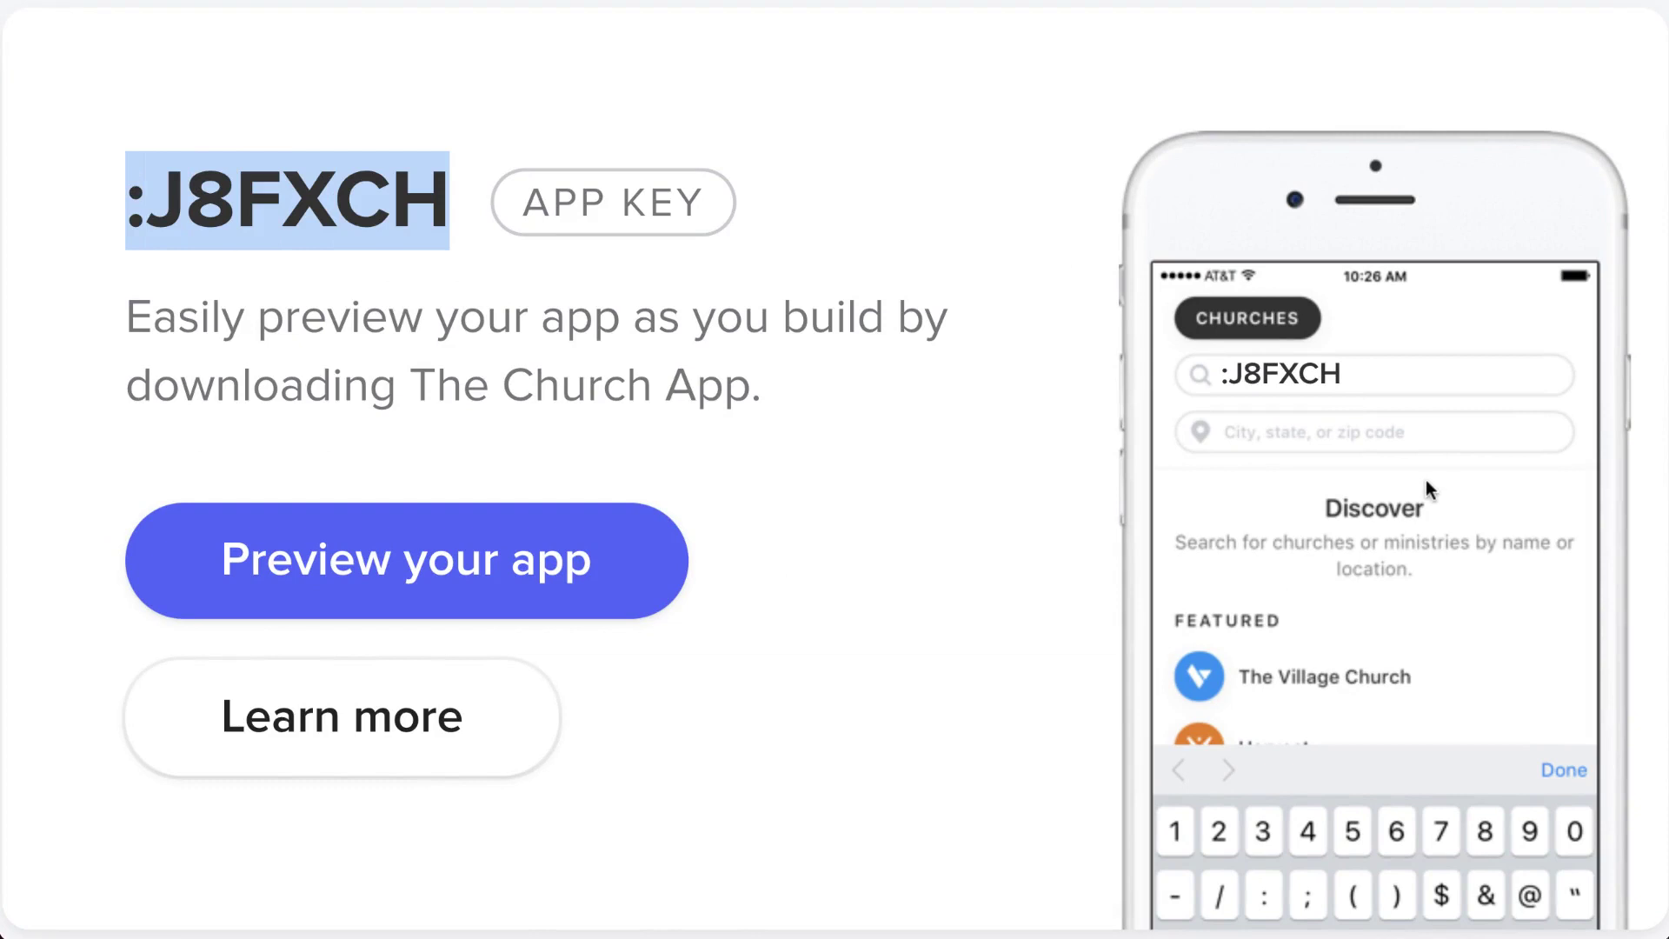
key(super+Tab)
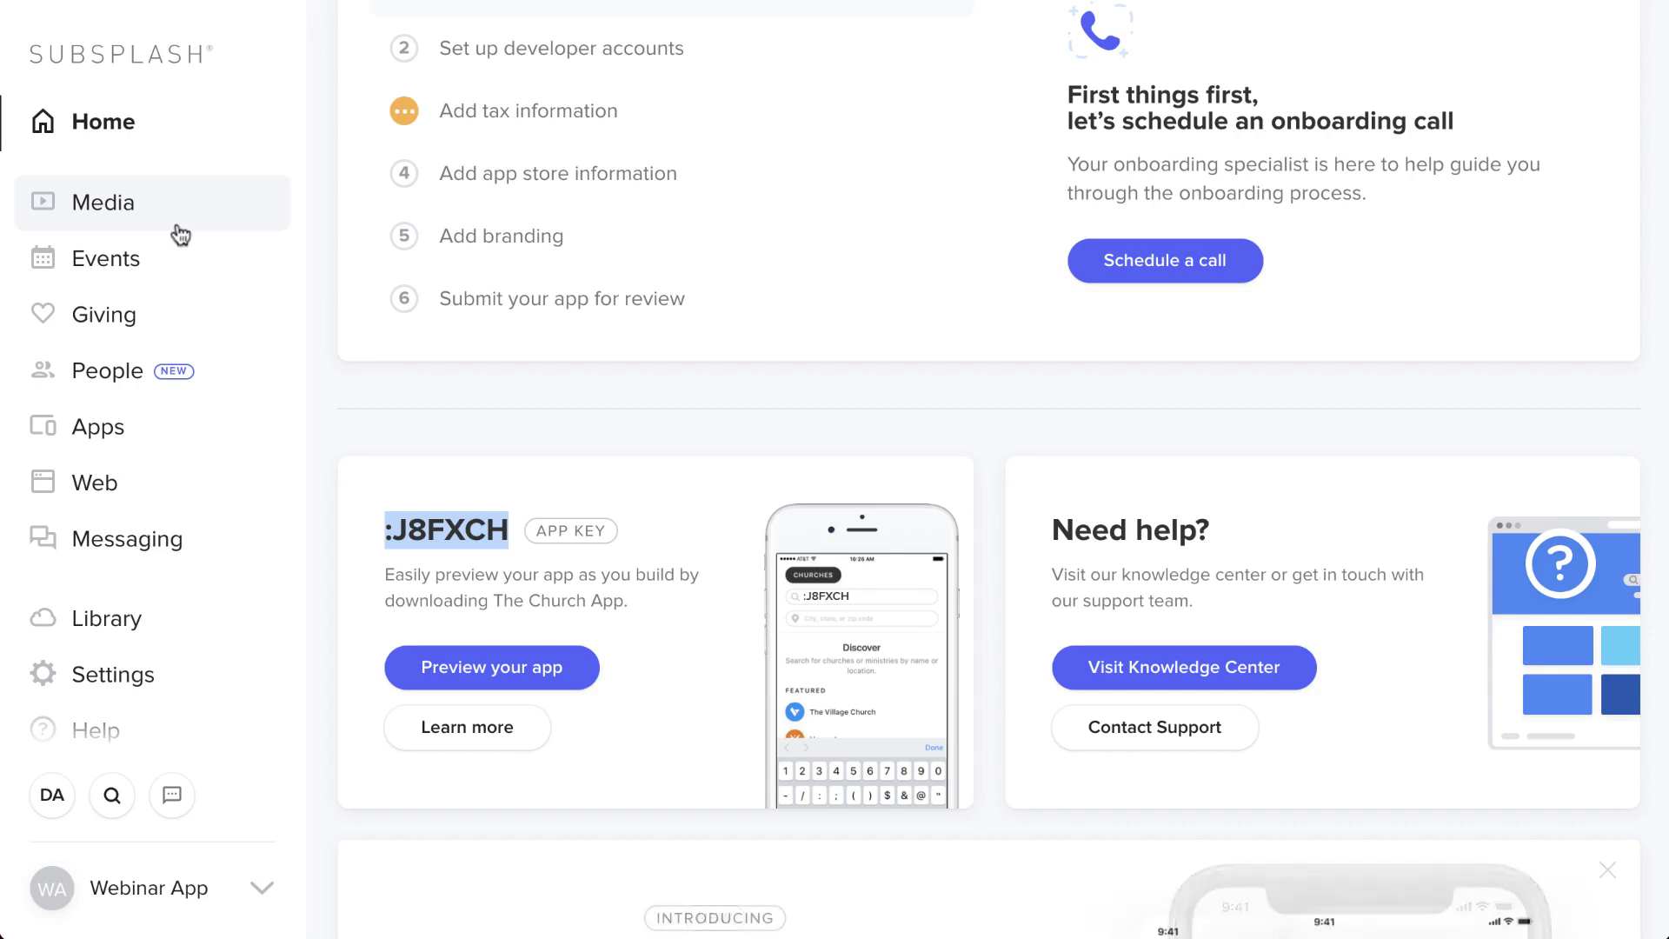
- Go to Apps > Mobile App, preview the app, then close the preview panel
click(148, 439)
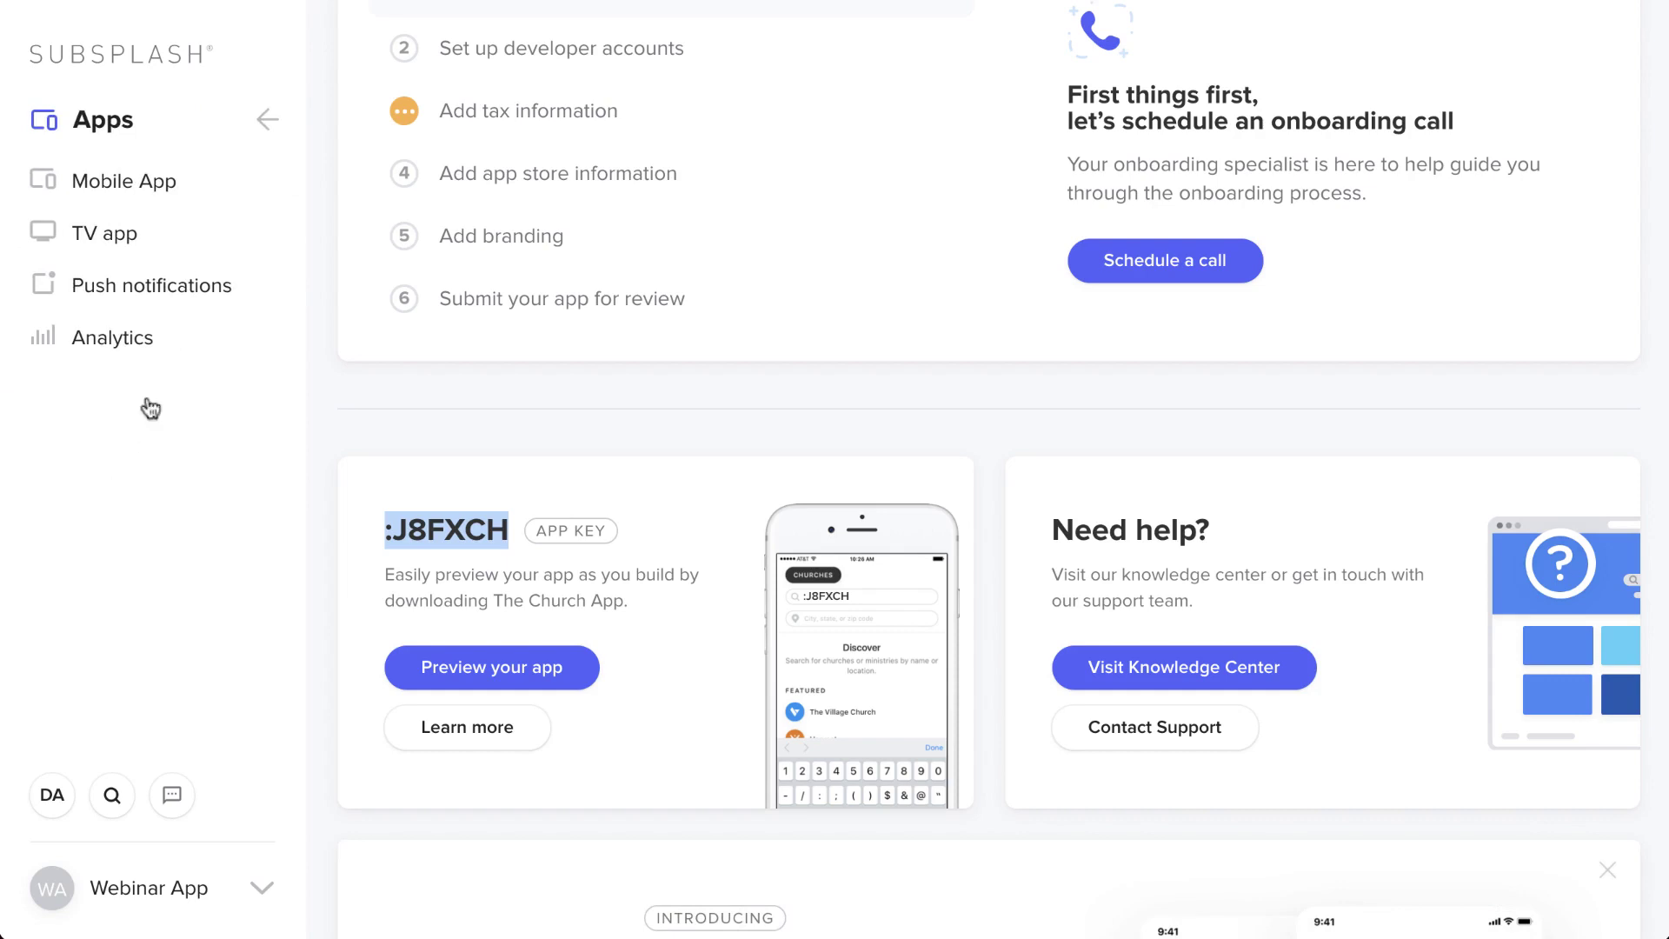
click(157, 186)
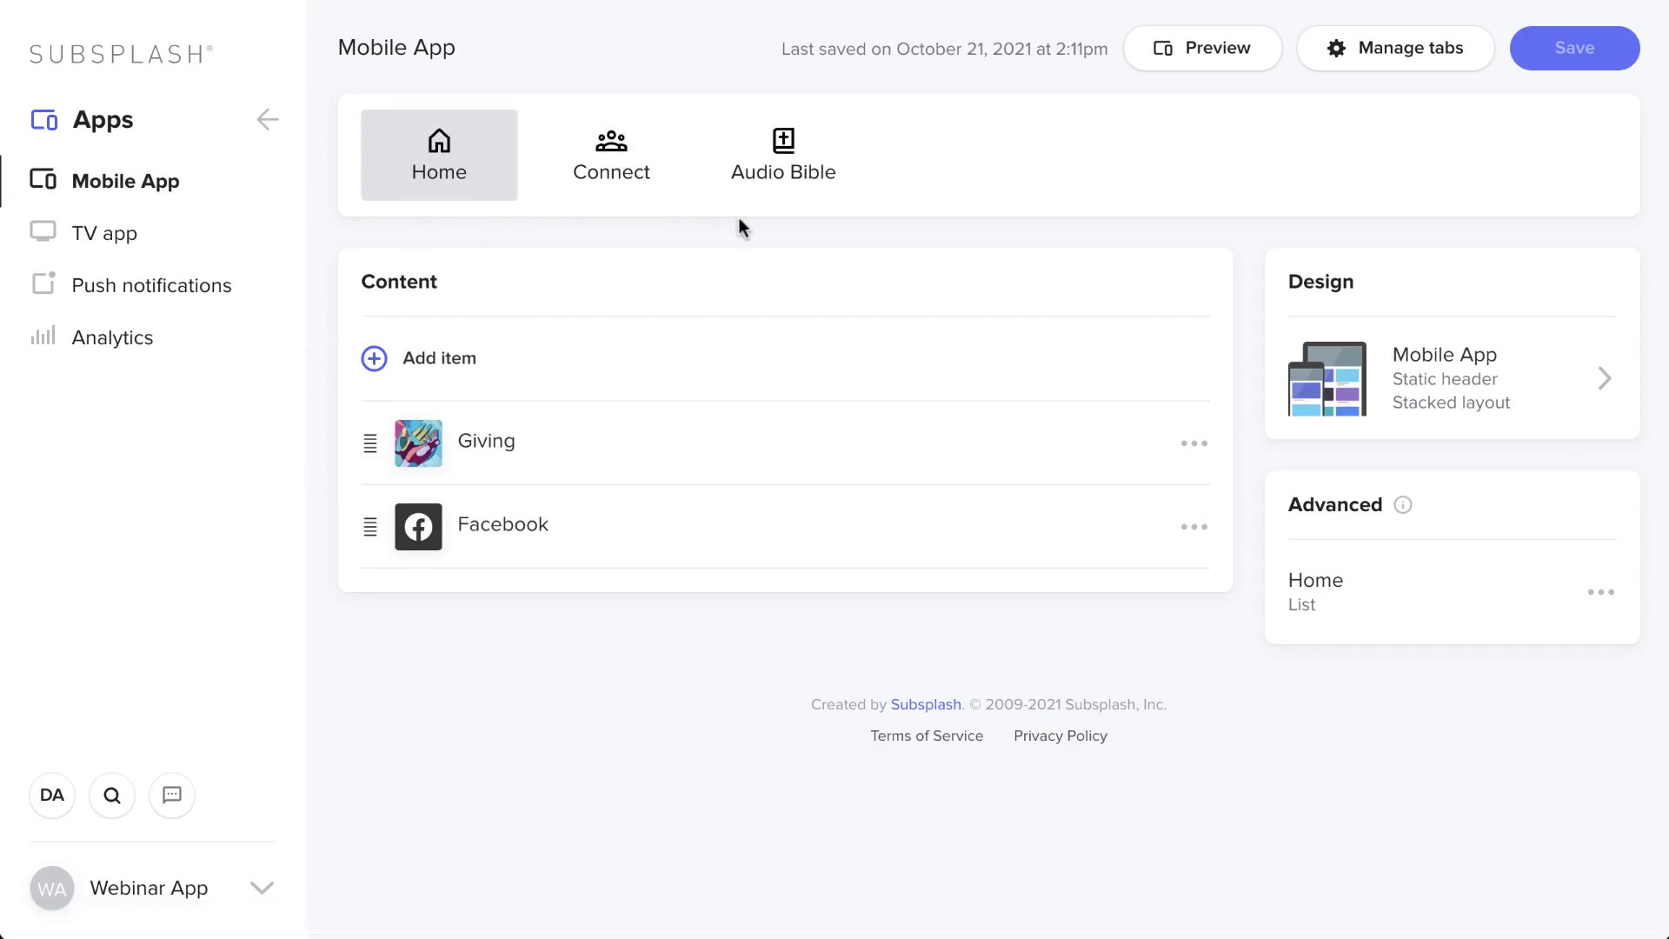
click(1203, 47)
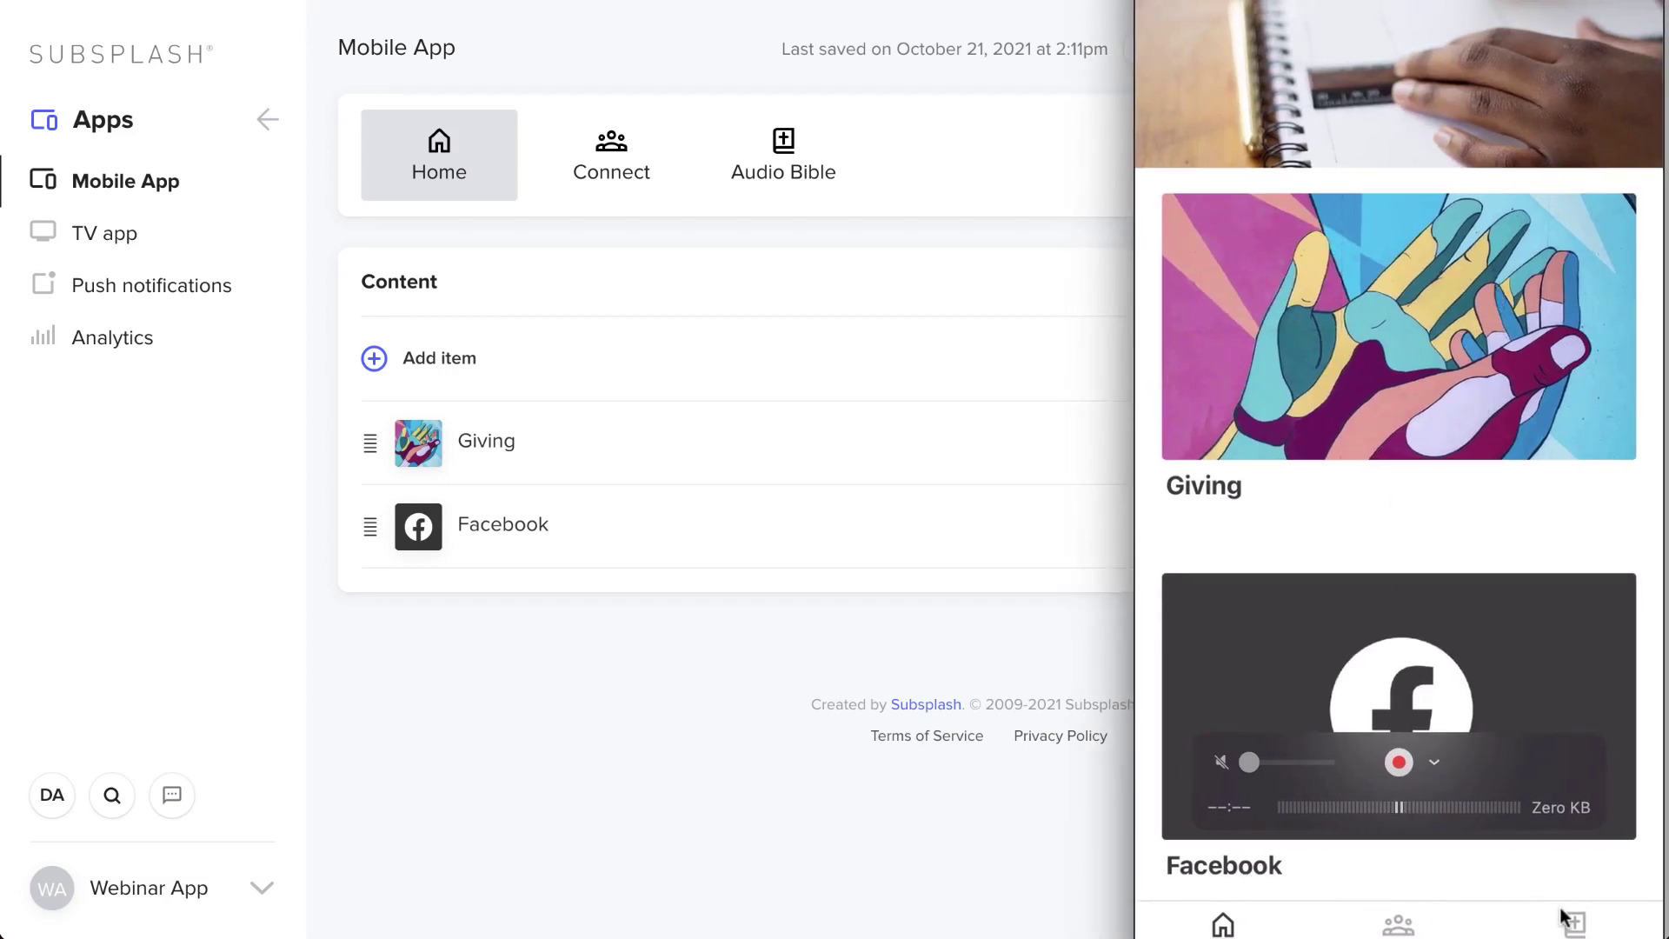
click(958, 599)
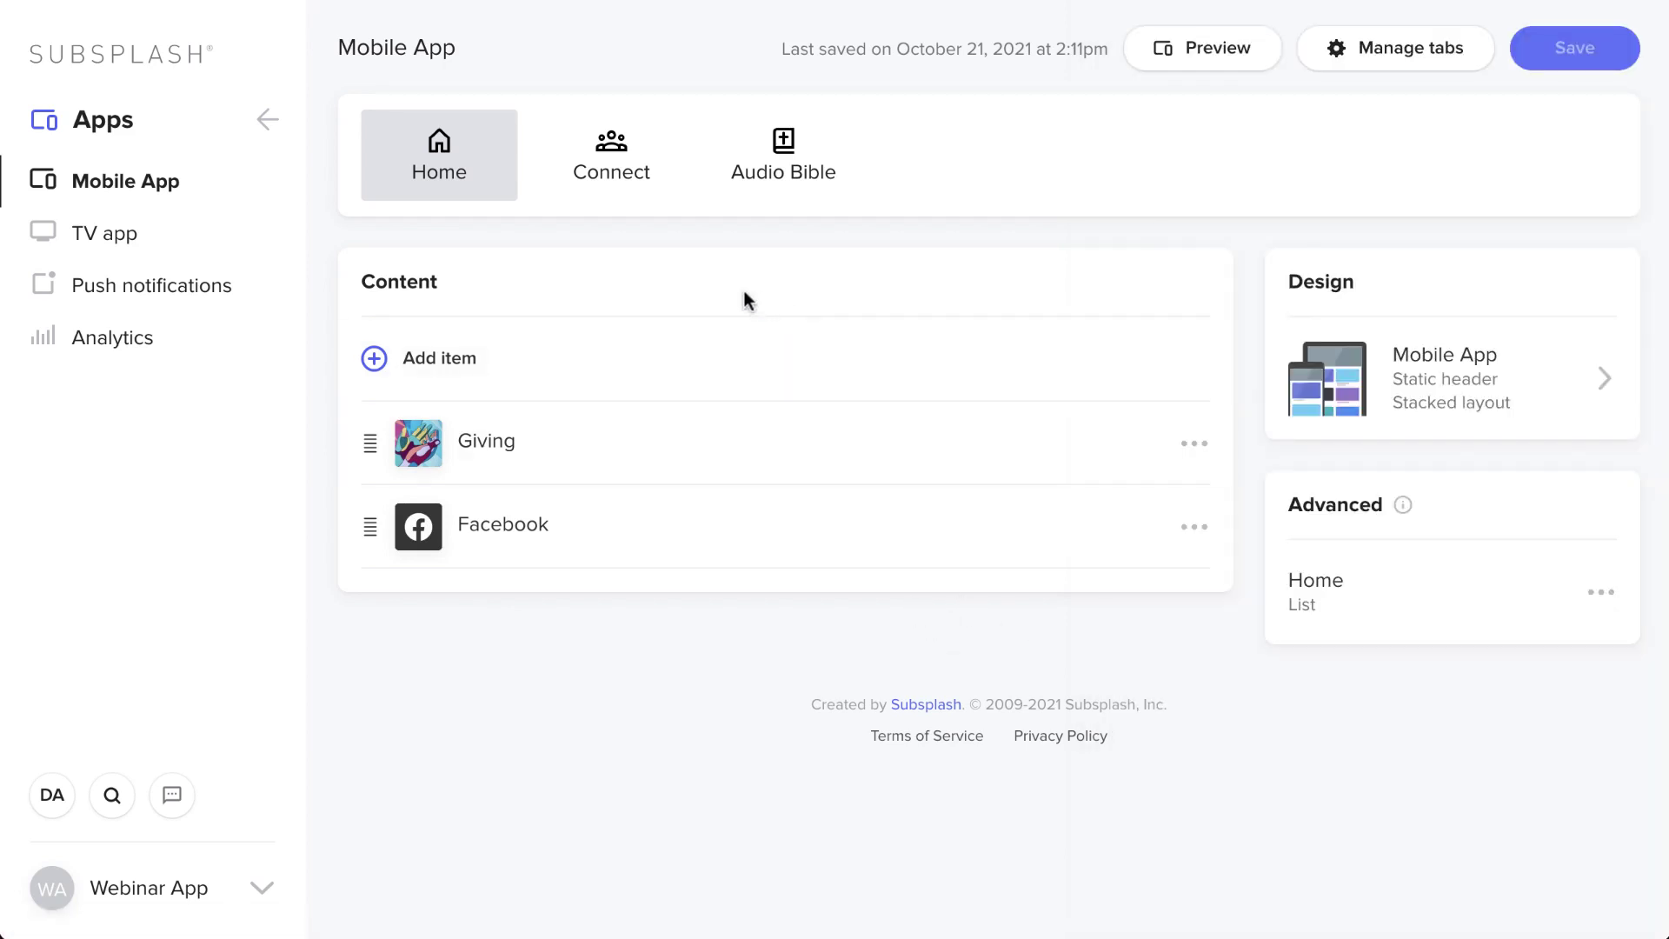
- In tab management, move Connect to Inactive and back, then start creating a new tab
mouse_move(483, 203)
click(1433, 62)
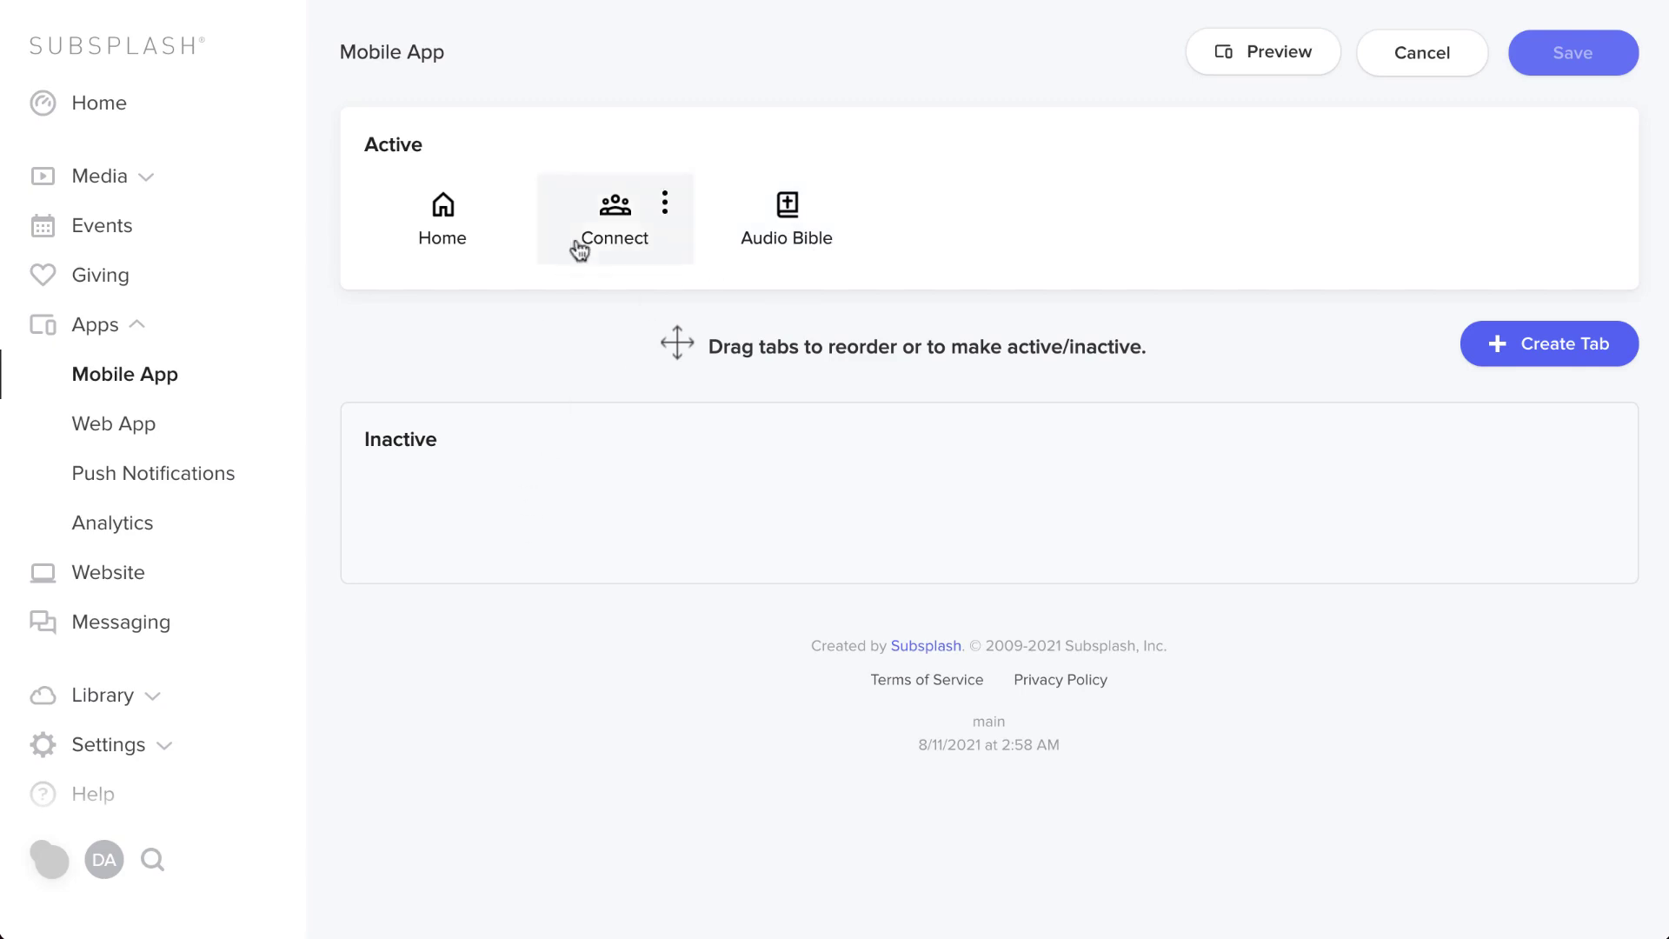
drag(593, 202, 549, 517)
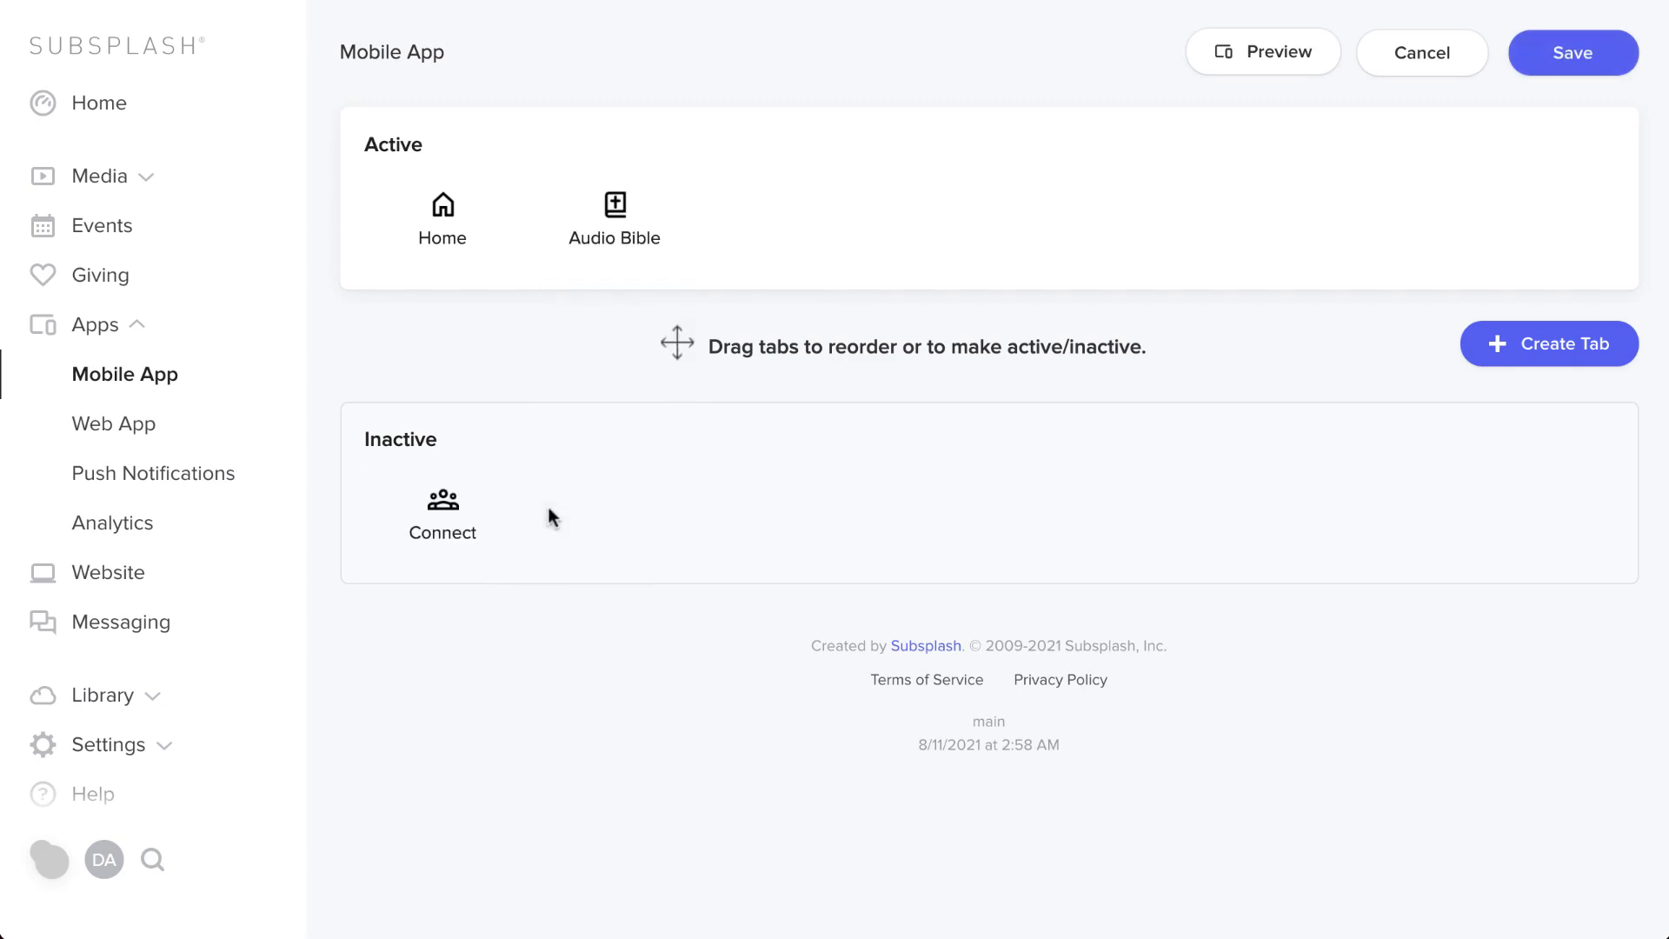
drag(445, 507, 606, 254)
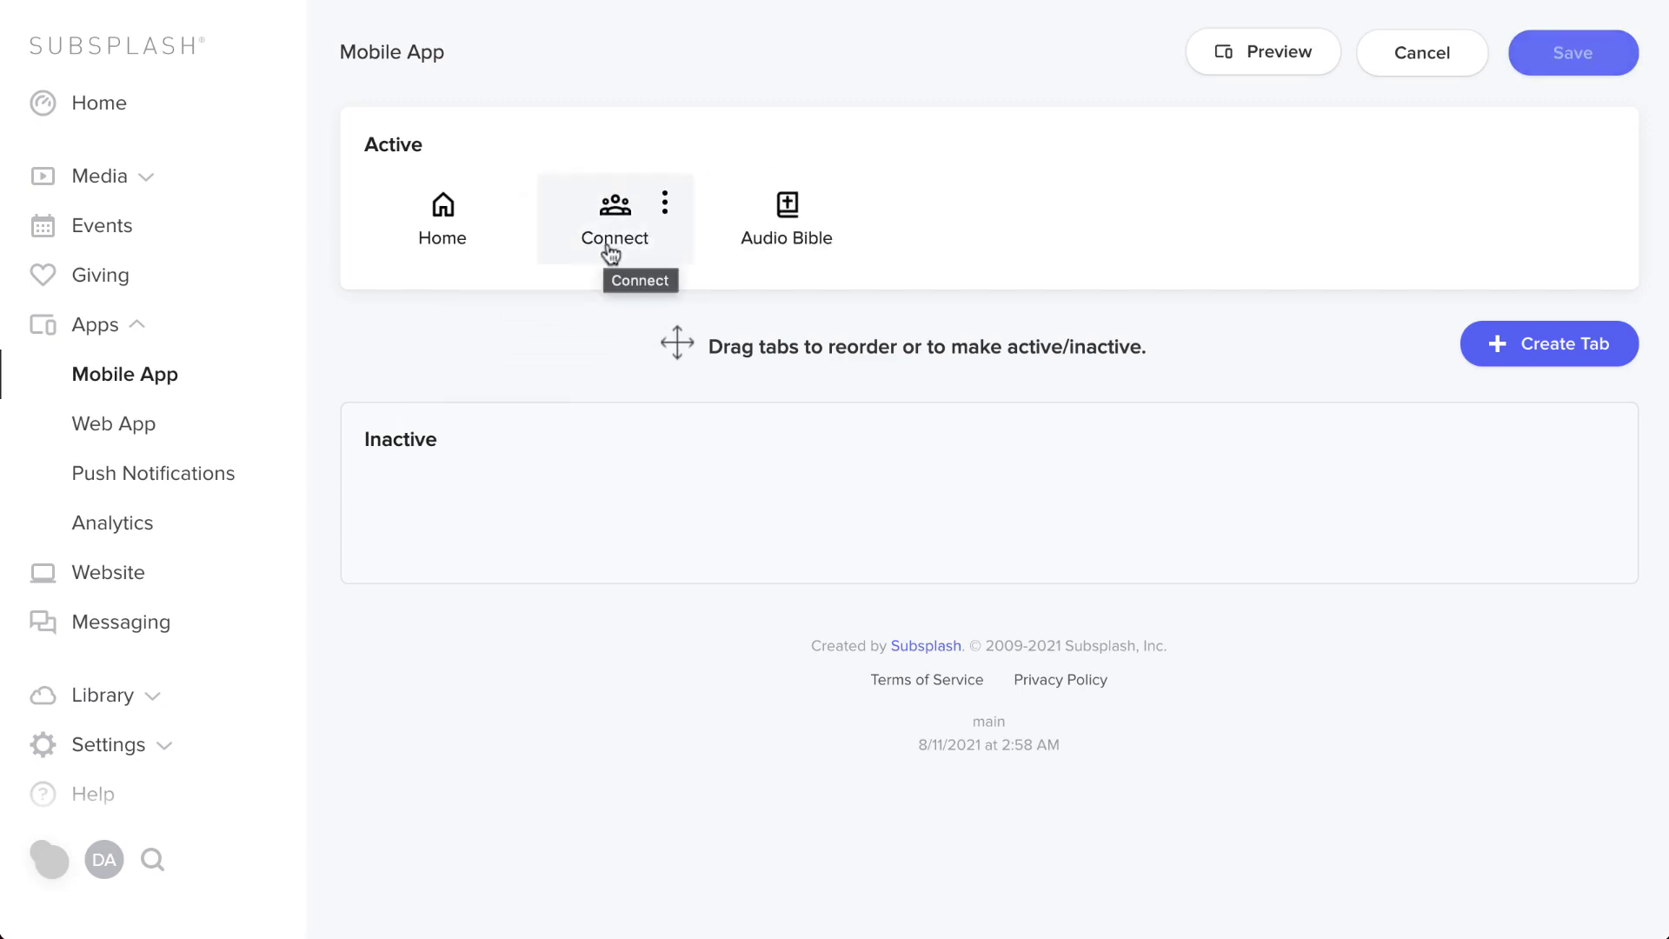
click(1527, 344)
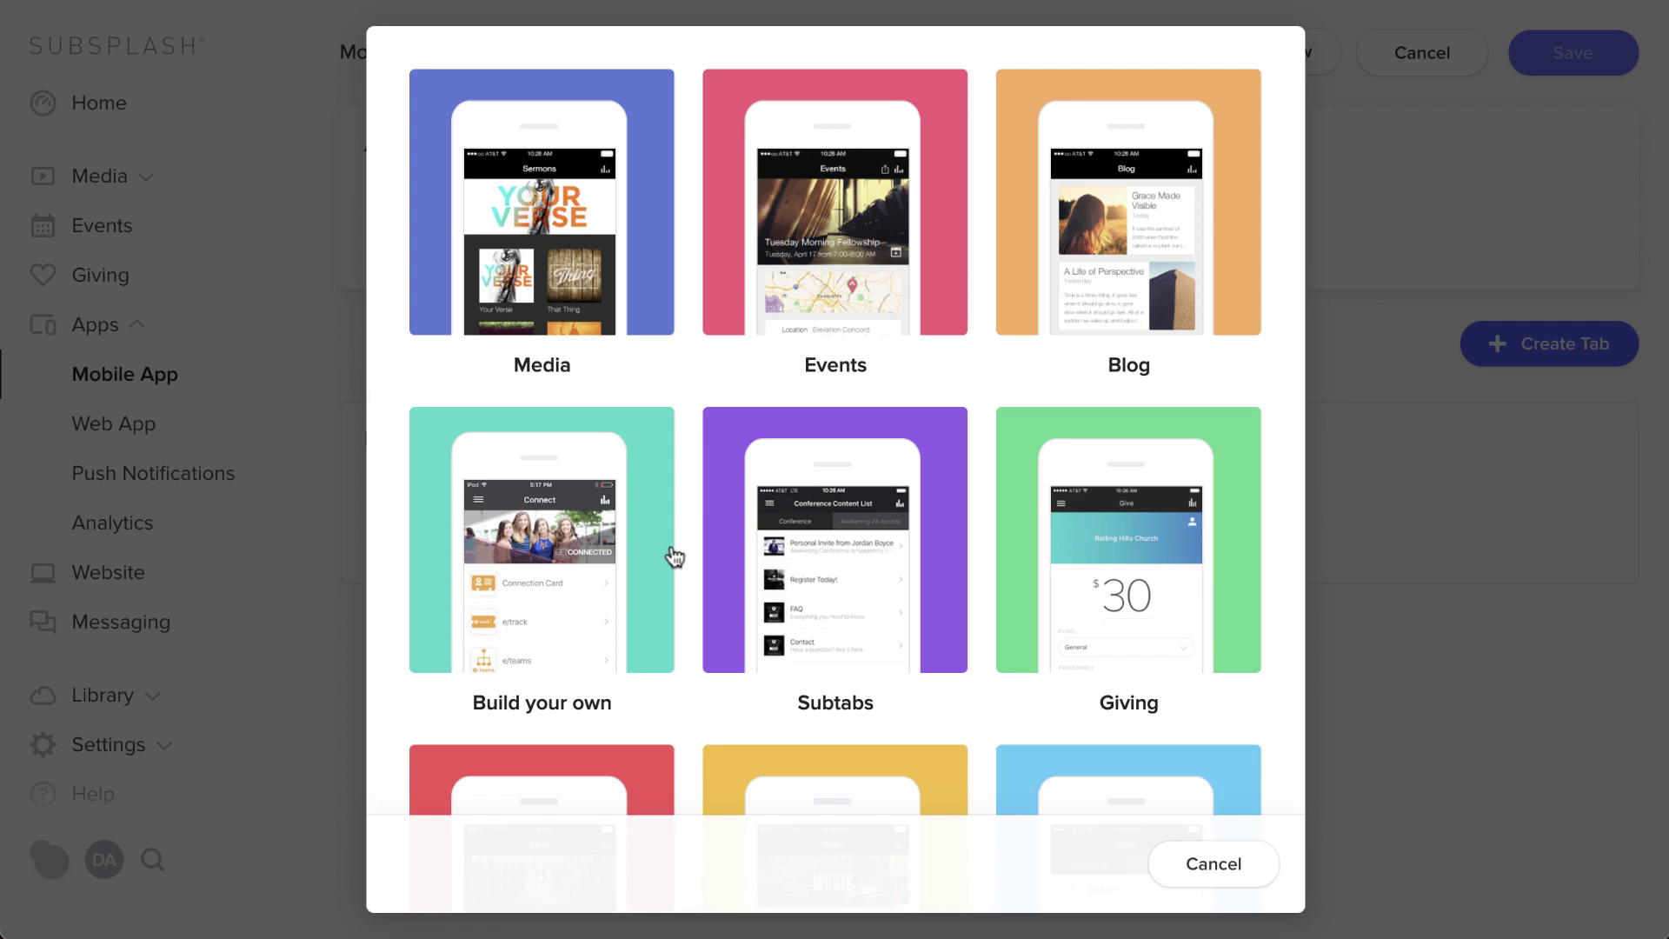
- Create a Build your own tab titled 'Sermons'
click(623, 566)
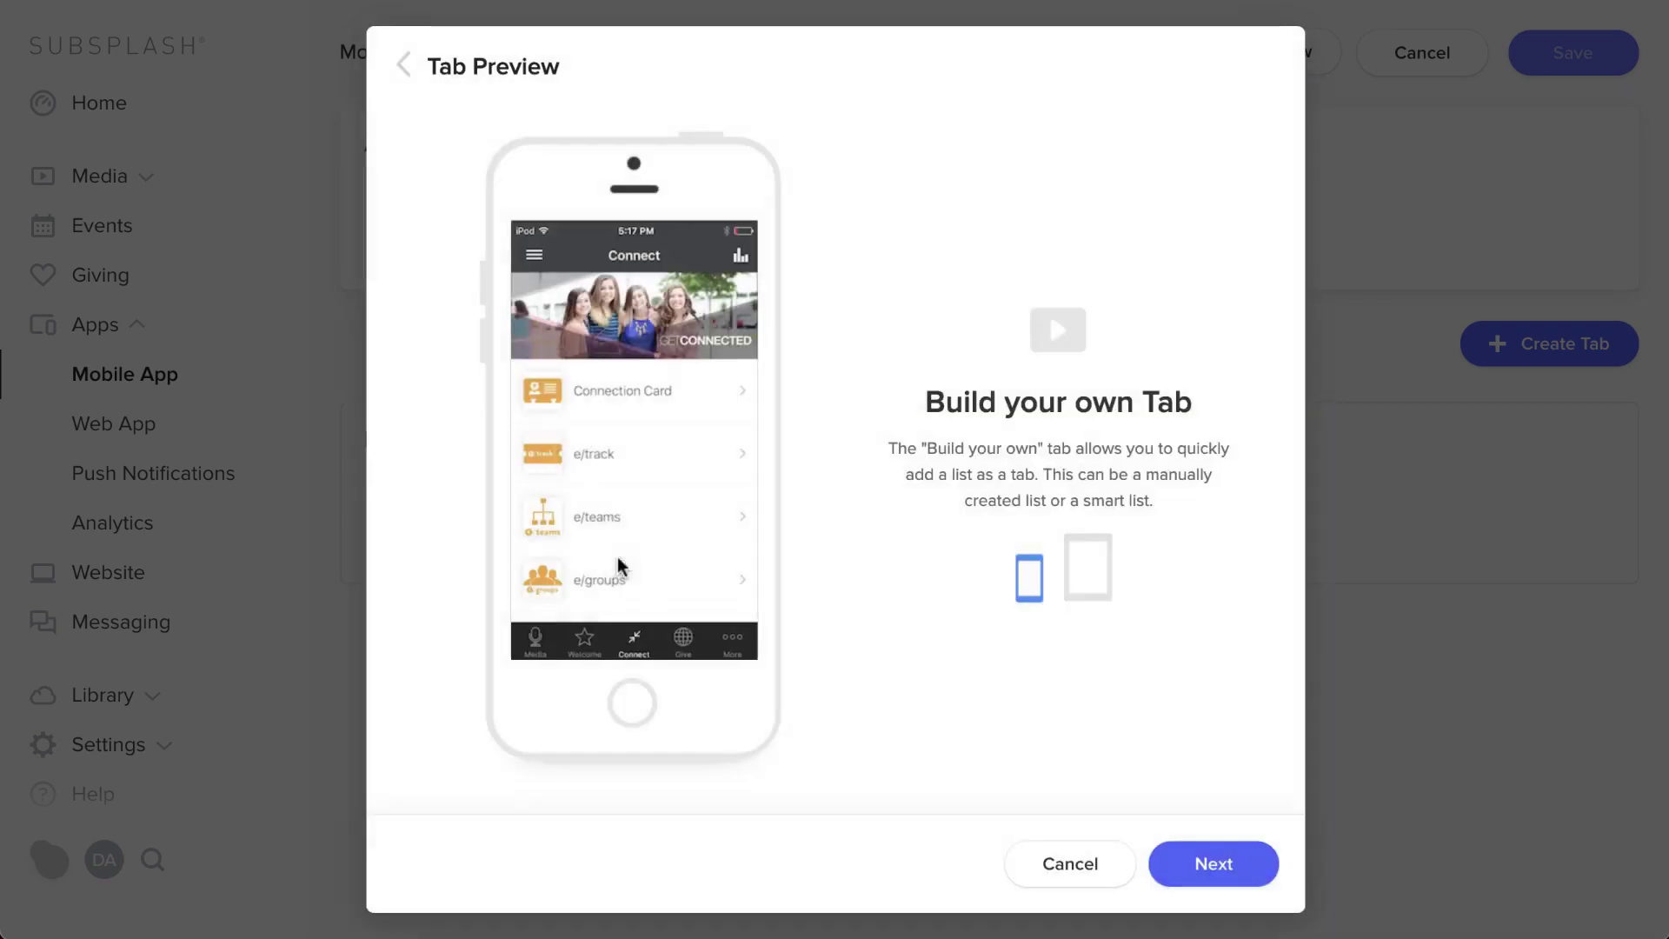
click(1216, 864)
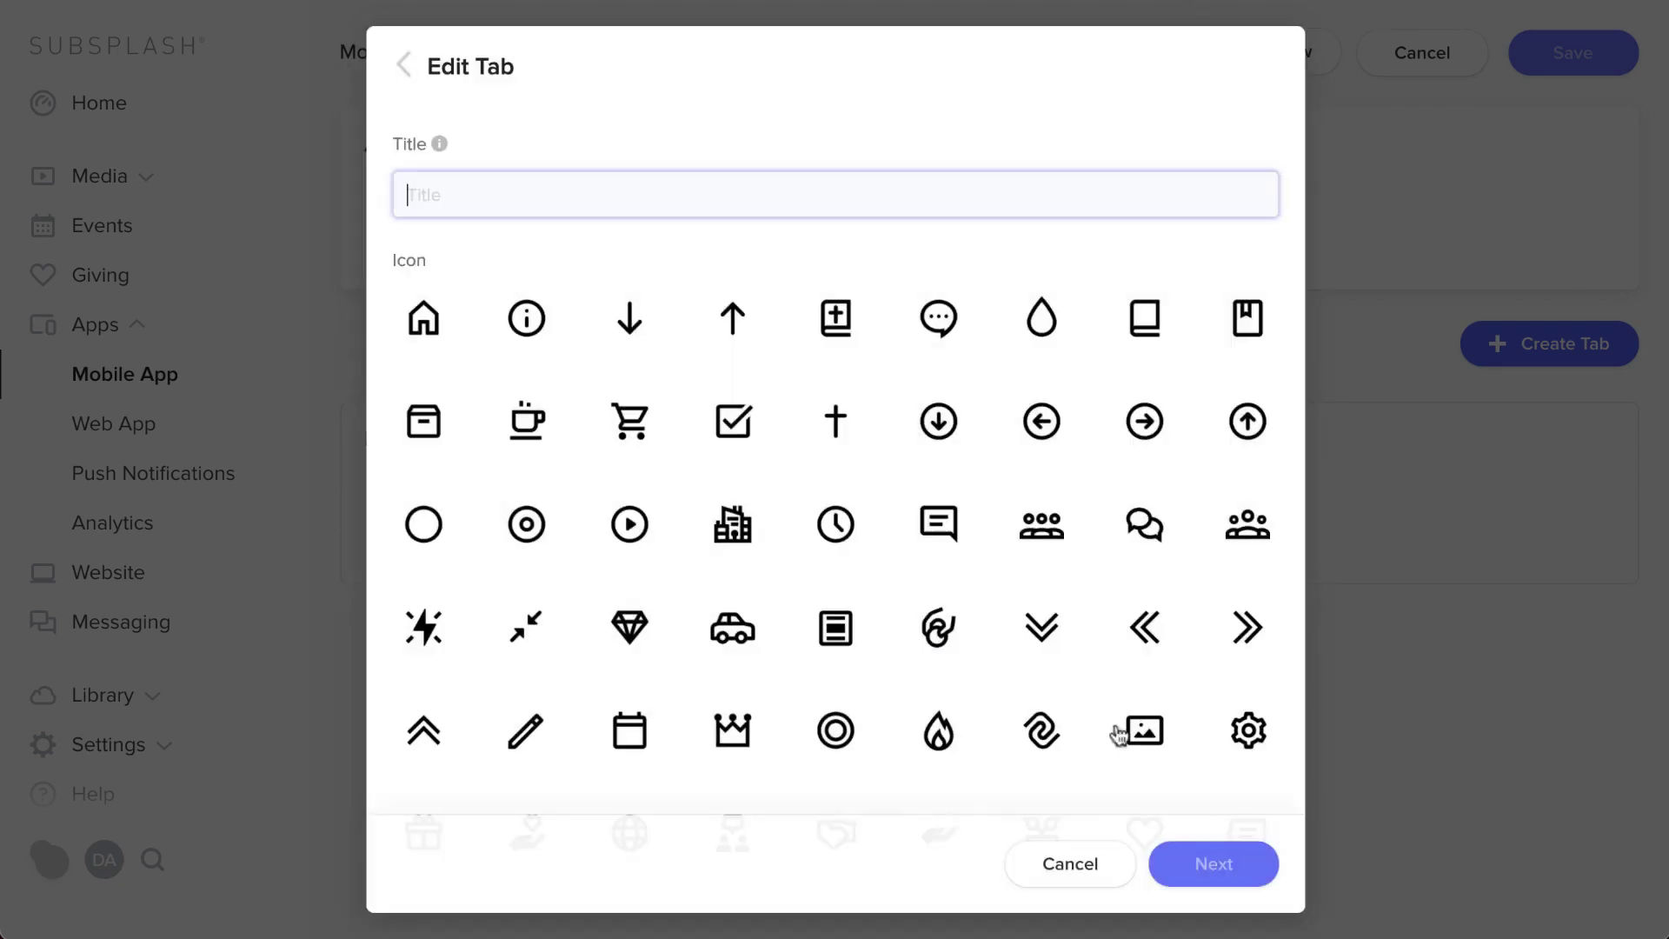
text(M)
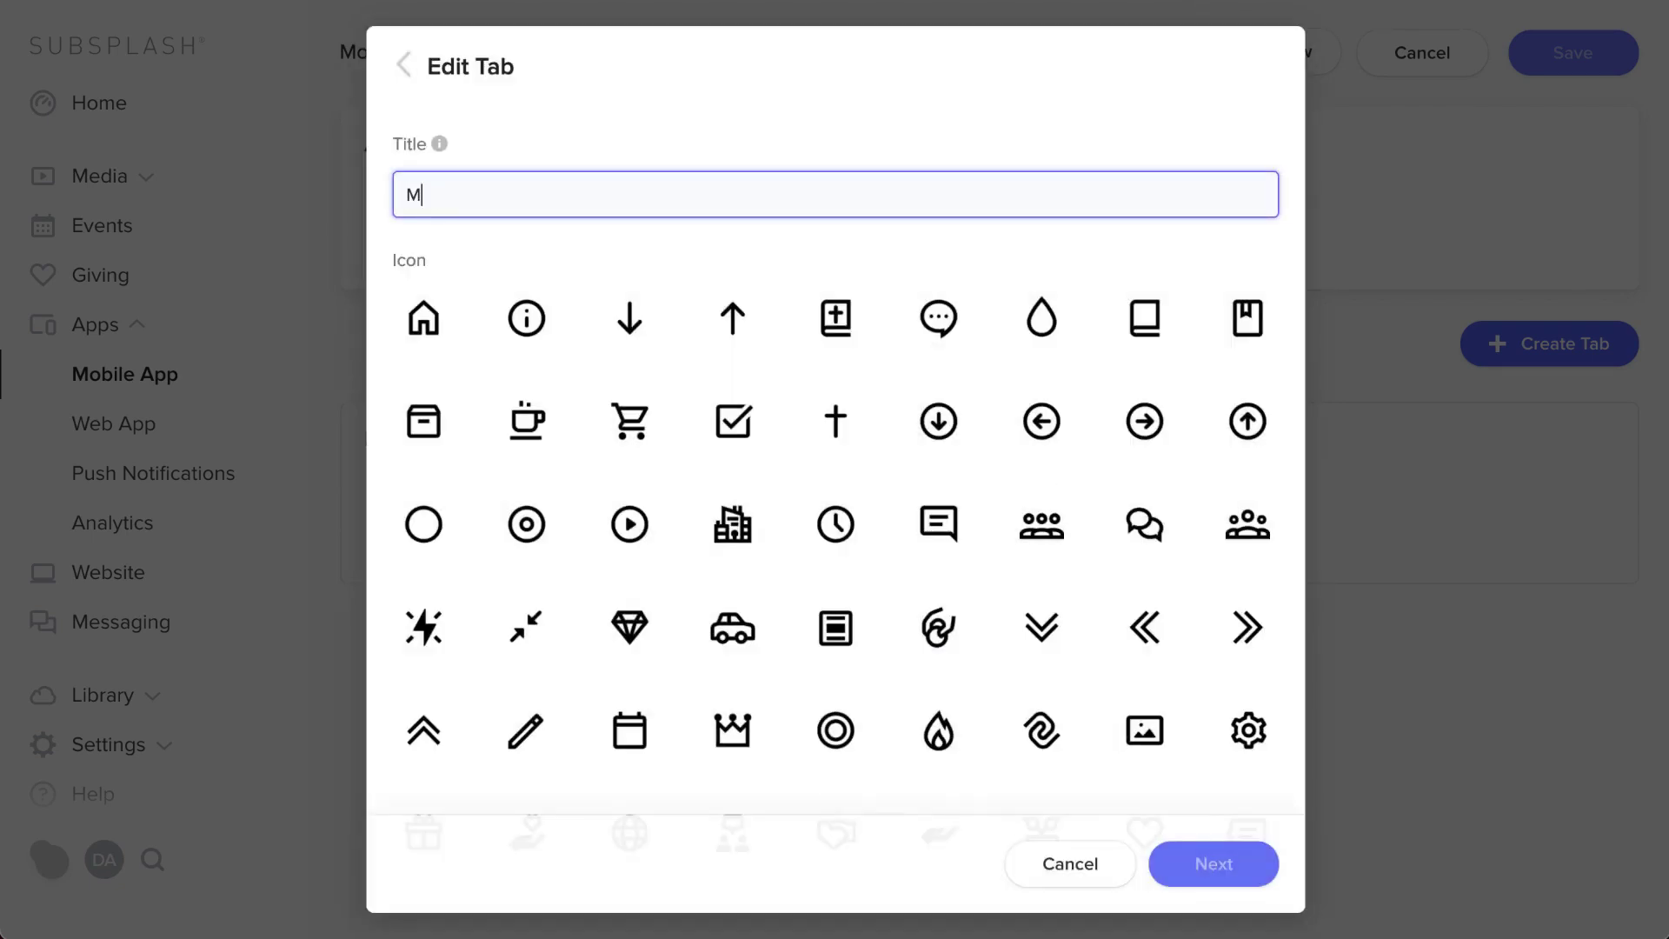
text(edia)
drag(563, 183, 324, 198)
text(Sermons)
- Give Sermons a media player icon, make it active right after Home, and save
scroll(641, 440, down, 8)
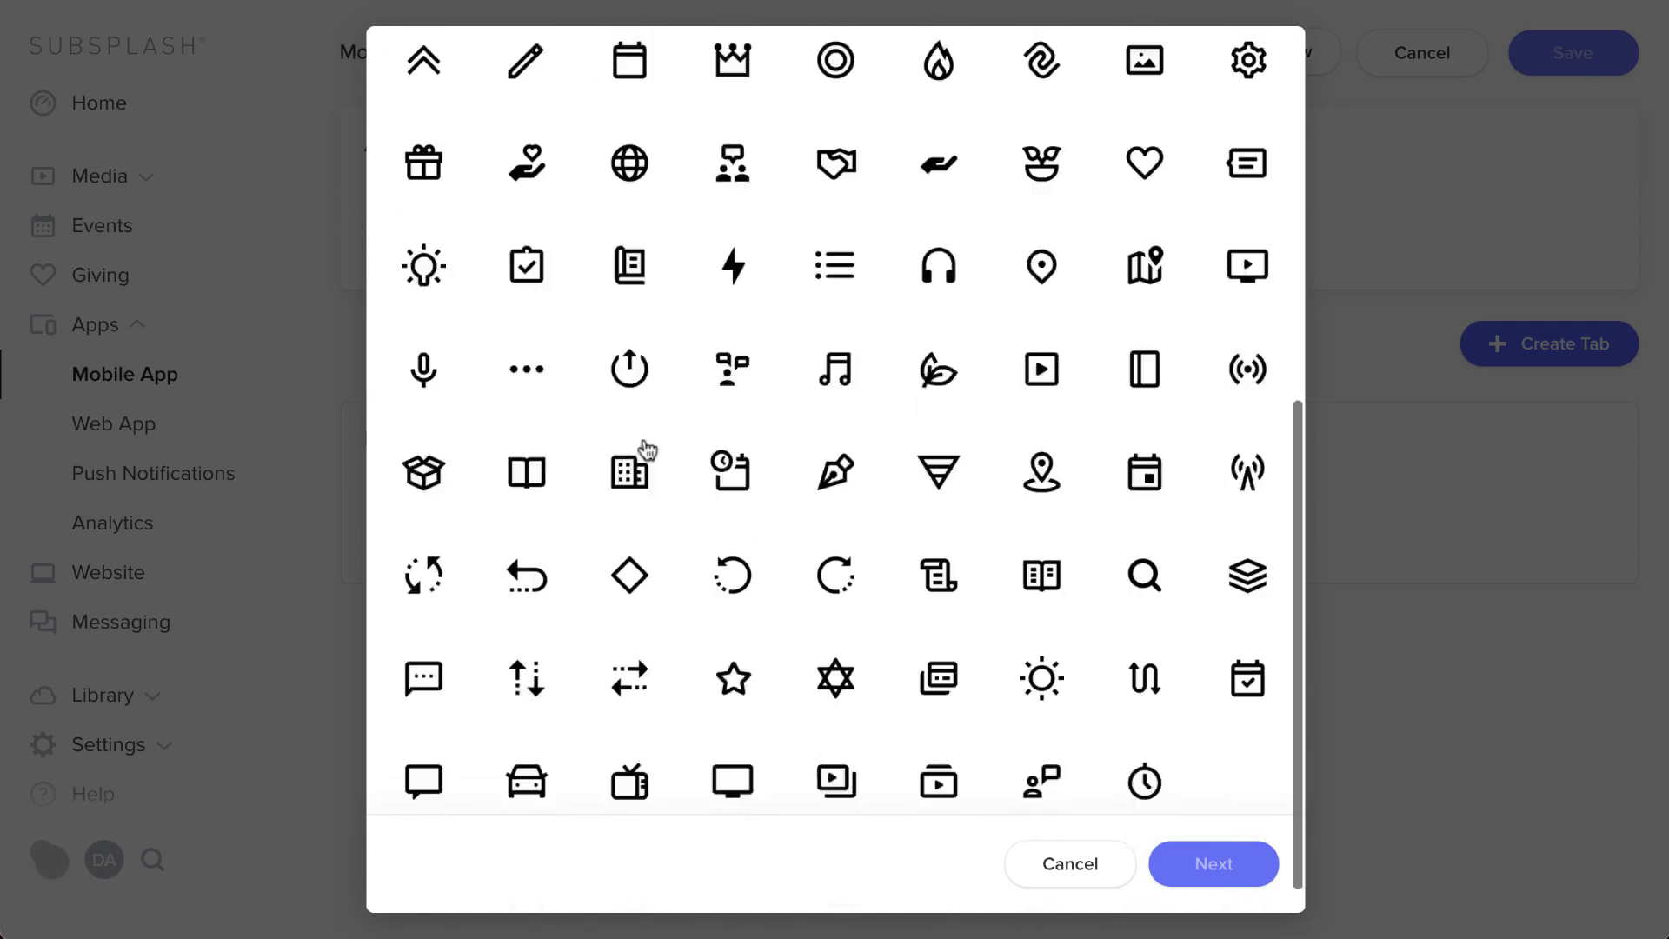
click(941, 750)
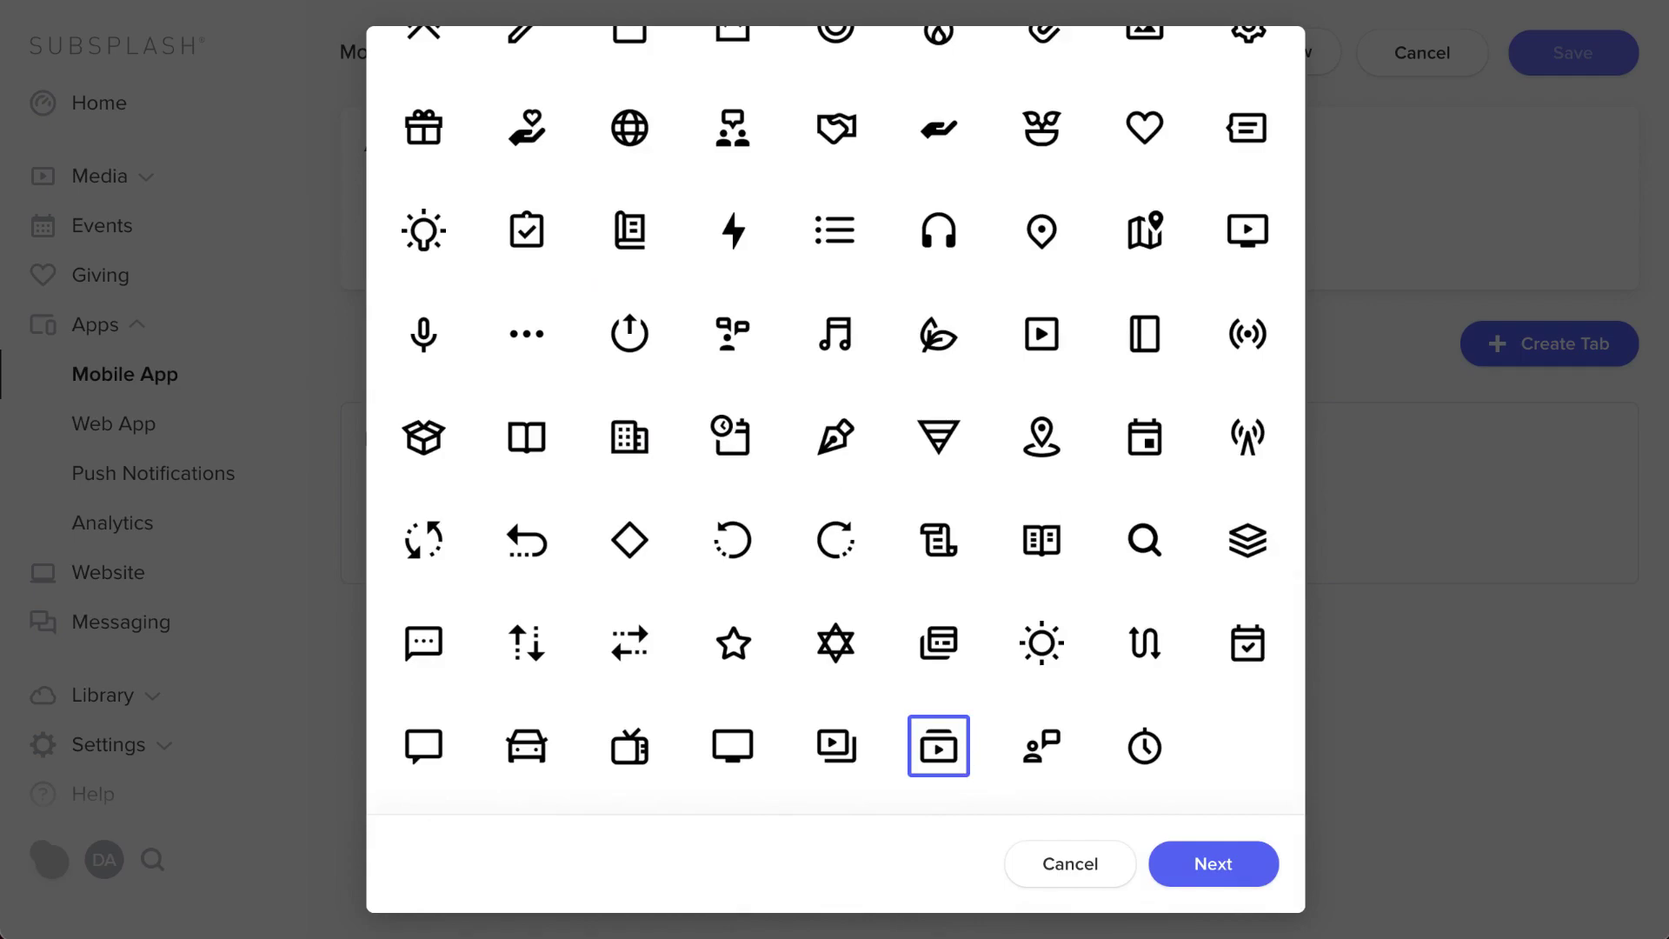
click(1229, 871)
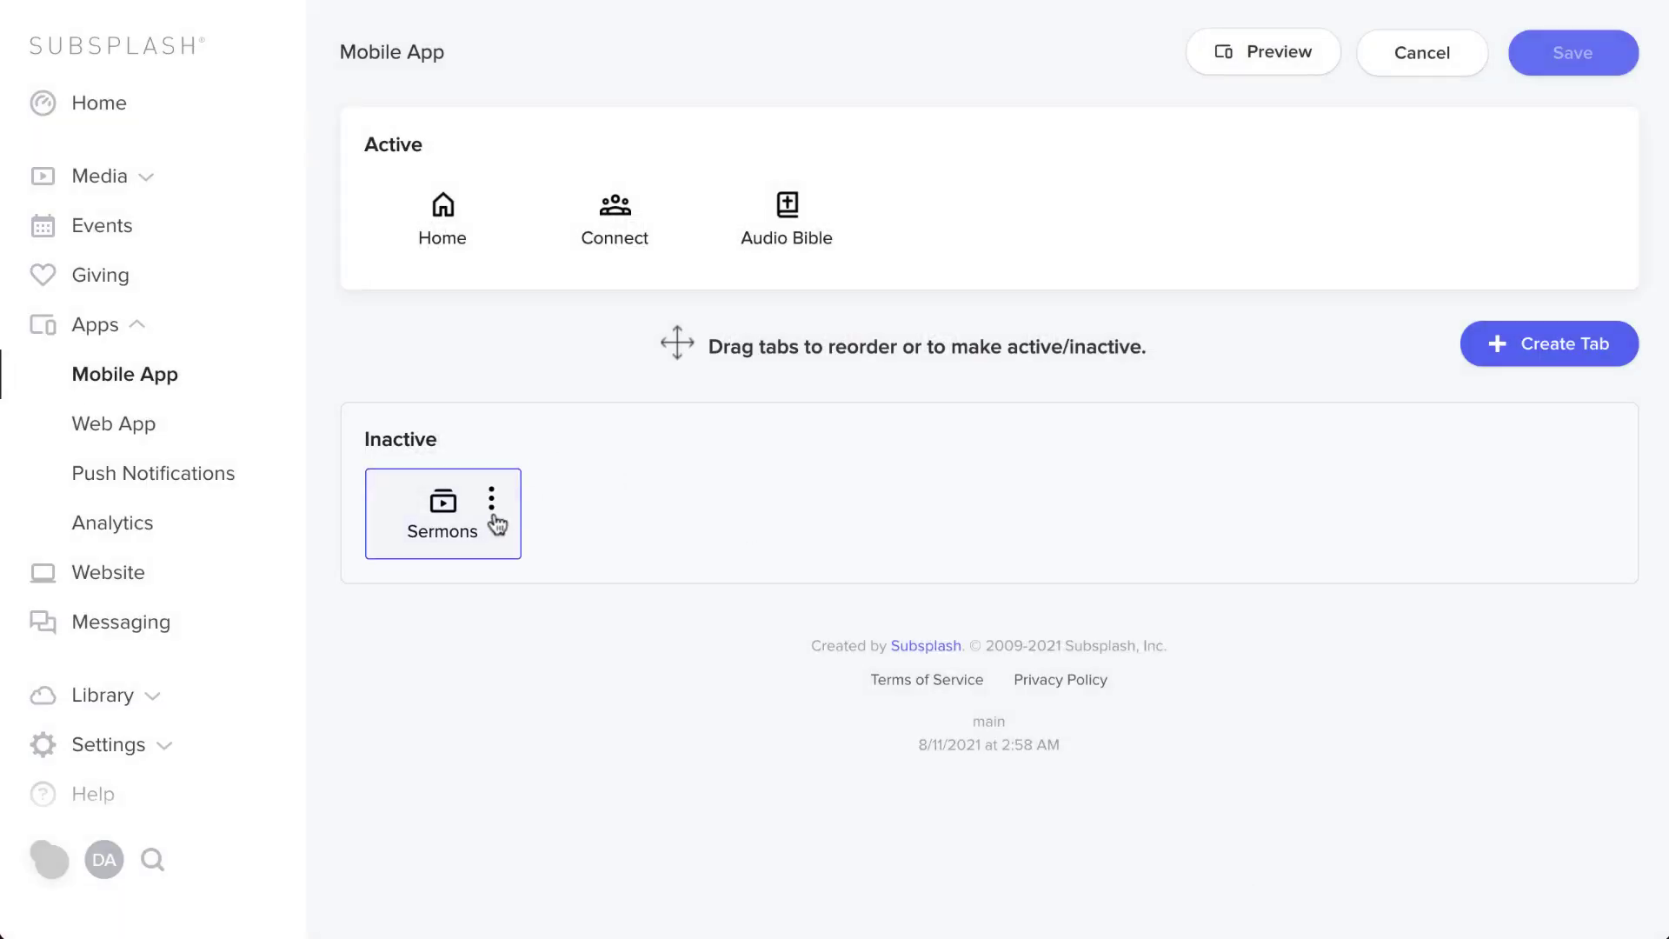
drag(462, 533, 597, 233)
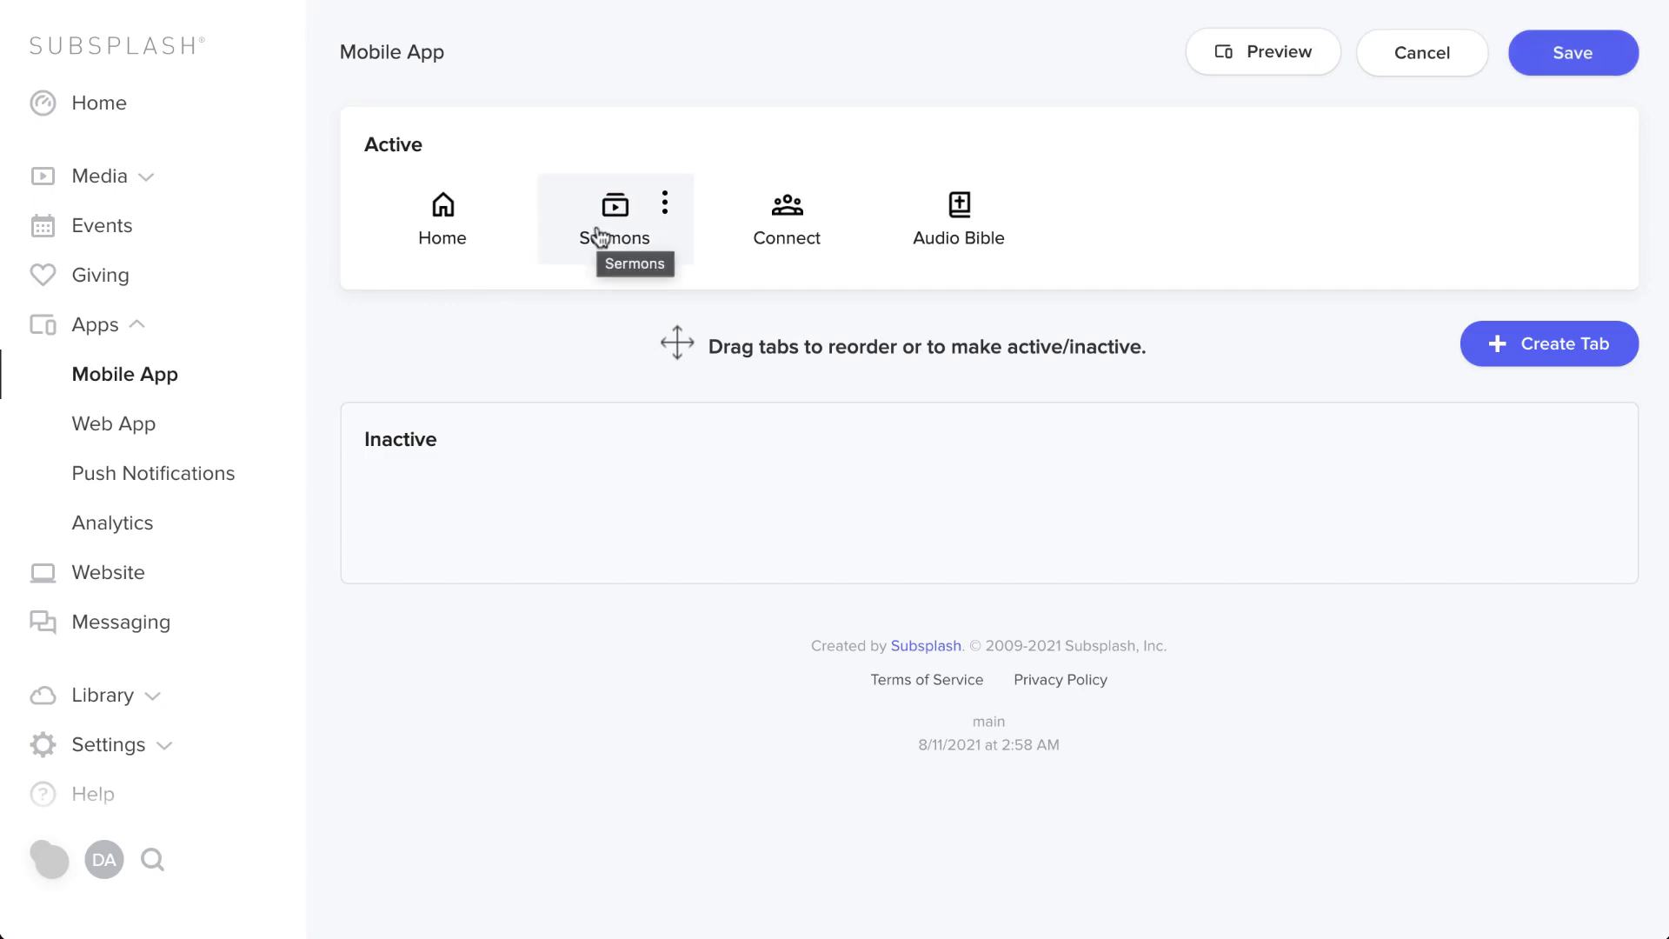
click(1569, 56)
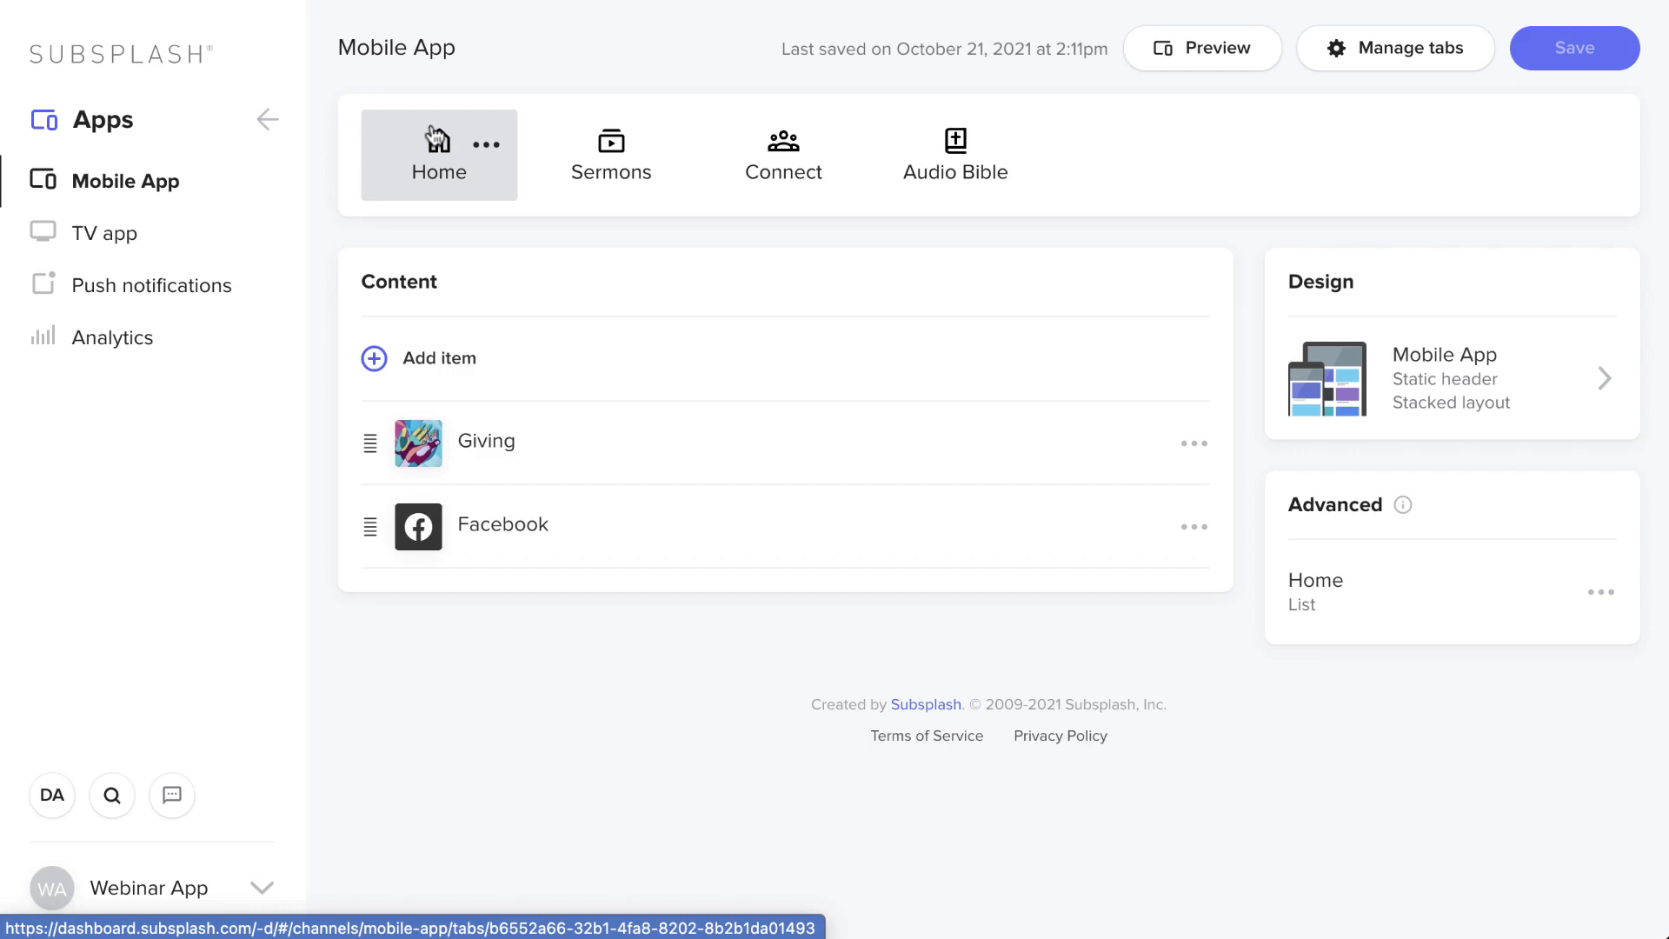
- Add the Instagram link as a new item in the Home tab's content
click(484, 373)
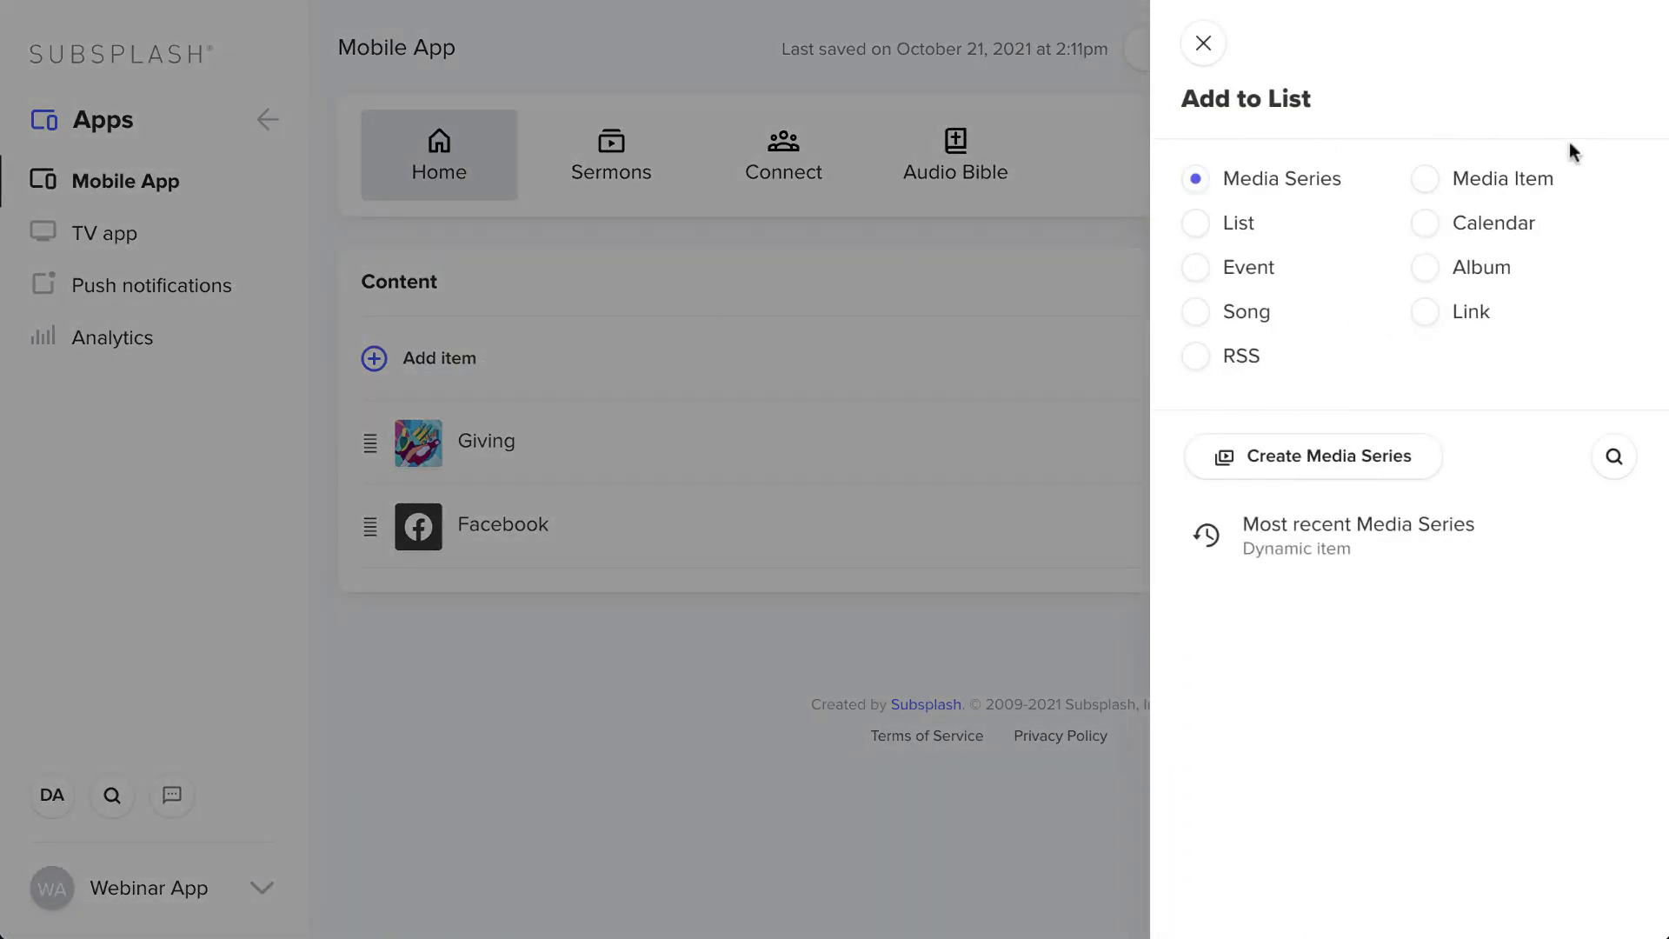
click(1425, 315)
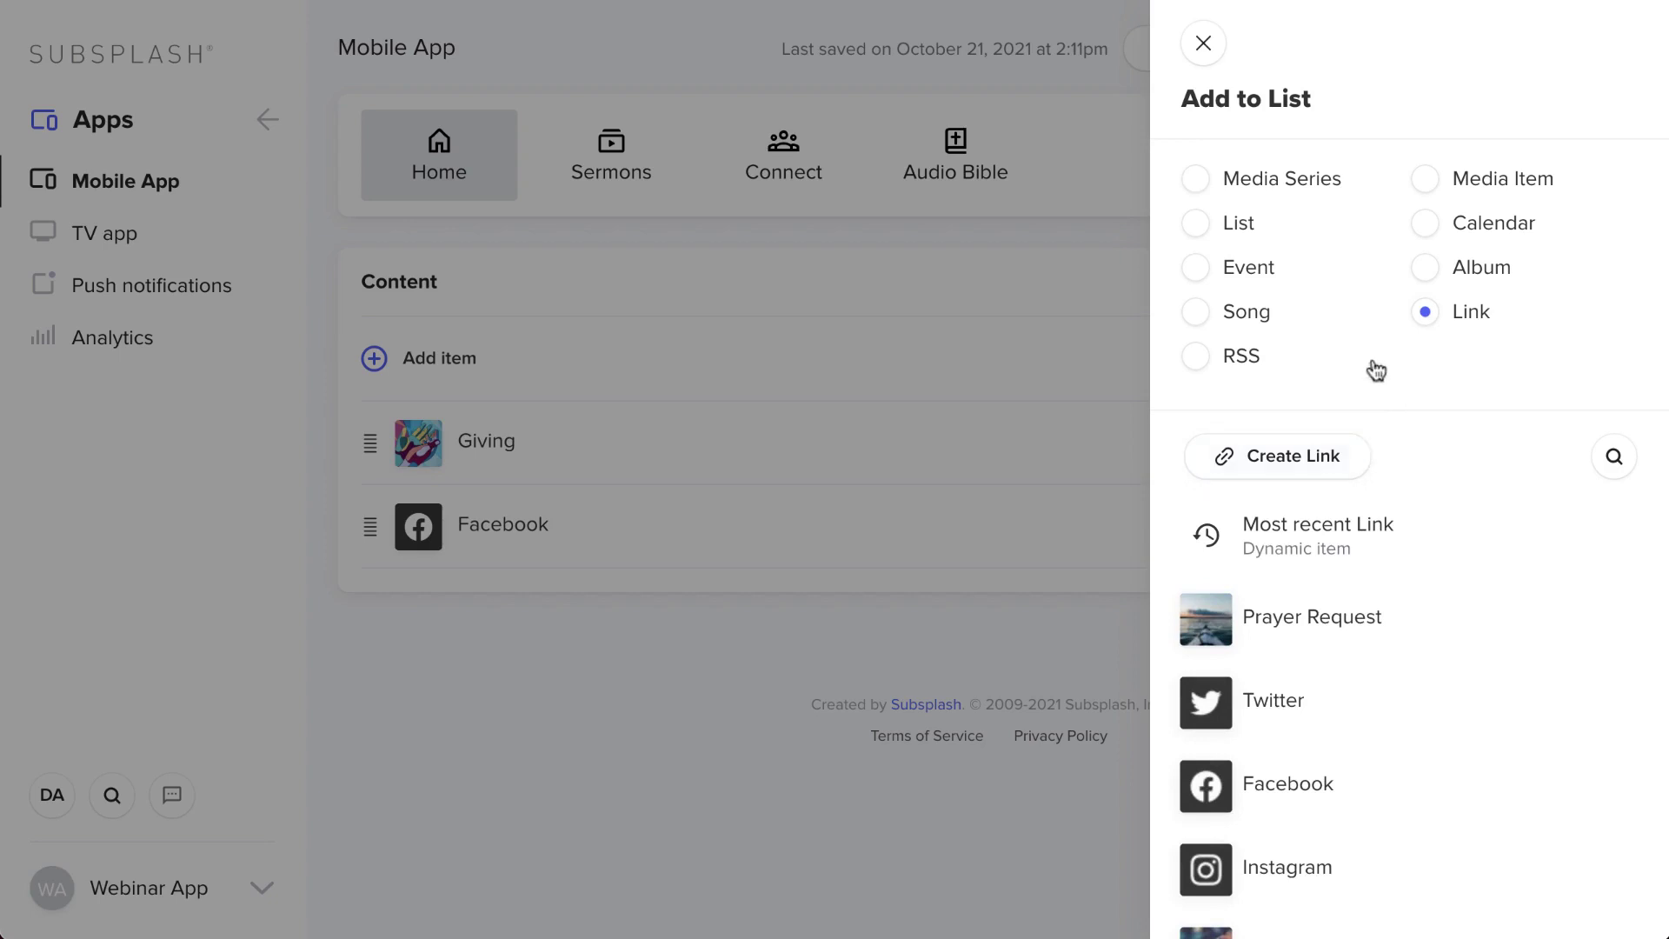
click(1430, 180)
click(1426, 225)
click(1430, 272)
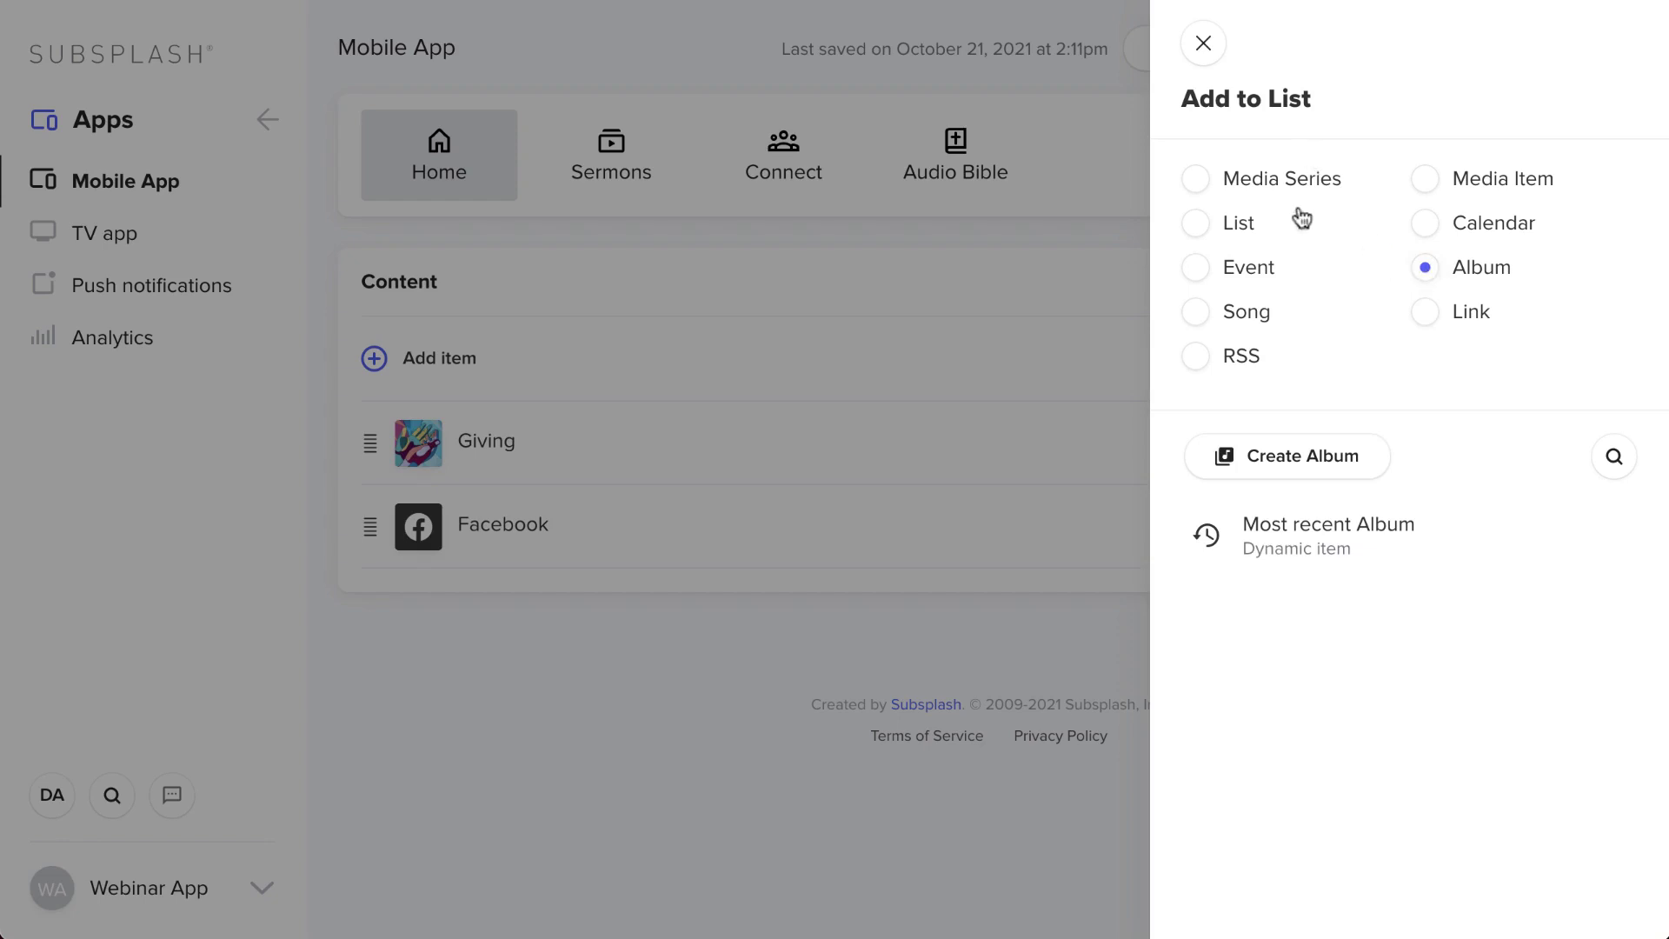
click(1426, 312)
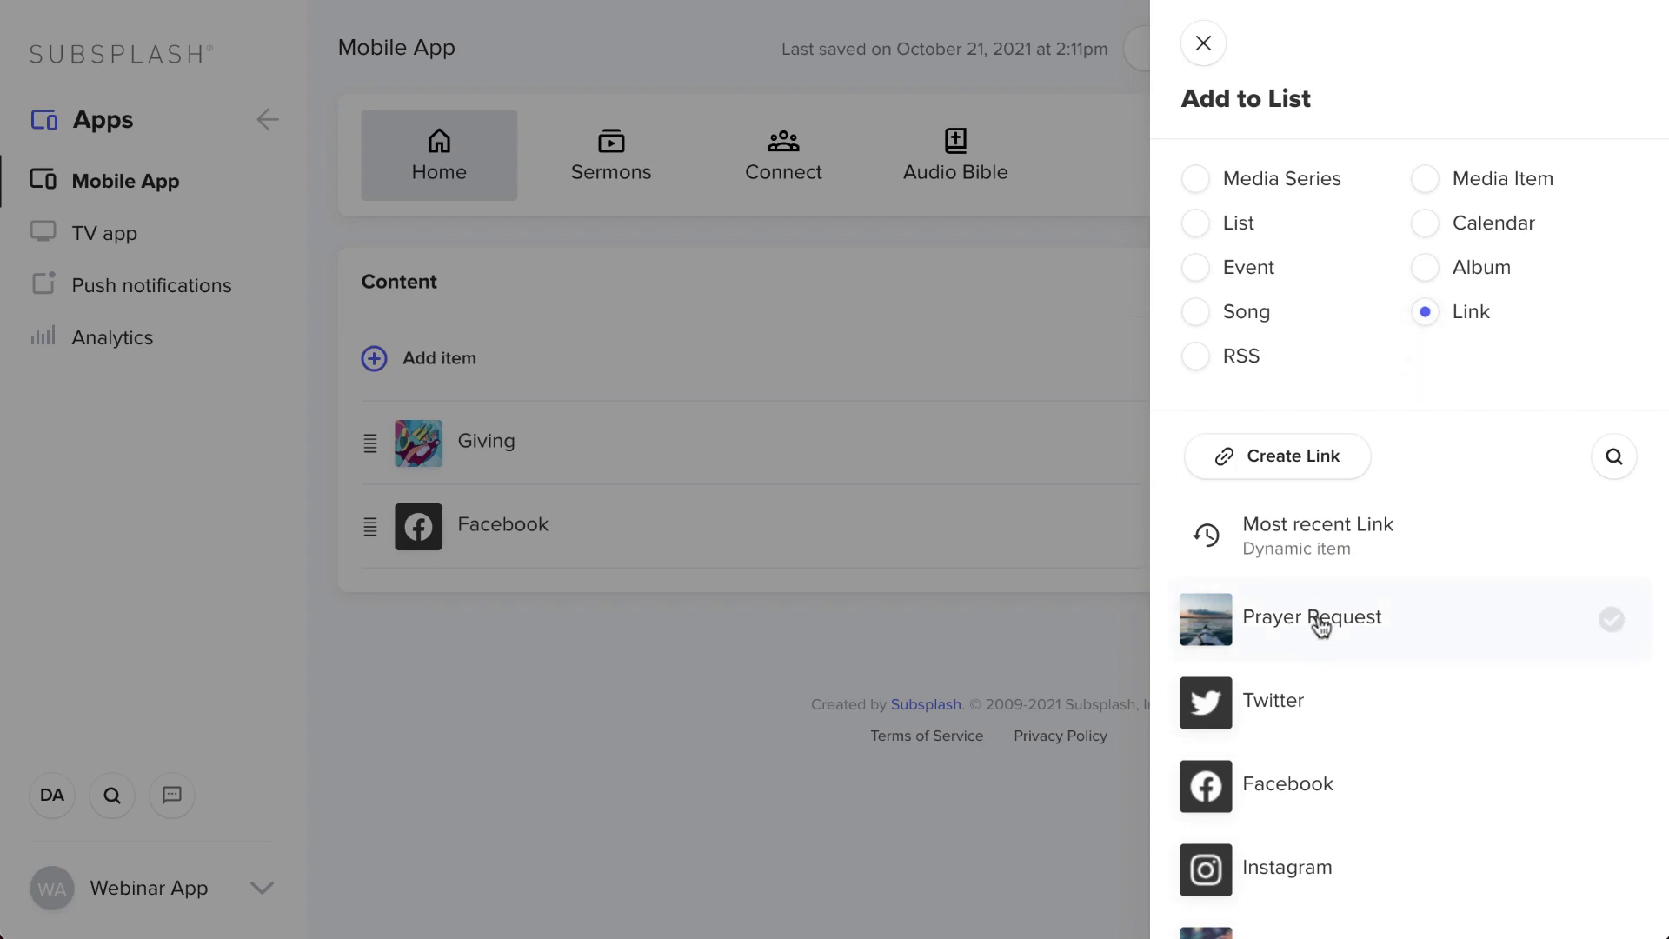
scroll(1275, 874, down, 1)
click(1300, 807)
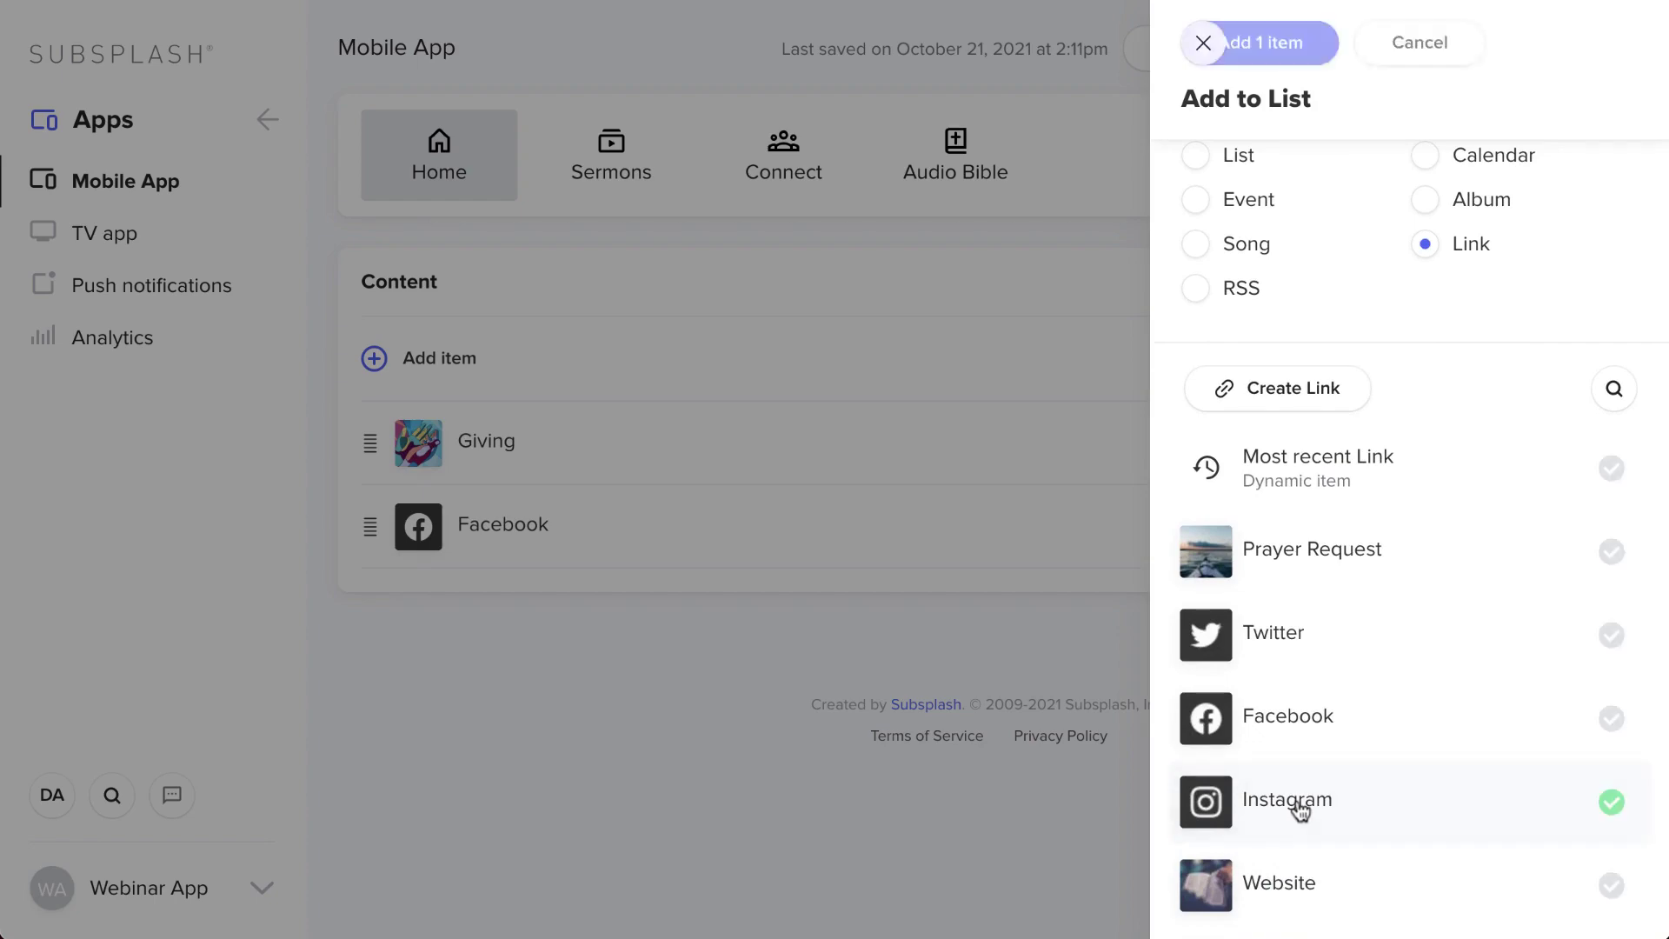
click(1309, 54)
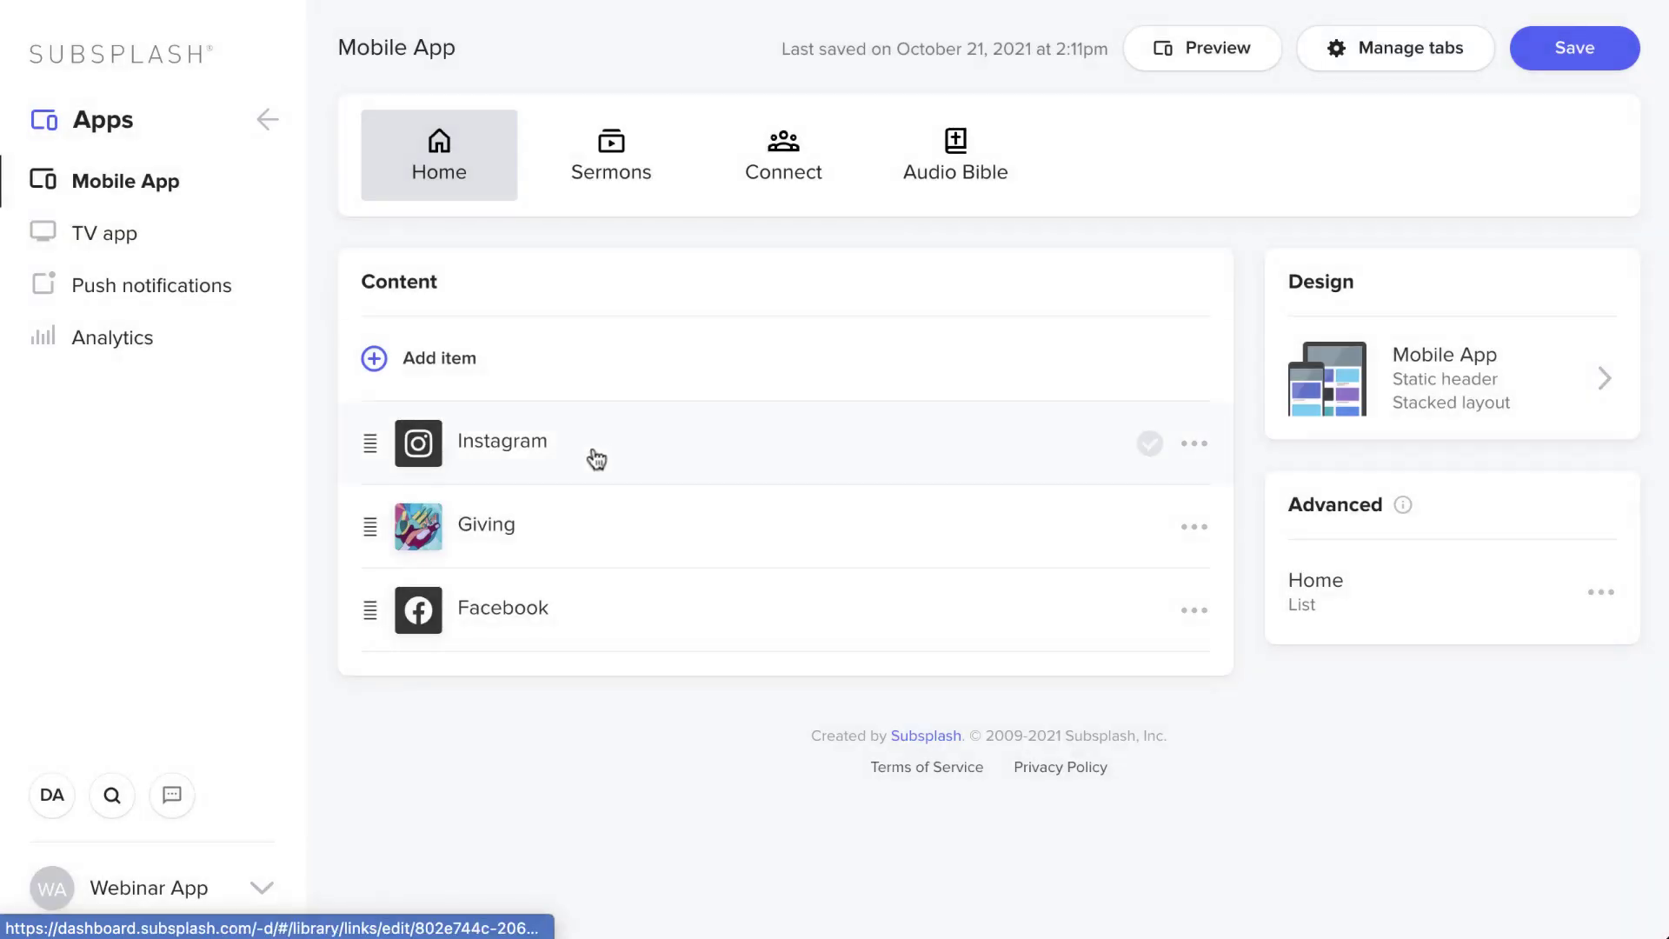
- Reorder the Home content so Instagram sits first above Giving and Facebook, and save
drag(366, 446, 383, 522)
drag(377, 603, 369, 421)
click(1552, 52)
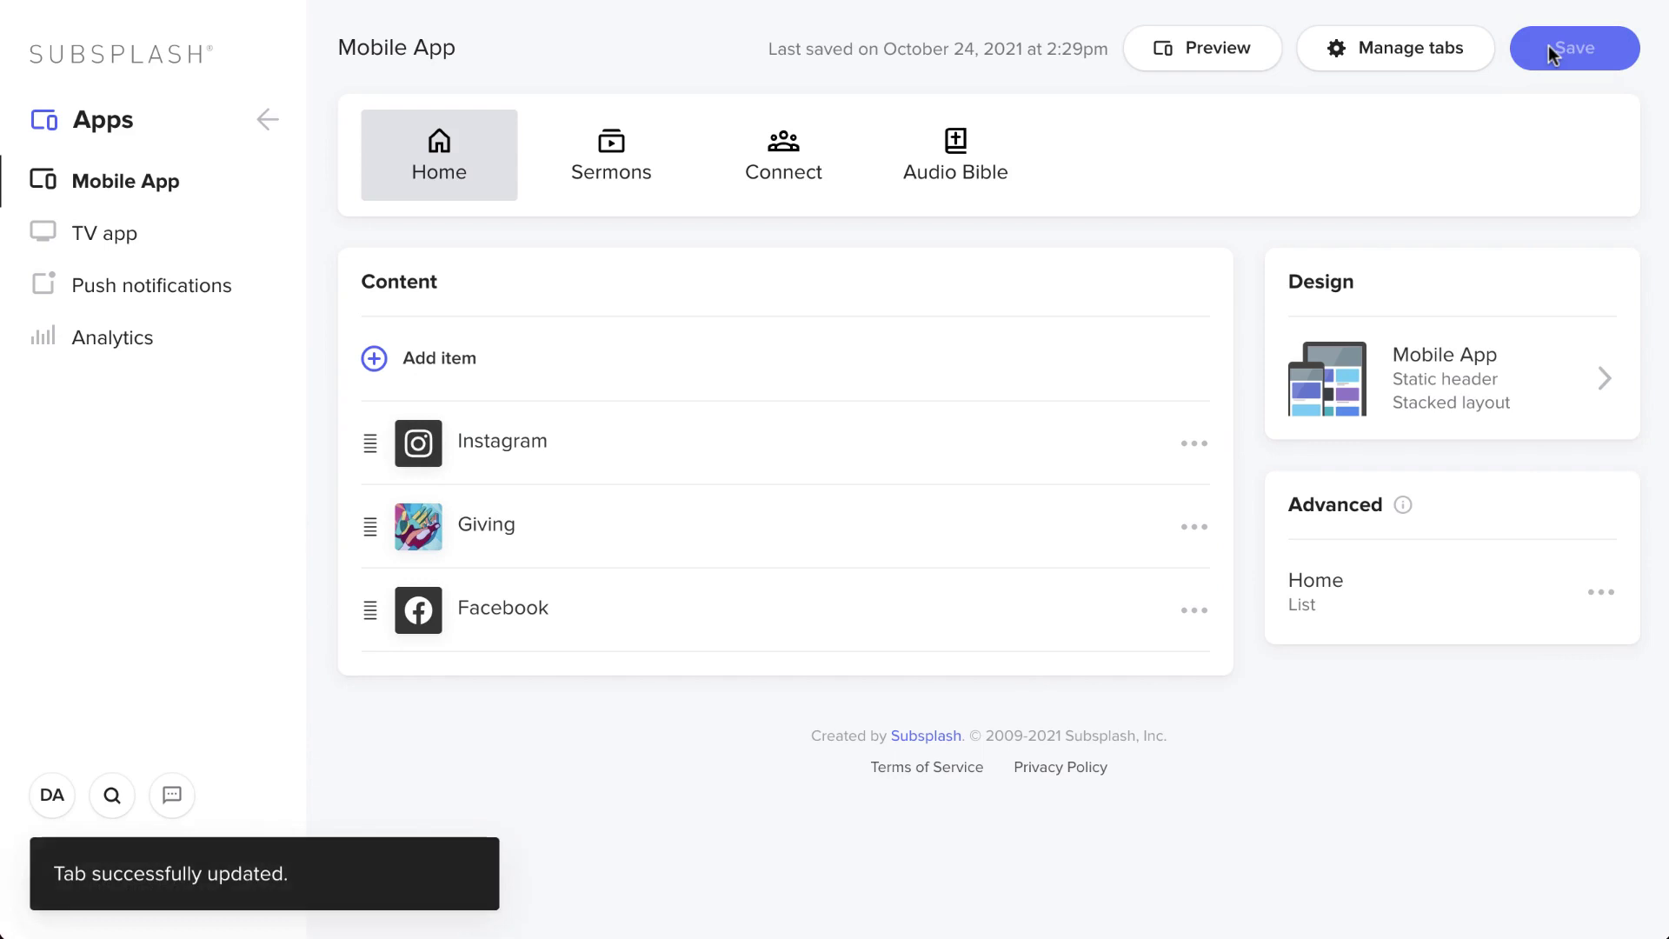
key(super+Tab)
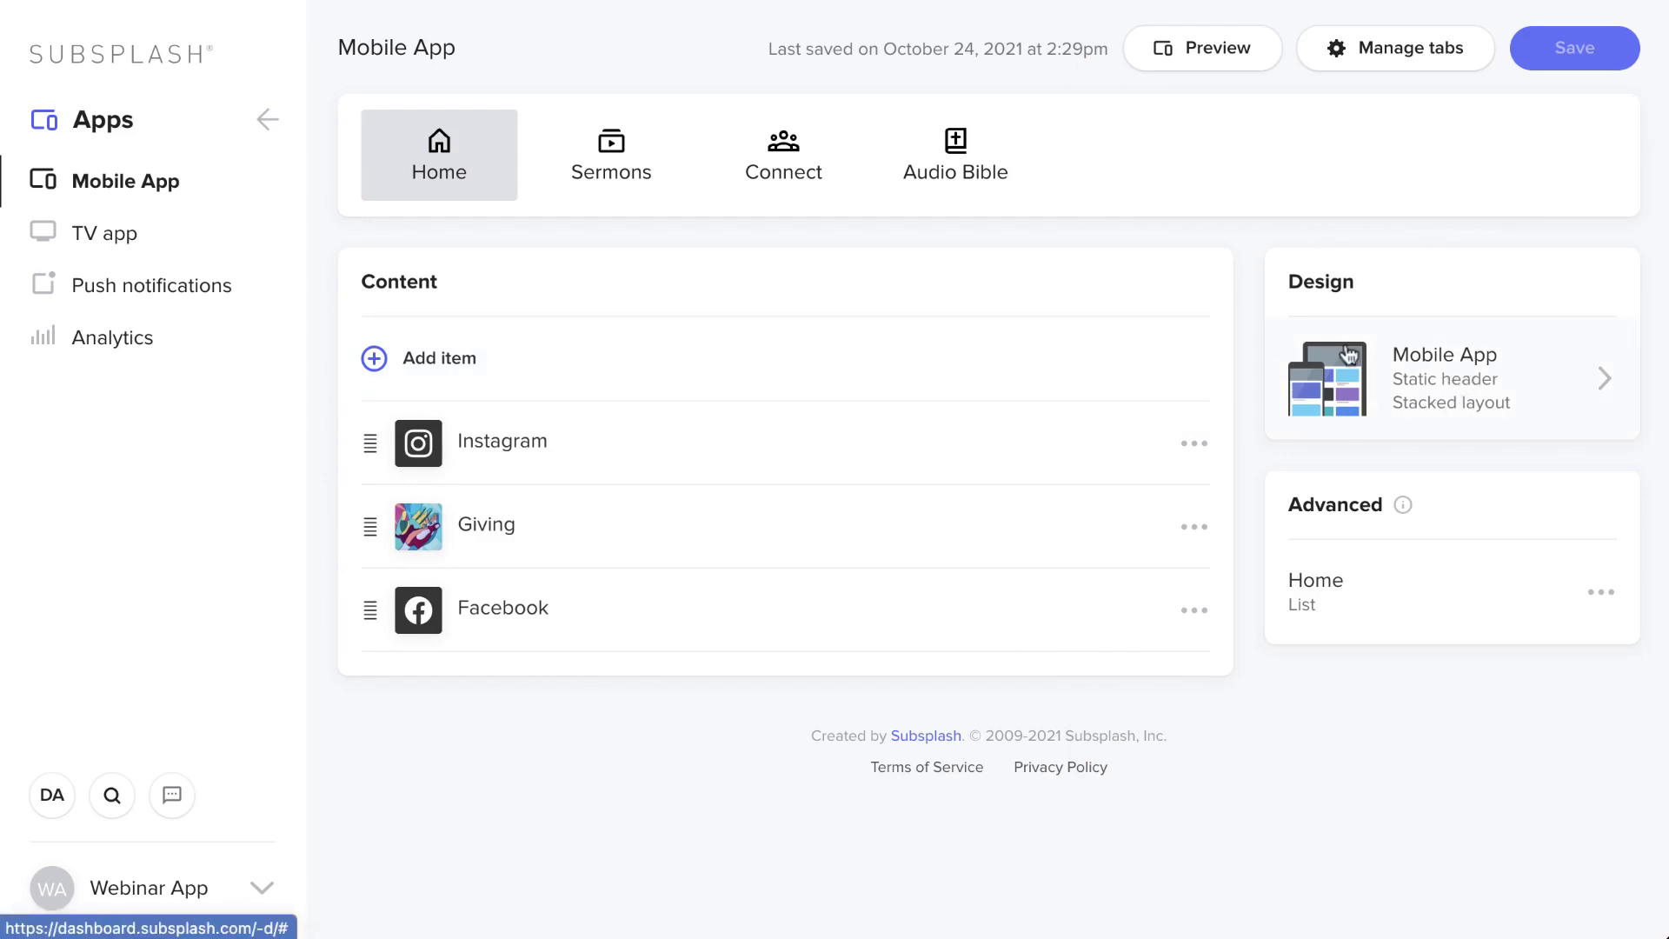
click(611, 172)
click(451, 173)
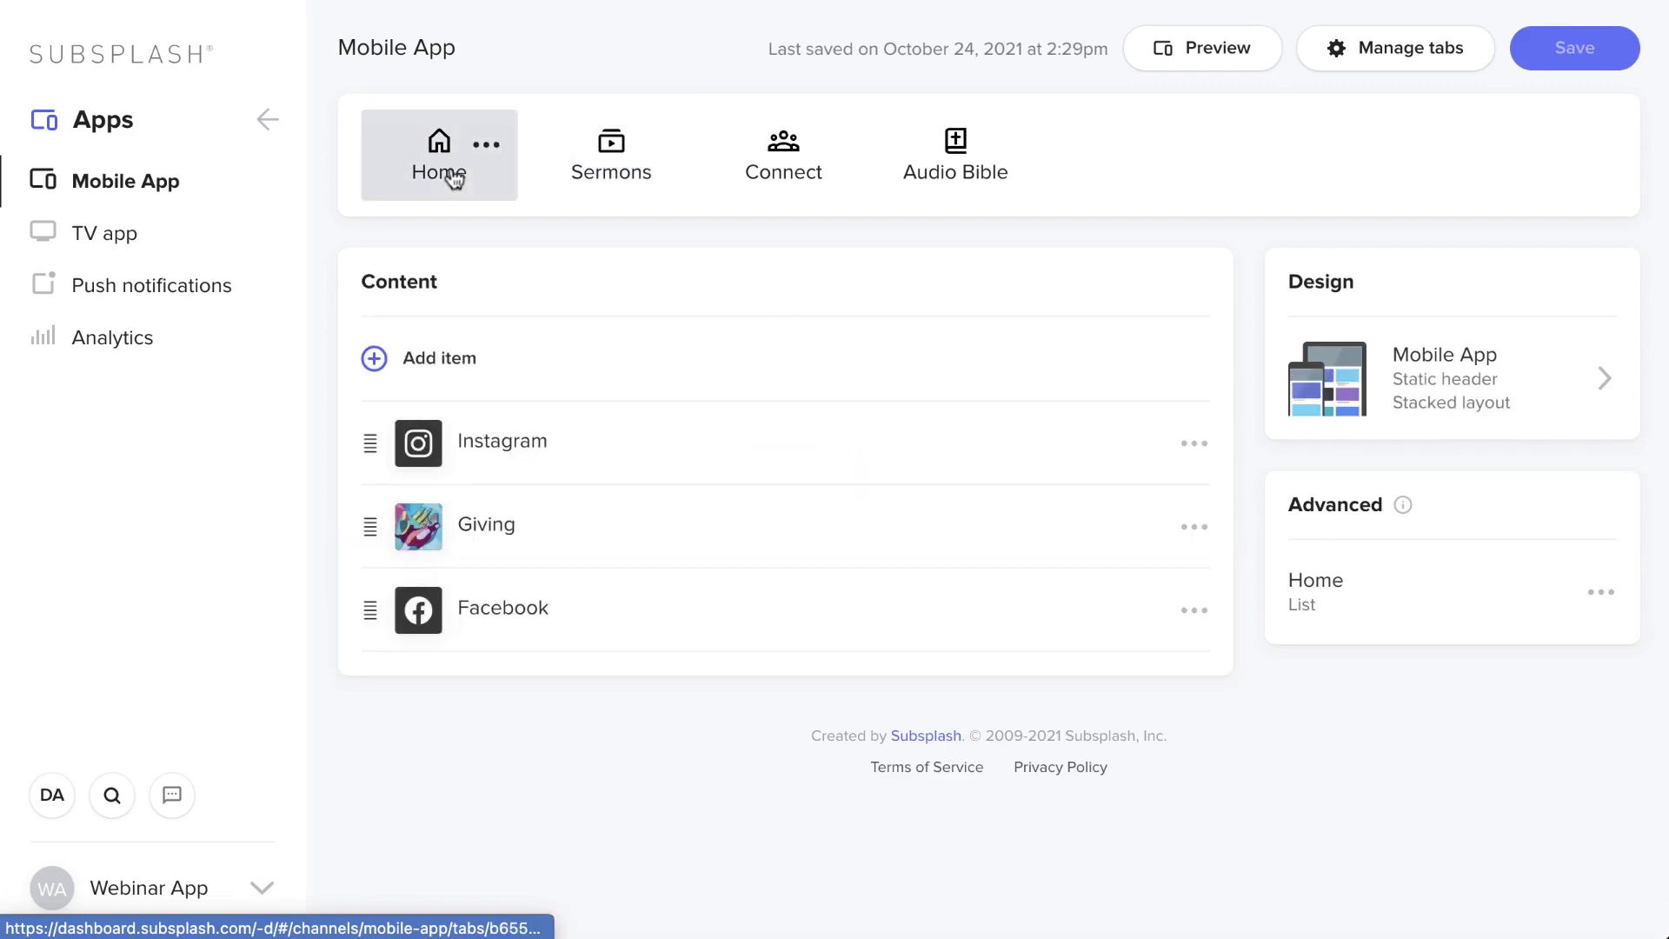
- Set the Home tab design to grid layout with margins and static header, apply and save
click(1402, 396)
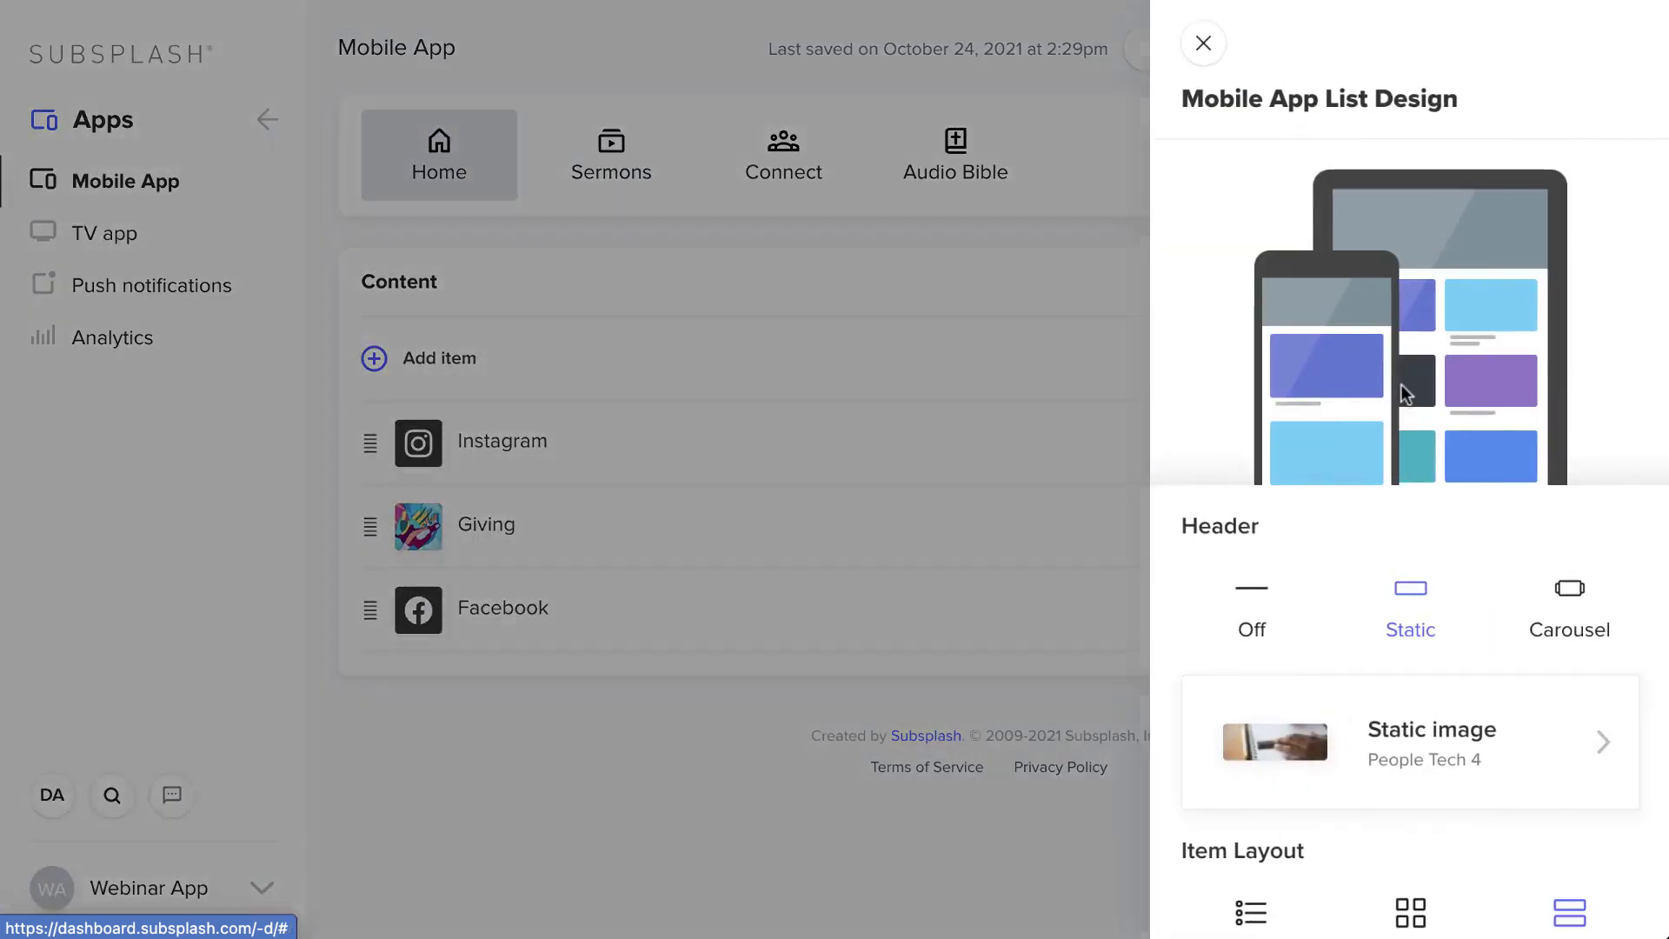
click(1286, 602)
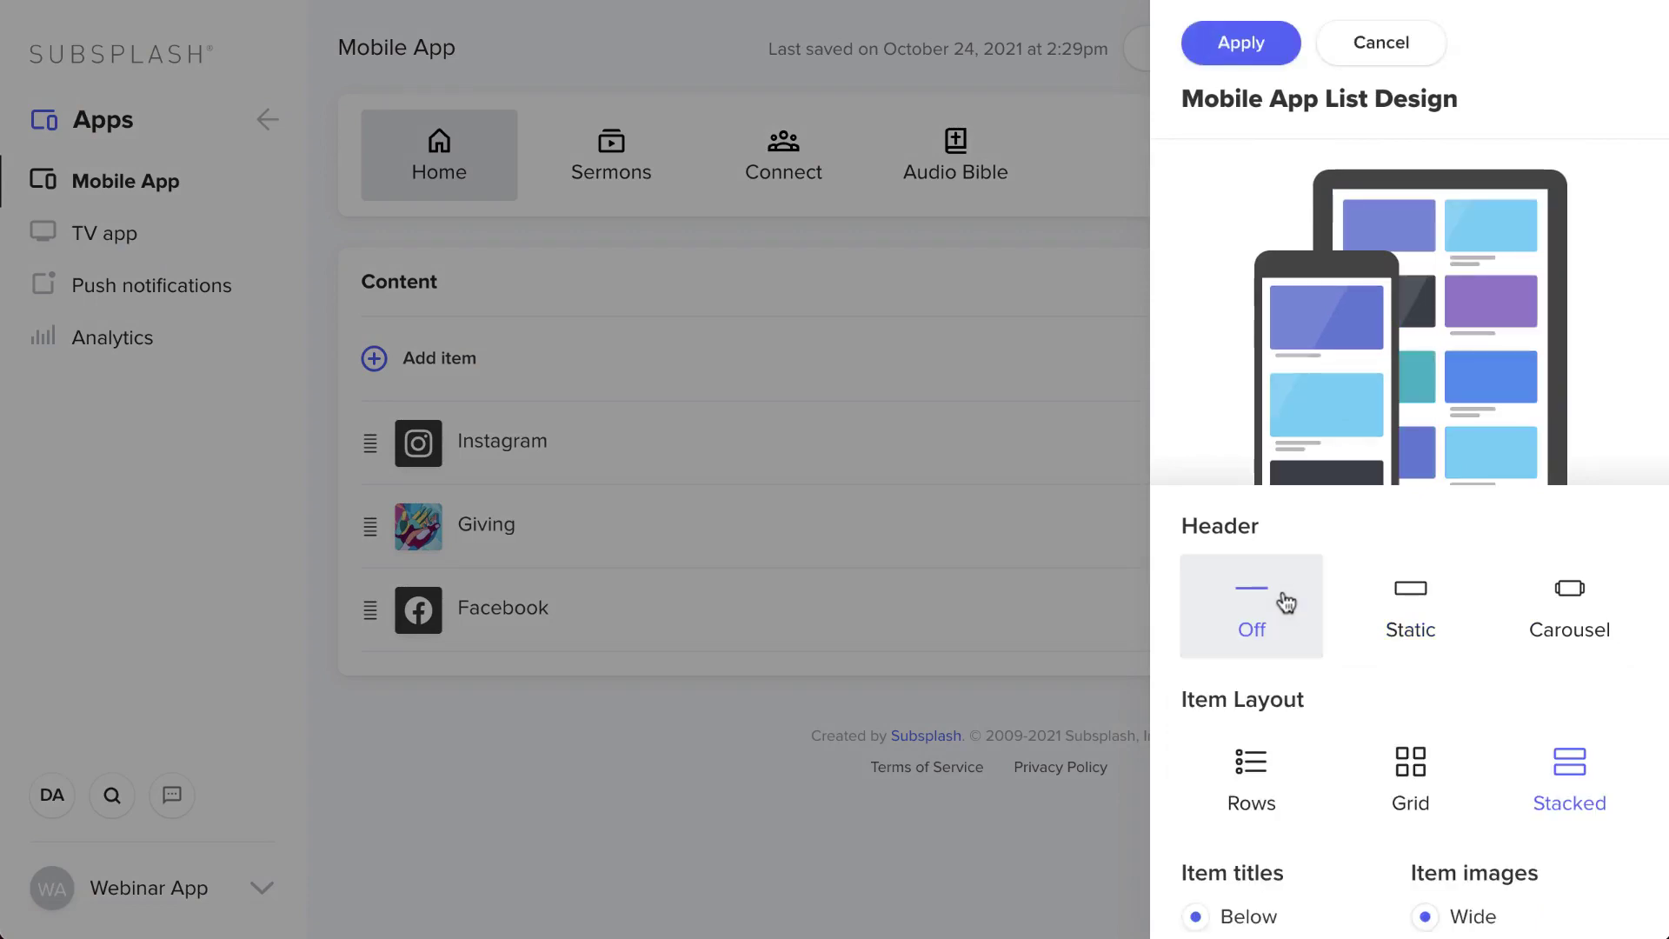
click(1409, 609)
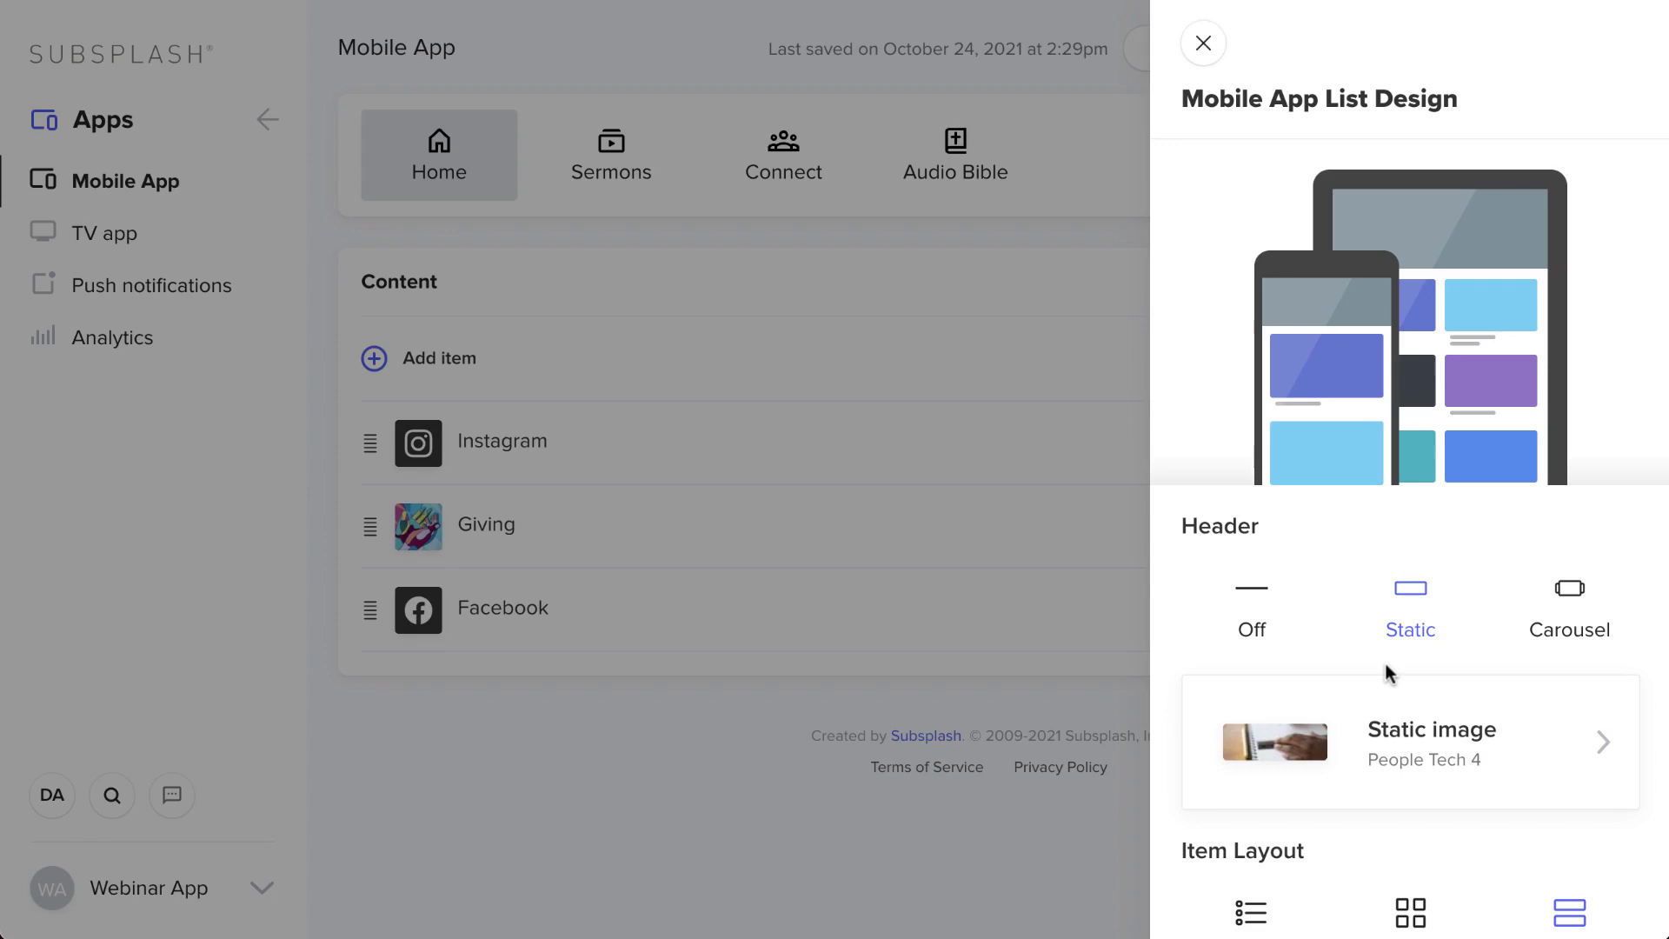
scroll(1385, 665, down, 3)
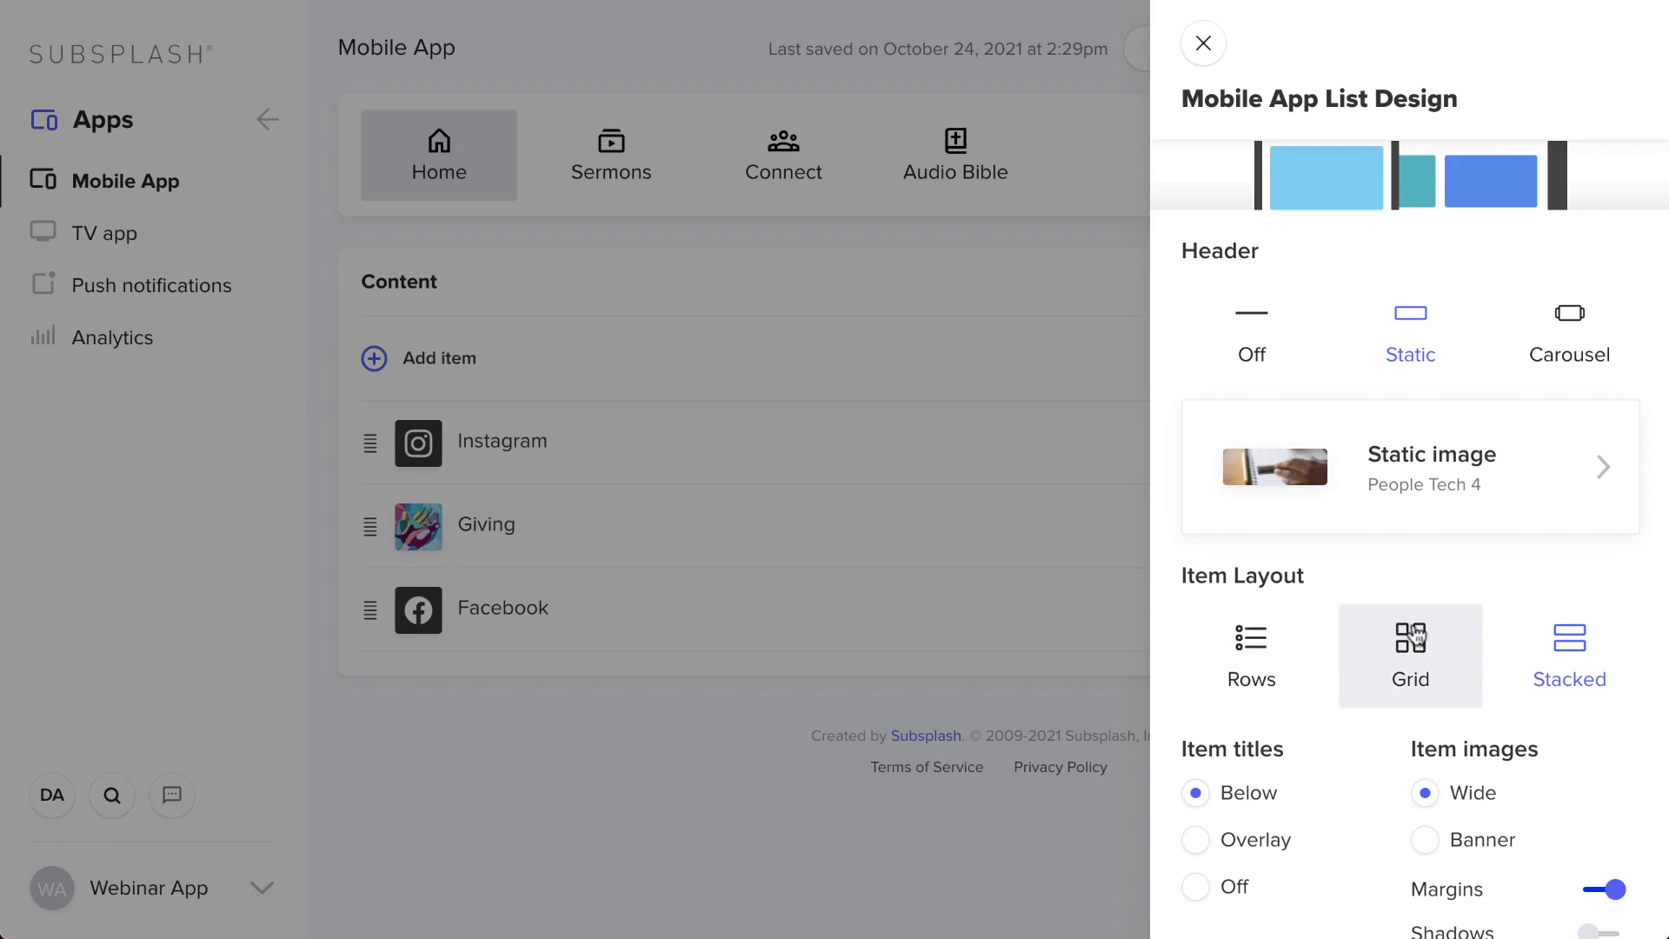
click(1410, 642)
click(1585, 892)
scroll(1584, 891, down, 3)
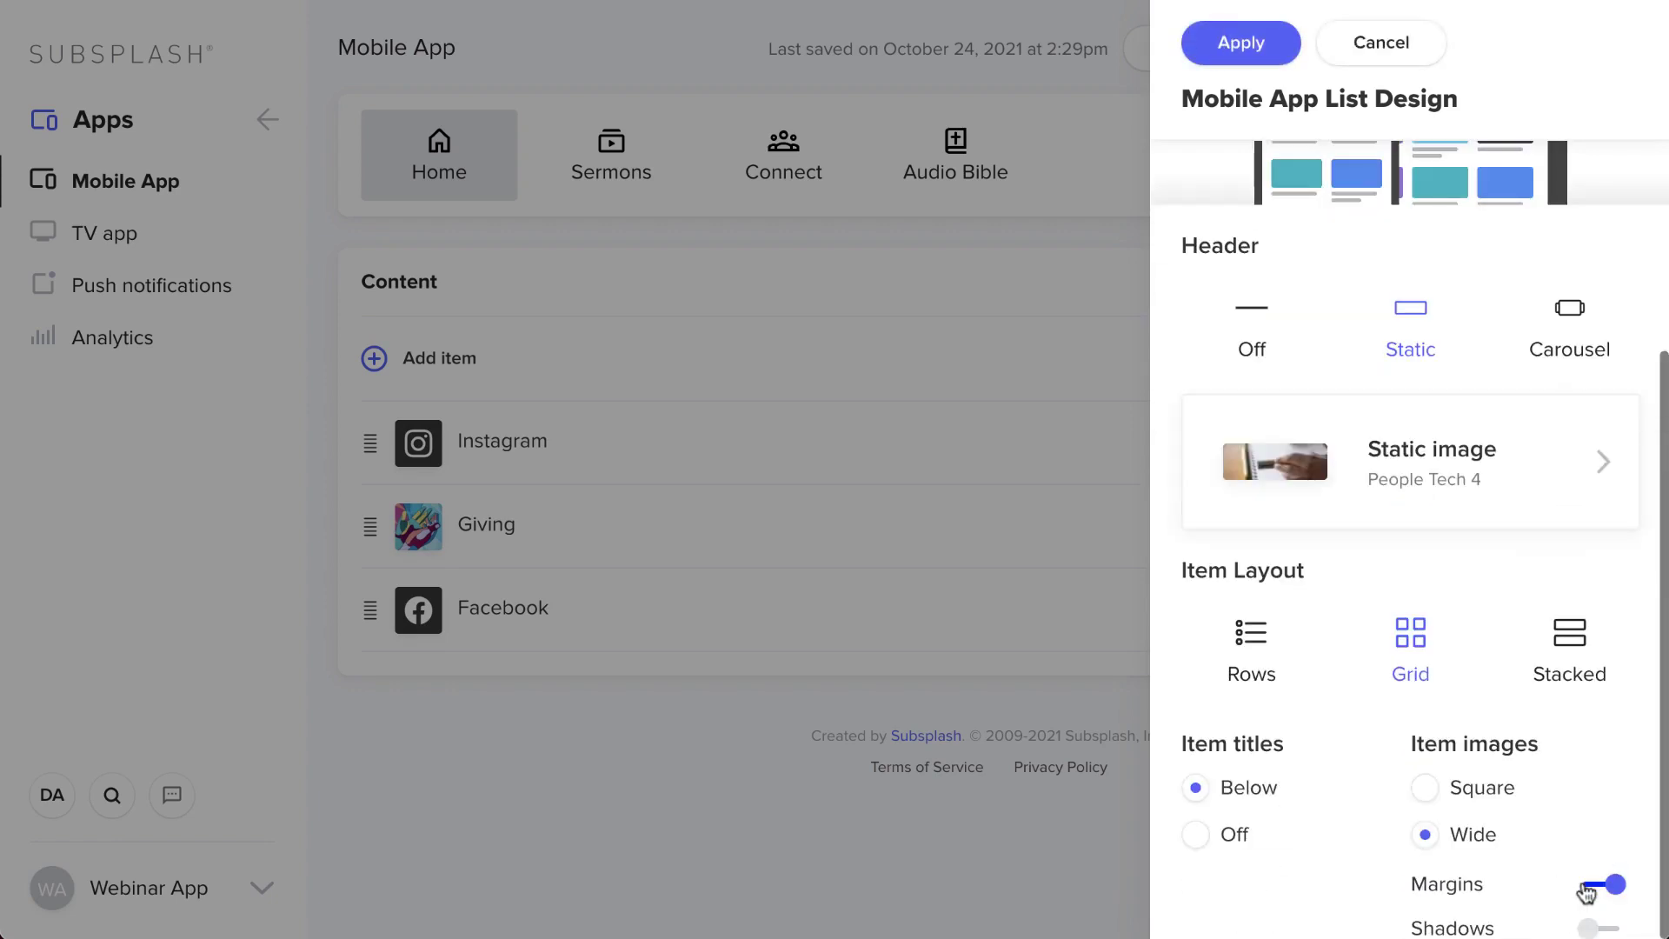
scroll(1417, 791, up, 5)
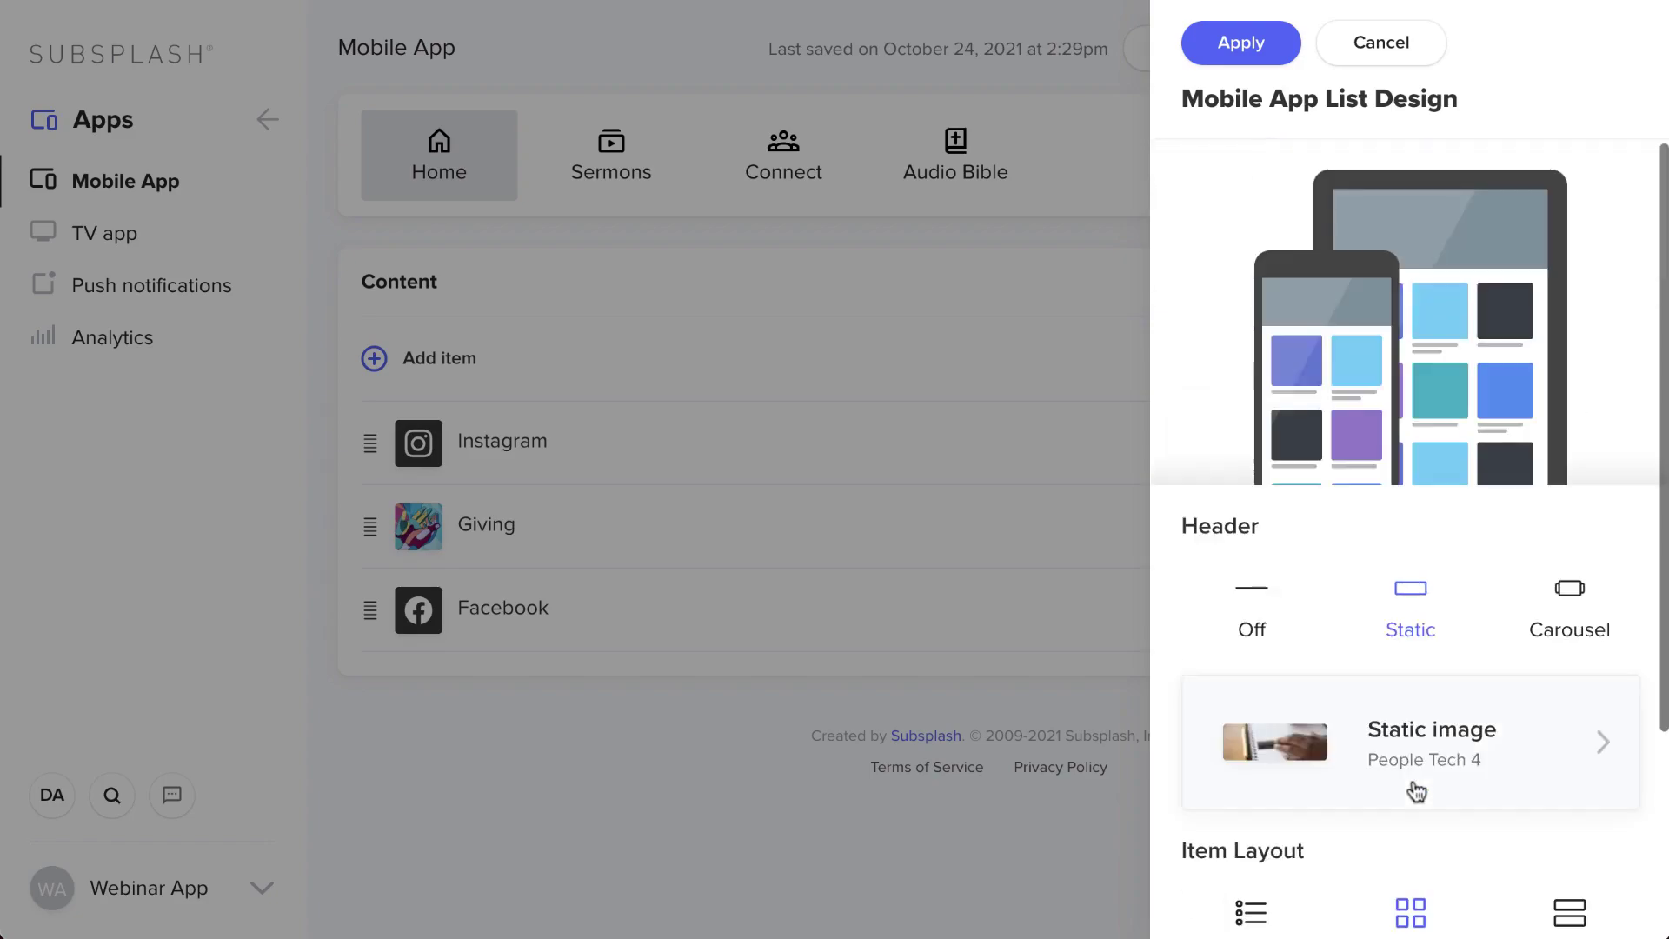
click(1274, 45)
click(1584, 61)
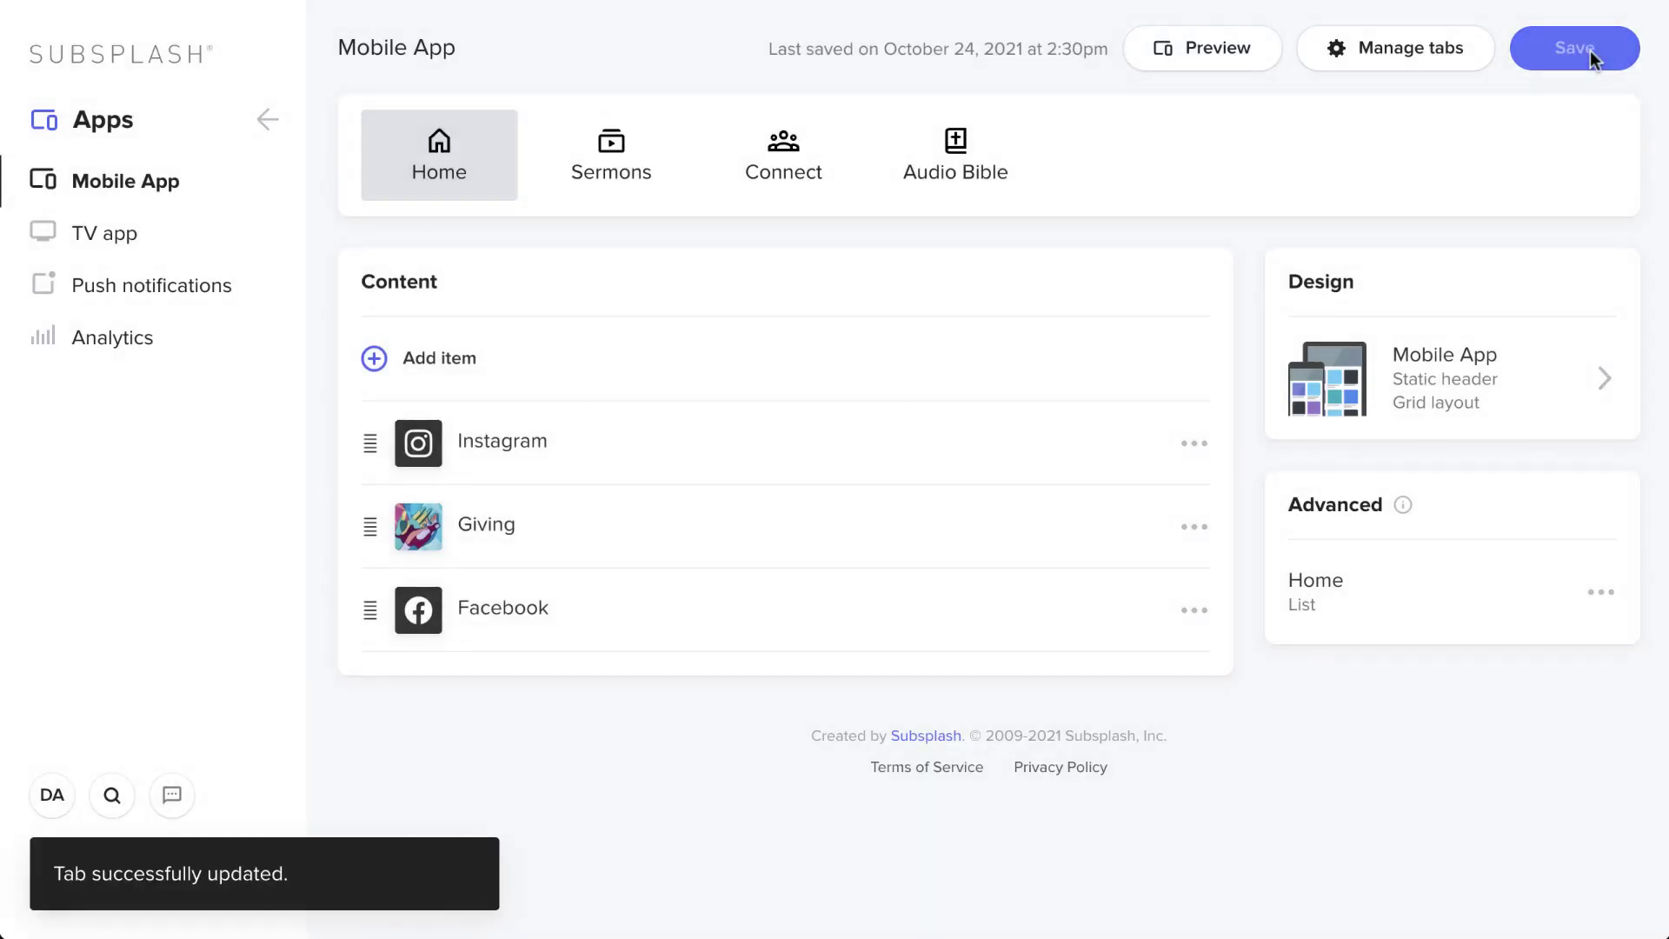
- Show the phone app preview, then open the Instagram row's link editor
click(1289, 931)
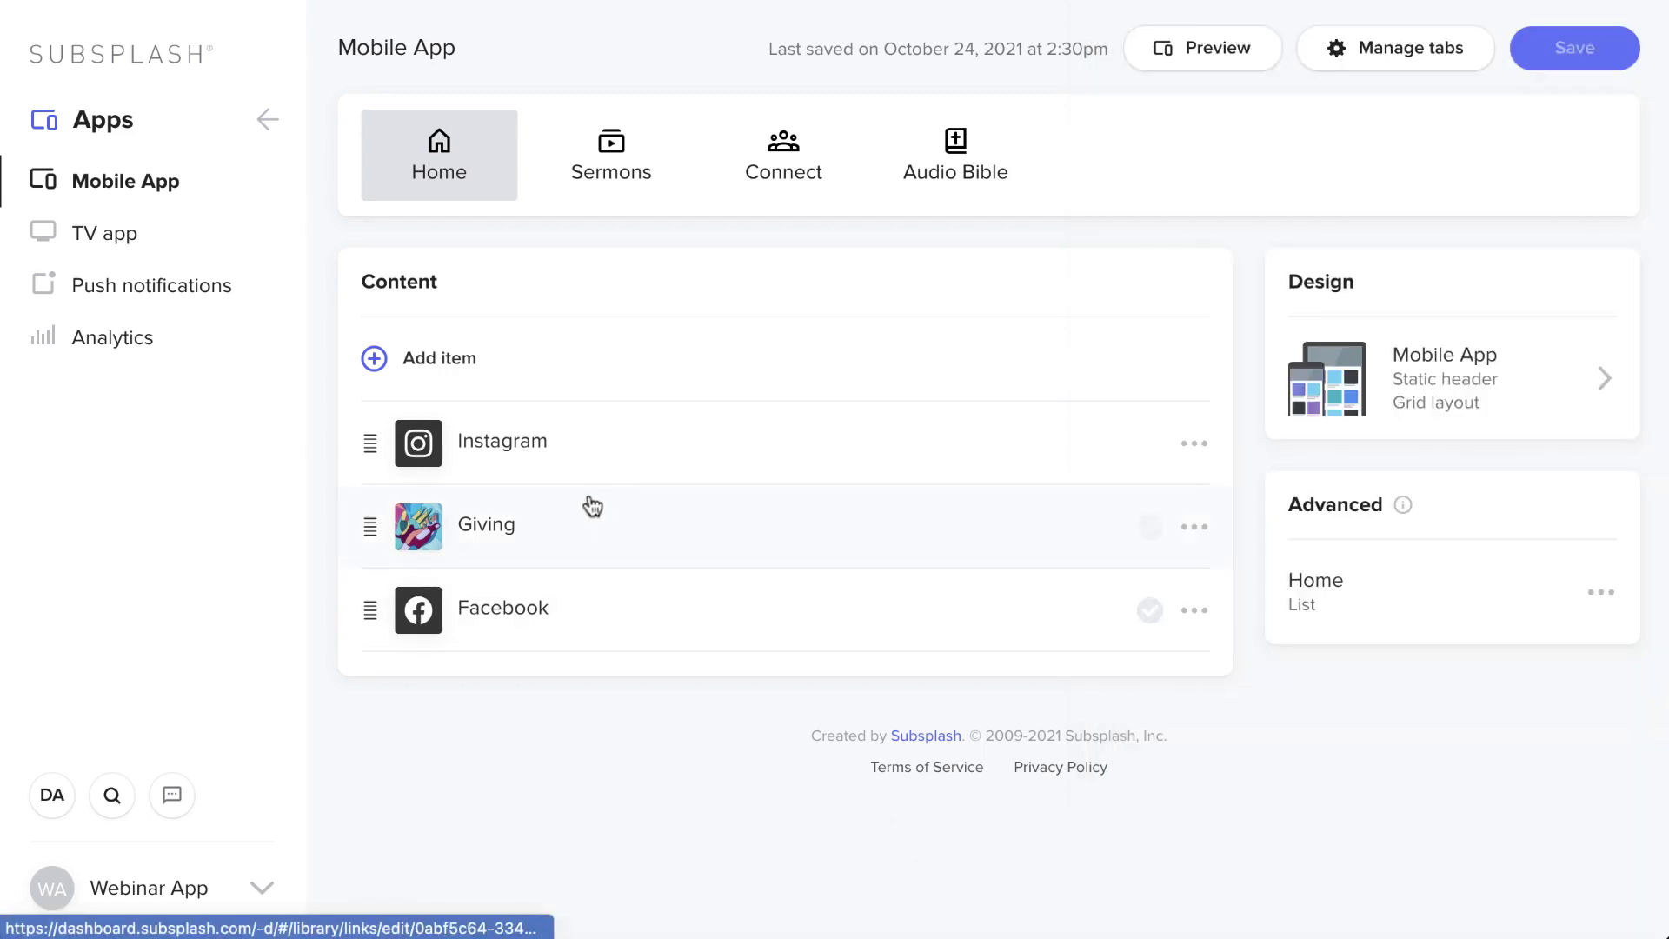
click(505, 442)
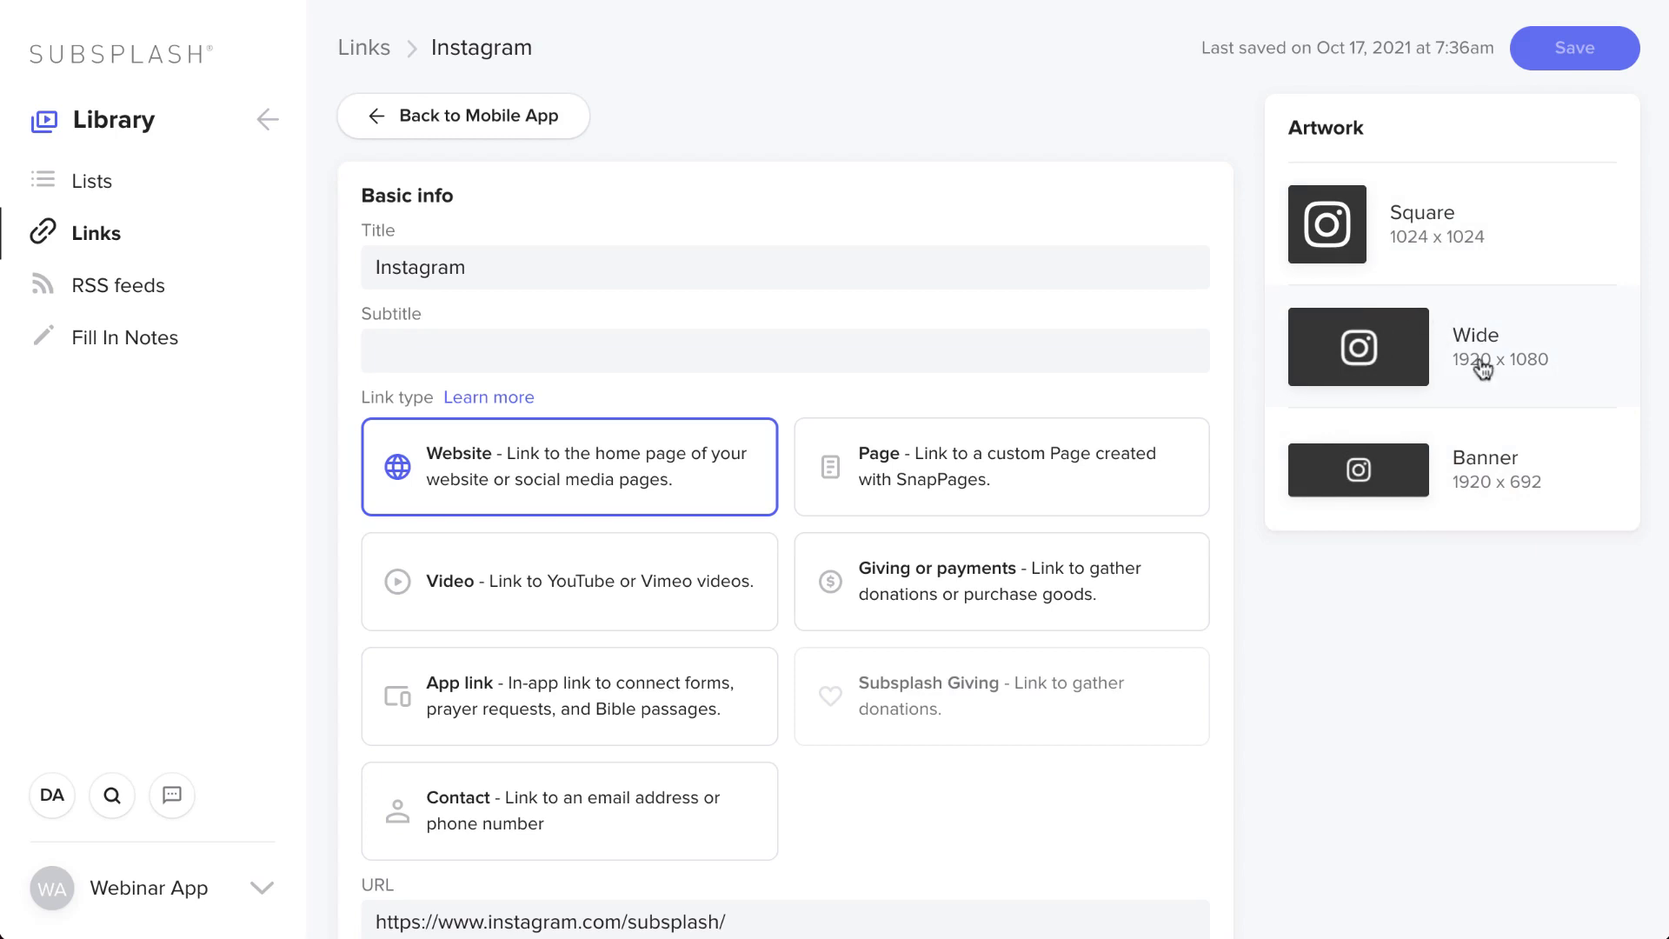
- Set the Instagram link's Square artwork to the stock open-tomb photo and save
click(1399, 280)
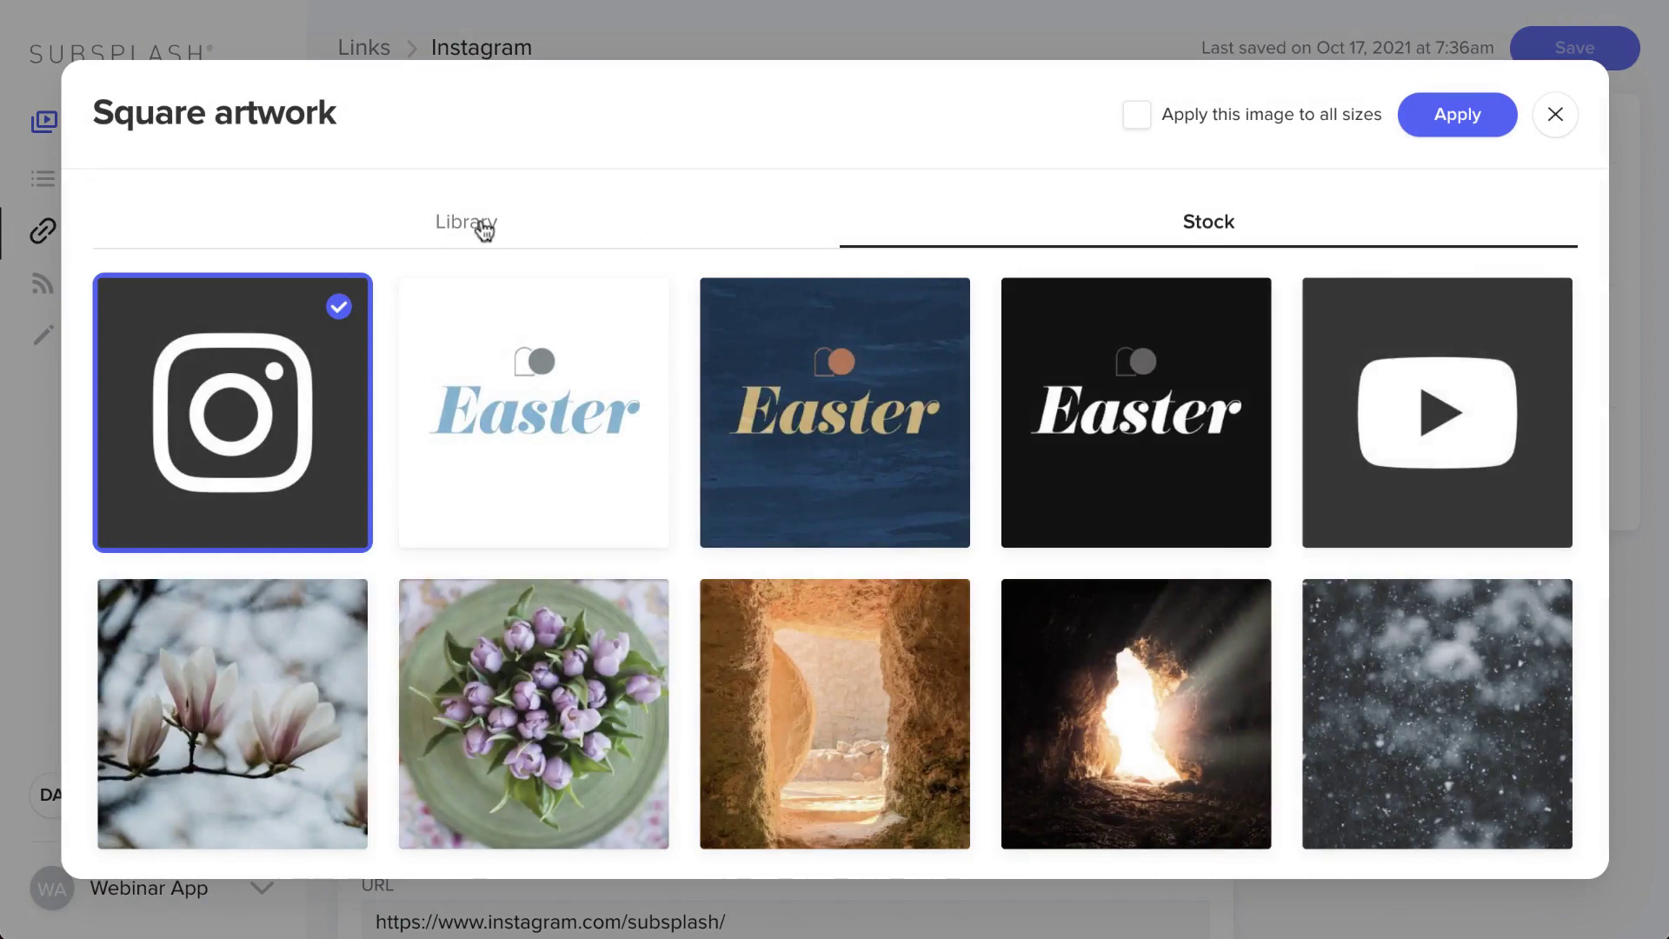
click(489, 228)
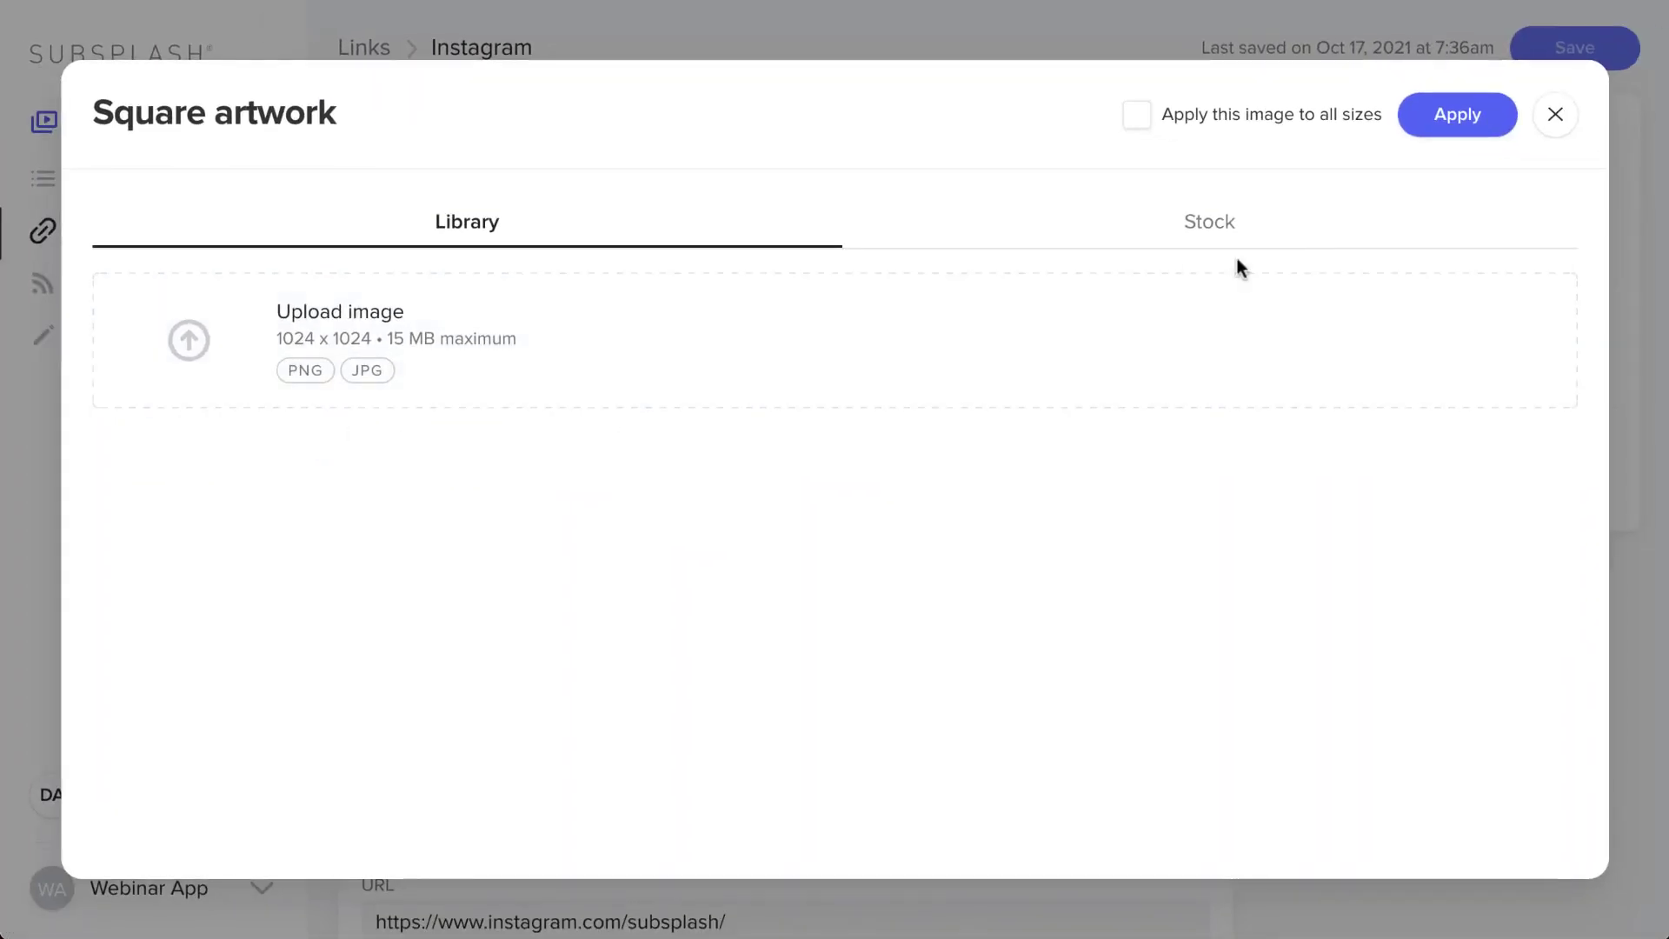
click(1231, 229)
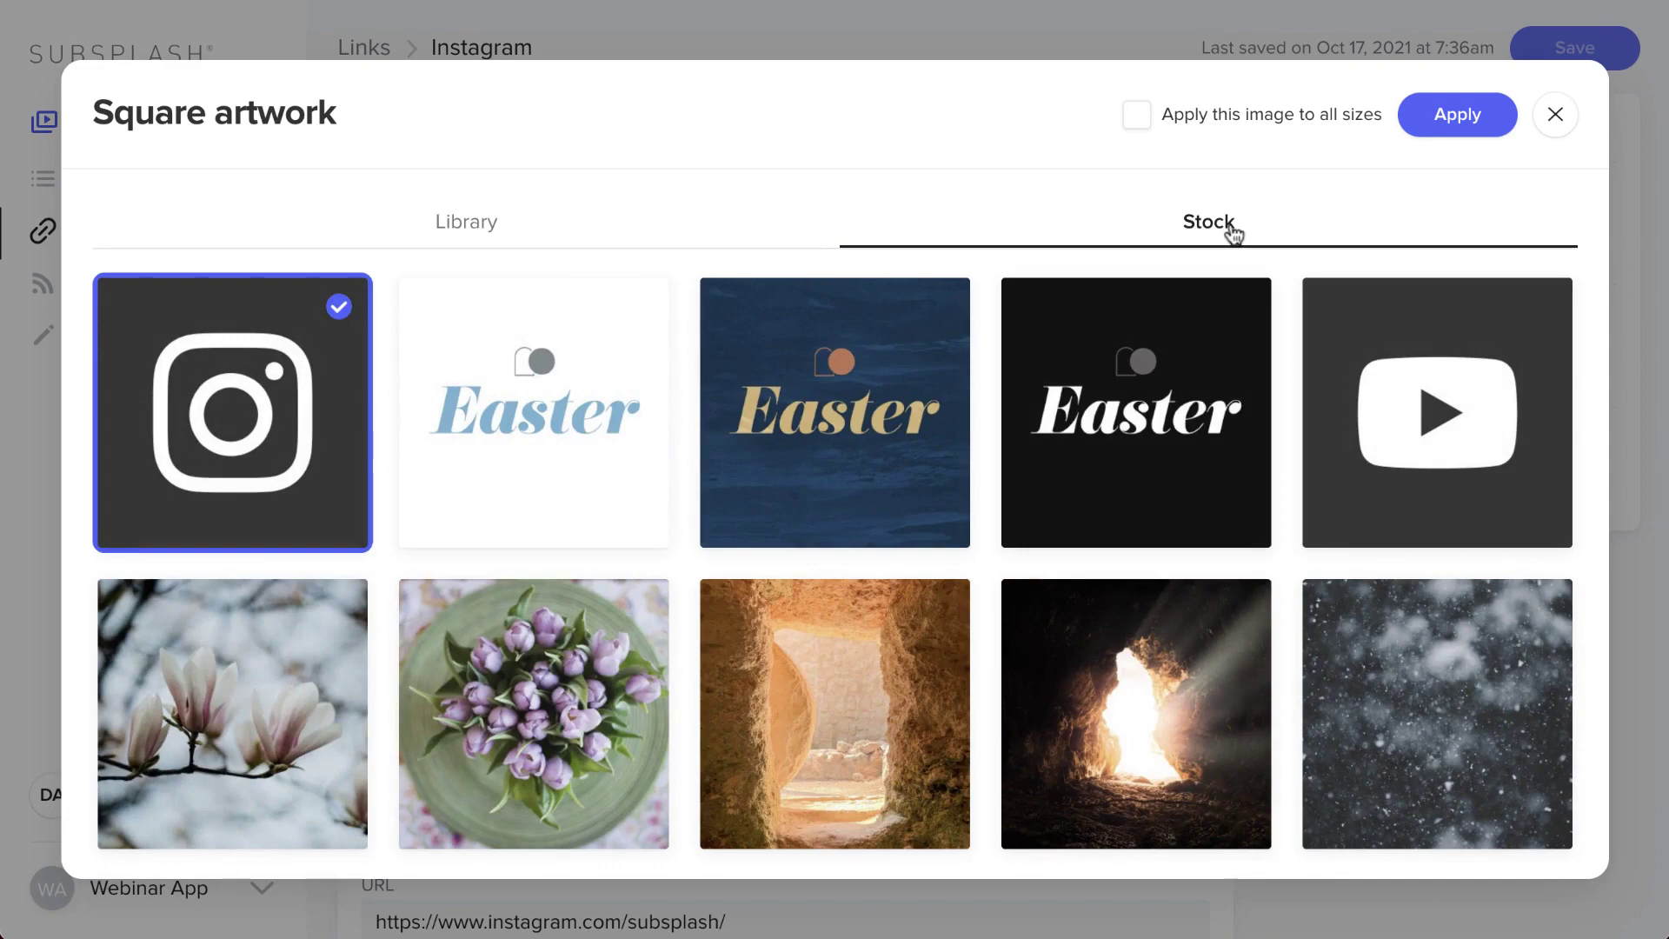
click(850, 682)
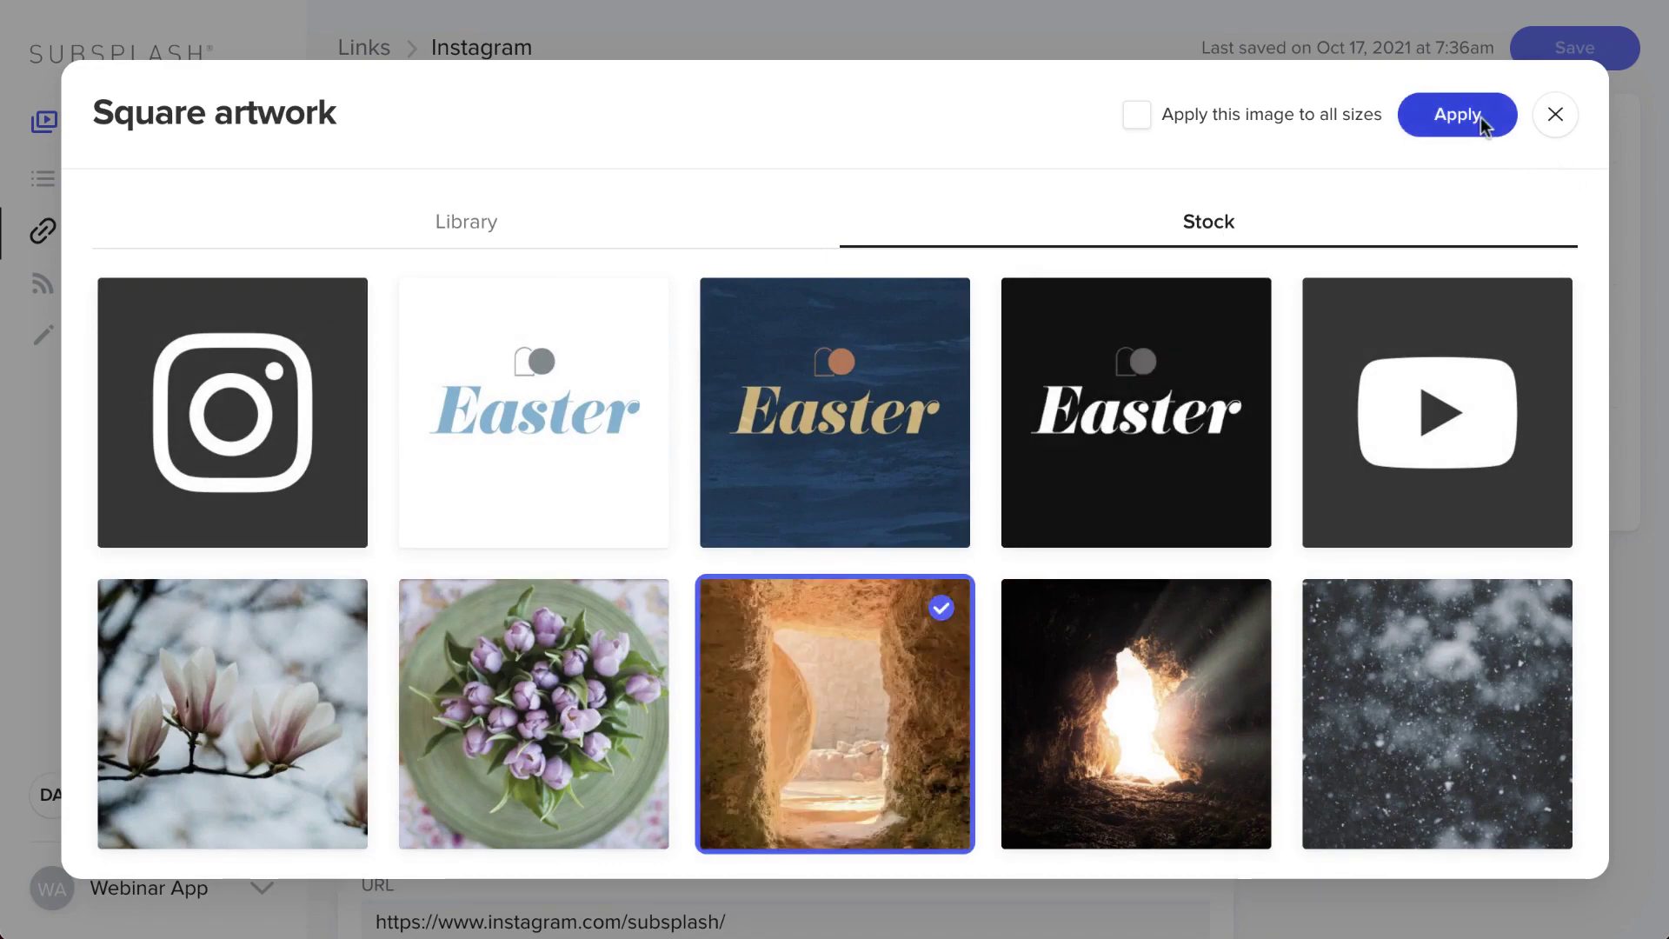
click(1458, 113)
click(1596, 48)
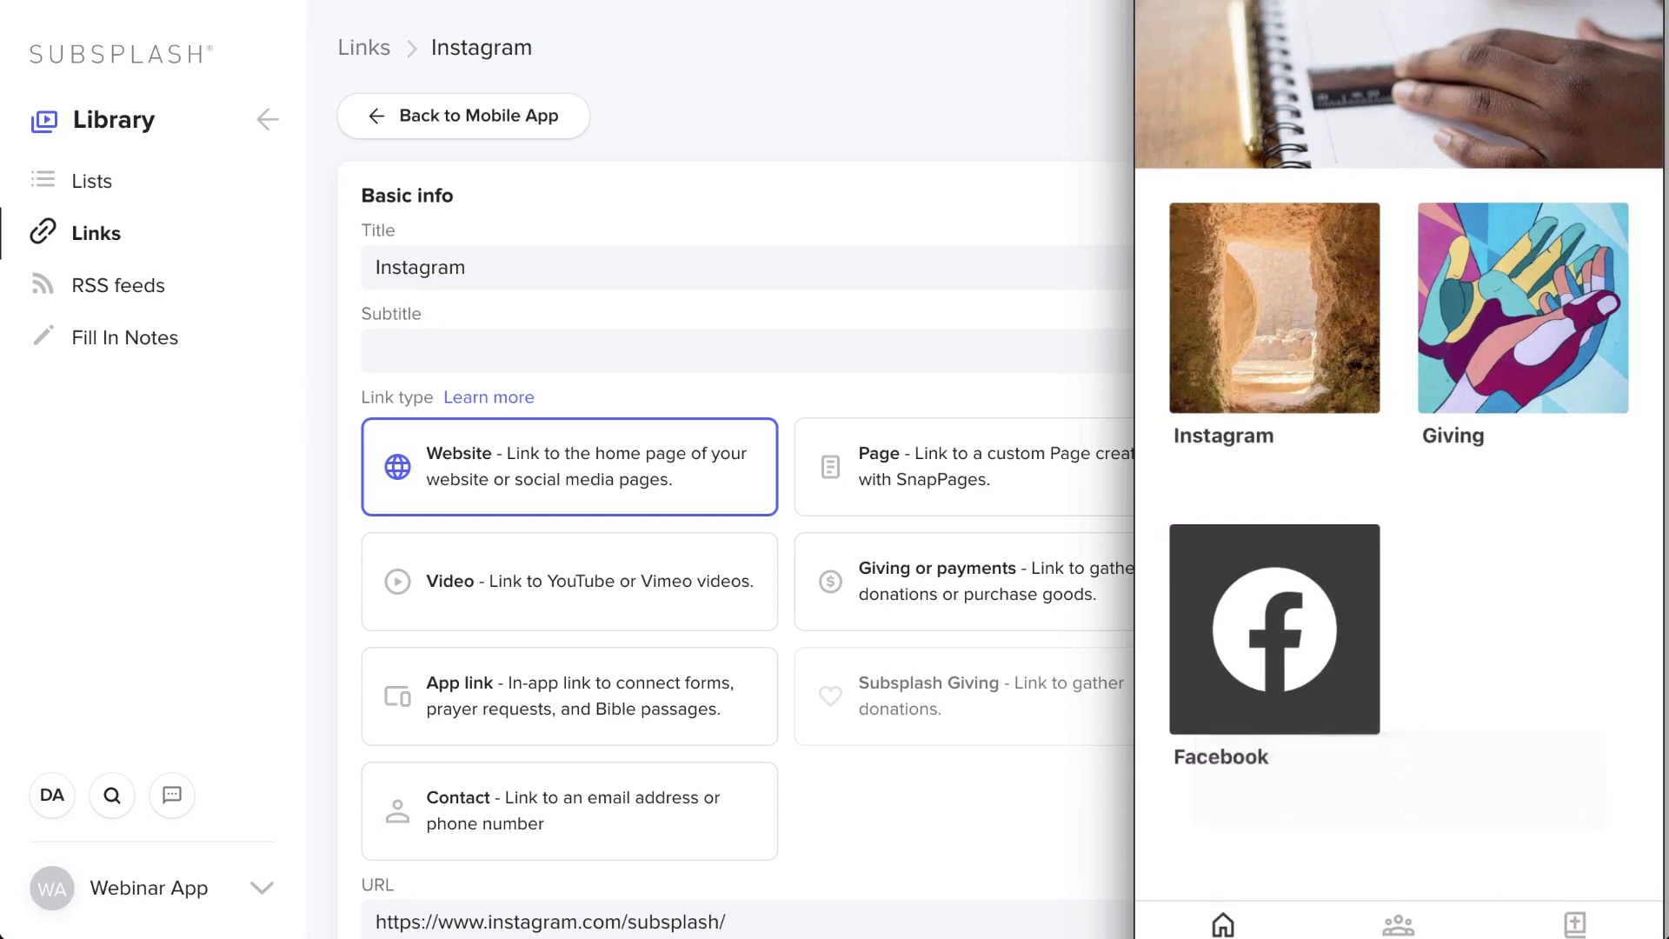
- Go back to the Mobile App editor, then open Library from the main navigation
click(452, 115)
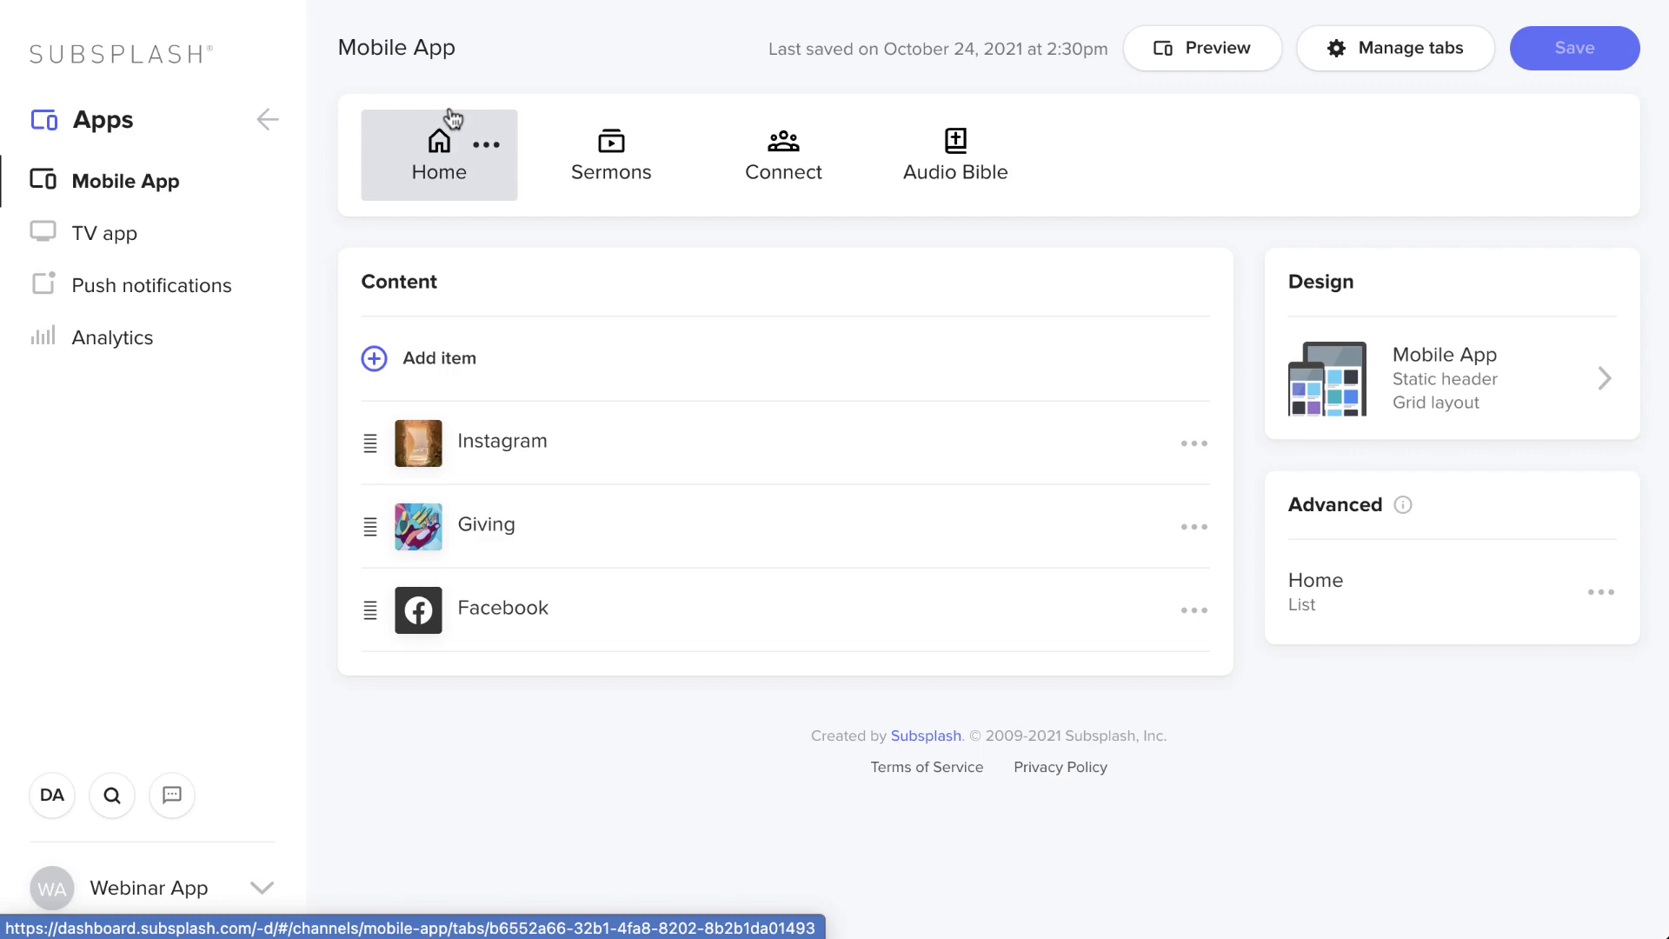
click(275, 133)
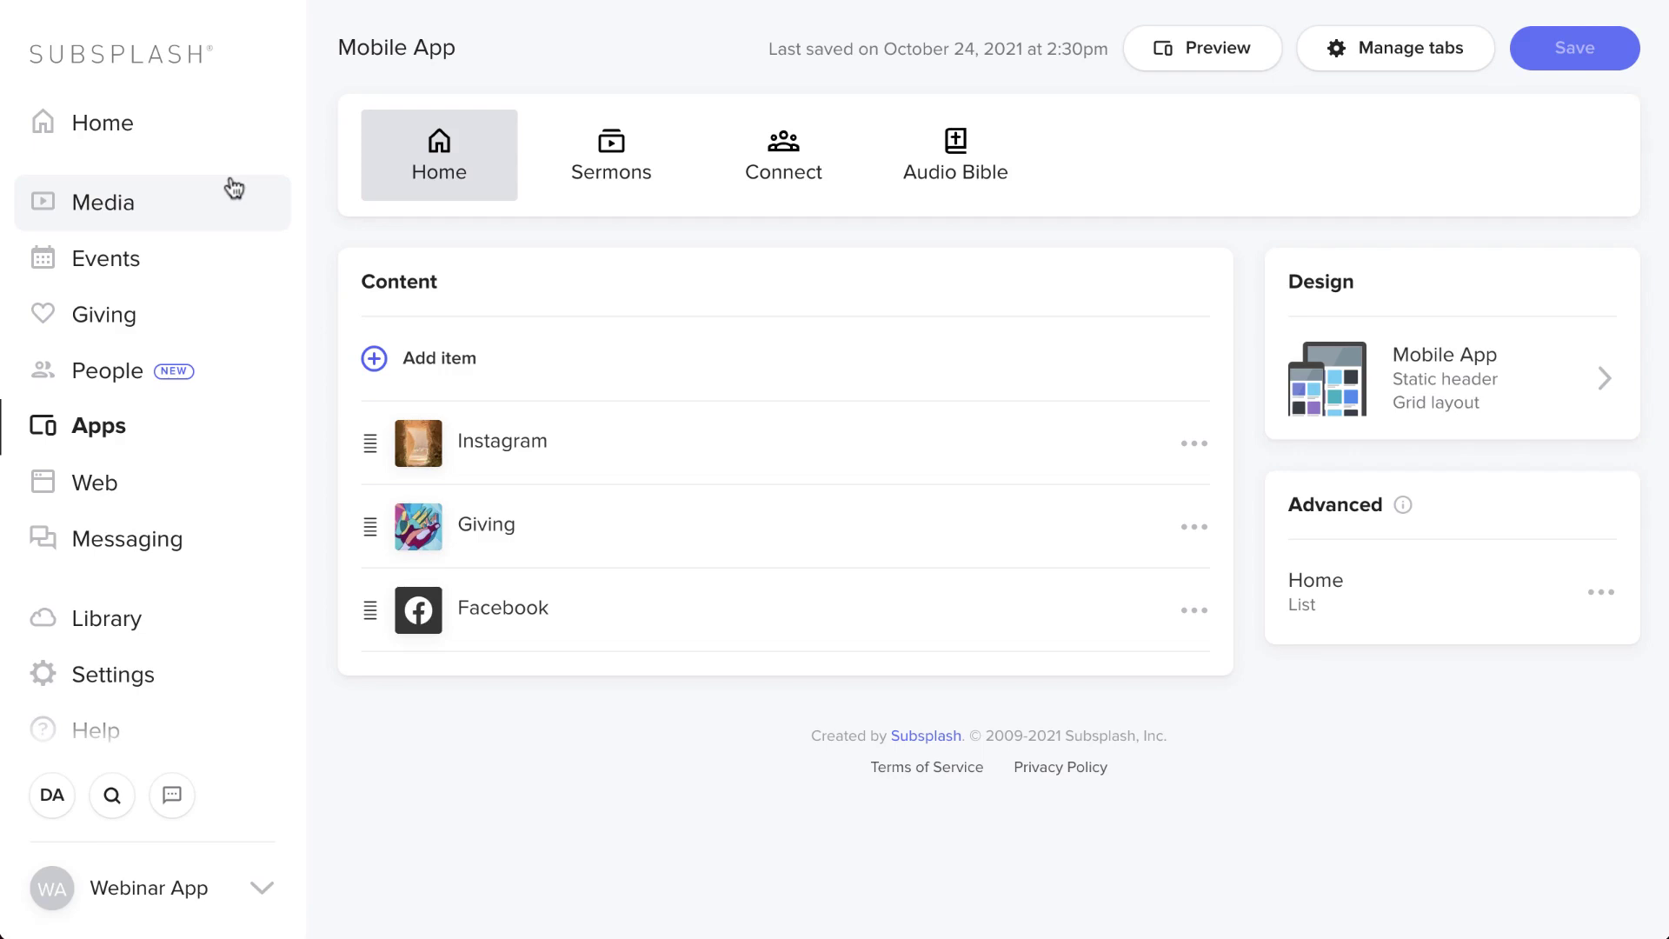
click(141, 617)
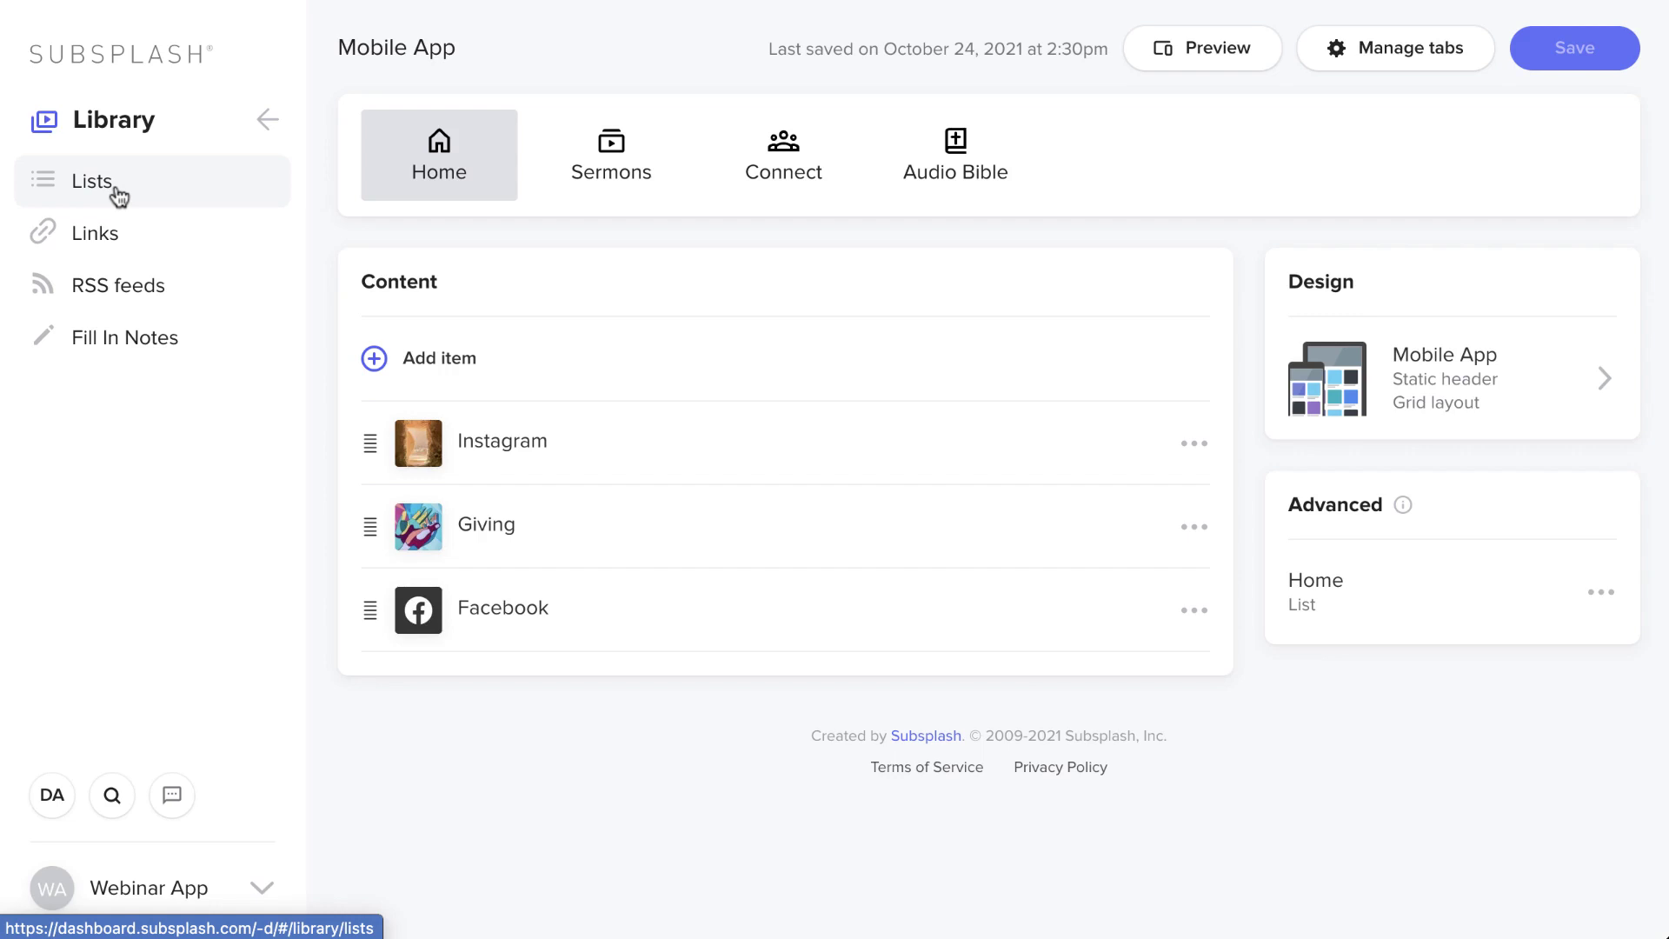
- Create a new Library list named 'Social Media'
click(116, 188)
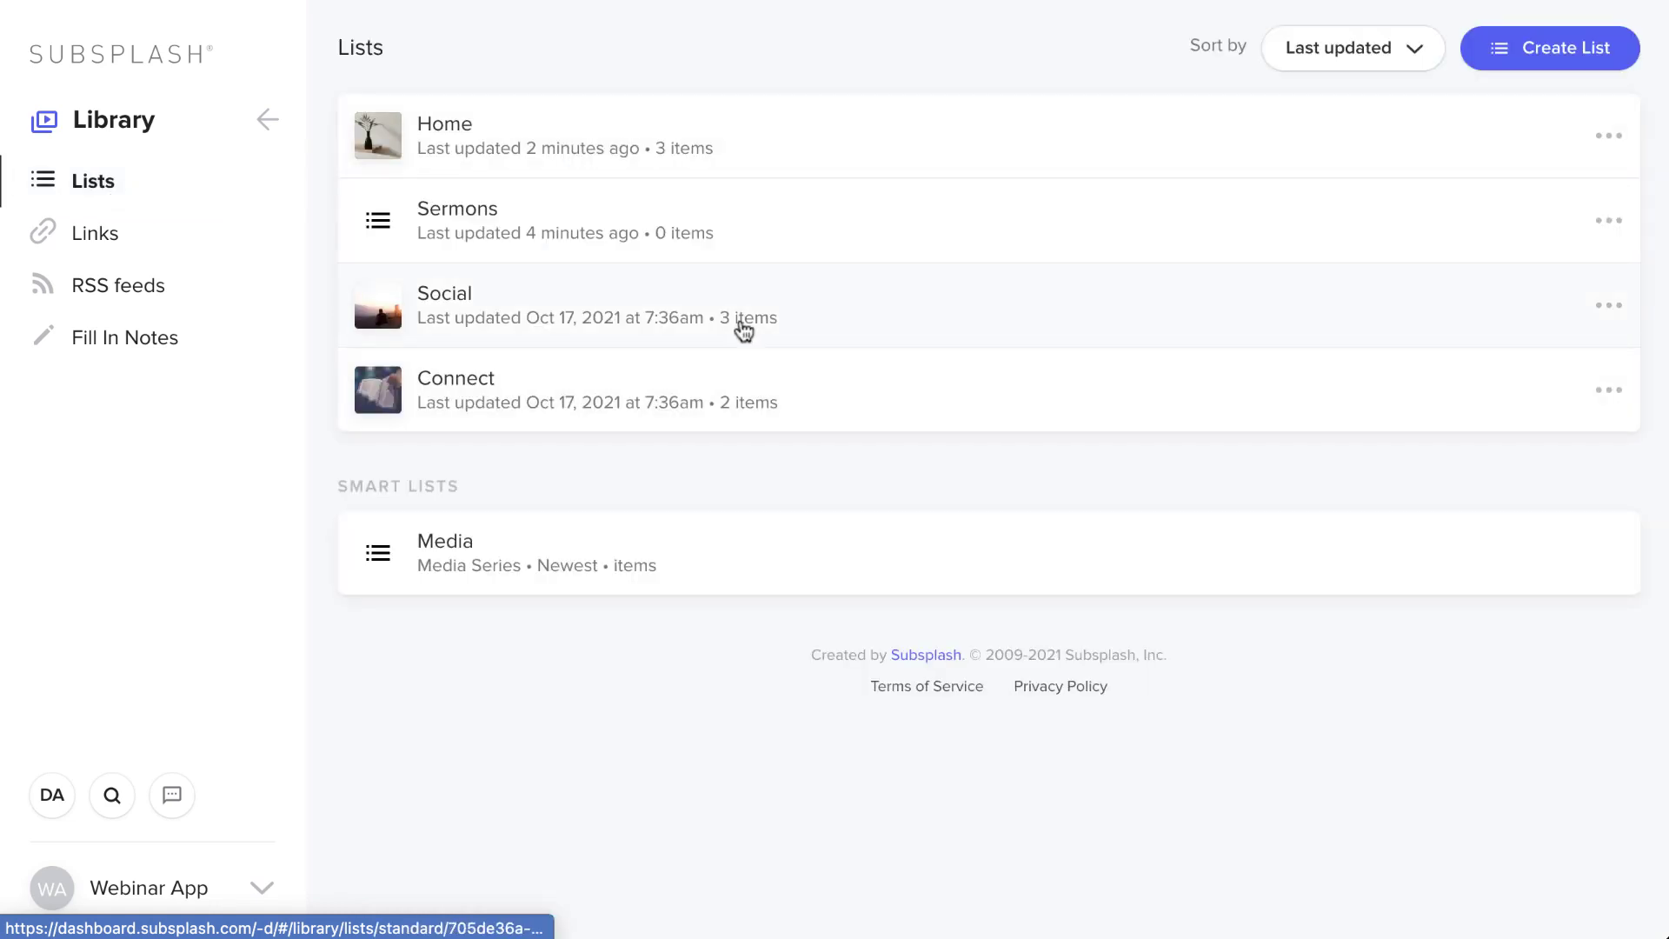
click(1554, 48)
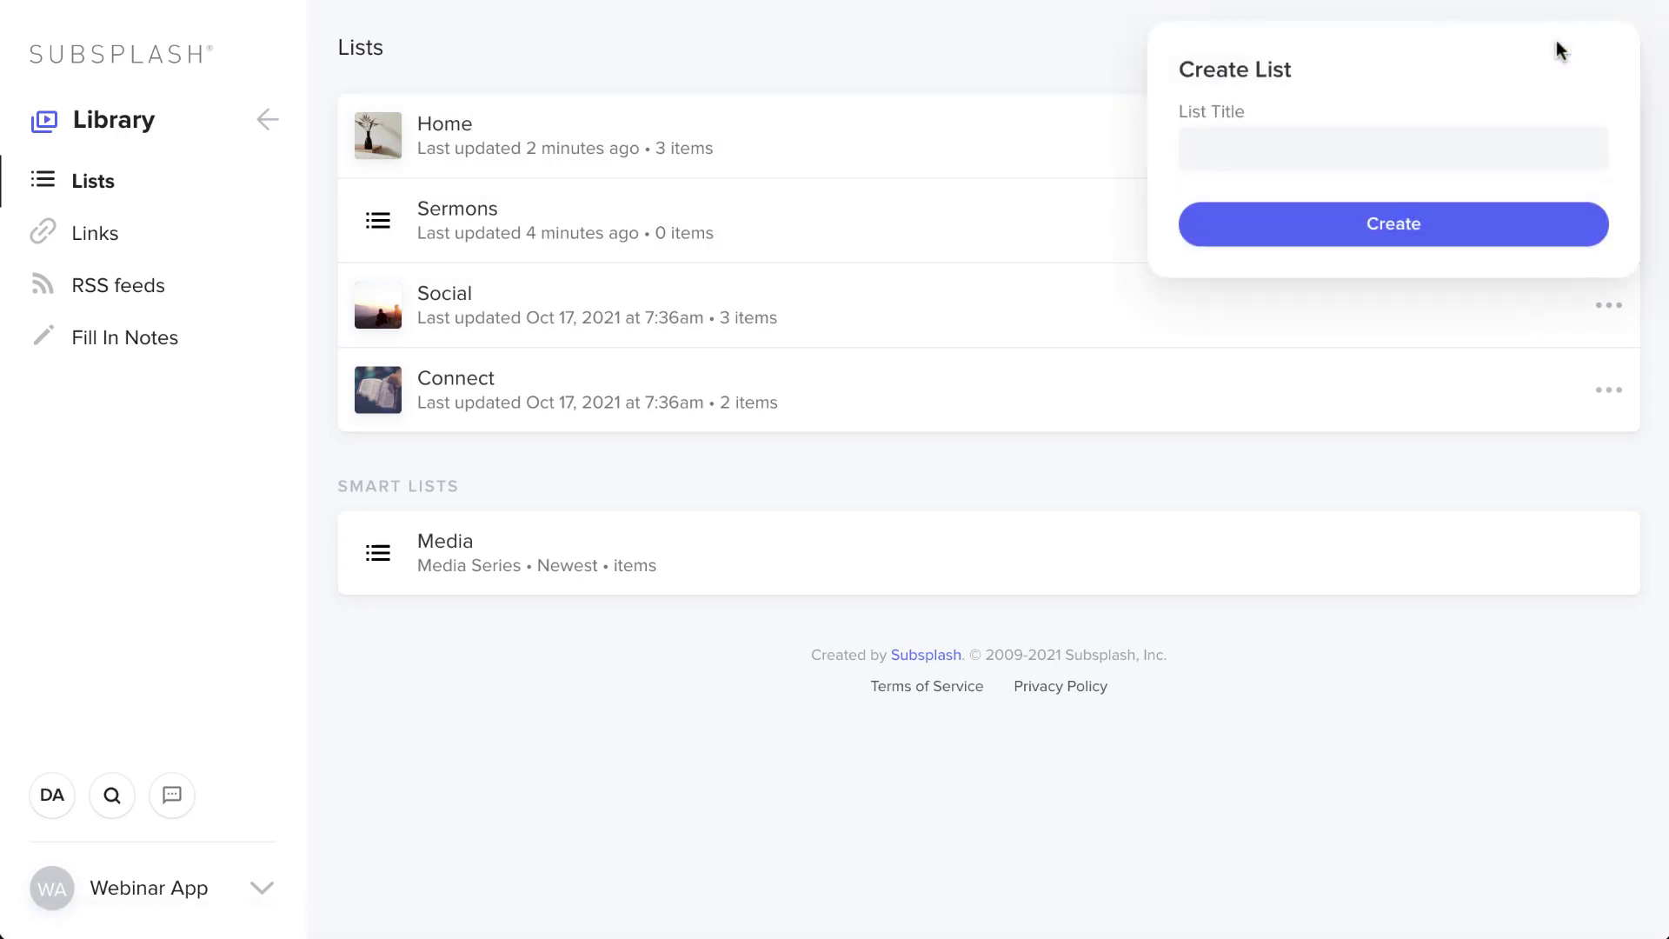
text(Social Media)
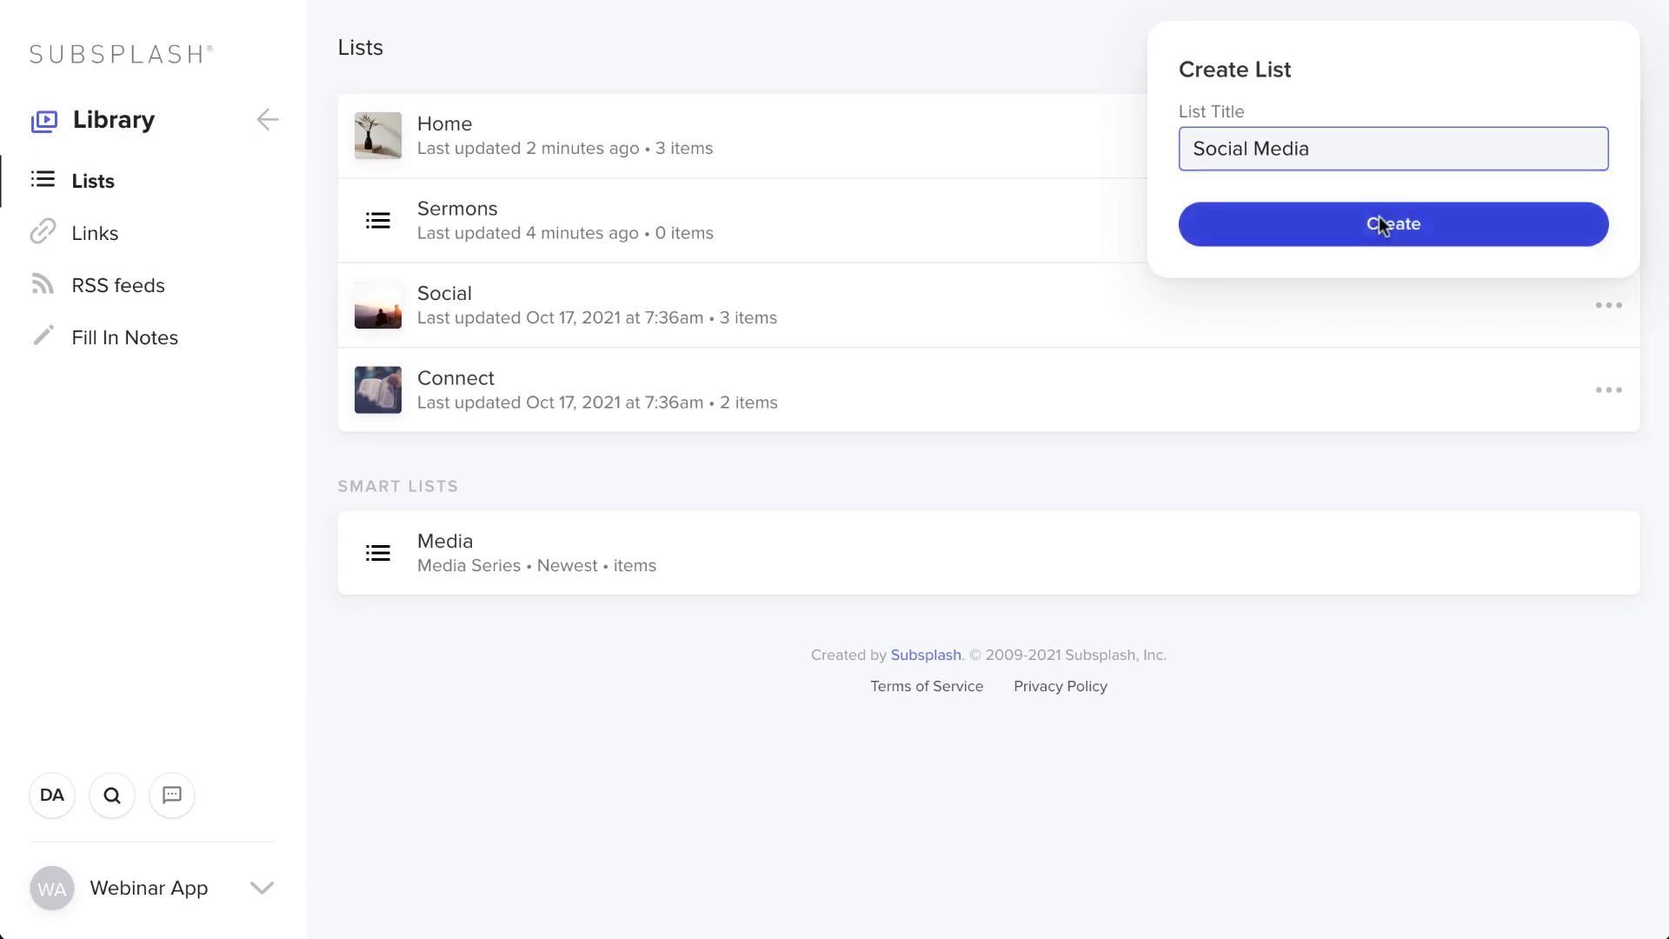
click(1383, 224)
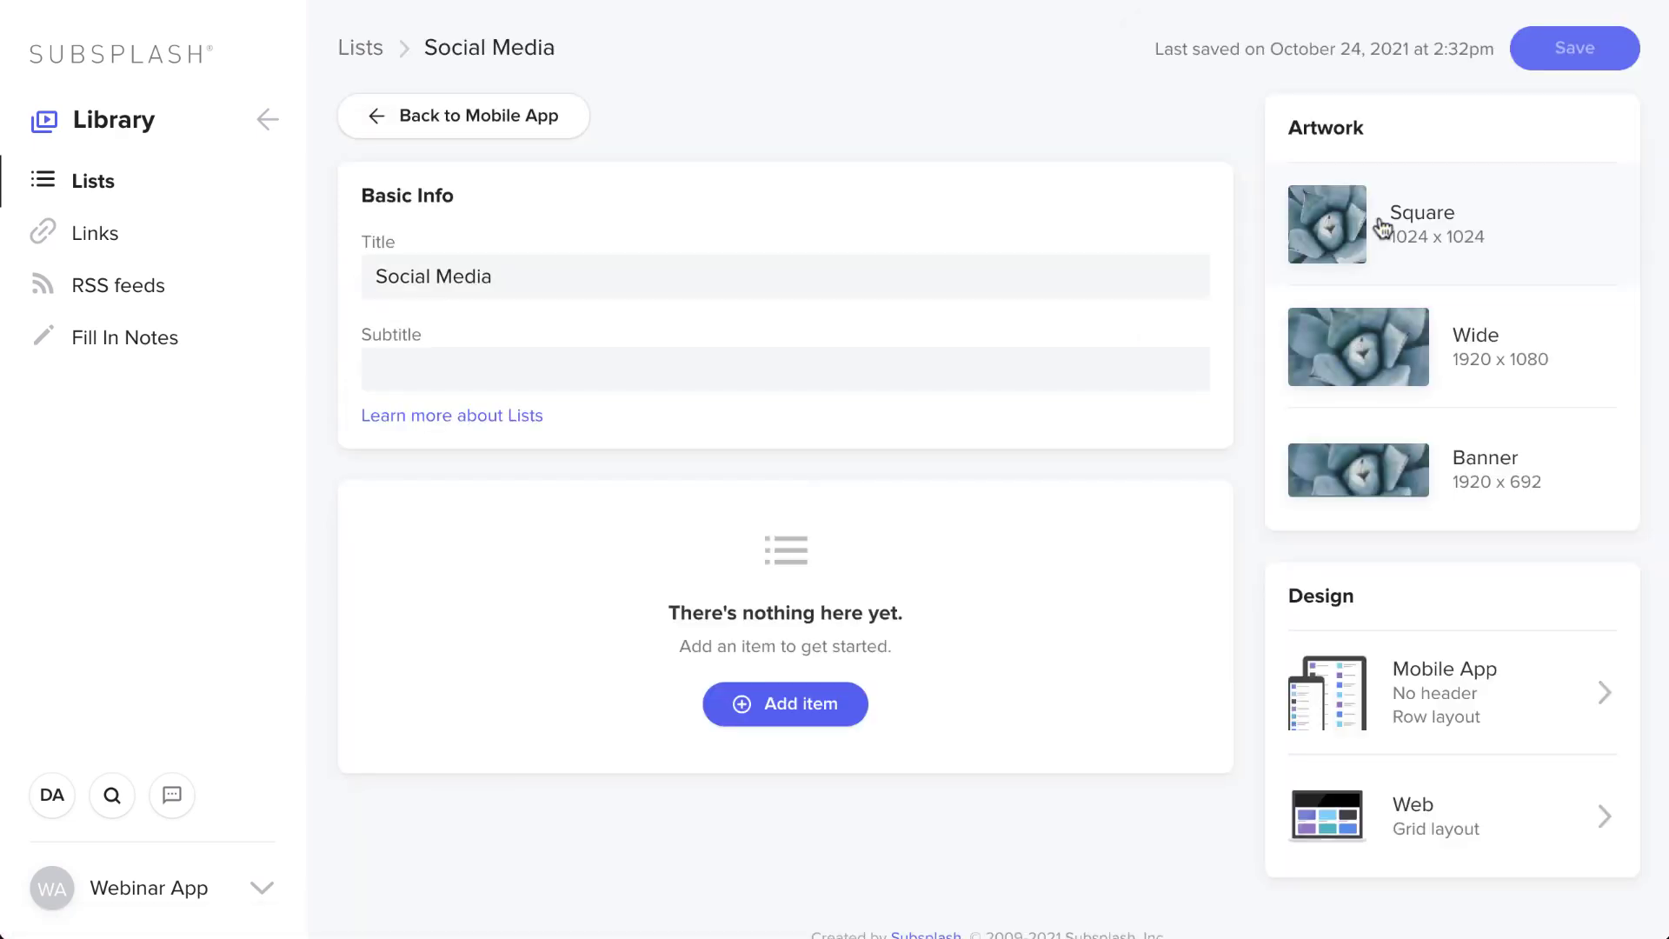
- Add the Twitter, Facebook and Instagram links to the Social Media list
click(774, 700)
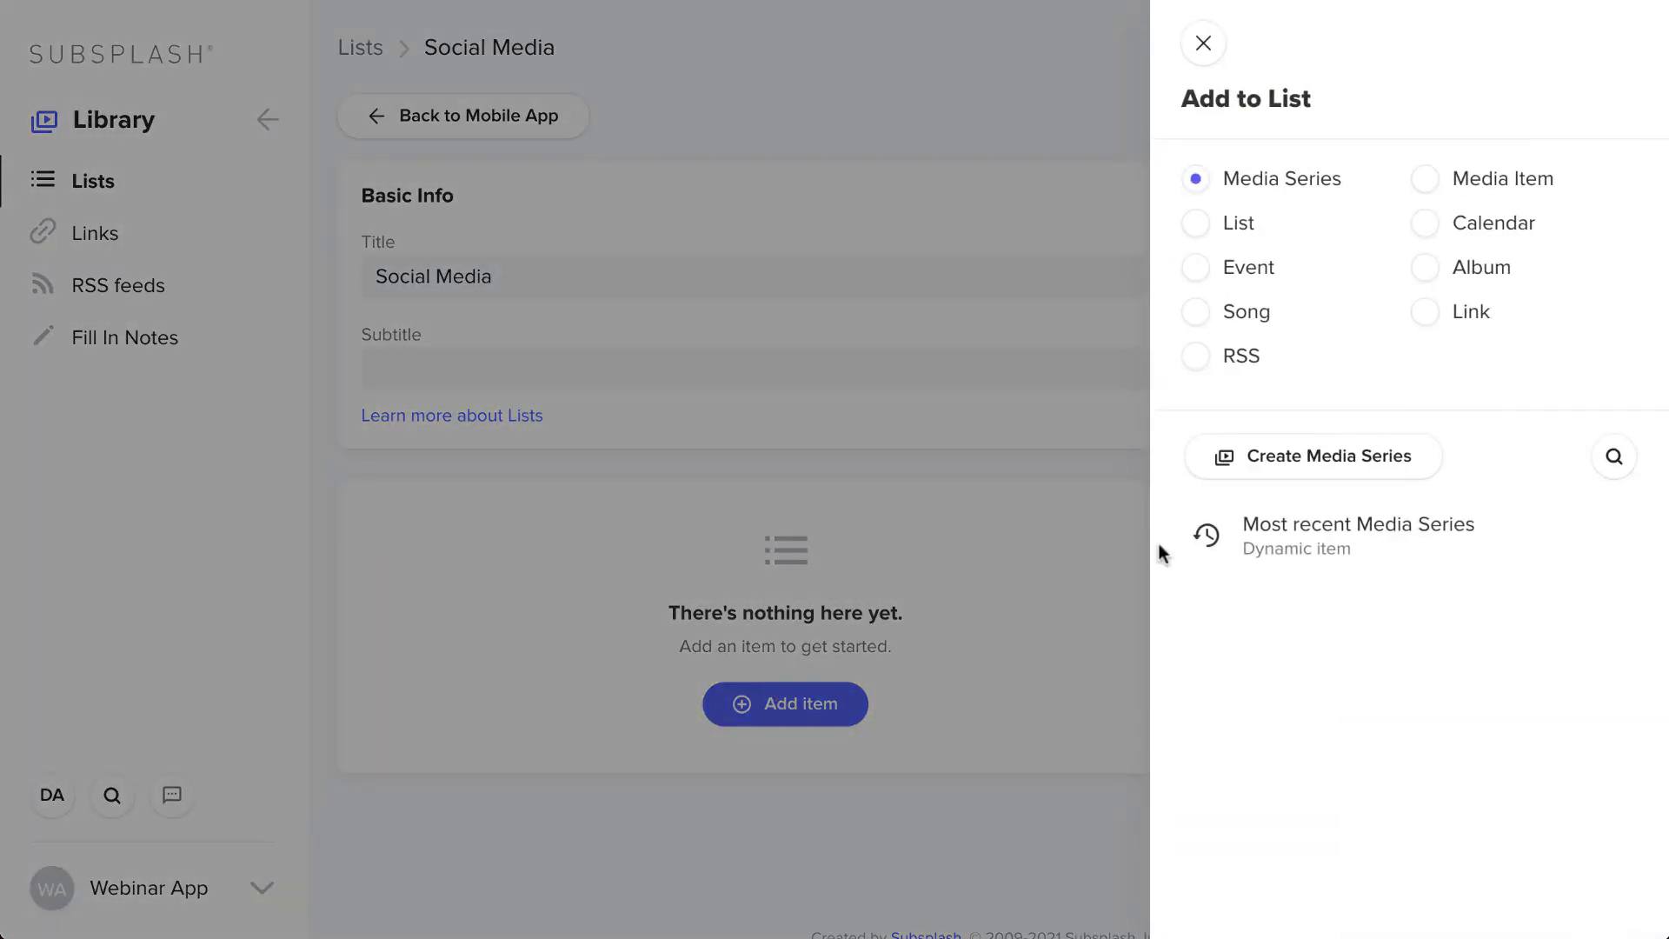
click(1422, 313)
click(1226, 708)
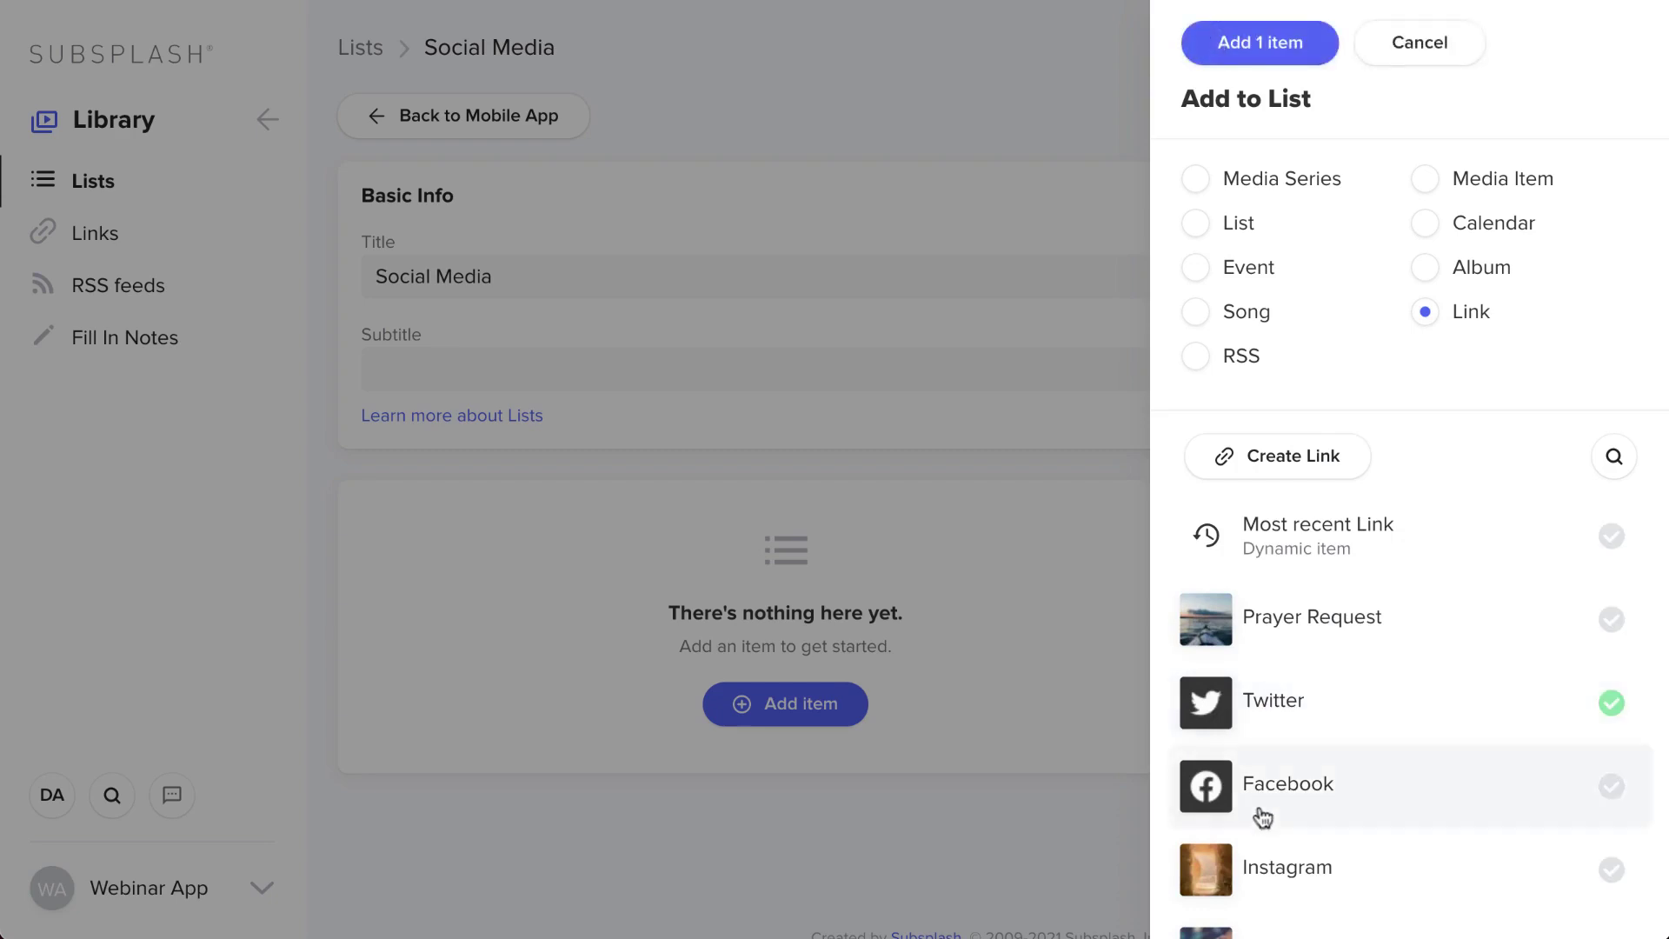
click(1257, 809)
scroll(1257, 812, down, 2)
click(1272, 769)
click(1306, 757)
click(1308, 662)
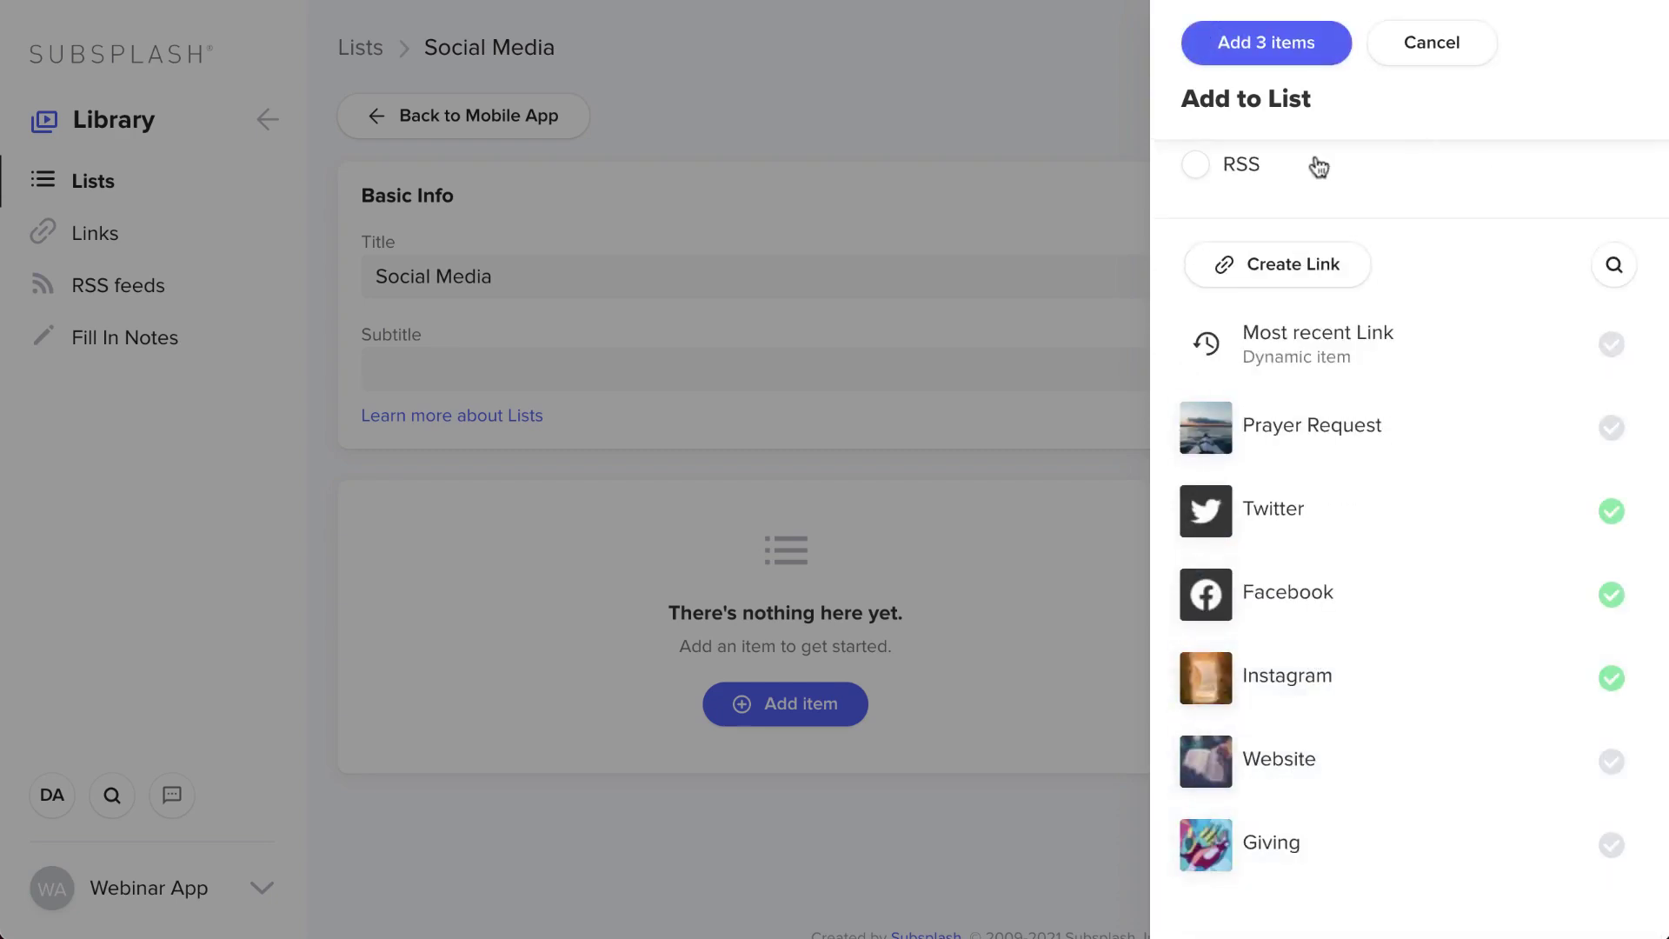
click(1268, 44)
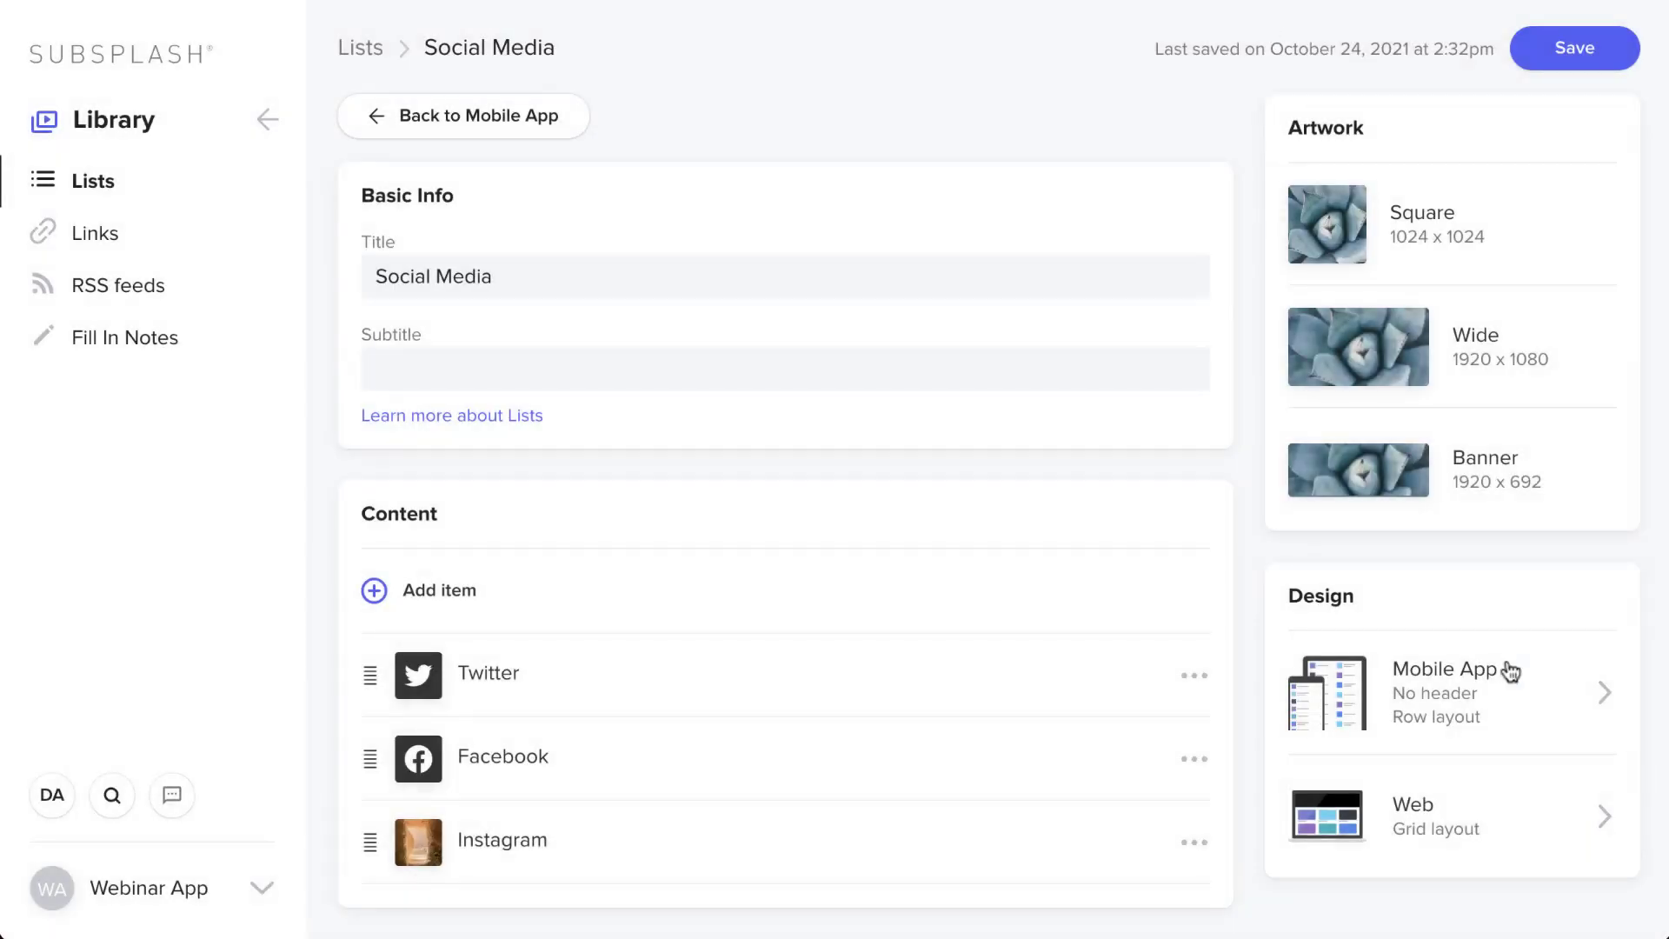
- Set the list's mobile app design to Stacked, save it, and return to all lists
click(1510, 670)
click(1543, 774)
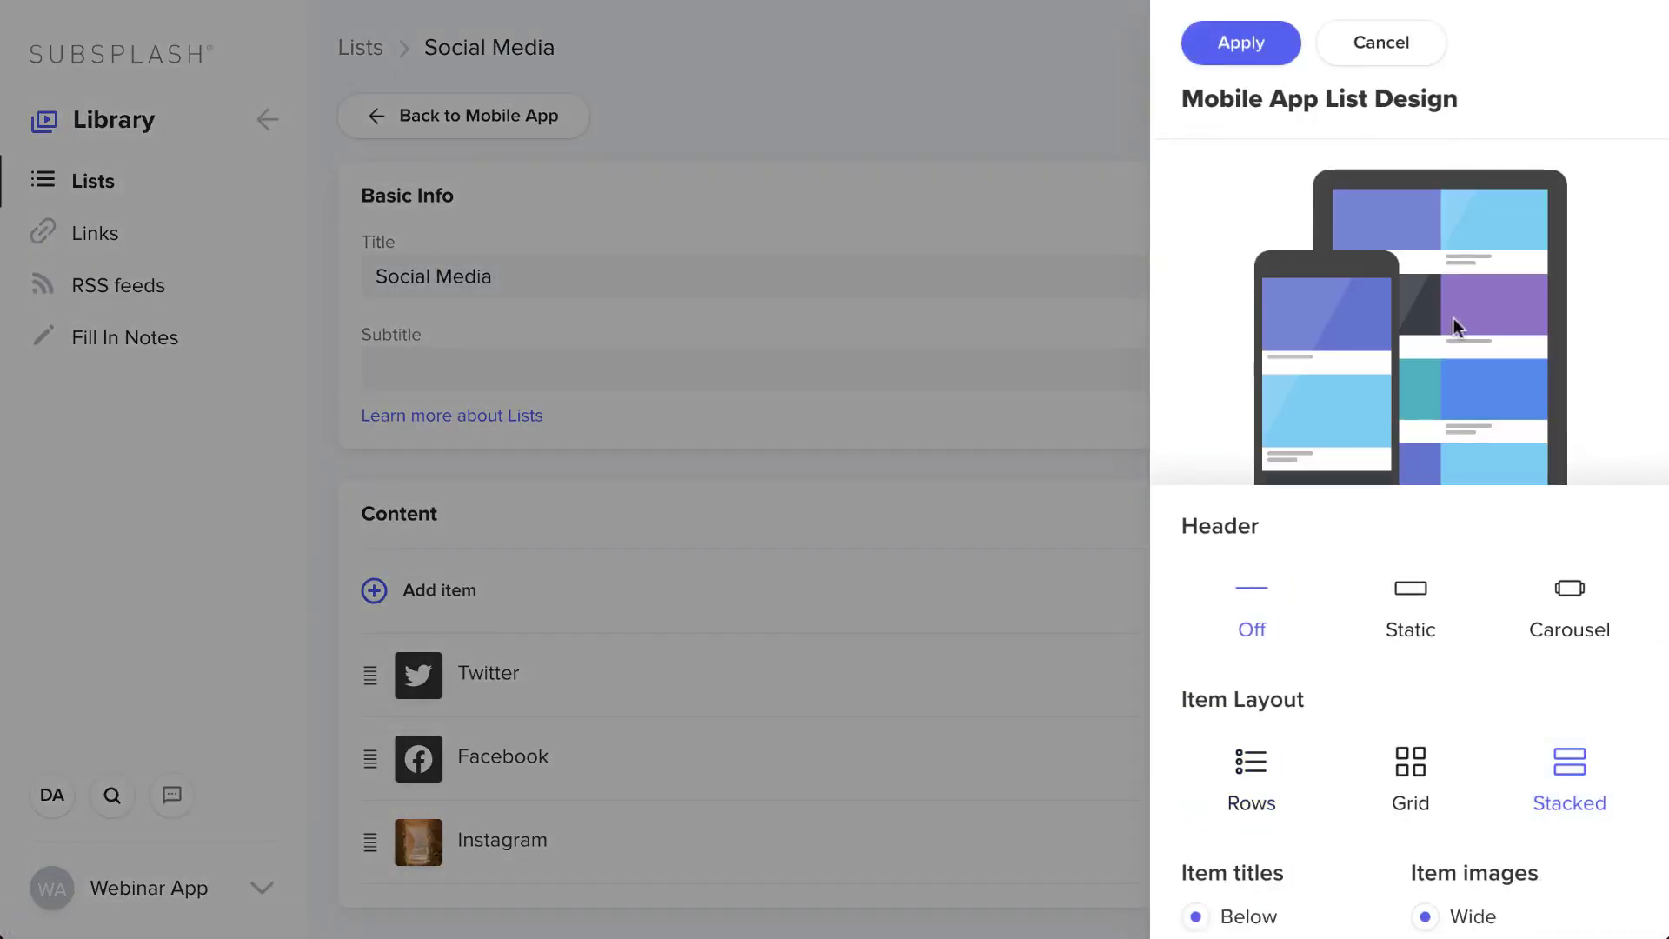
click(1241, 44)
click(1556, 50)
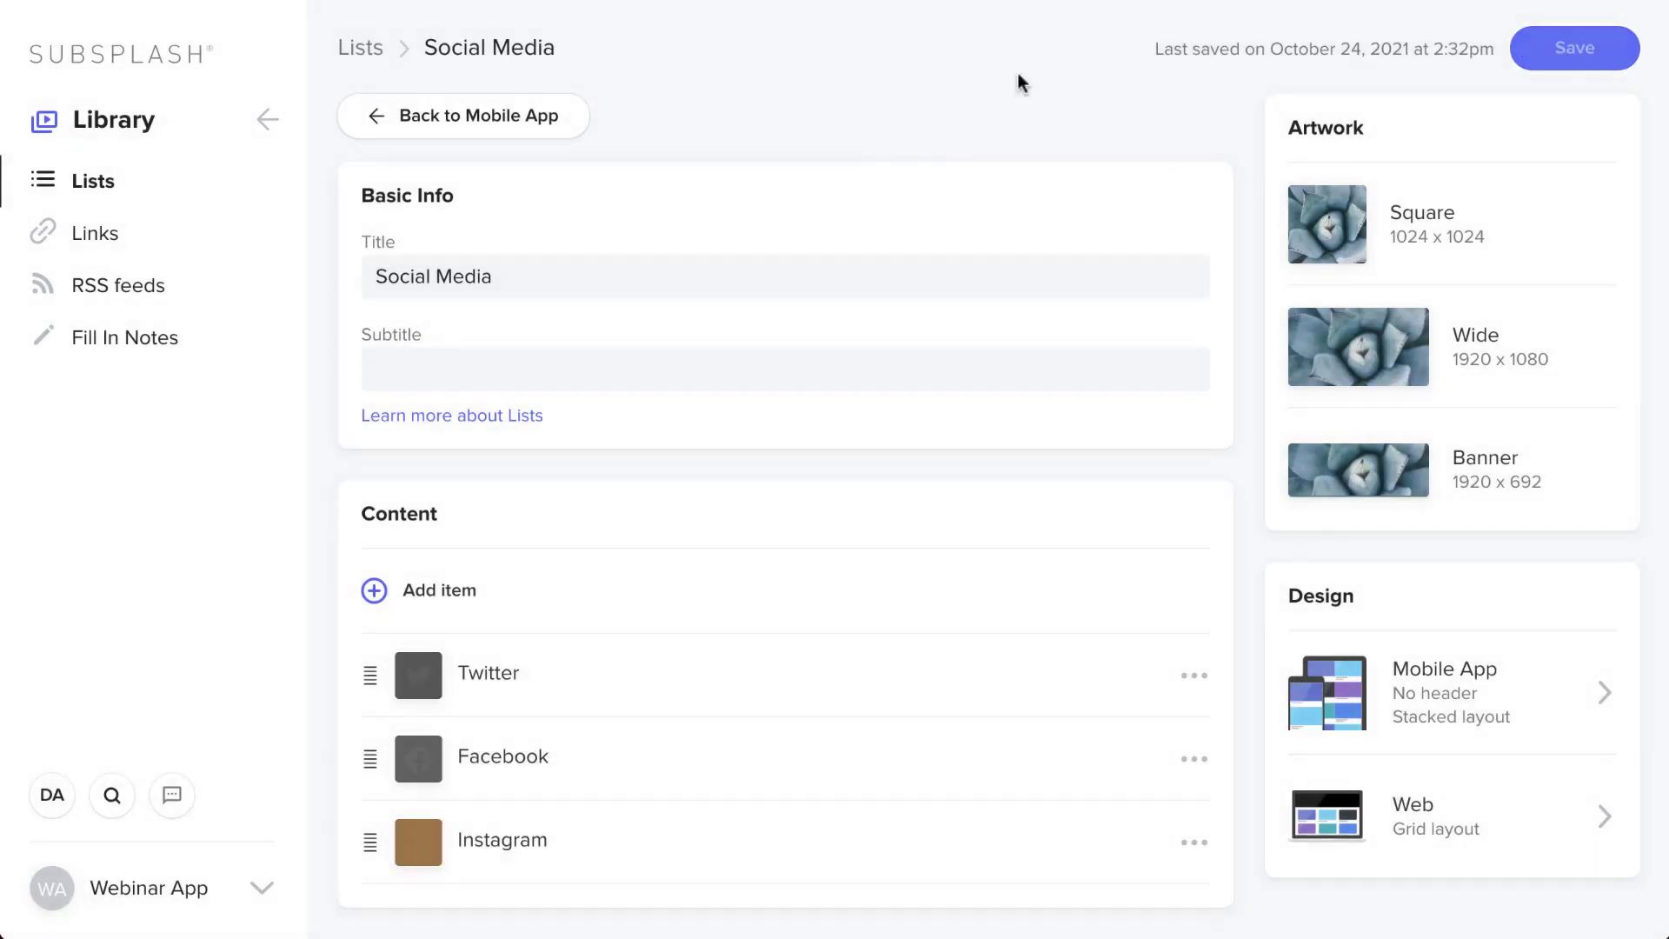
click(365, 47)
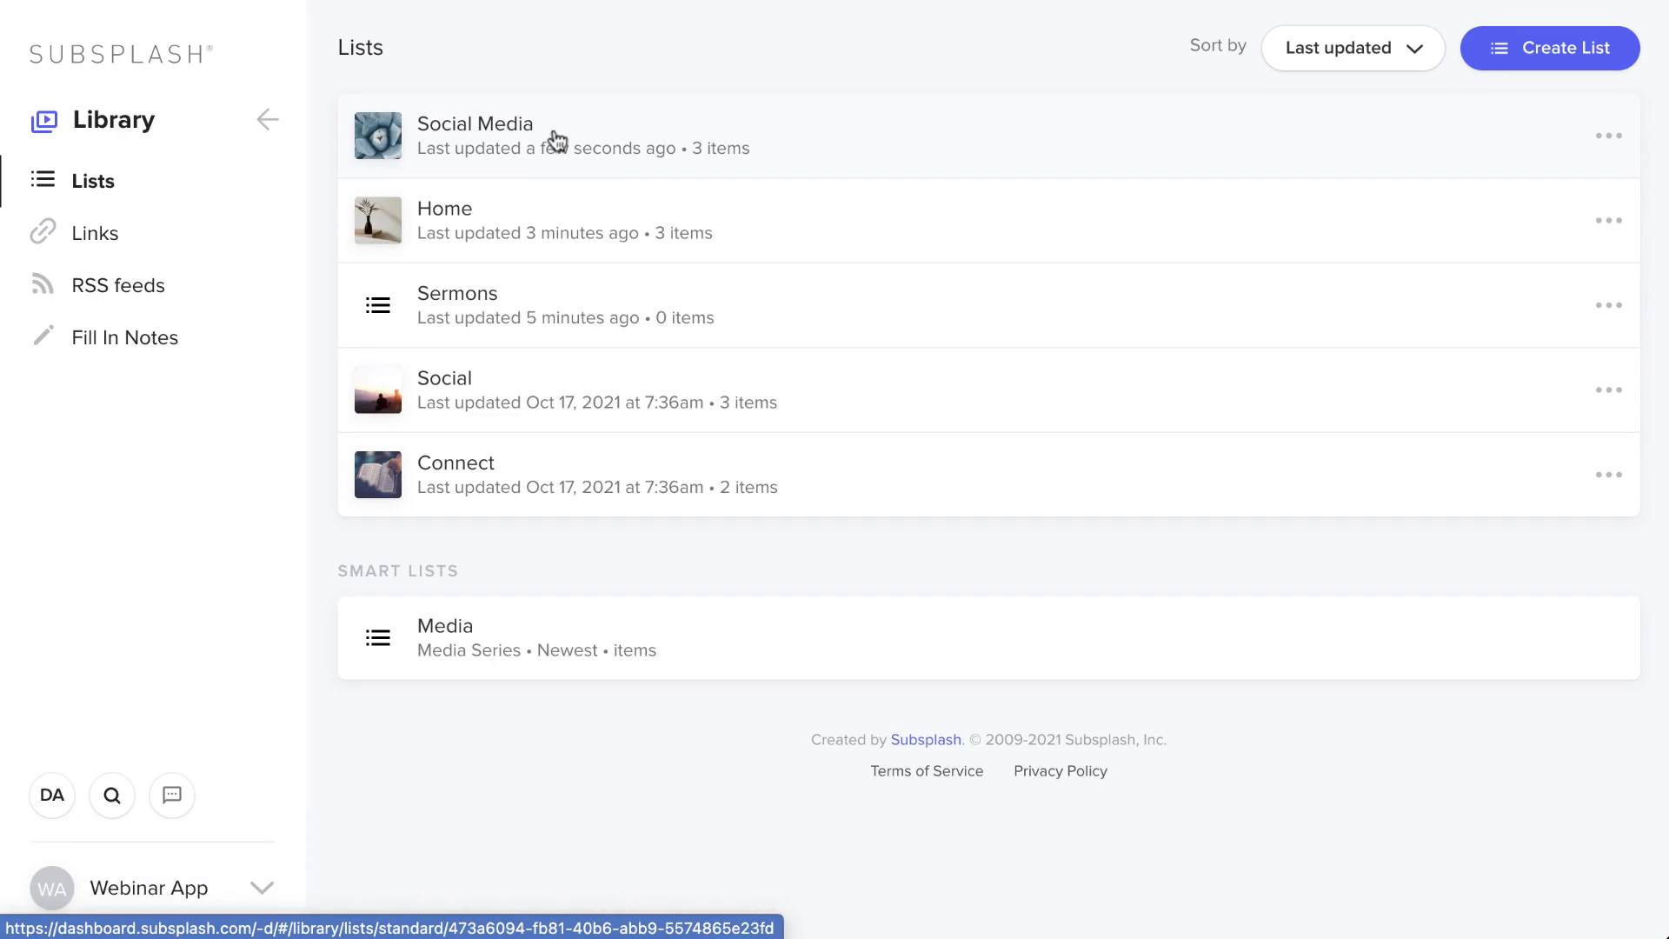
- Remove the Social item from the Mobile App's Connect tab
click(270, 120)
click(152, 446)
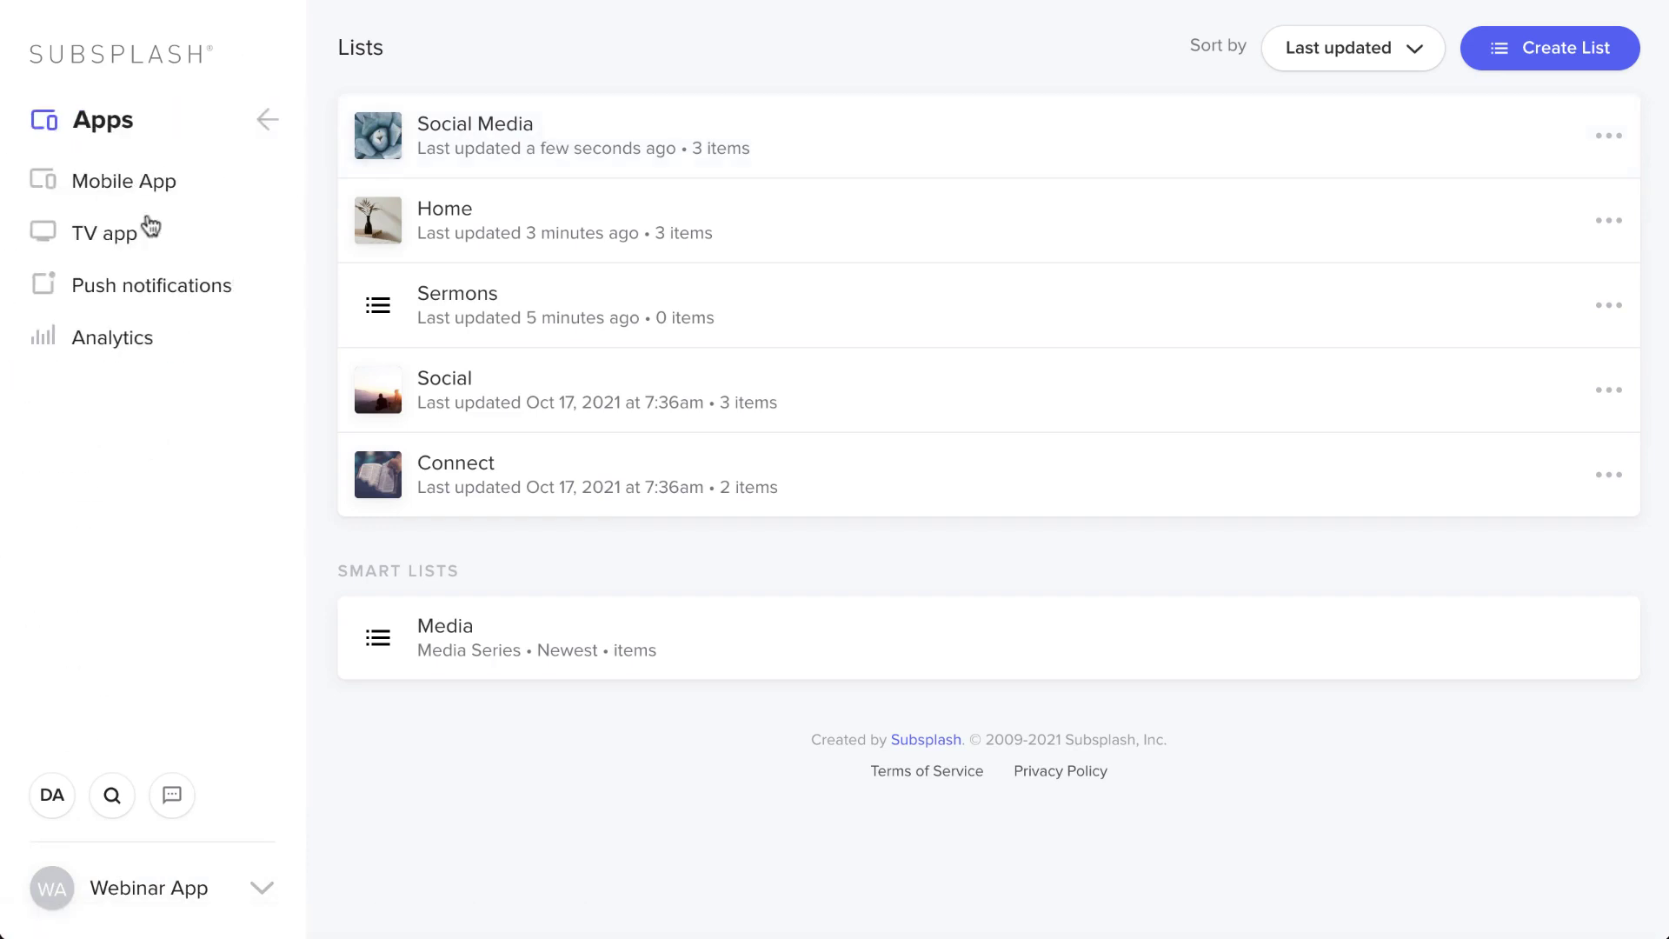
click(169, 196)
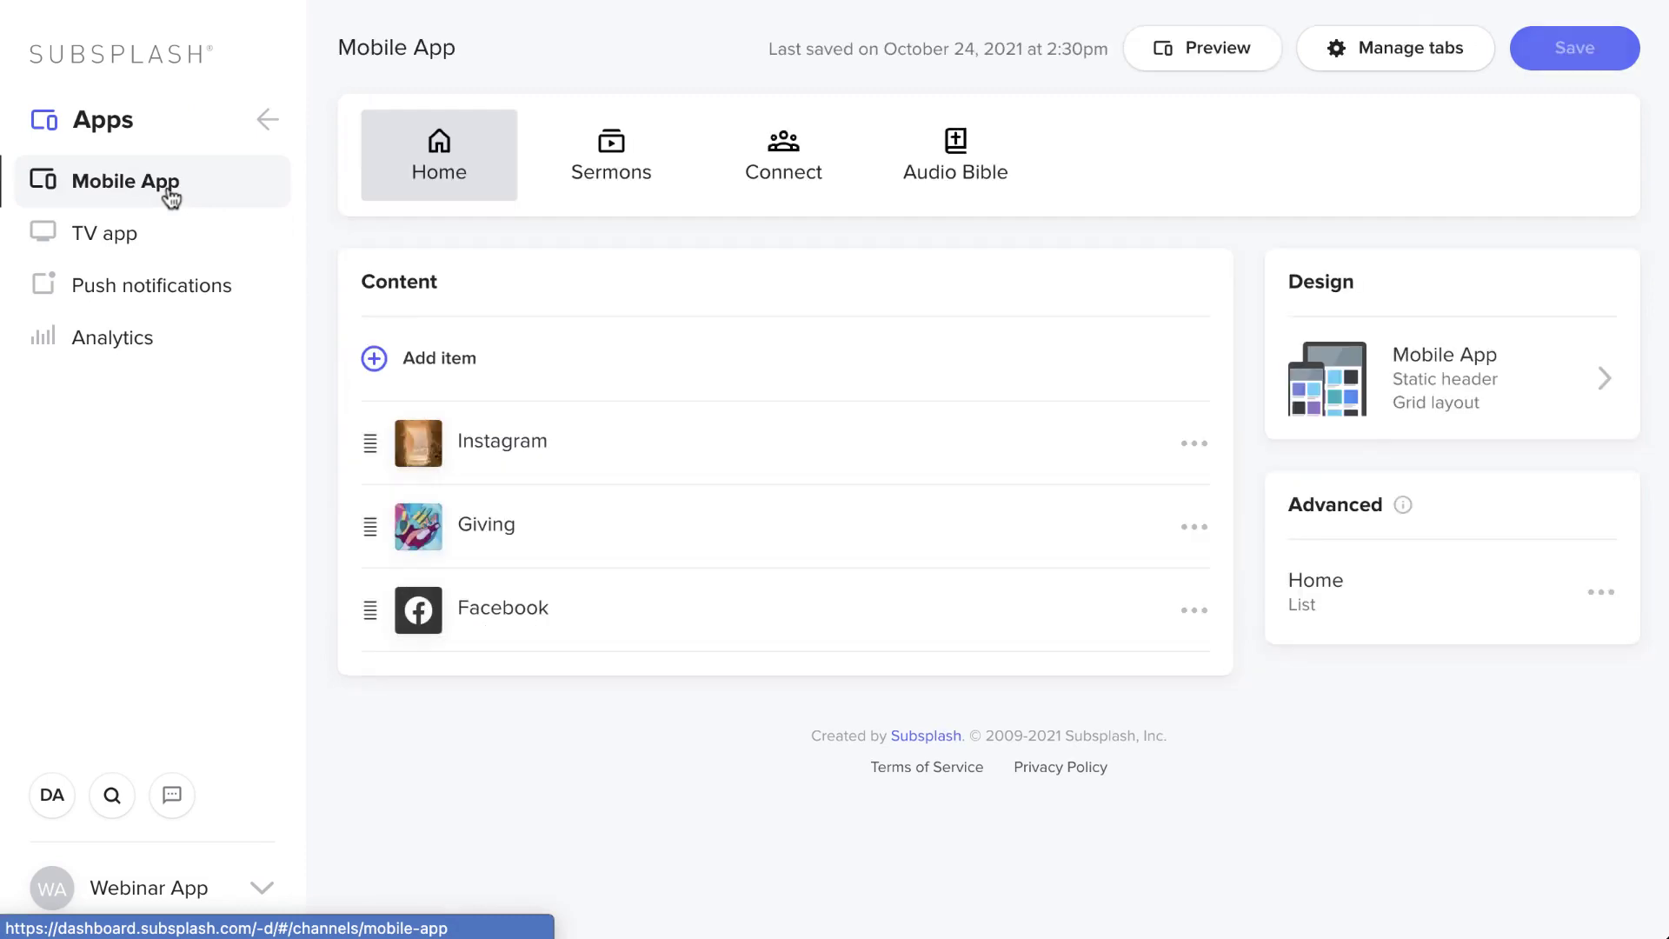
click(582, 170)
click(749, 173)
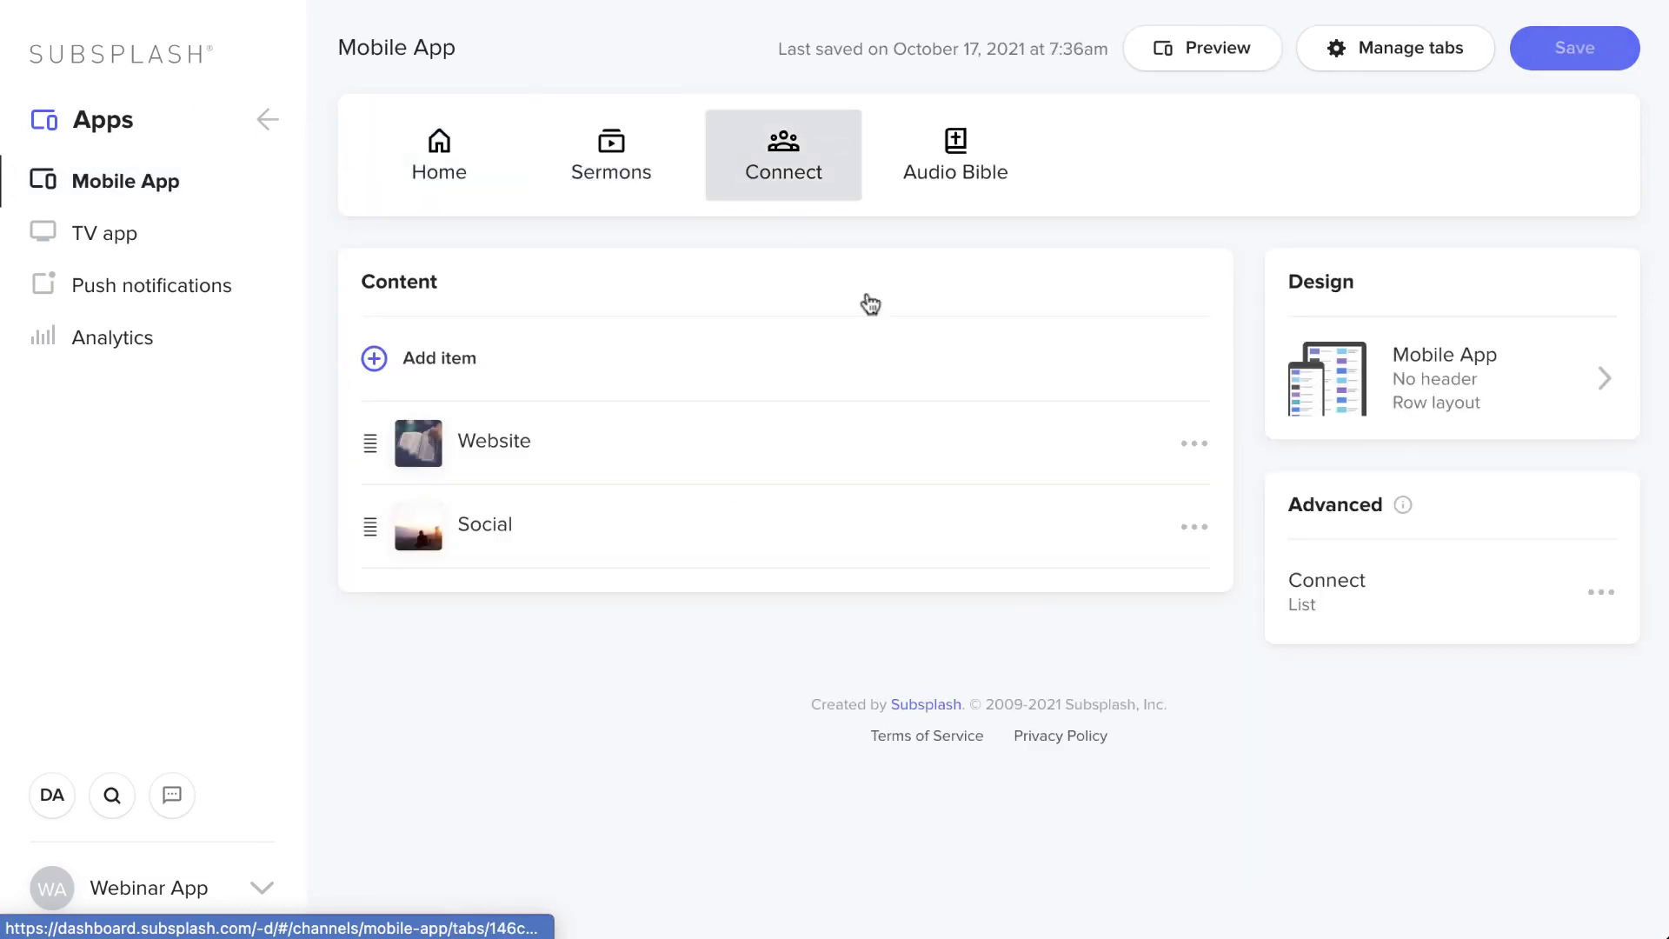
click(1194, 527)
click(1105, 567)
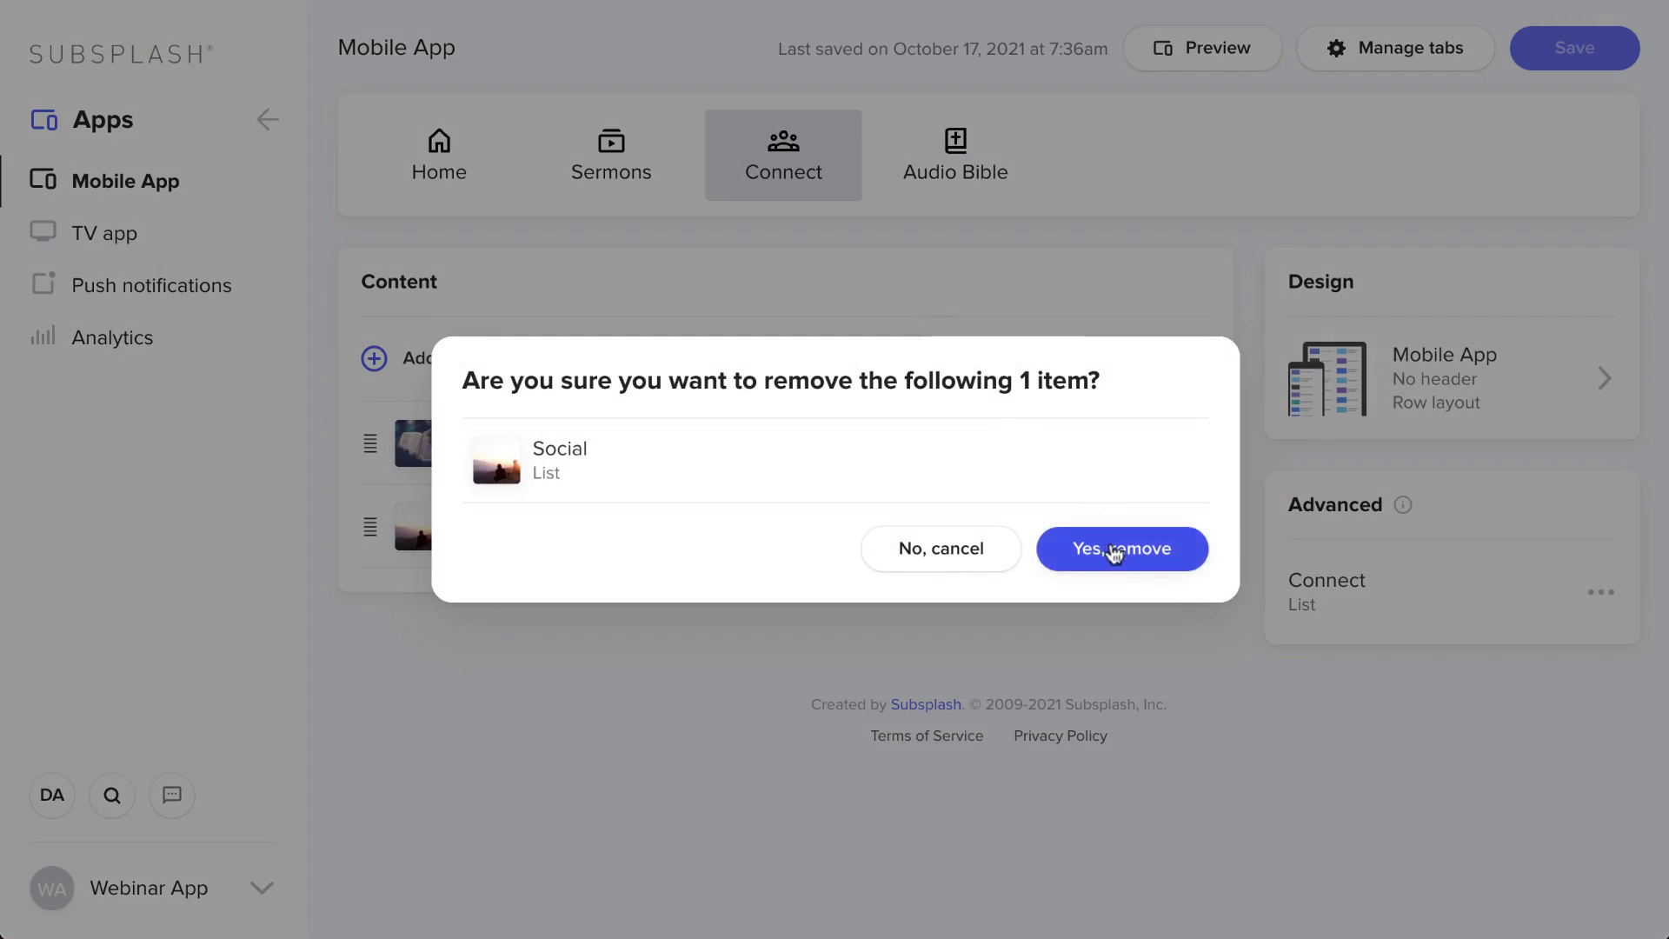
click(1115, 554)
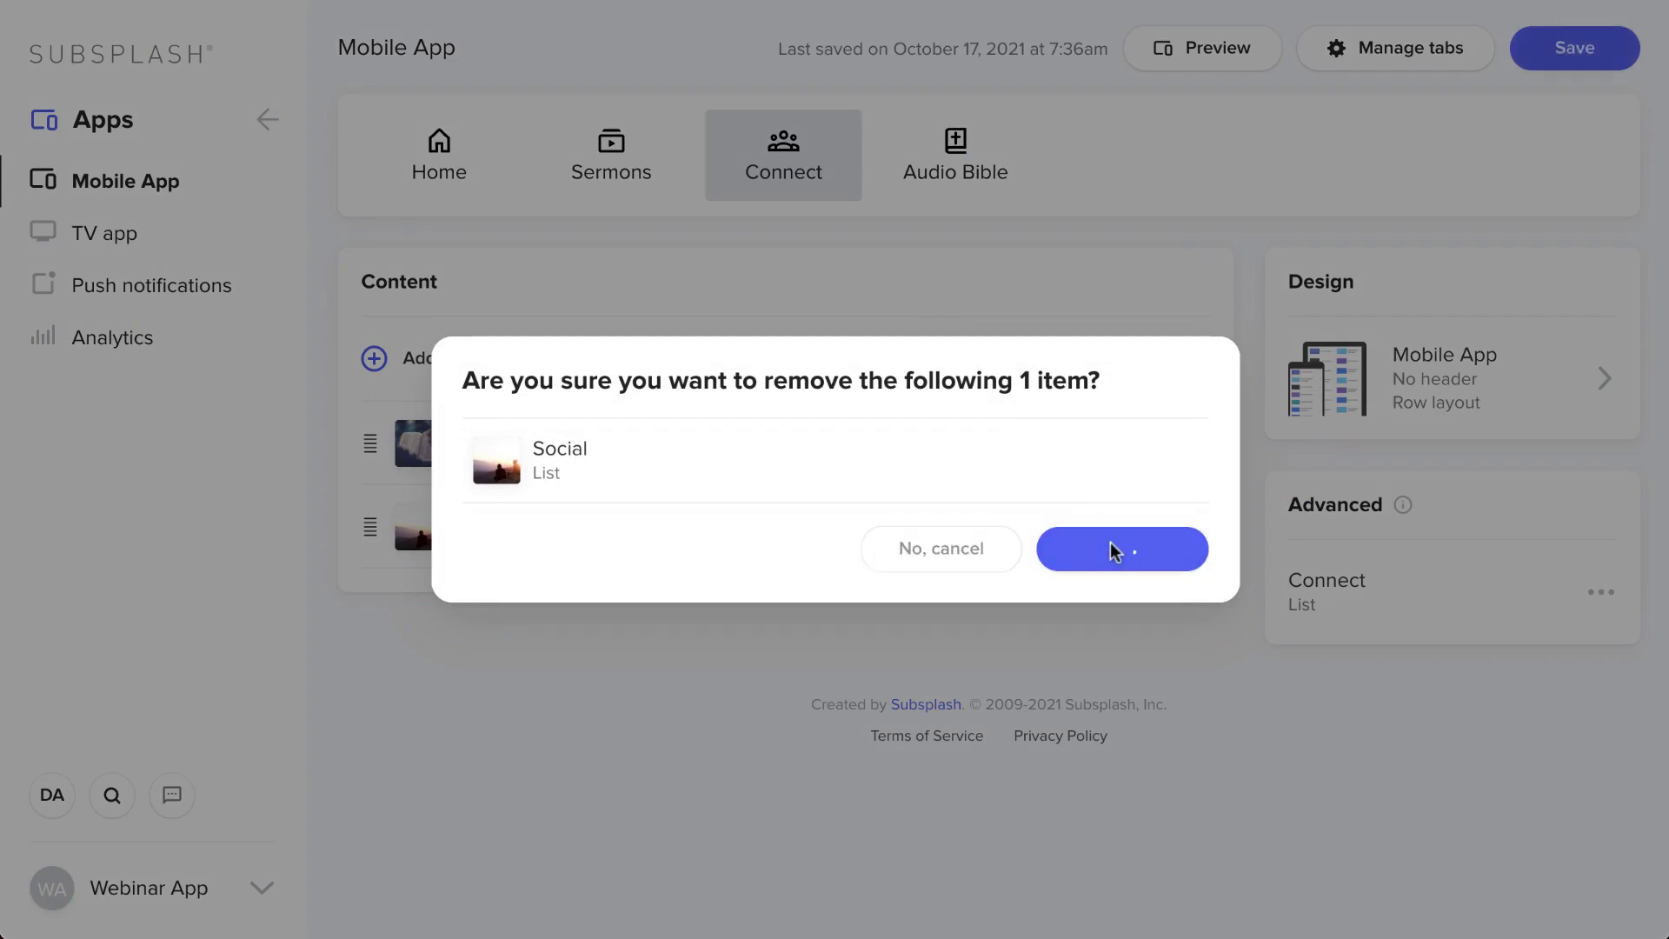
- Add the Social Media list to the Connect tab and save the changes
click(453, 360)
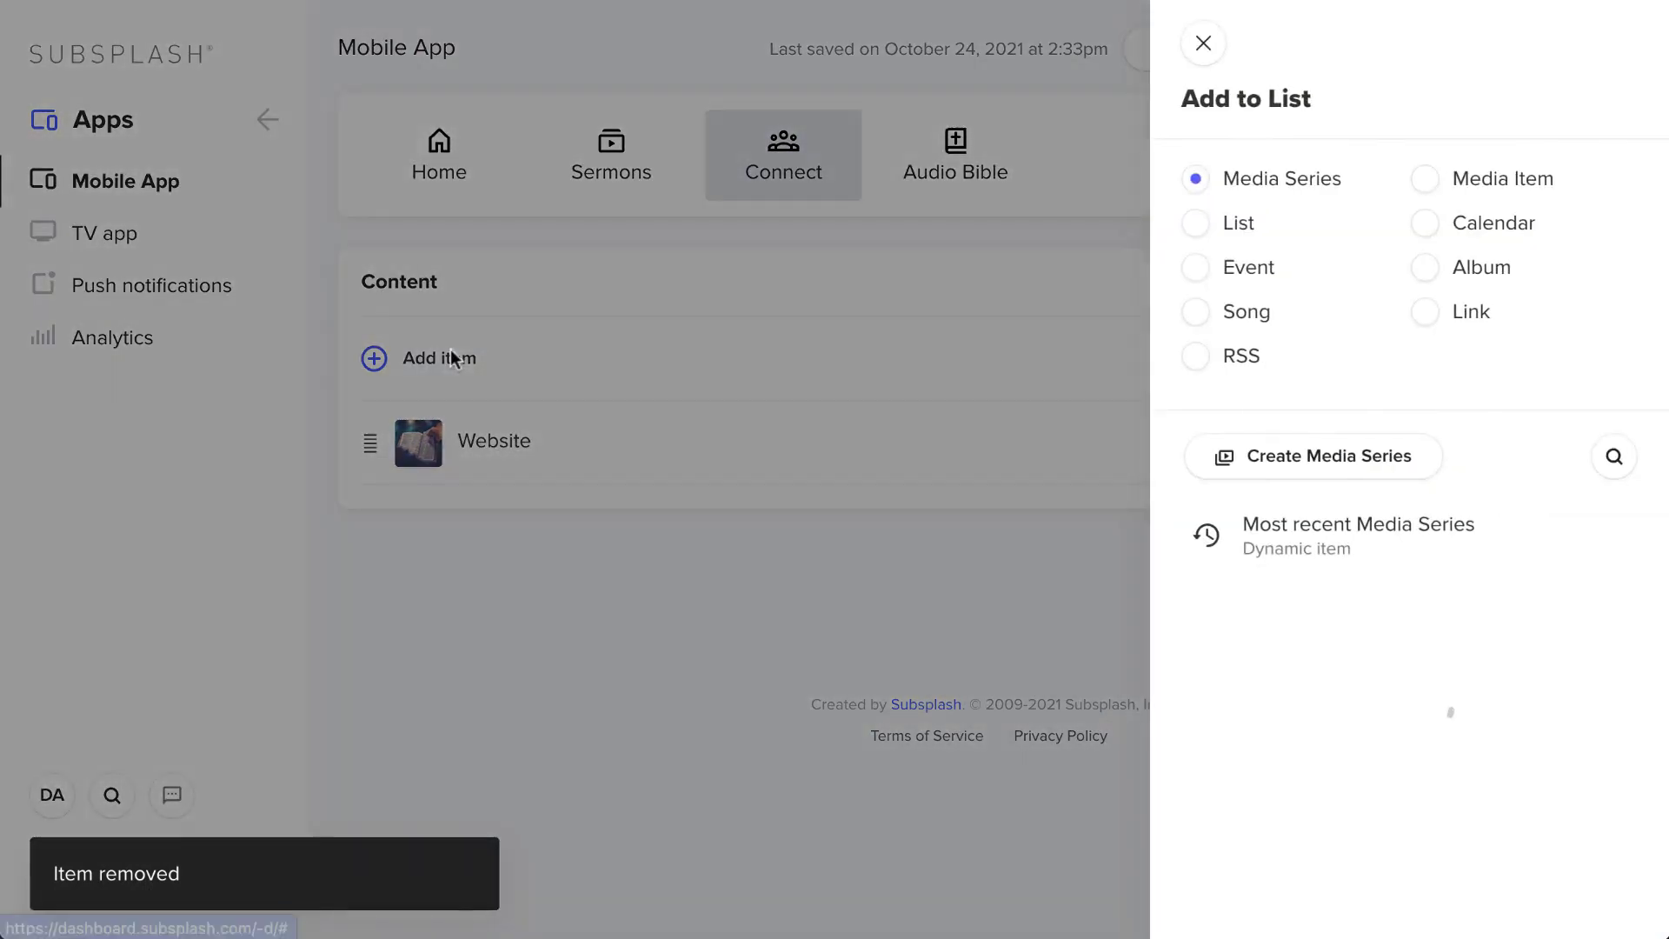
click(1198, 225)
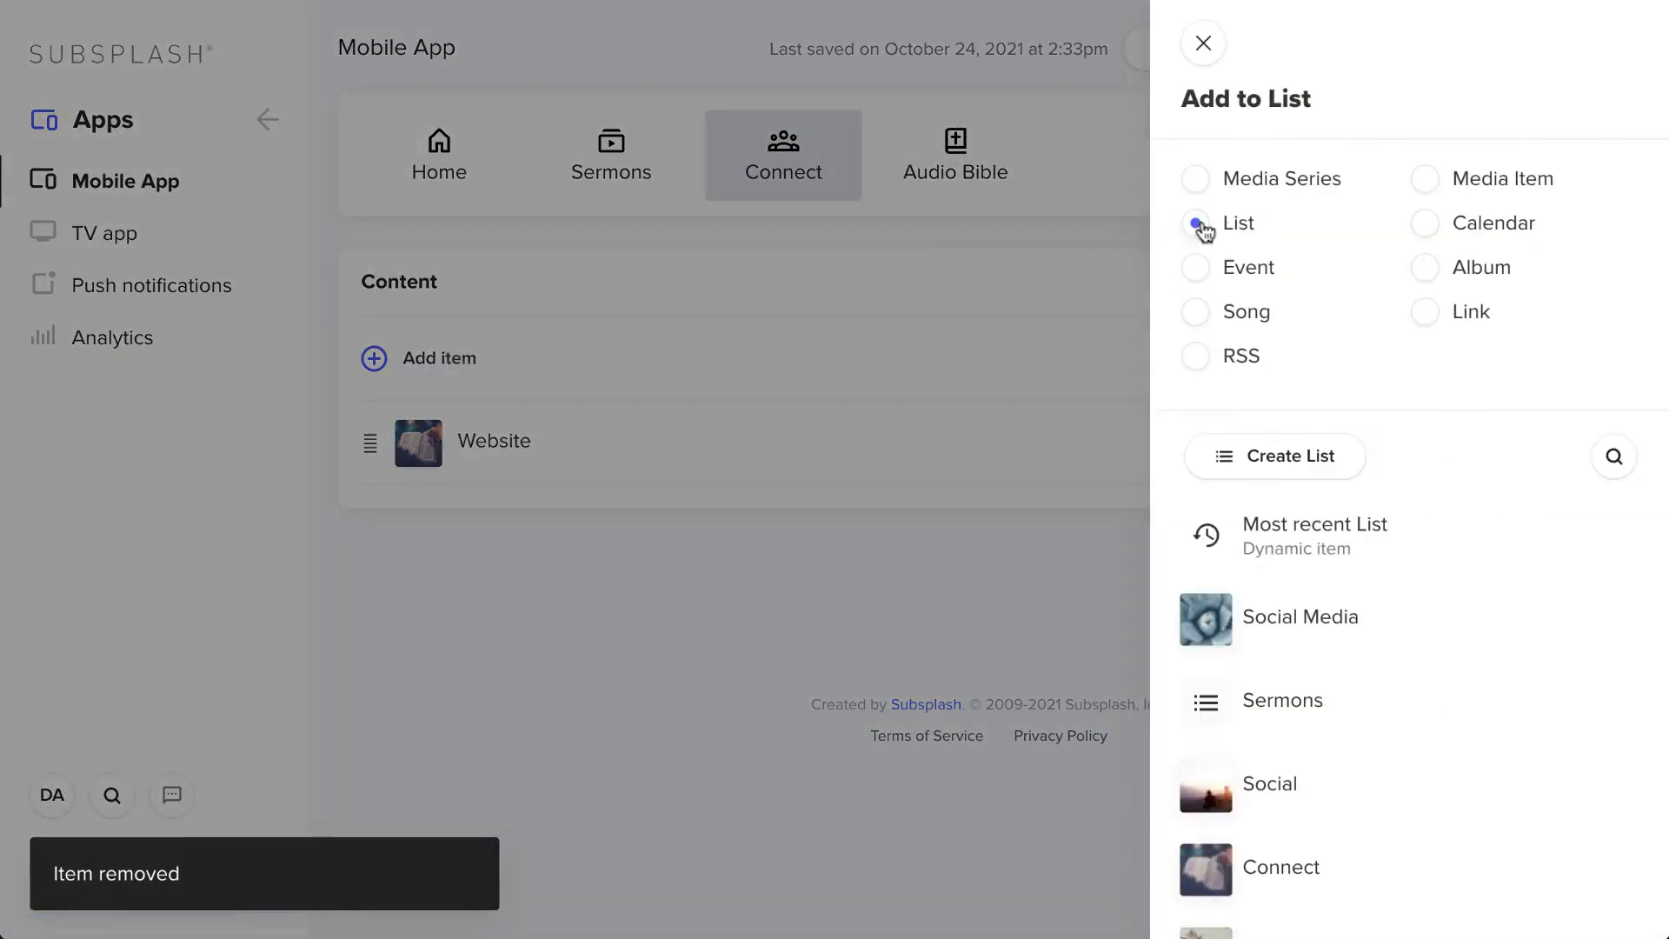
click(1301, 584)
click(1276, 41)
click(1541, 49)
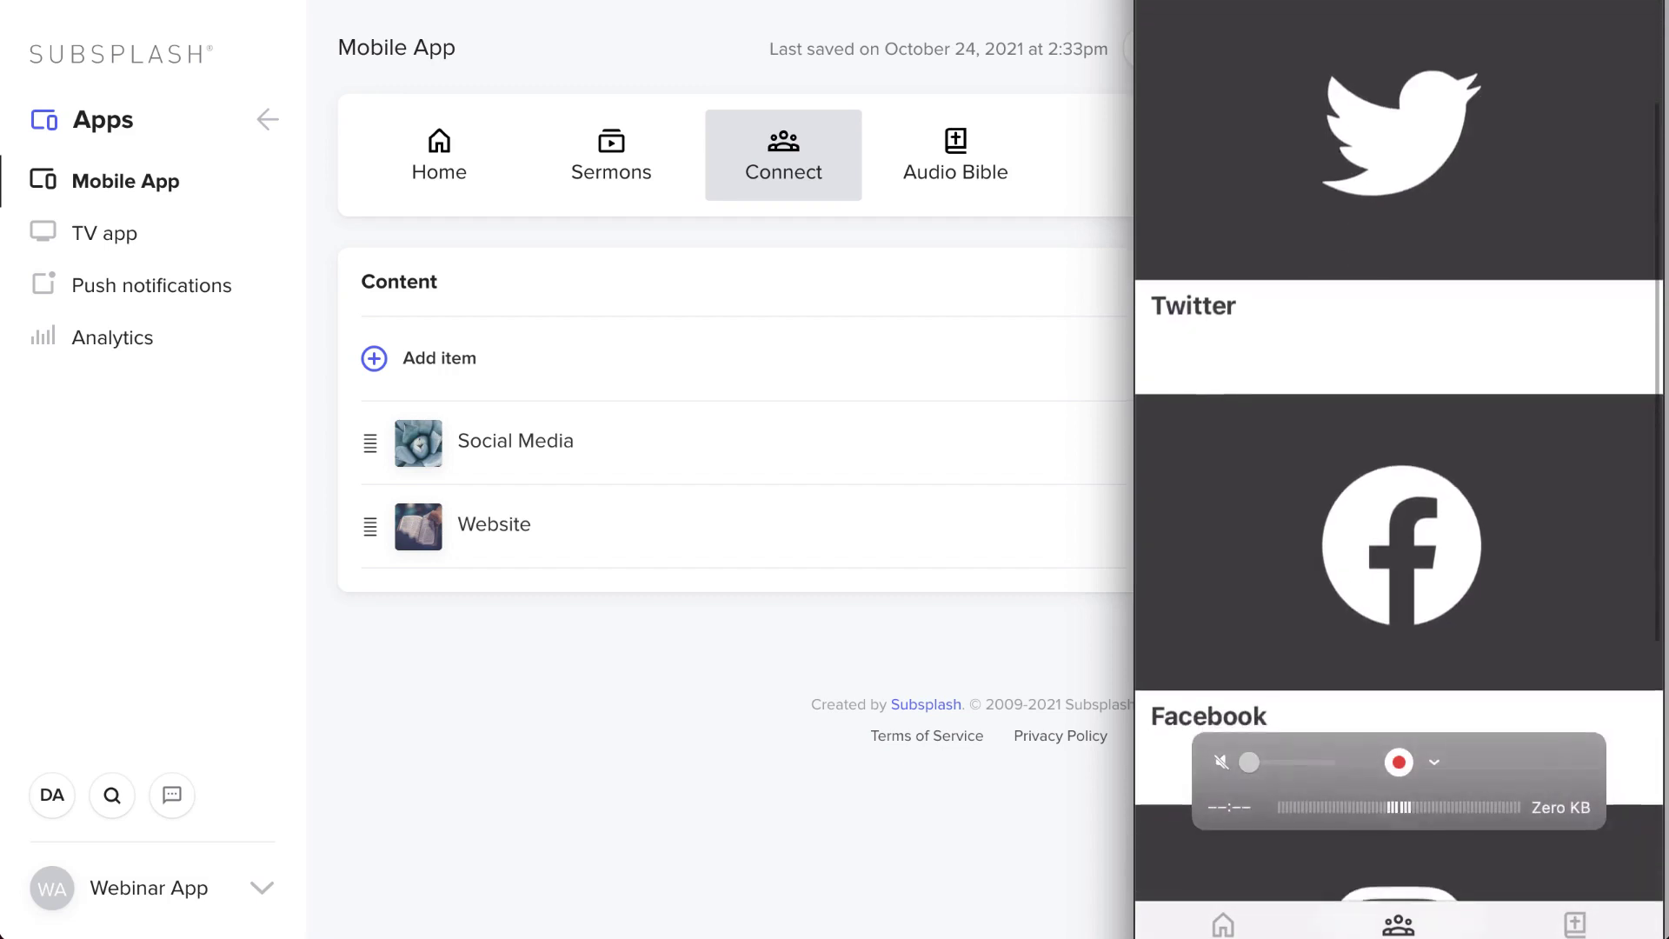
click(983, 228)
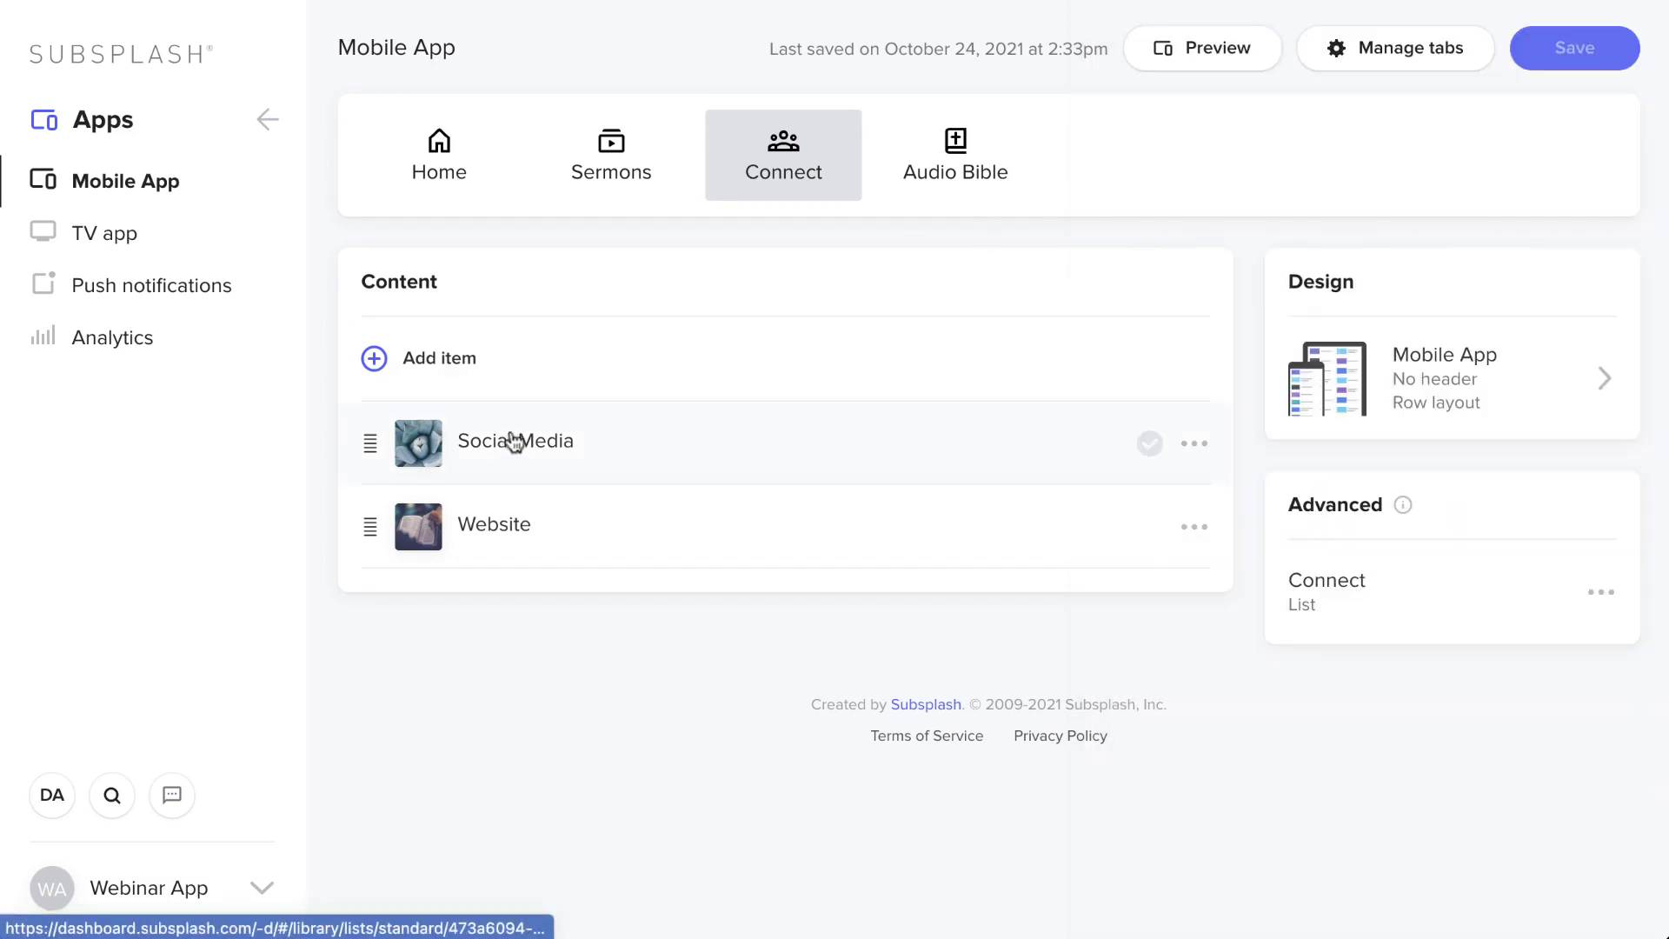
- Open the Social Media list, move Twitter below Facebook, and bring up the Media navigation
click(512, 439)
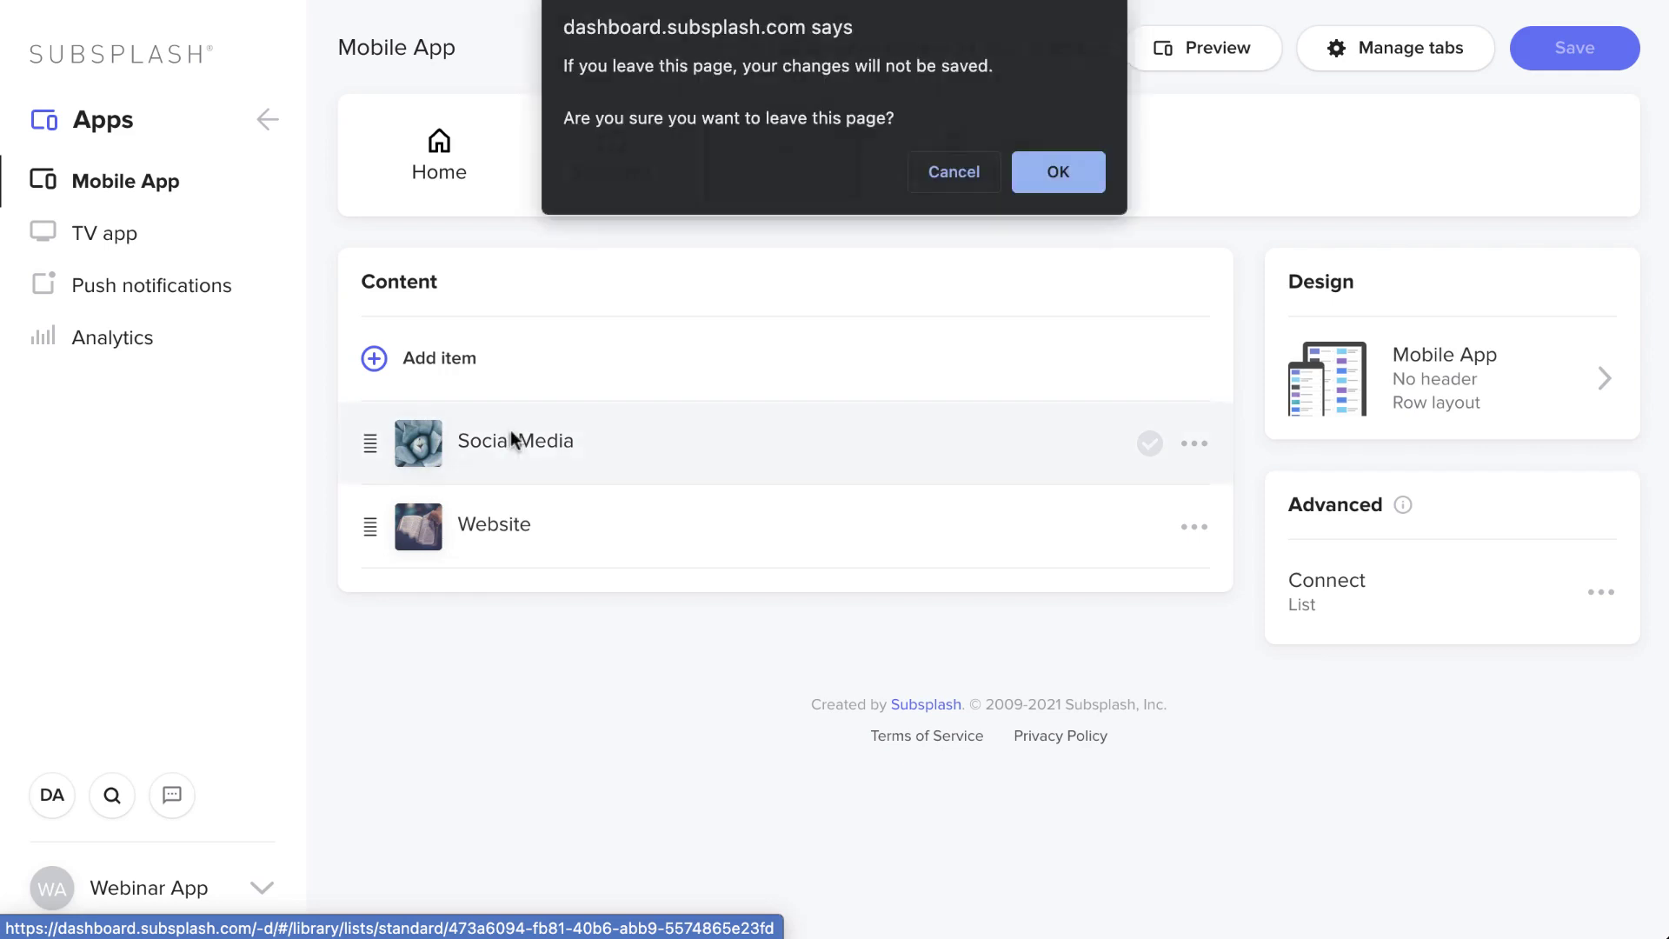
click(1048, 181)
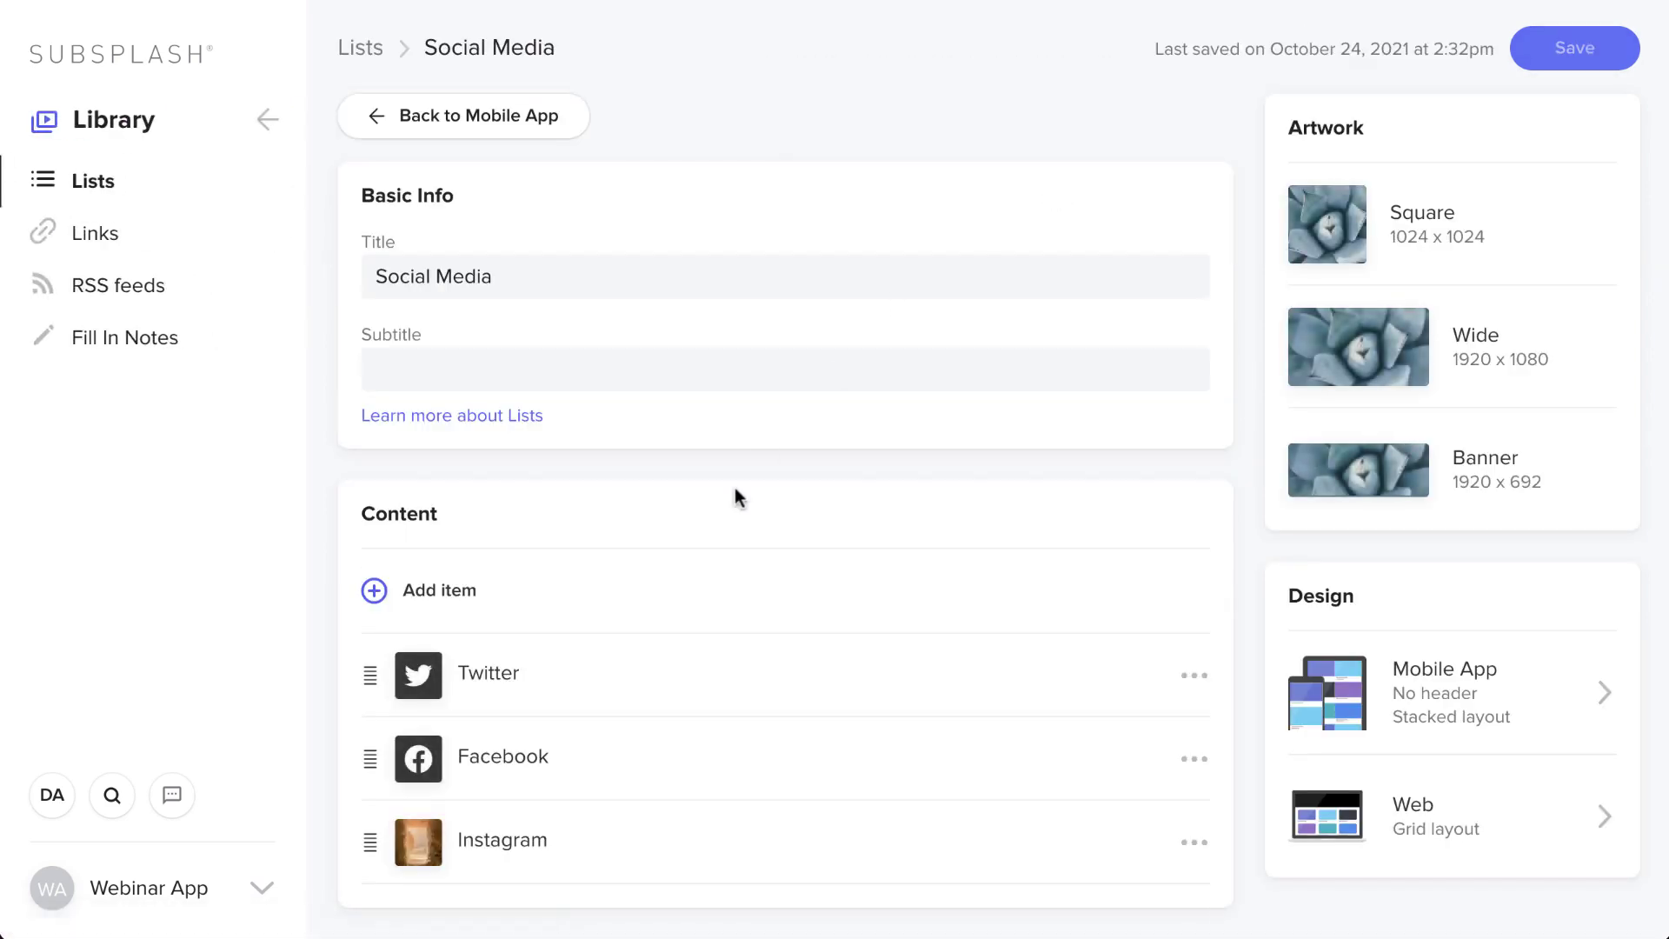
drag(365, 675, 383, 617)
click(267, 119)
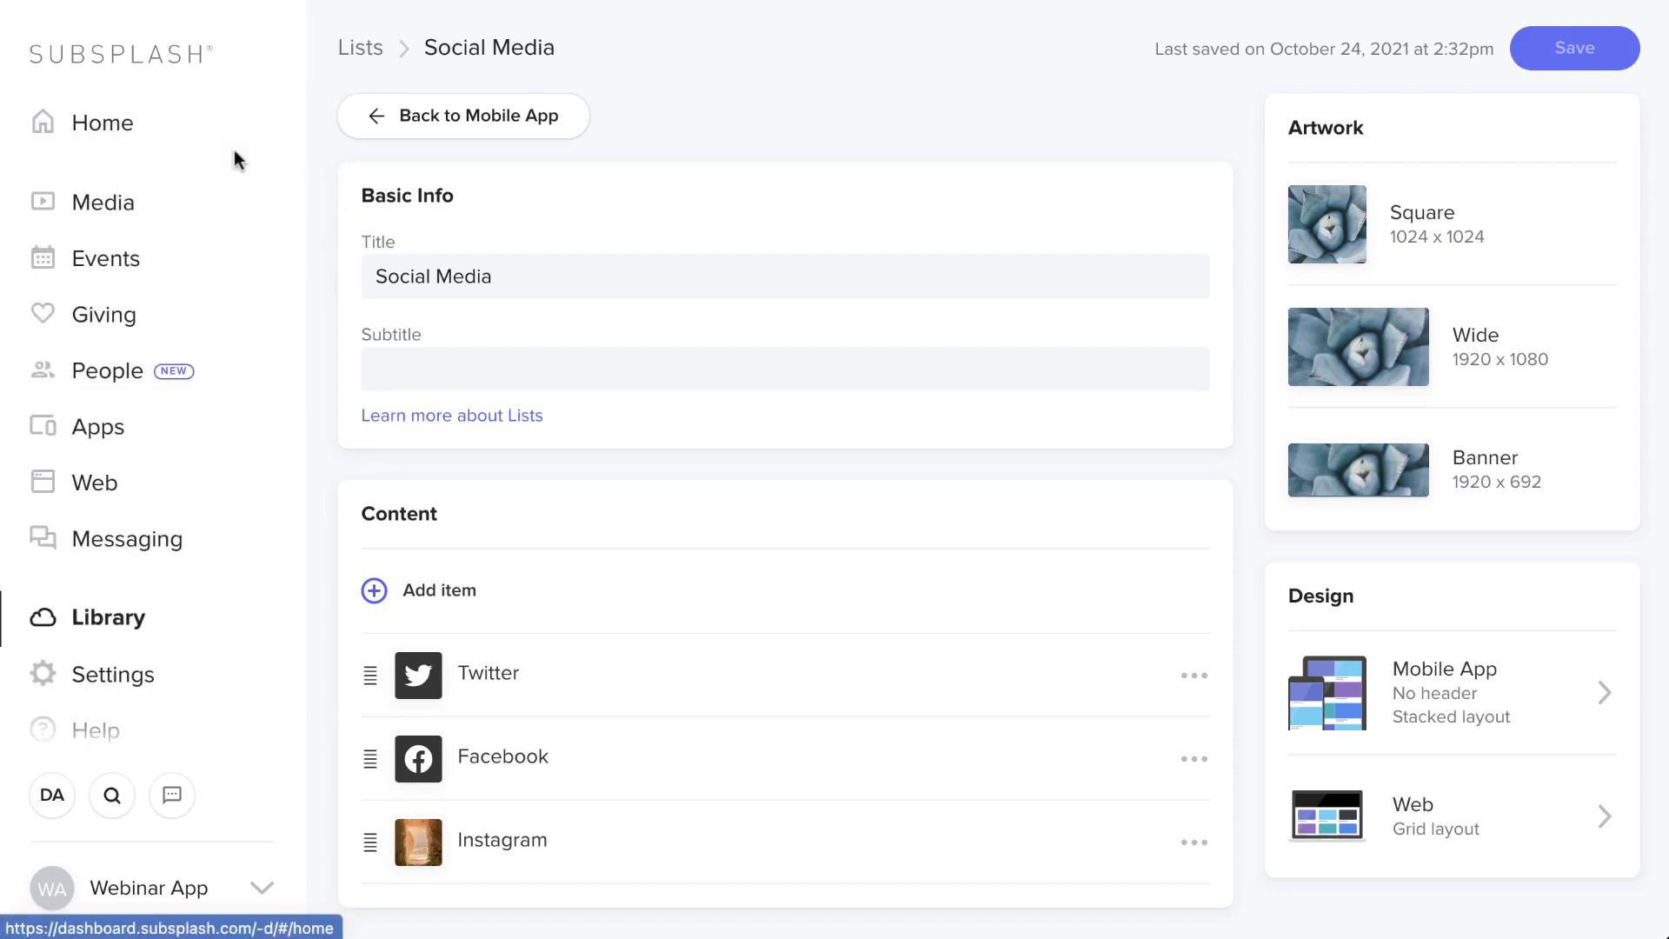
click(207, 201)
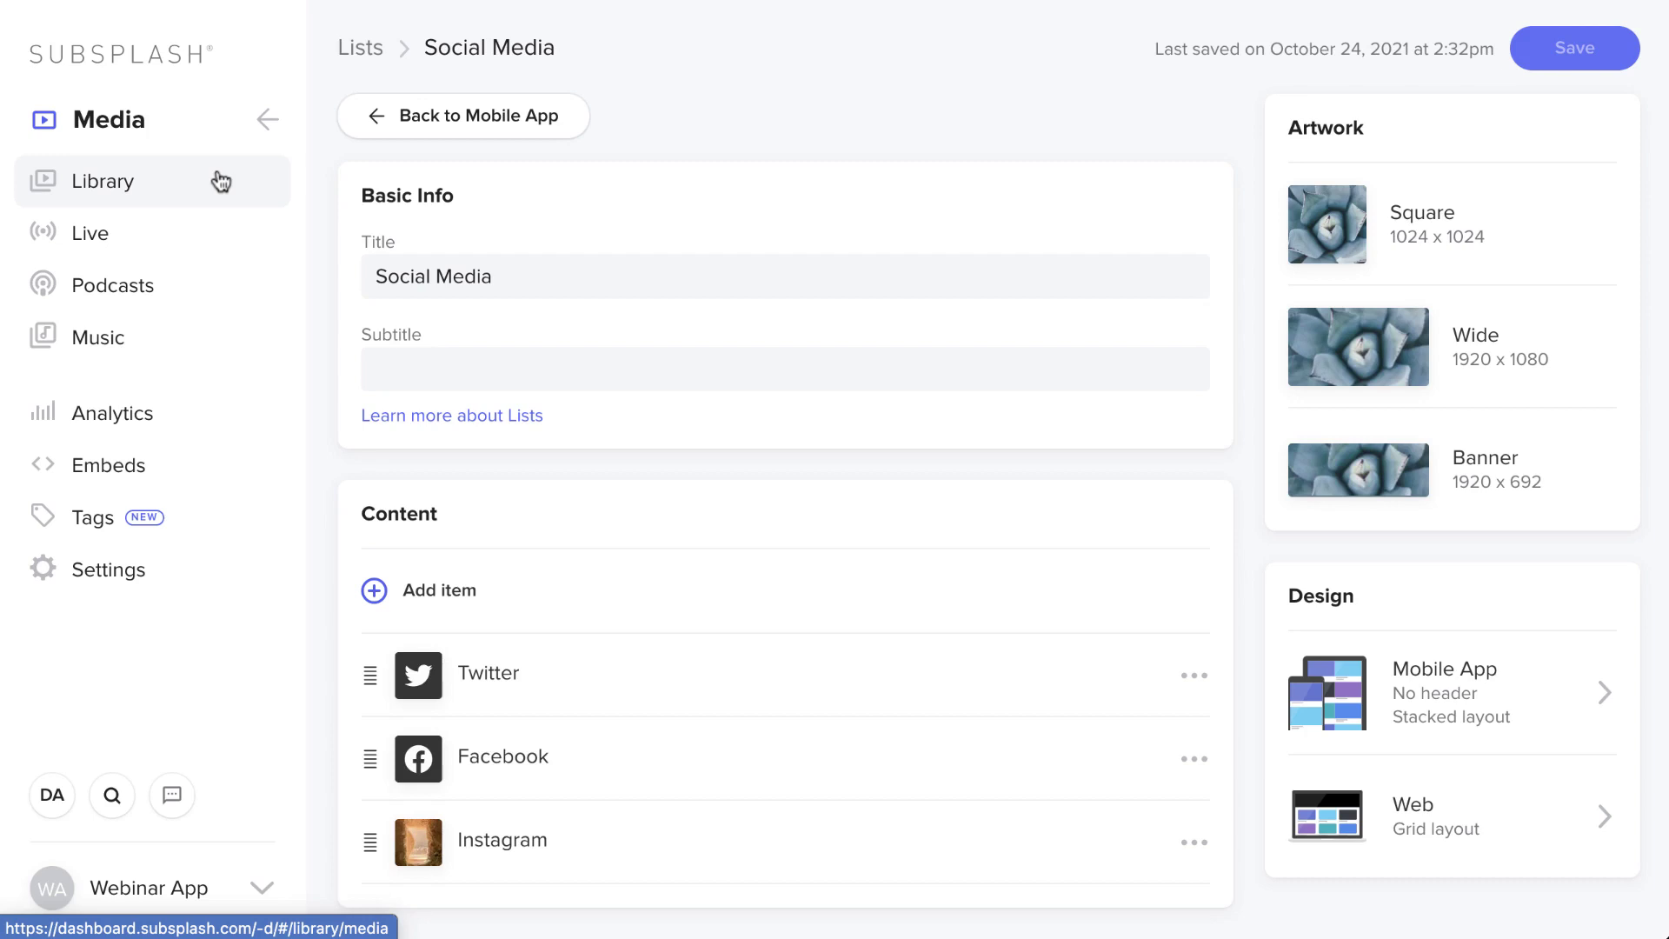
- Open the empty Media Library and scroll down to the Create a Media Series card
click(221, 183)
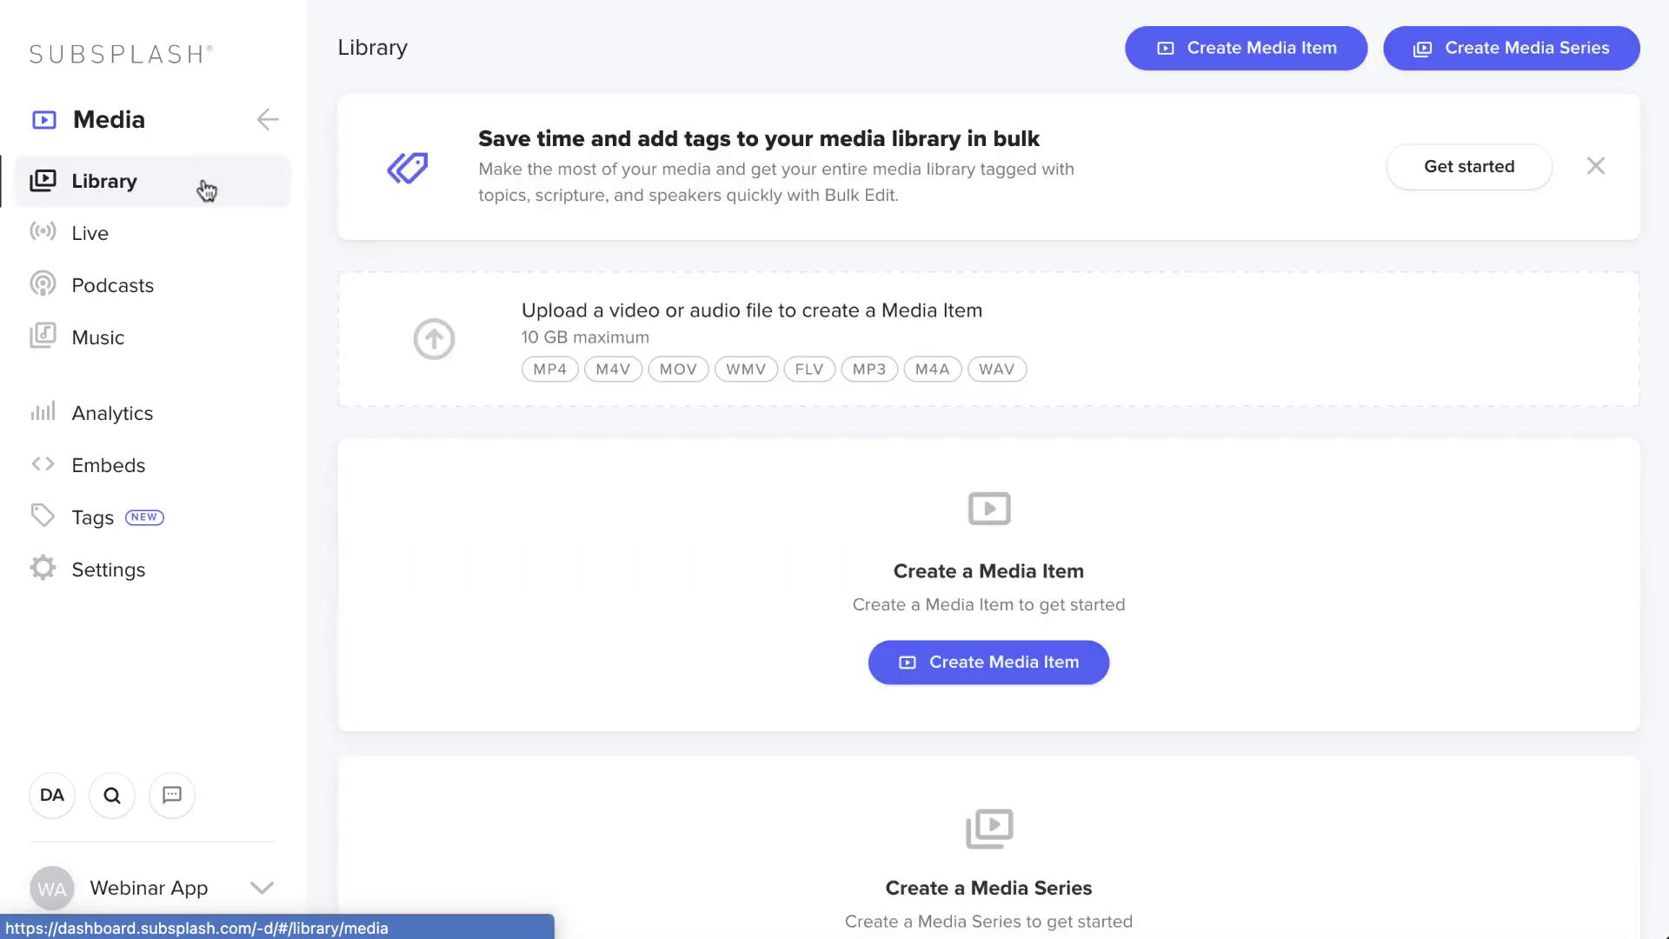
scroll(597, 380, down, 3)
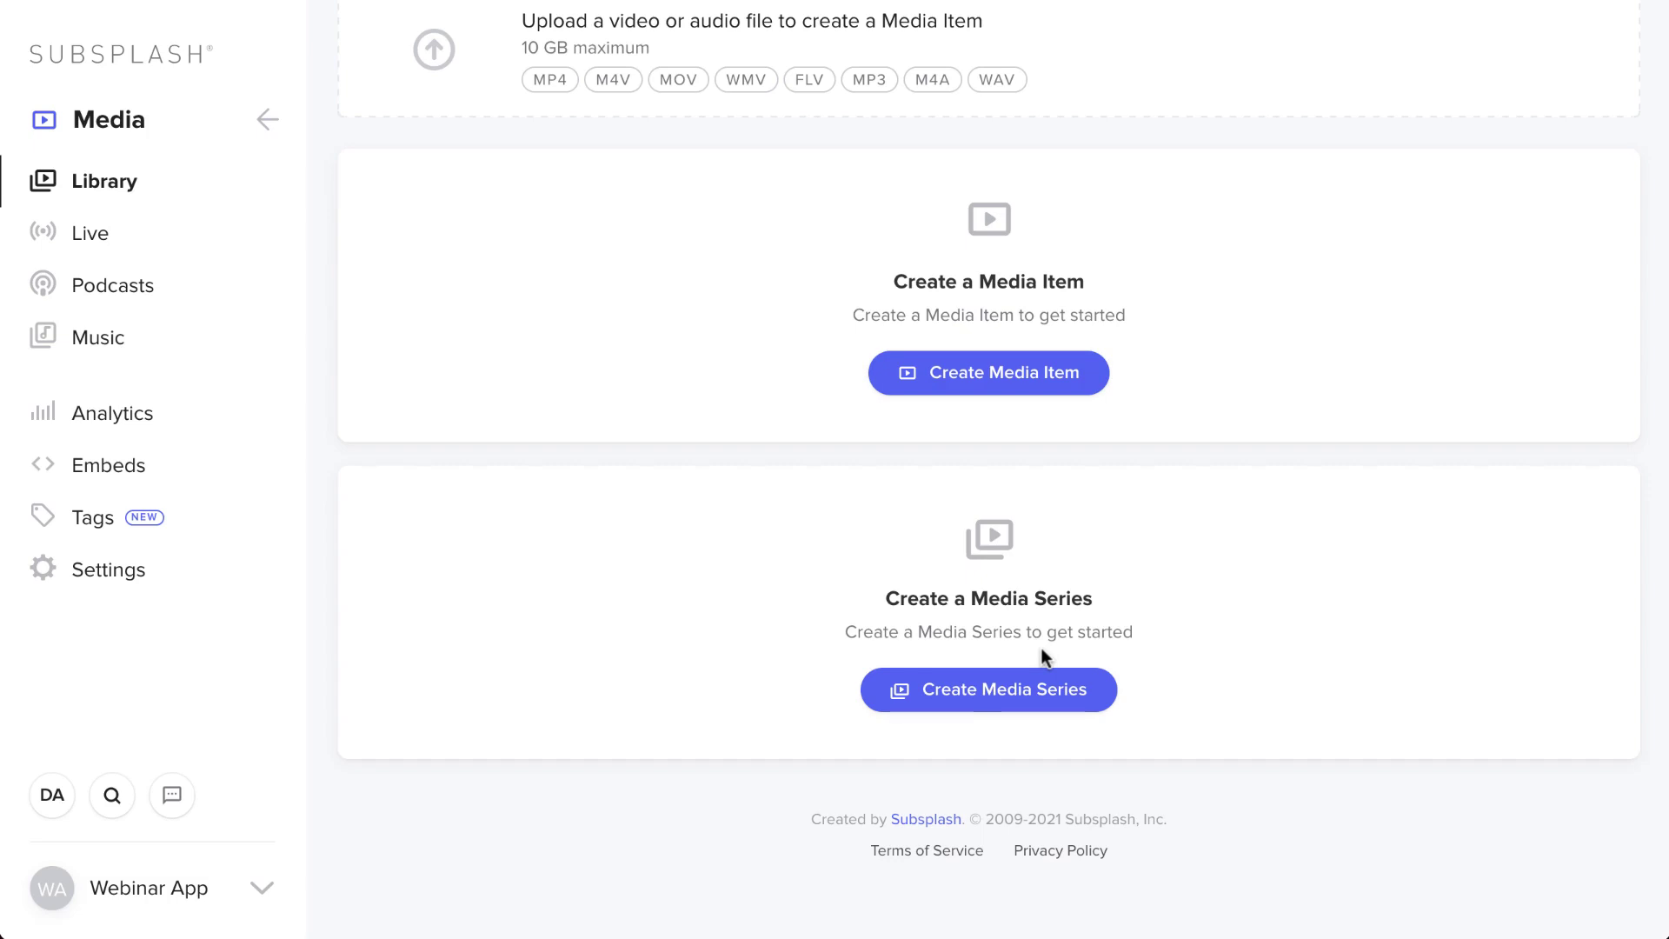
- Create the 'John' media series, publish it, and go back to the Media Library
click(964, 692)
text(John)
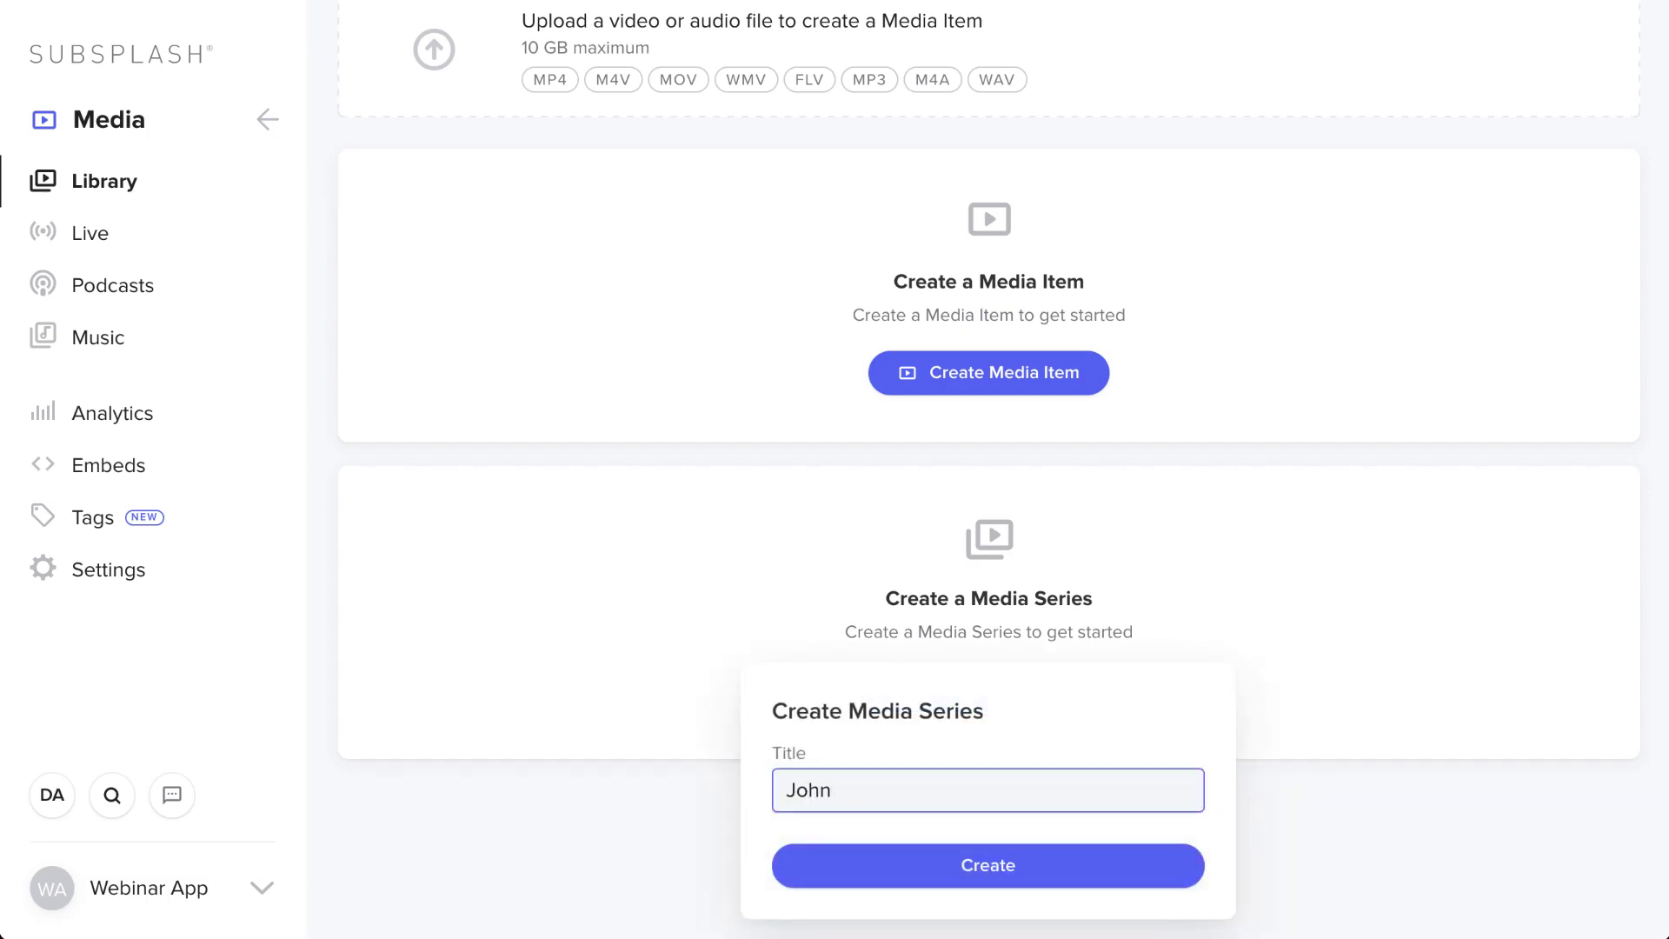
click(1073, 864)
scroll(1072, 437, up, 3)
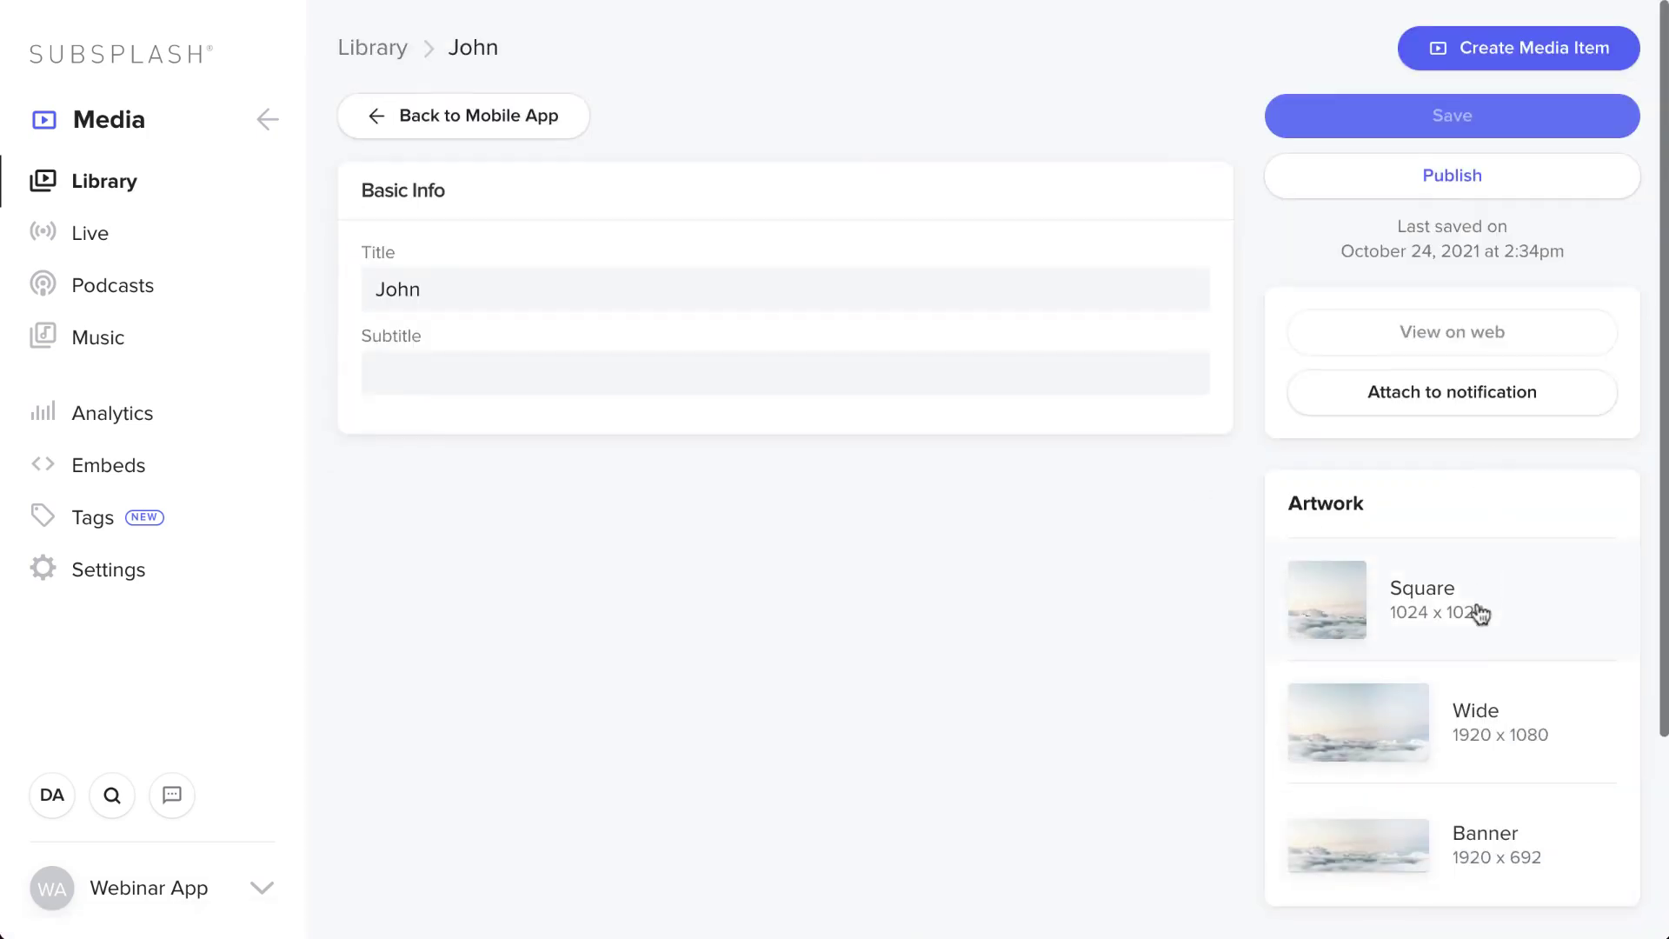
click(1475, 179)
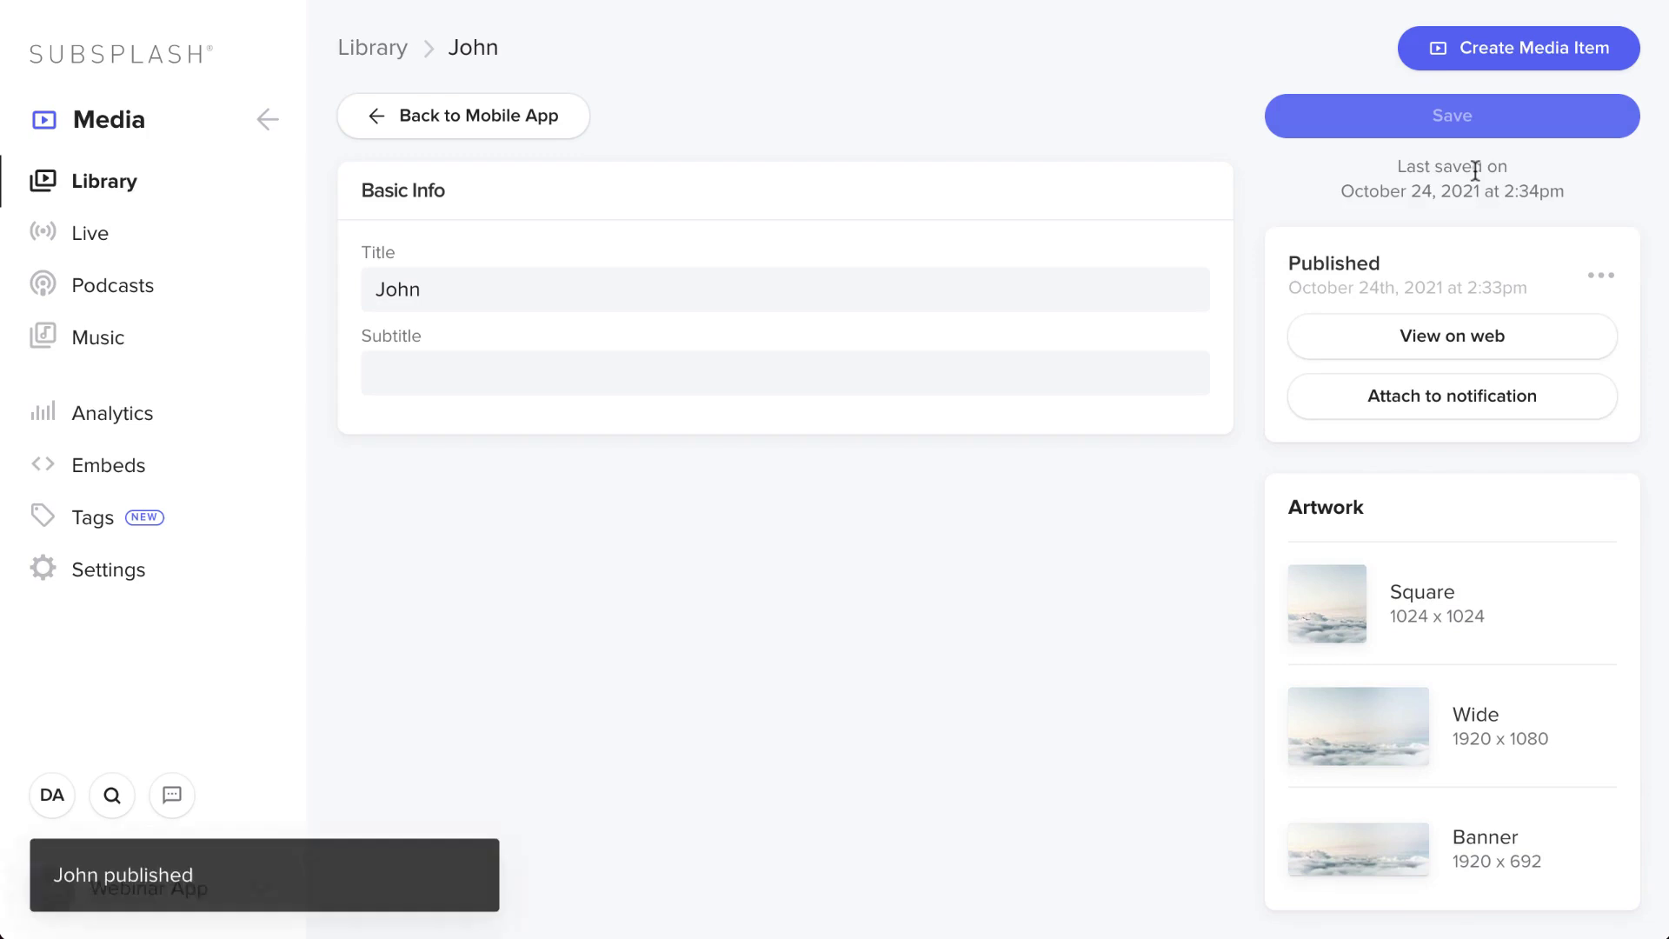
click(412, 50)
scroll(540, 403, down, 5)
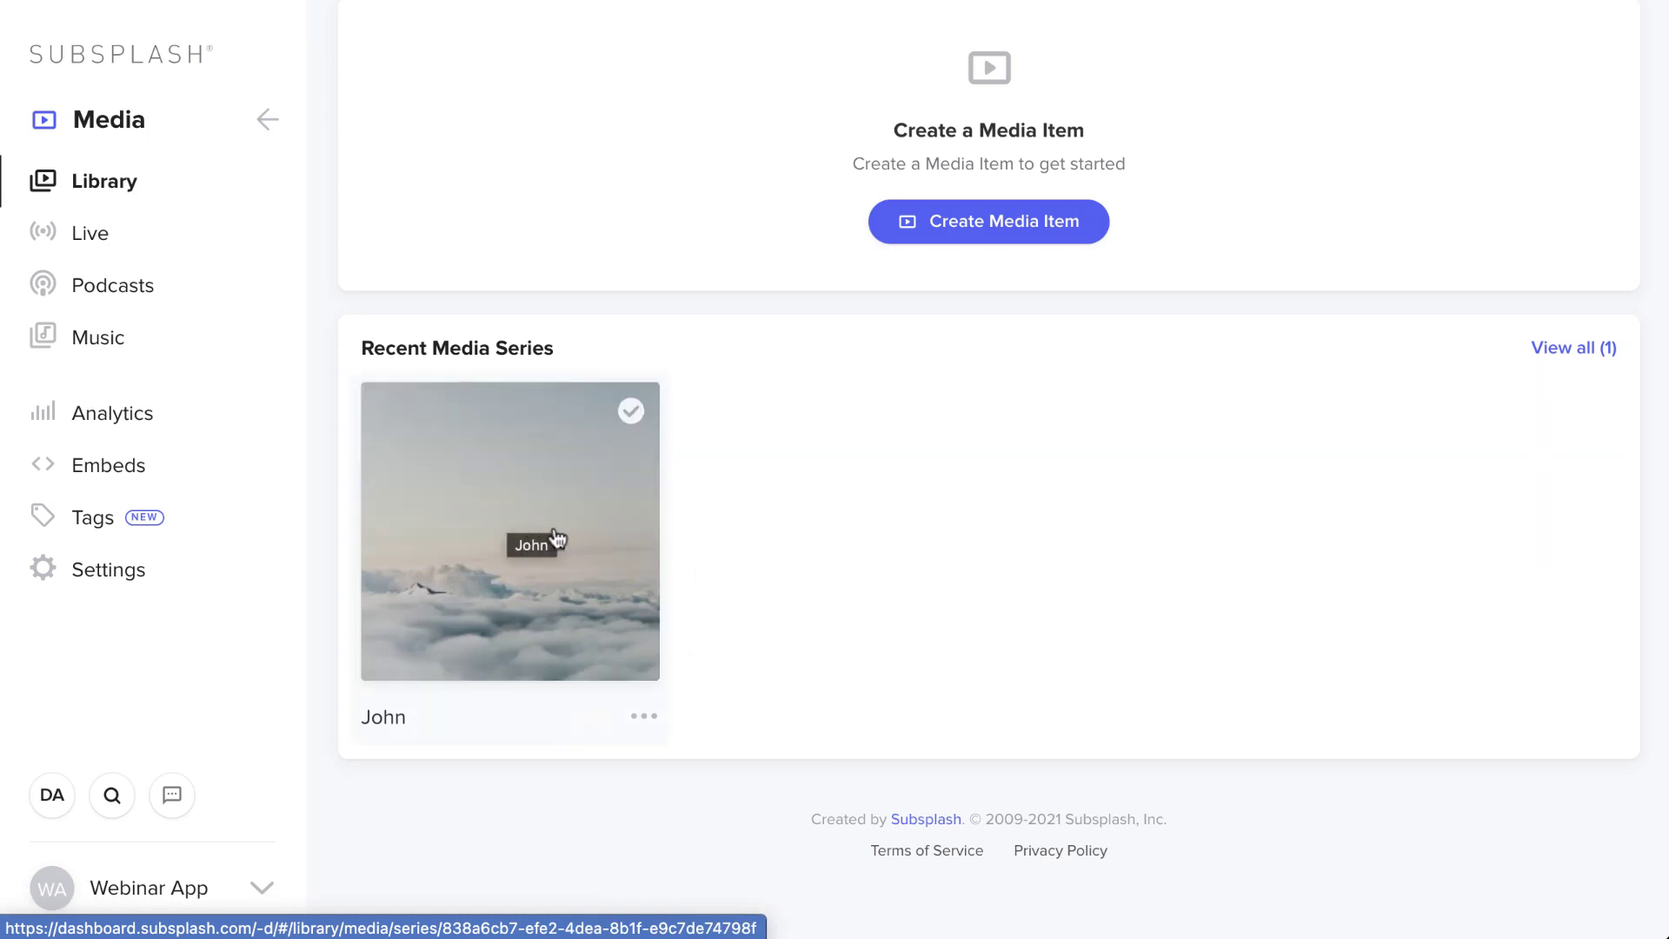
scroll(557, 539, up, 5)
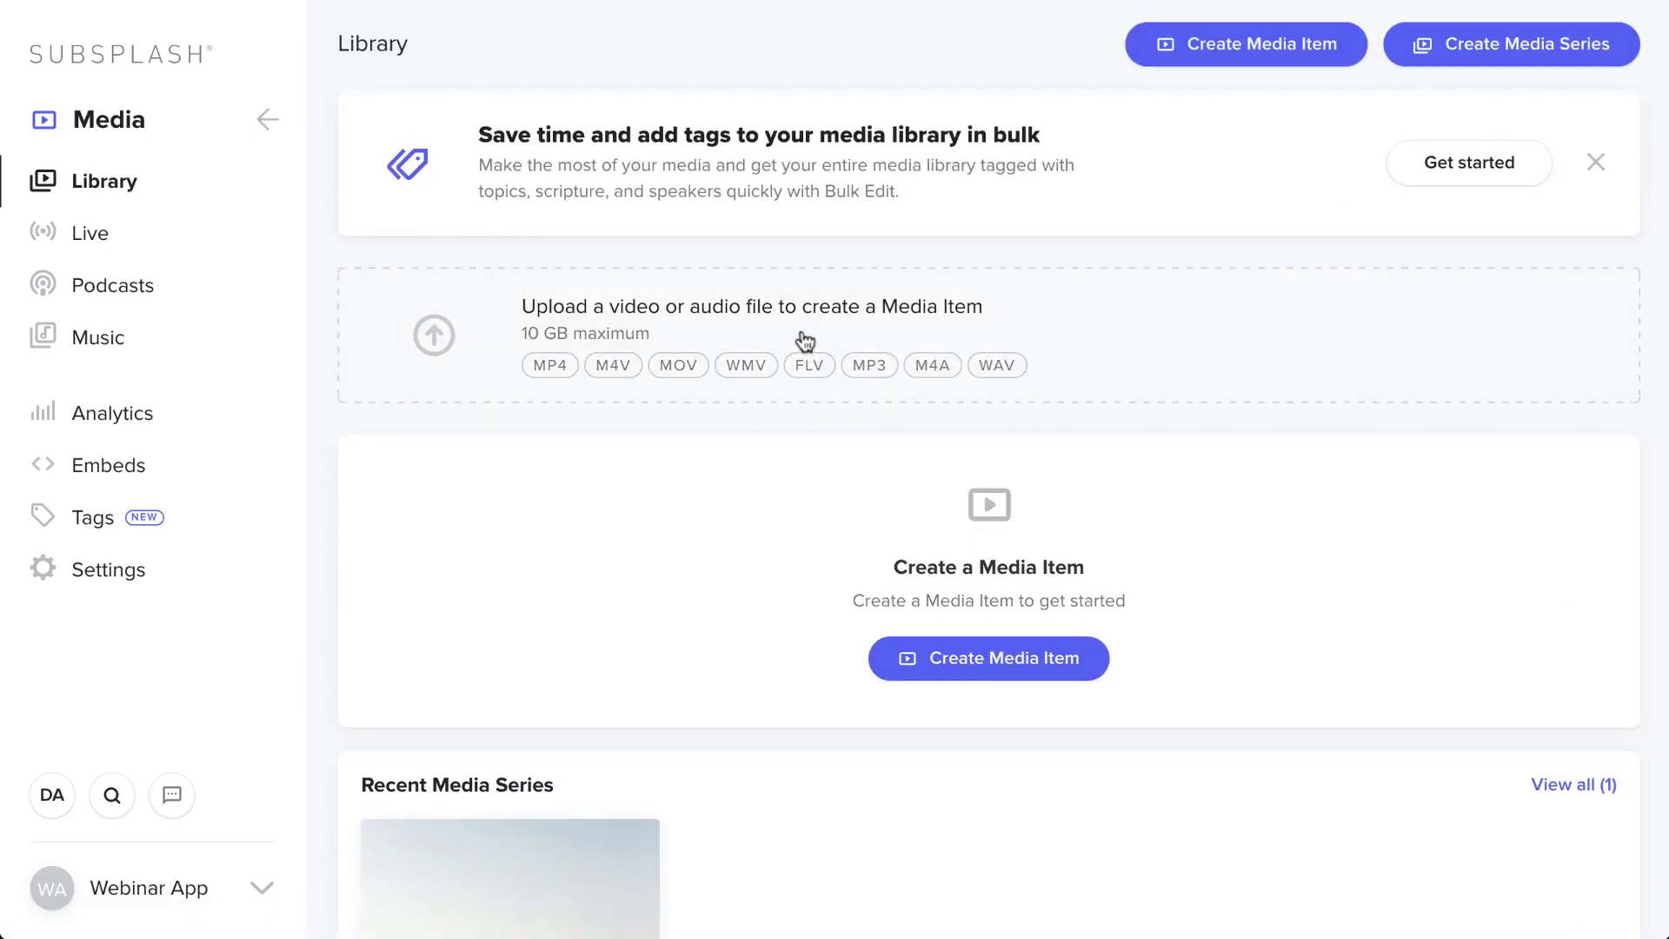
- Upload the video Sermons_nologo.mp4 to the Media Library
click(805, 341)
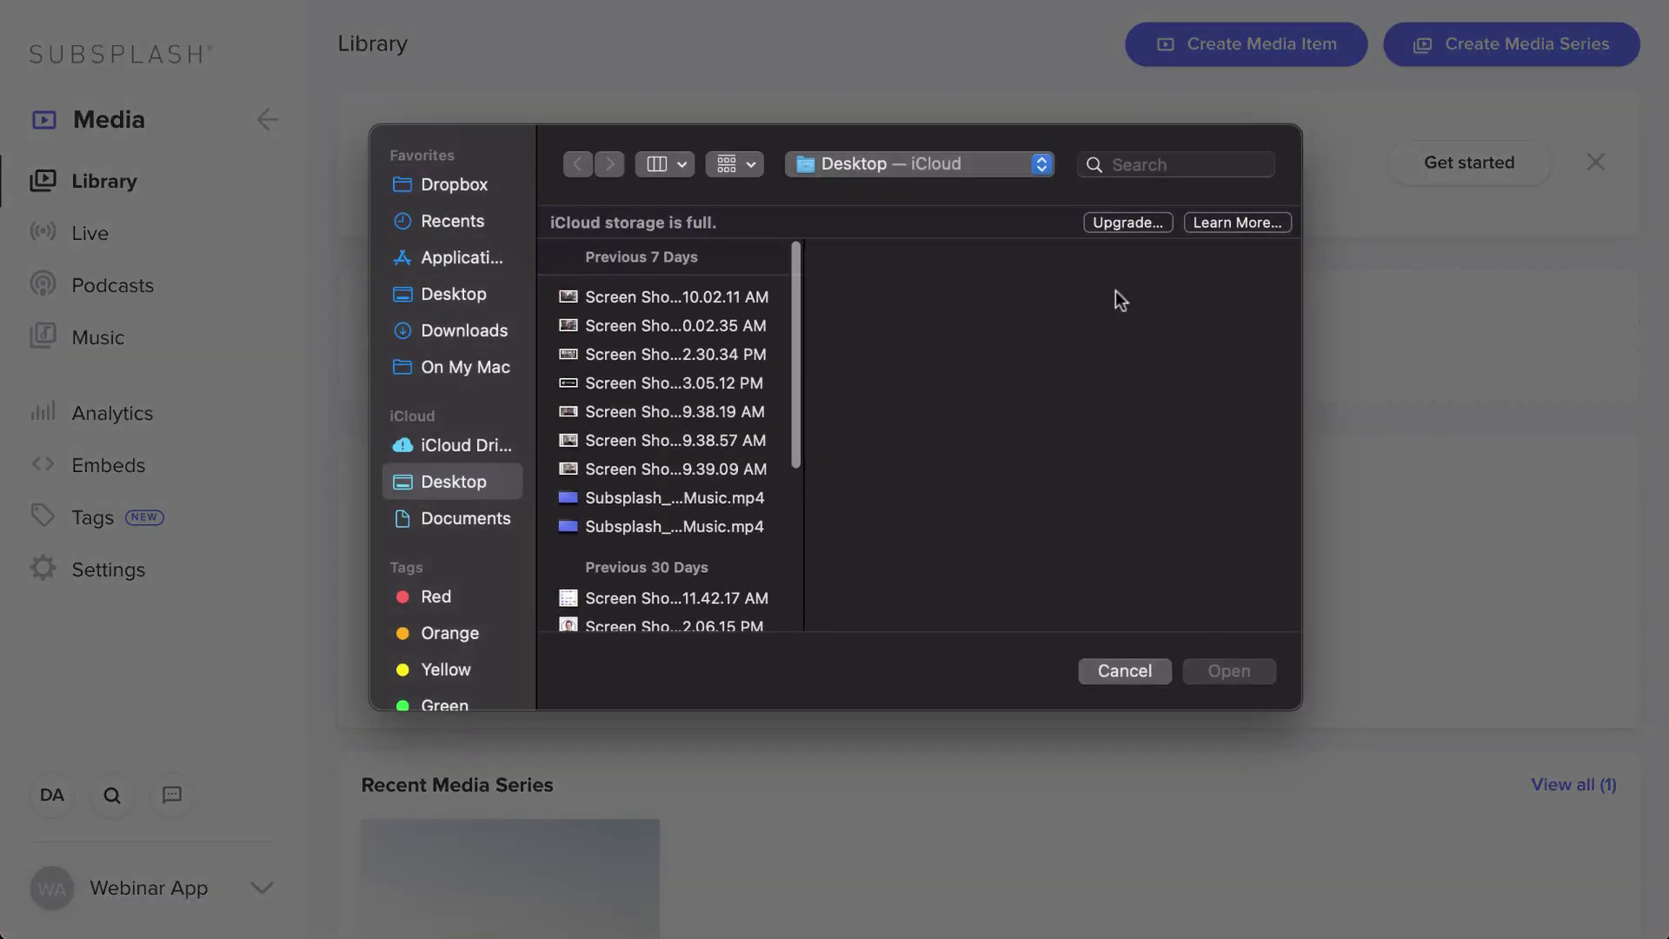
click(1183, 163)
text(nolo)
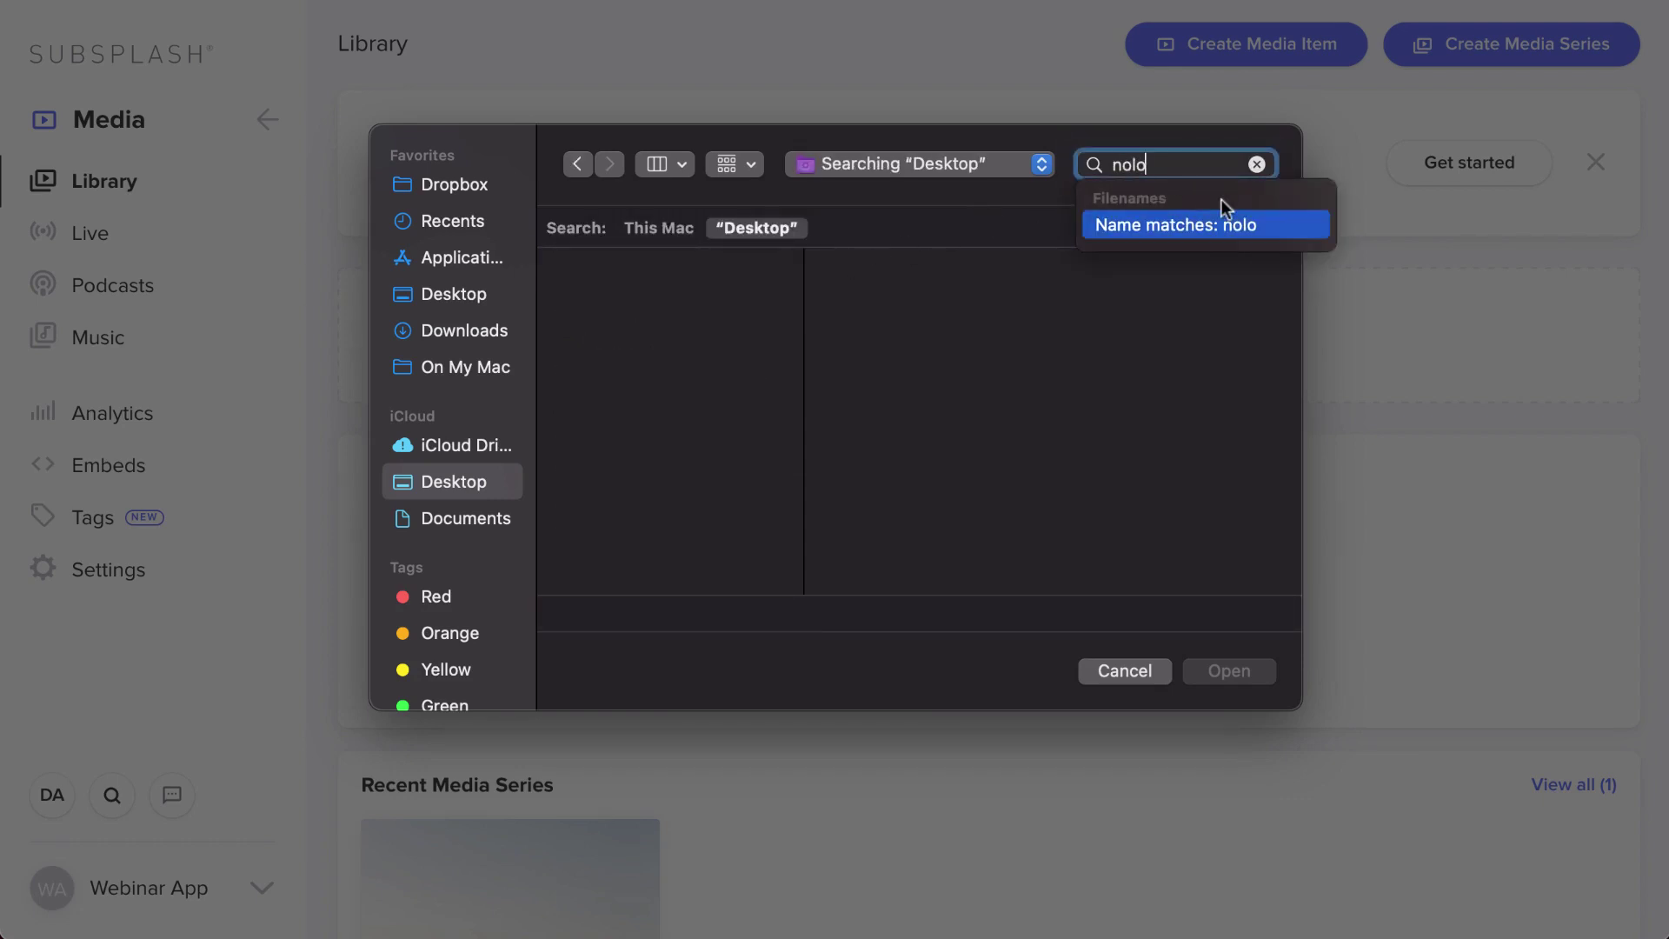
text(go)
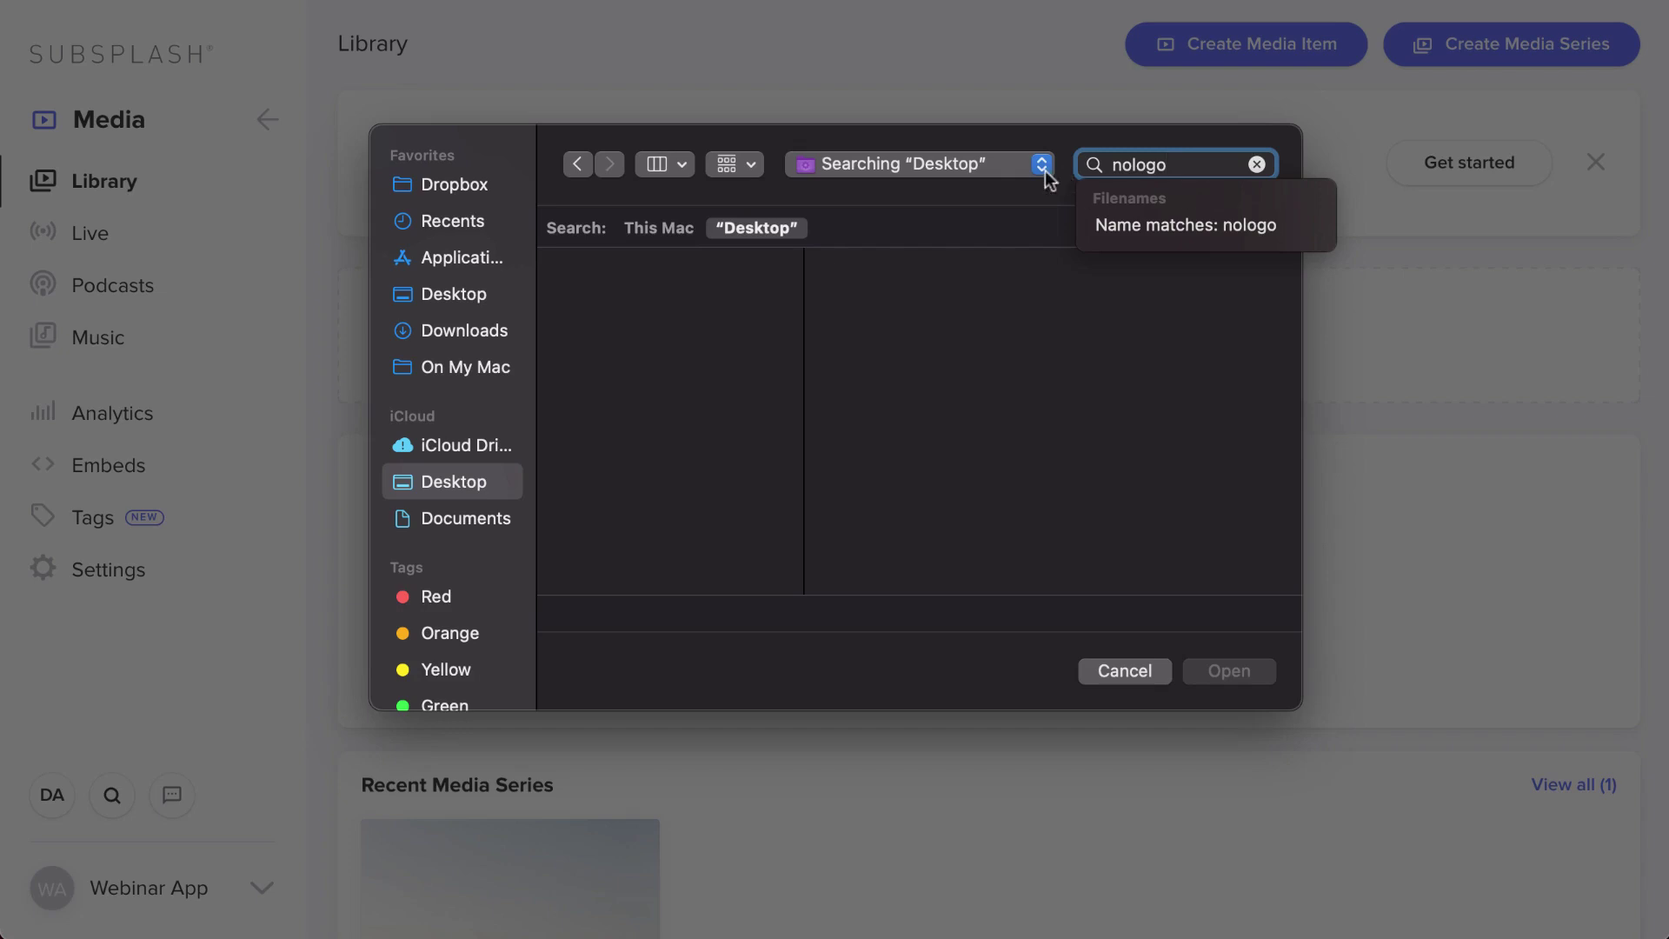
click(664, 213)
click(665, 228)
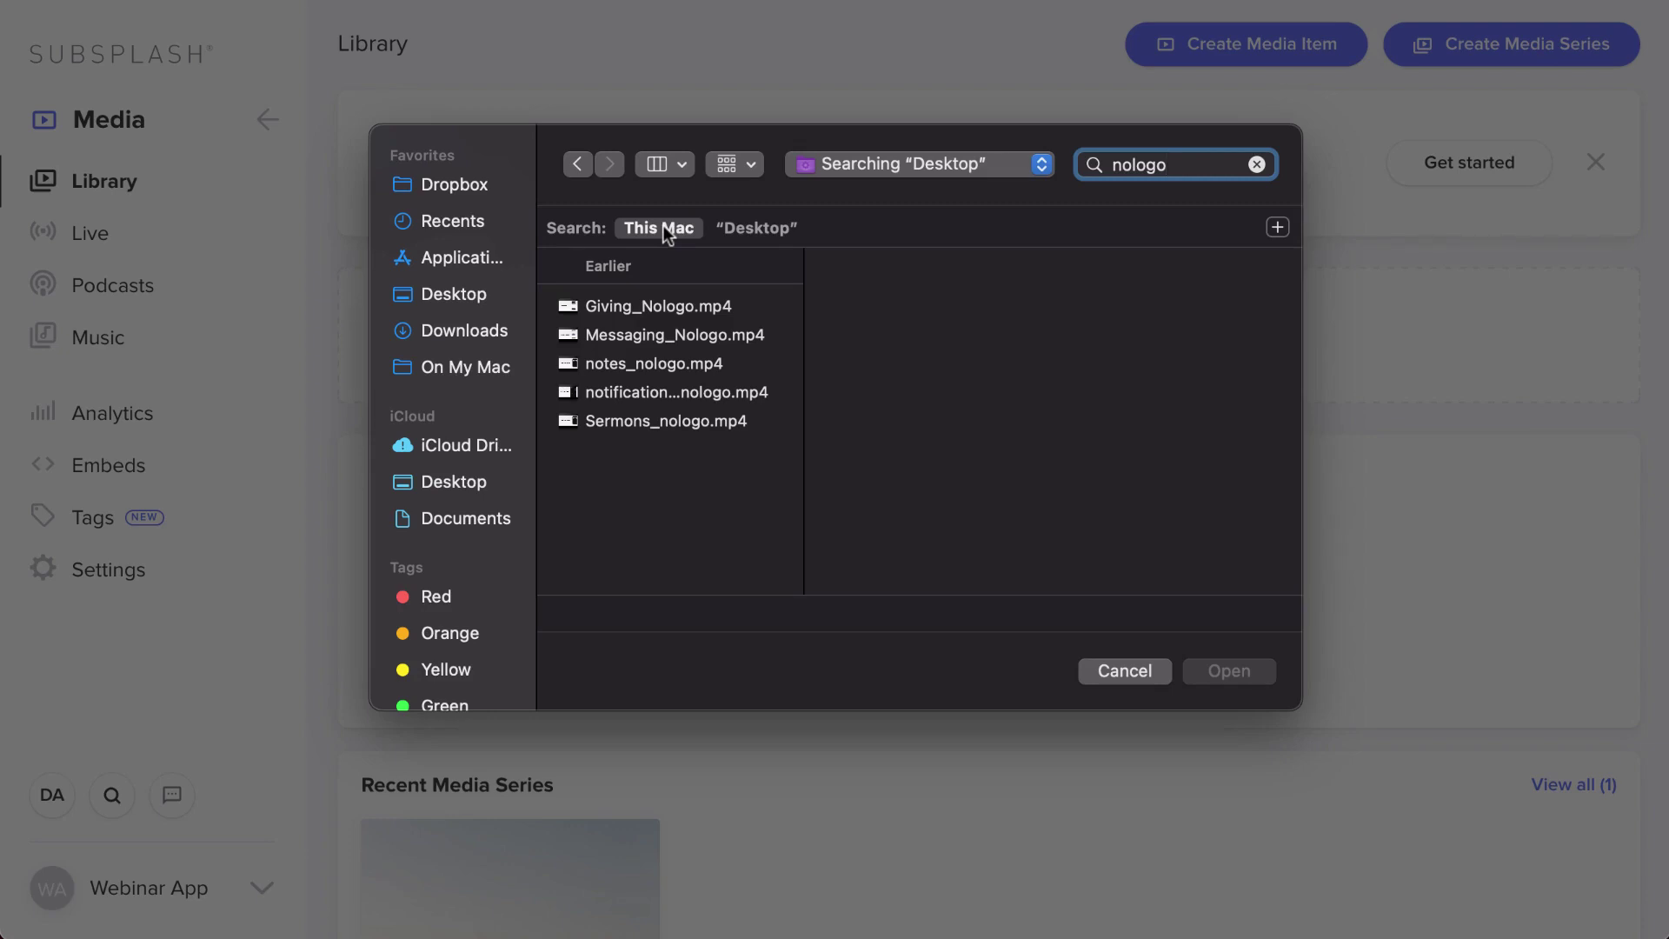
click(655, 429)
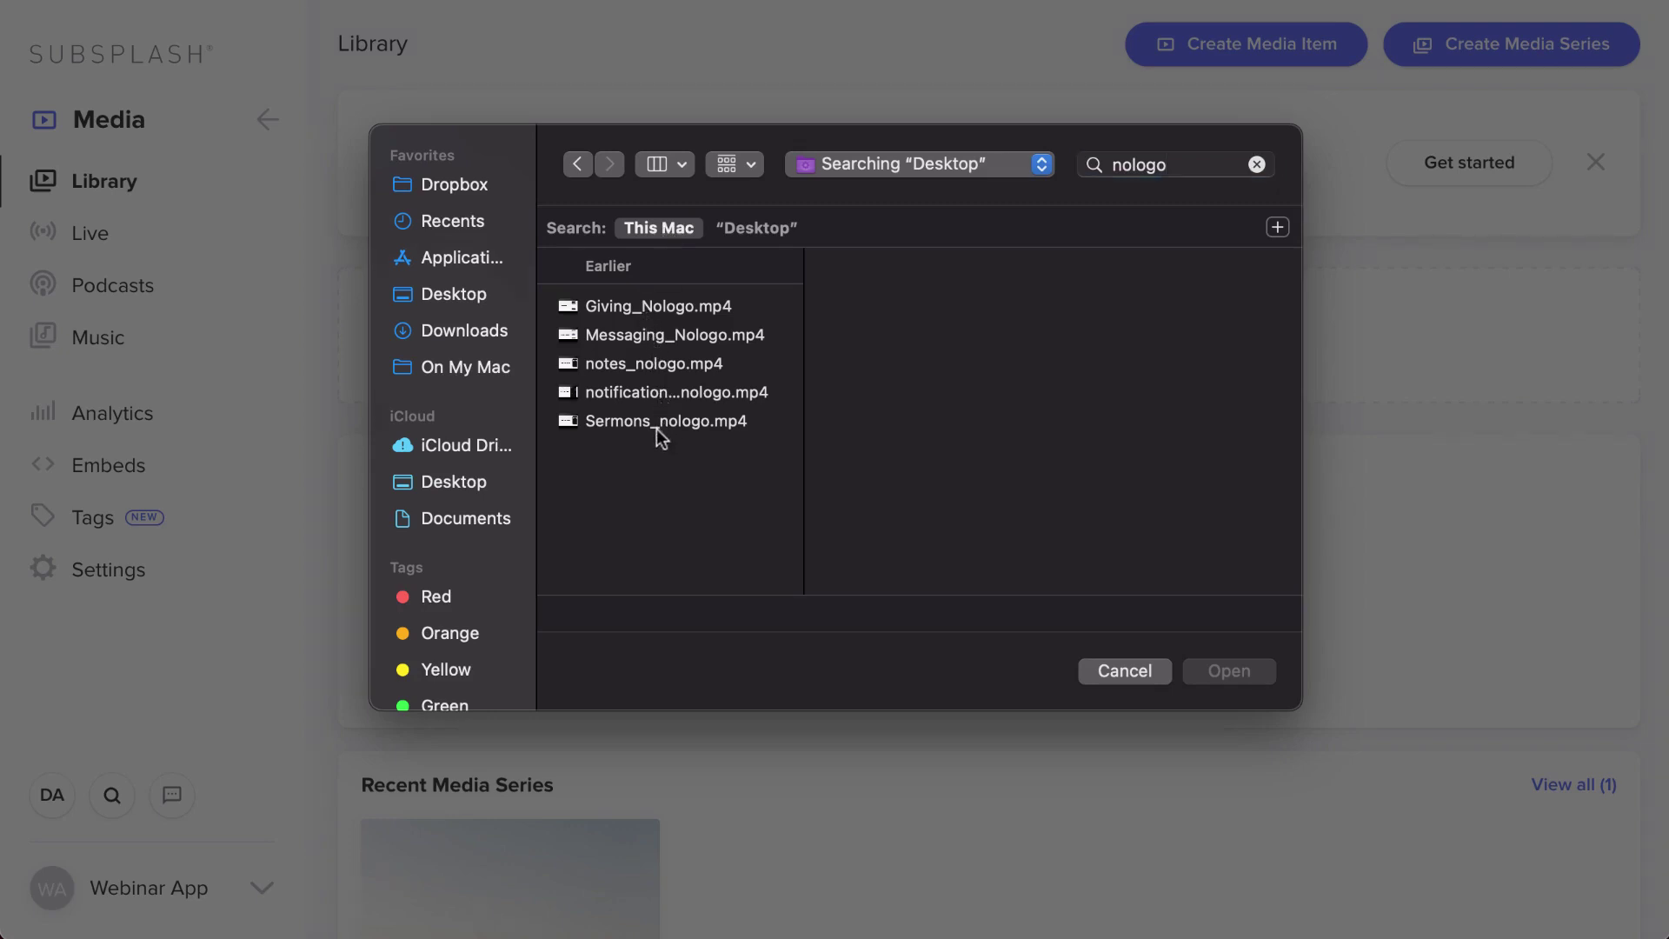
click(1203, 670)
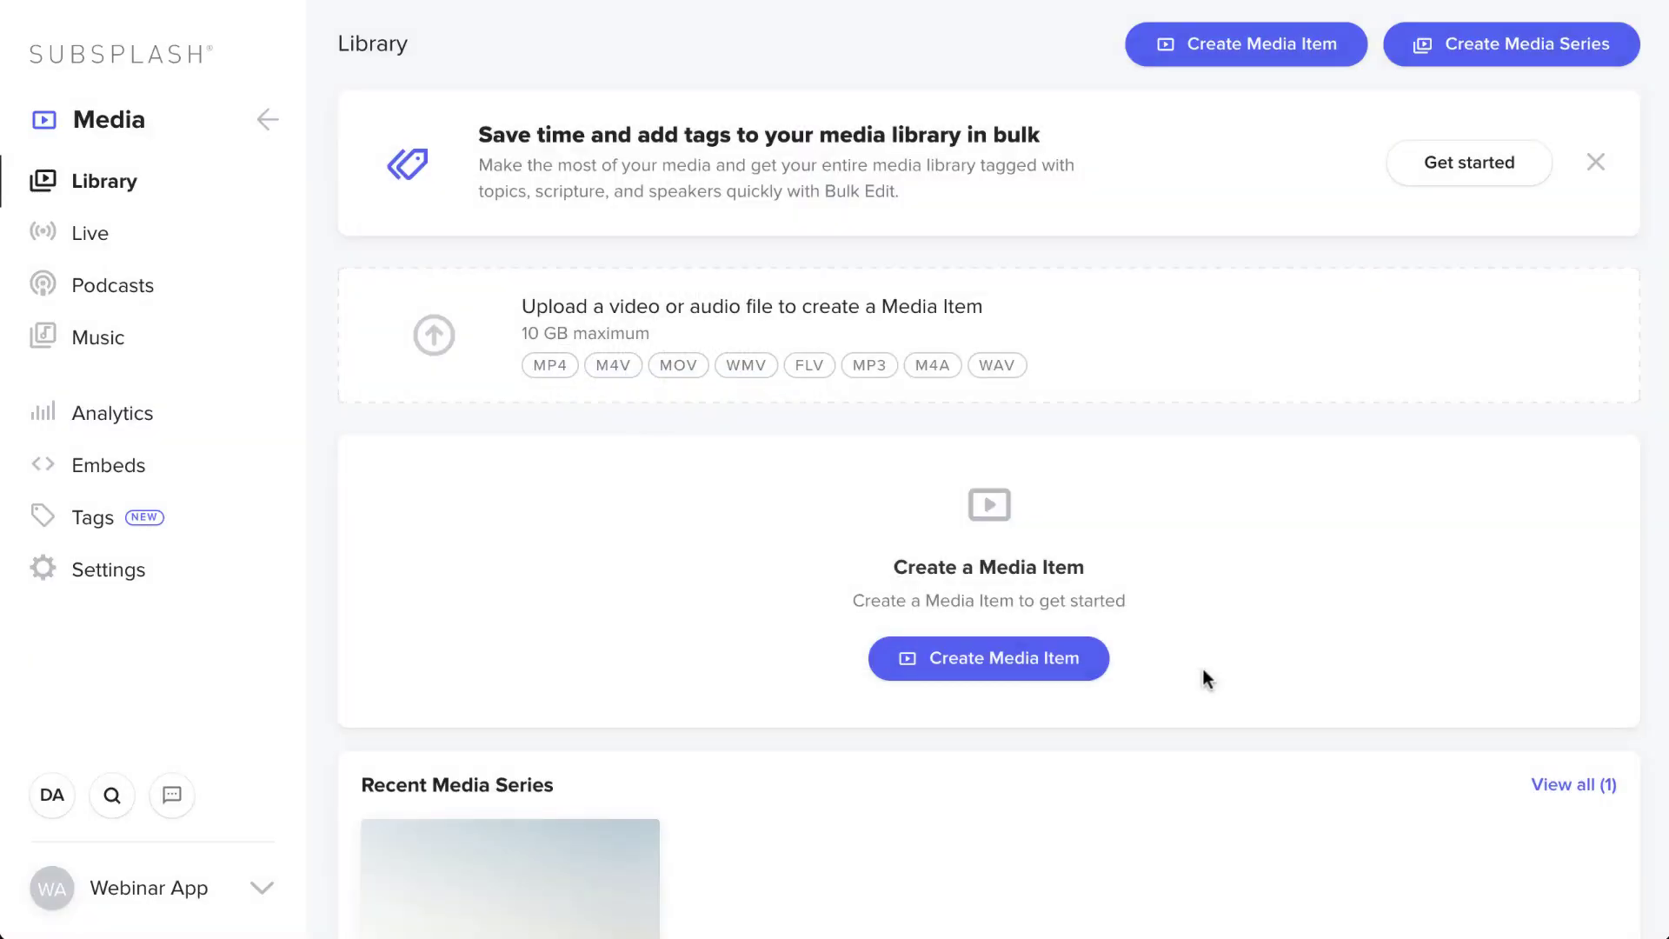
- Upload notifications_nologo.mp4 as well and collapse the Uploads panel
click(1353, 278)
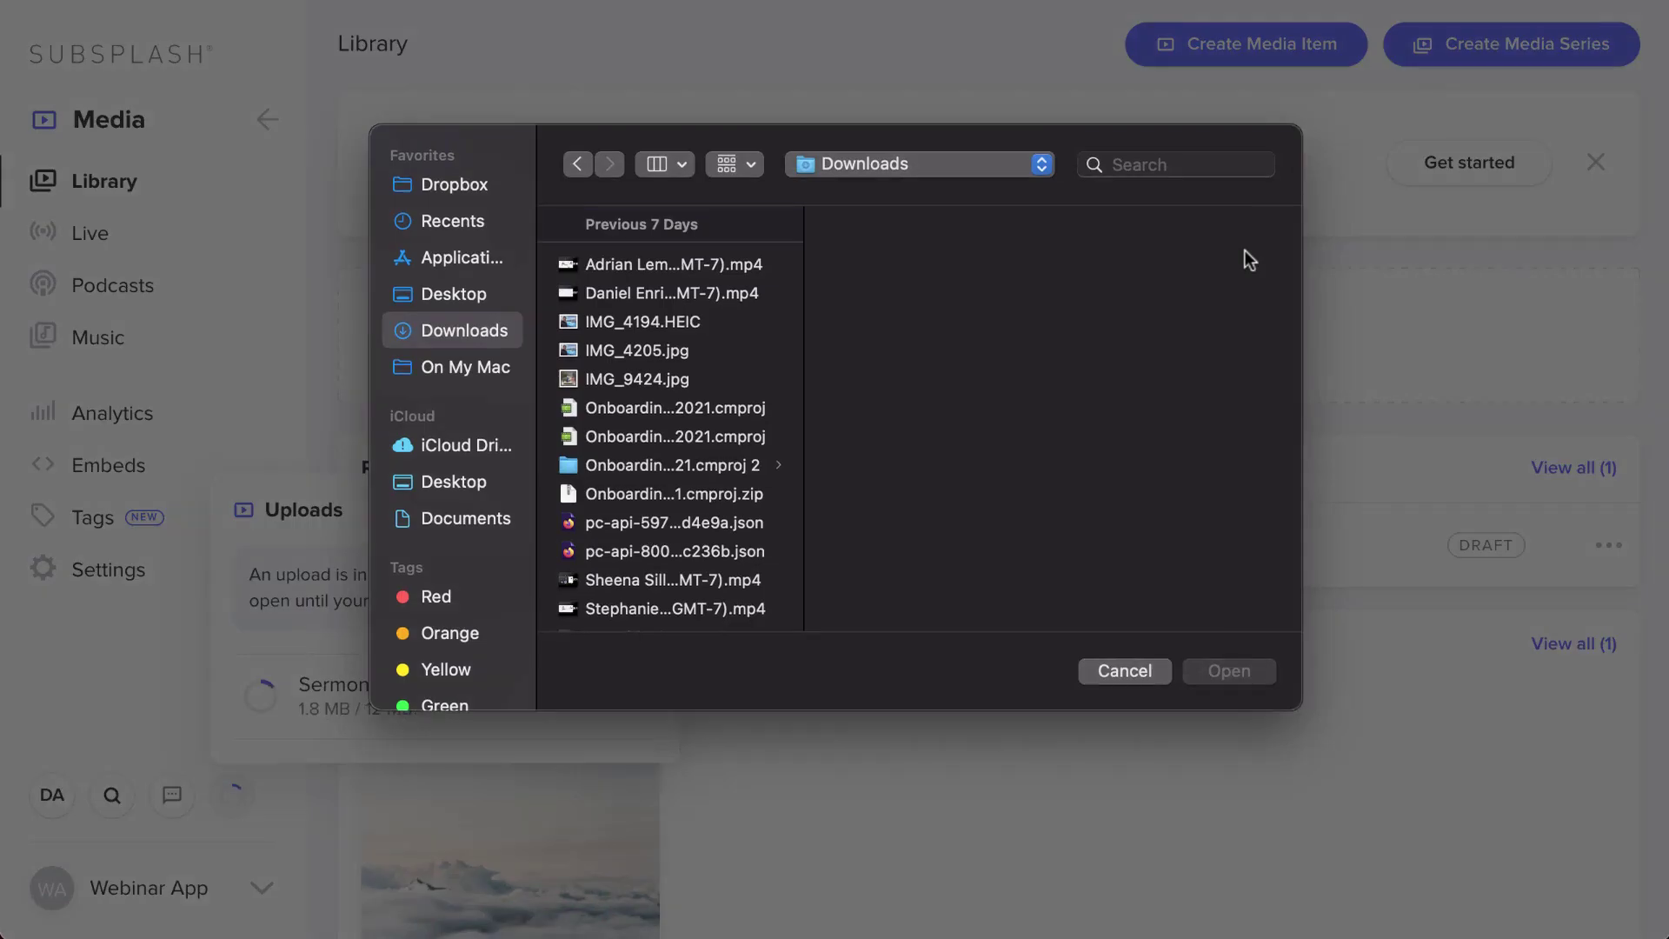
click(1218, 167)
text(nolo)
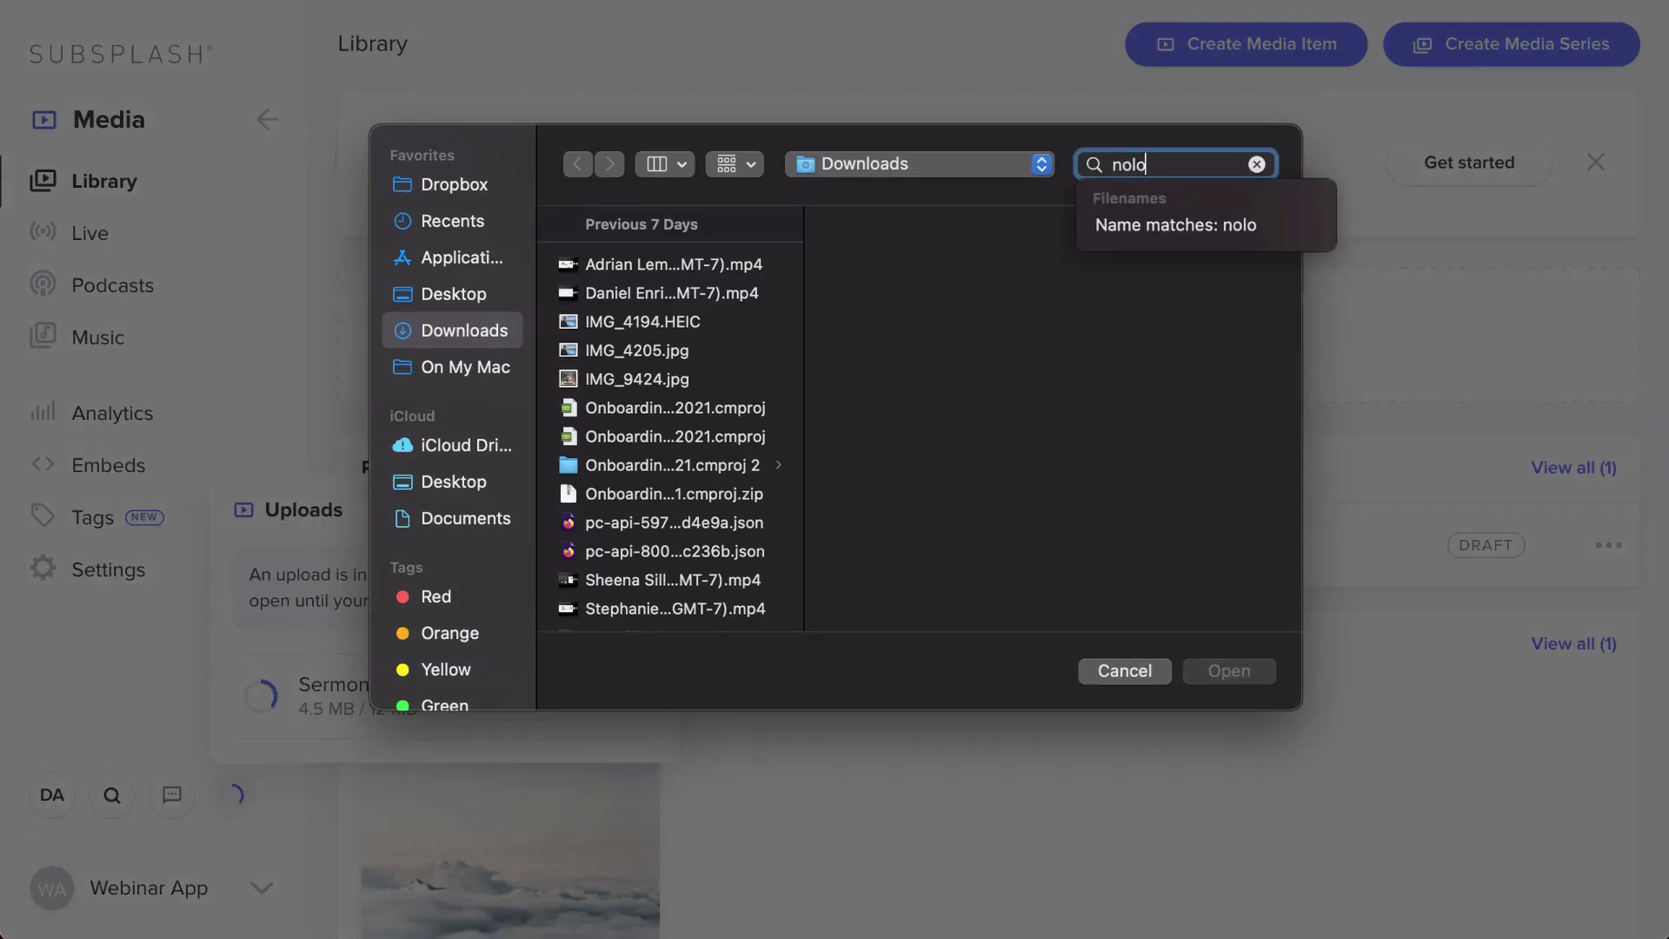
click(654, 394)
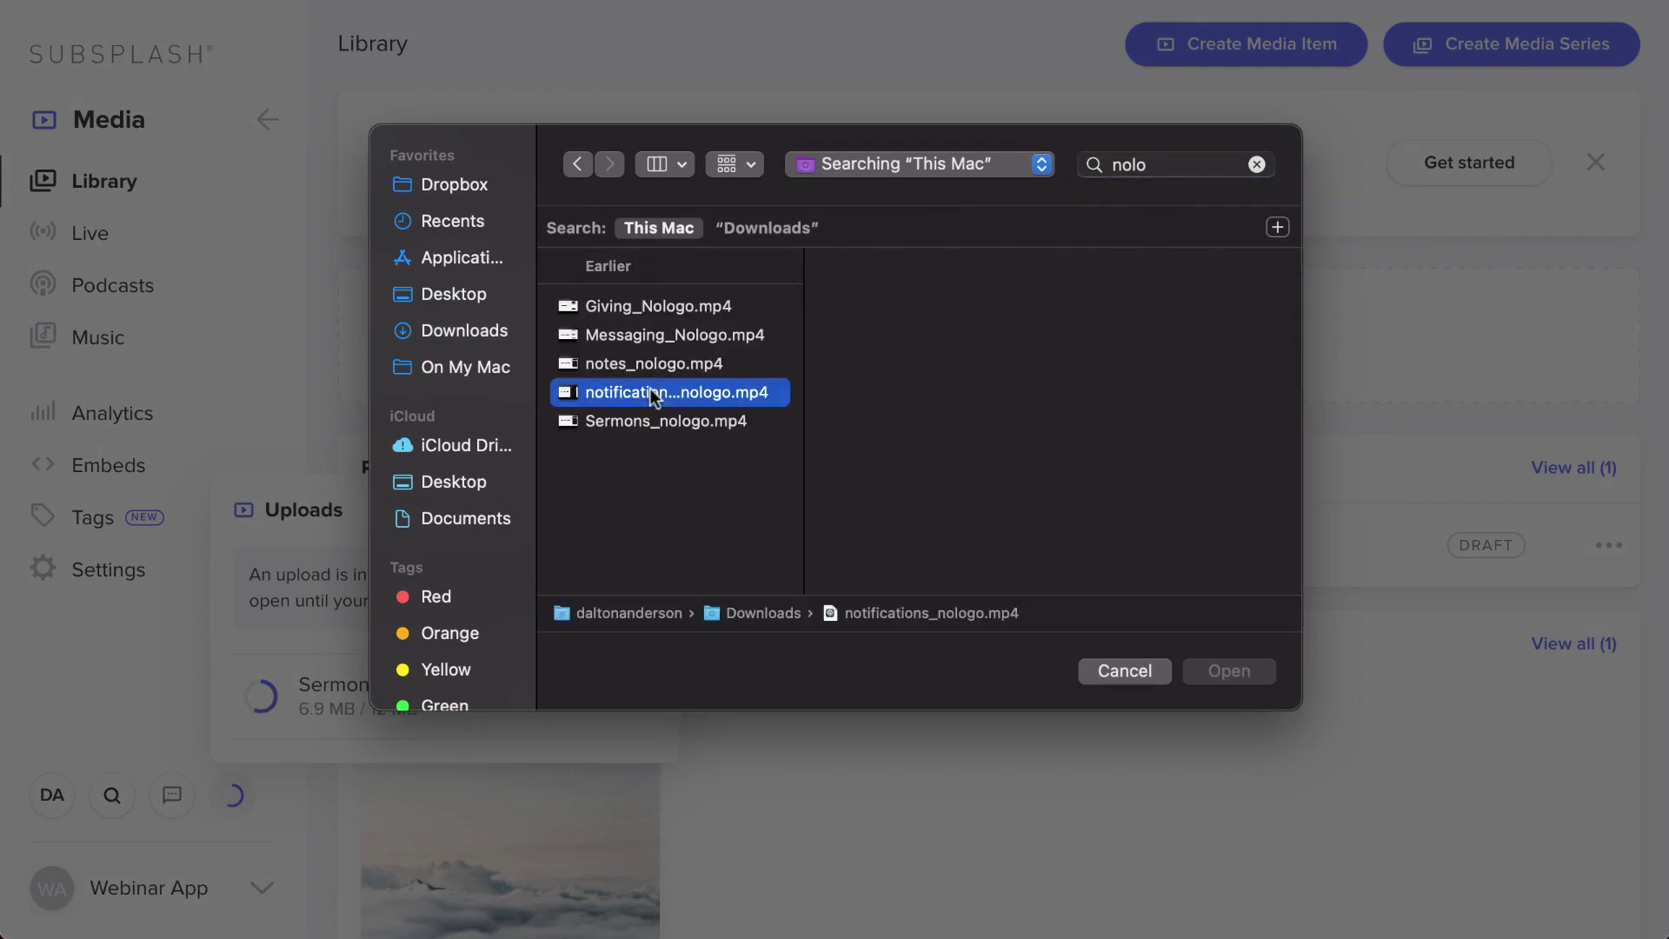
click(1228, 671)
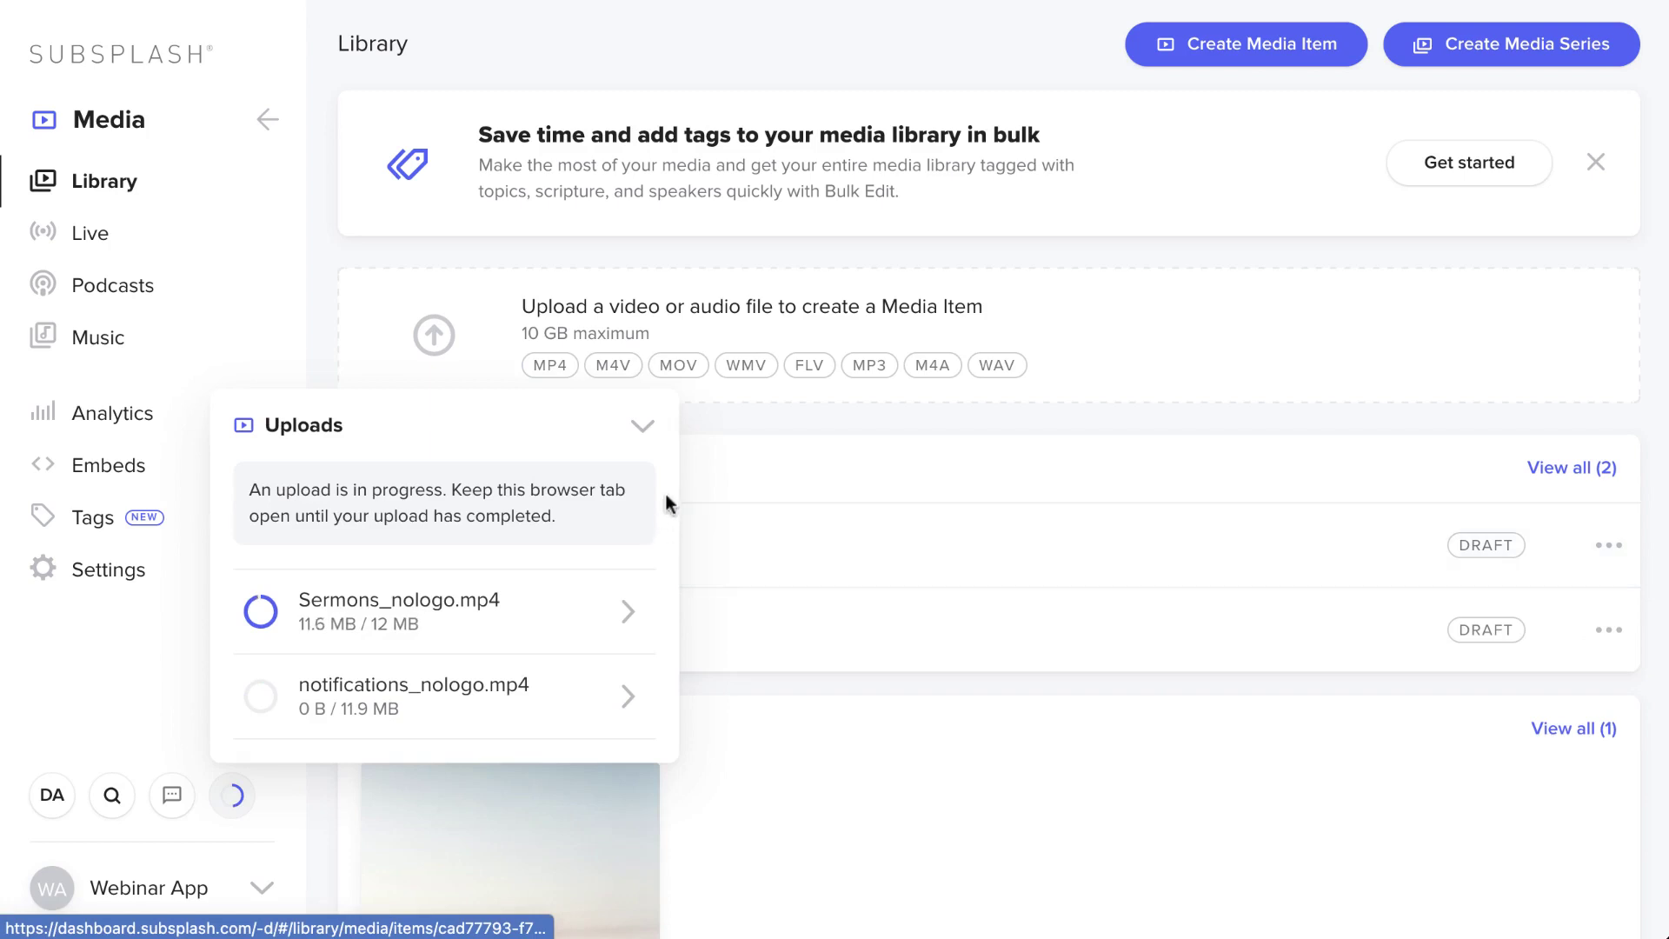
click(643, 425)
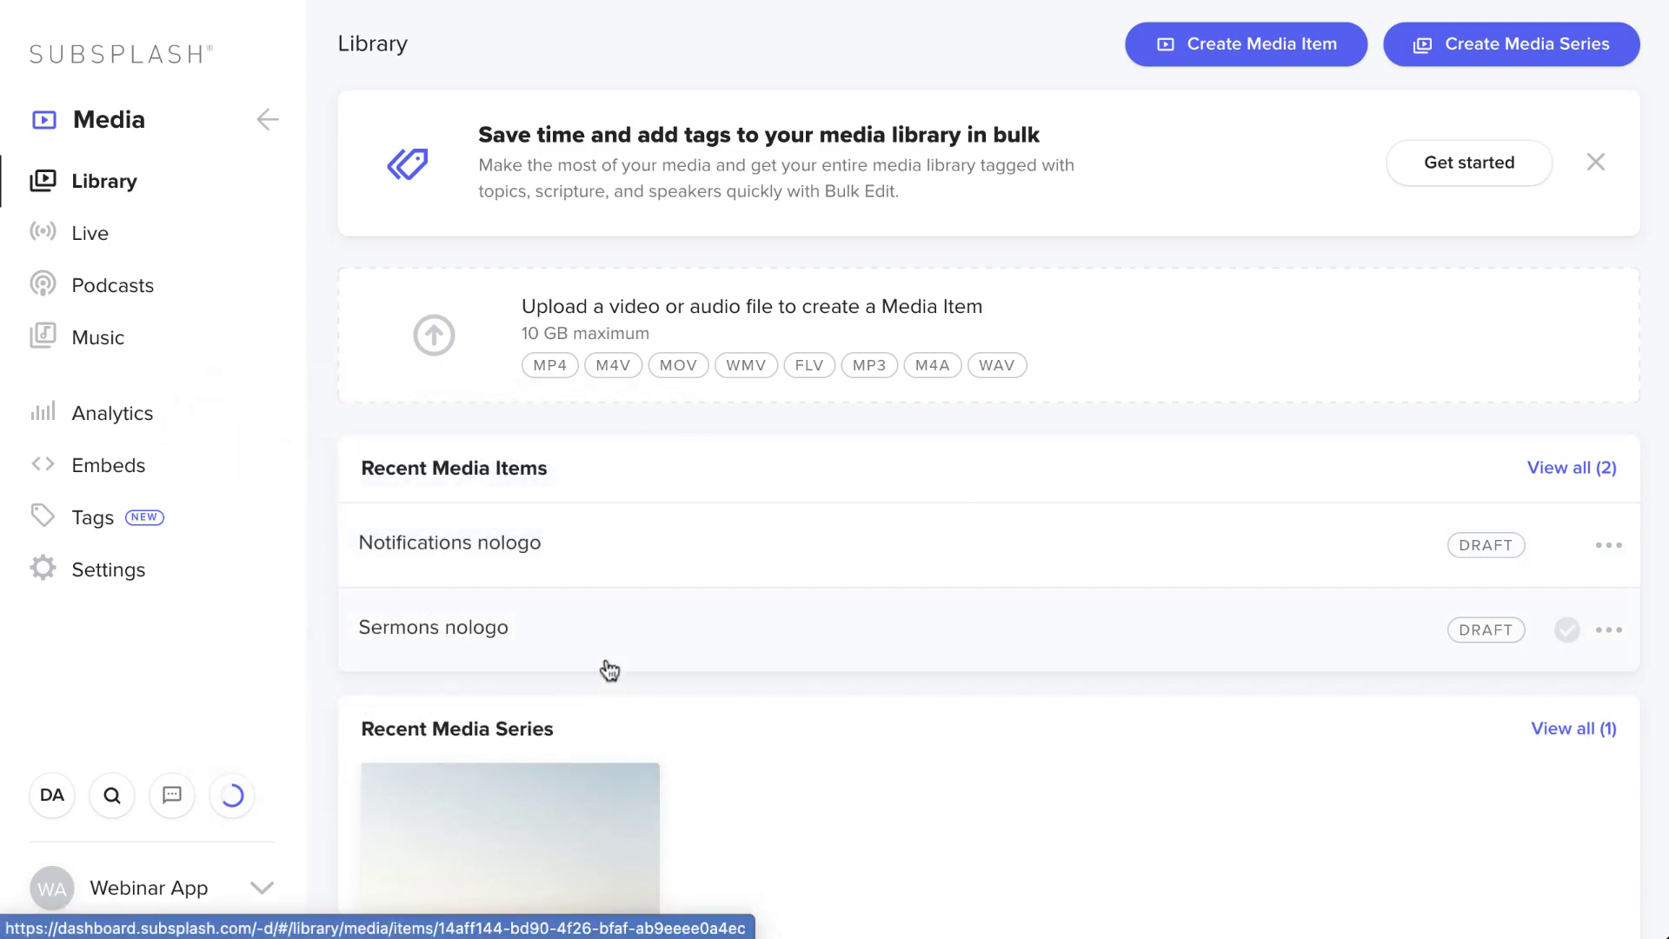
- Open the Notifications nologo item and retitle it 'John Chapter 1'
click(597, 559)
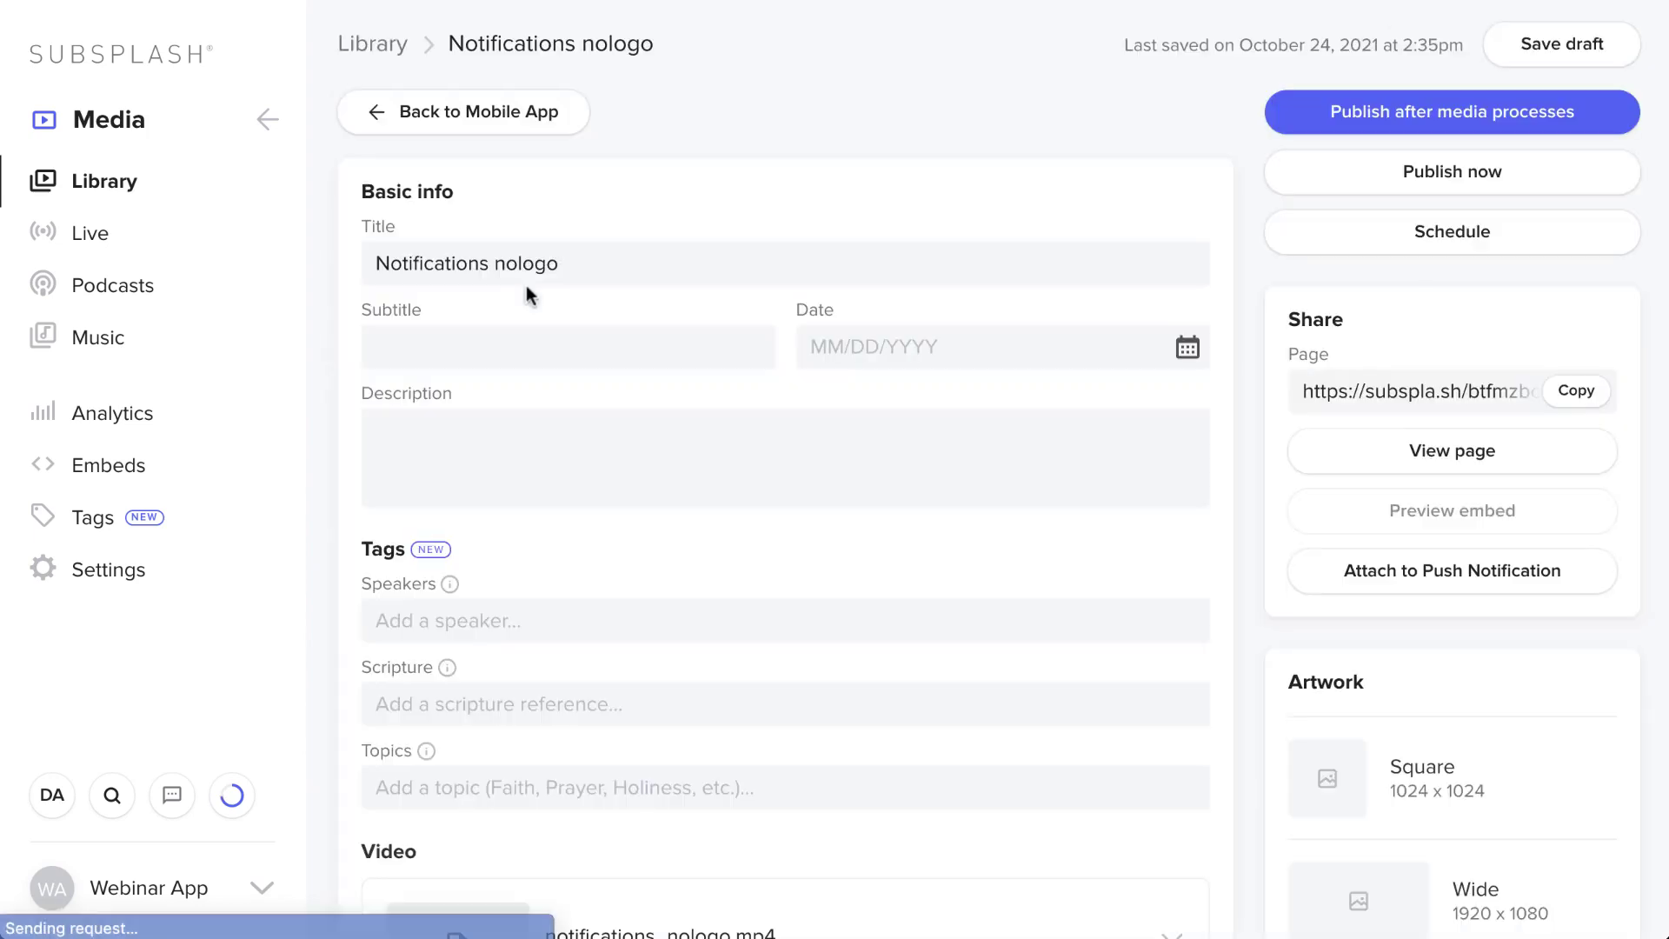
triple_click(592, 264)
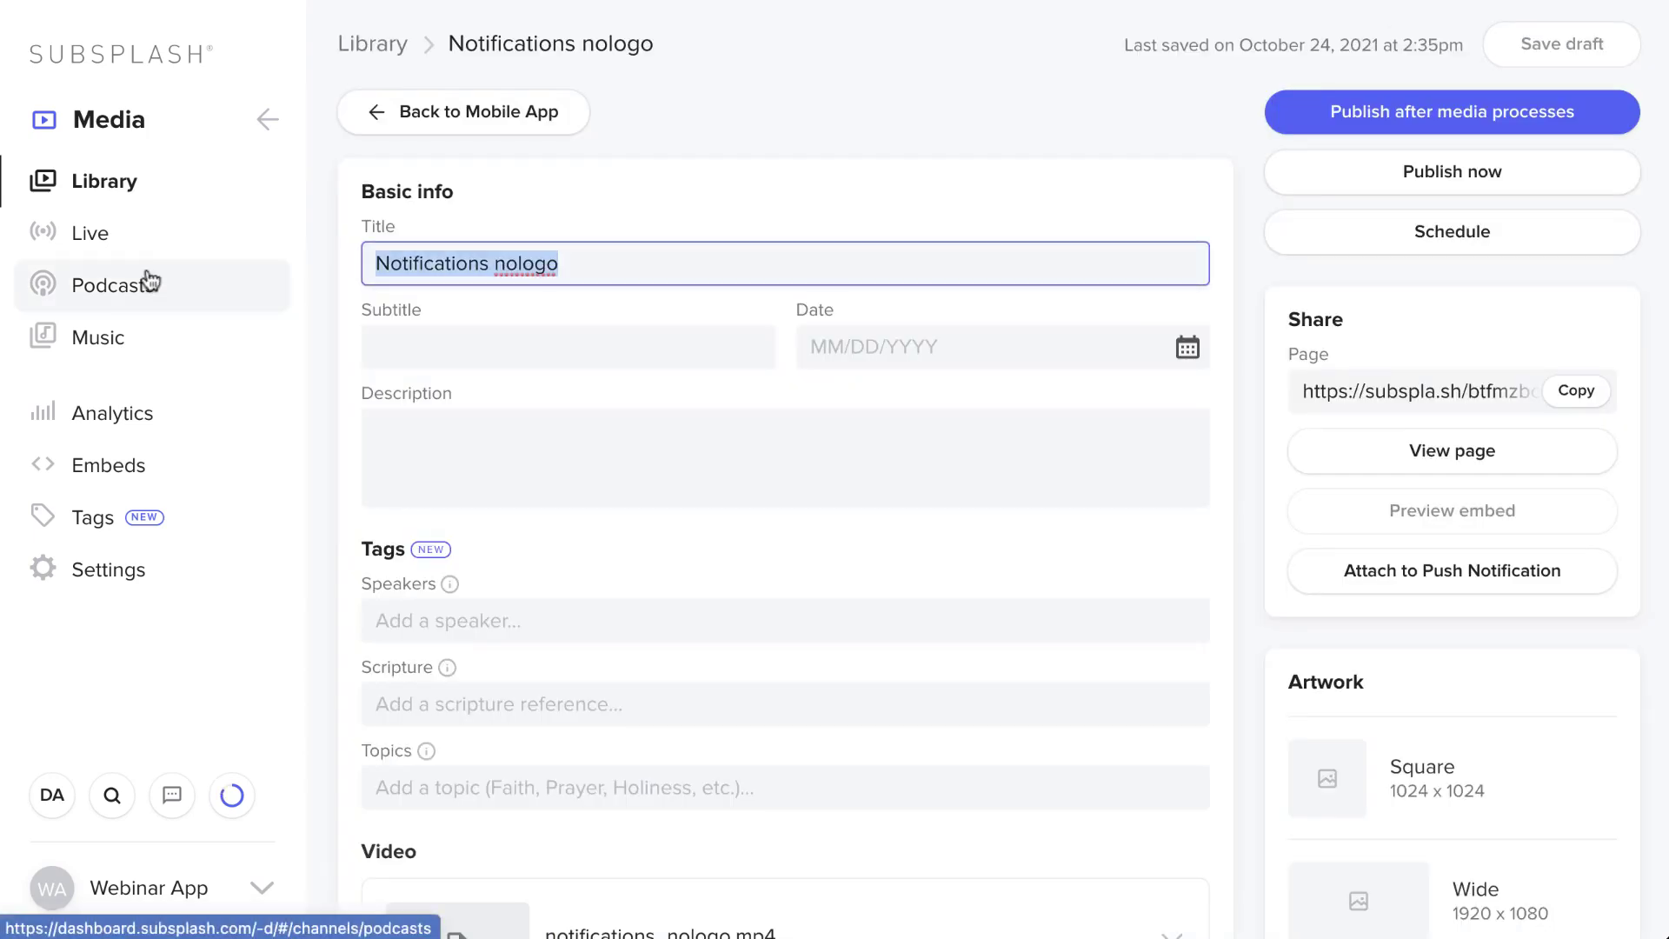
text(Ho to)
key(BackSpace)
key(BackSpace)
key(BackSpace)
key(BackSpace)
key(BackSpace)
text(John)
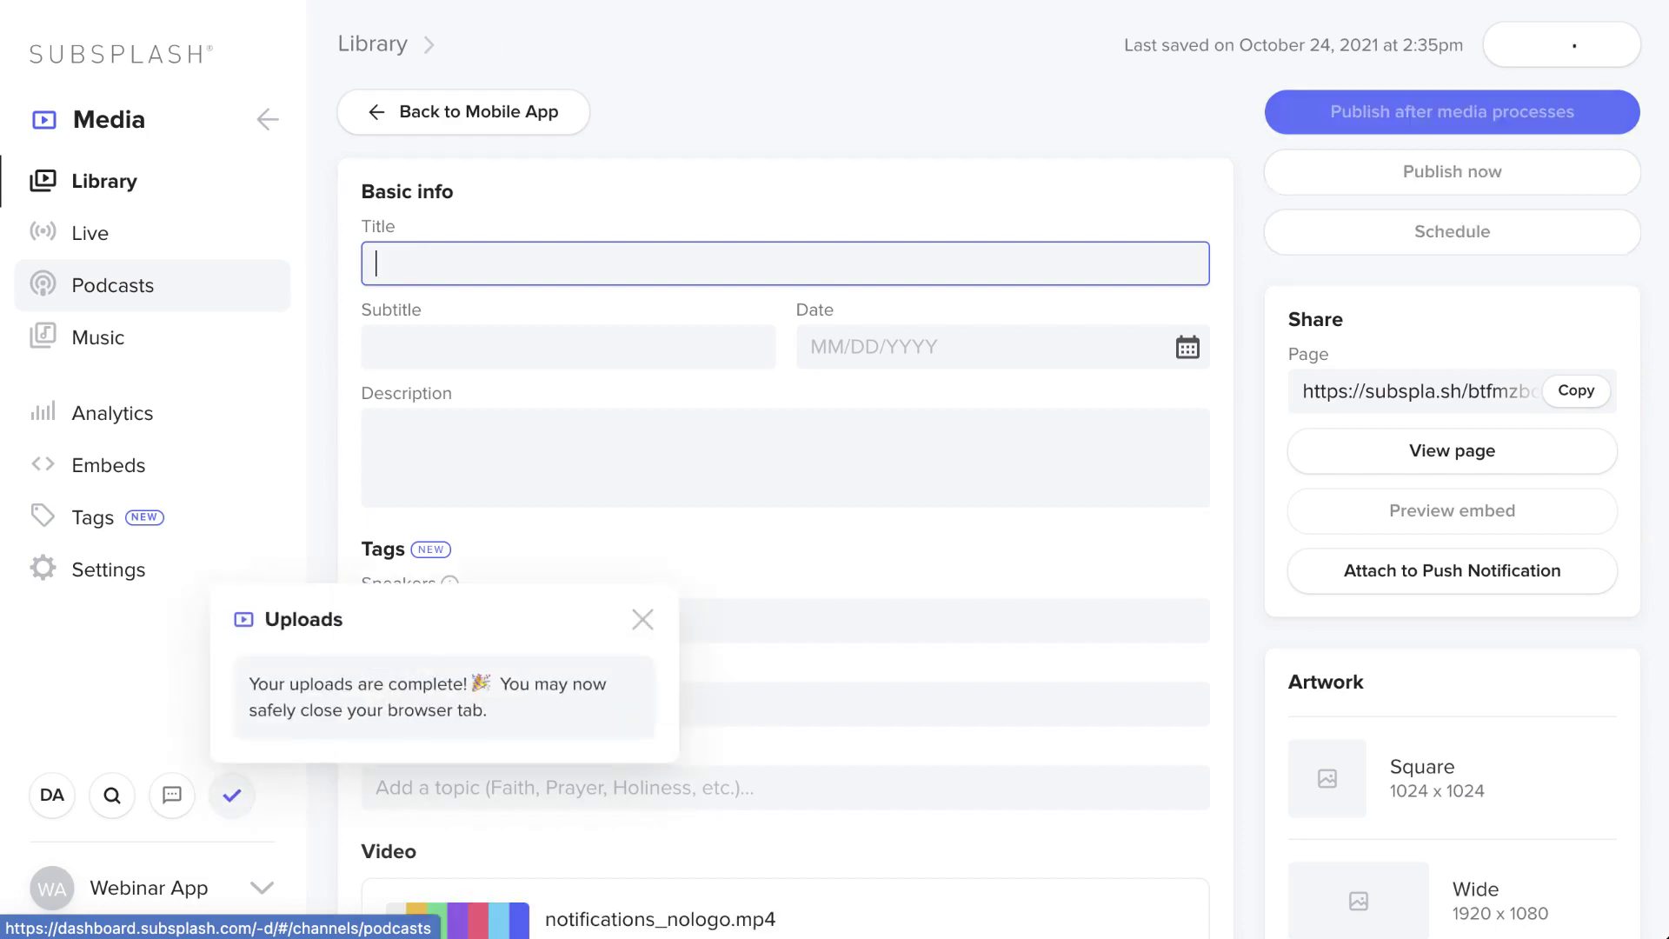
text( C)
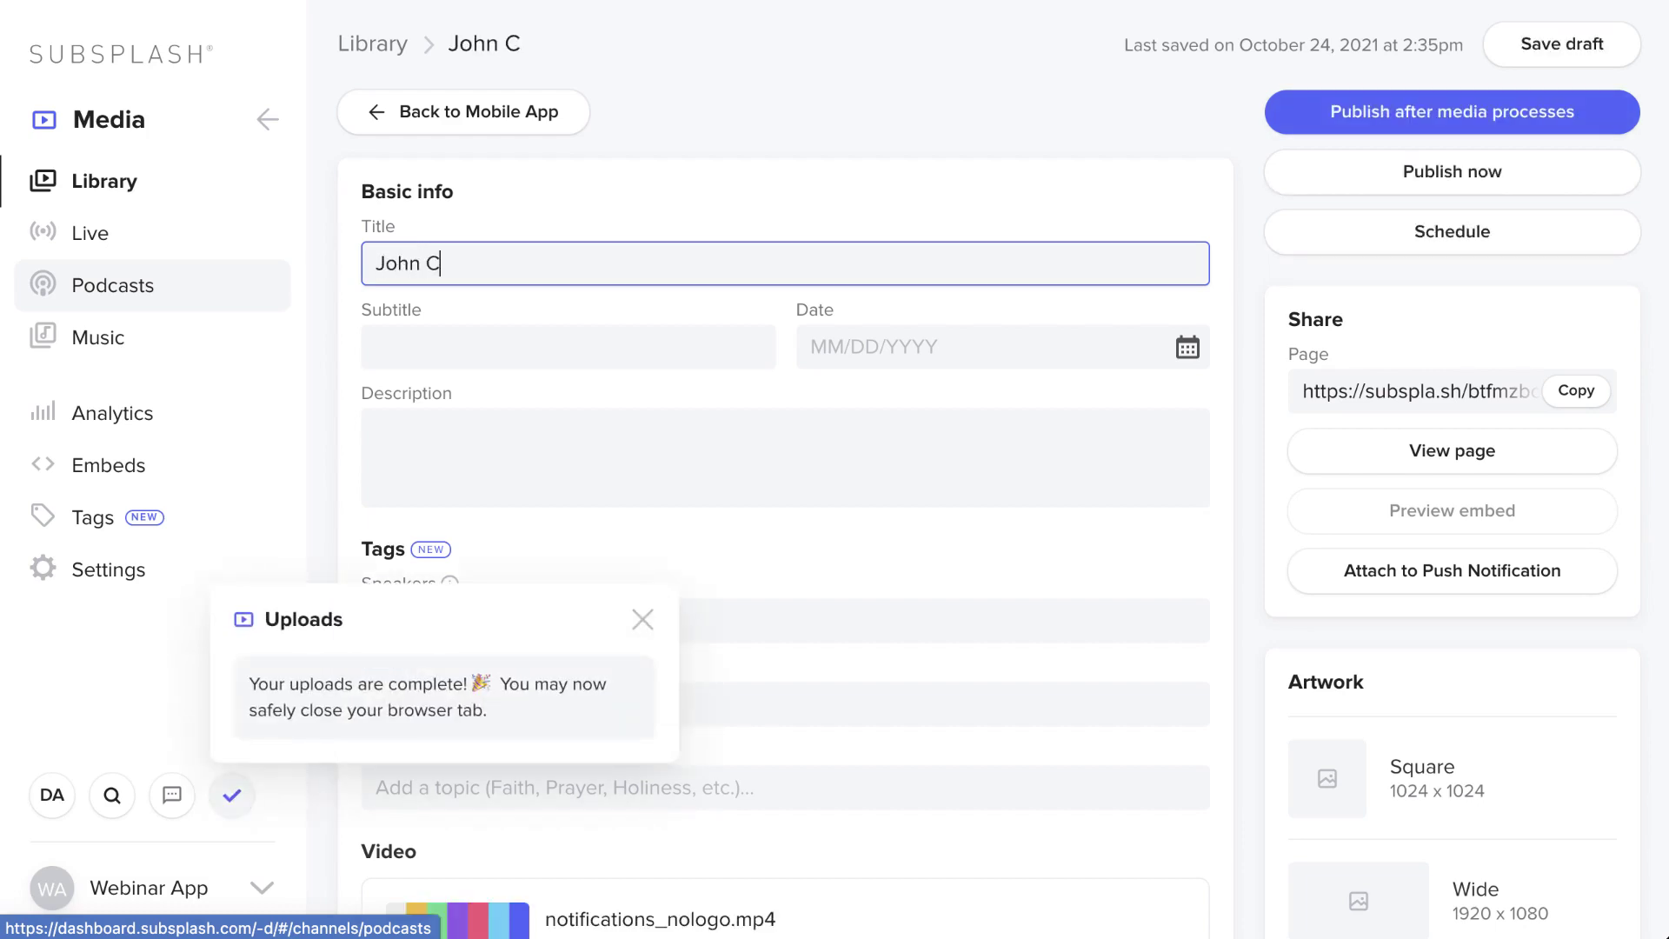
text(hapter 1)
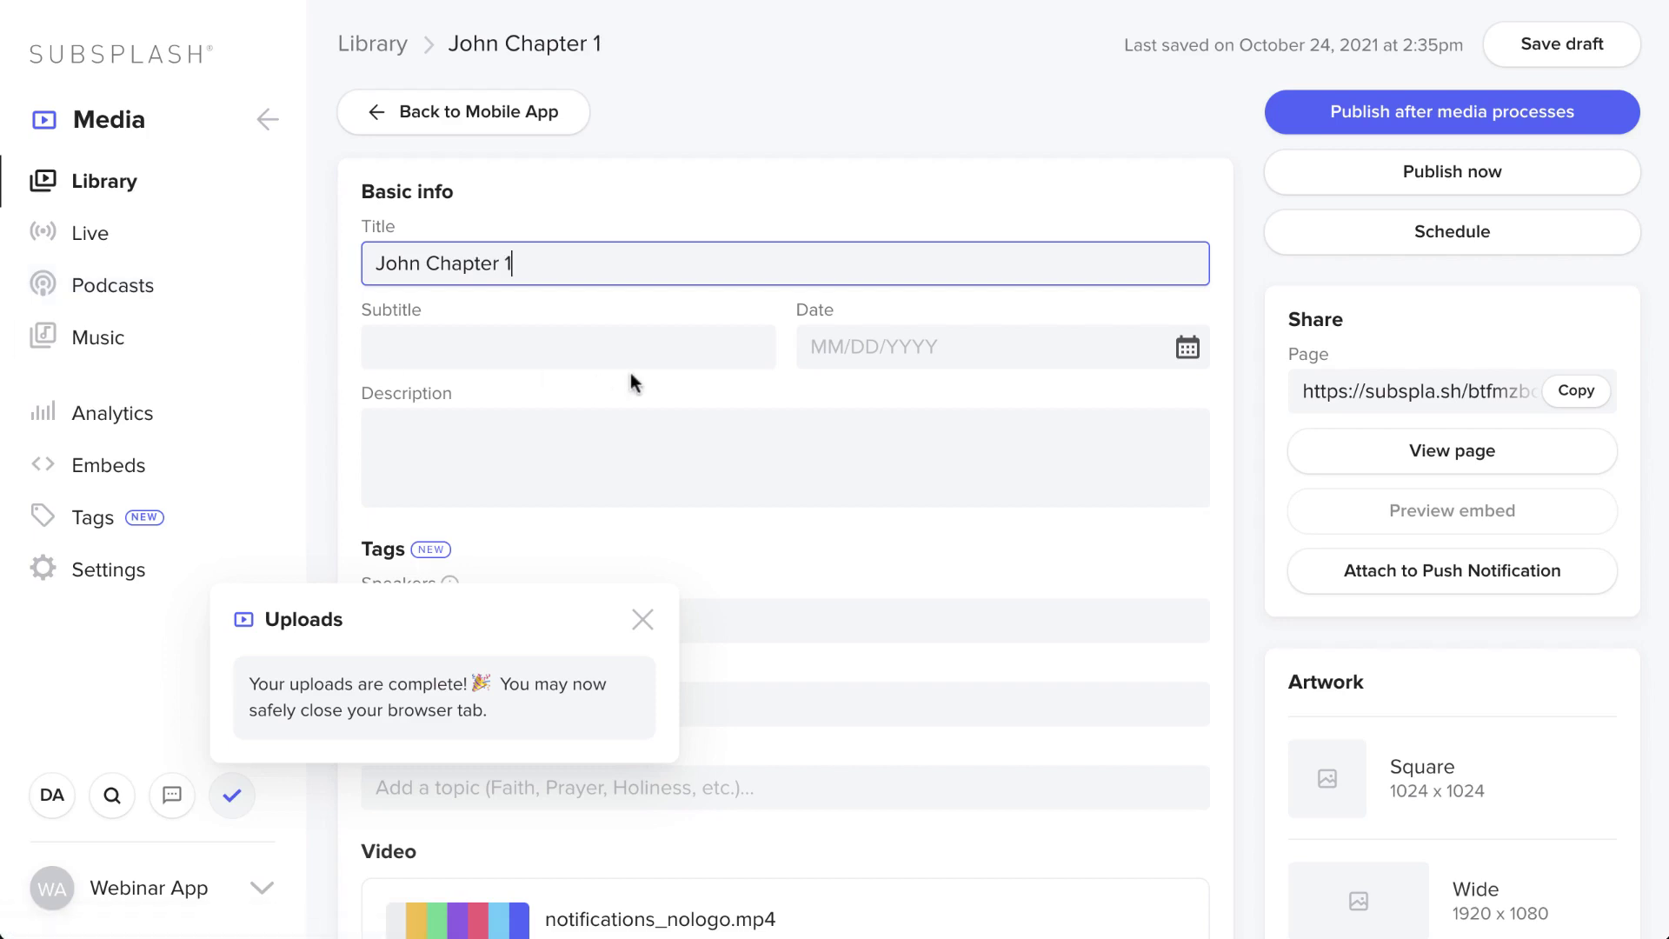
- Add the description 'our new sermon on john' and set the date to October 24, 2021
click(646, 438)
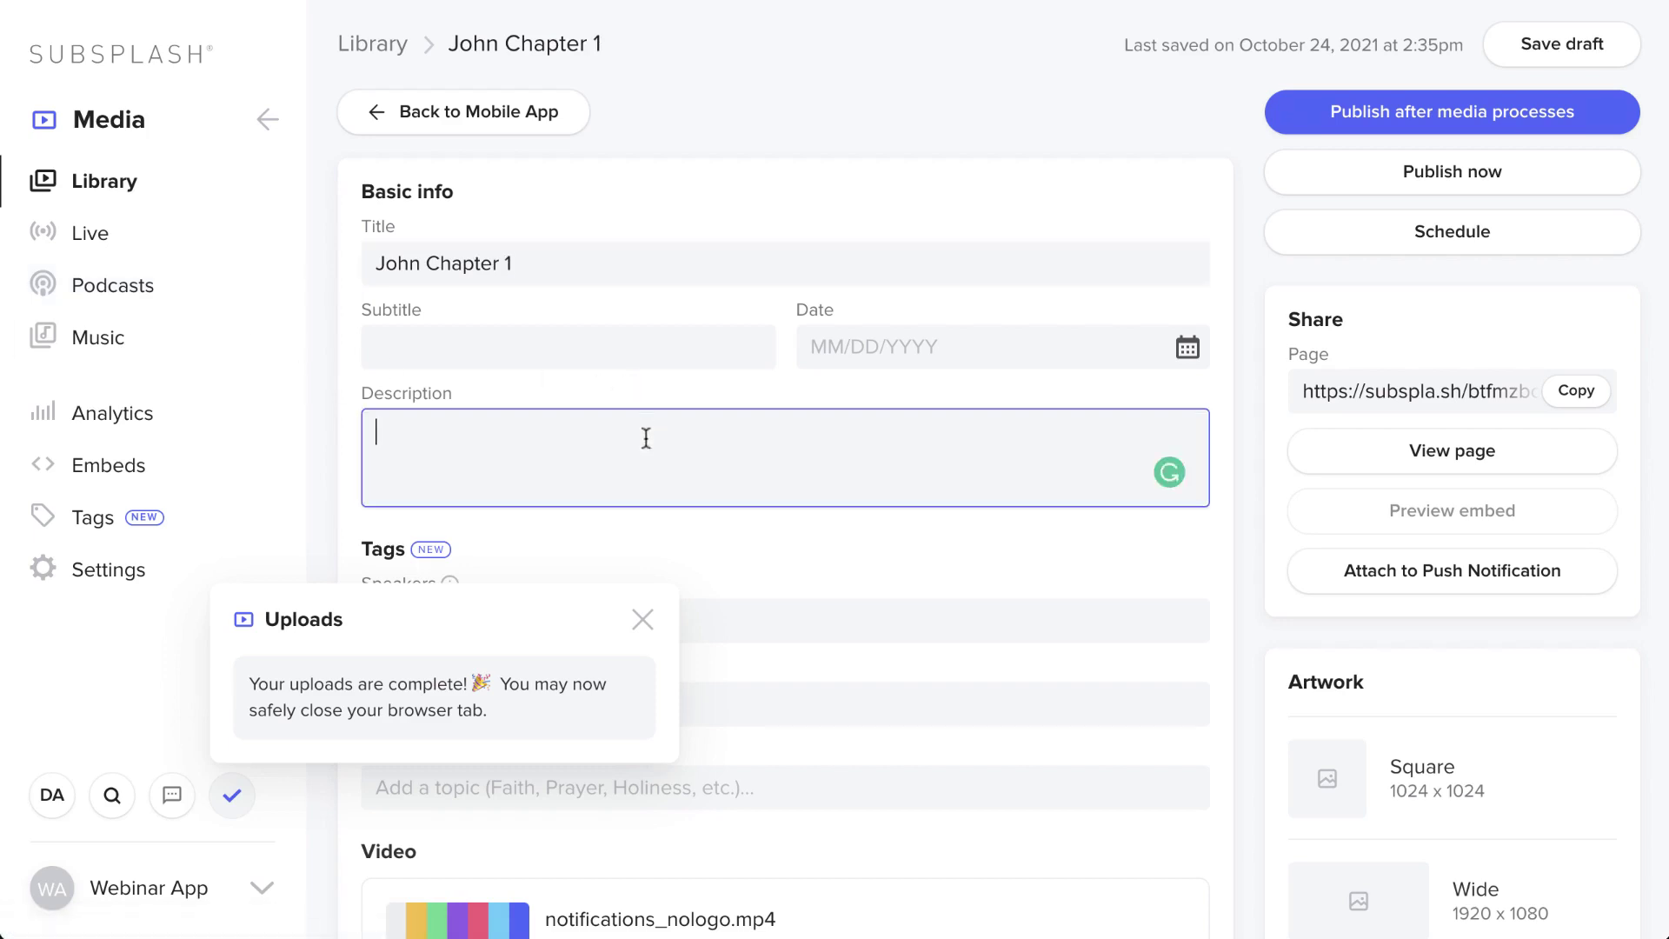
text(our new sermon on john)
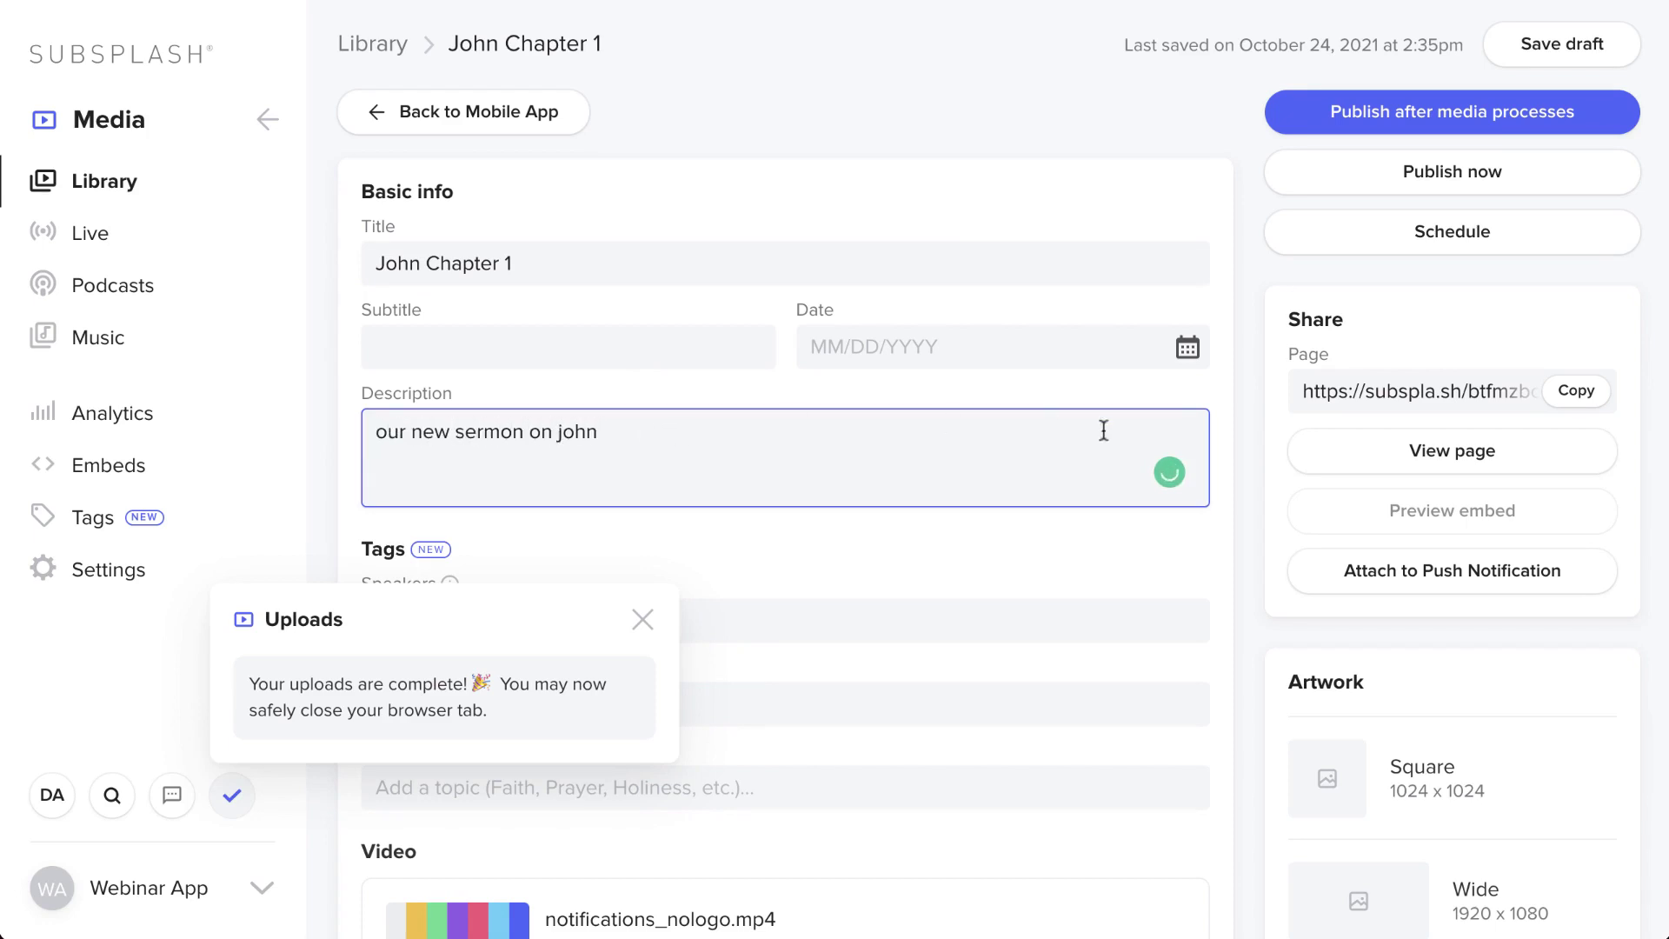
click(1104, 346)
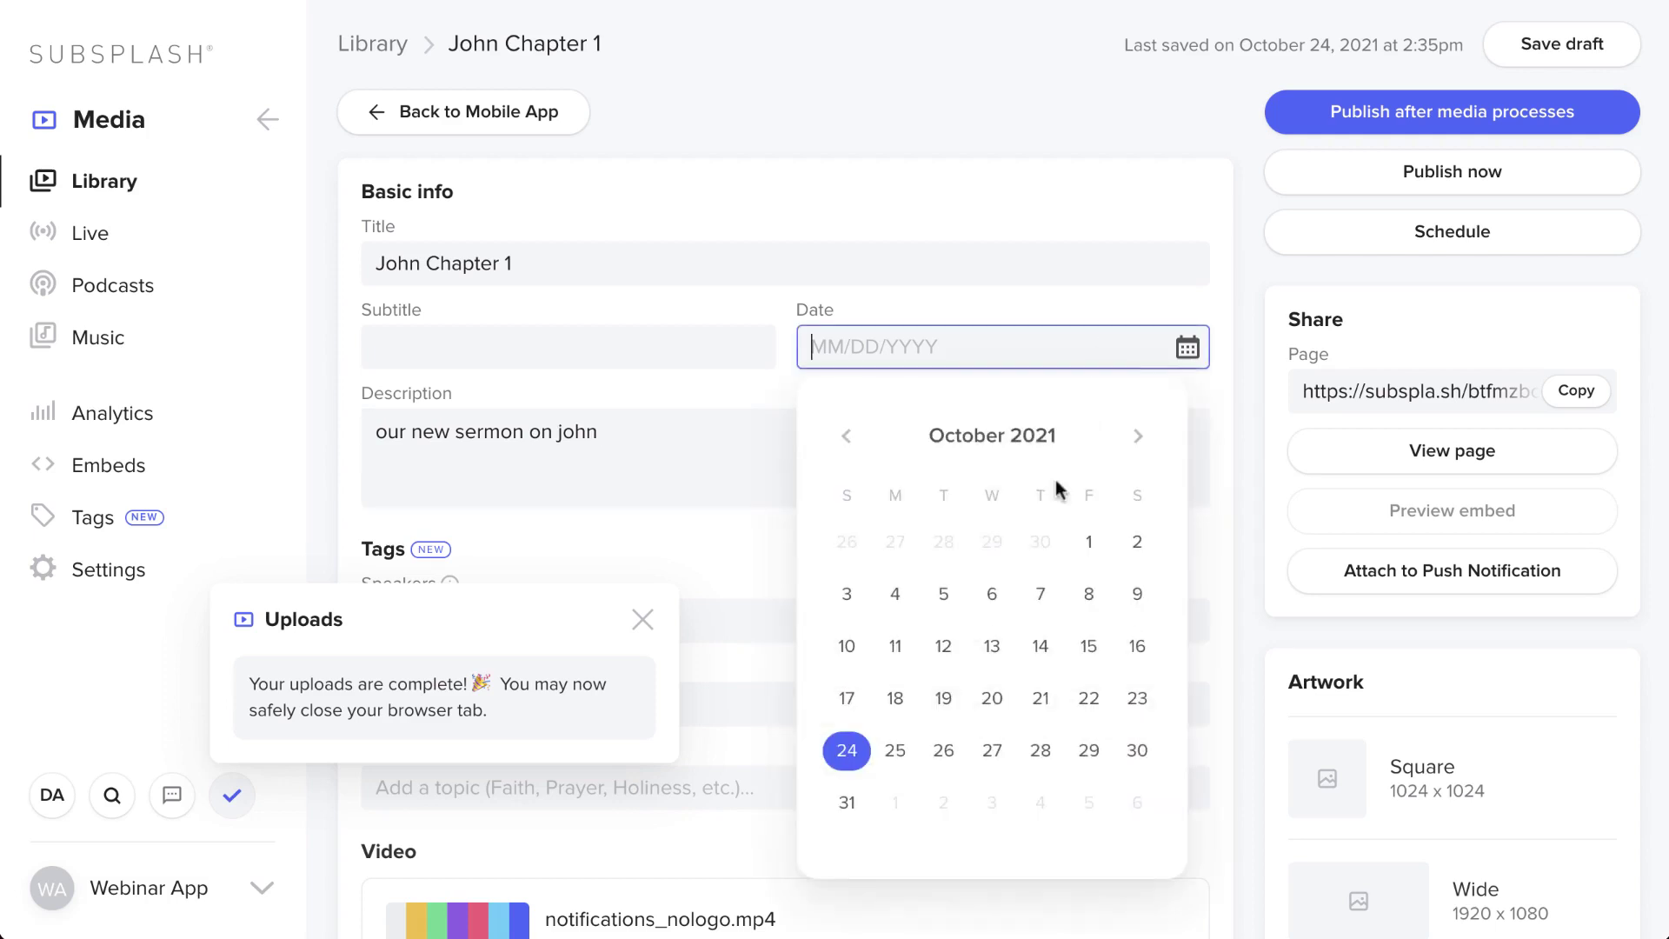
click(847, 751)
- Add the speaker's name as a Speakers tag
scroll(905, 458, down, 4)
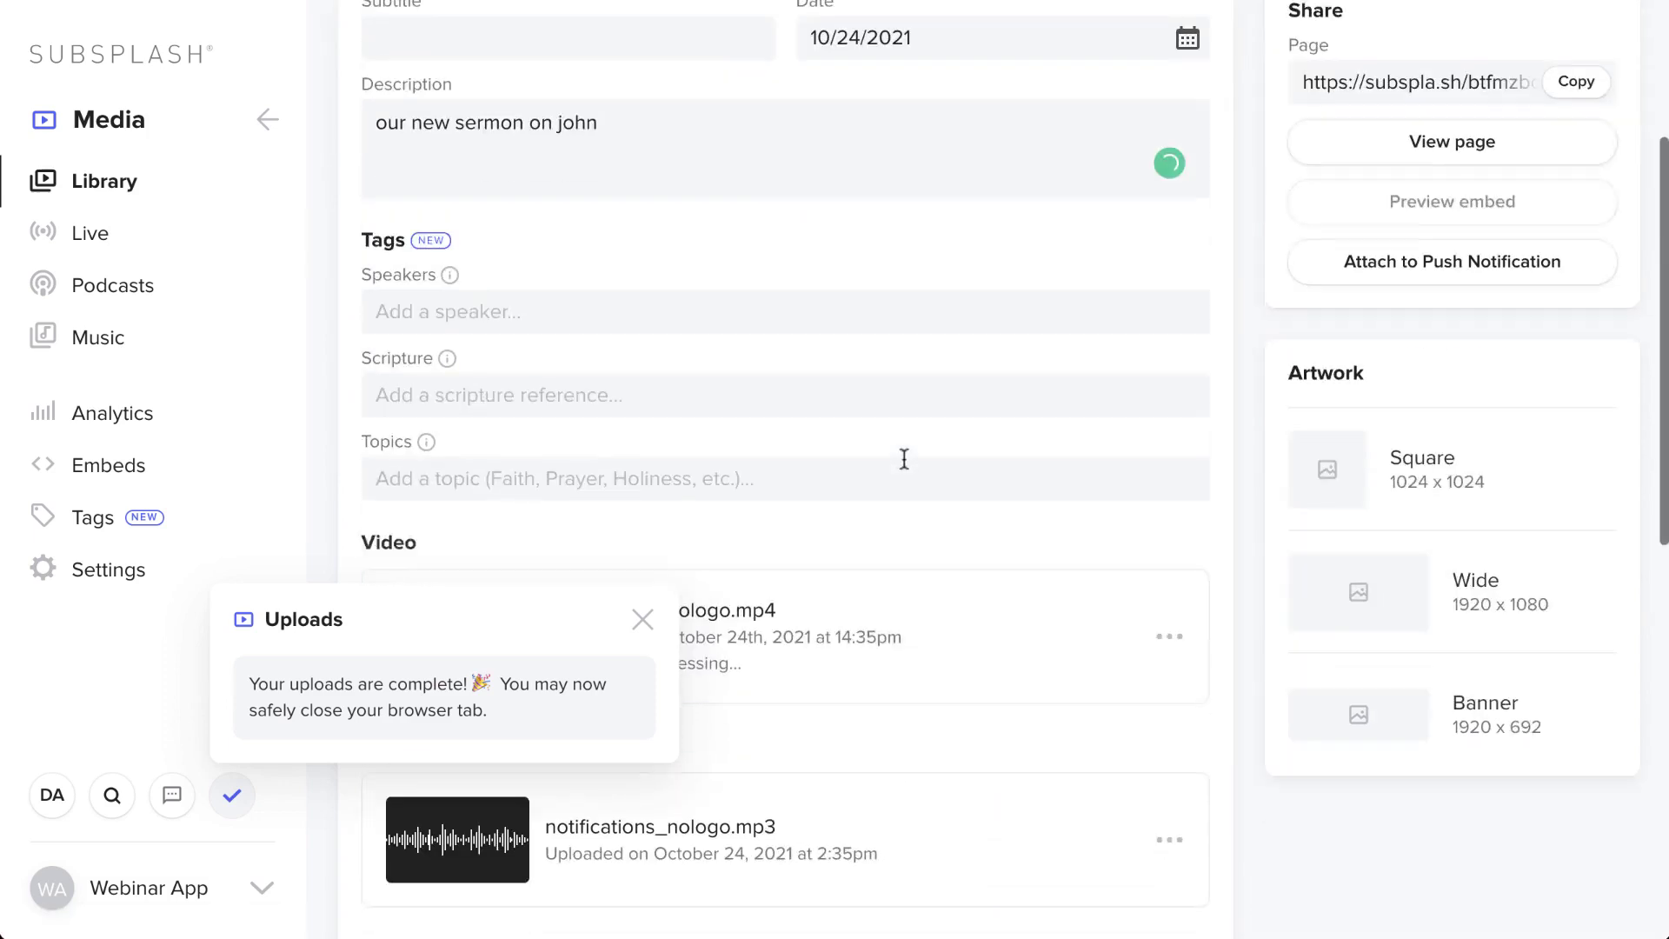
click(719, 285)
text(dalton)
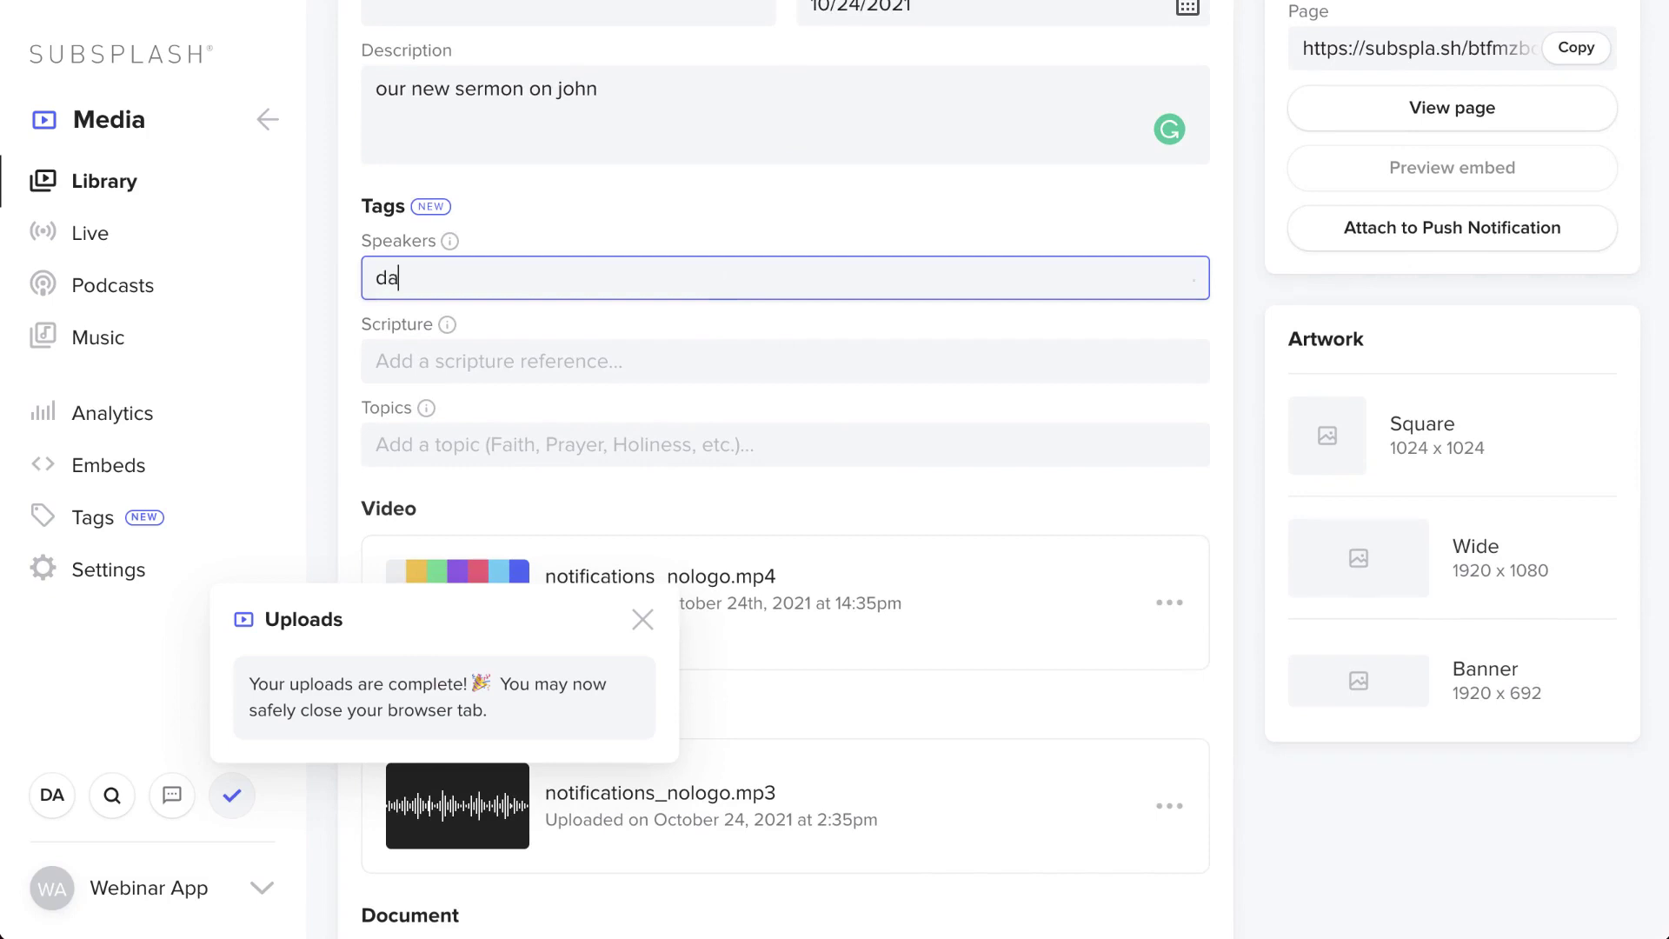
click(614, 356)
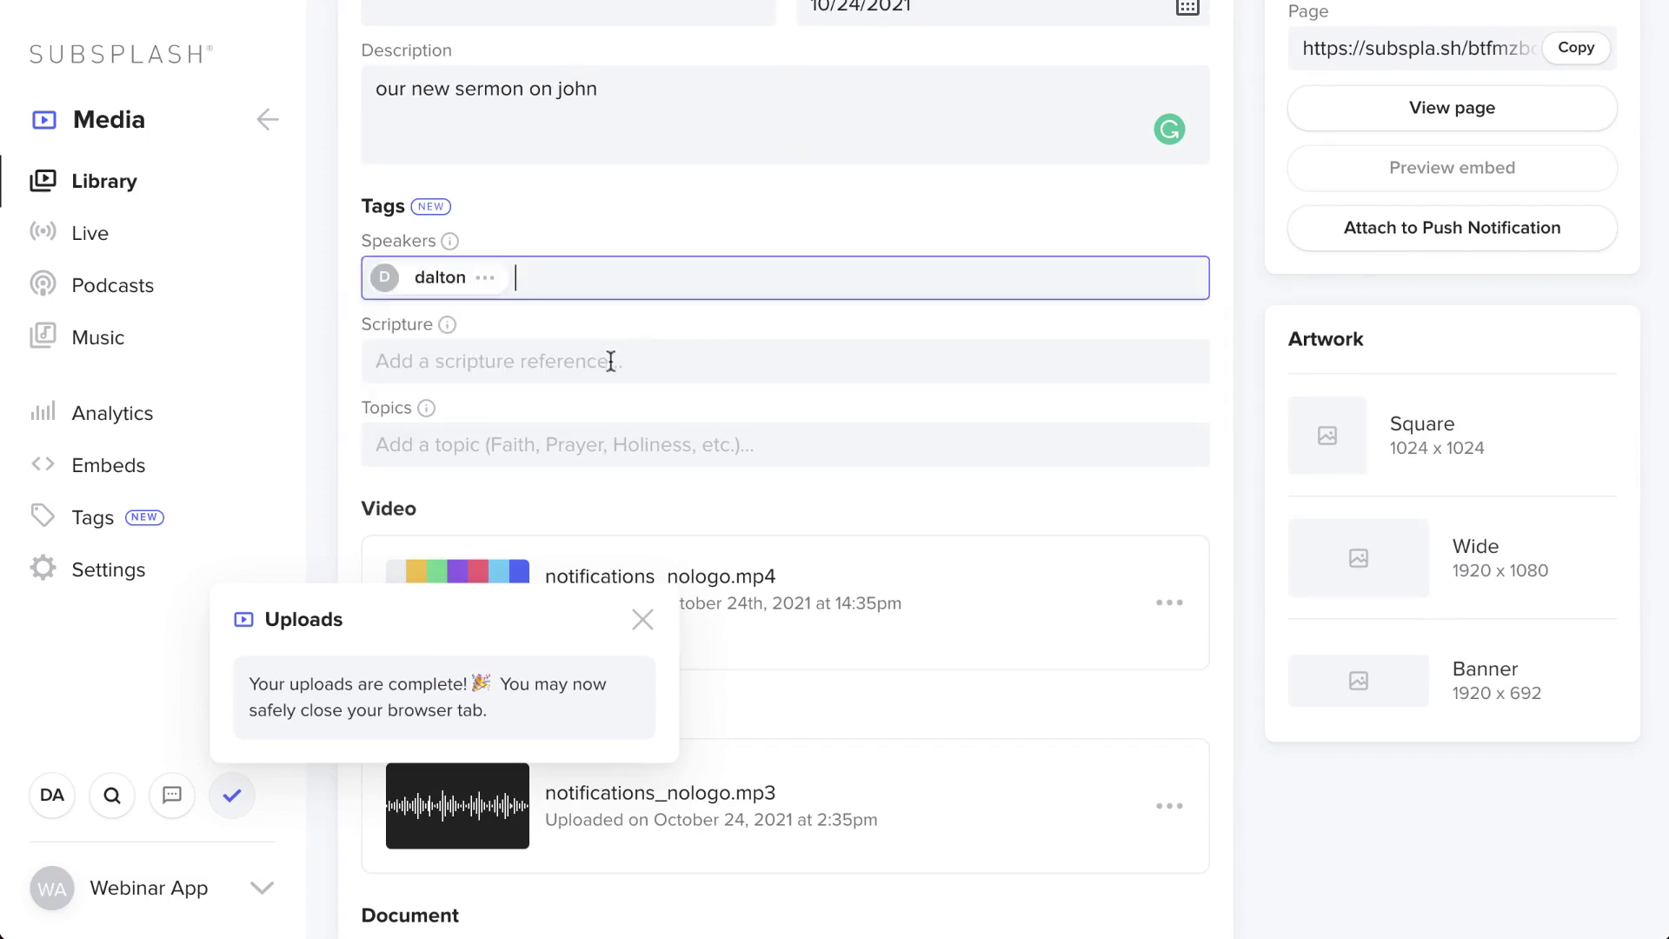
- Tag the item with the scripture reference John 1:1
click(611, 361)
scroll(593, 387, down, 3)
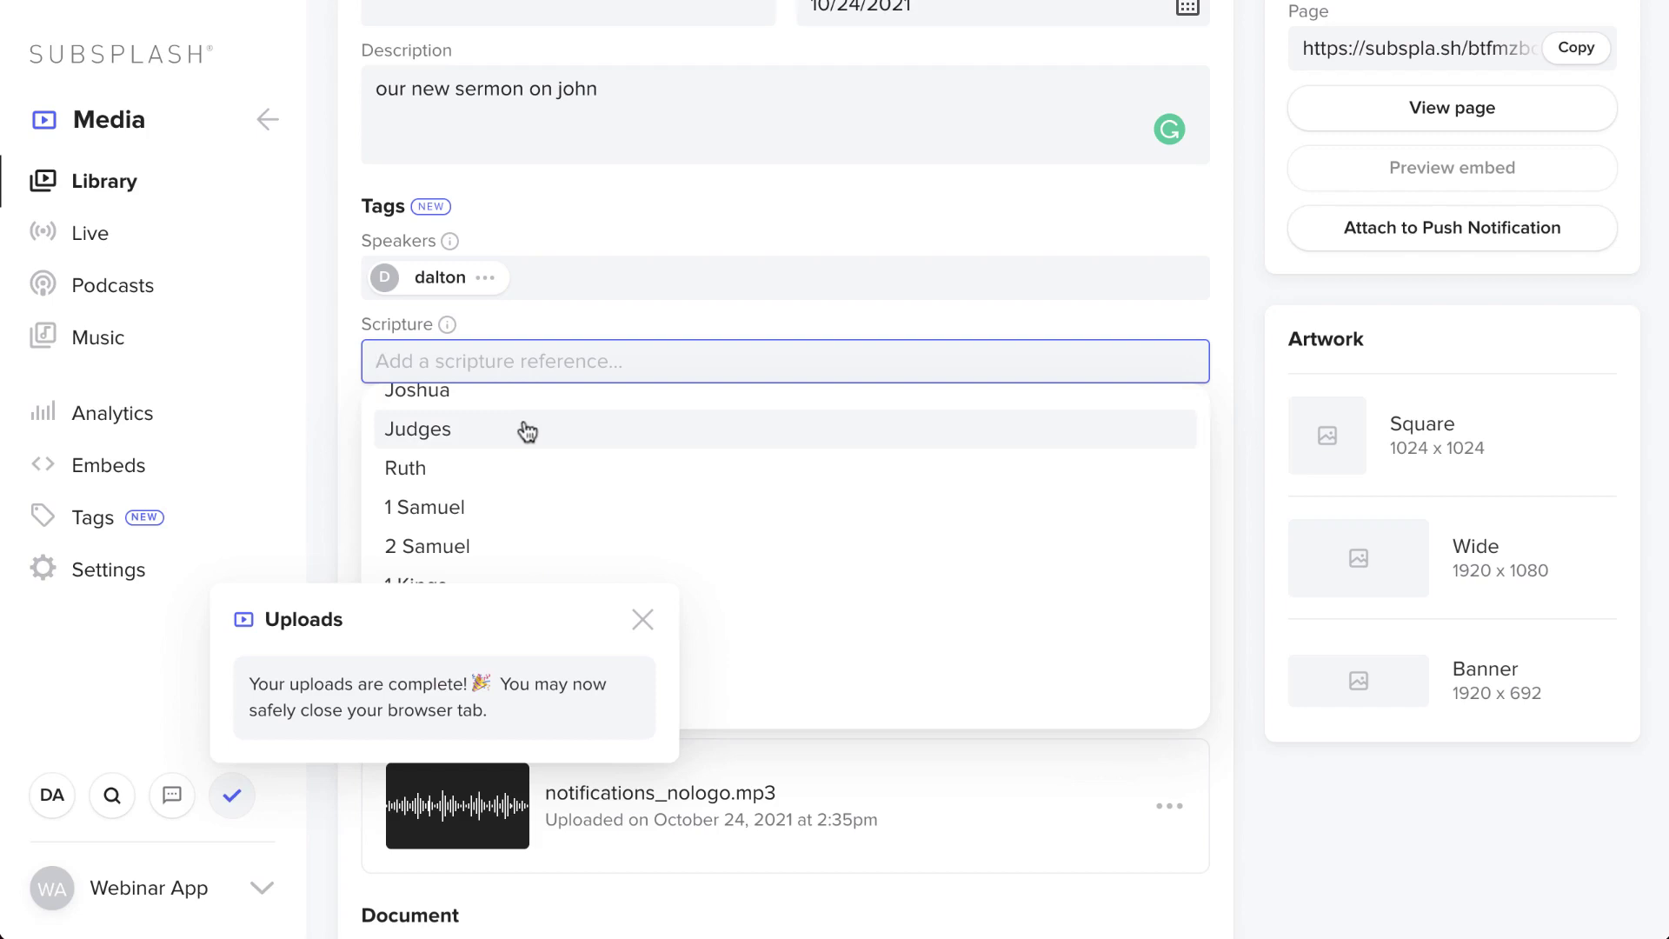
scroll(528, 432, down, 2)
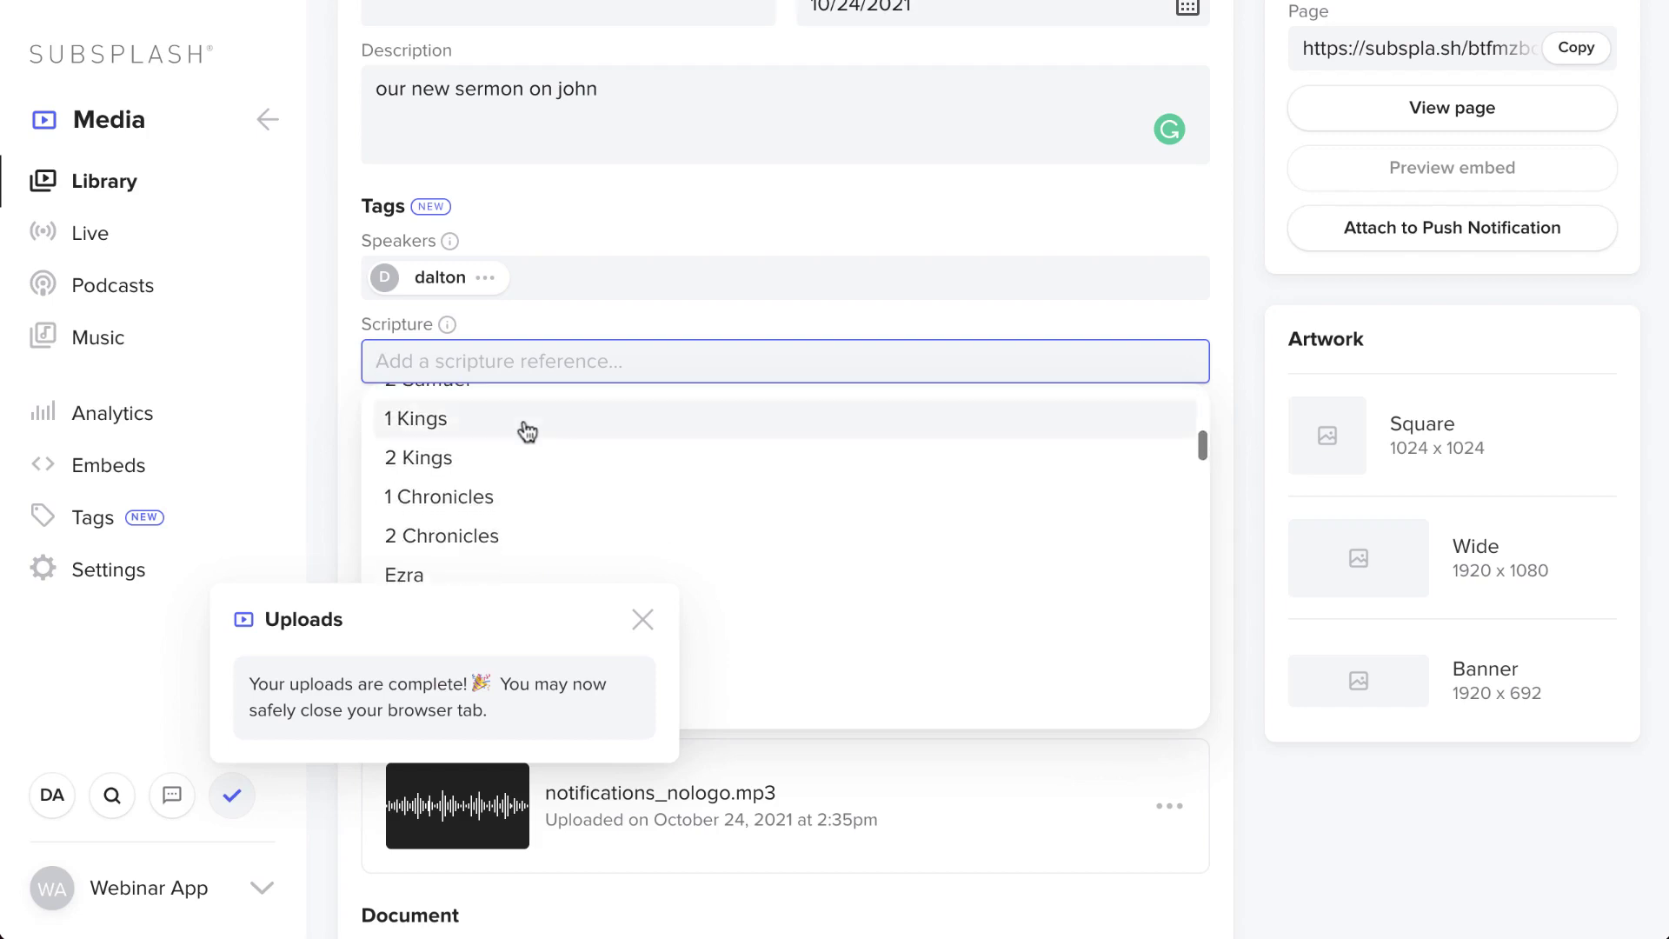
scroll(528, 433, down, 2)
scroll(528, 432, down, 1)
scroll(528, 433, up, 4)
scroll(528, 432, down, 2)
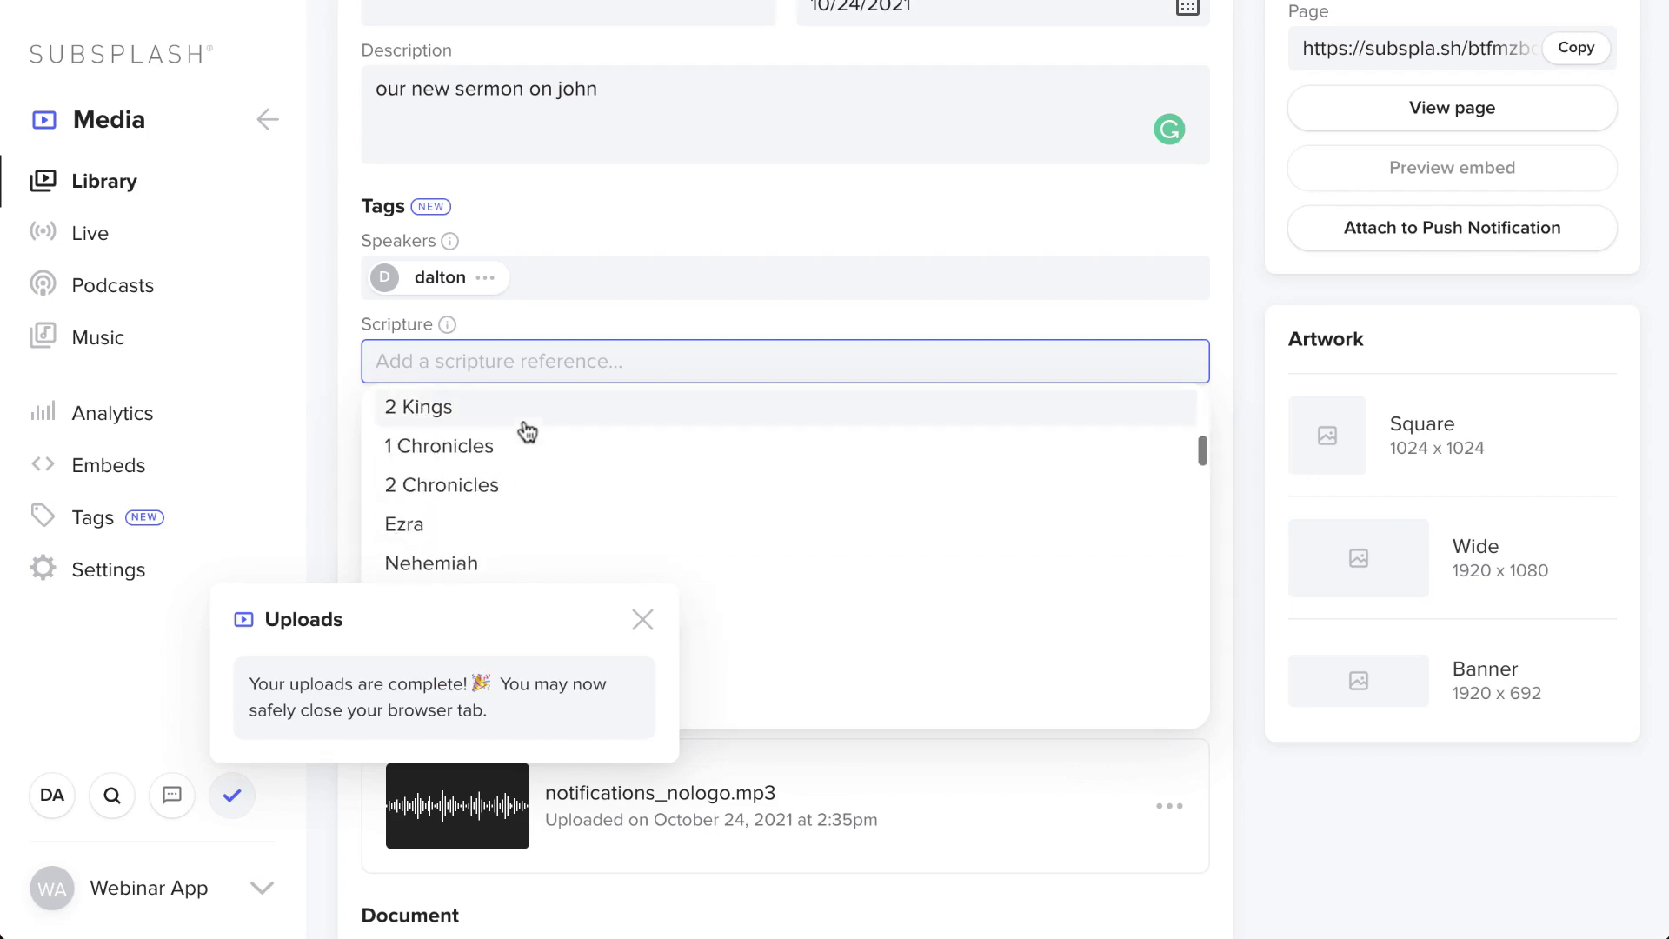
text(jo)
scroll(529, 457, down, 1)
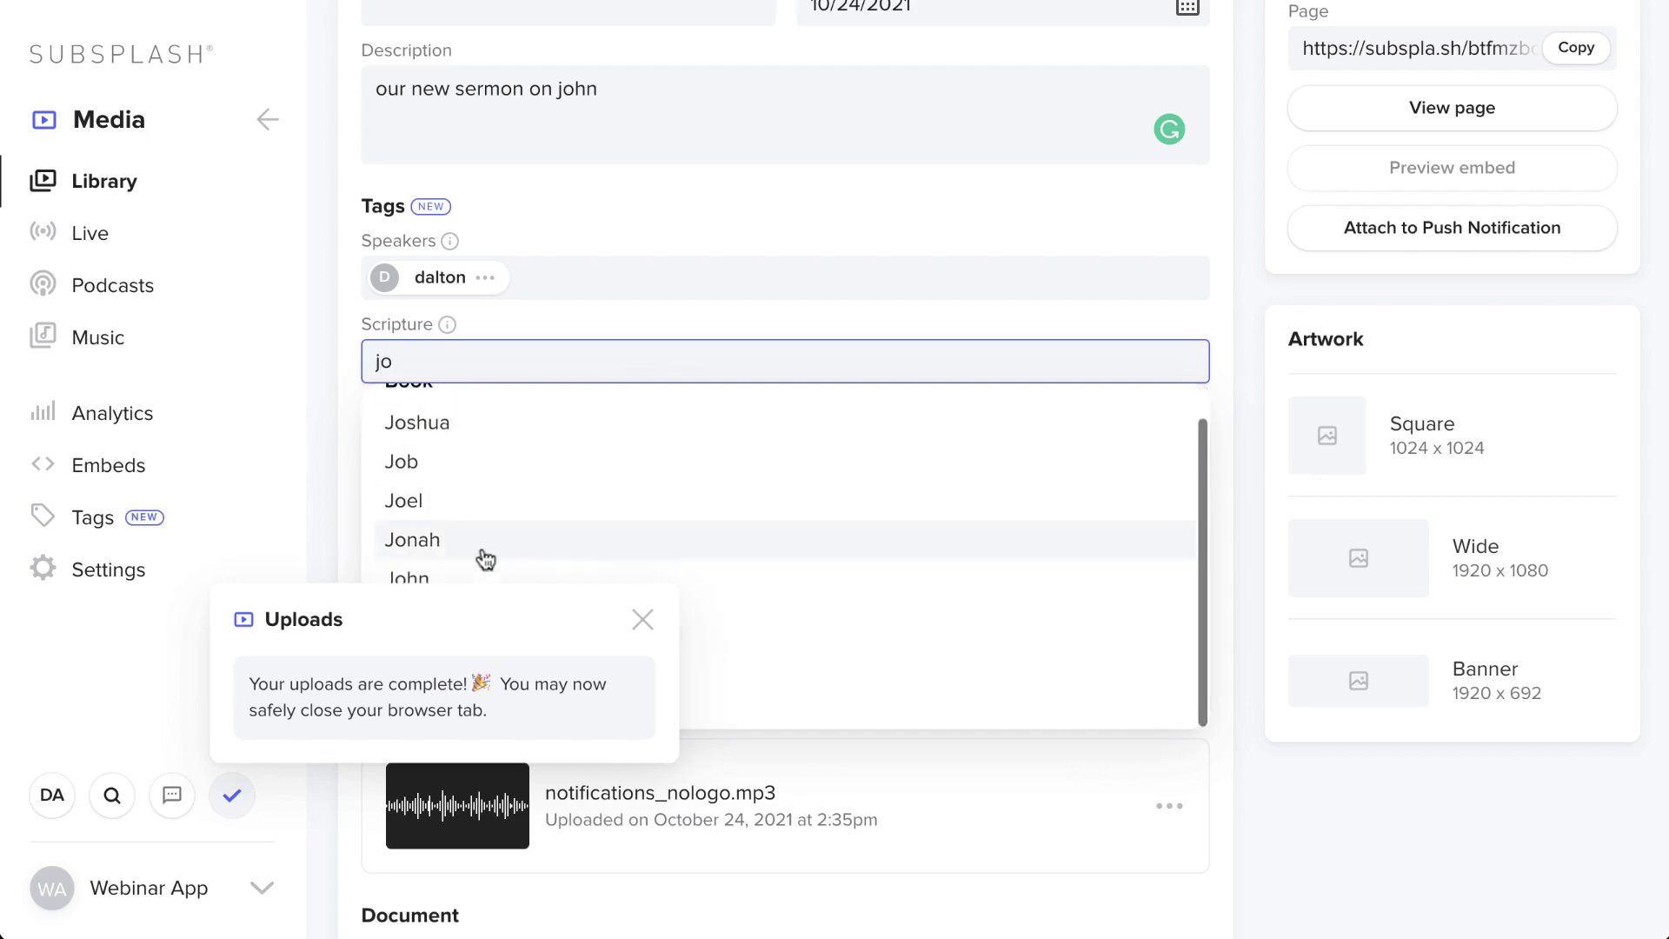
click(473, 577)
click(406, 461)
click(407, 461)
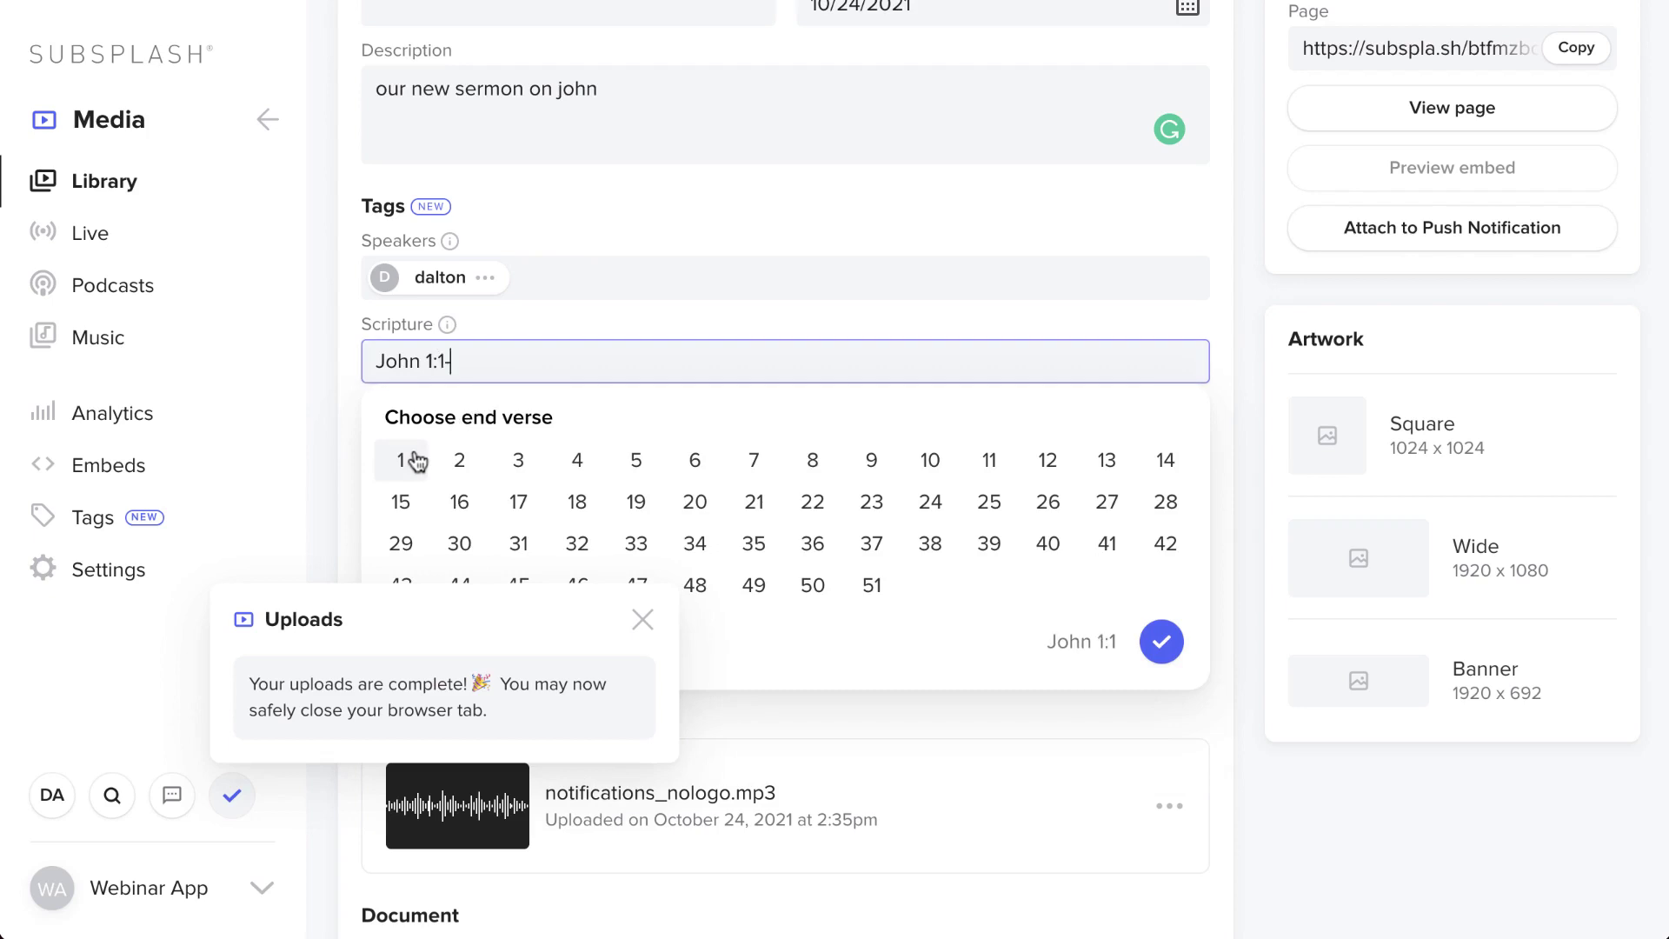
click(1174, 648)
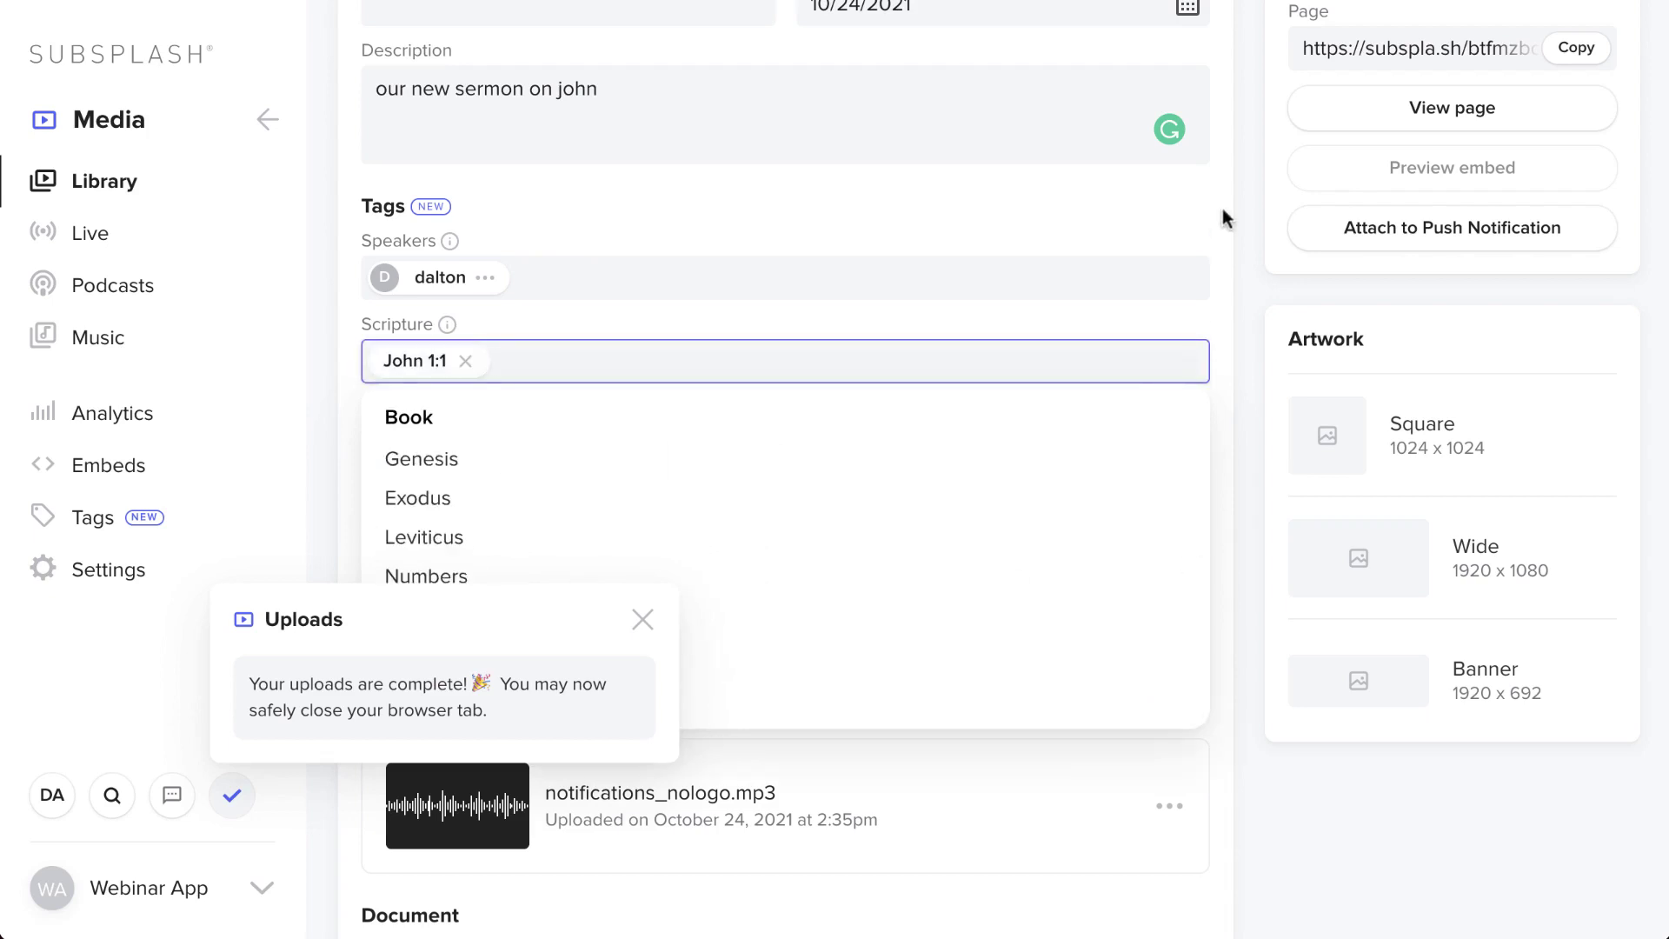
click(1218, 271)
scroll(1217, 271, down, 1)
- Review the remaining fields, then publish John Chapter 1 from the top of the page
scroll(1217, 272, down, 5)
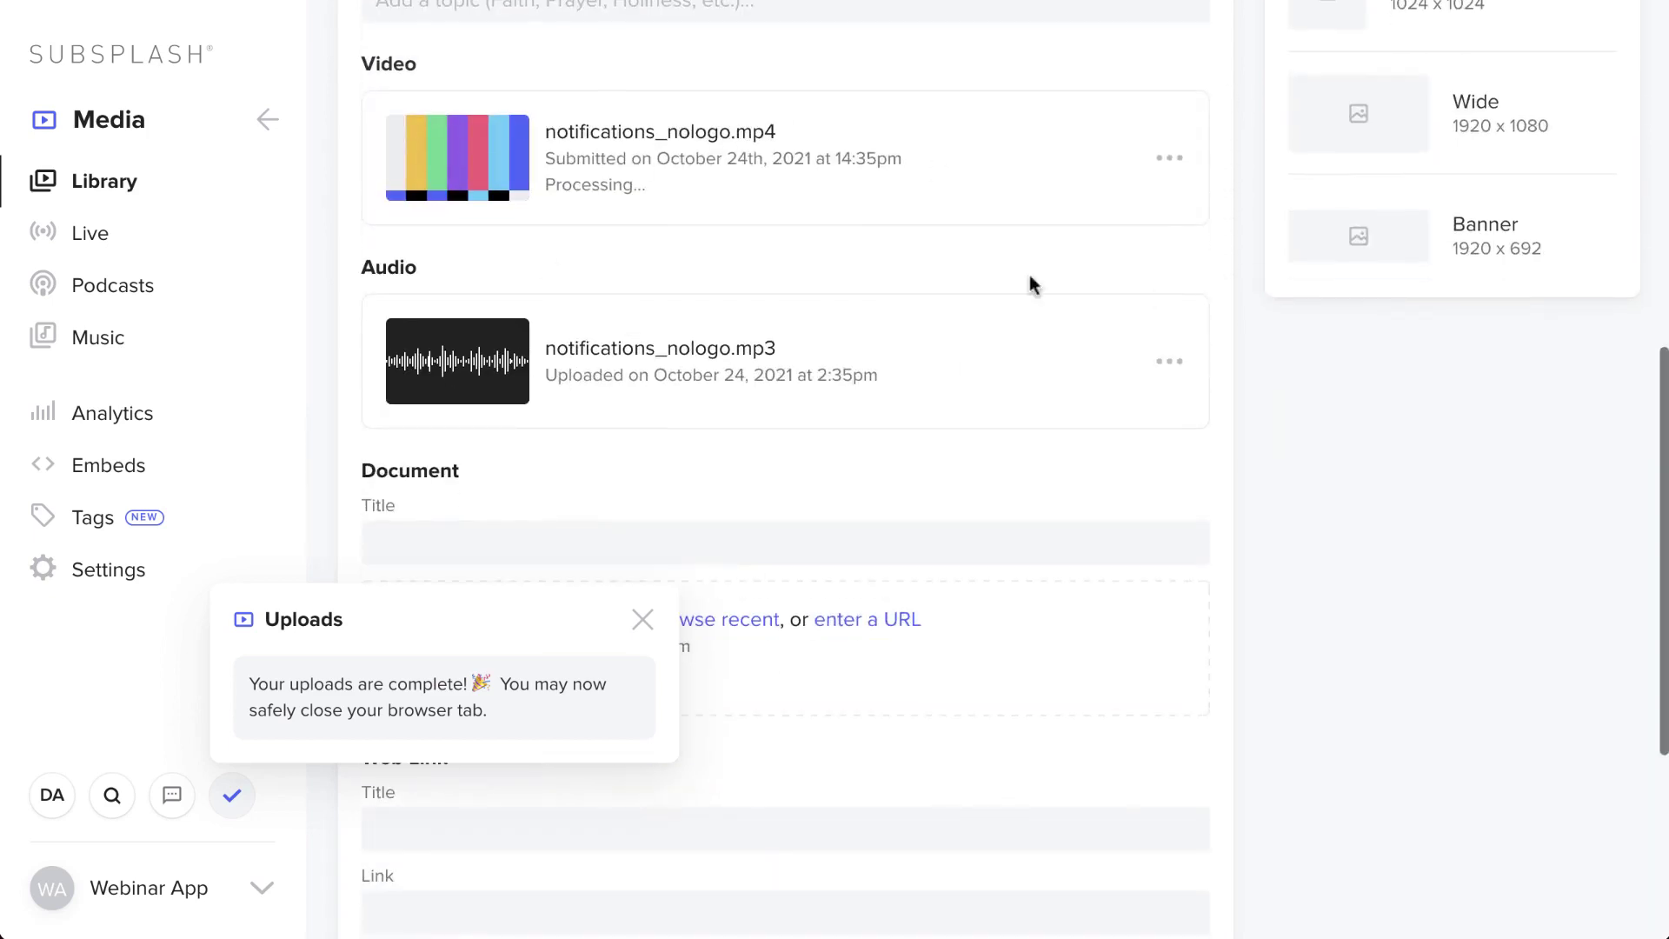
scroll(774, 290, down, 3)
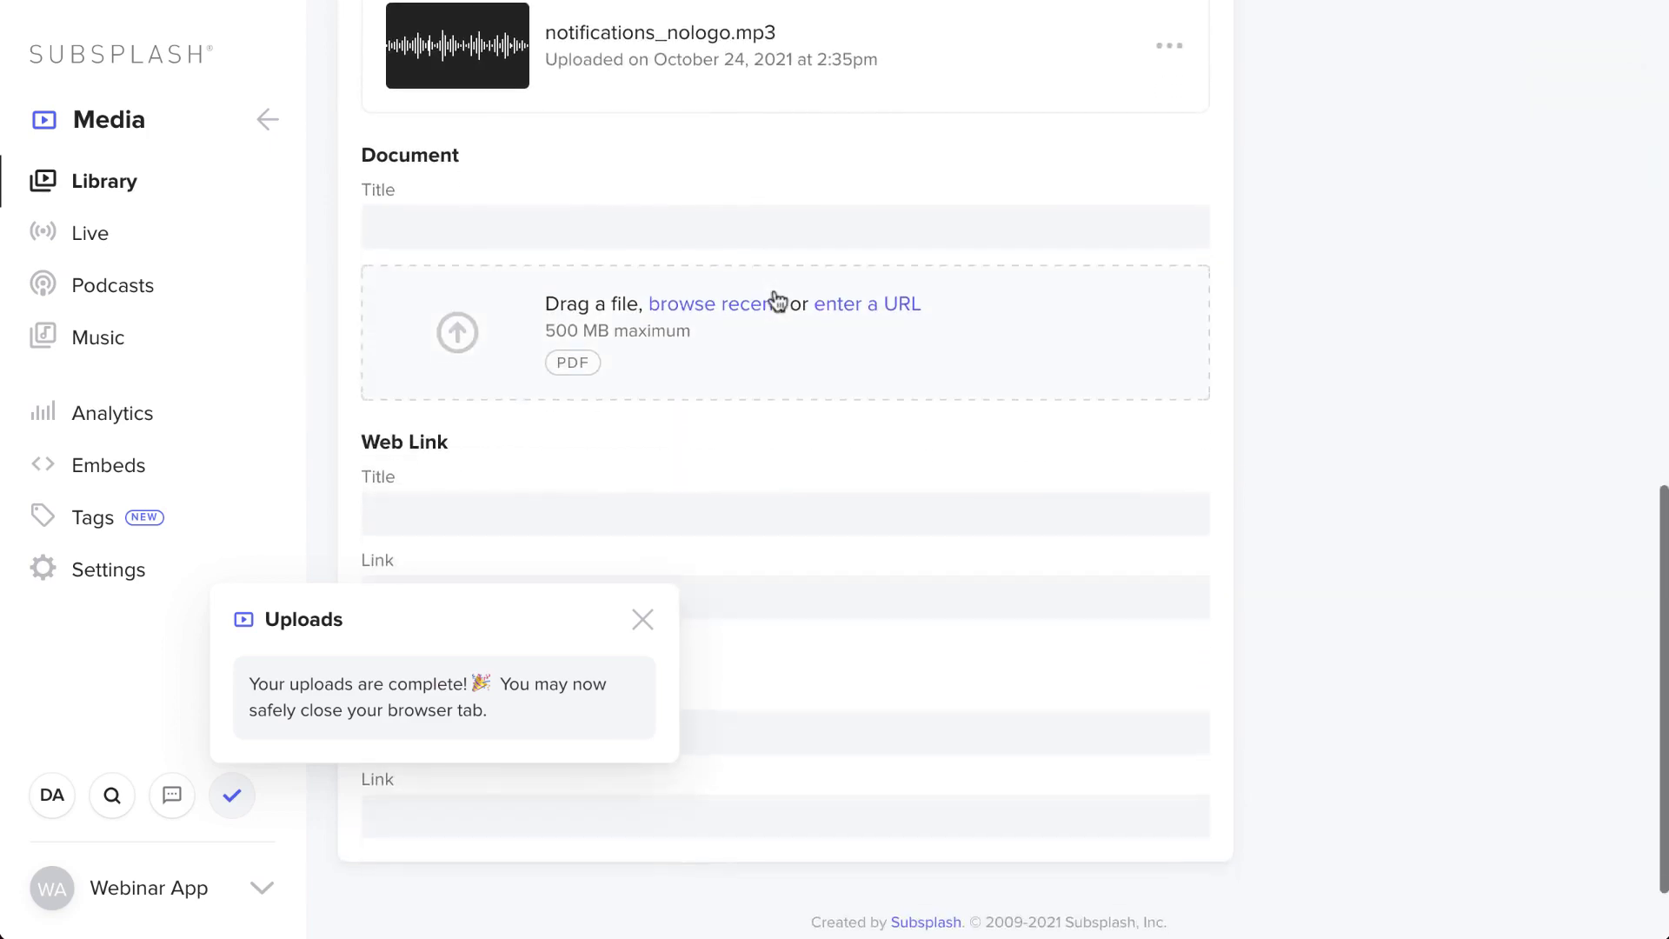
click(642, 219)
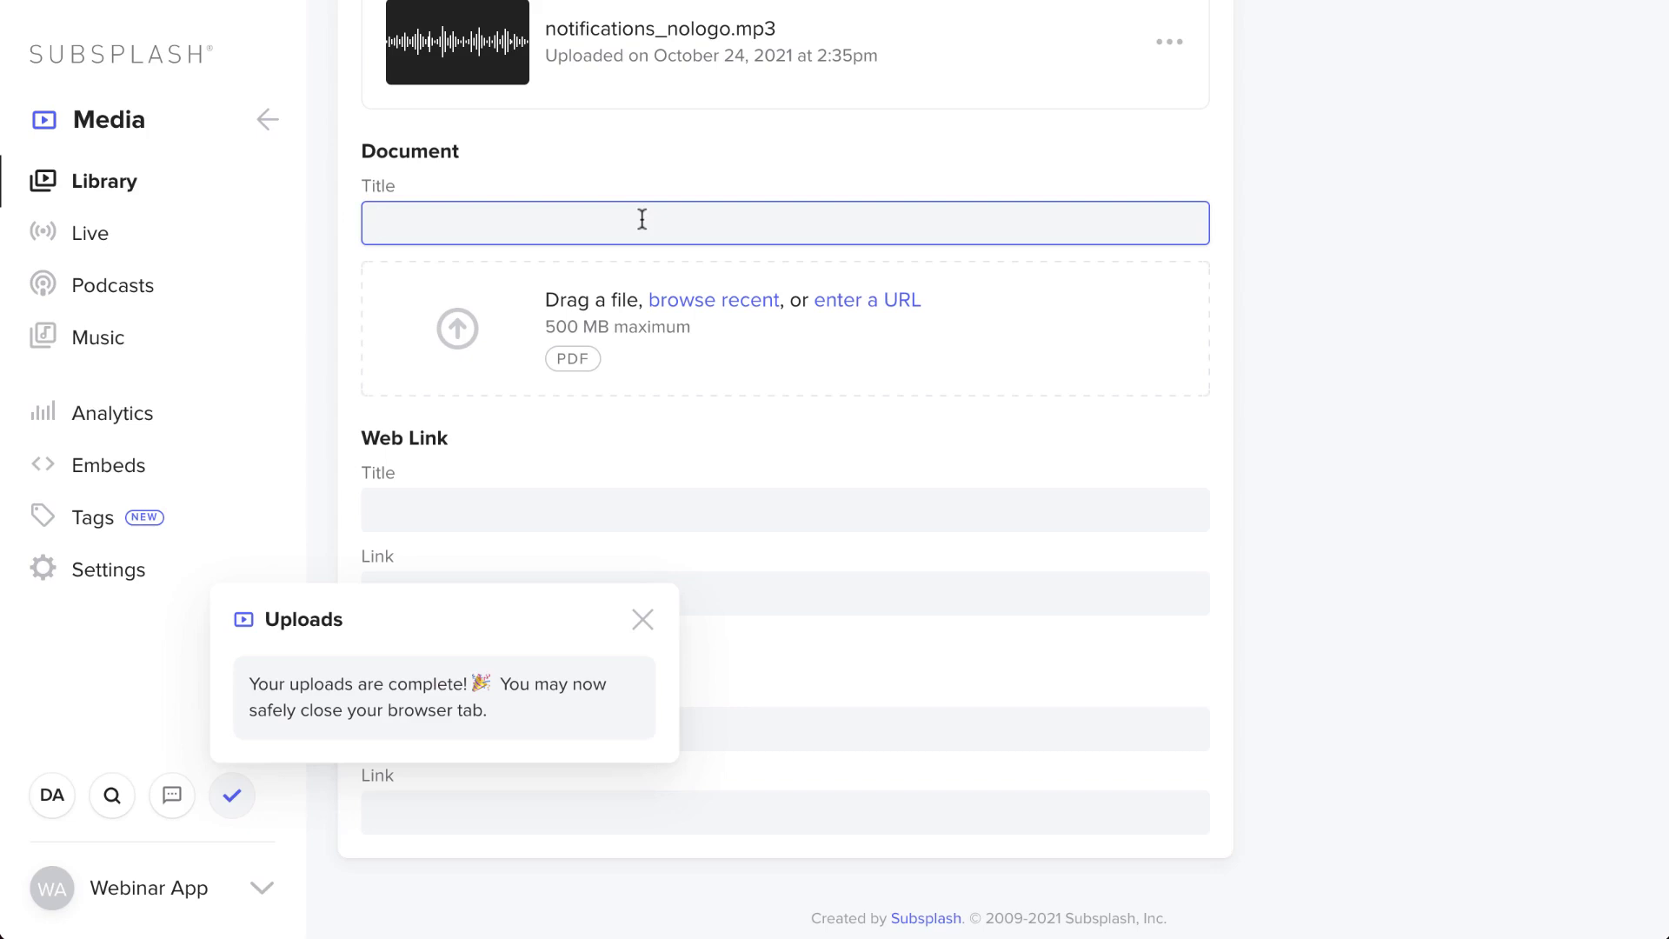
scroll(642, 220, up, 12)
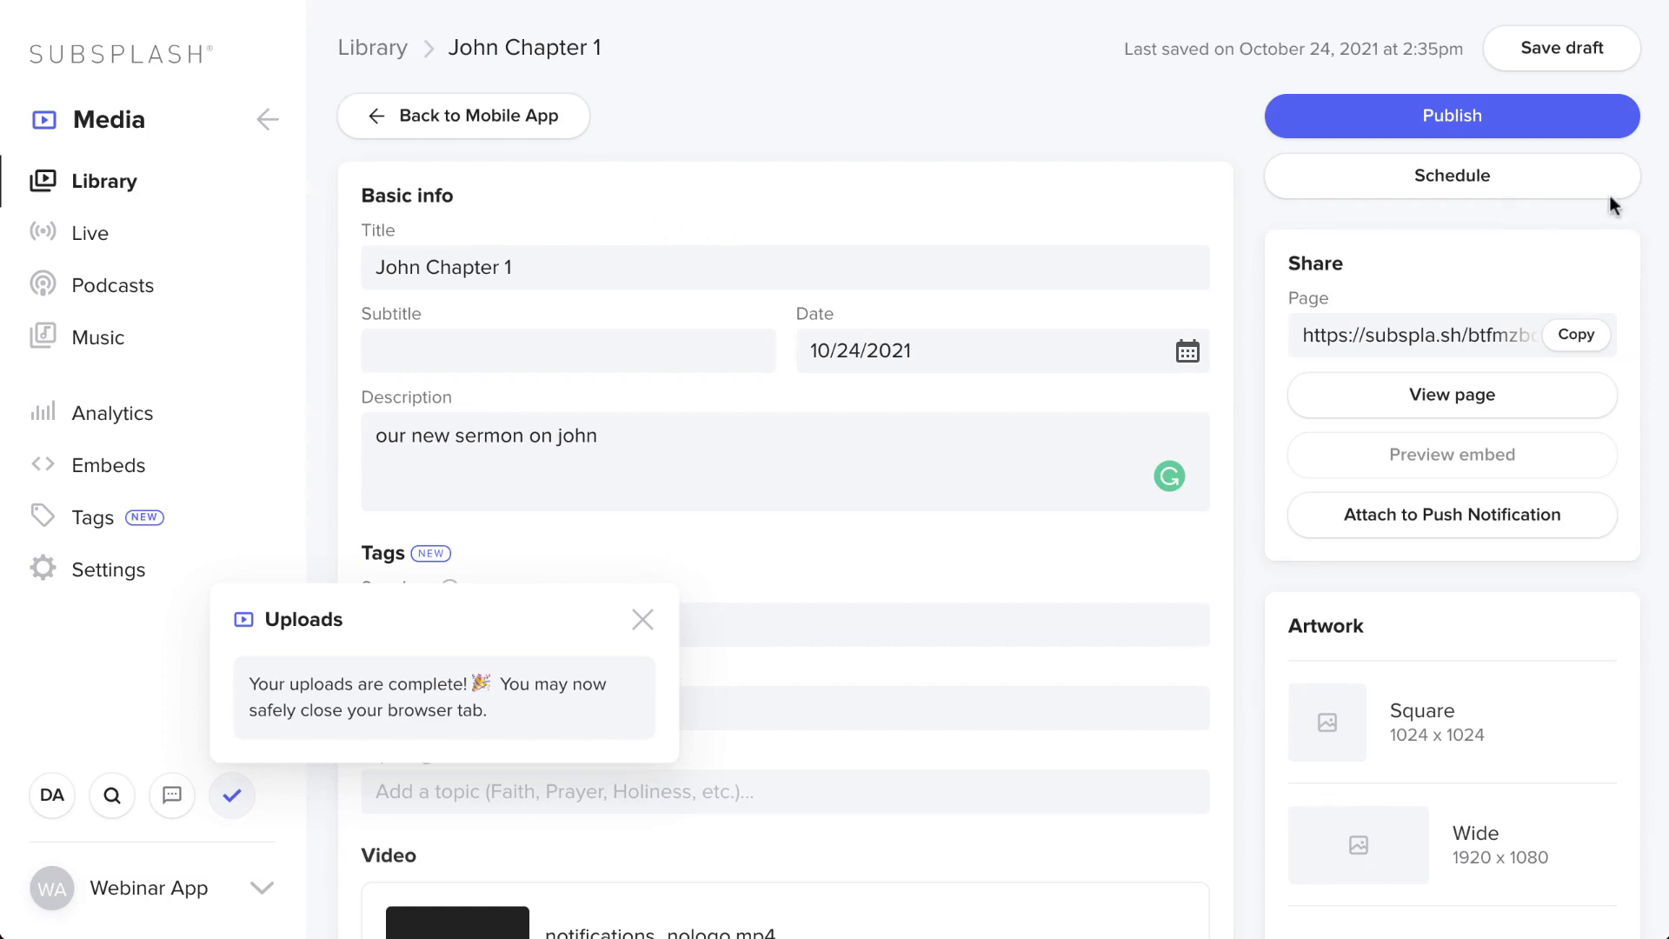
click(1584, 128)
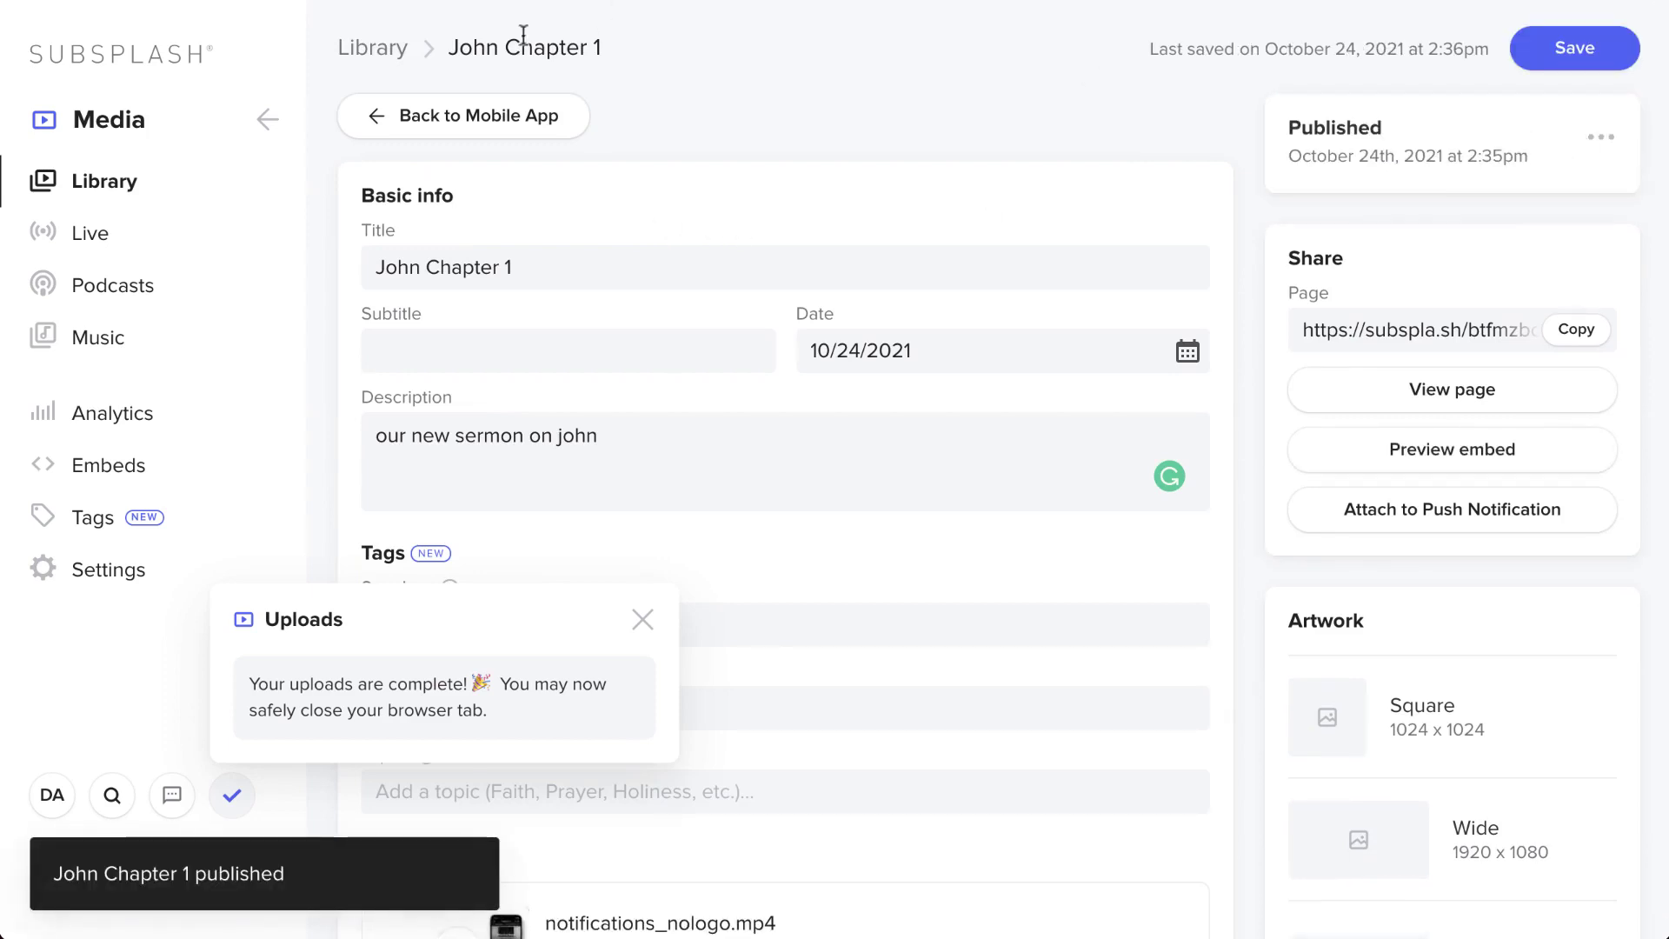
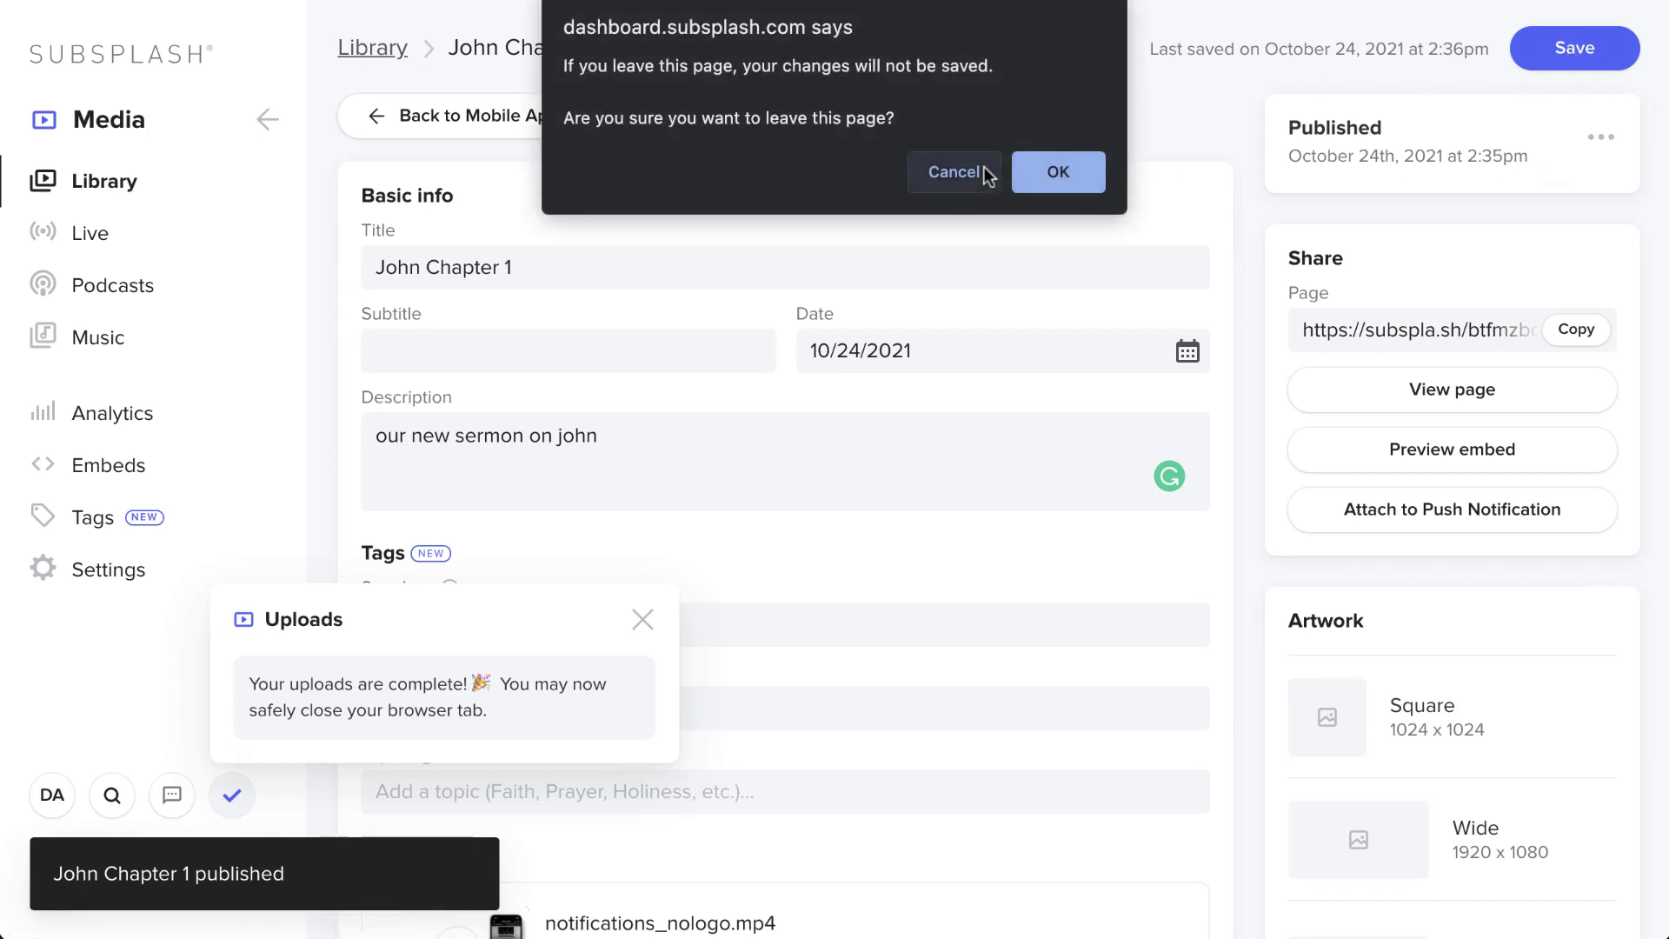
- Dismiss the leave prompt and return to the media library overview
click(957, 172)
click(1625, 58)
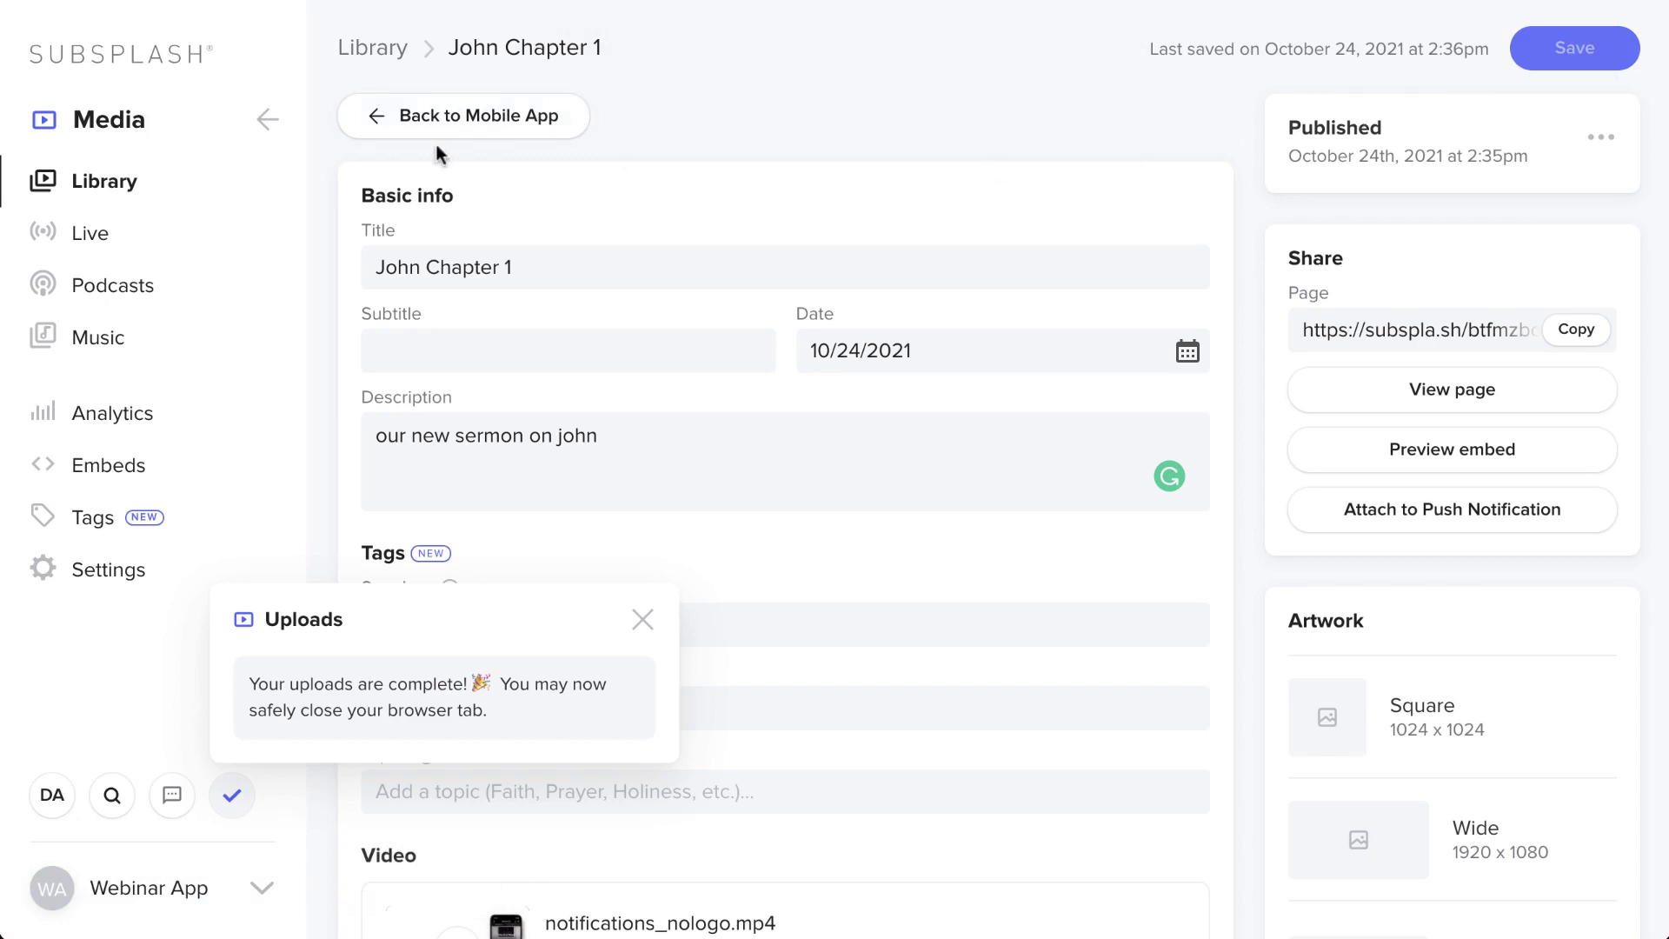
click(373, 47)
scroll(747, 415, down, 1)
scroll(747, 407, down, 4)
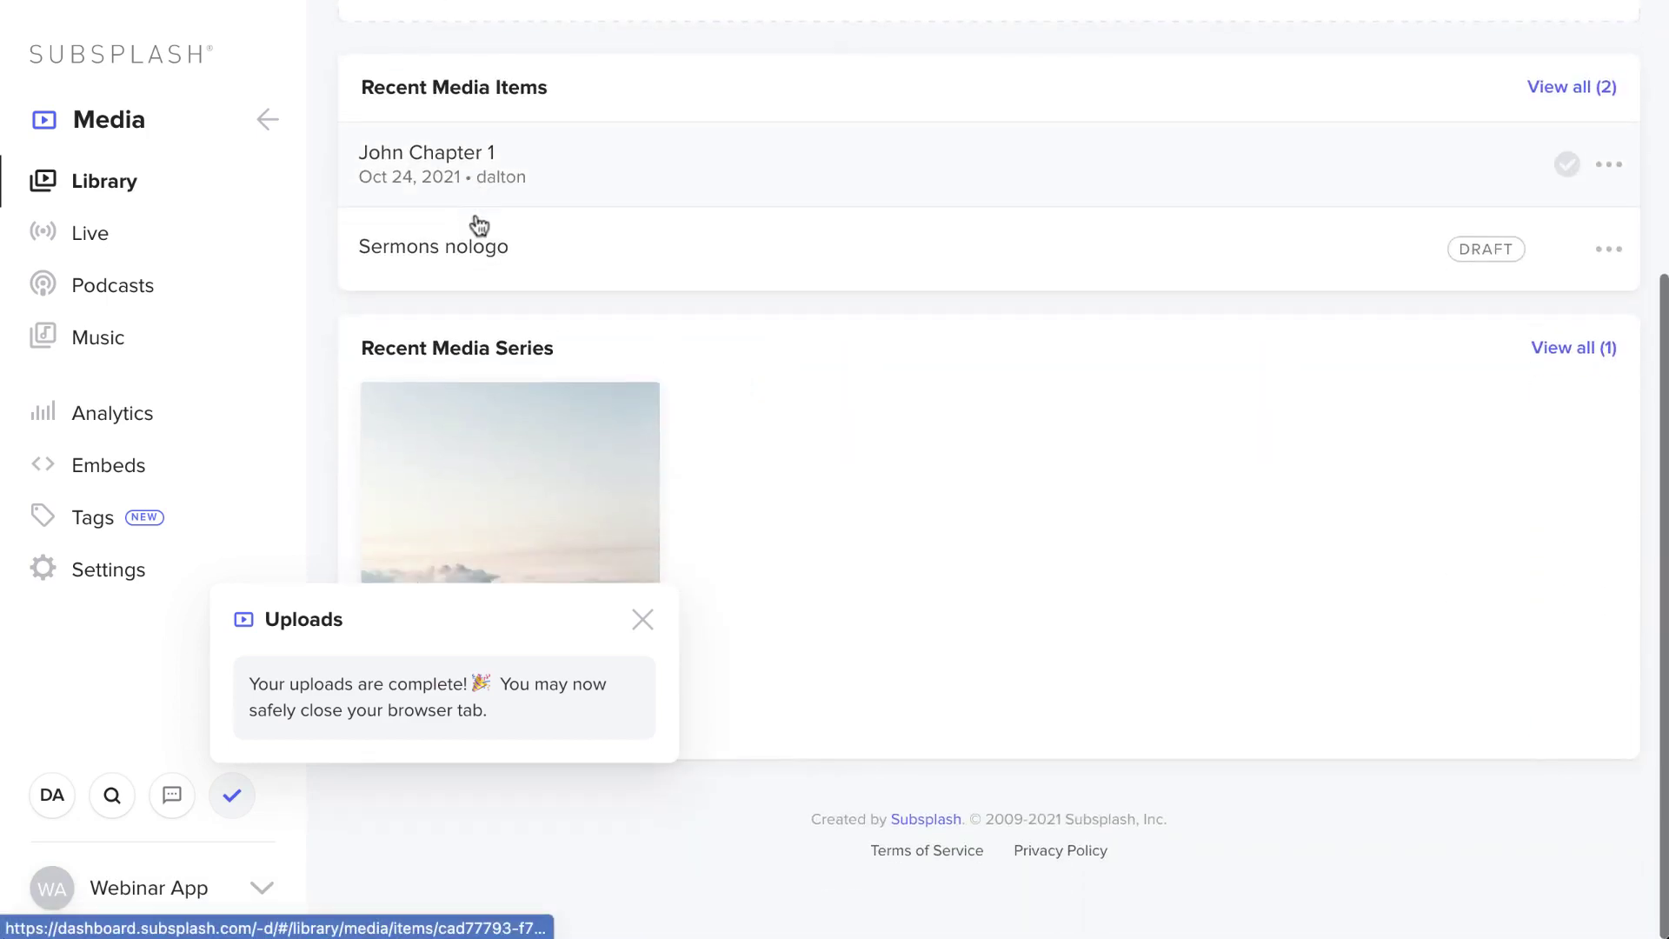
scroll(574, 421, up, 5)
scroll(577, 424, down, 2)
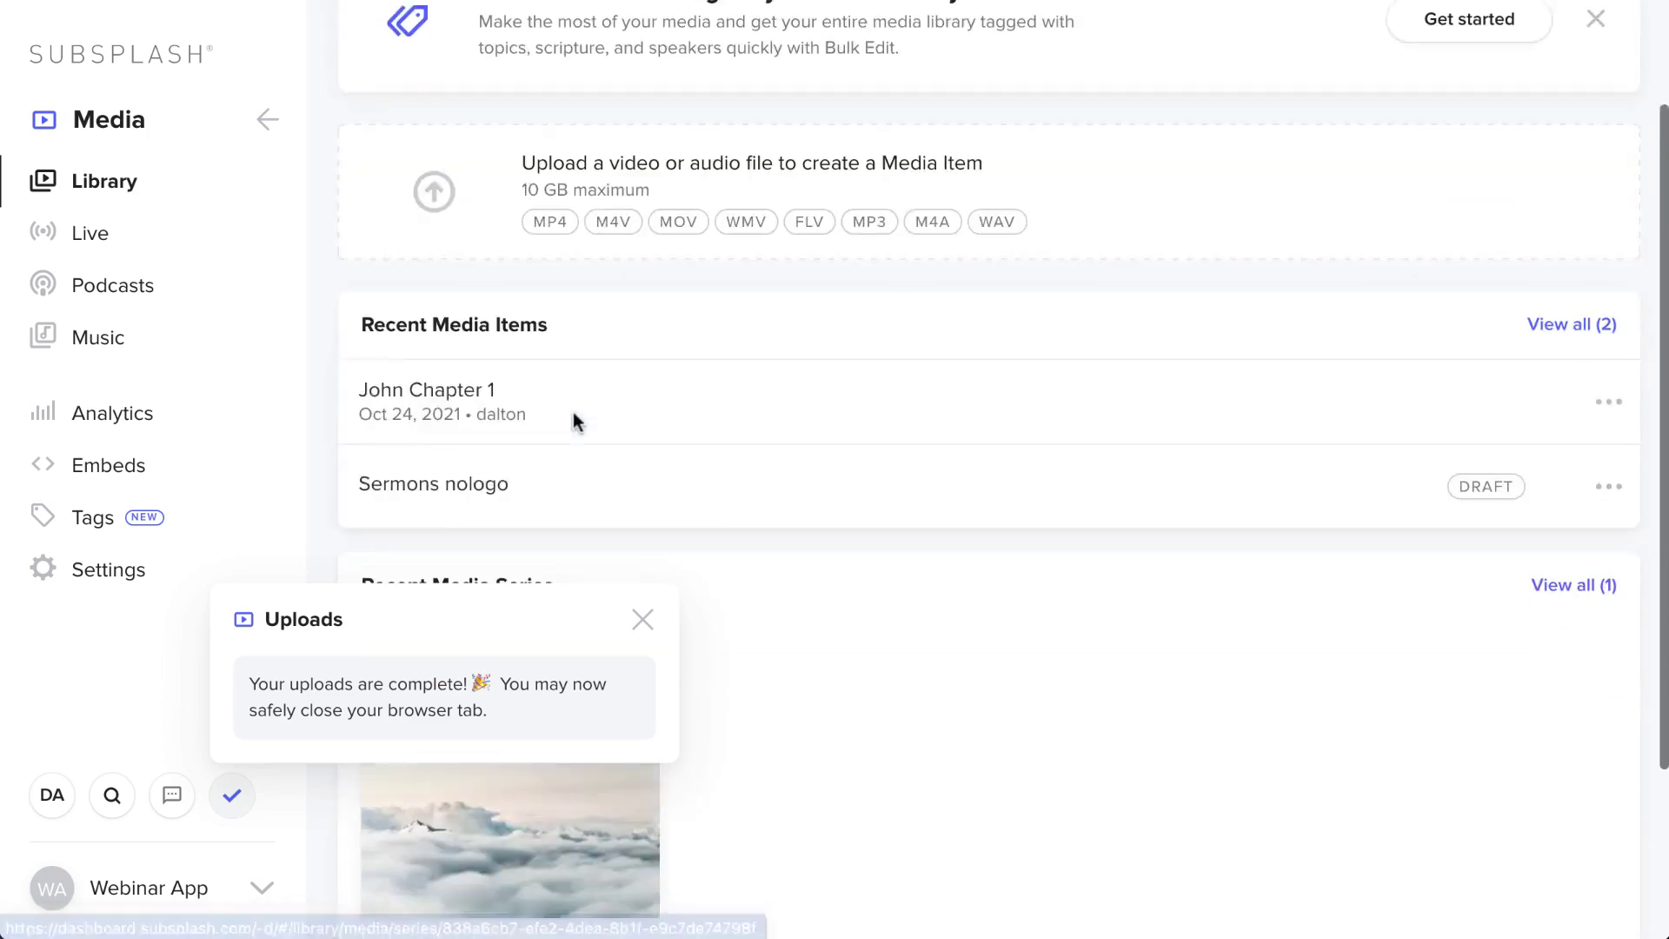
- Move the John Chapter 1 media item into the John media series
click(1567, 387)
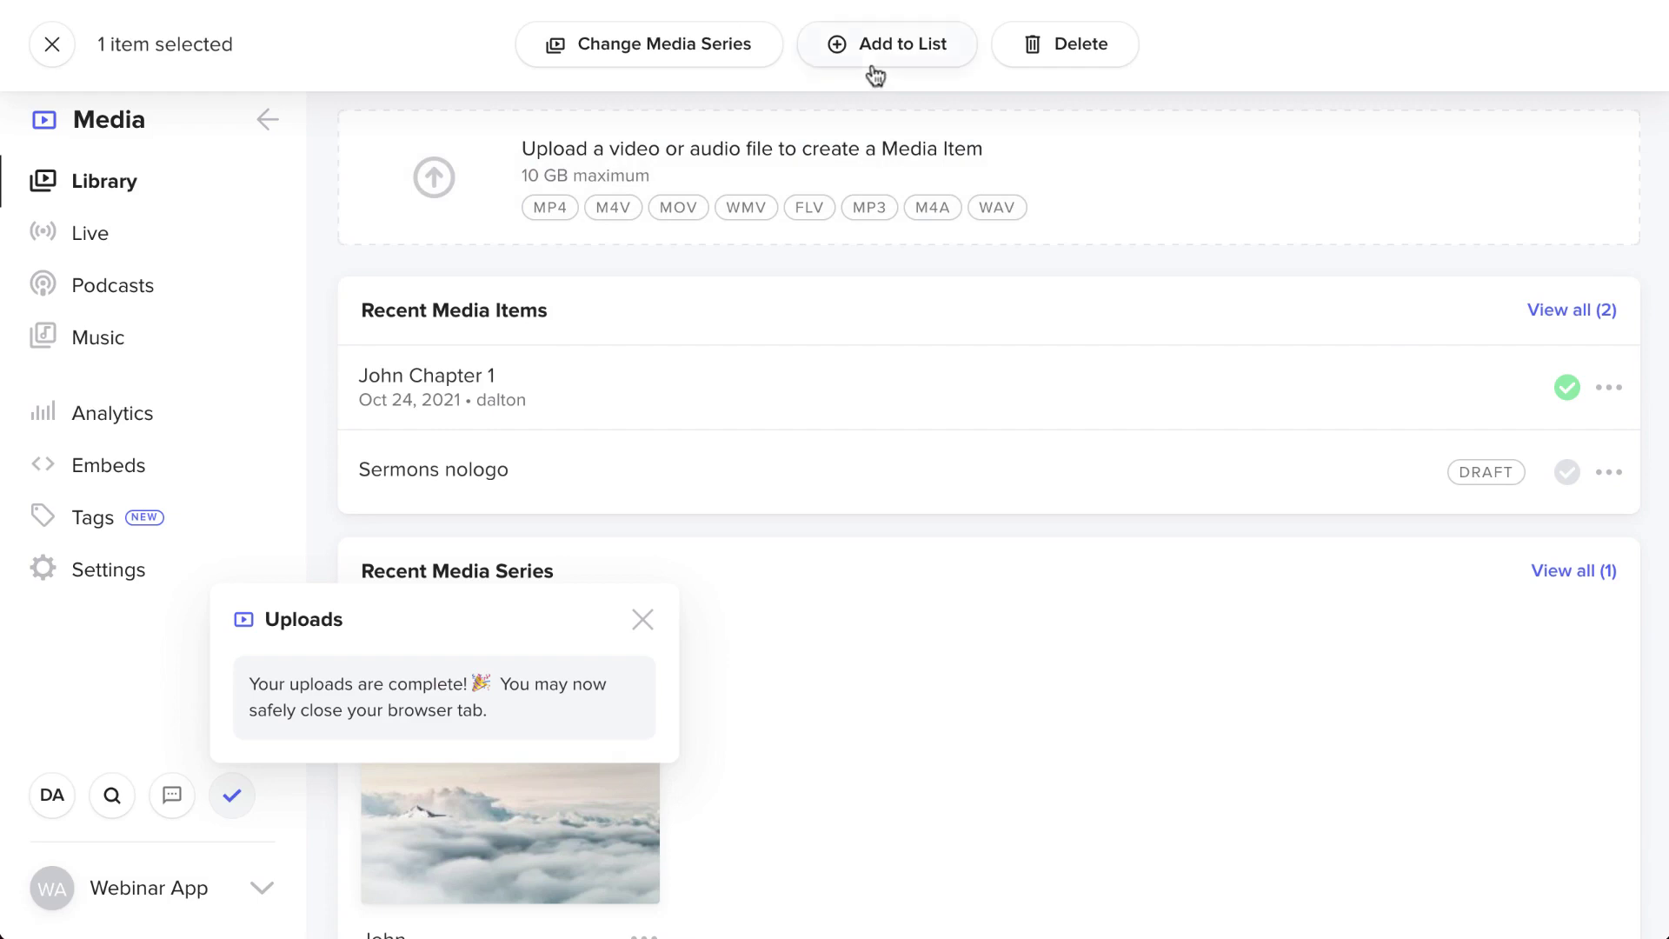
click(590, 45)
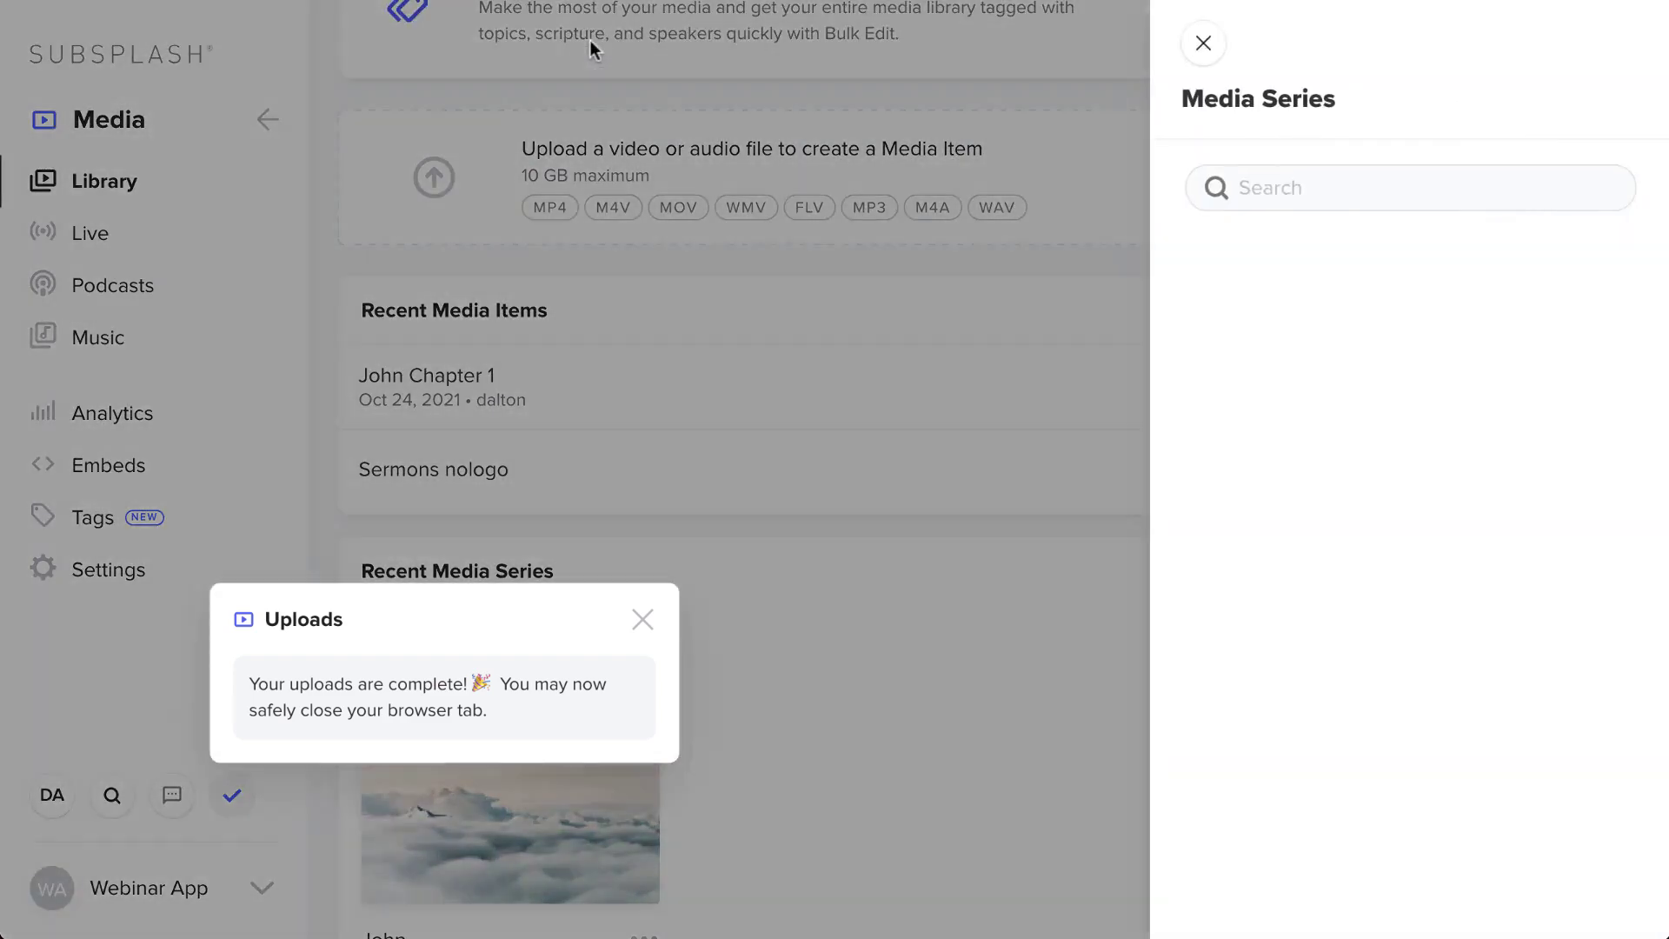
click(1401, 294)
click(1347, 44)
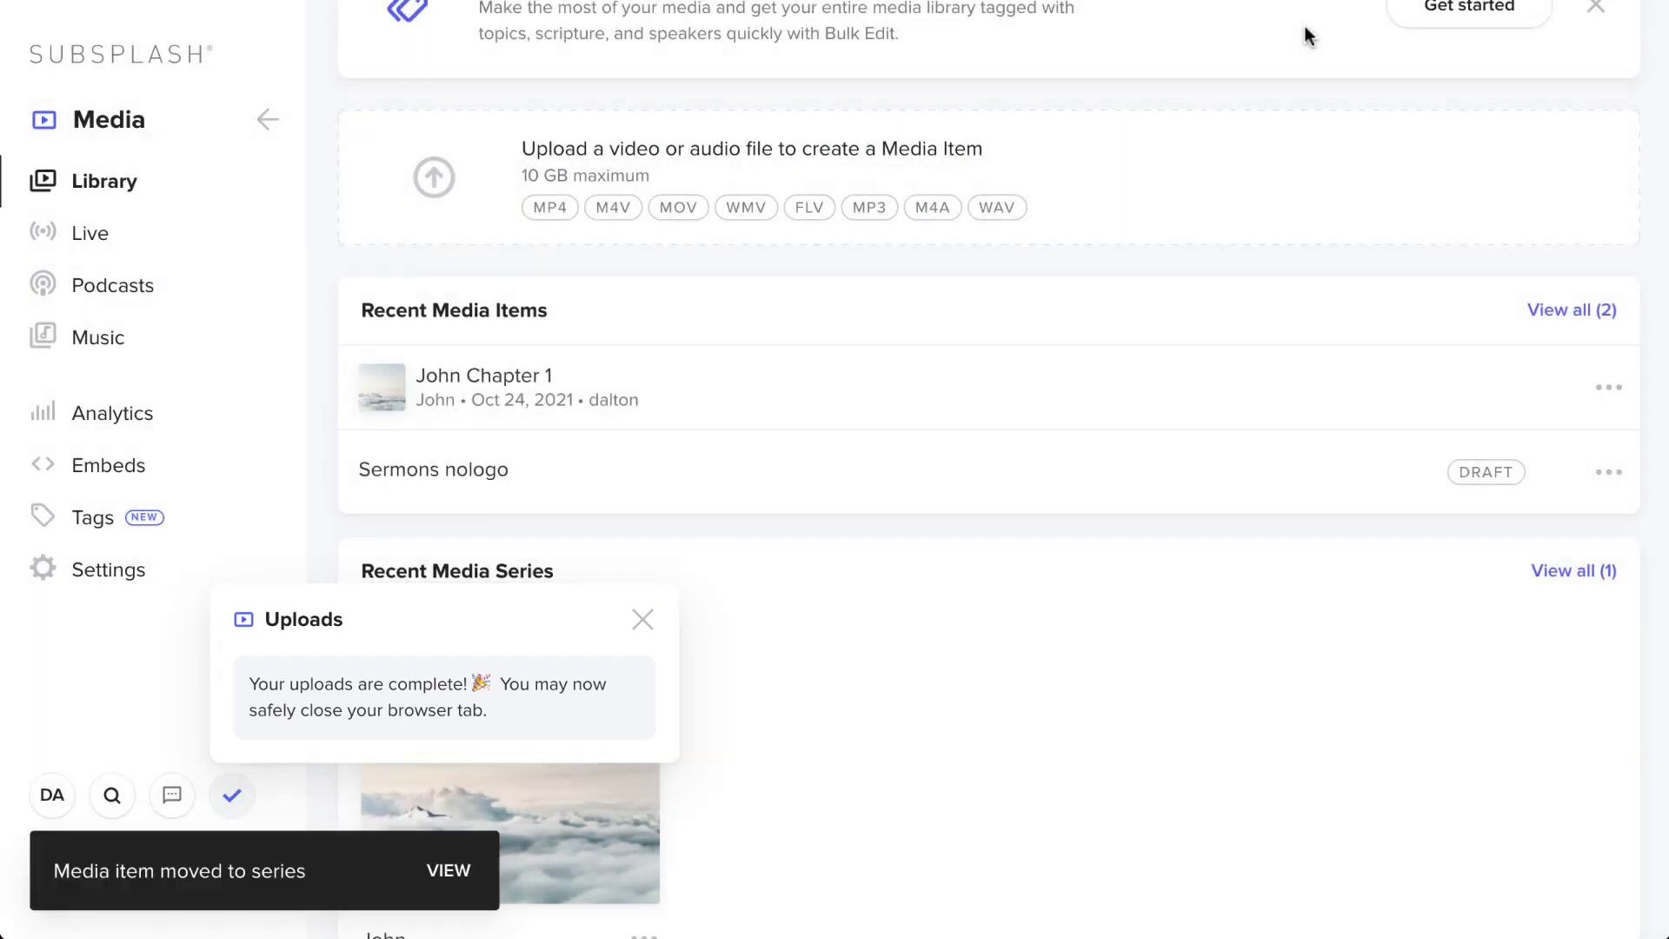
- Open the John series page to confirm it lists John Chapter 1
scroll(511, 532, down, 3)
click(507, 532)
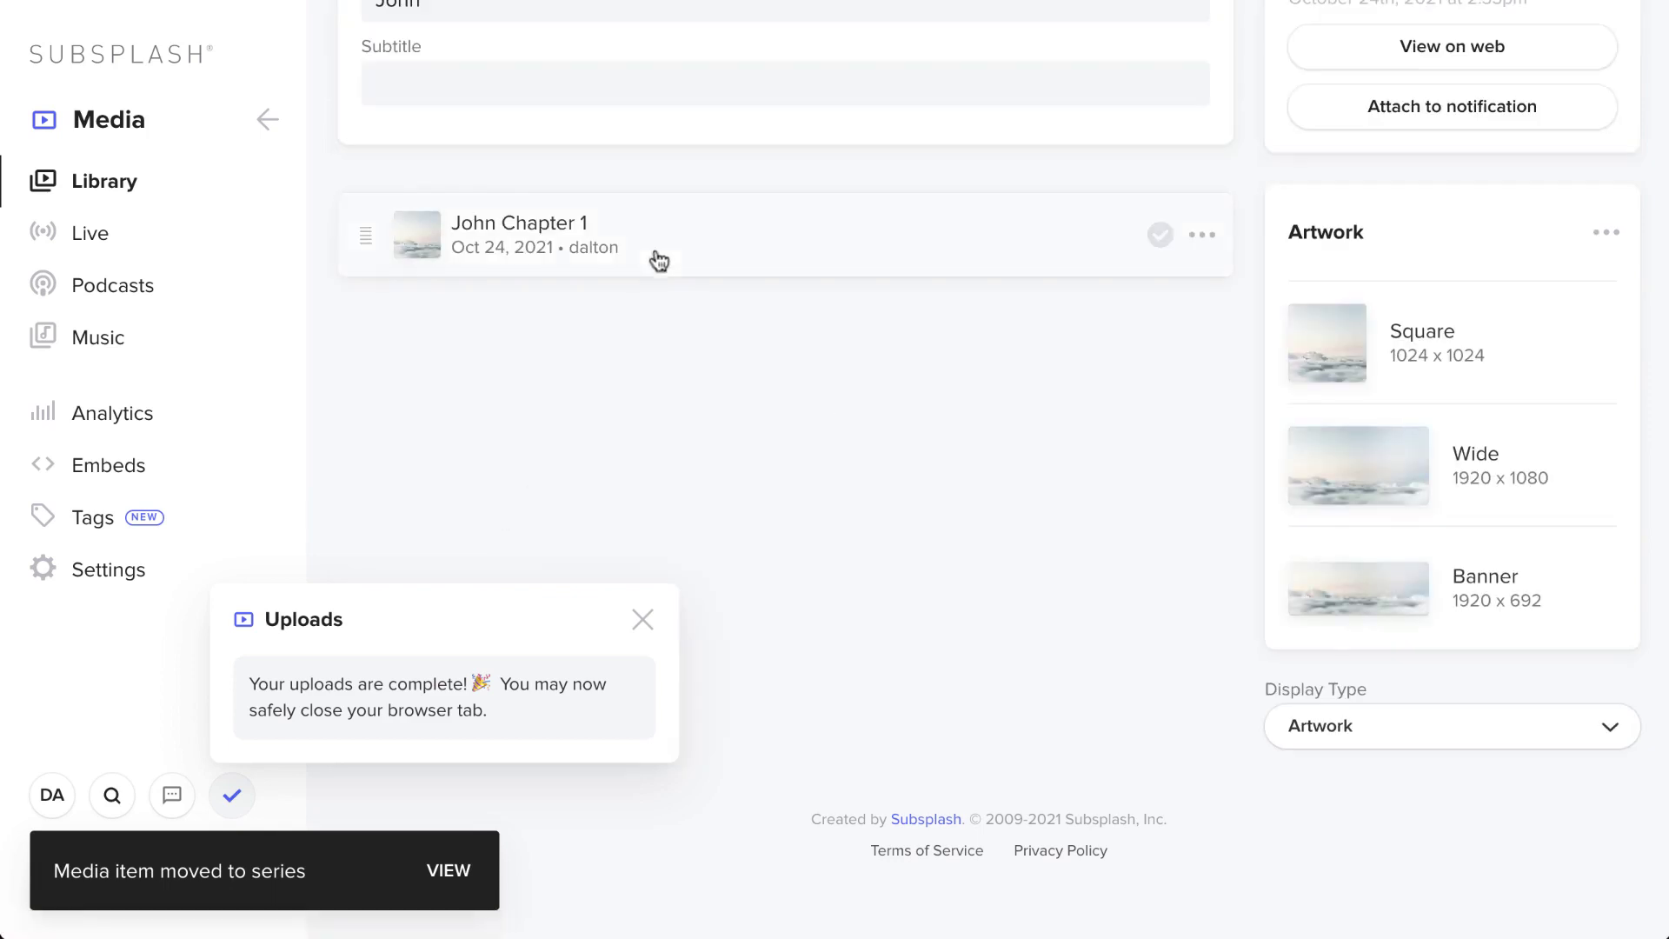
scroll(659, 283, up, 3)
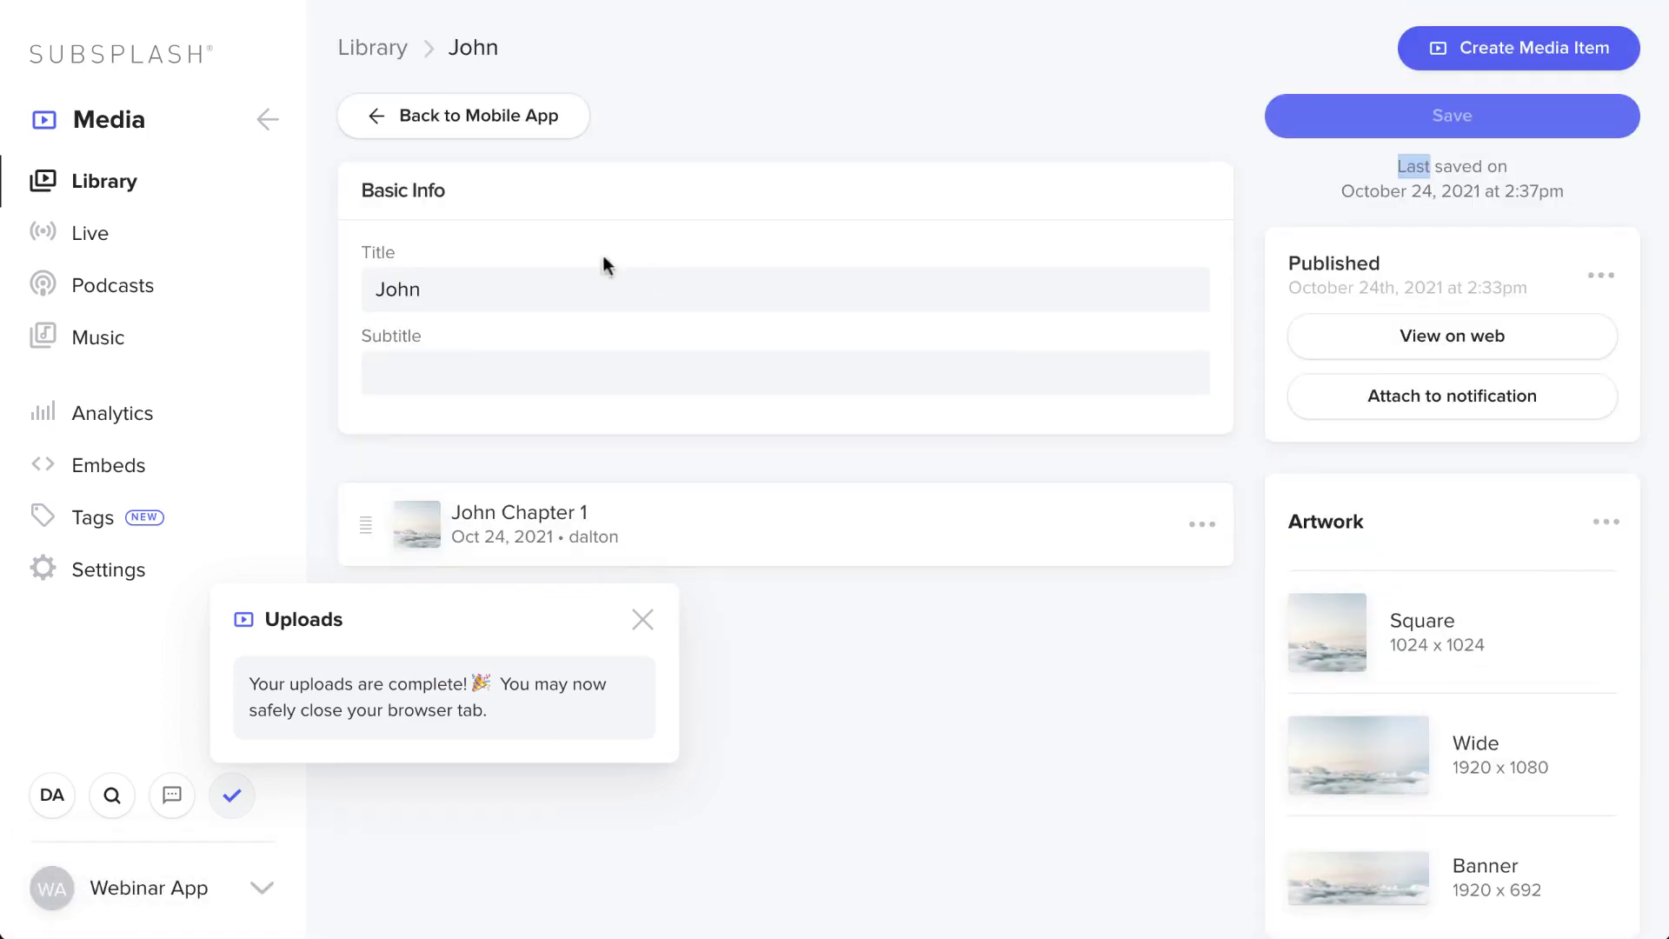
click(292, 118)
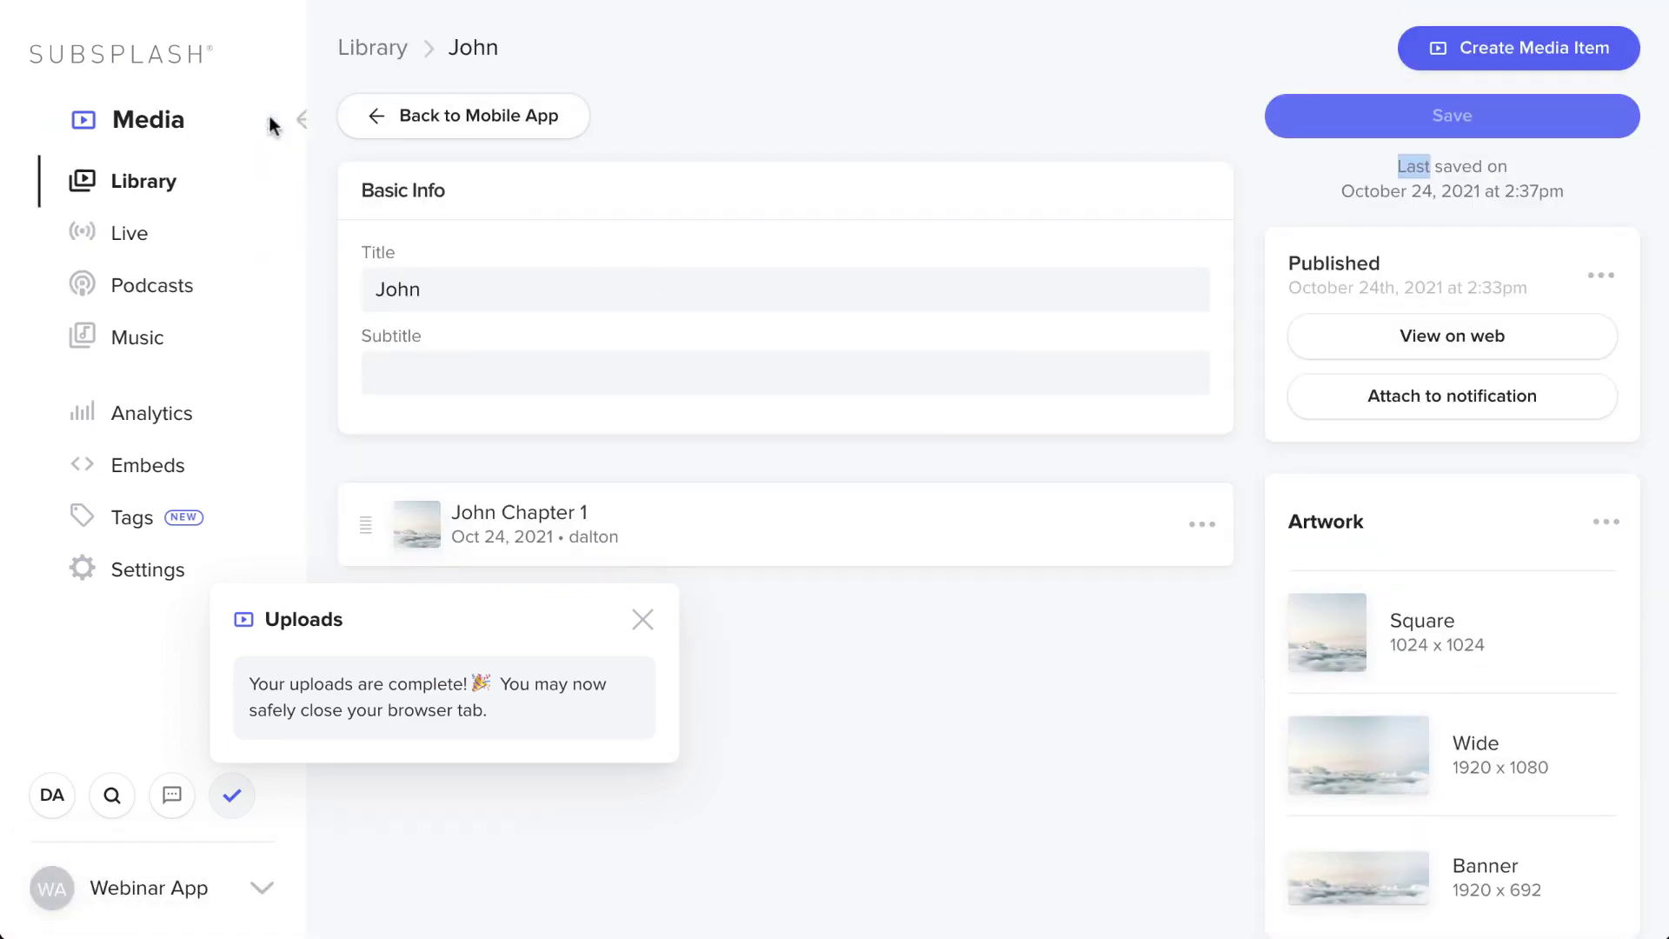
- Open the mobile app's Sermons tab settings, confirming the leave prompt
click(122, 419)
click(152, 198)
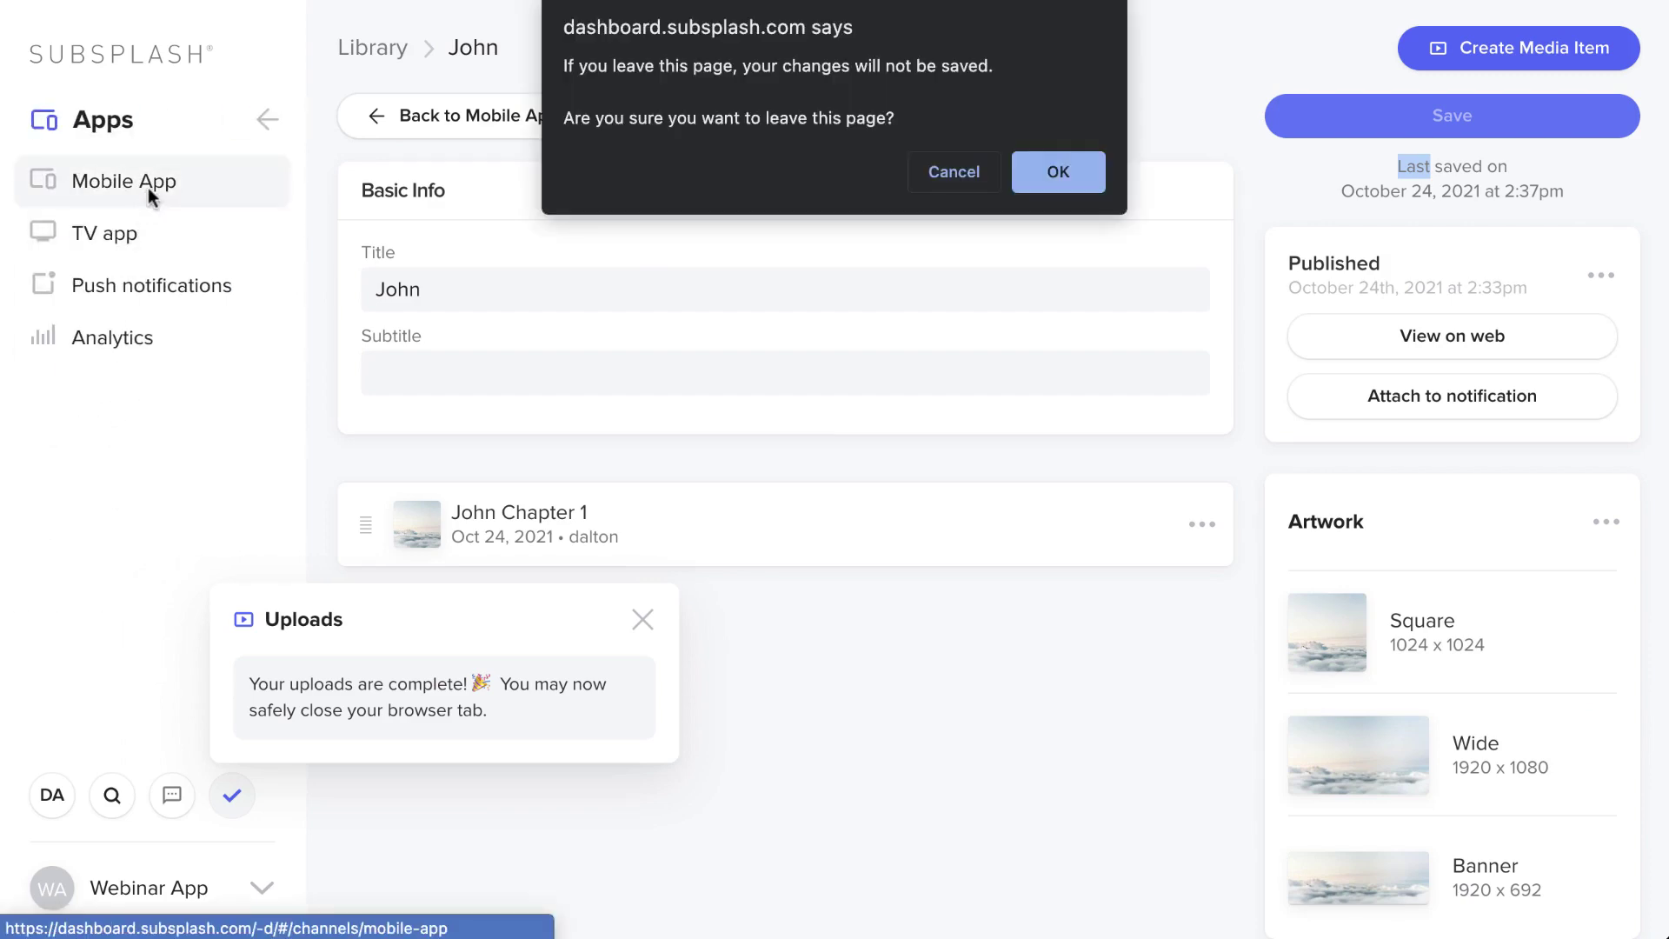
click(1057, 165)
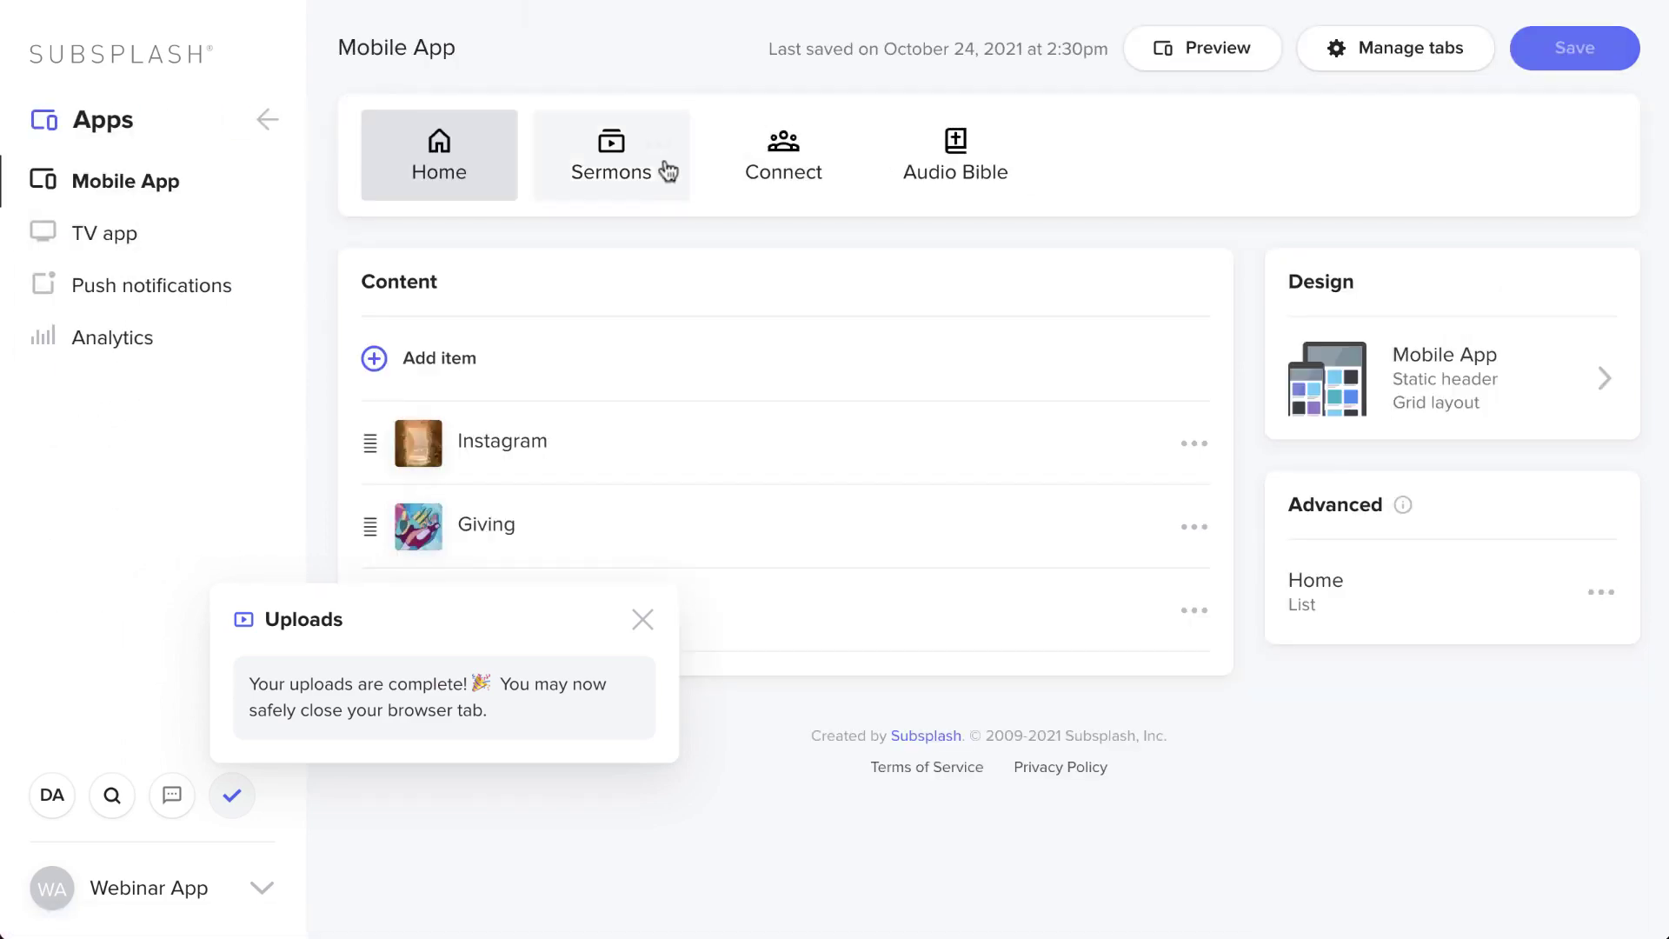
click(611, 169)
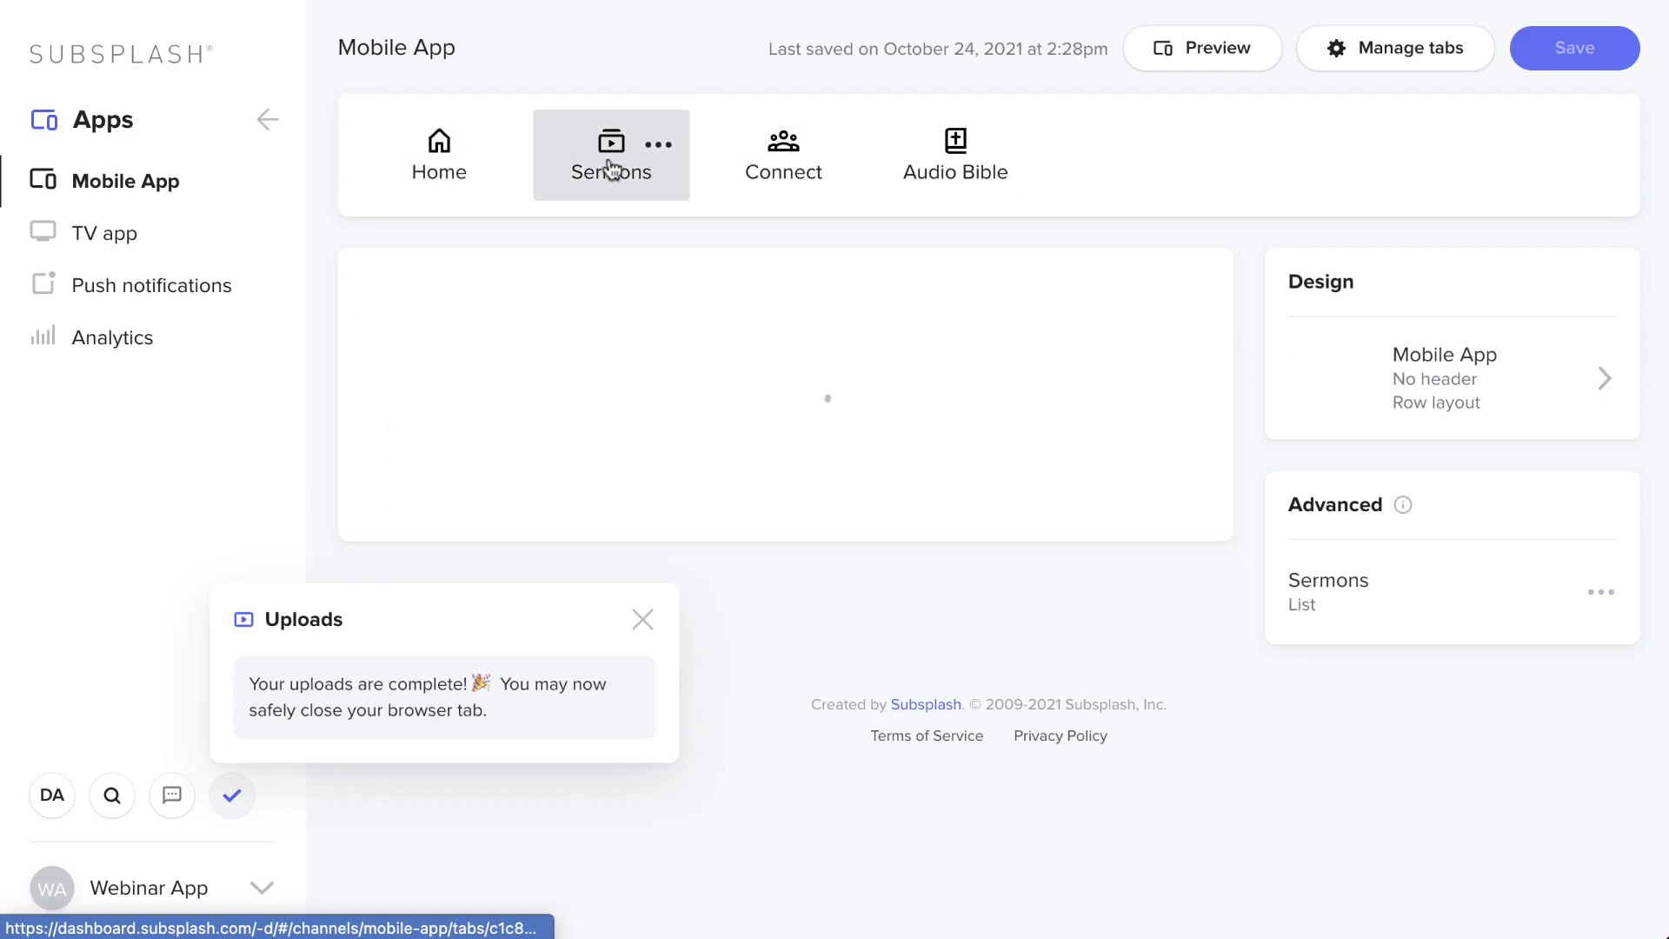
- Add the John series to the Sermons tab, save, and open John from the list
click(780, 477)
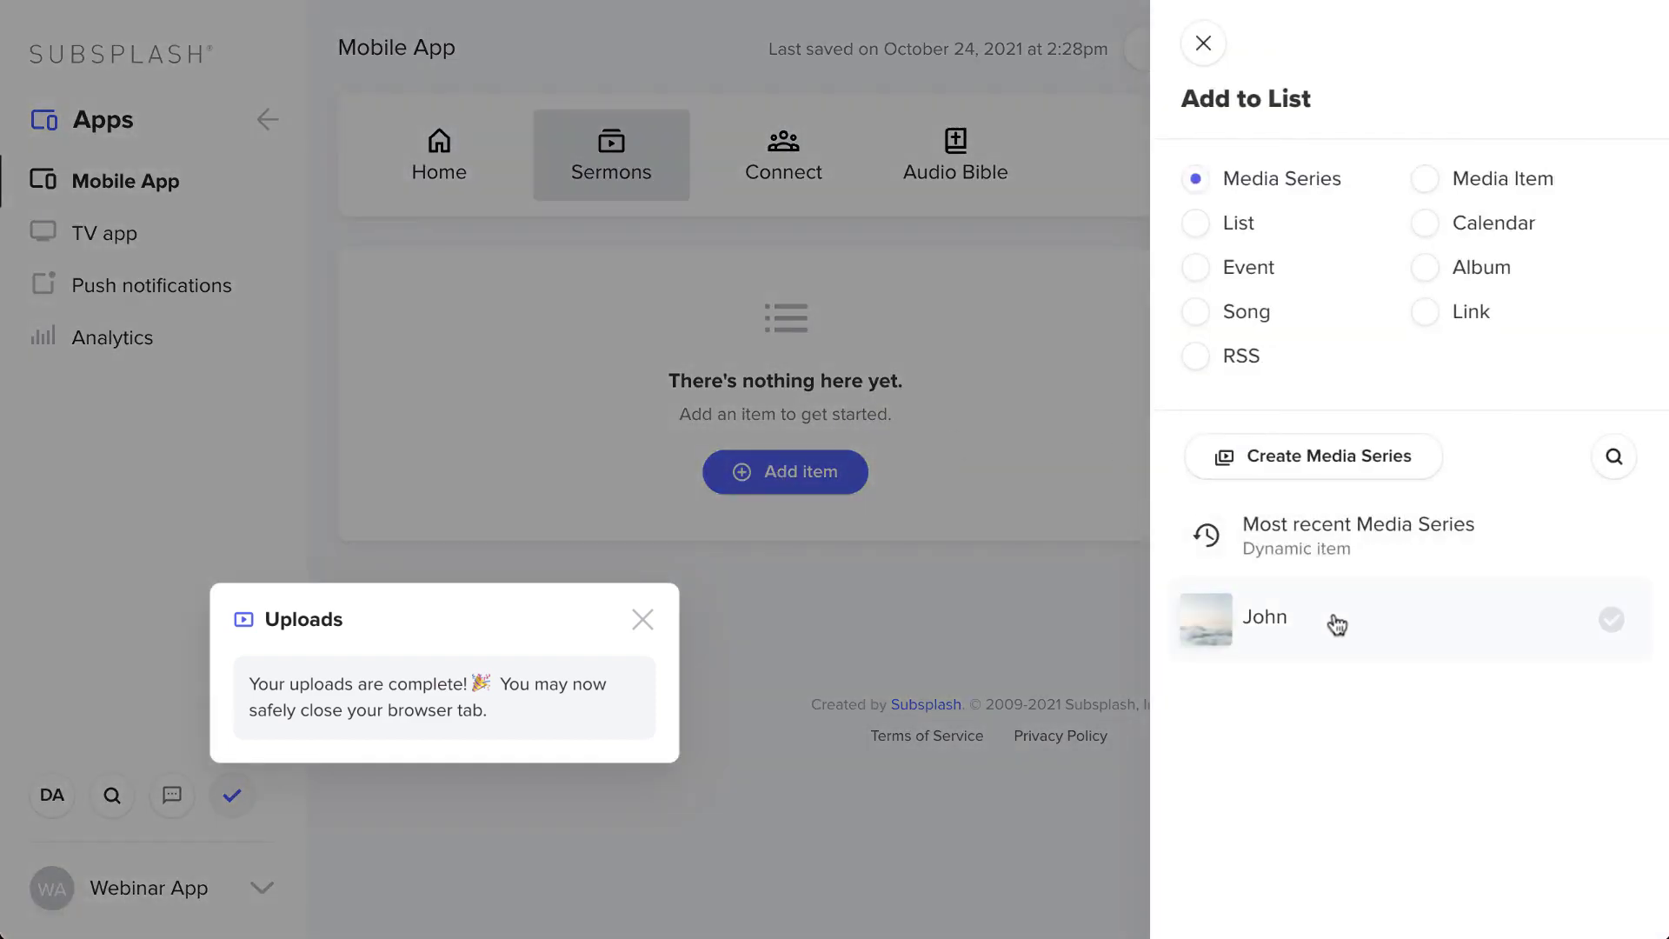
click(1279, 645)
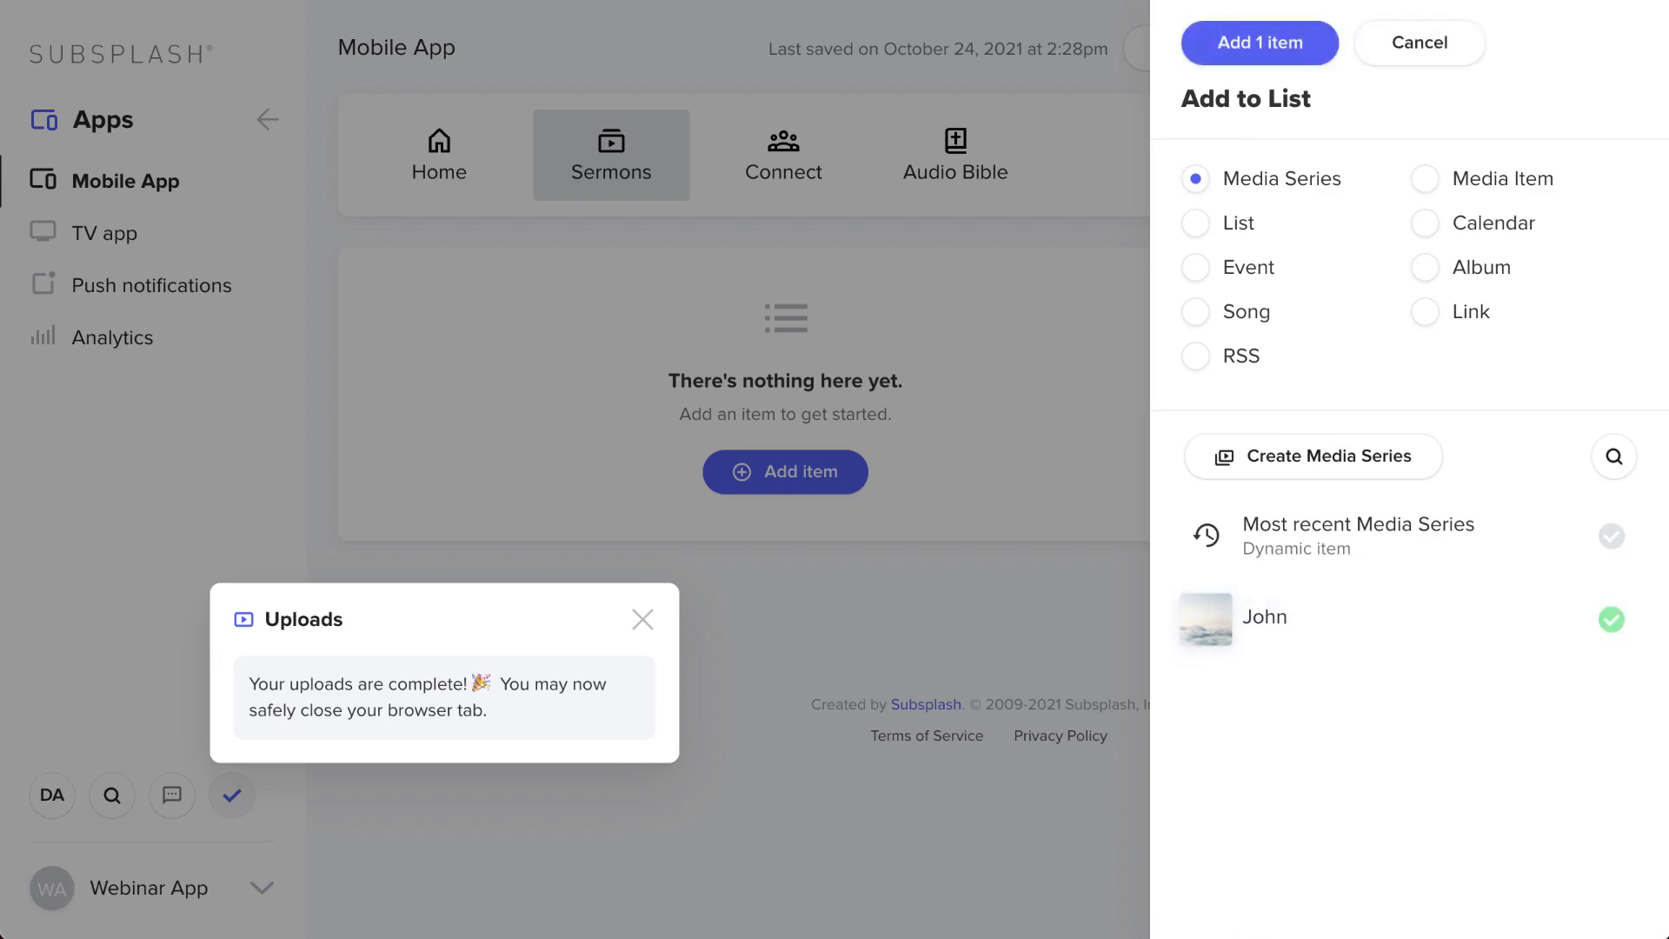
click(1286, 43)
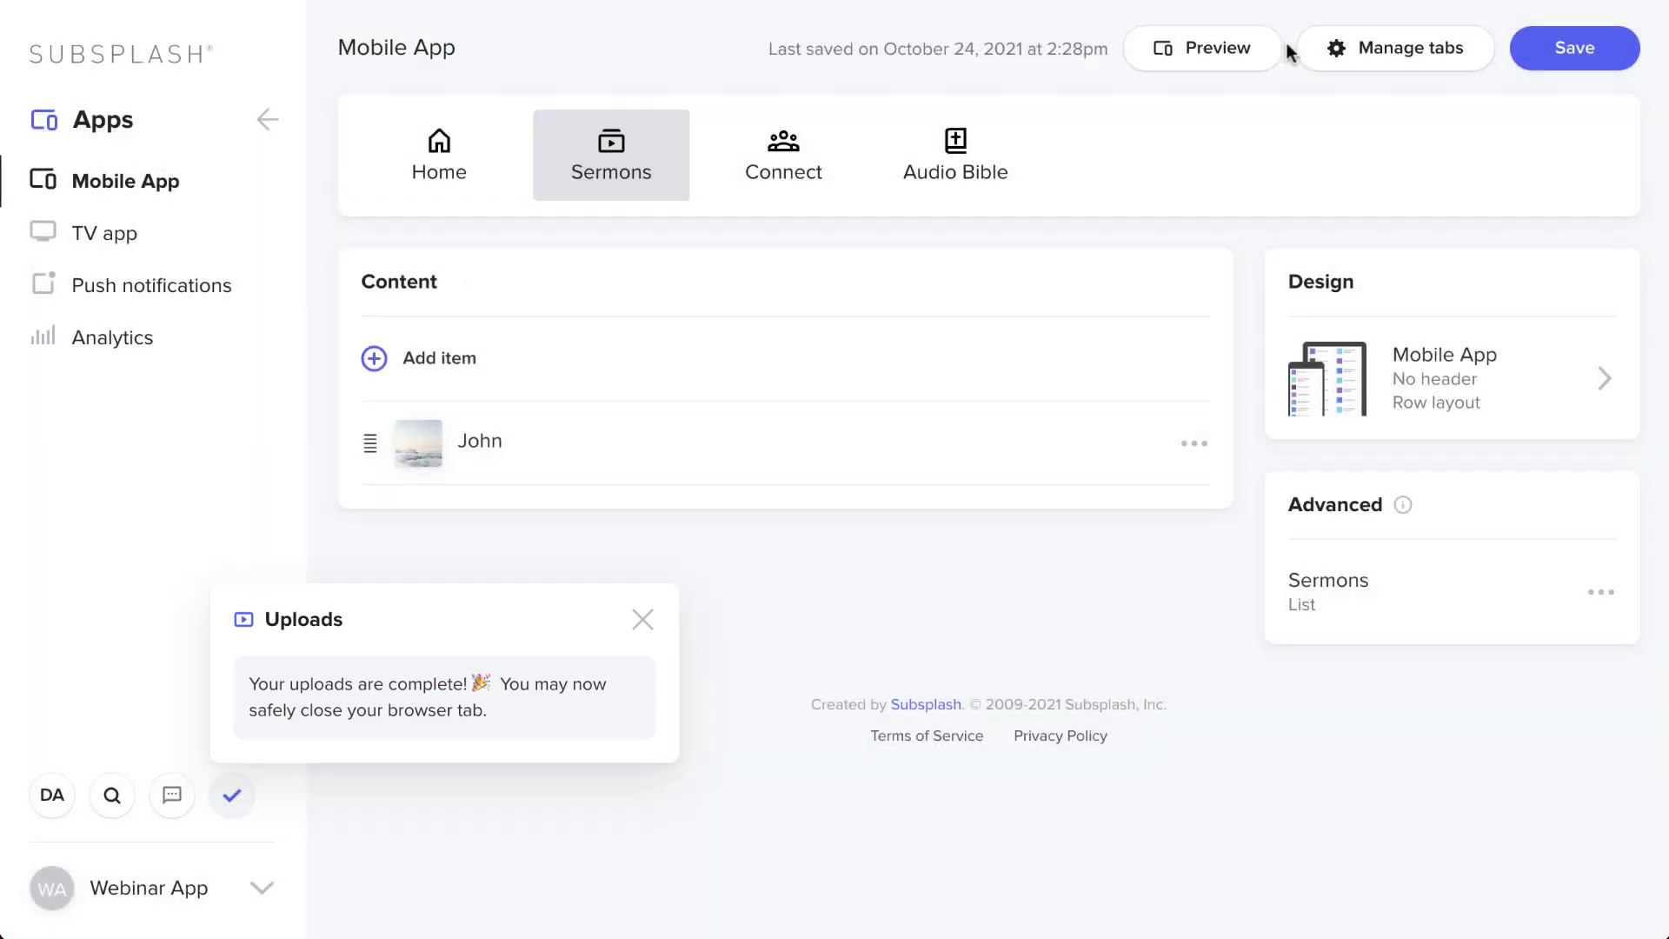
click(1588, 46)
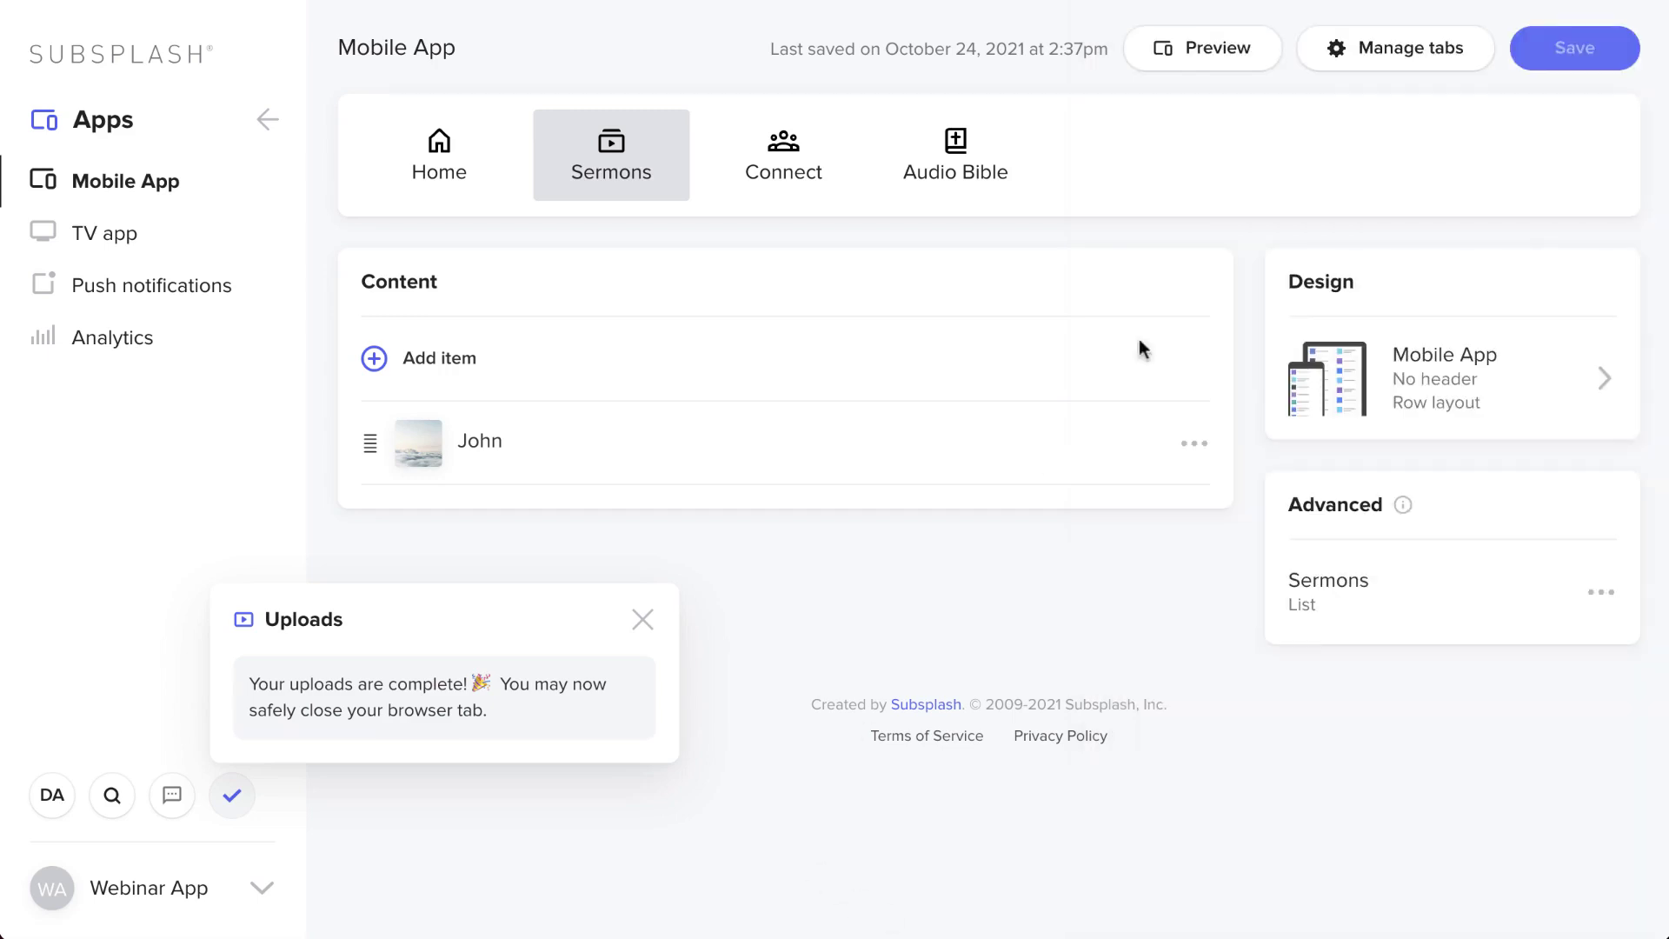
click(895, 454)
click(1456, 137)
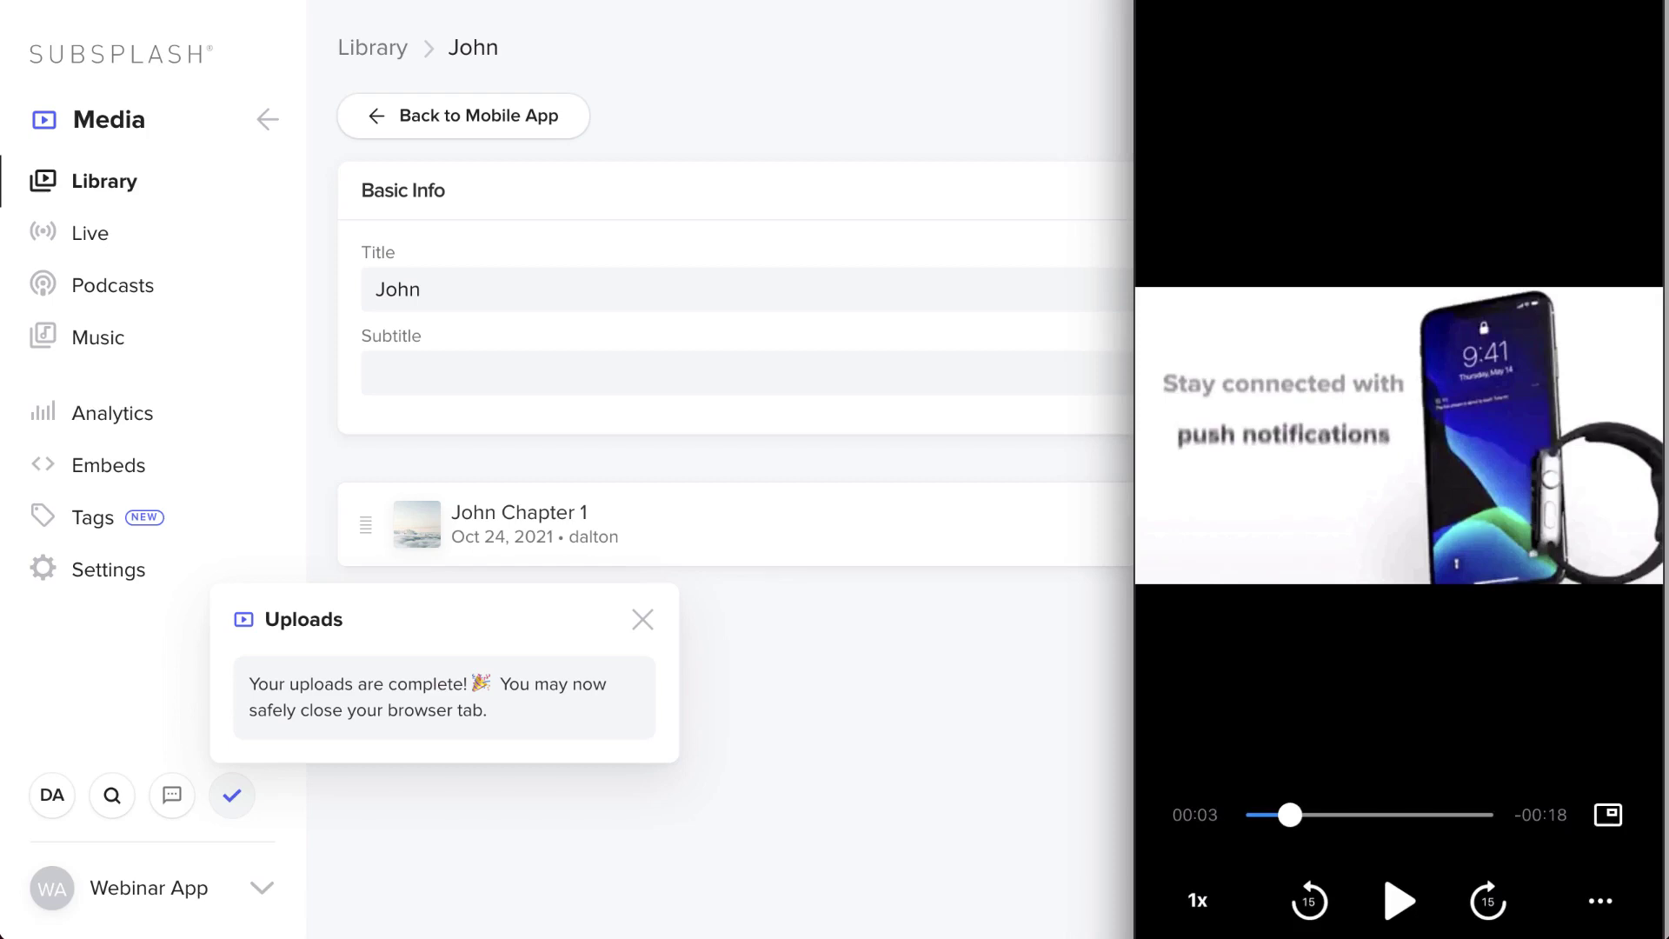
- Close the Uploads panel's uploads-complete notice
click(651, 619)
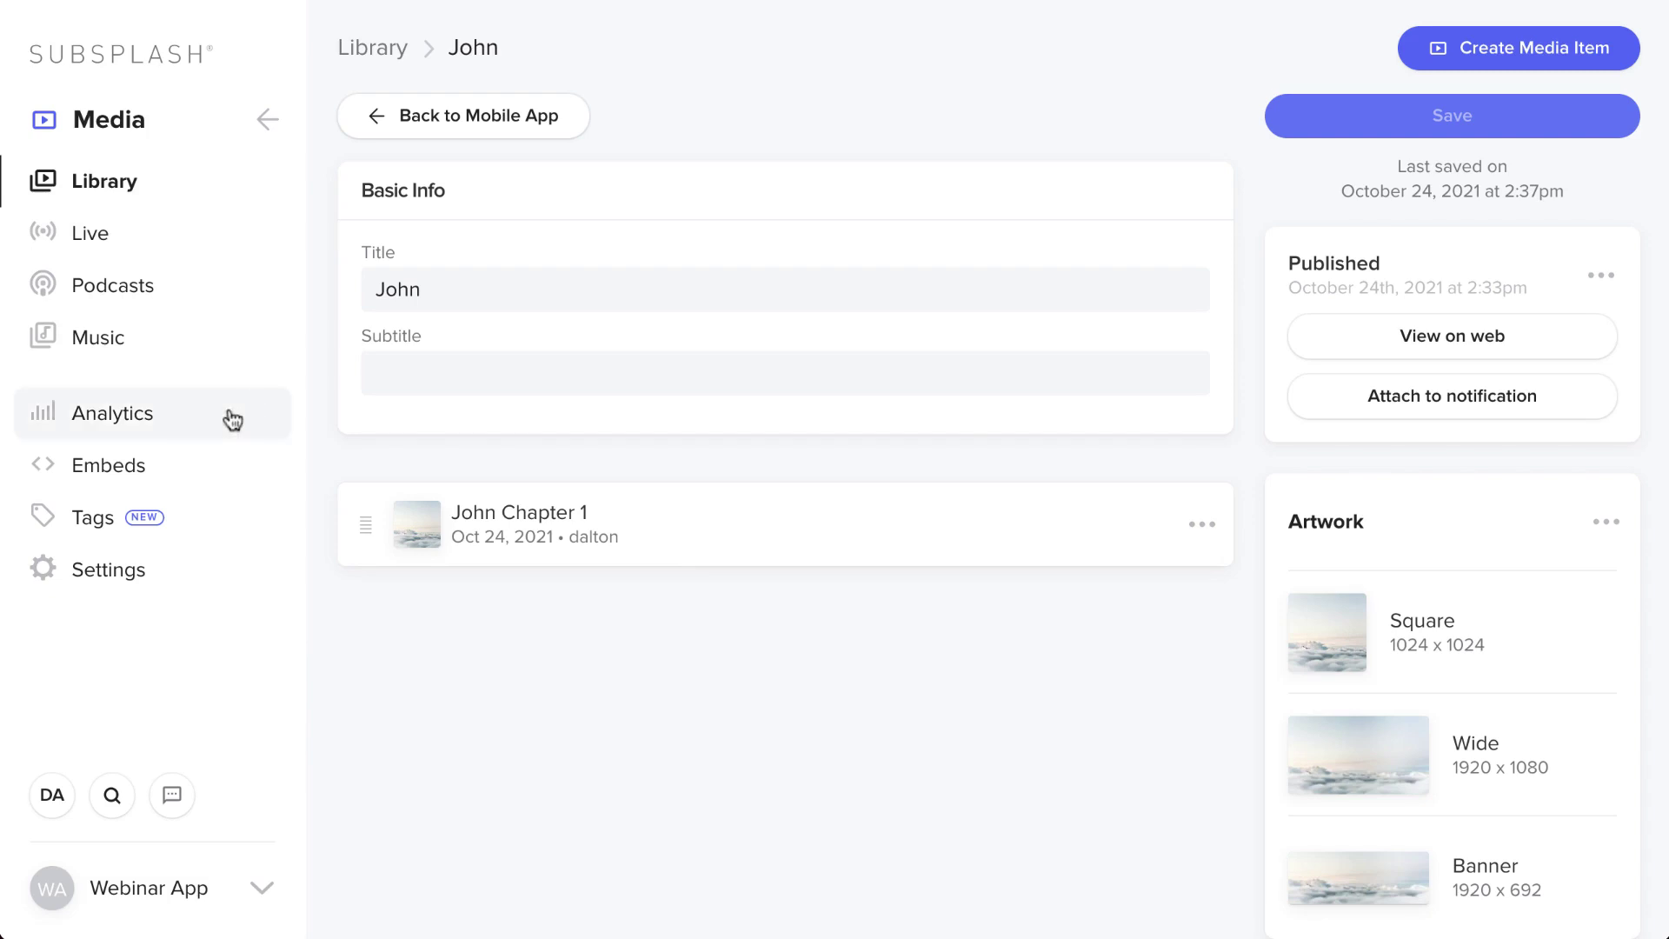
- Open the Media Library web embed preview, confirming the leave prompt
click(130, 468)
click(1067, 155)
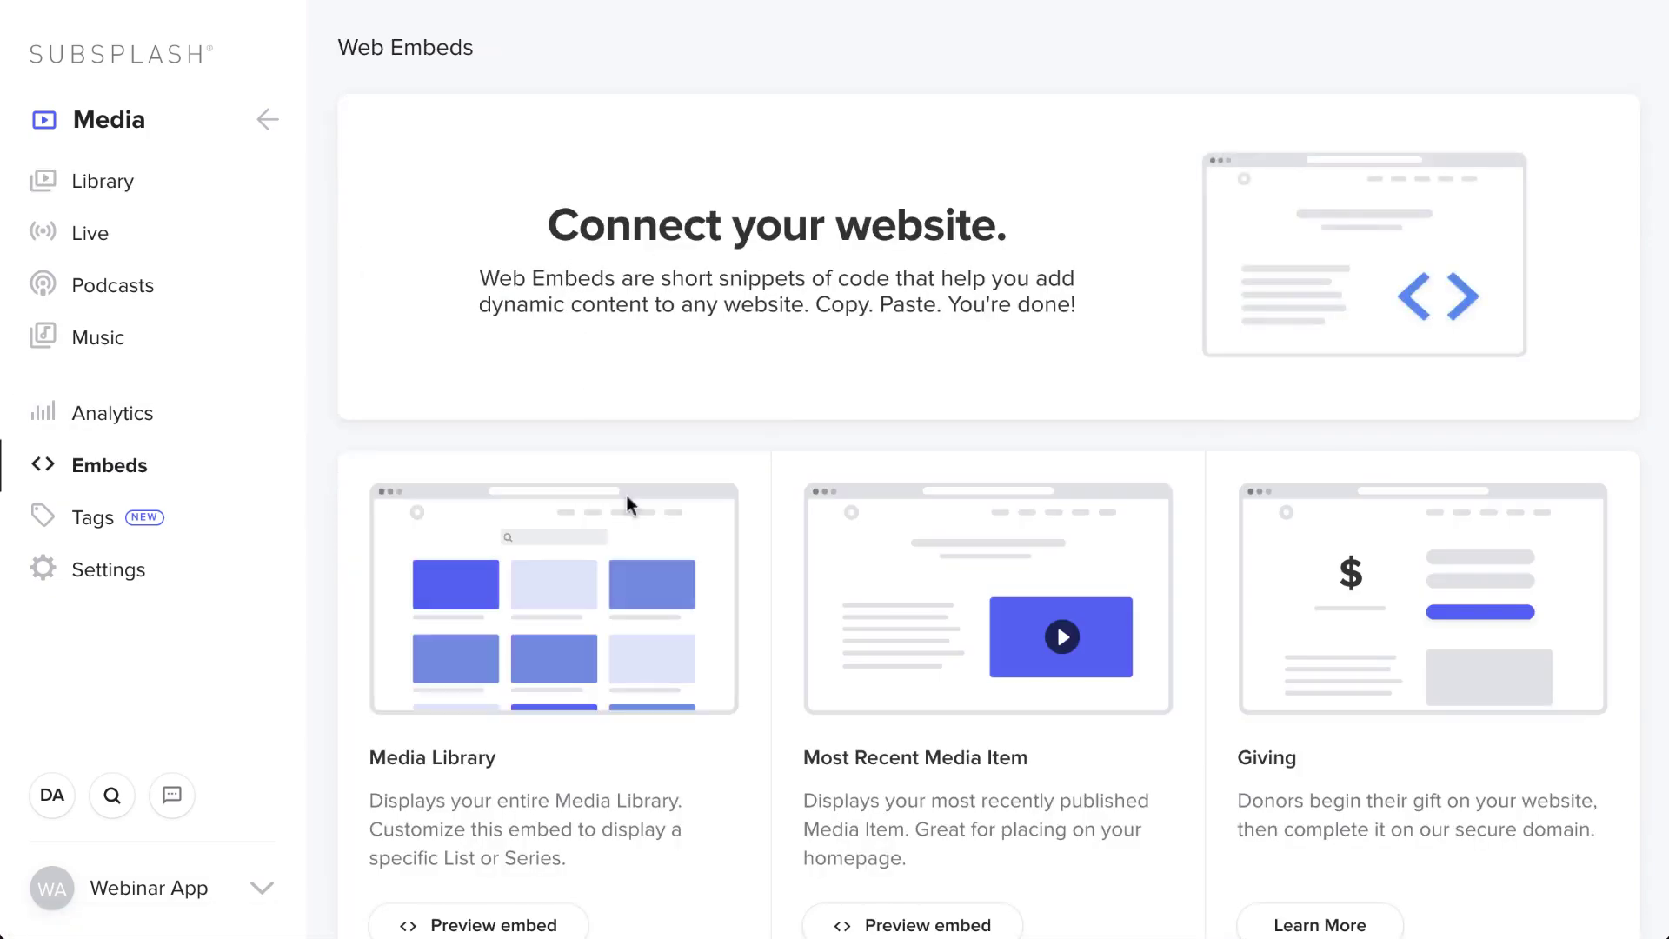
scroll(664, 555, down, 3)
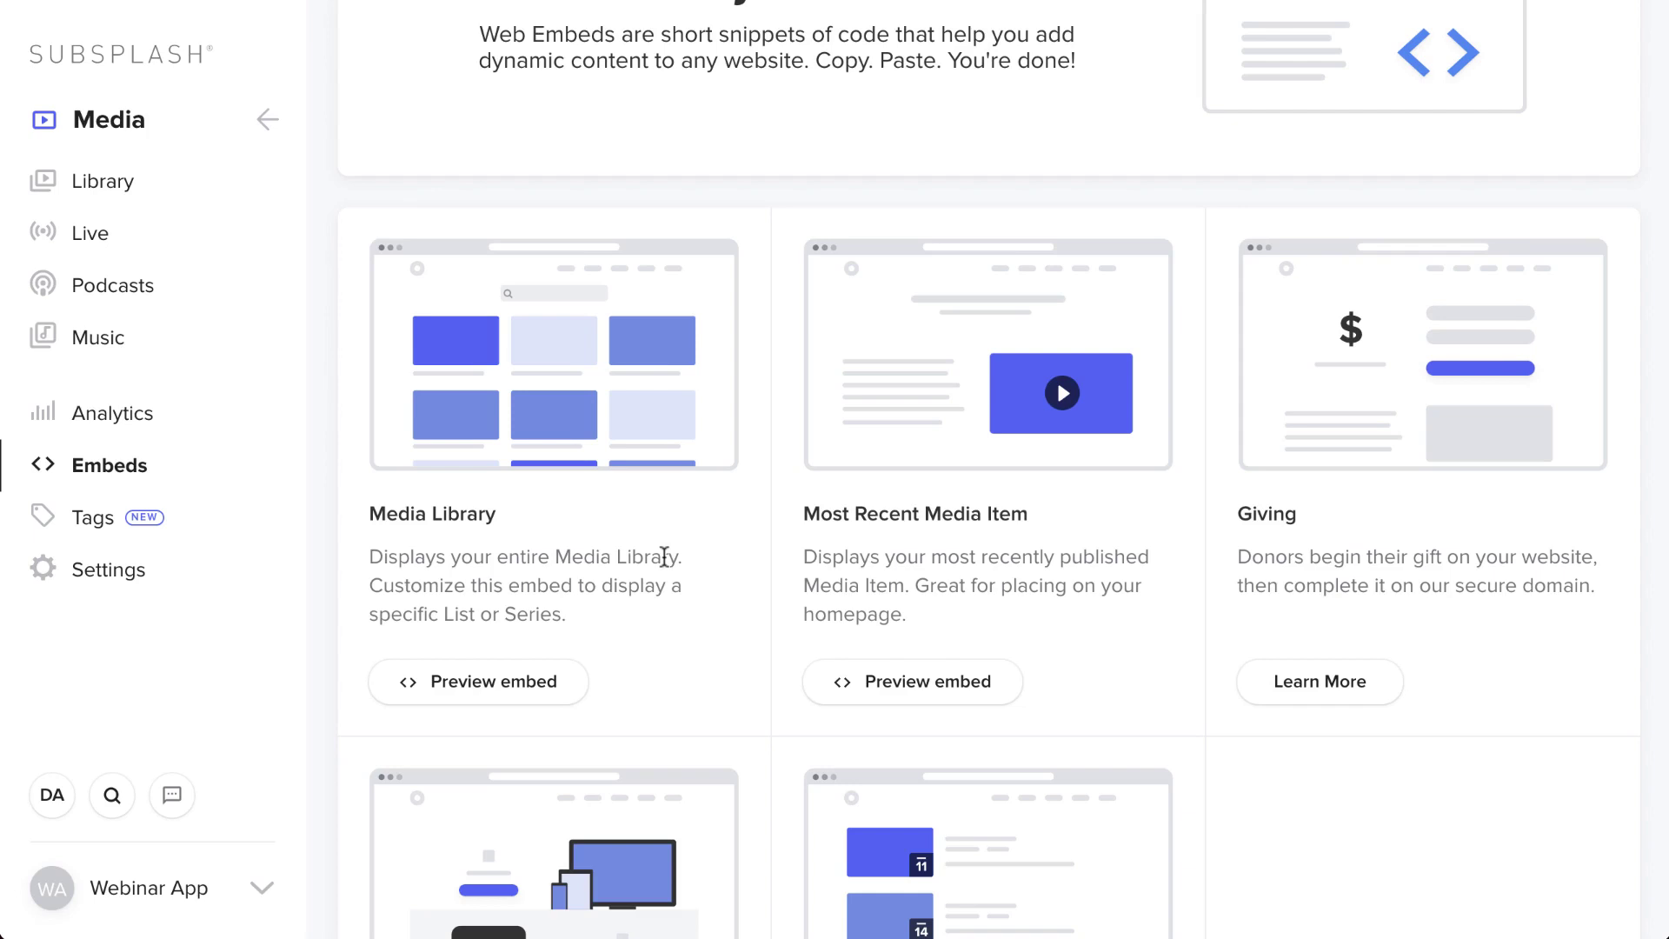
scroll(664, 556, down, 2)
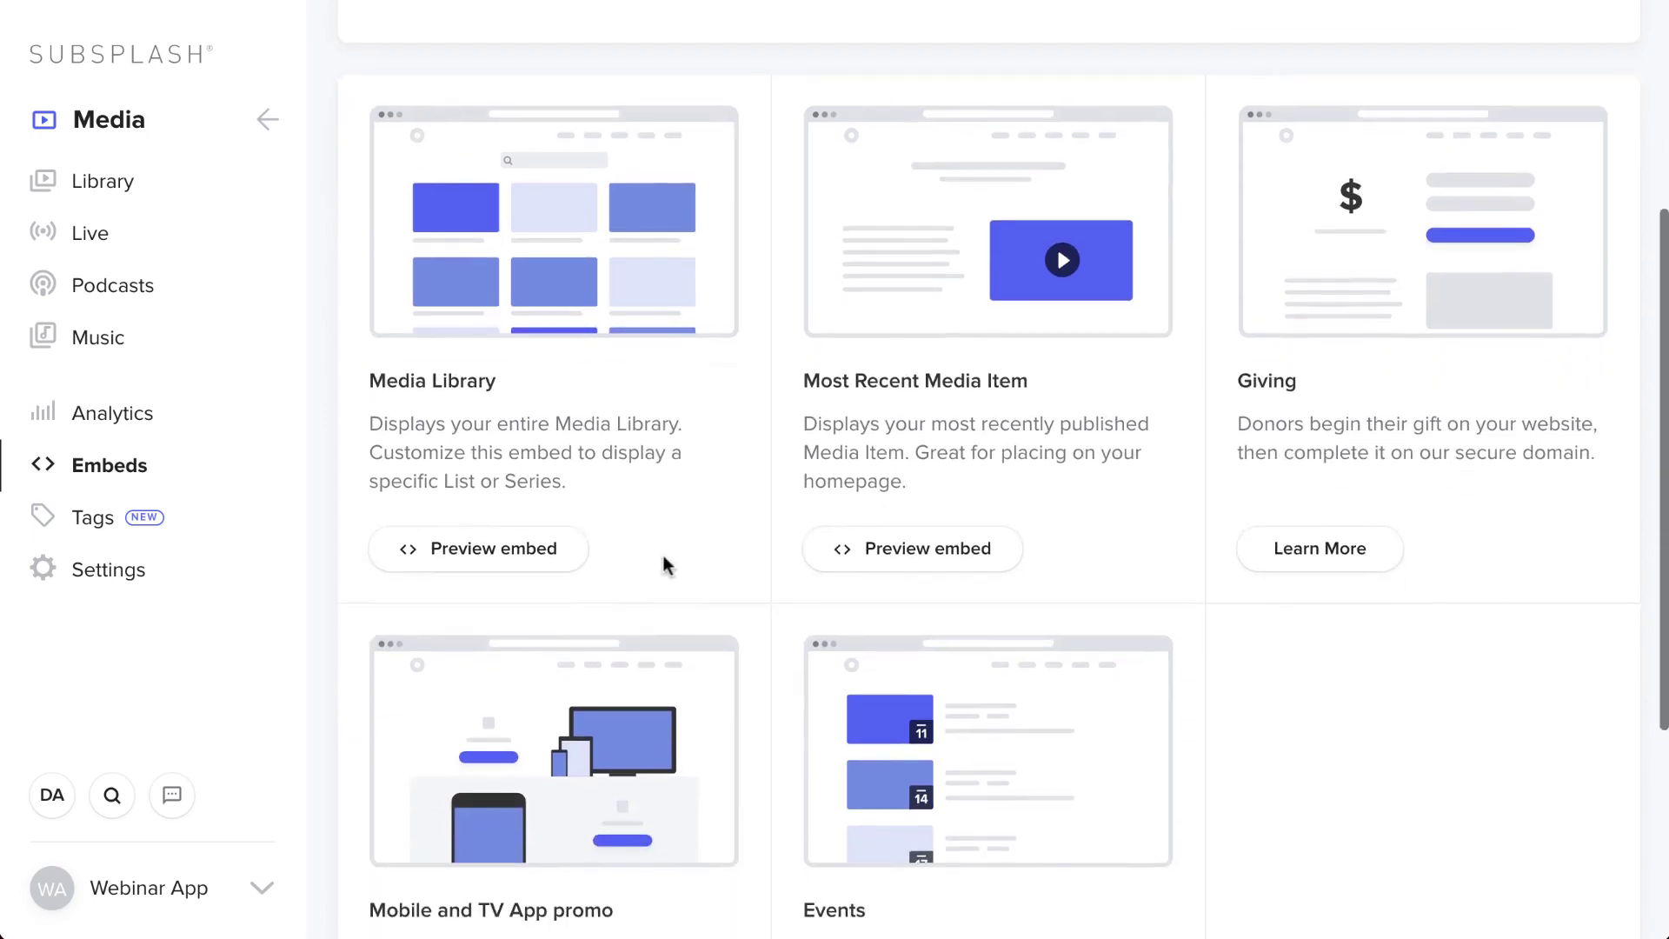
click(461, 551)
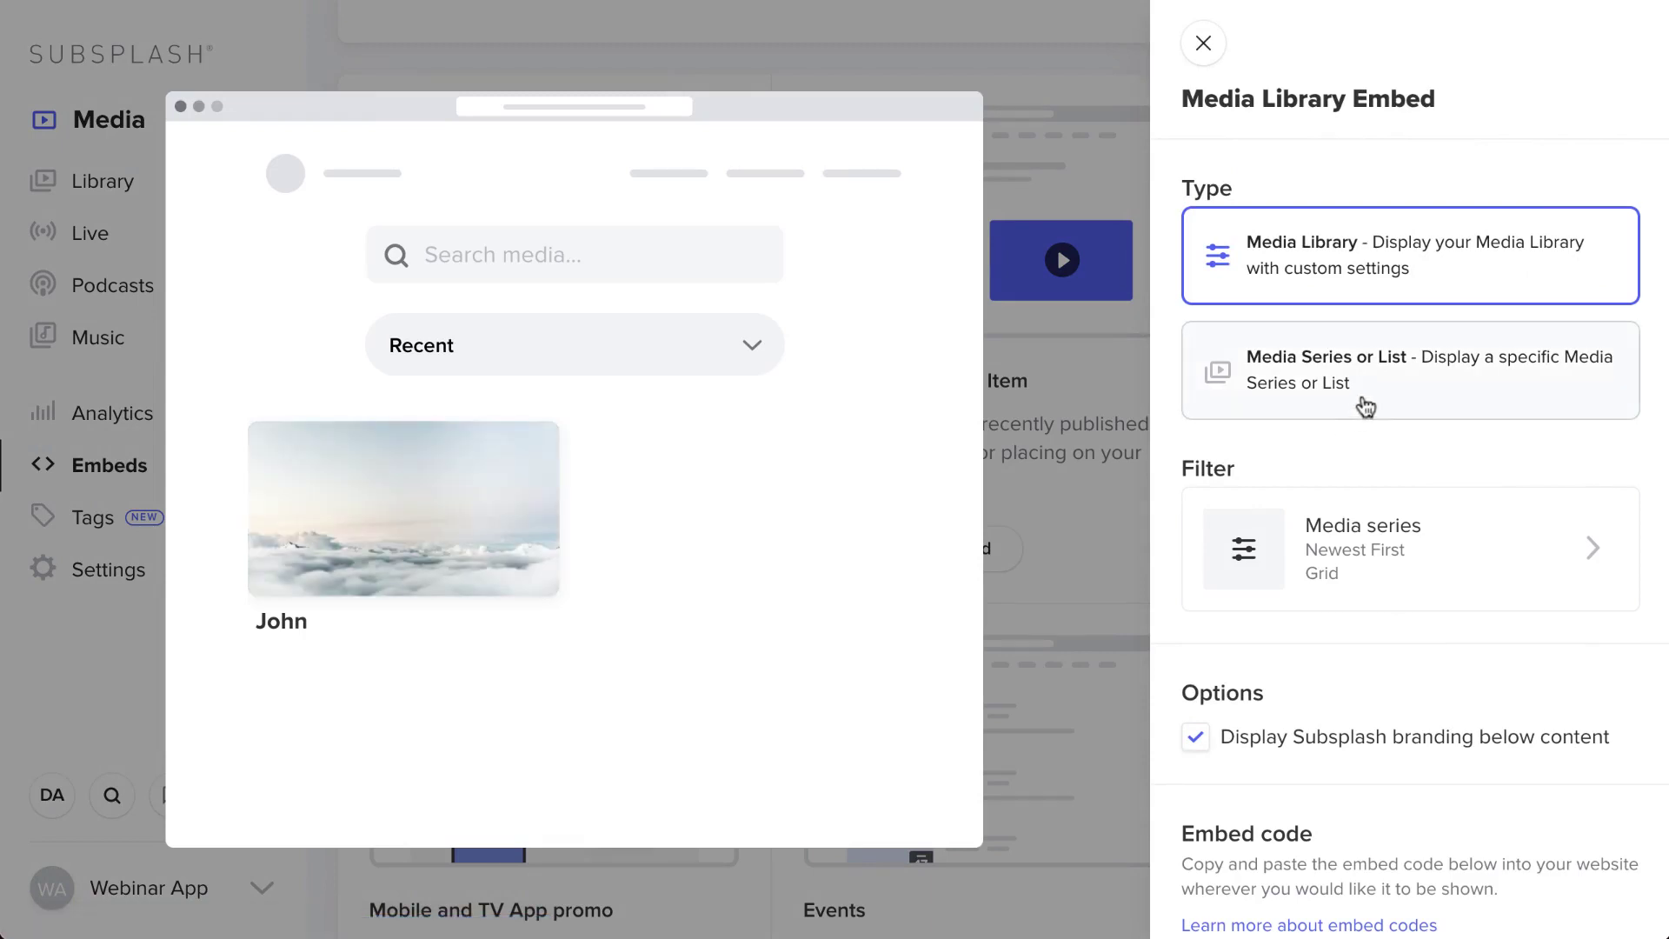
- Set the embed's content source to the Sermons list and copy the embed code
click(1331, 383)
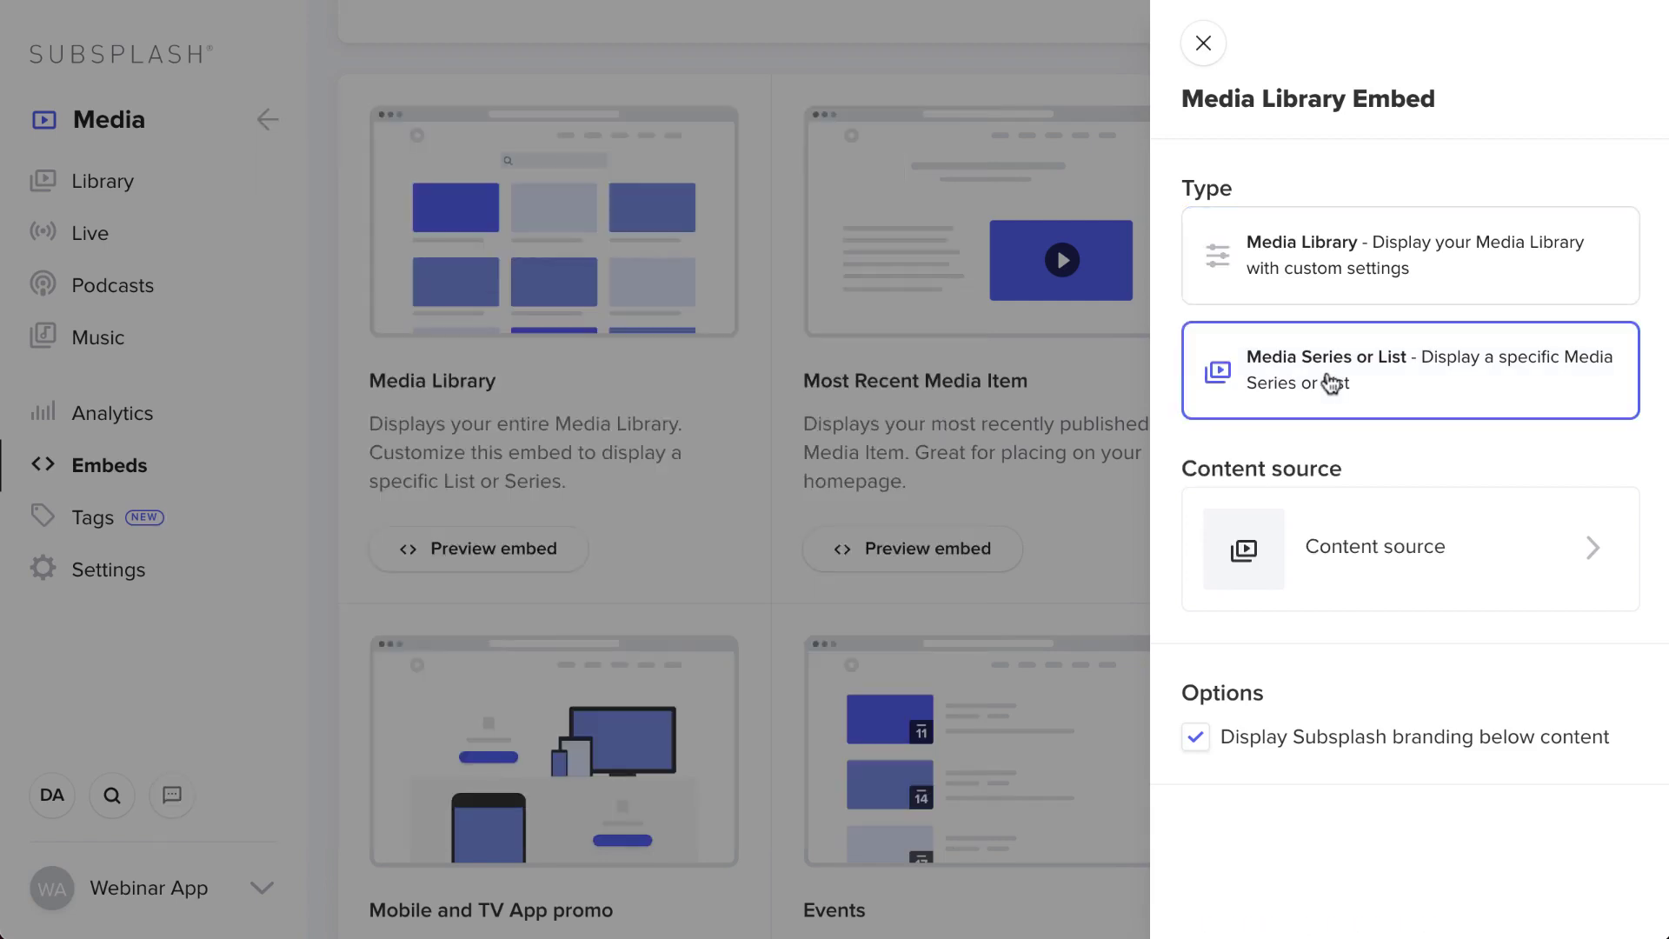
click(1382, 532)
click(1198, 226)
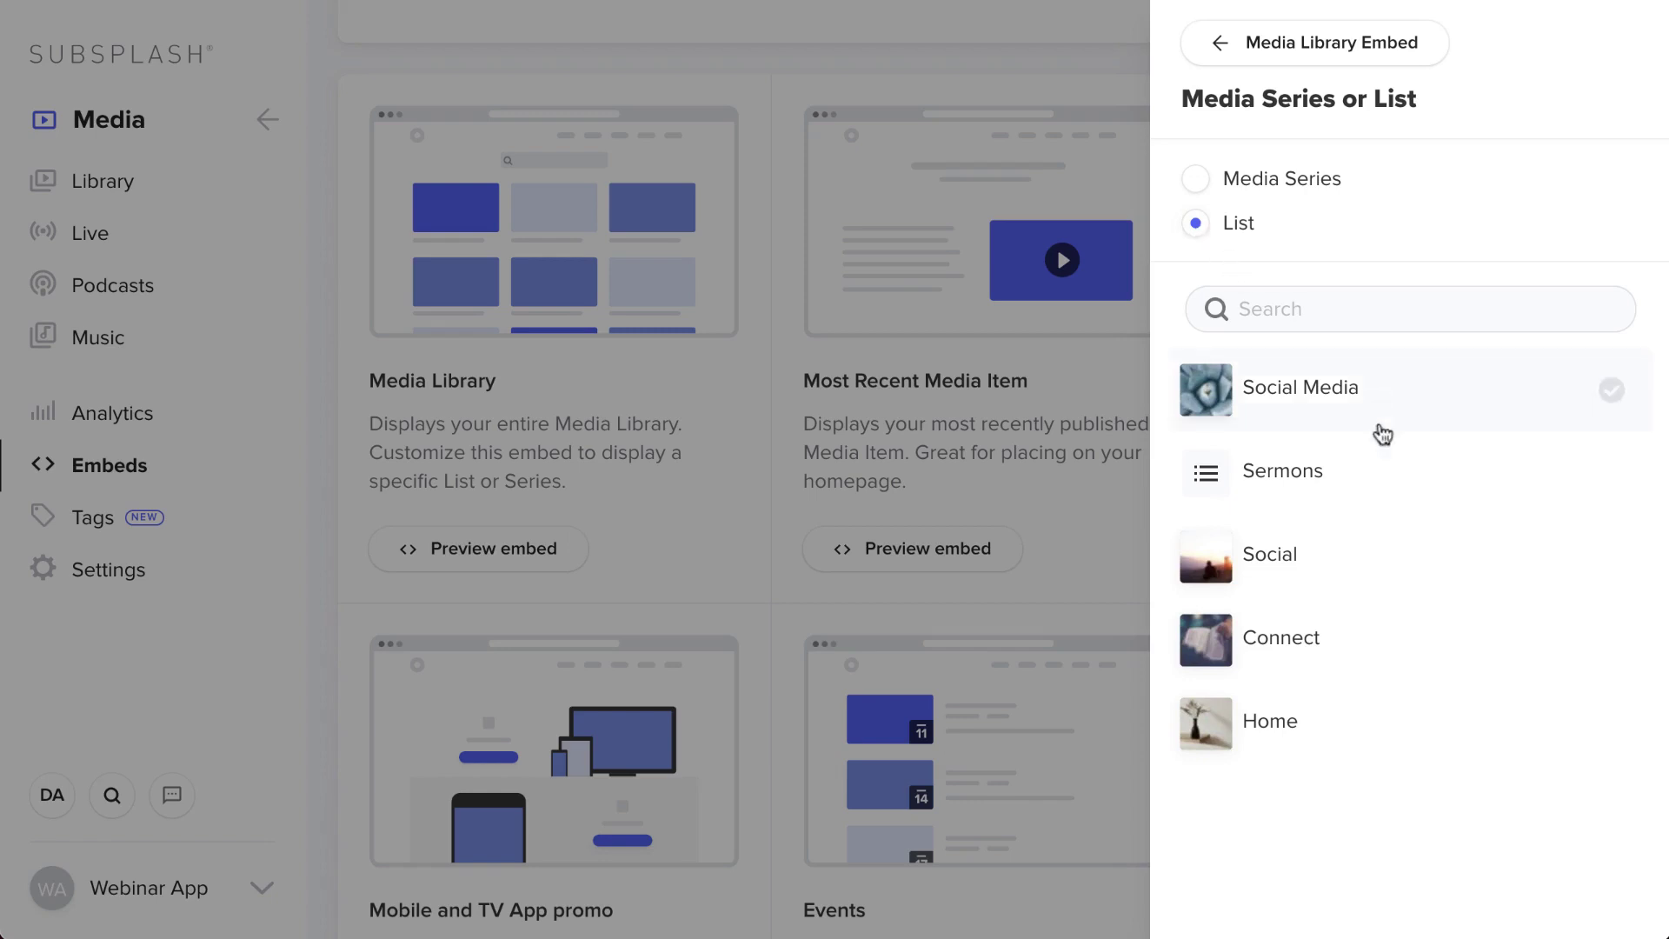
click(1372, 487)
click(1272, 48)
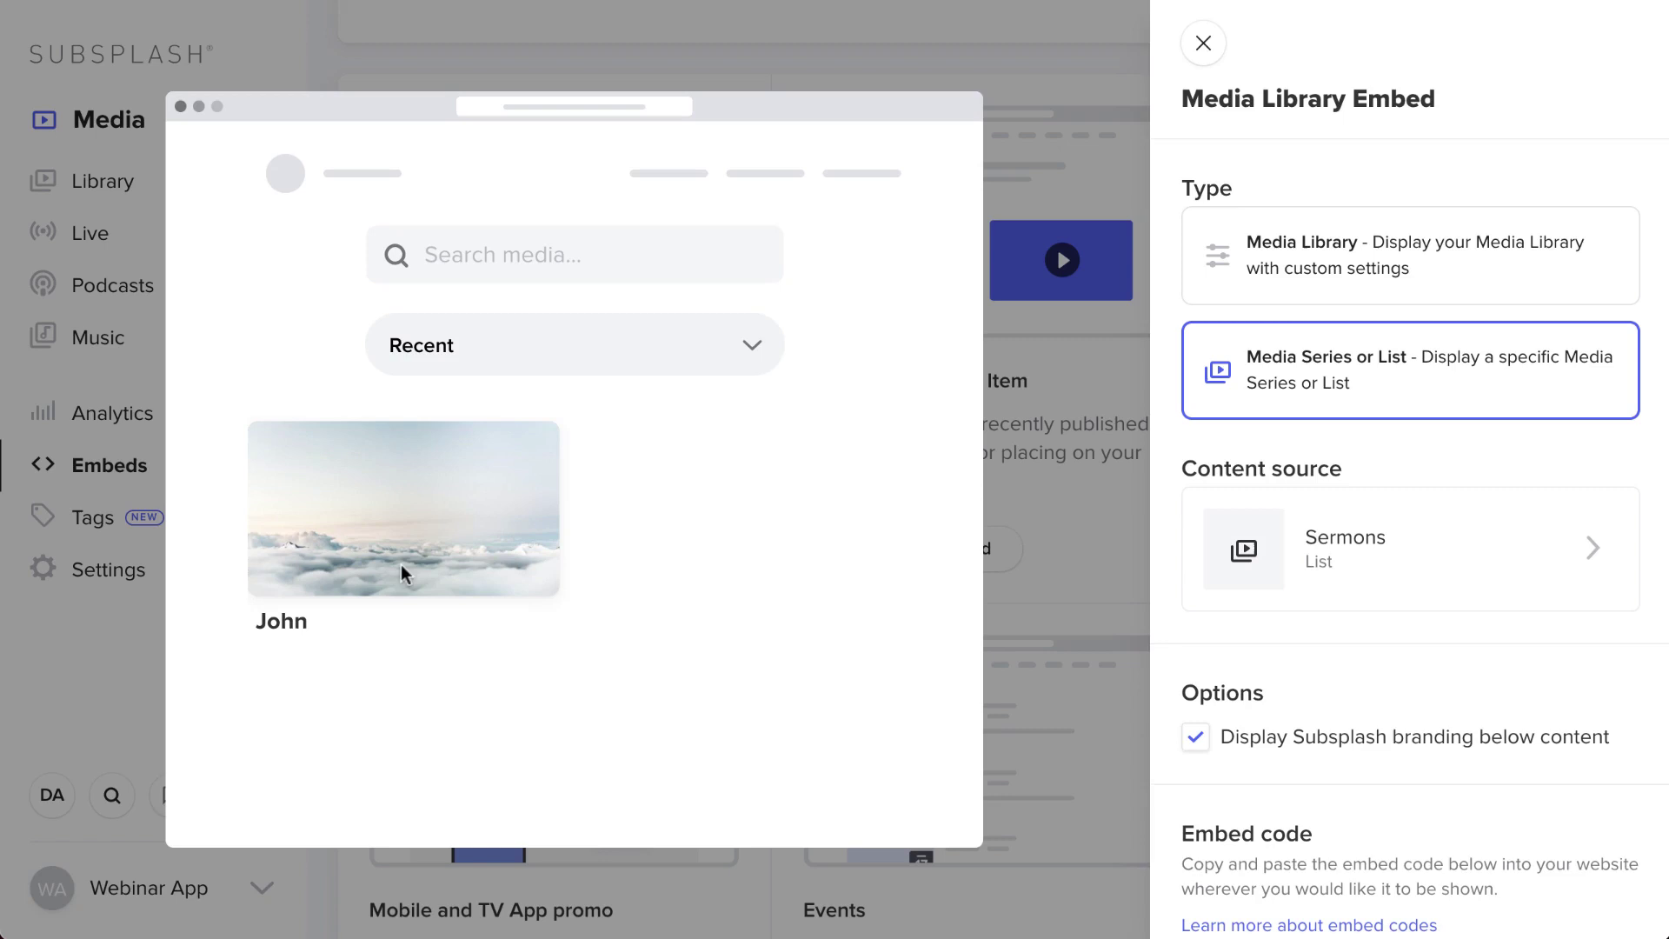
scroll(1528, 817, down, 1)
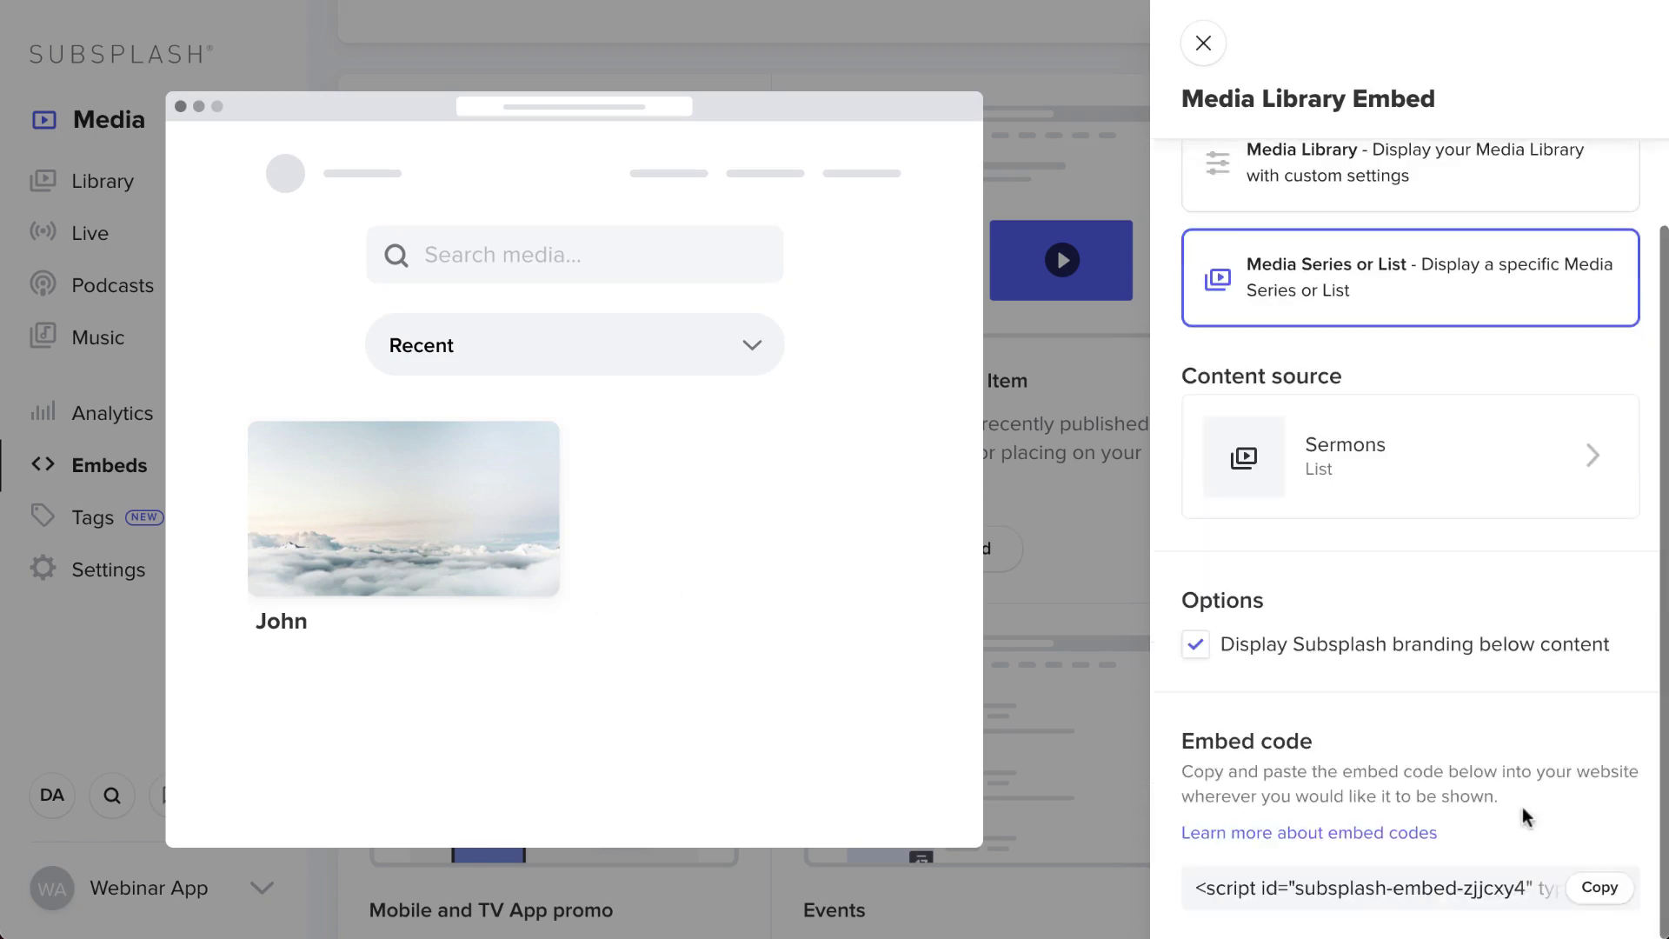
click(1585, 888)
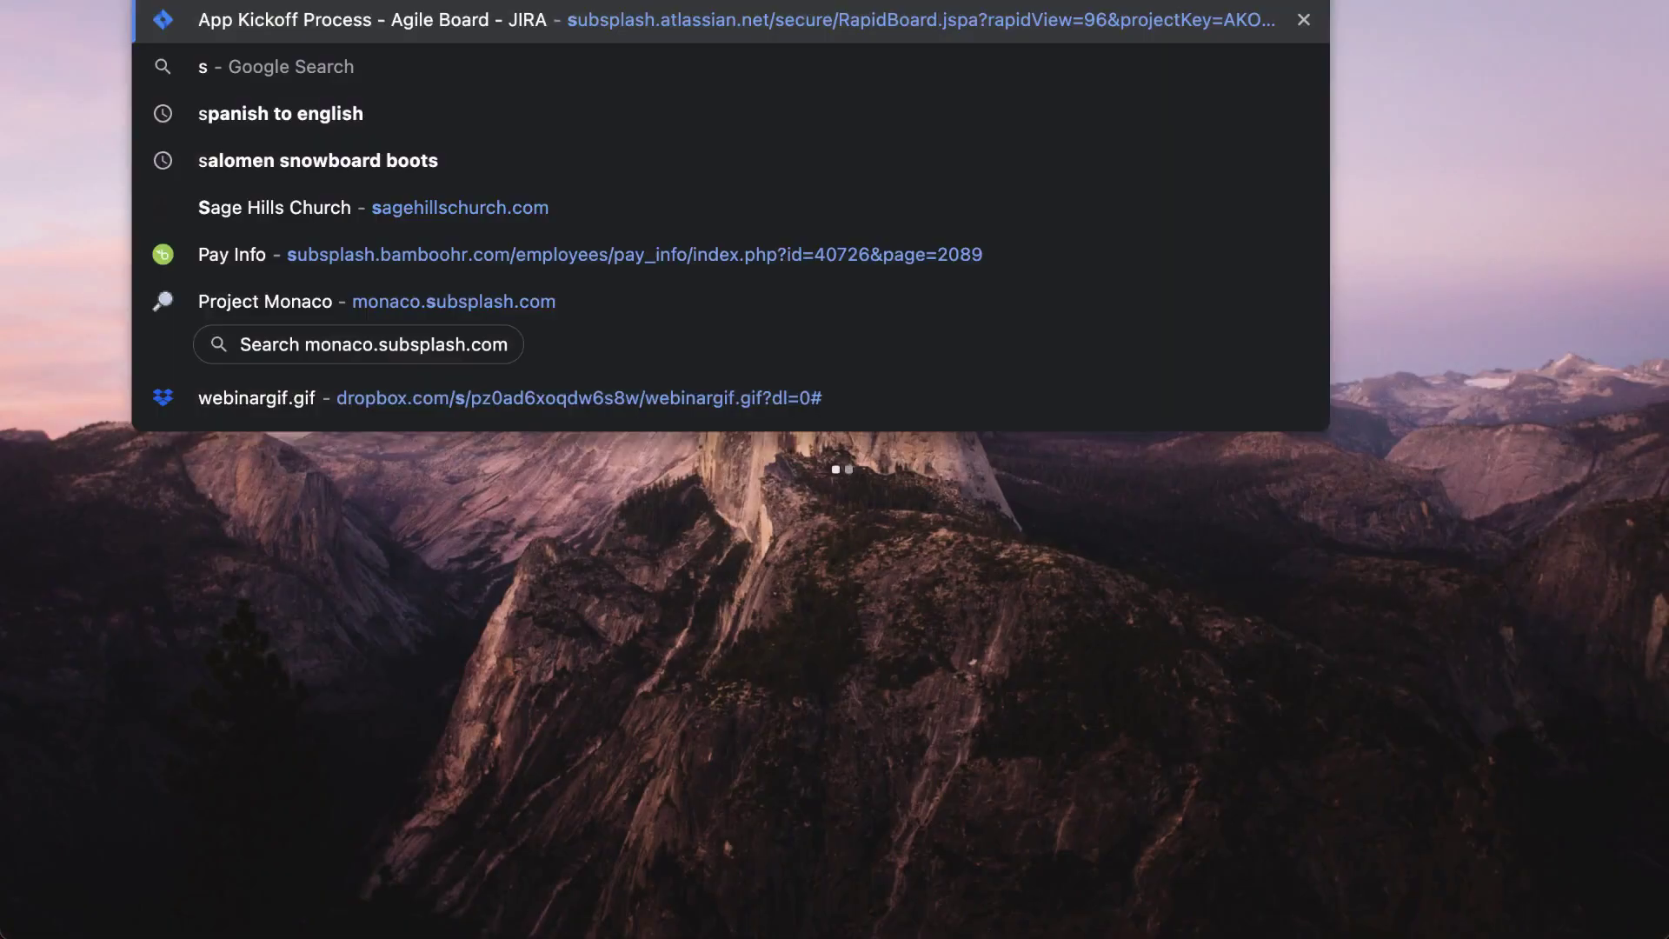
- Load the Sage Hills Church website and go to its Sermons page
text(ag)
key(Return)
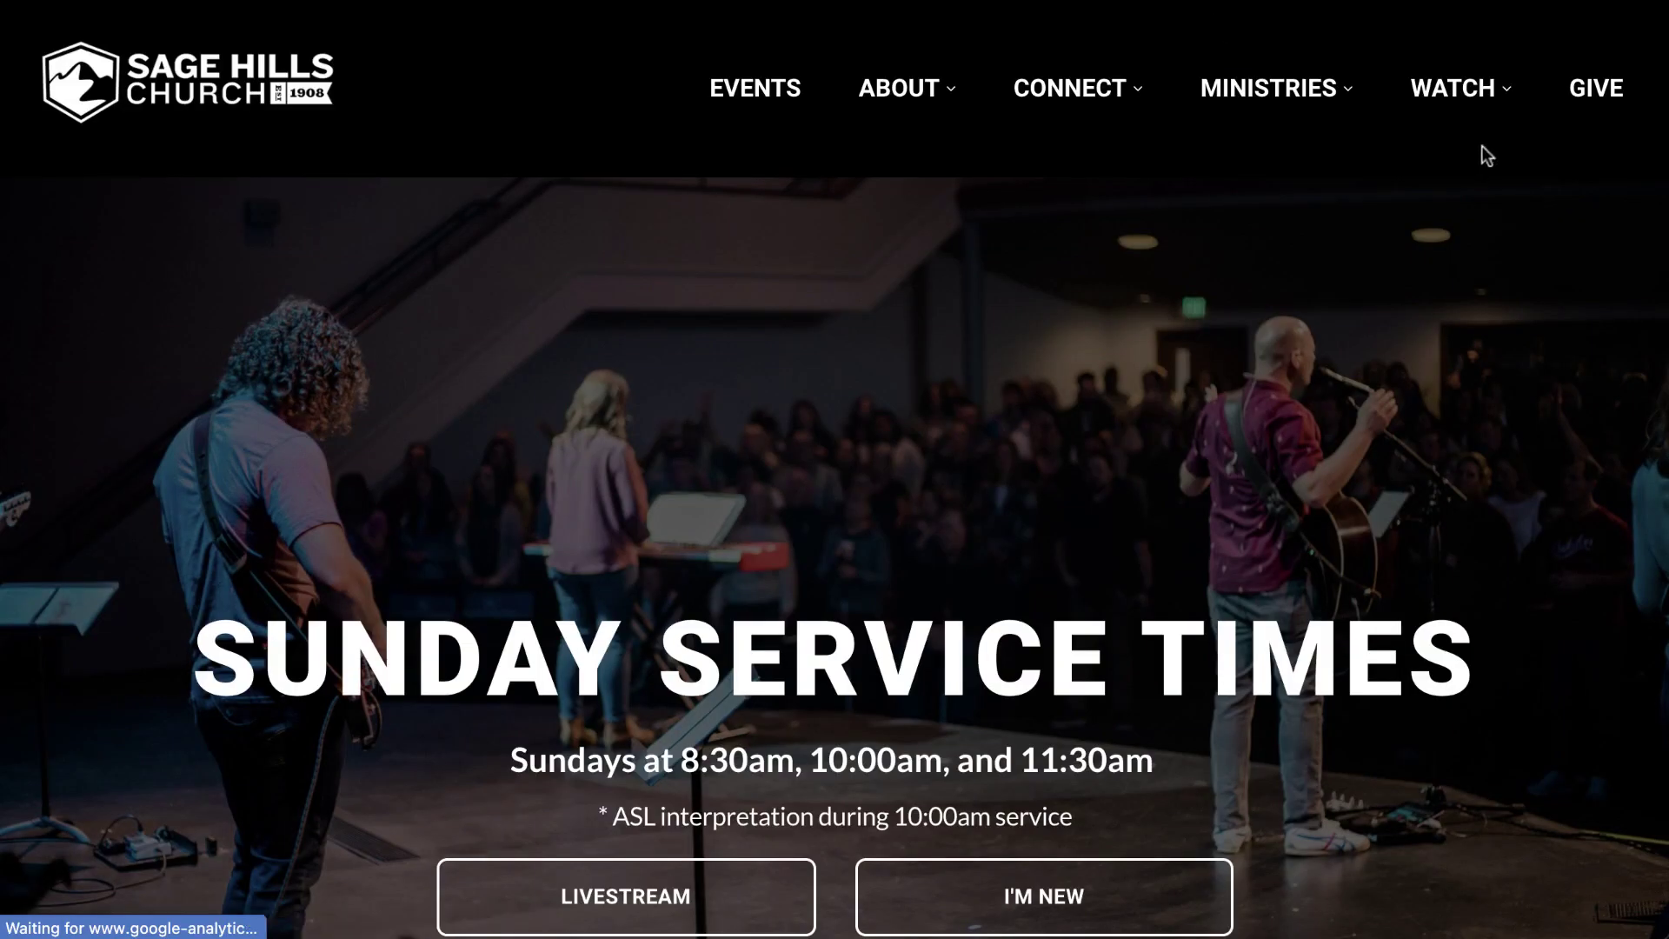
mouse_move(1457, 92)
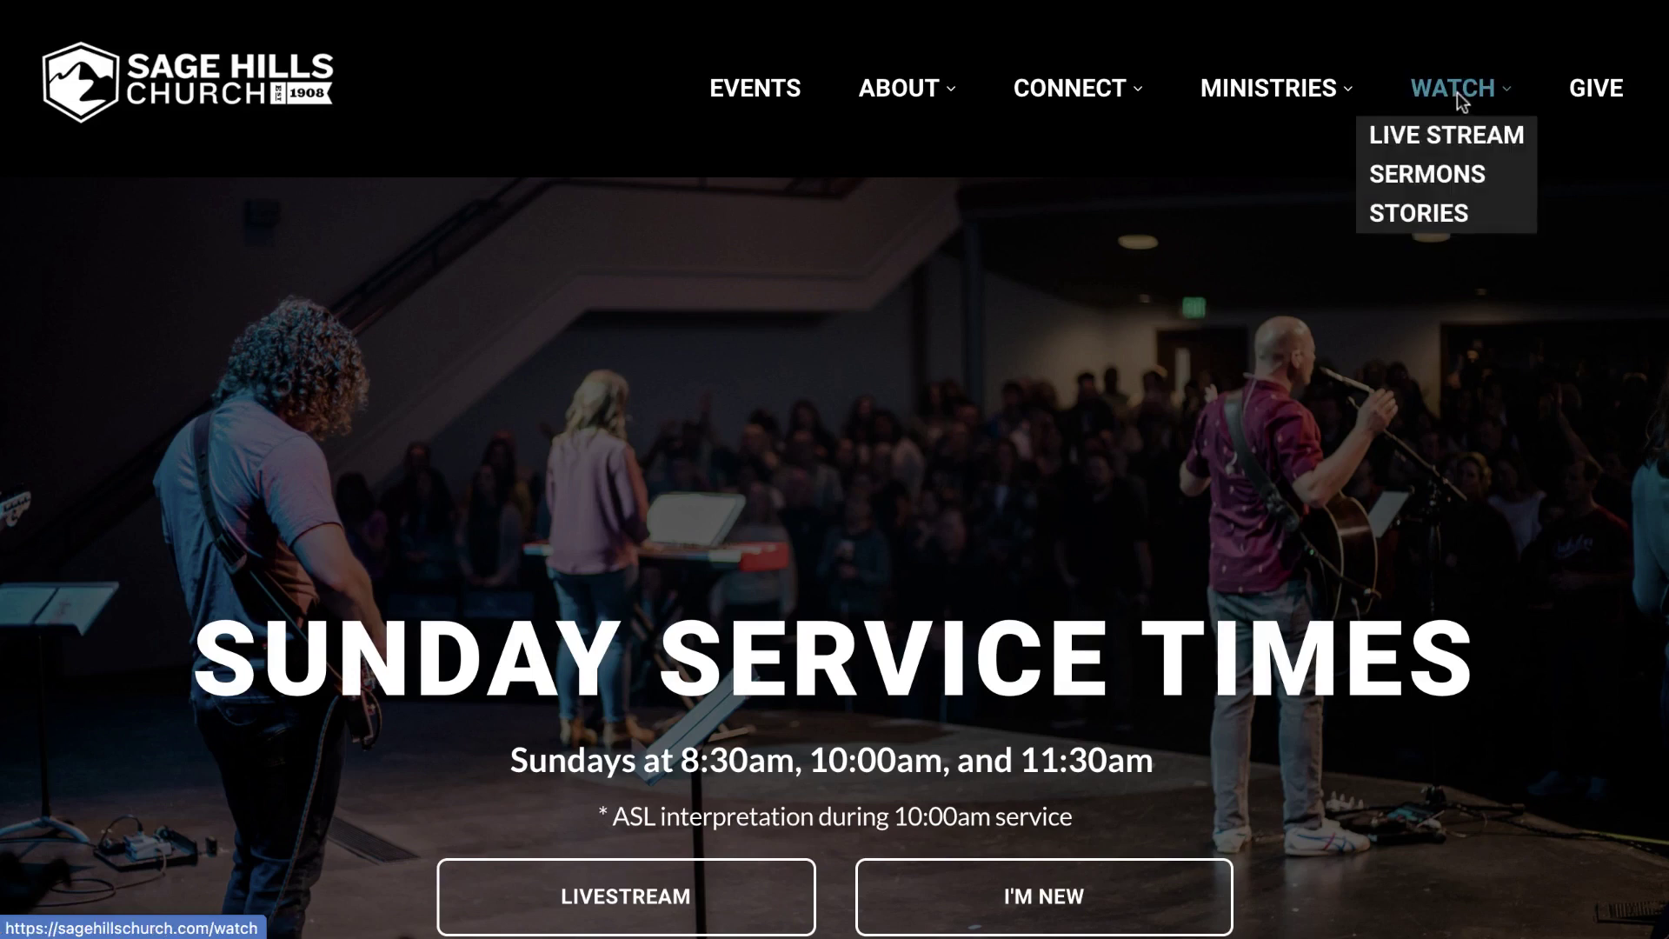
click(1447, 174)
scroll(898, 701, down, 10)
scroll(896, 699, down, 5)
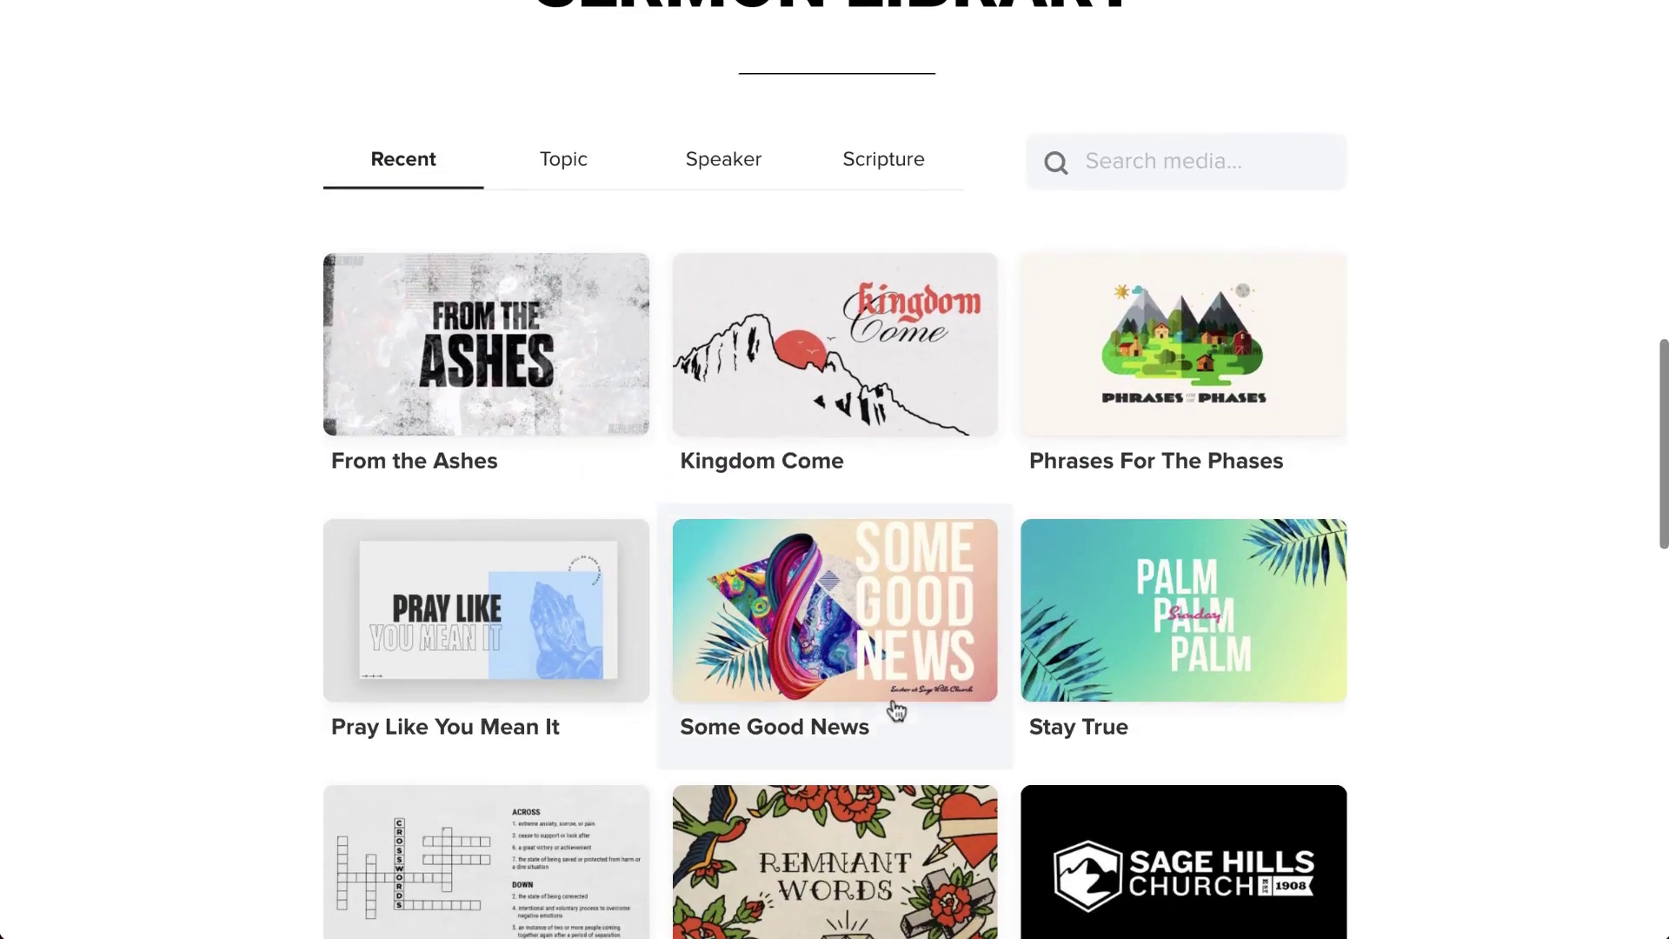
scroll(895, 697, down, 9)
scroll(860, 711, up, 8)
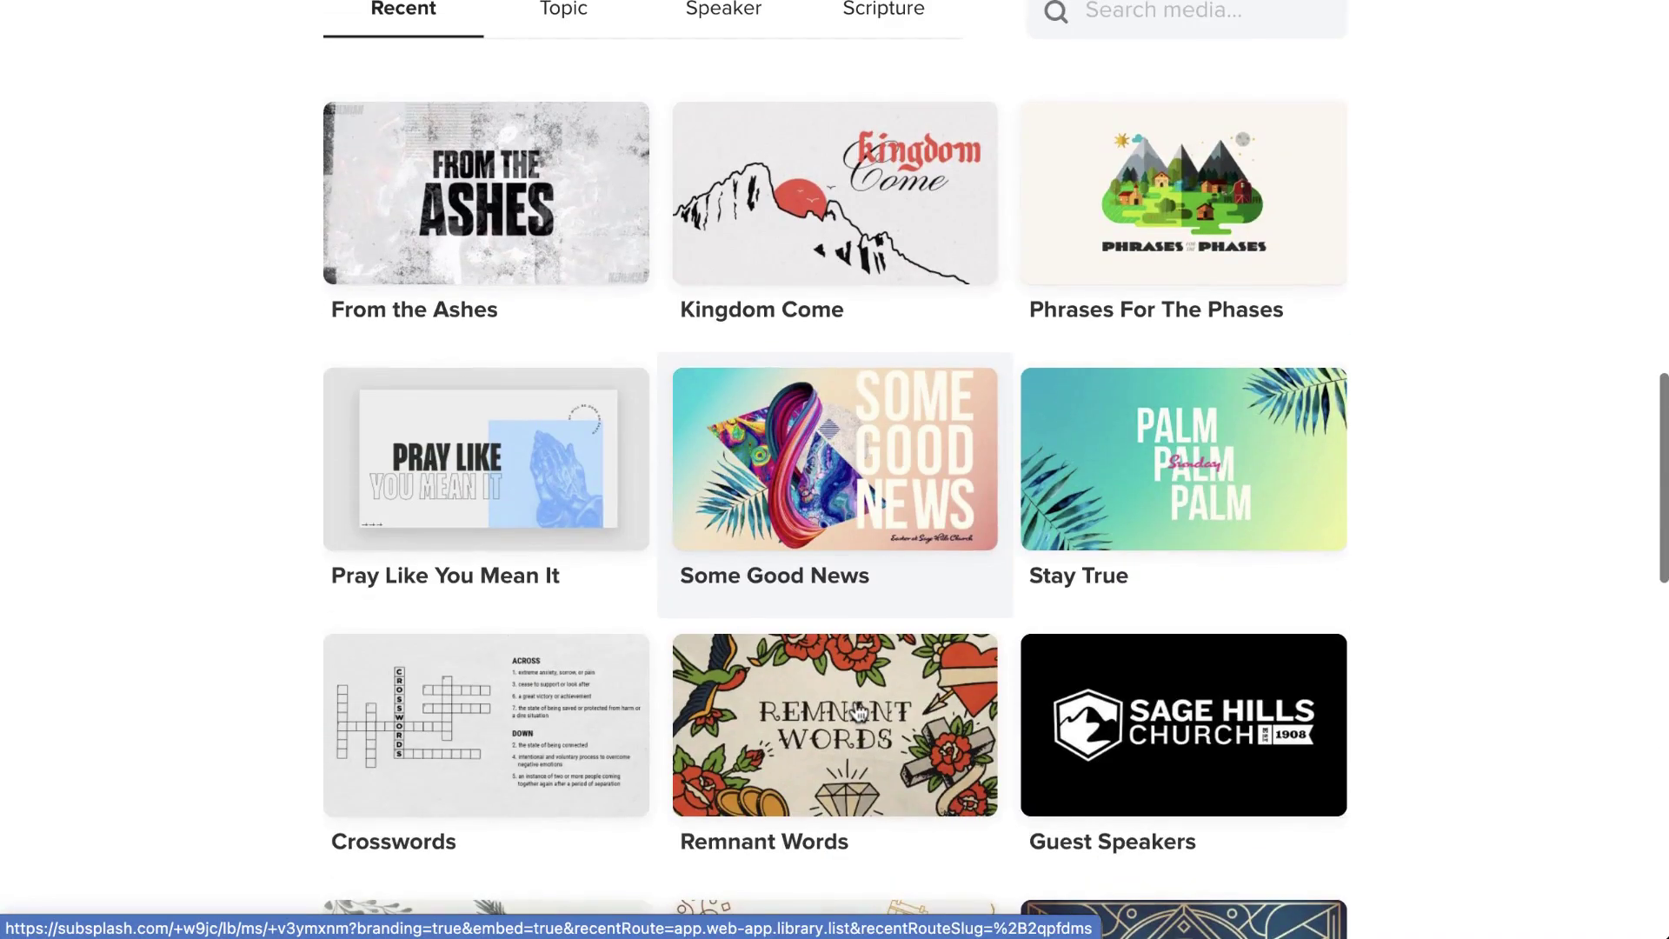
- Open the From the Ashes series and its Prized Possesion sermon
click(584, 253)
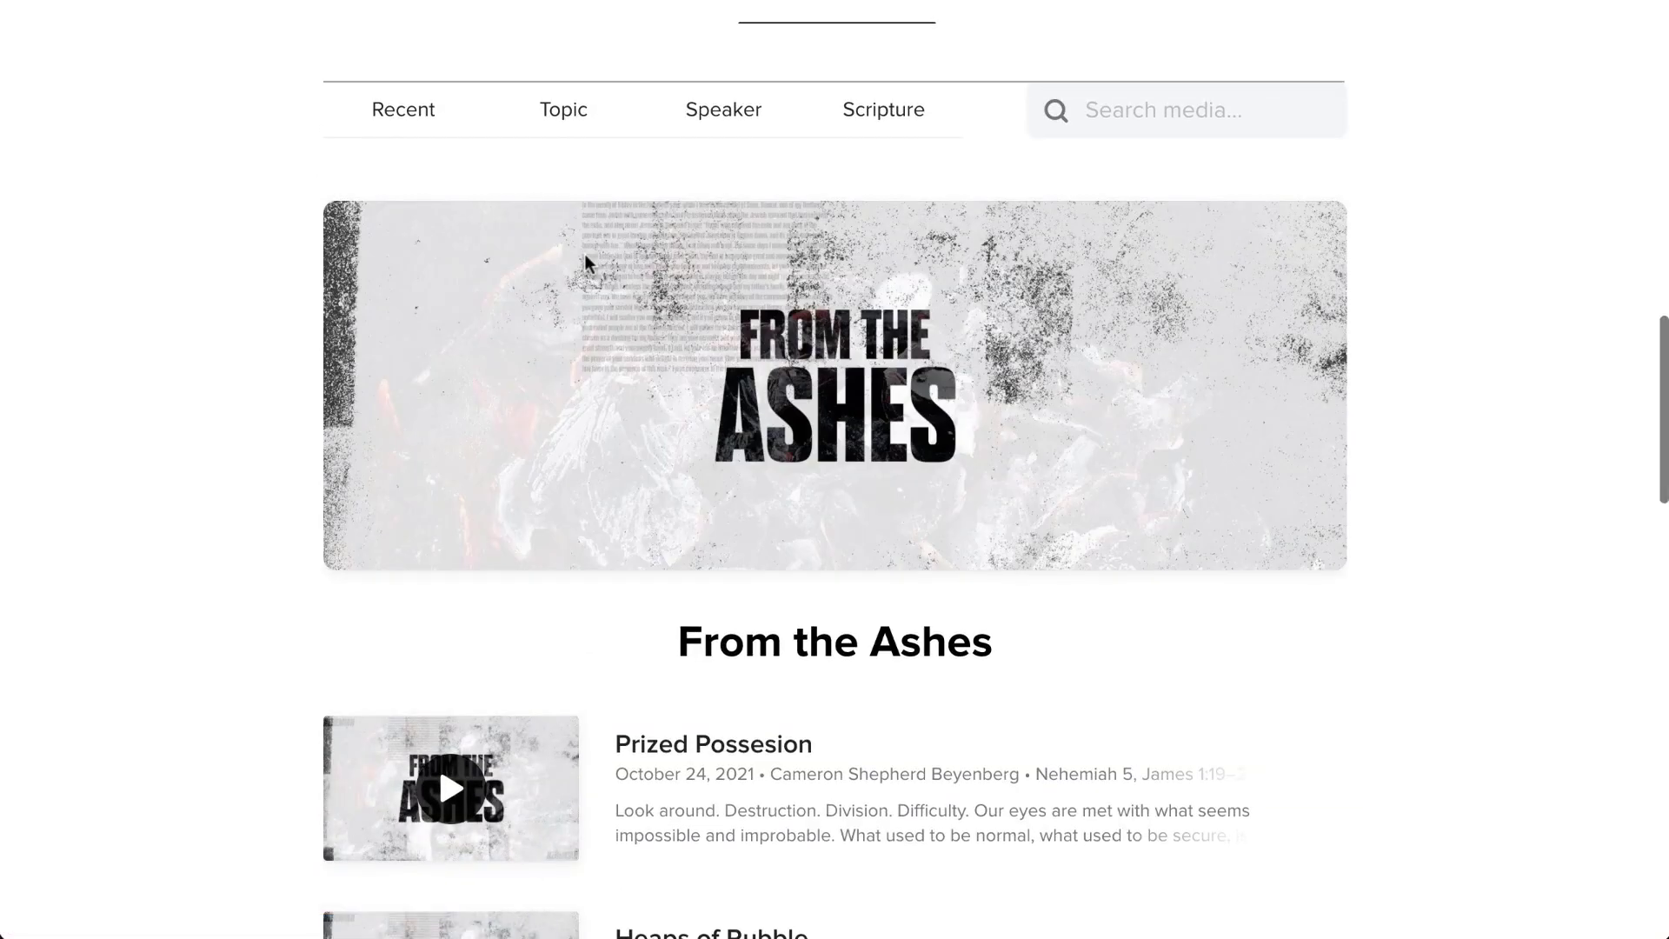
scroll(718, 451, down, 4)
scroll(718, 451, down, 6)
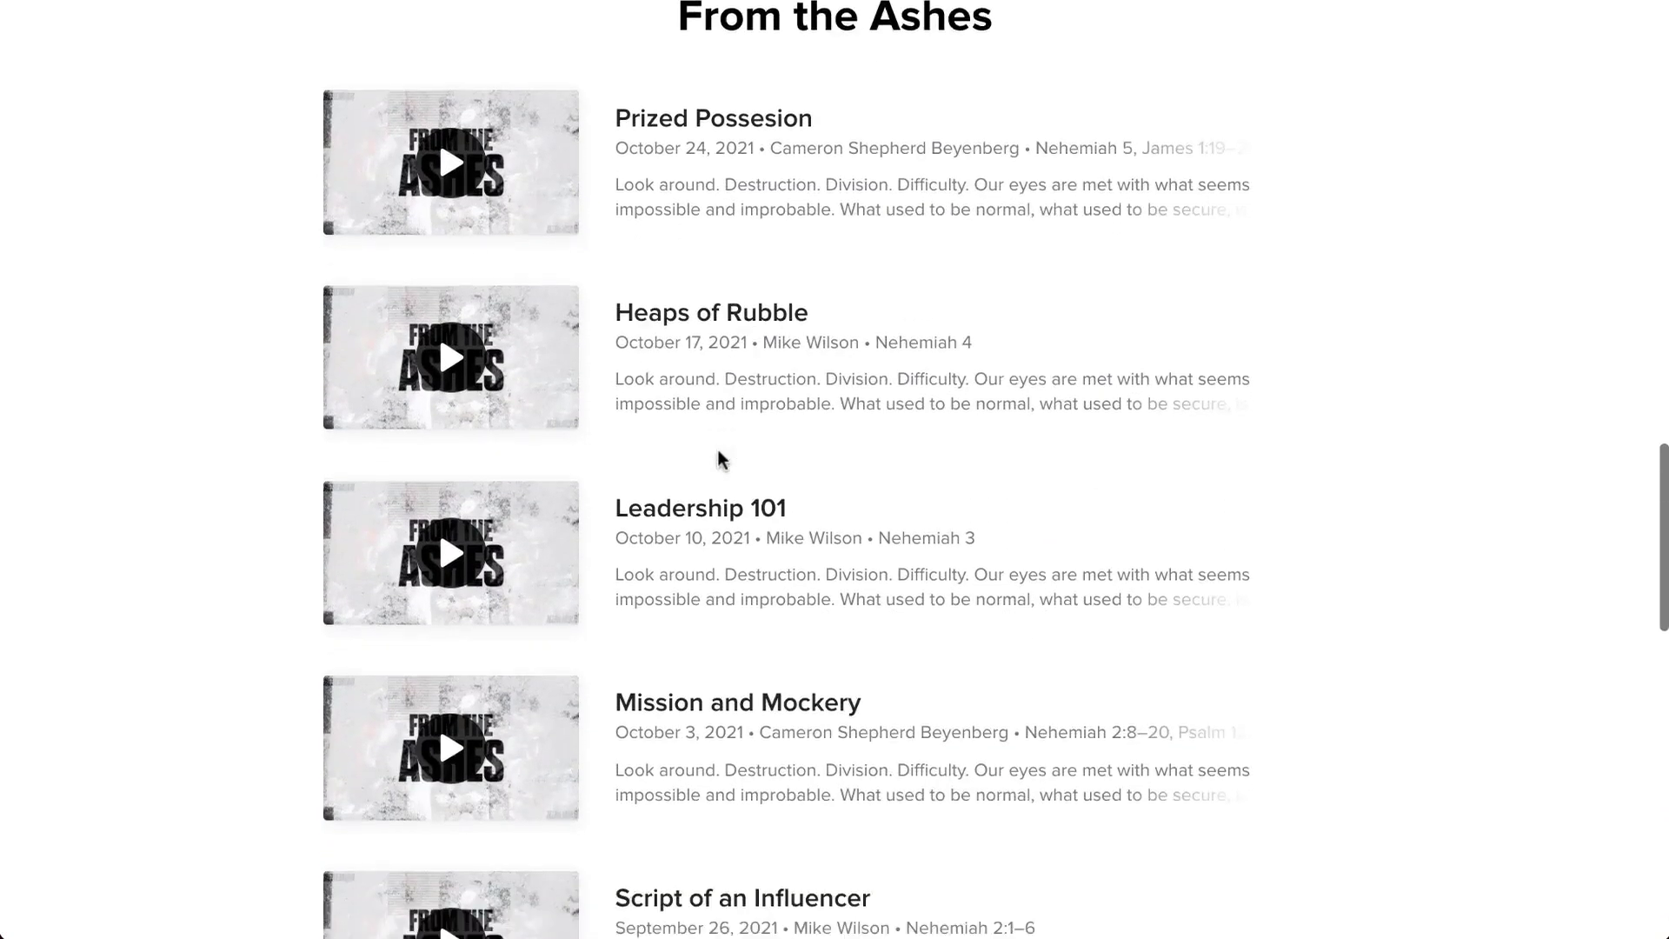
scroll(720, 459, up, 3)
scroll(718, 456, up, 2)
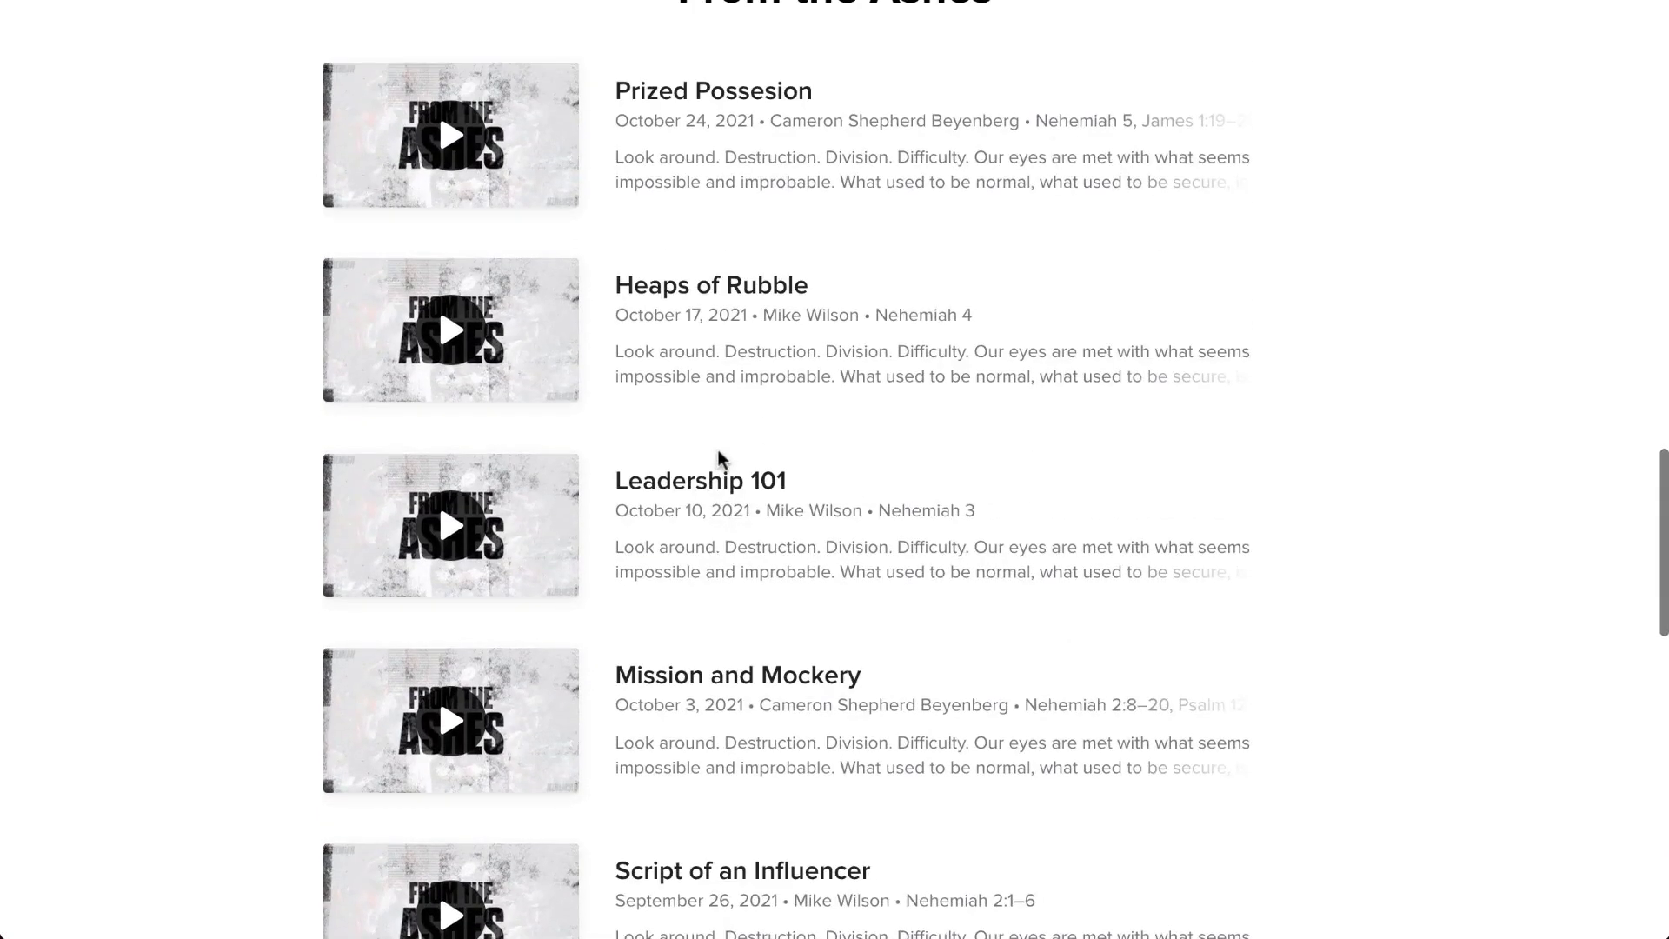
scroll(719, 458, up, 1)
click(753, 409)
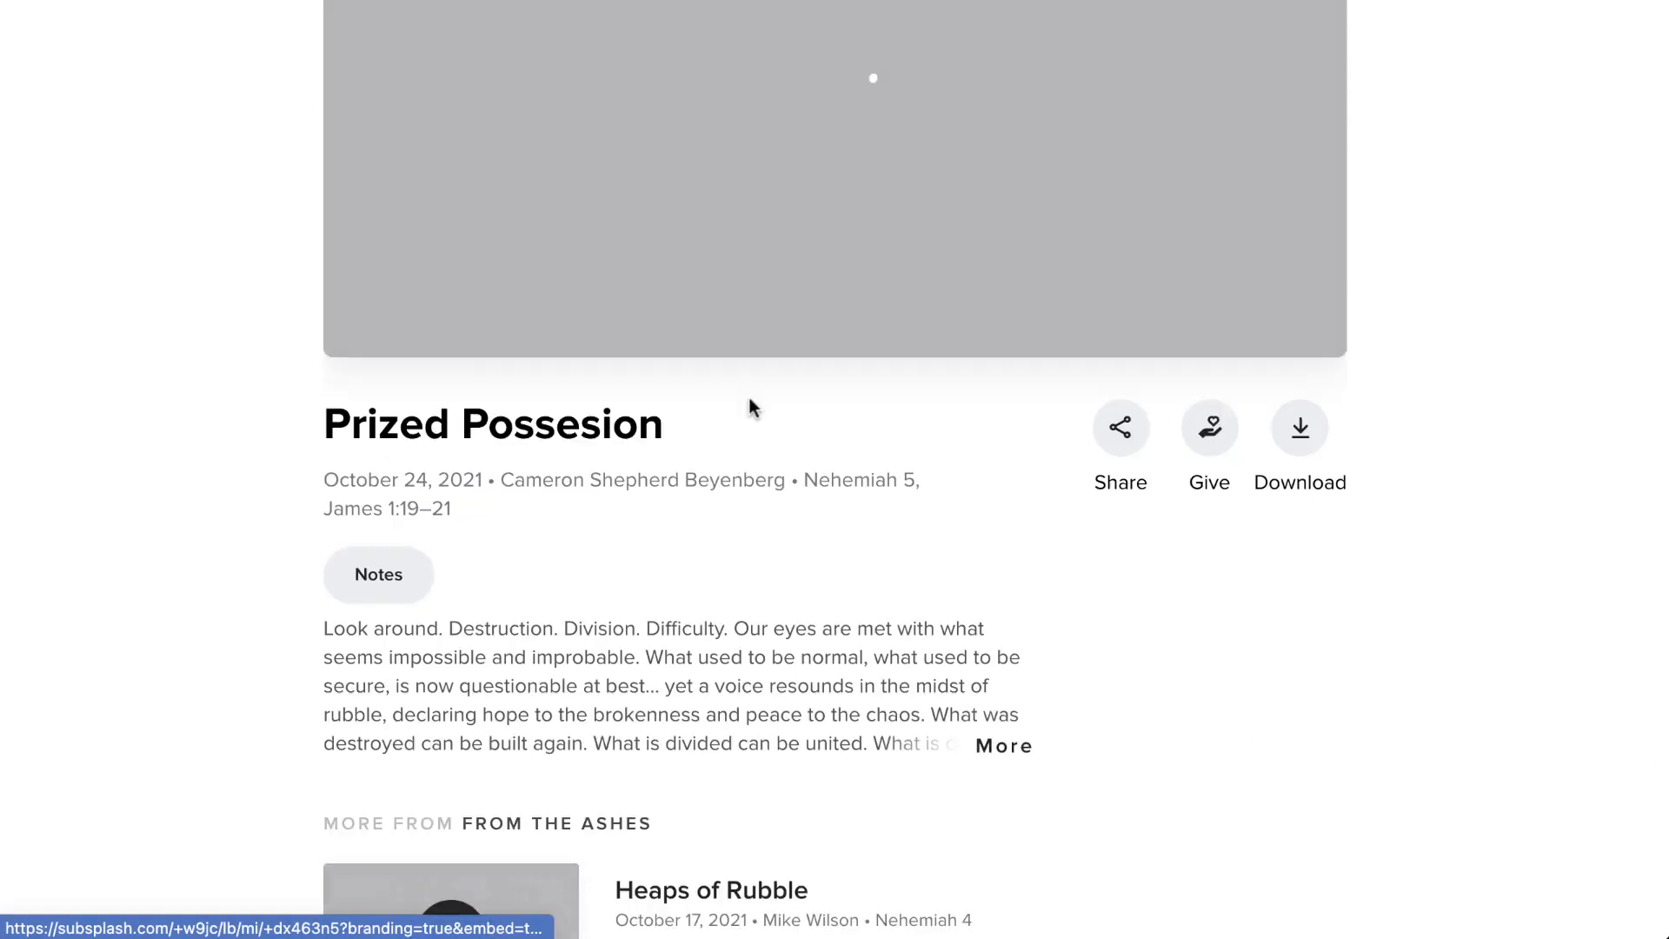
- View the Prized Possesion sermon's notes
scroll(750, 400, down, 3)
scroll(748, 399, down, 2)
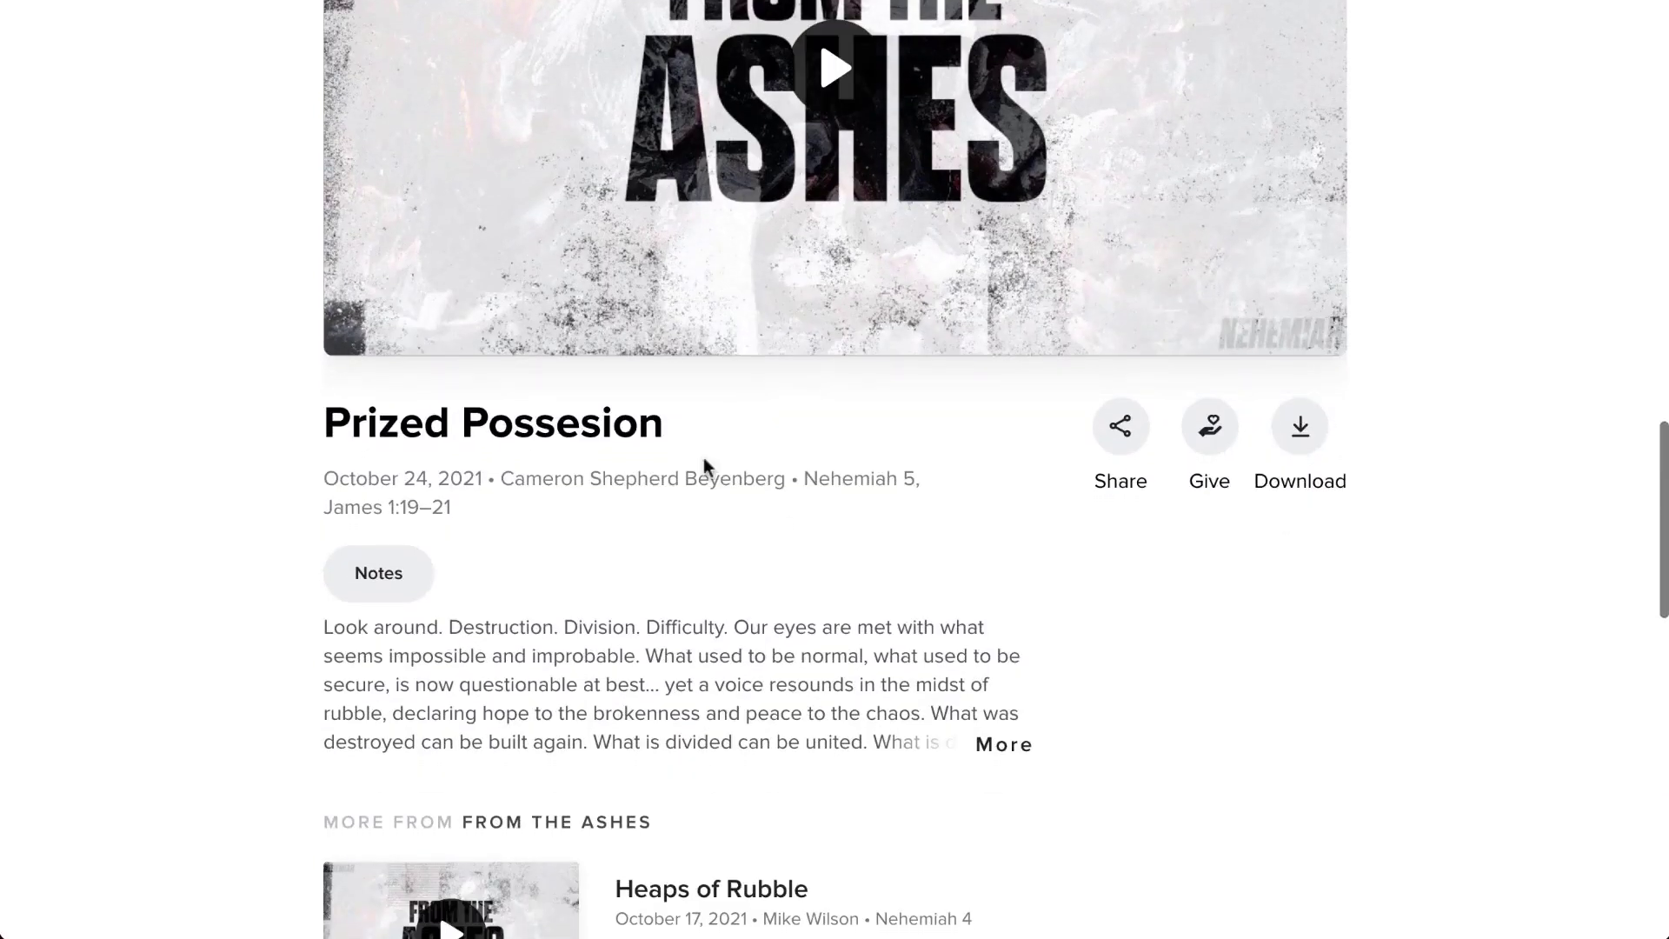
click(376, 573)
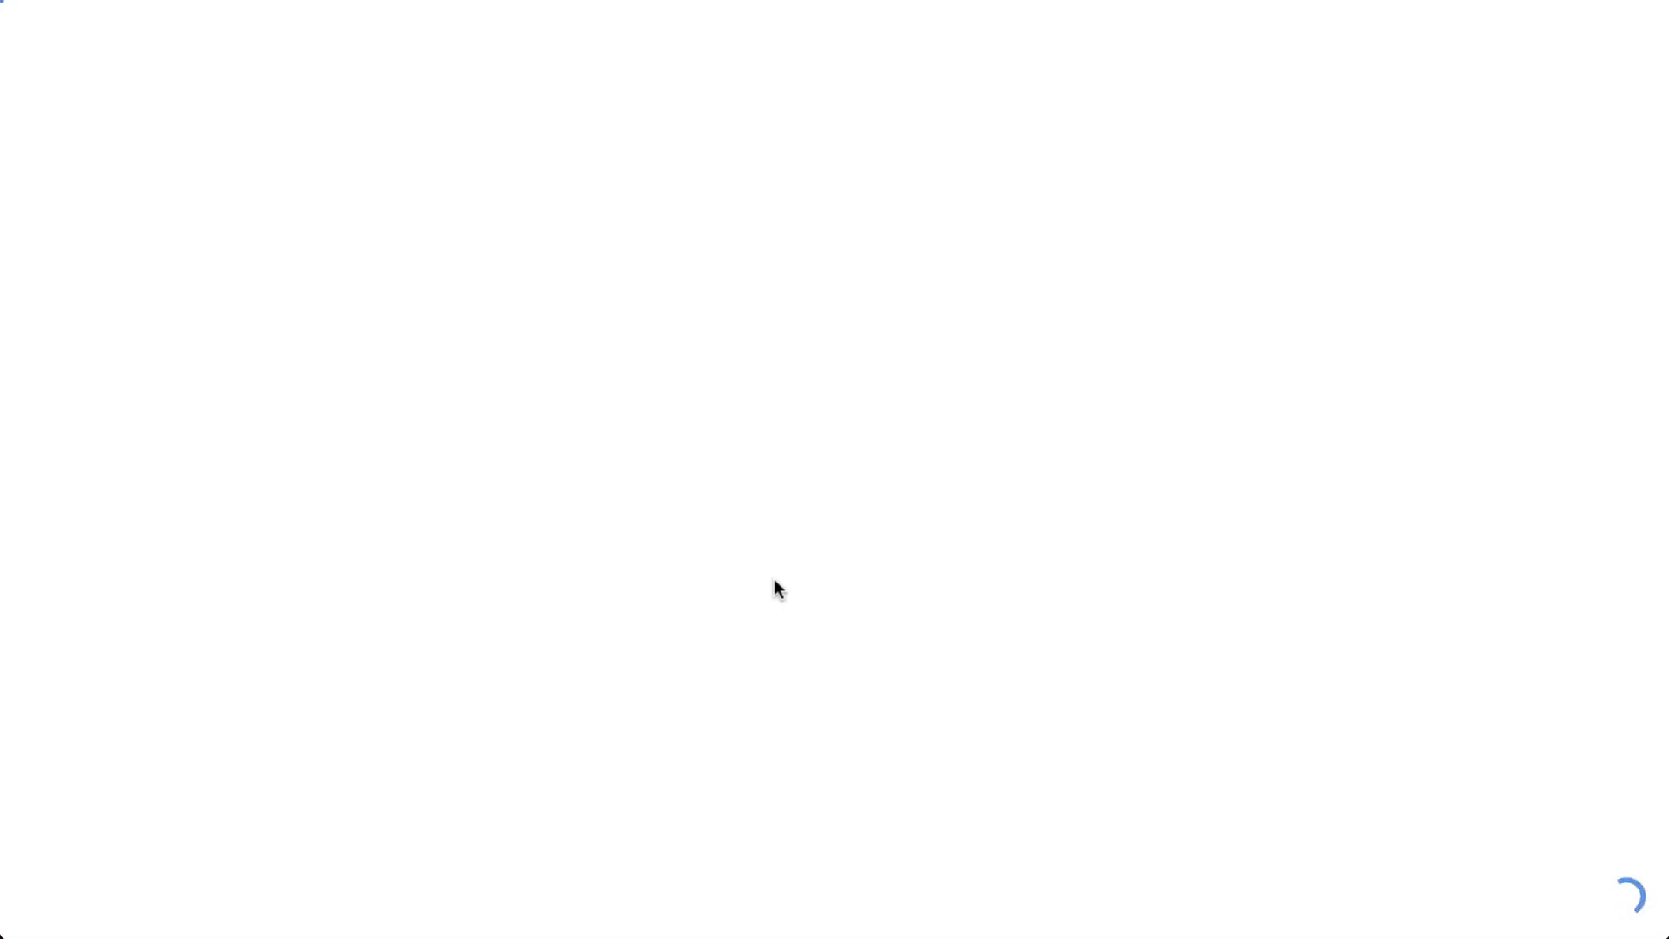
scroll(774, 583, down, 5)
scroll(773, 580, up, 3)
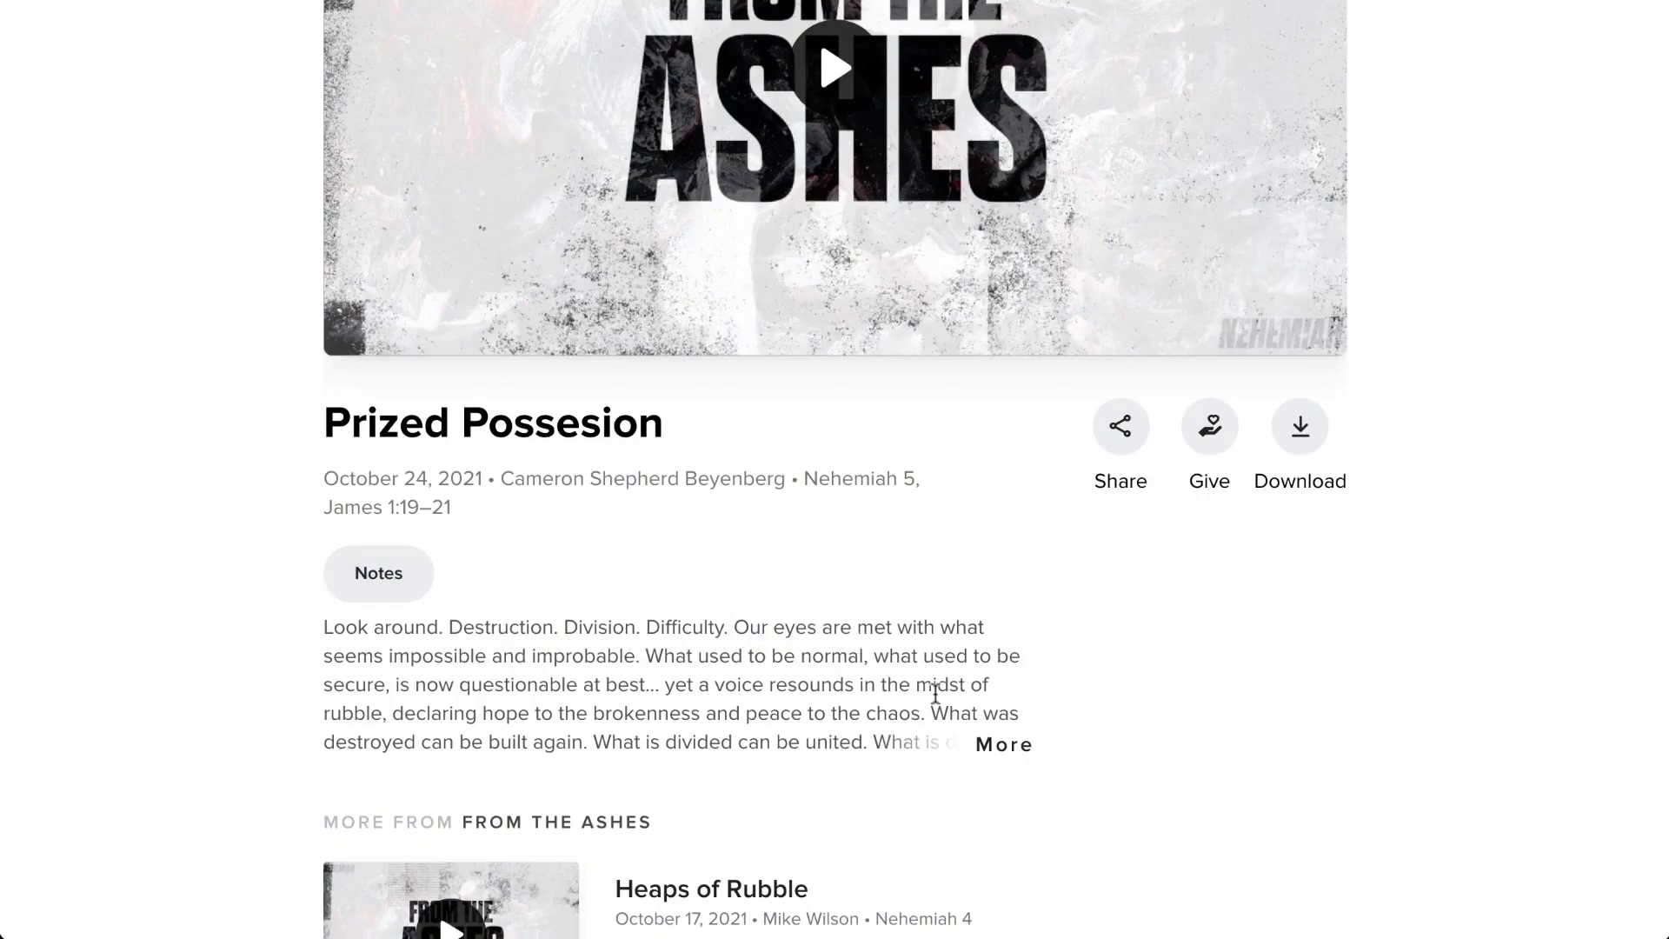
scroll(936, 693, up, 15)
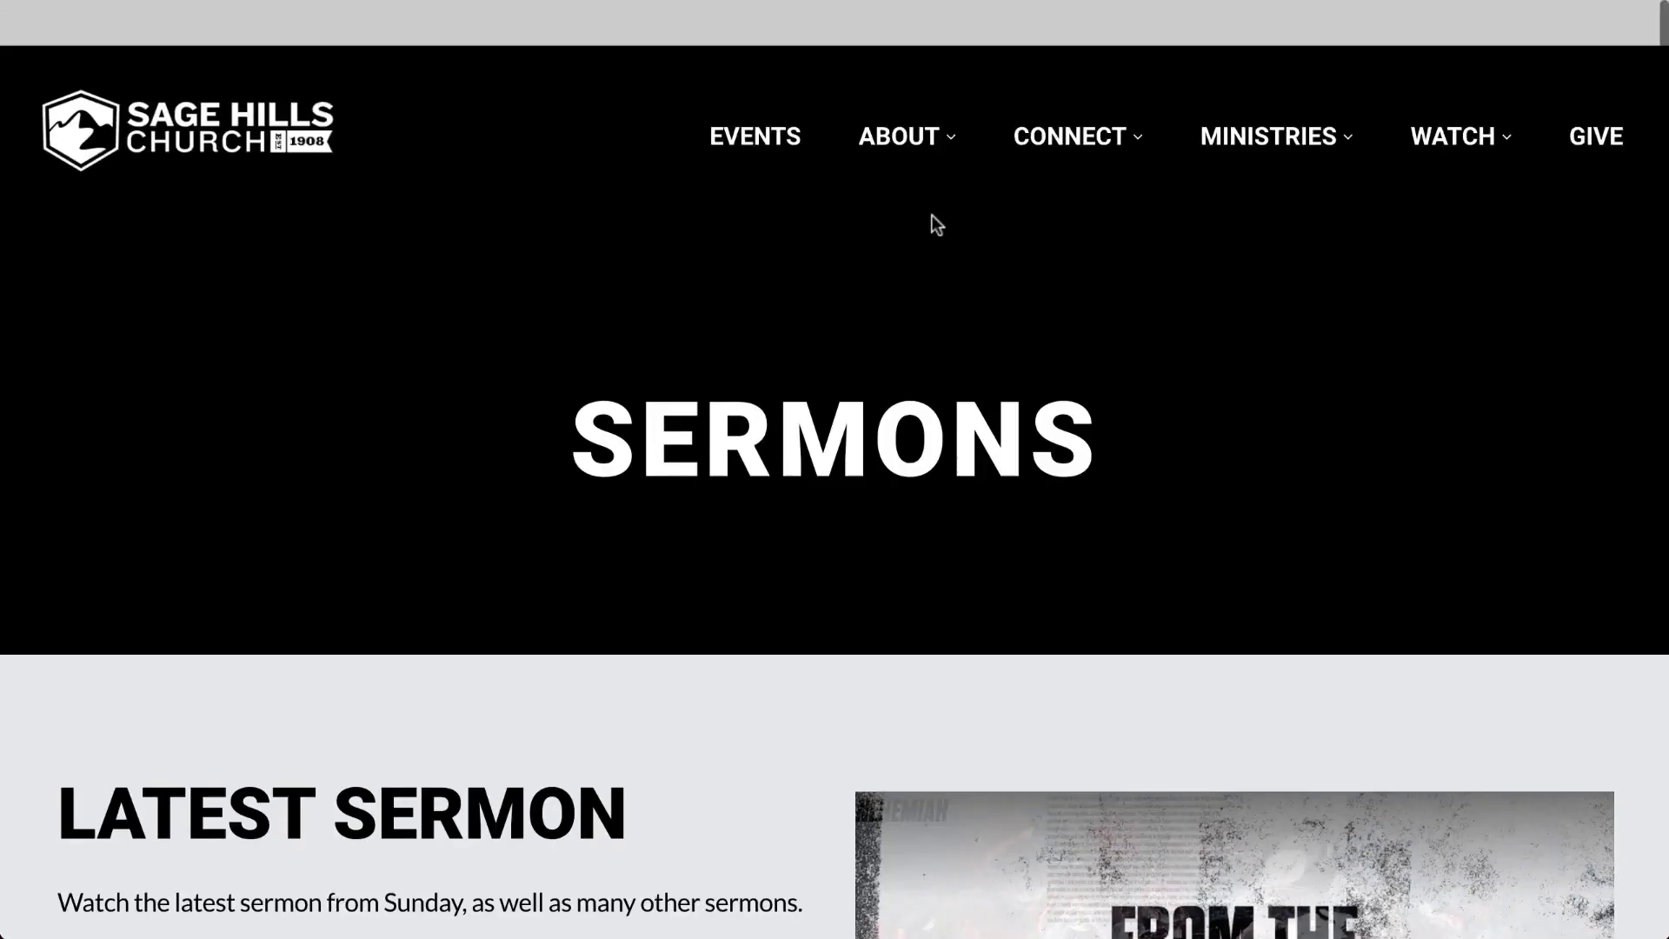
- Open the Child Dedications event details from the Events page
click(763, 91)
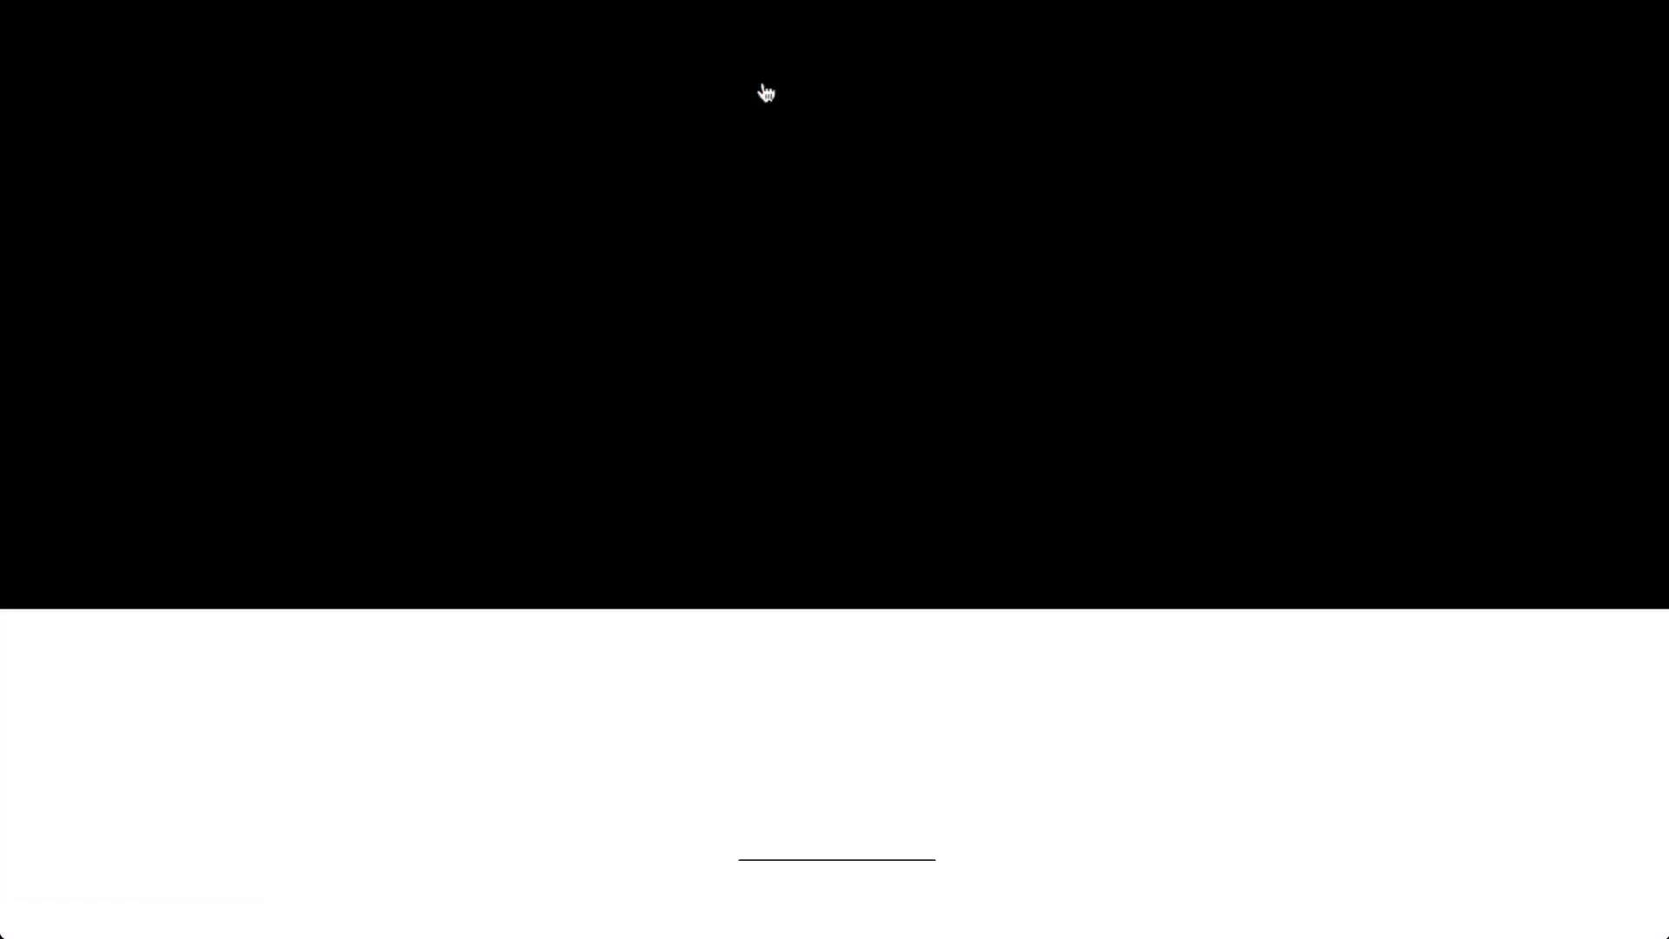
scroll(765, 417, down, 6)
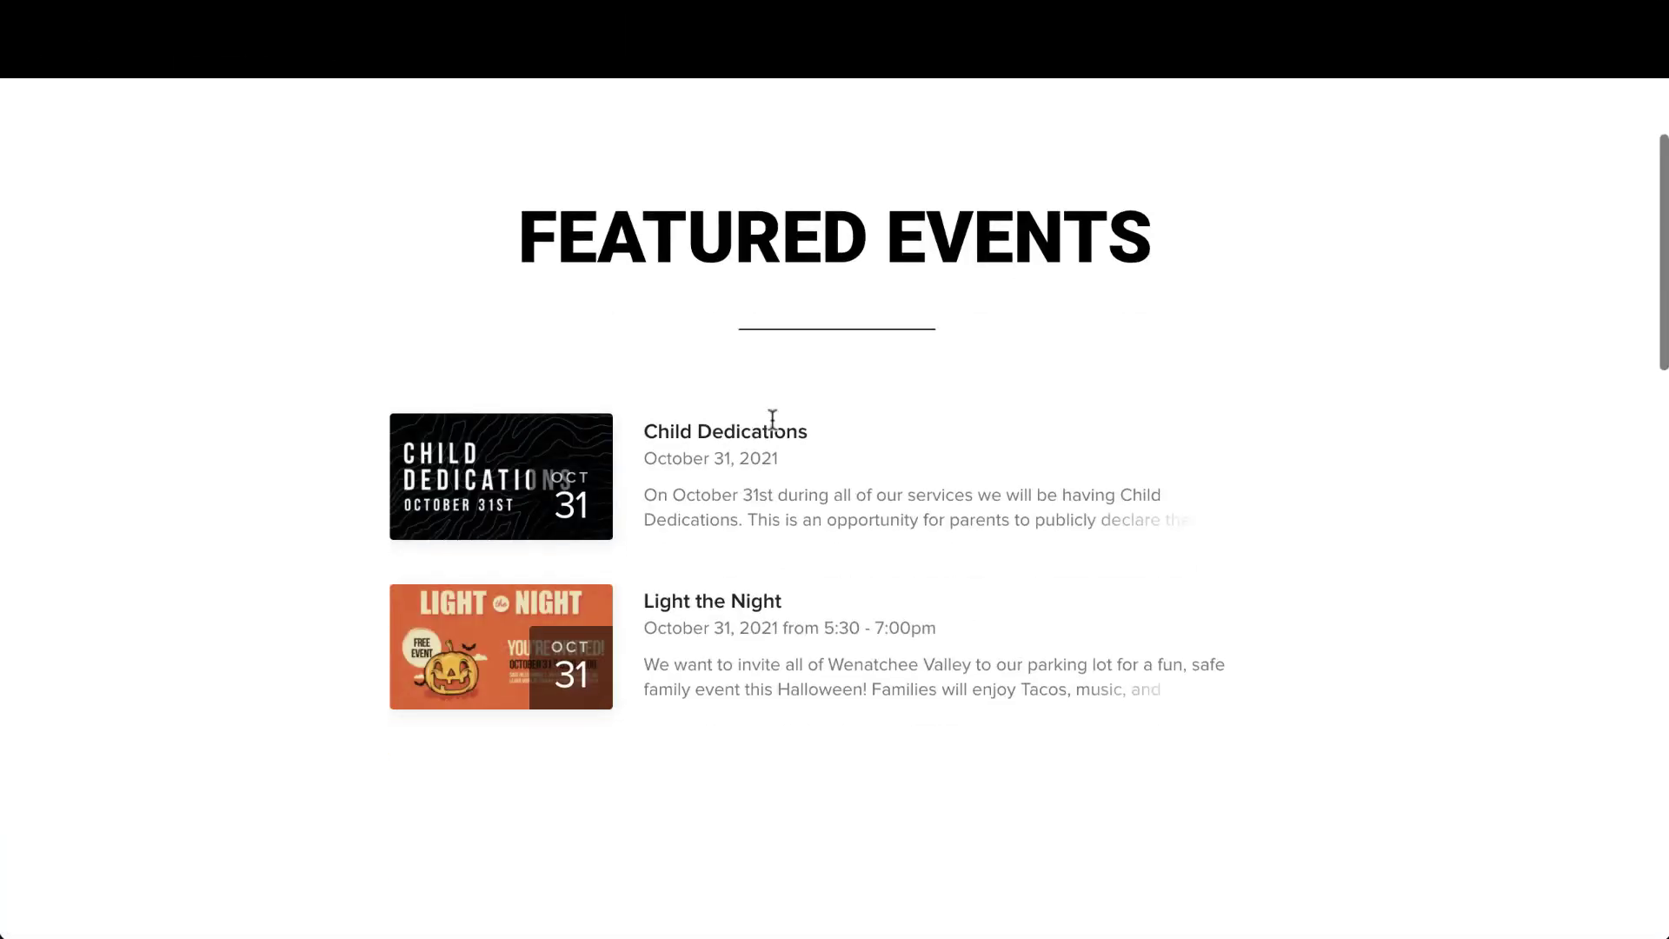
click(772, 420)
scroll(750, 477, down, 2)
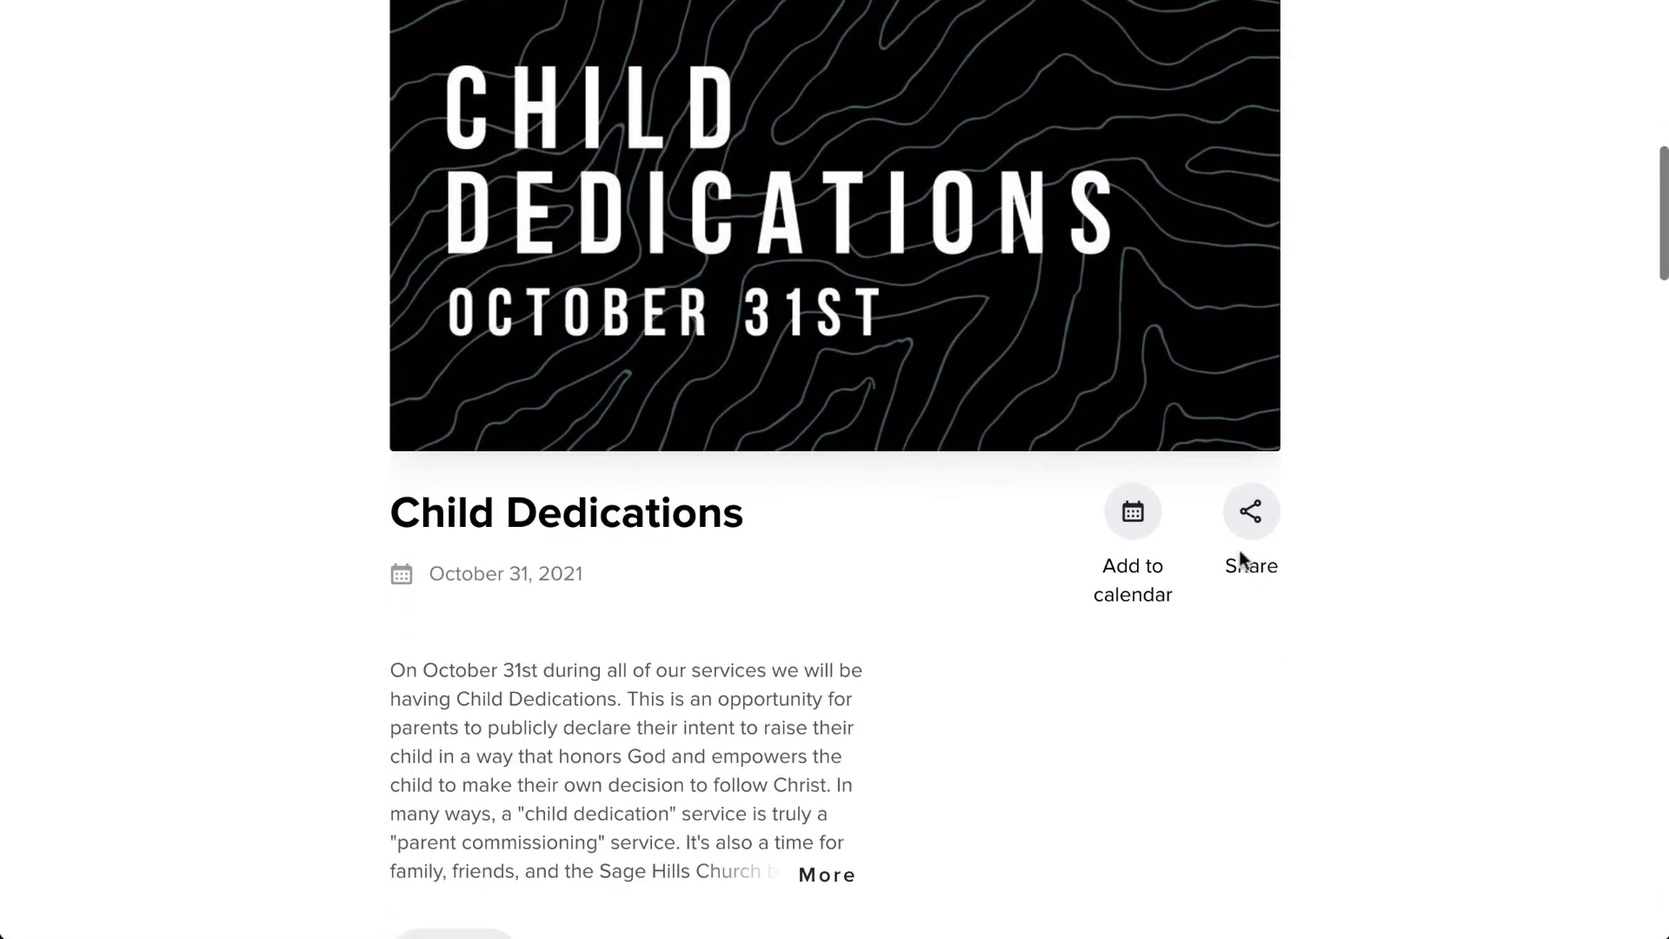
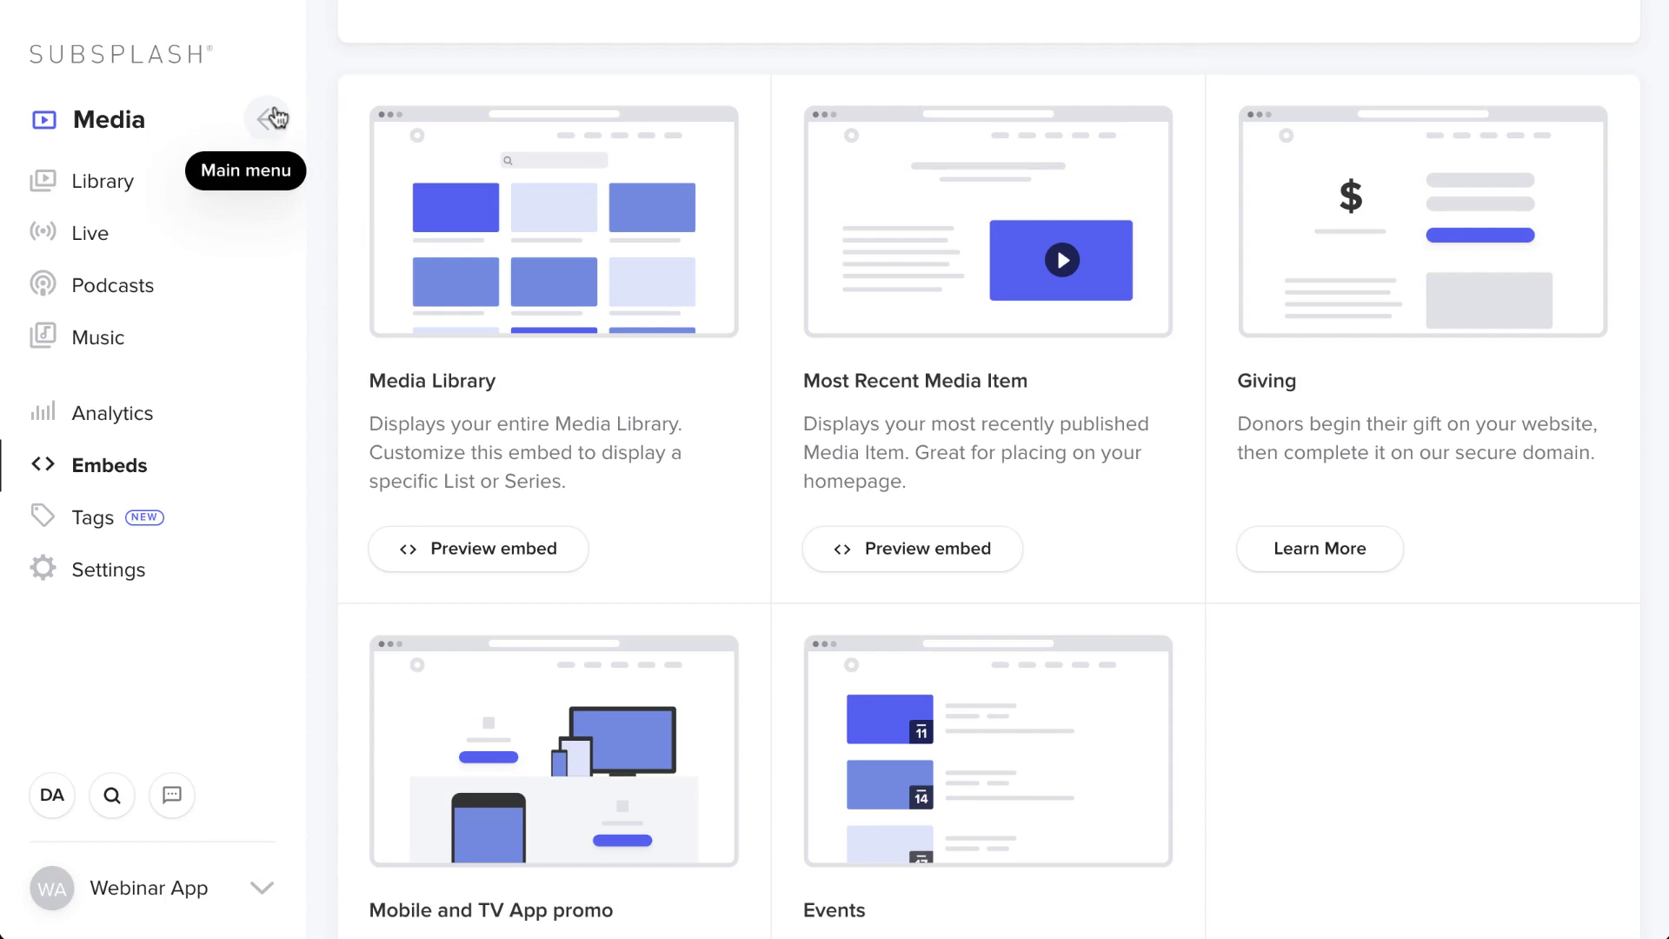
- Open Church Calendar from the Events overview, then return to the Events overview
click(278, 119)
click(167, 259)
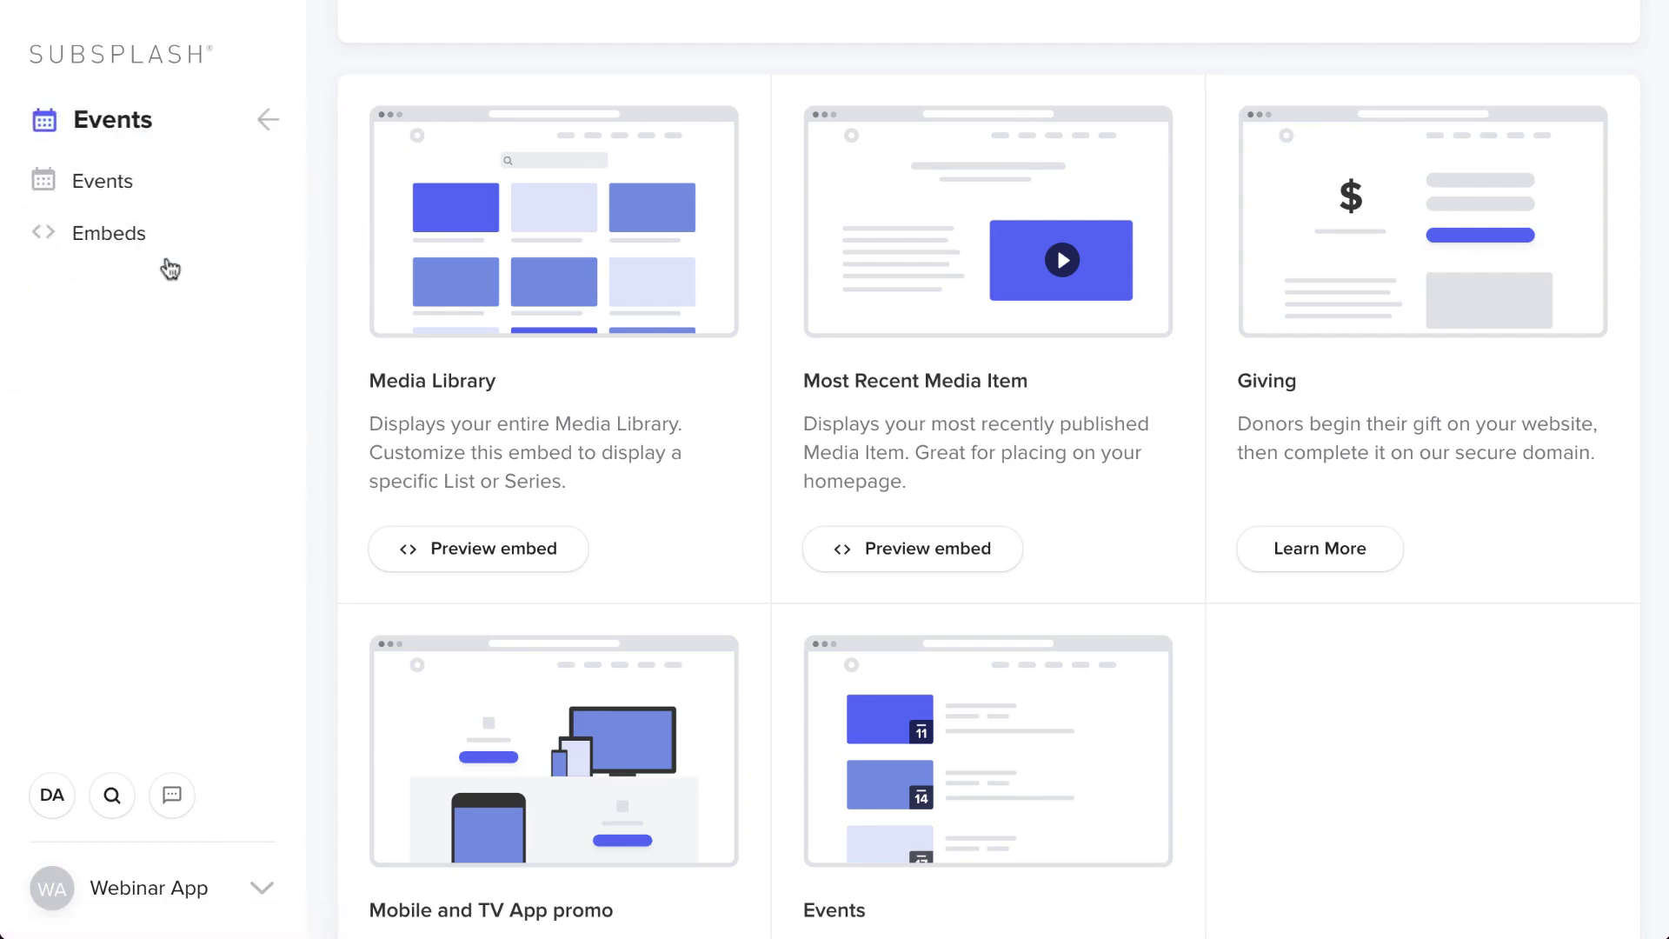
click(144, 198)
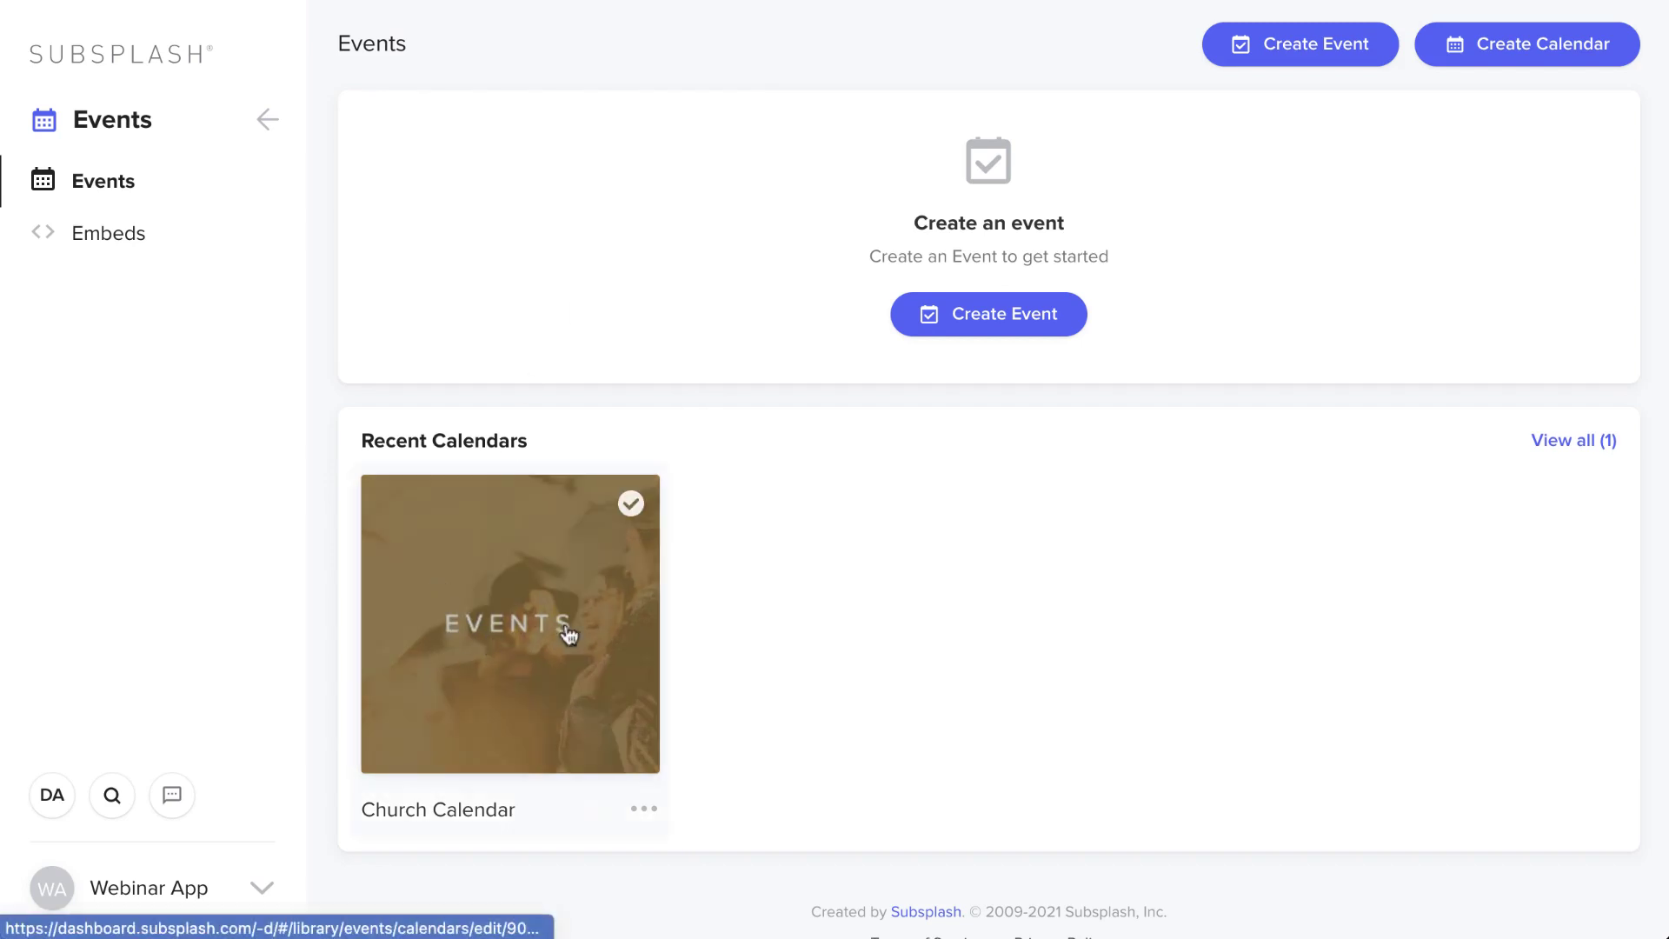
click(492, 743)
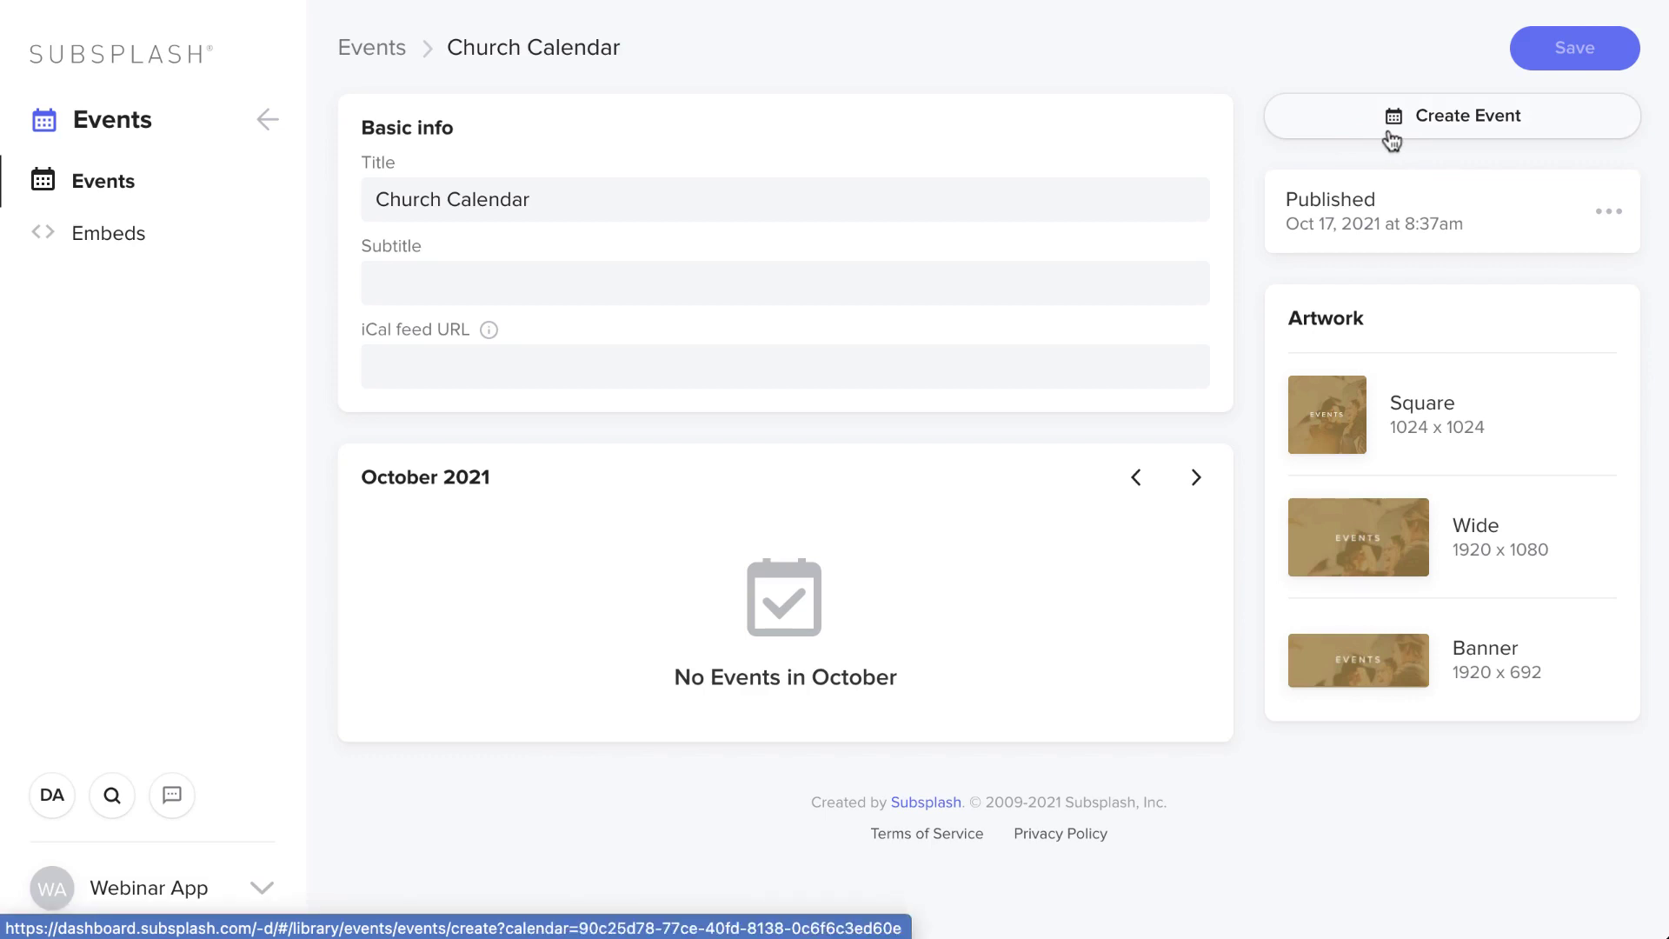
click(345, 57)
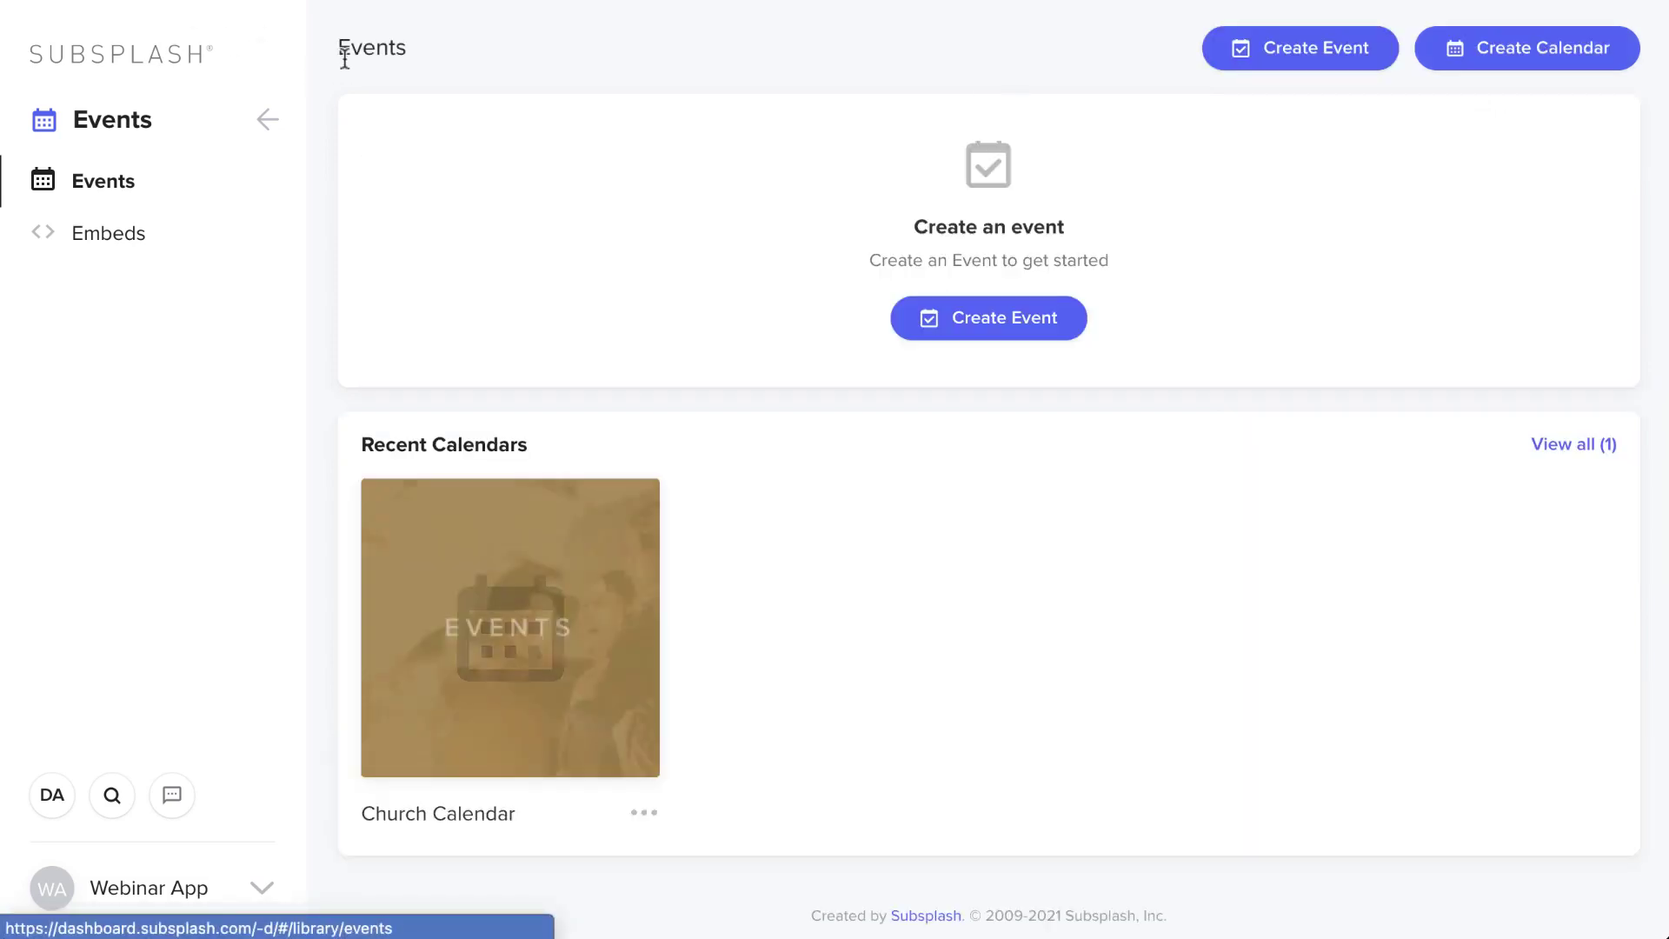
- Create a new event titled 'potluck' in Church Calendar
click(1332, 52)
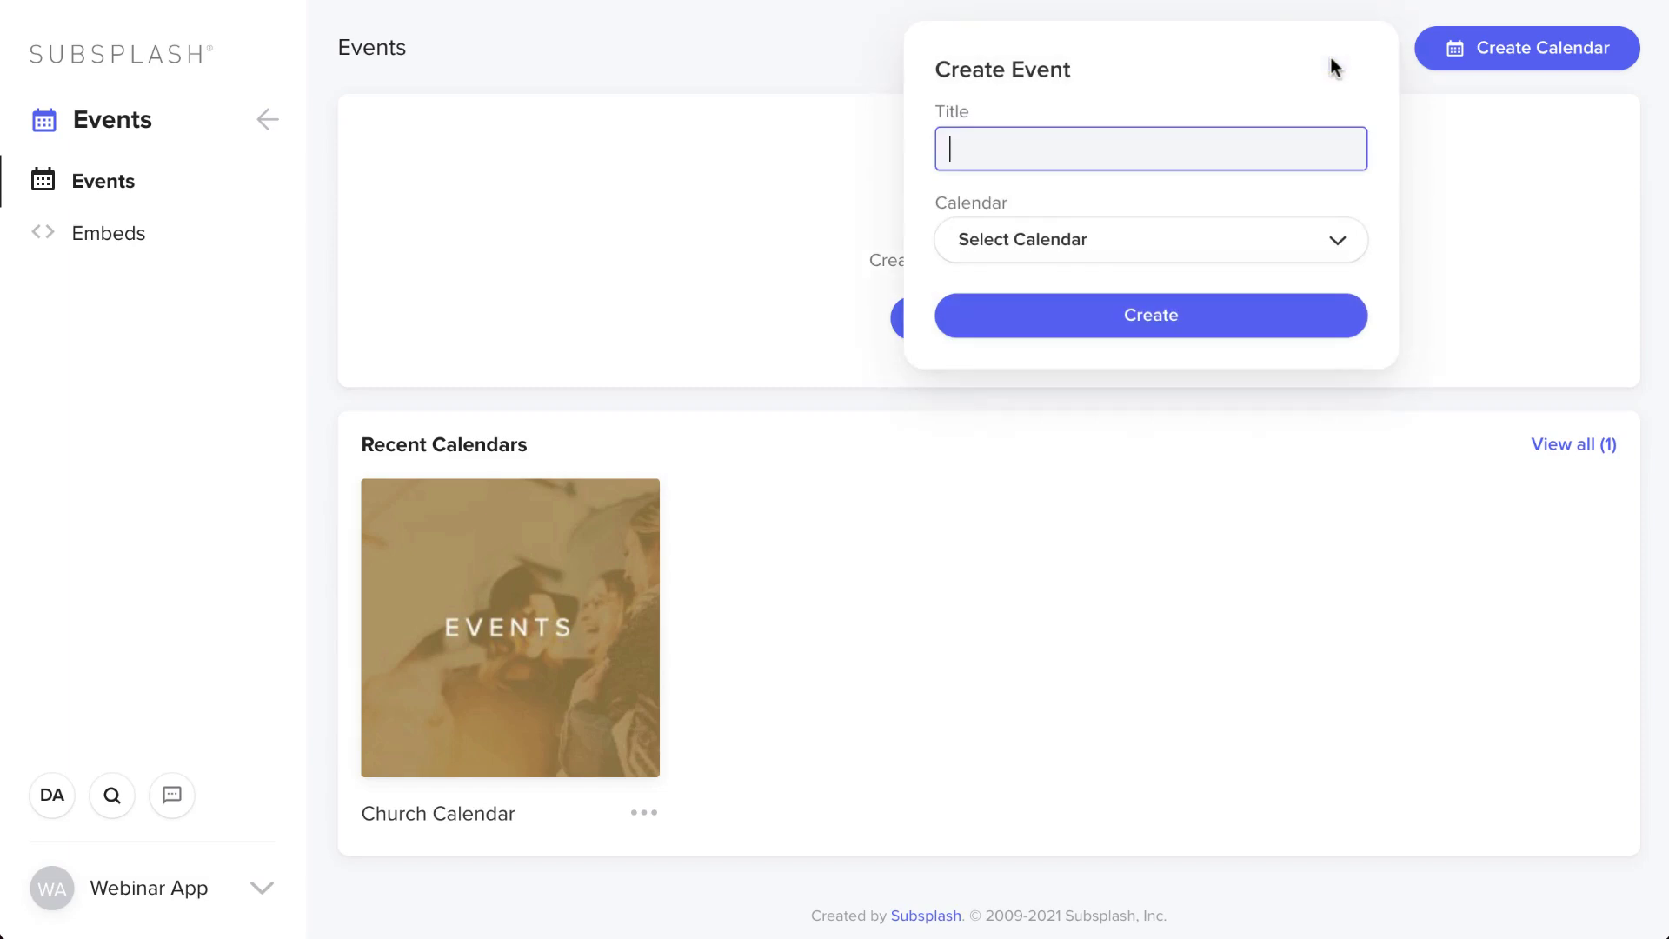
text(potluck)
click(1125, 247)
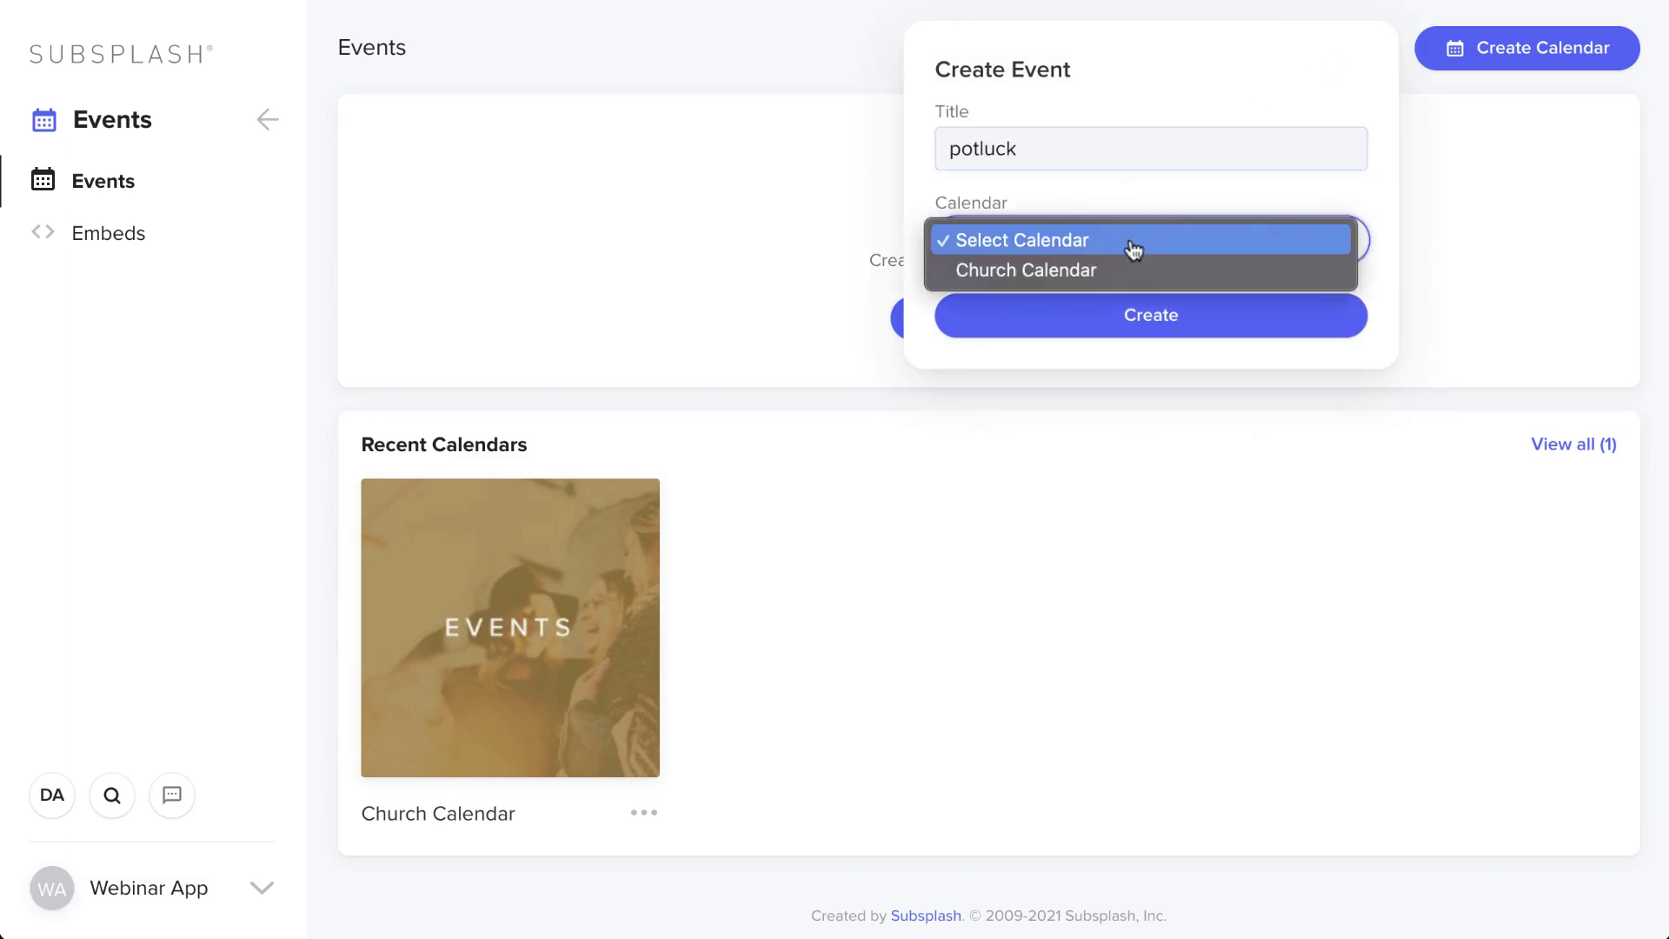
click(1117, 272)
click(1120, 311)
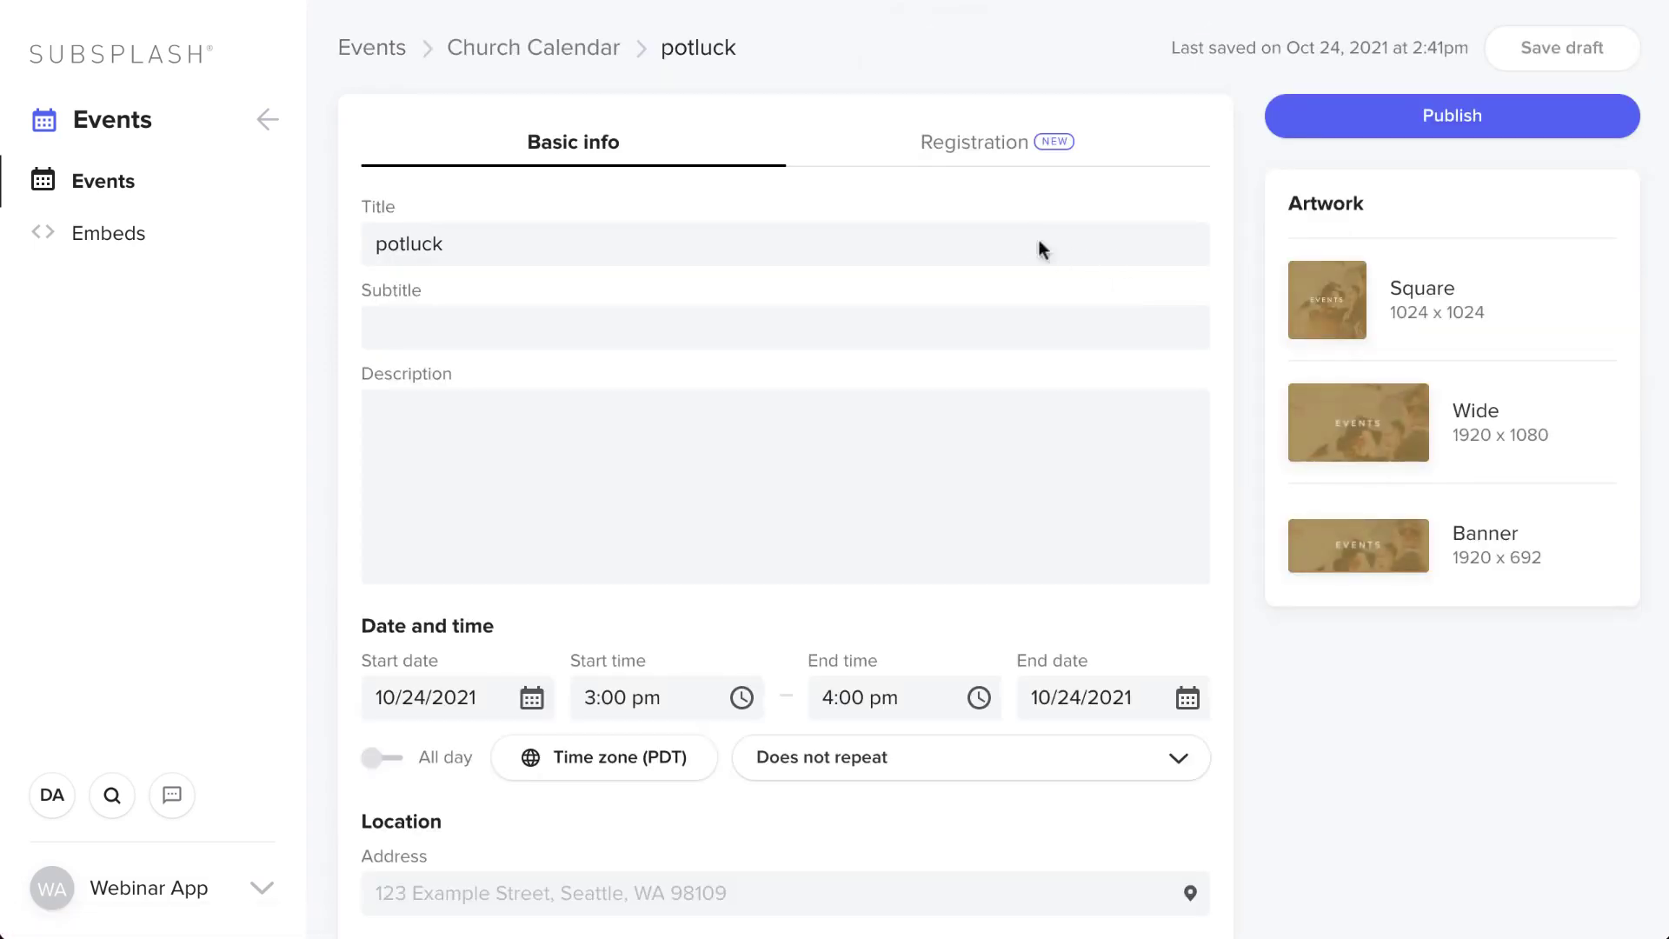
- Set the potluck event's date to October 31, 2021
click(522, 695)
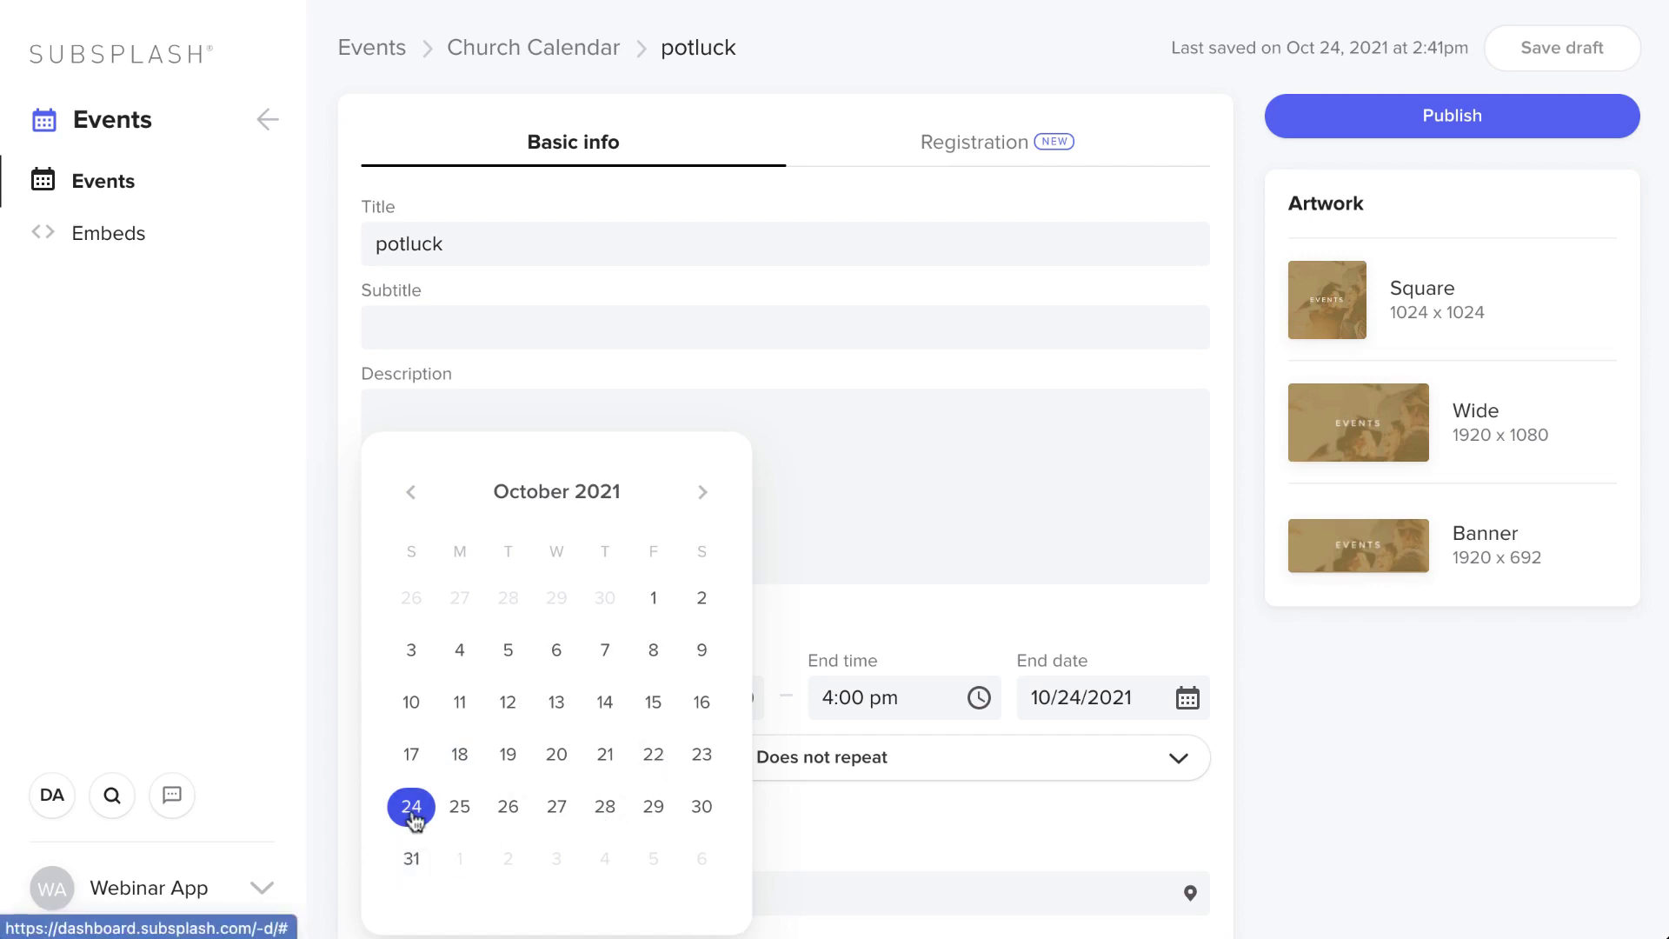
click(411, 858)
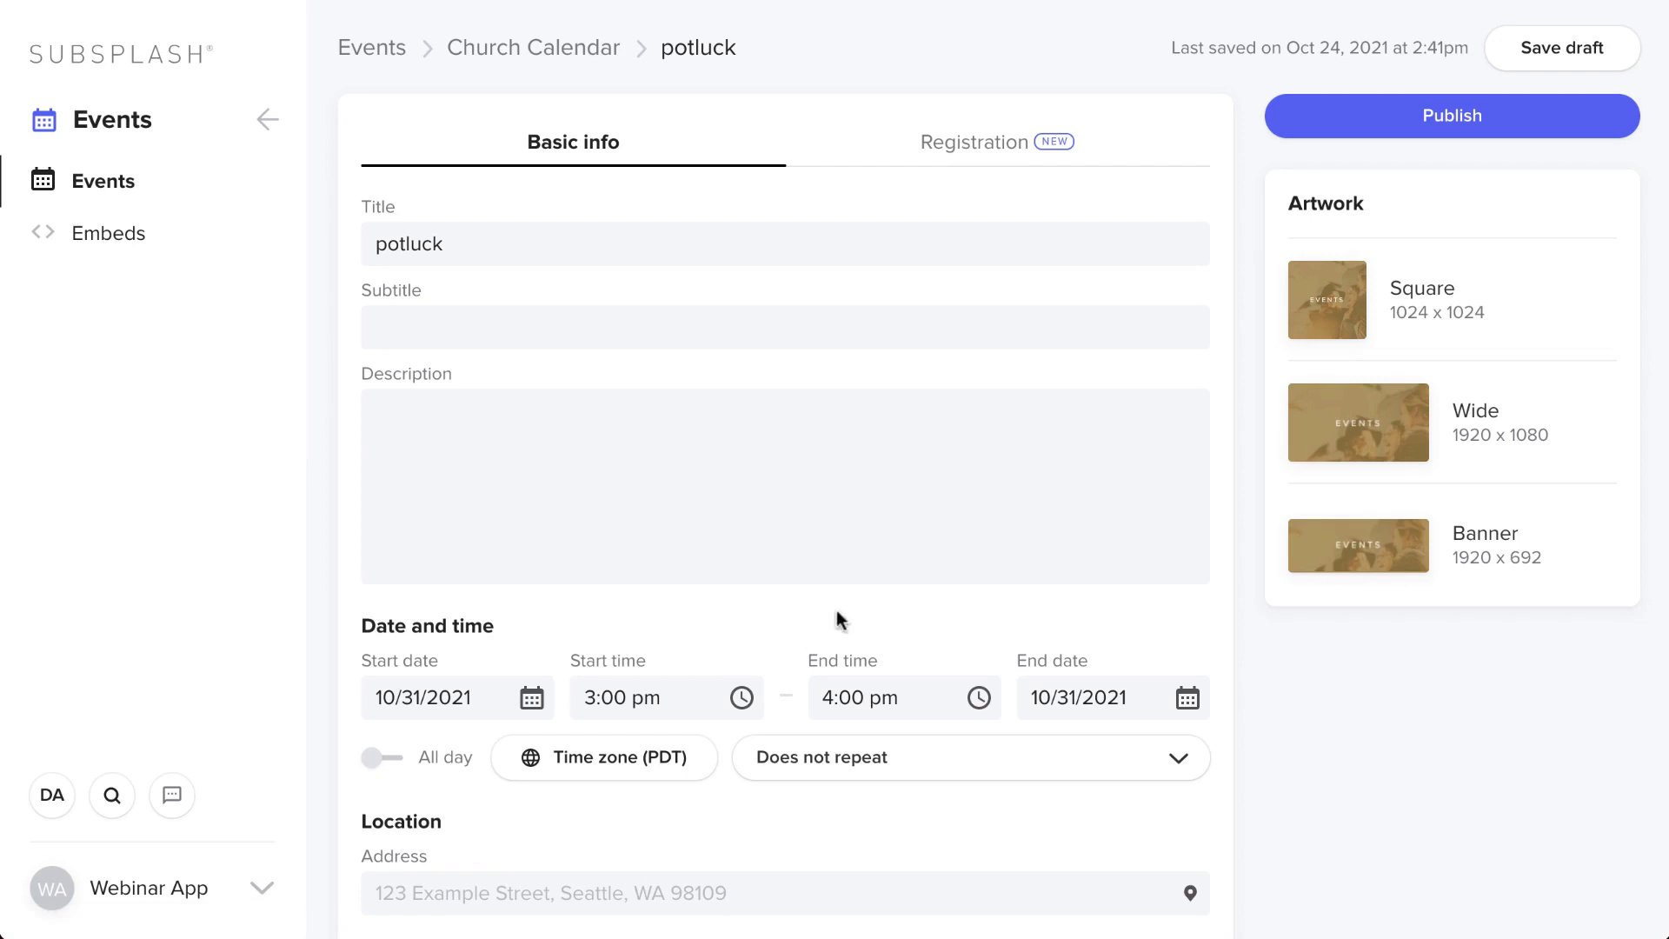
scroll(941, 752, down, 2)
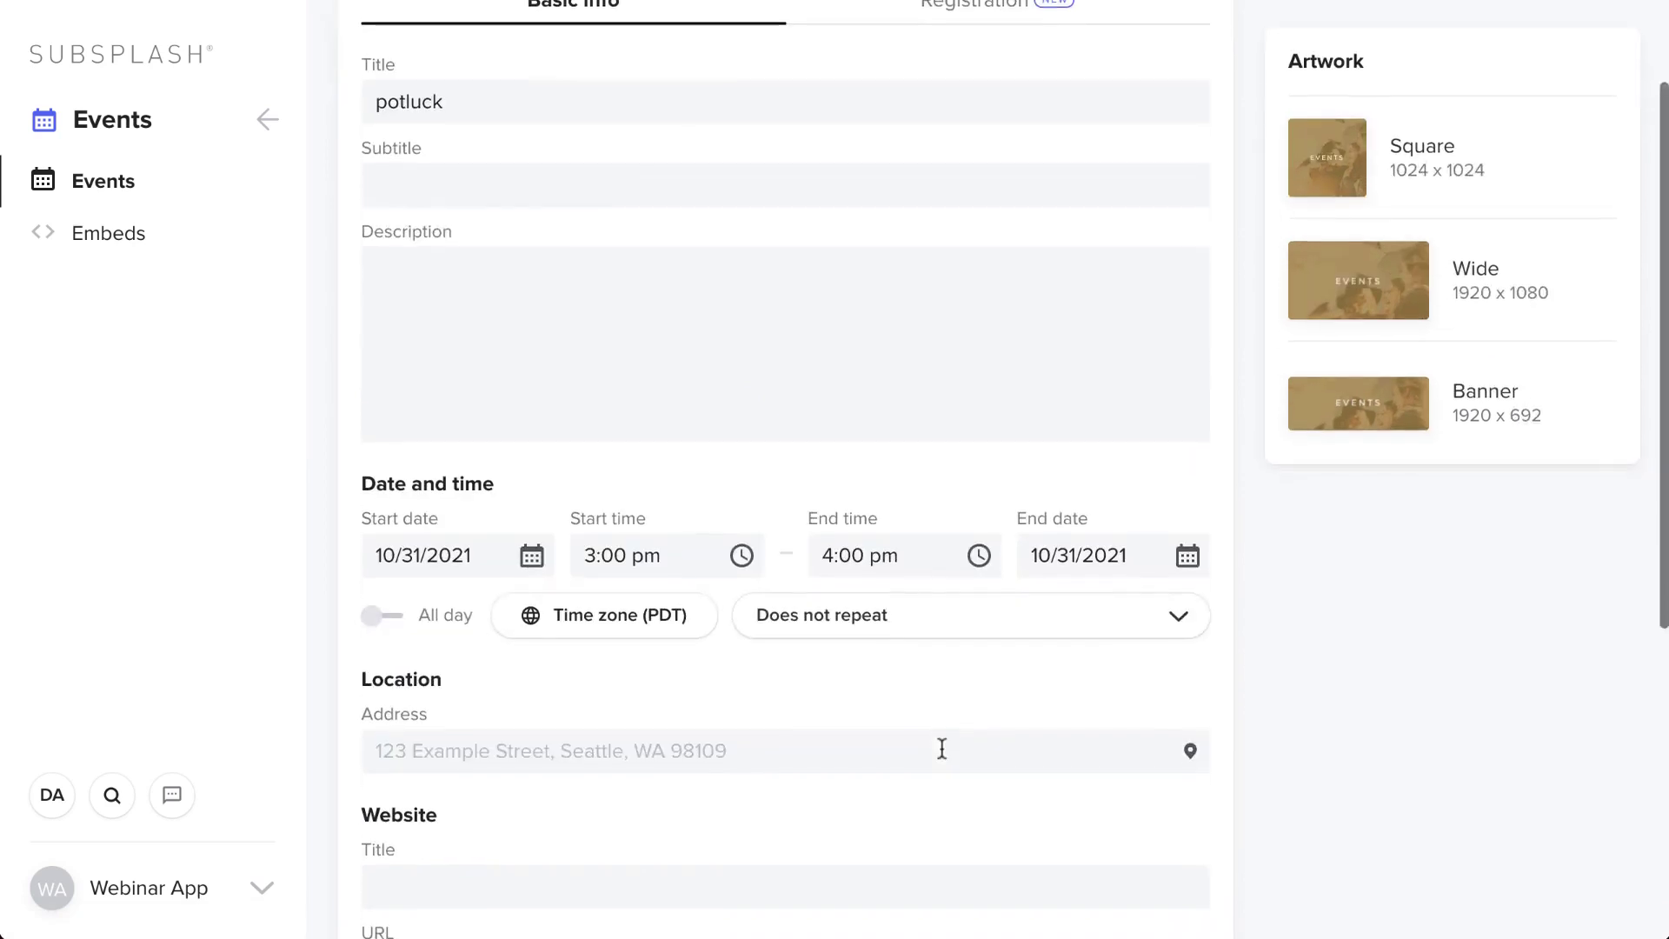
click(942, 748)
click(451, 801)
scroll(450, 801, down, 5)
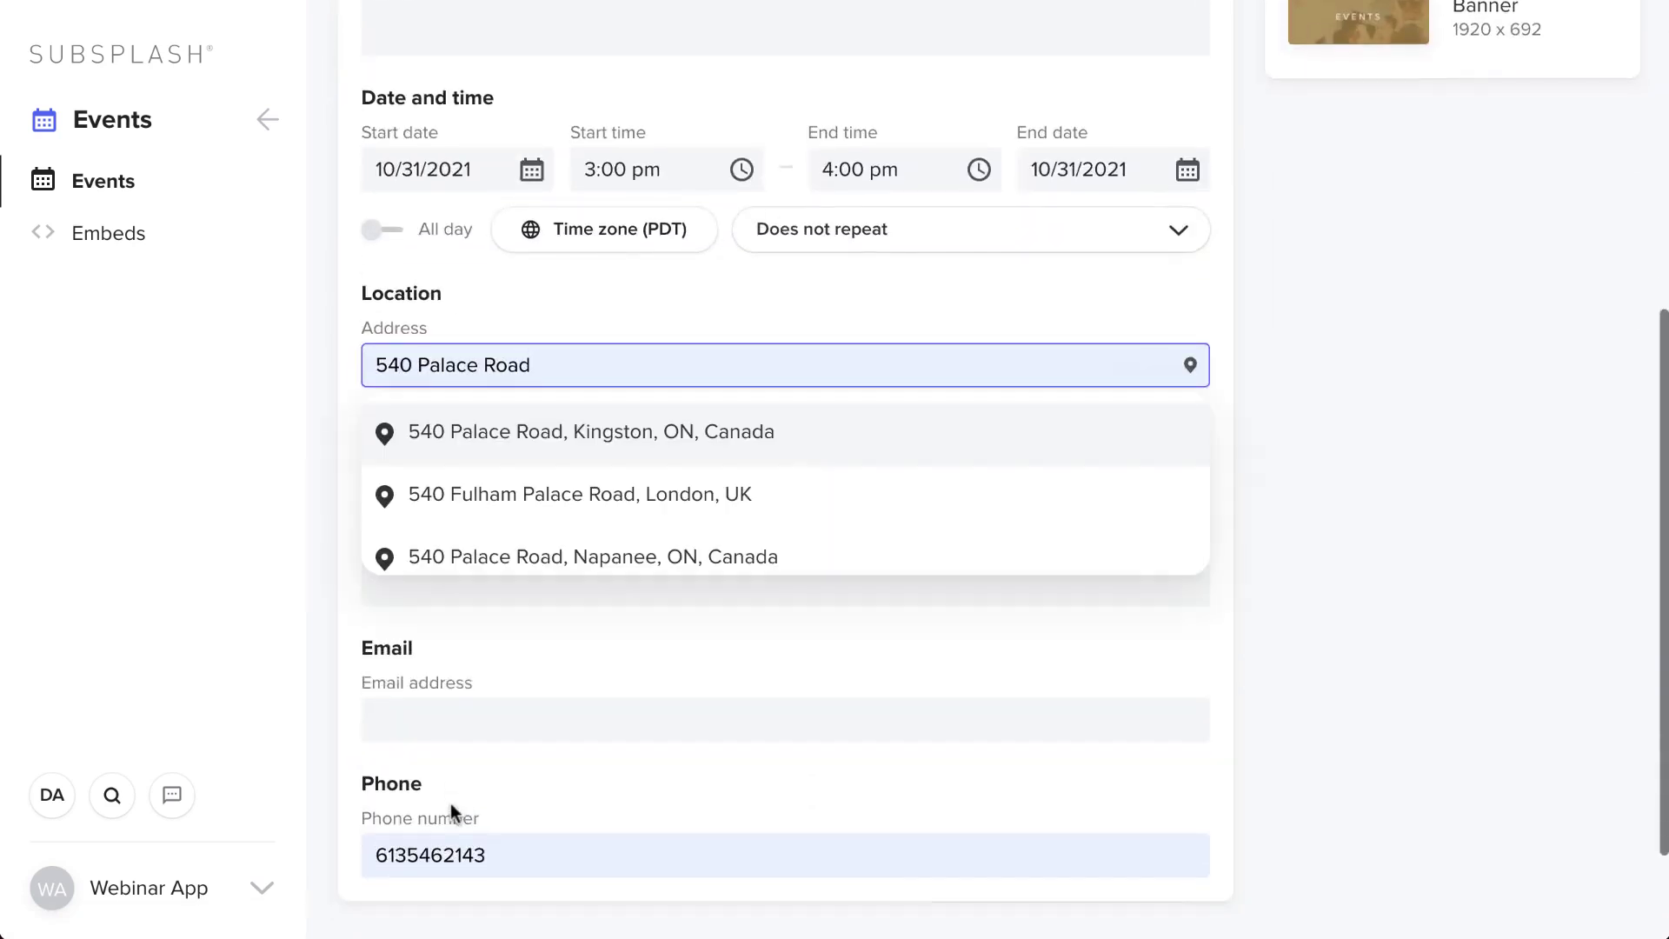
scroll(426, 807, up, 4)
click(488, 801)
scroll(1087, 795, down, 5)
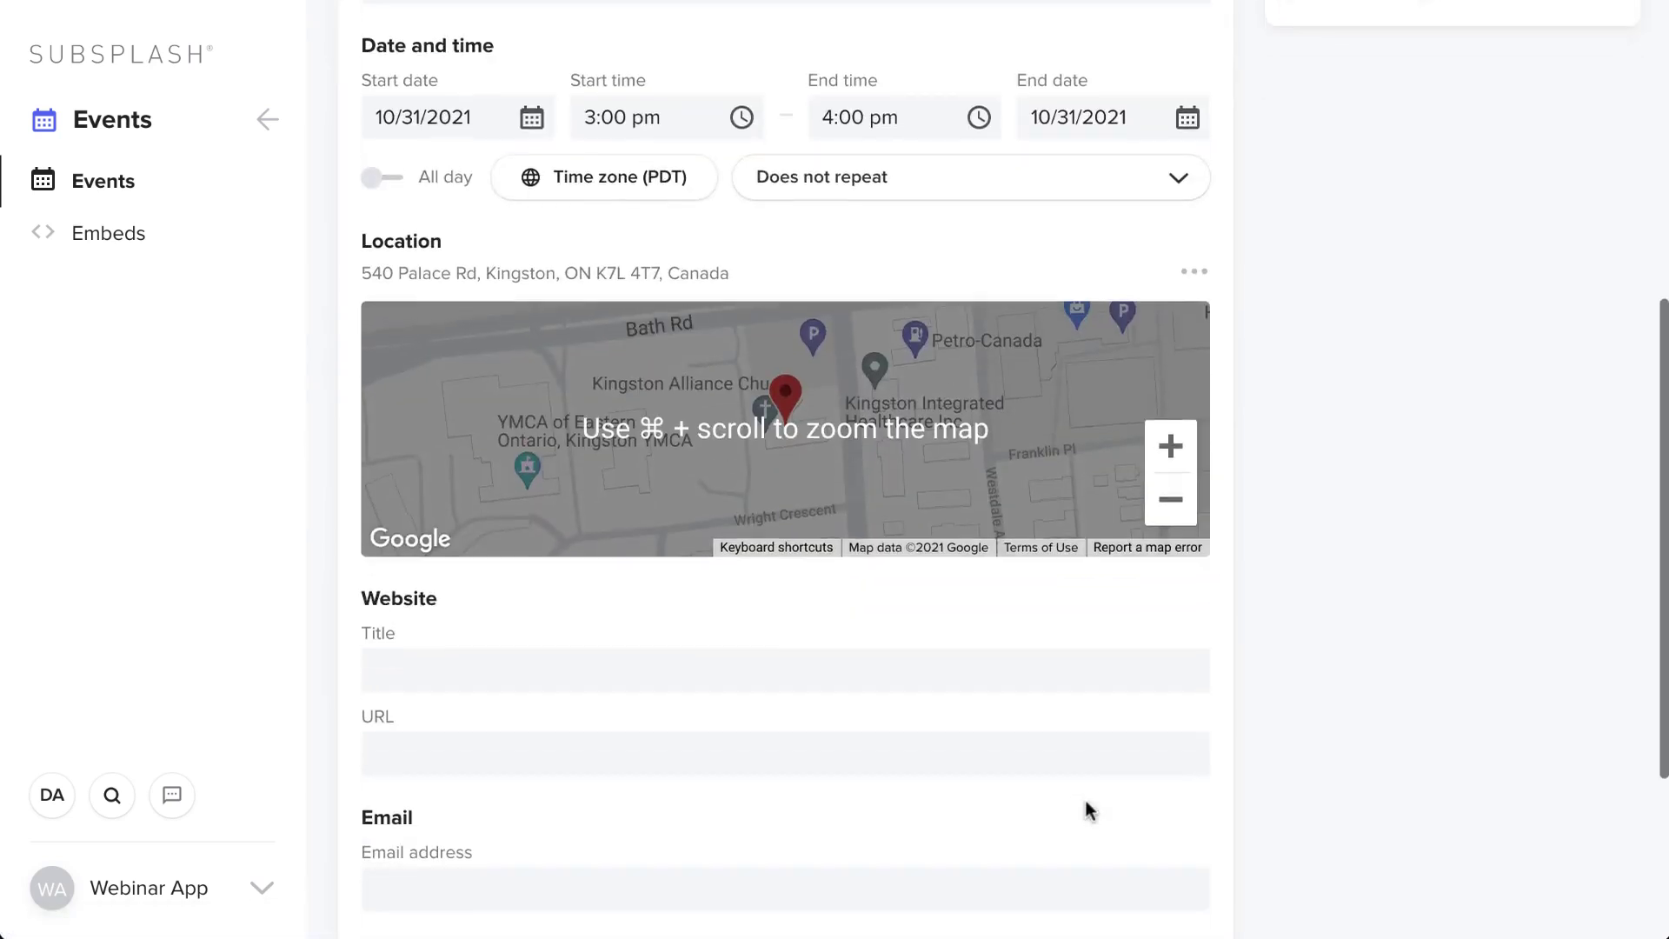
scroll(1085, 810, up, 6)
click(1502, 49)
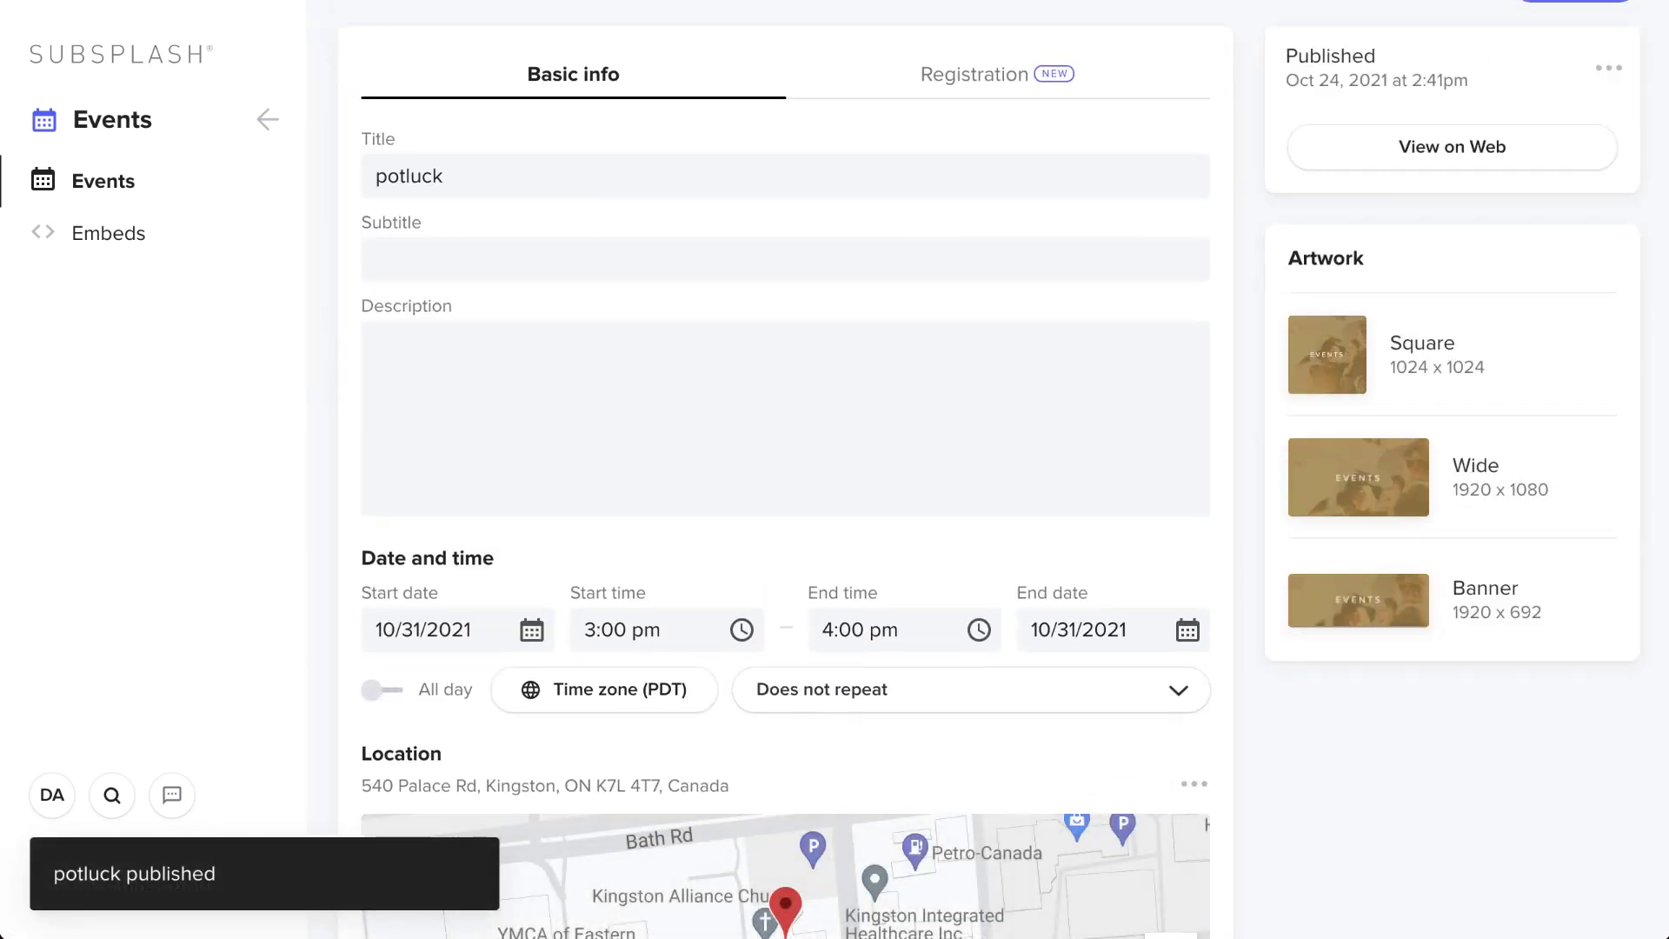
click(267, 119)
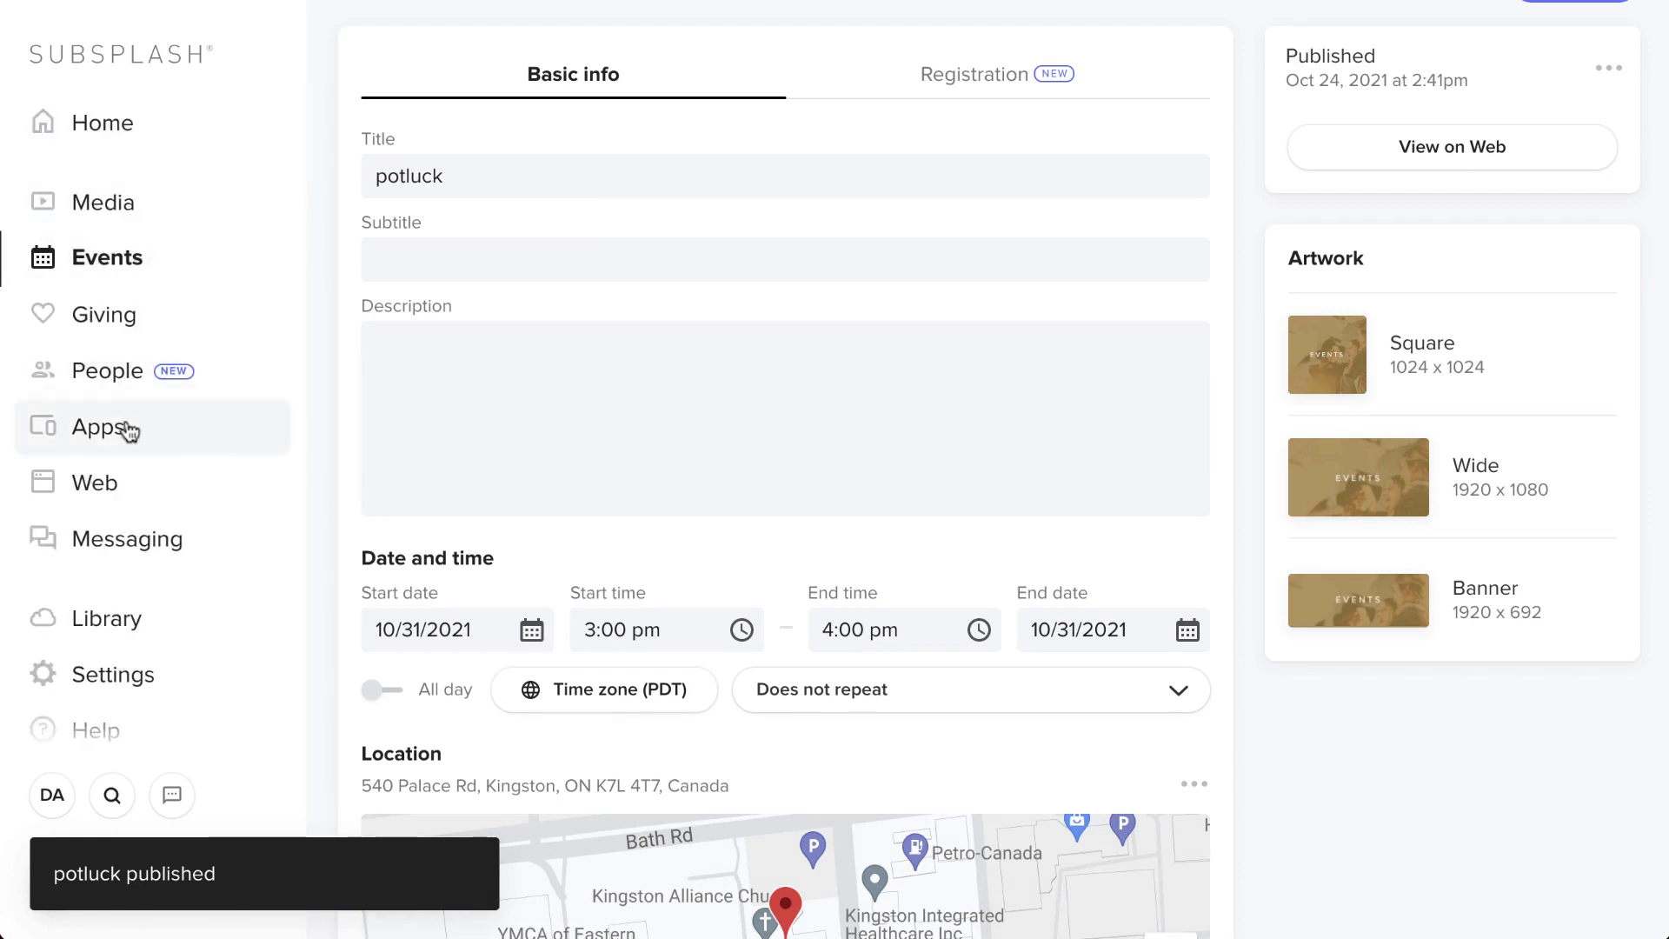
- Add Church Calendar as a calendar item to the mobile app's Home tab and save
click(127, 424)
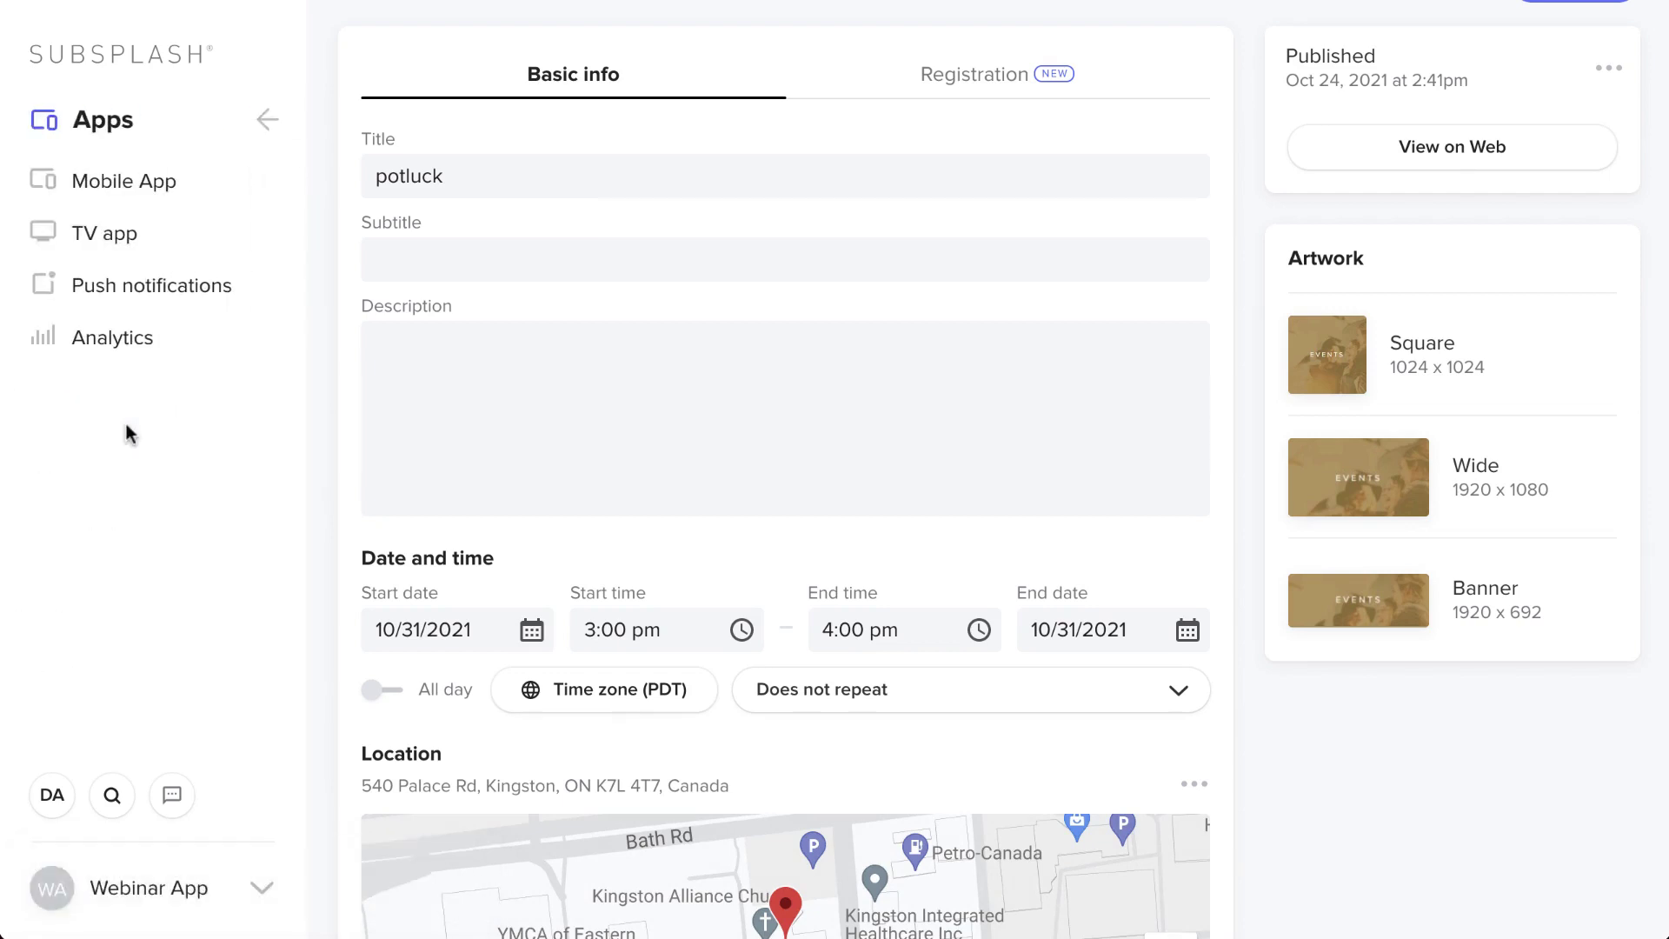
click(167, 202)
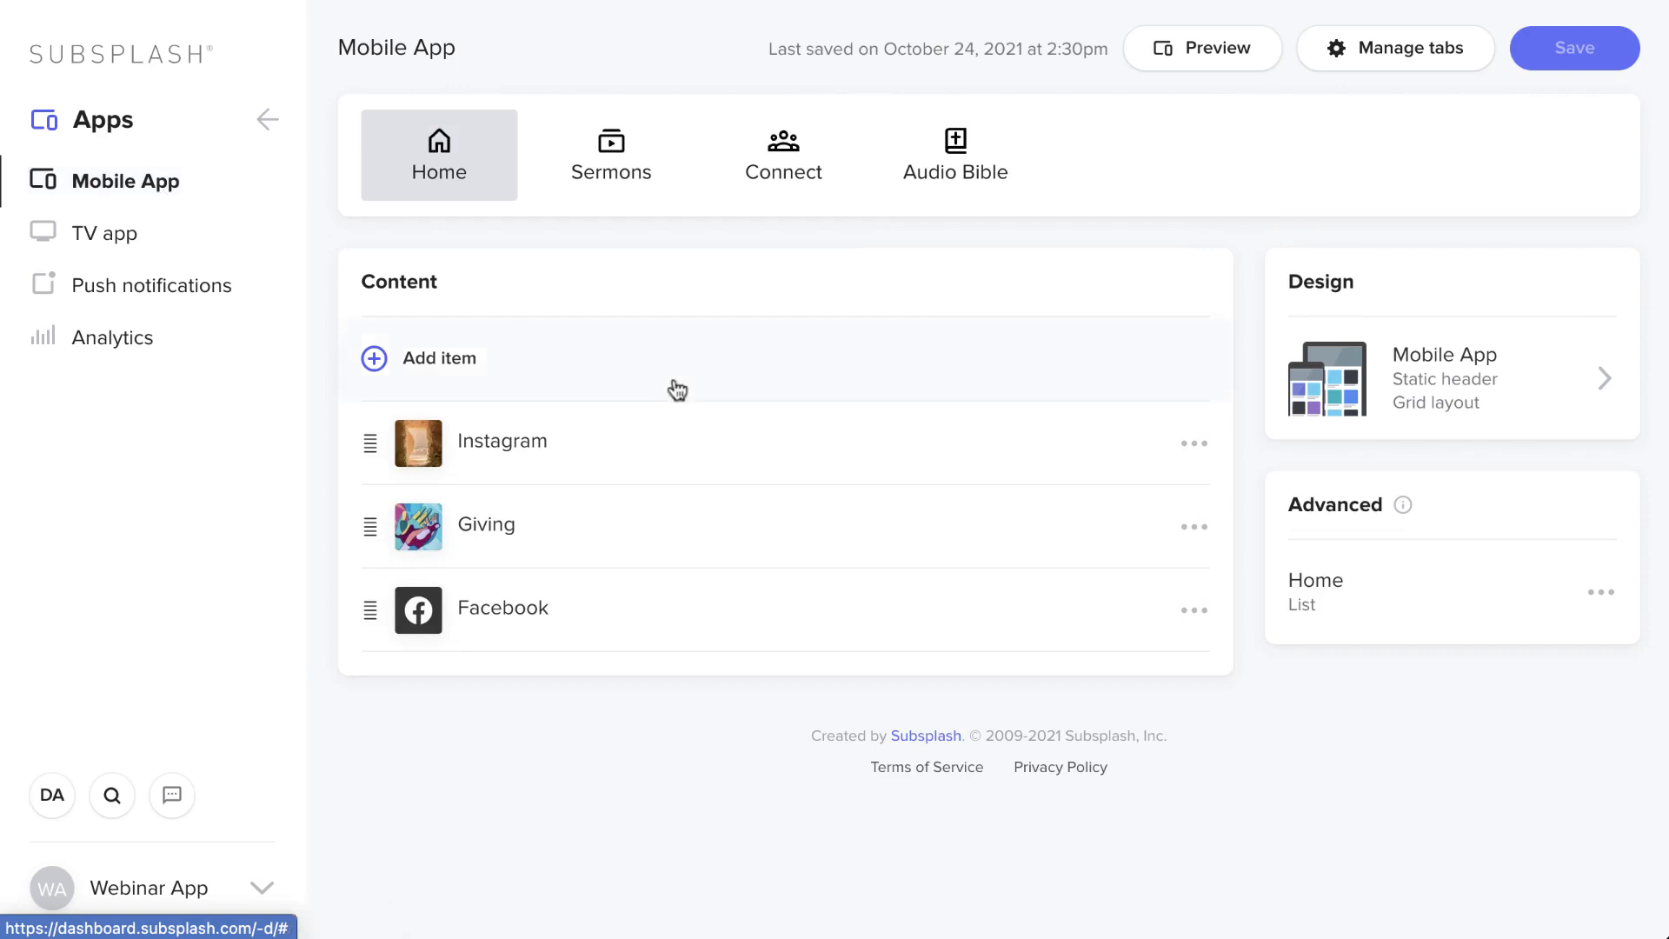
click(459, 363)
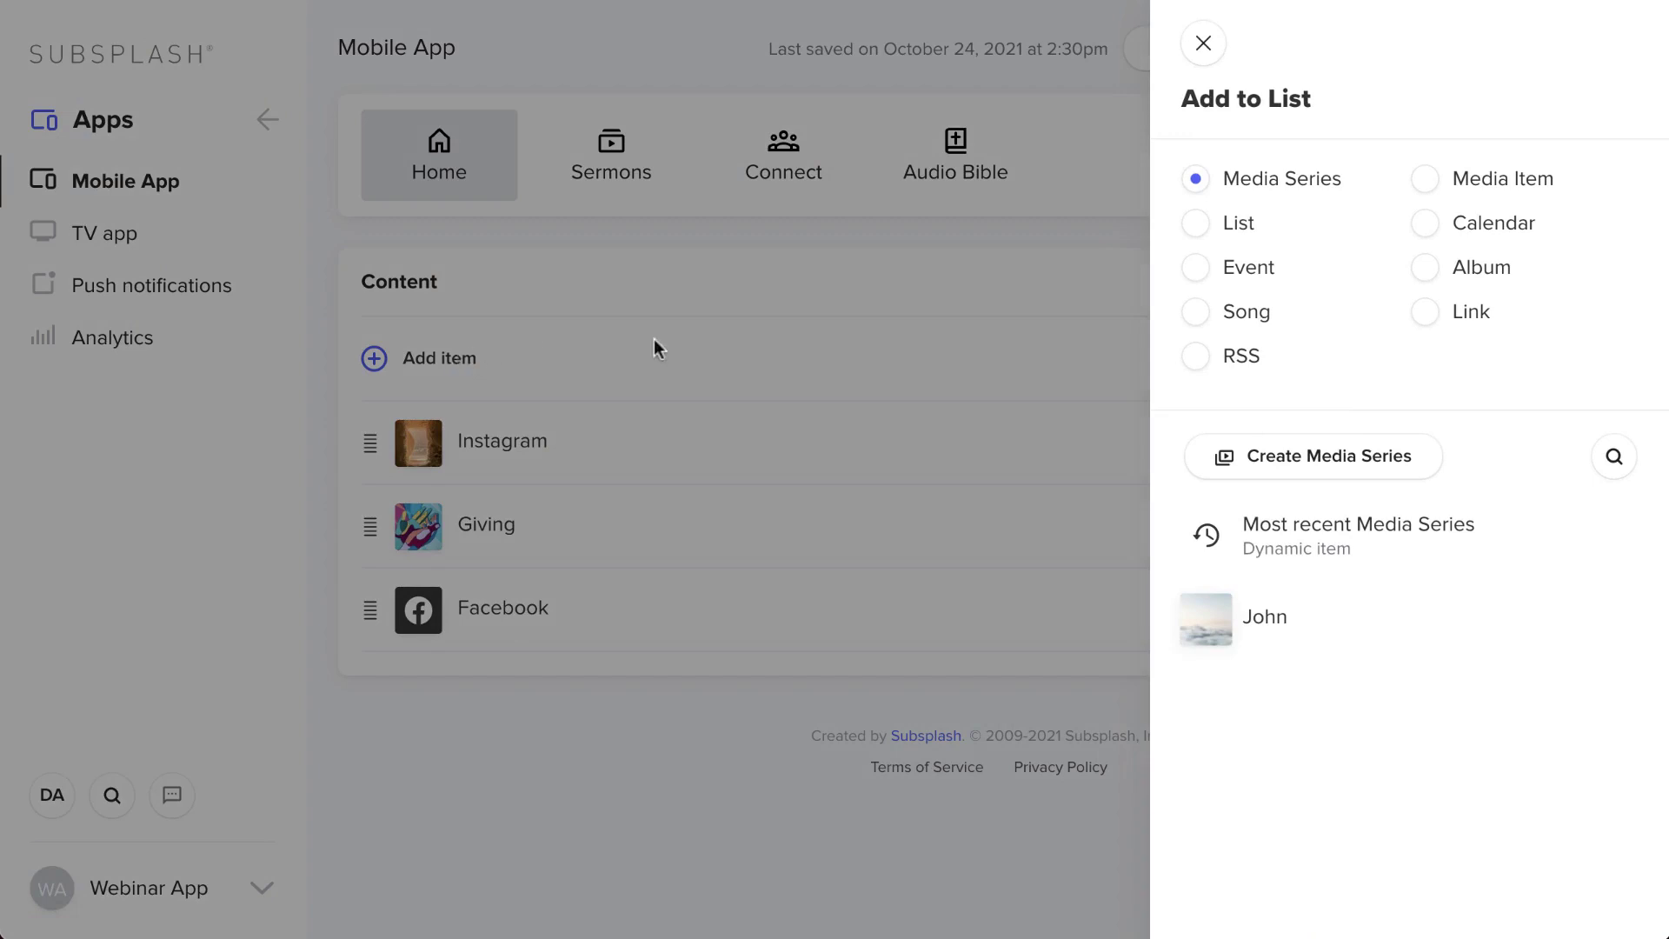
click(1424, 242)
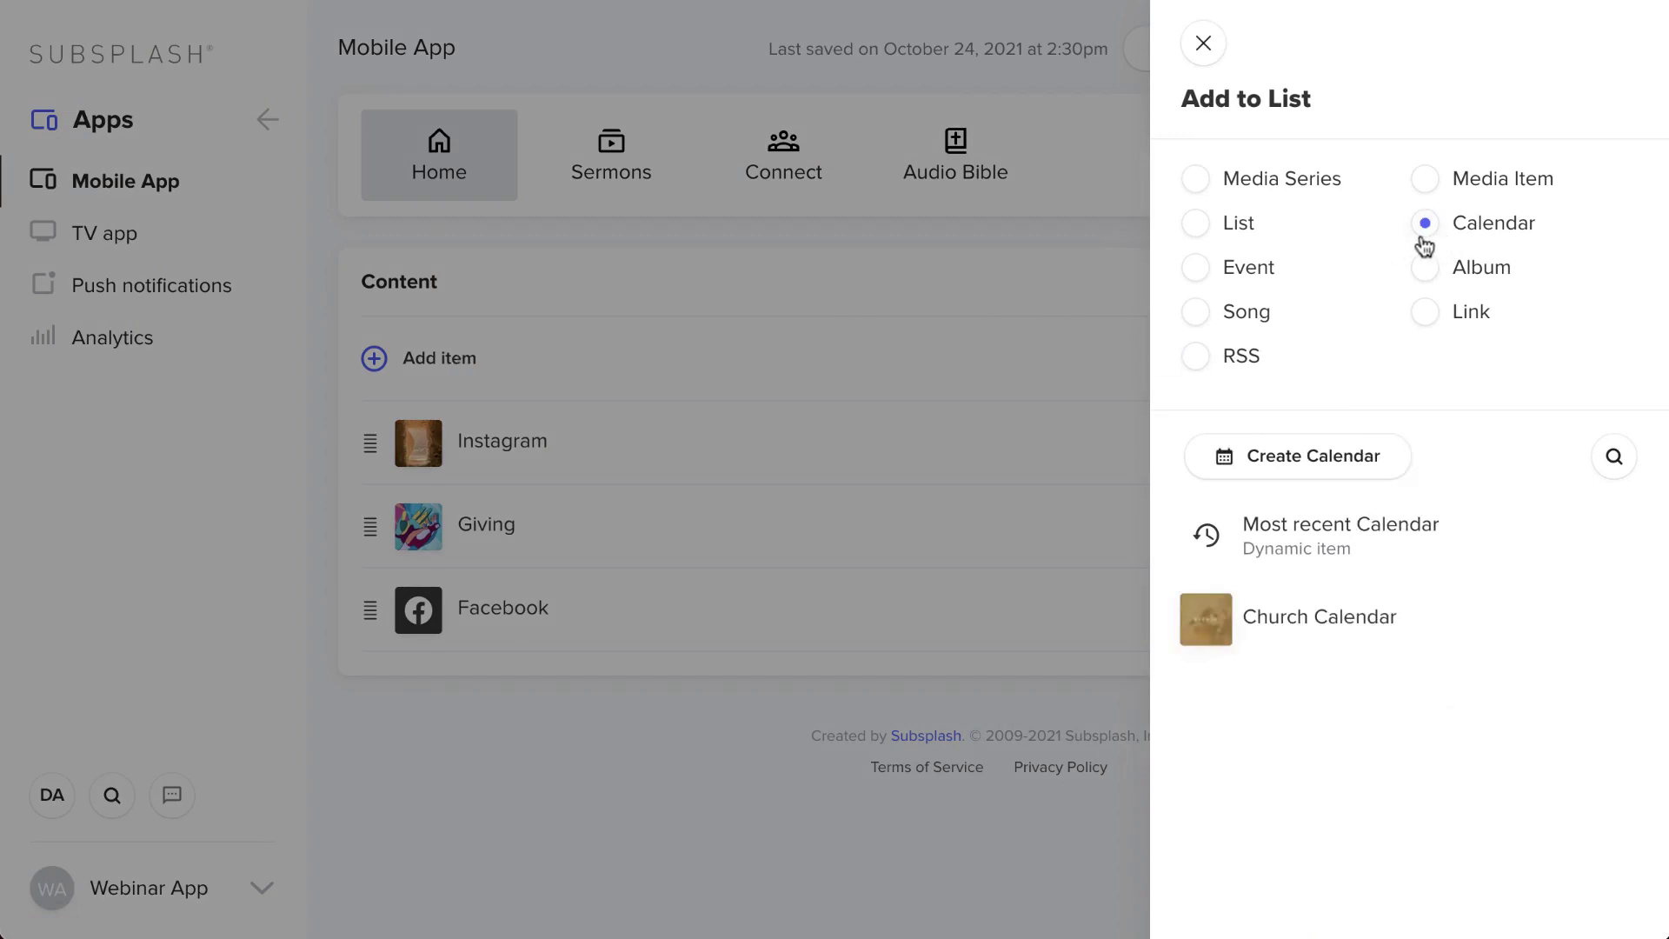
click(1302, 636)
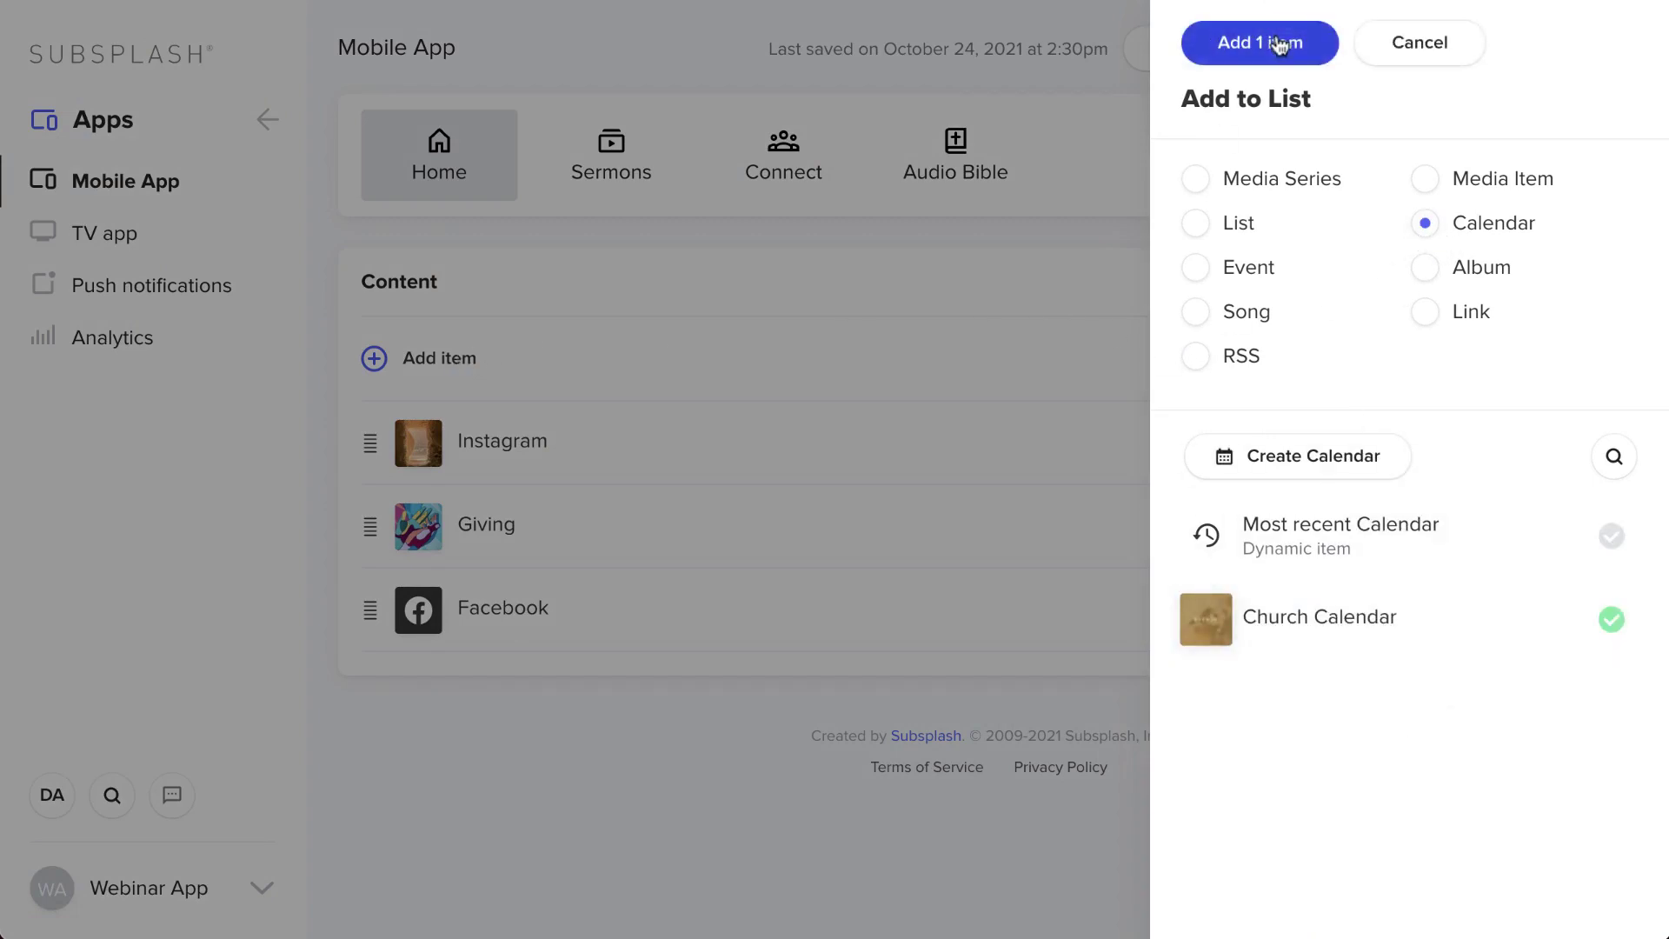
click(1278, 44)
click(1568, 51)
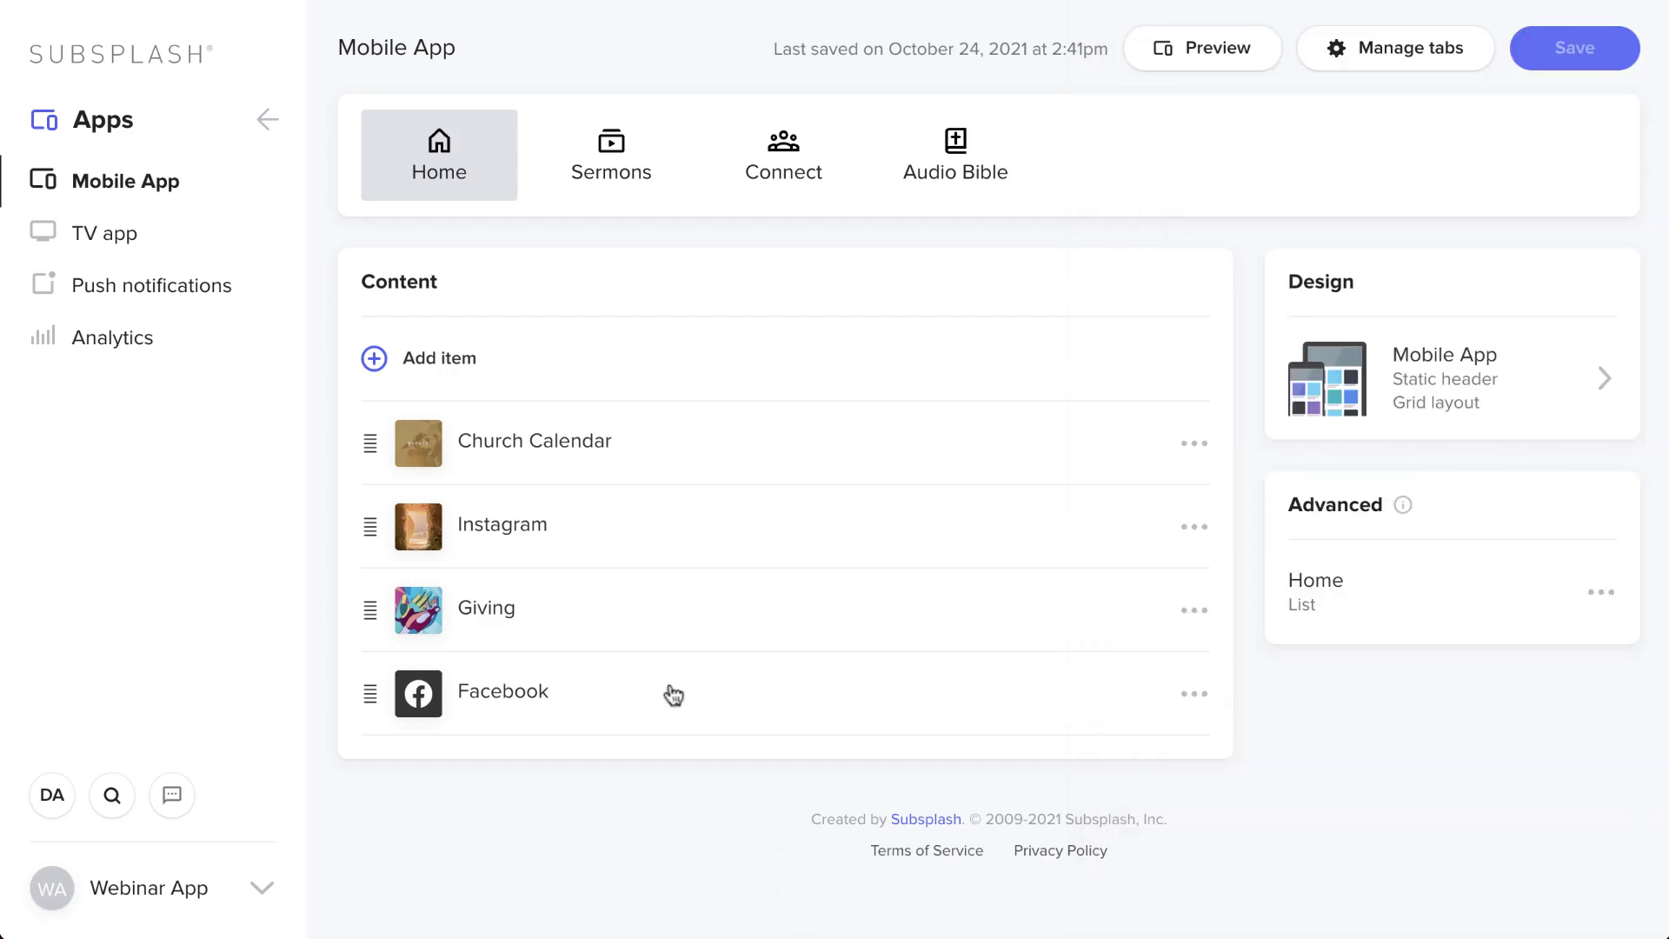
- Preview the Events web embed listing the potluck event, then close the preview
click(269, 120)
click(165, 262)
click(160, 254)
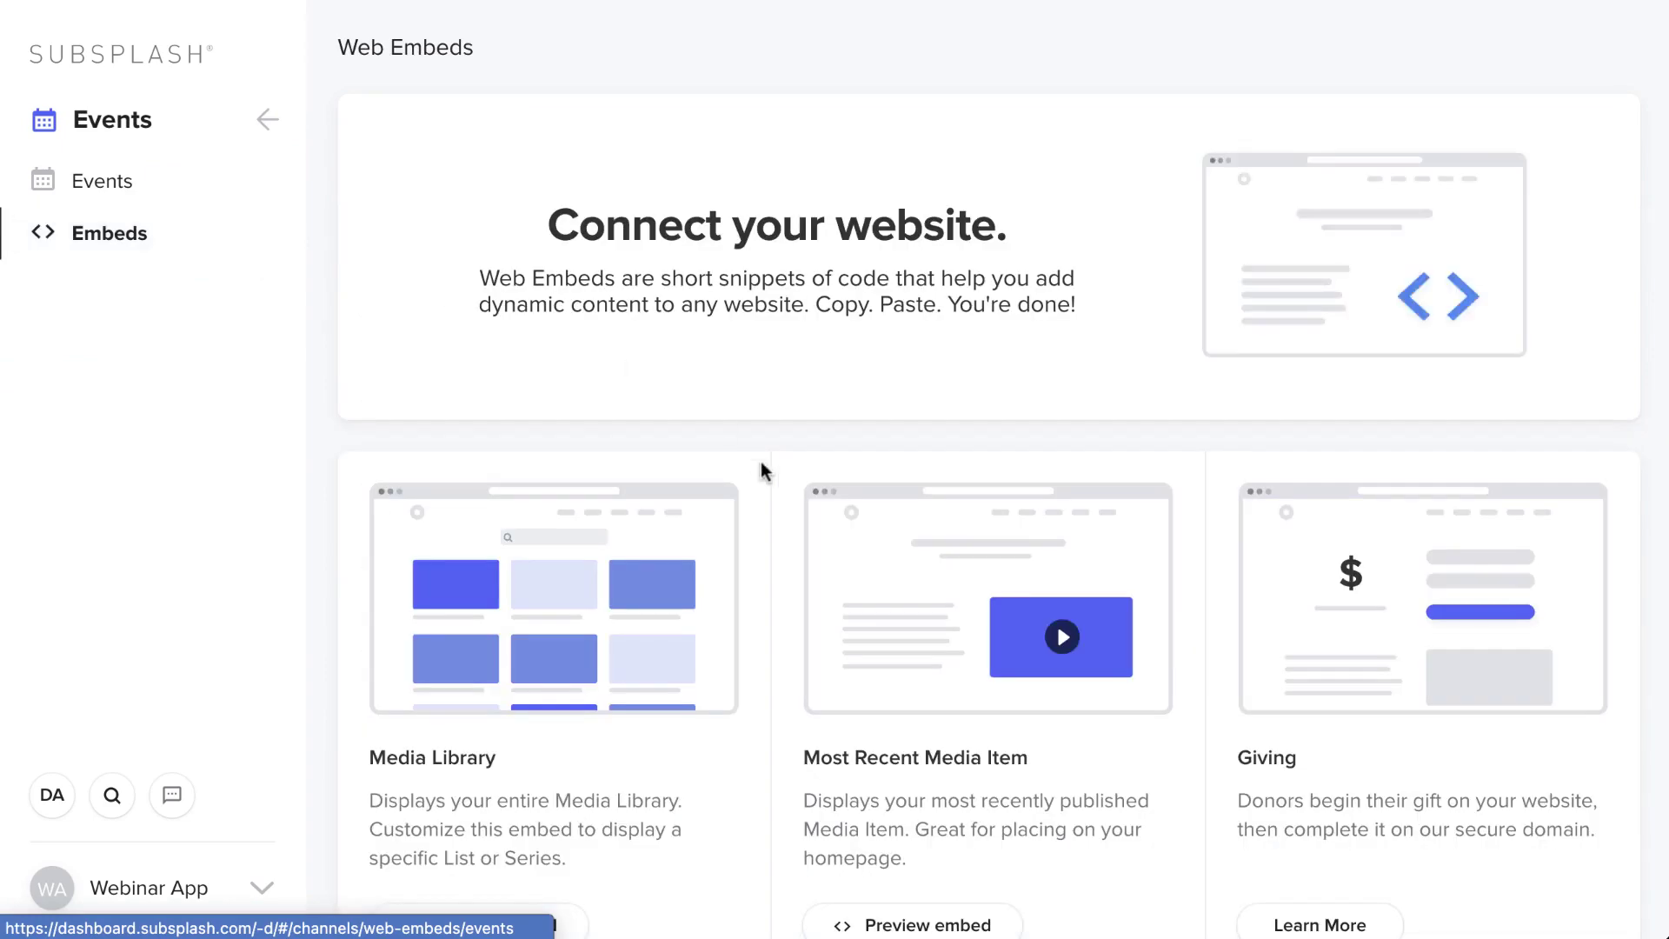
scroll(759, 470, down, 6)
scroll(948, 748, down, 3)
click(956, 728)
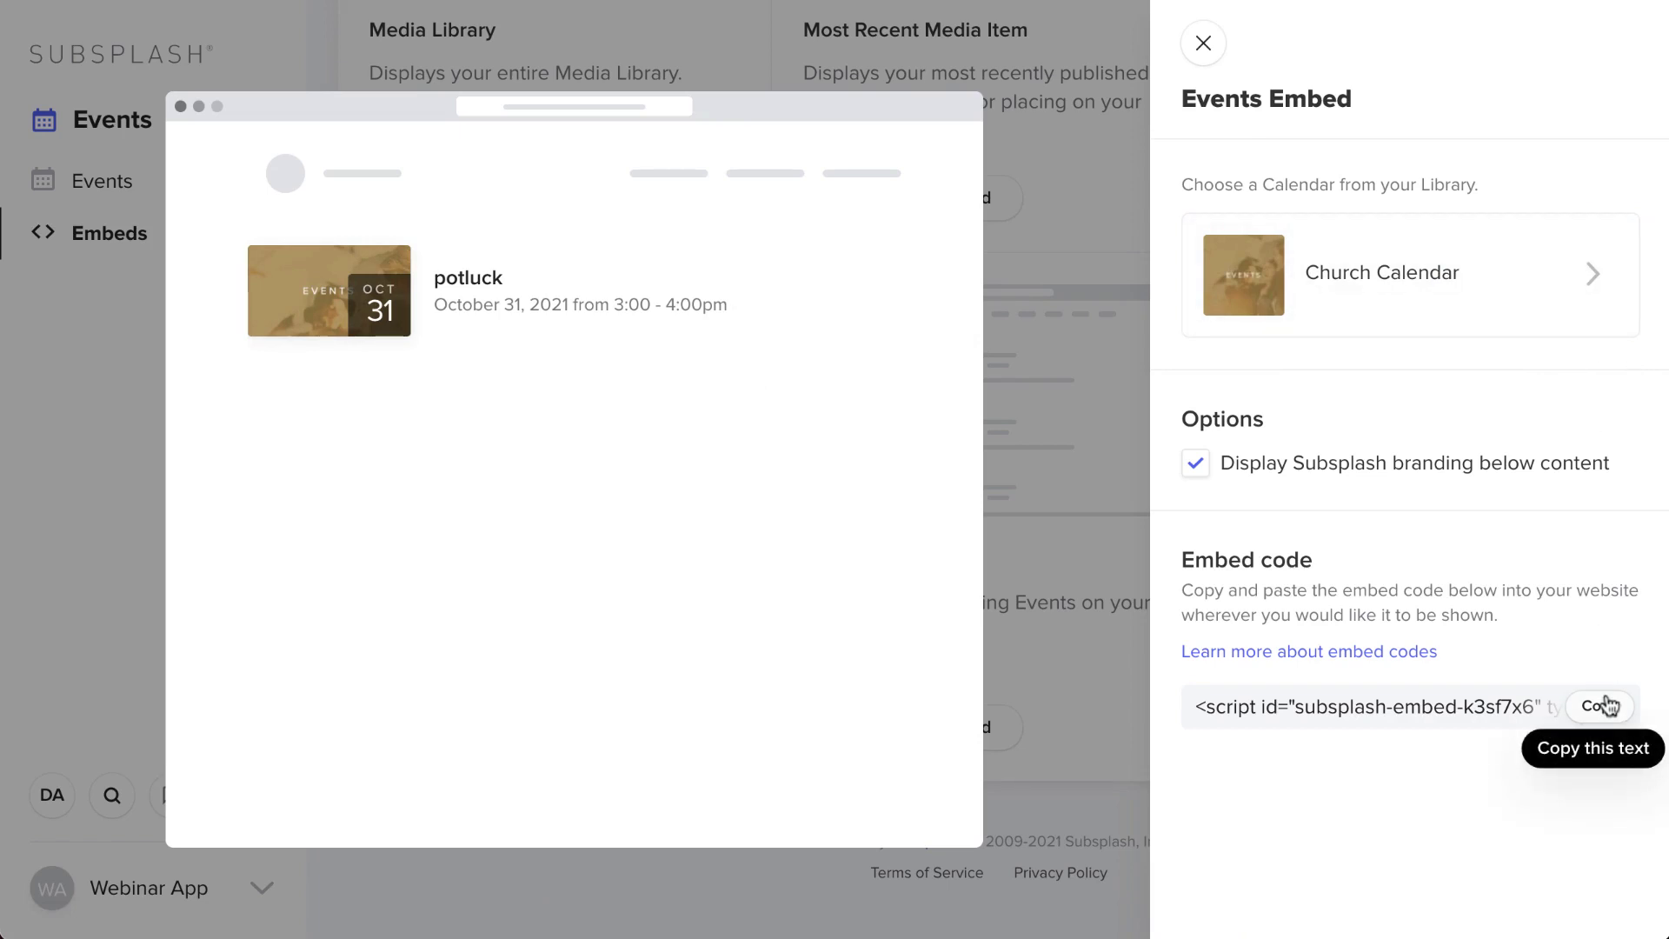
click(1203, 43)
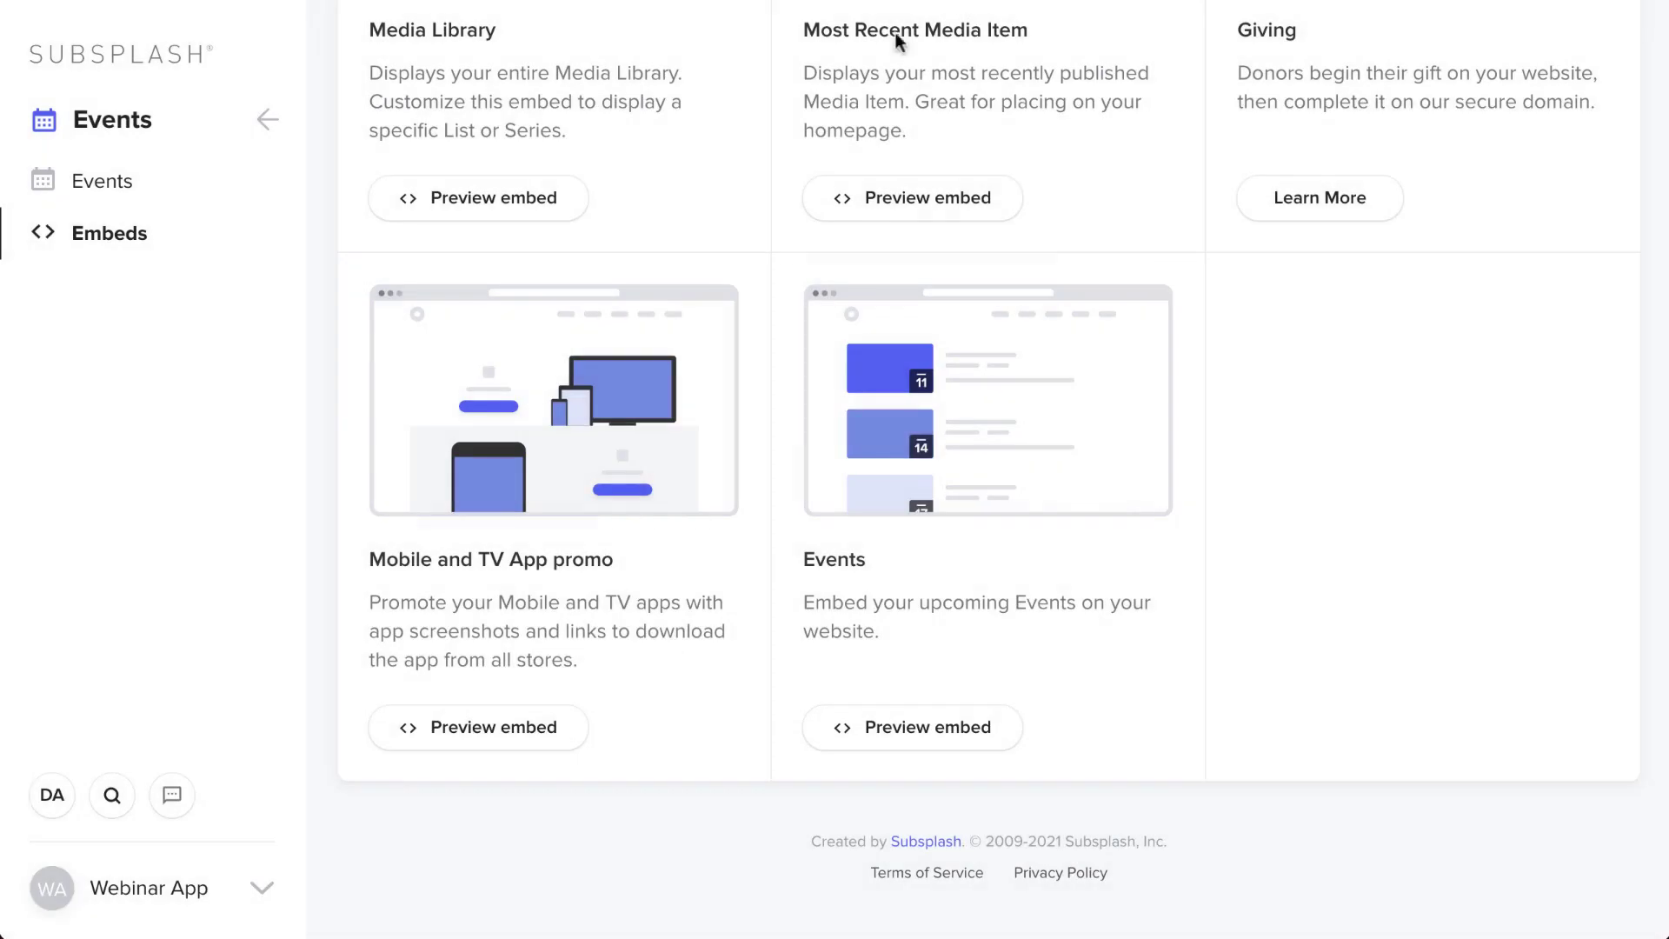
click(278, 117)
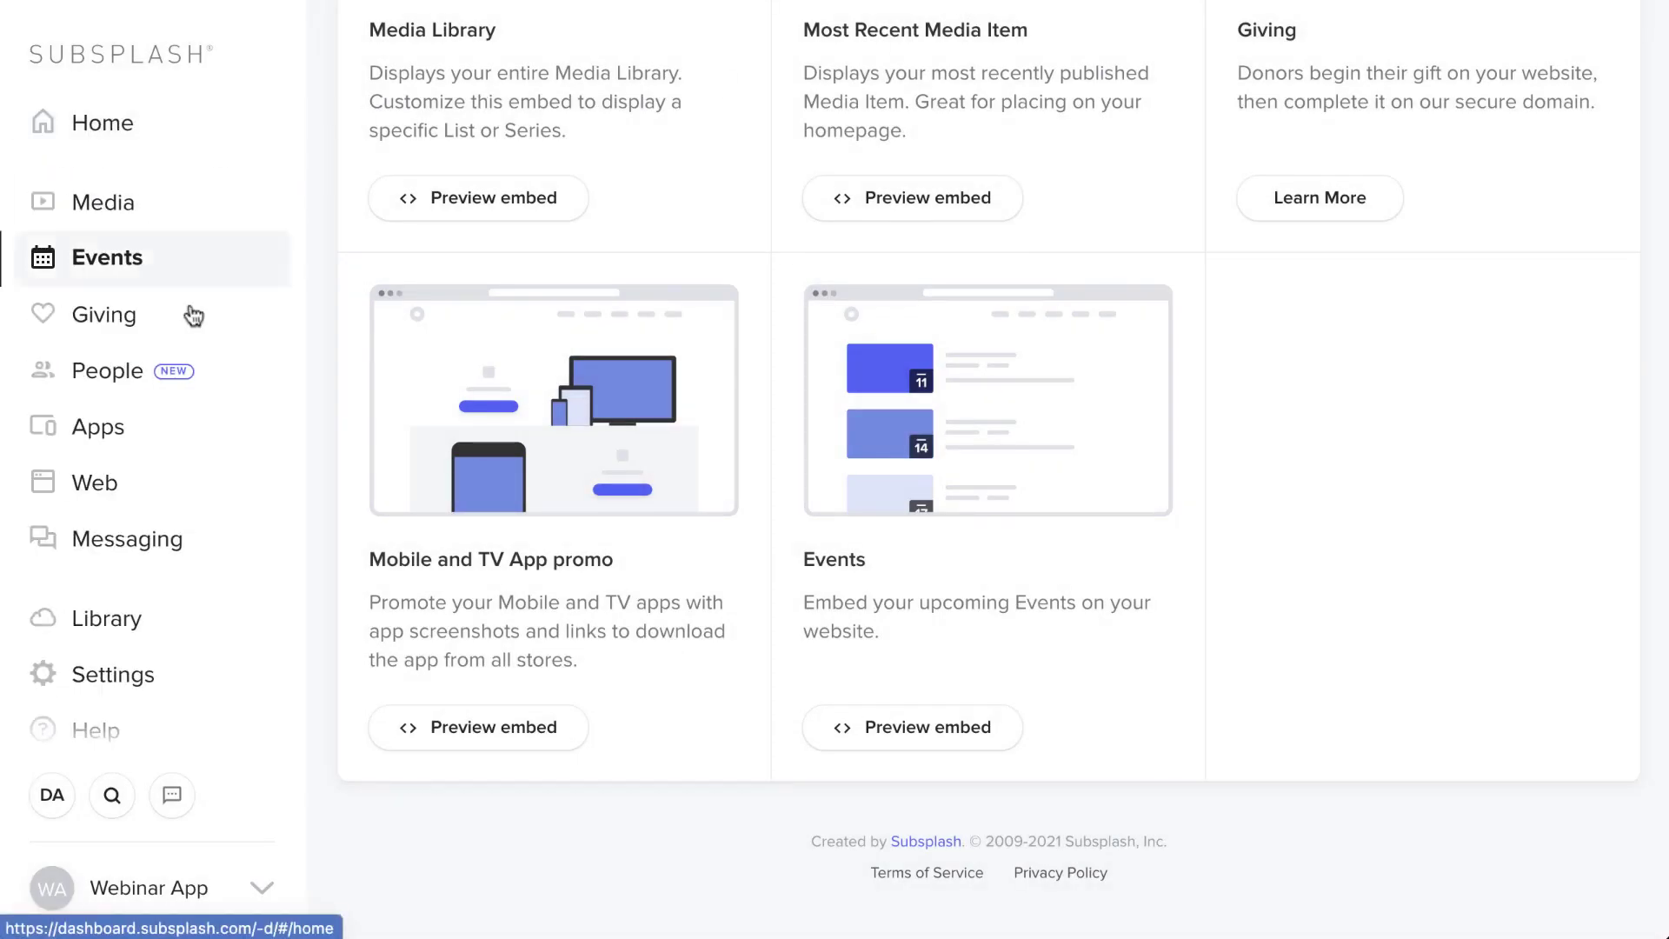
- Go to Library > Links and start creating a new link
scroll(191, 311, down, 2)
click(139, 529)
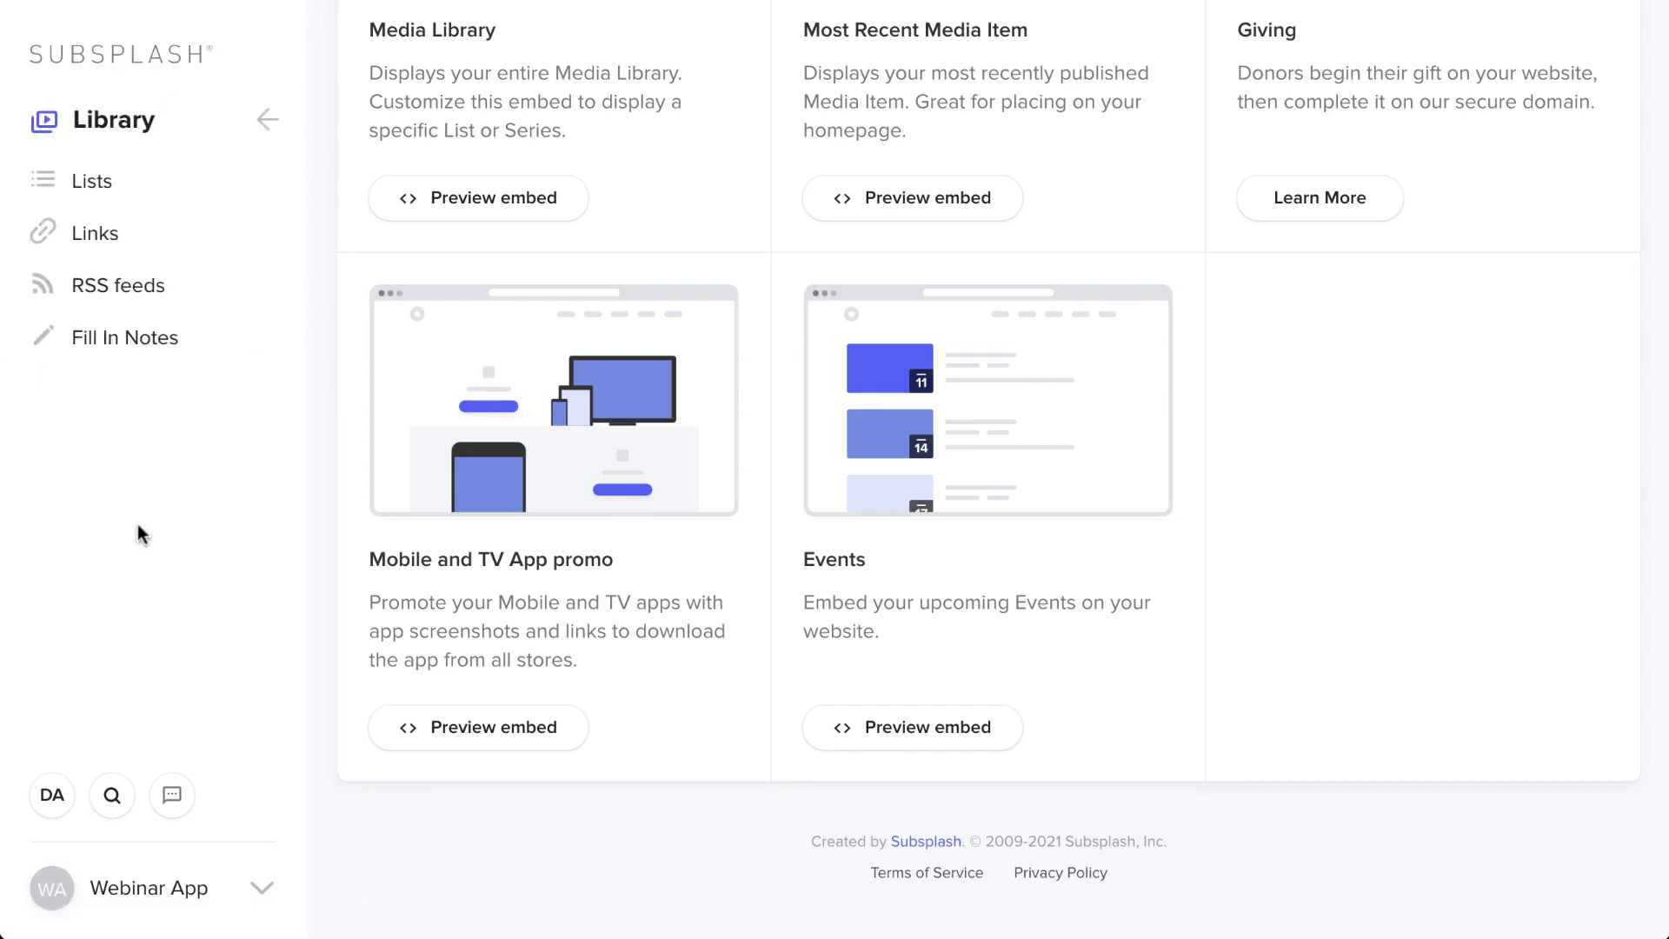
click(177, 256)
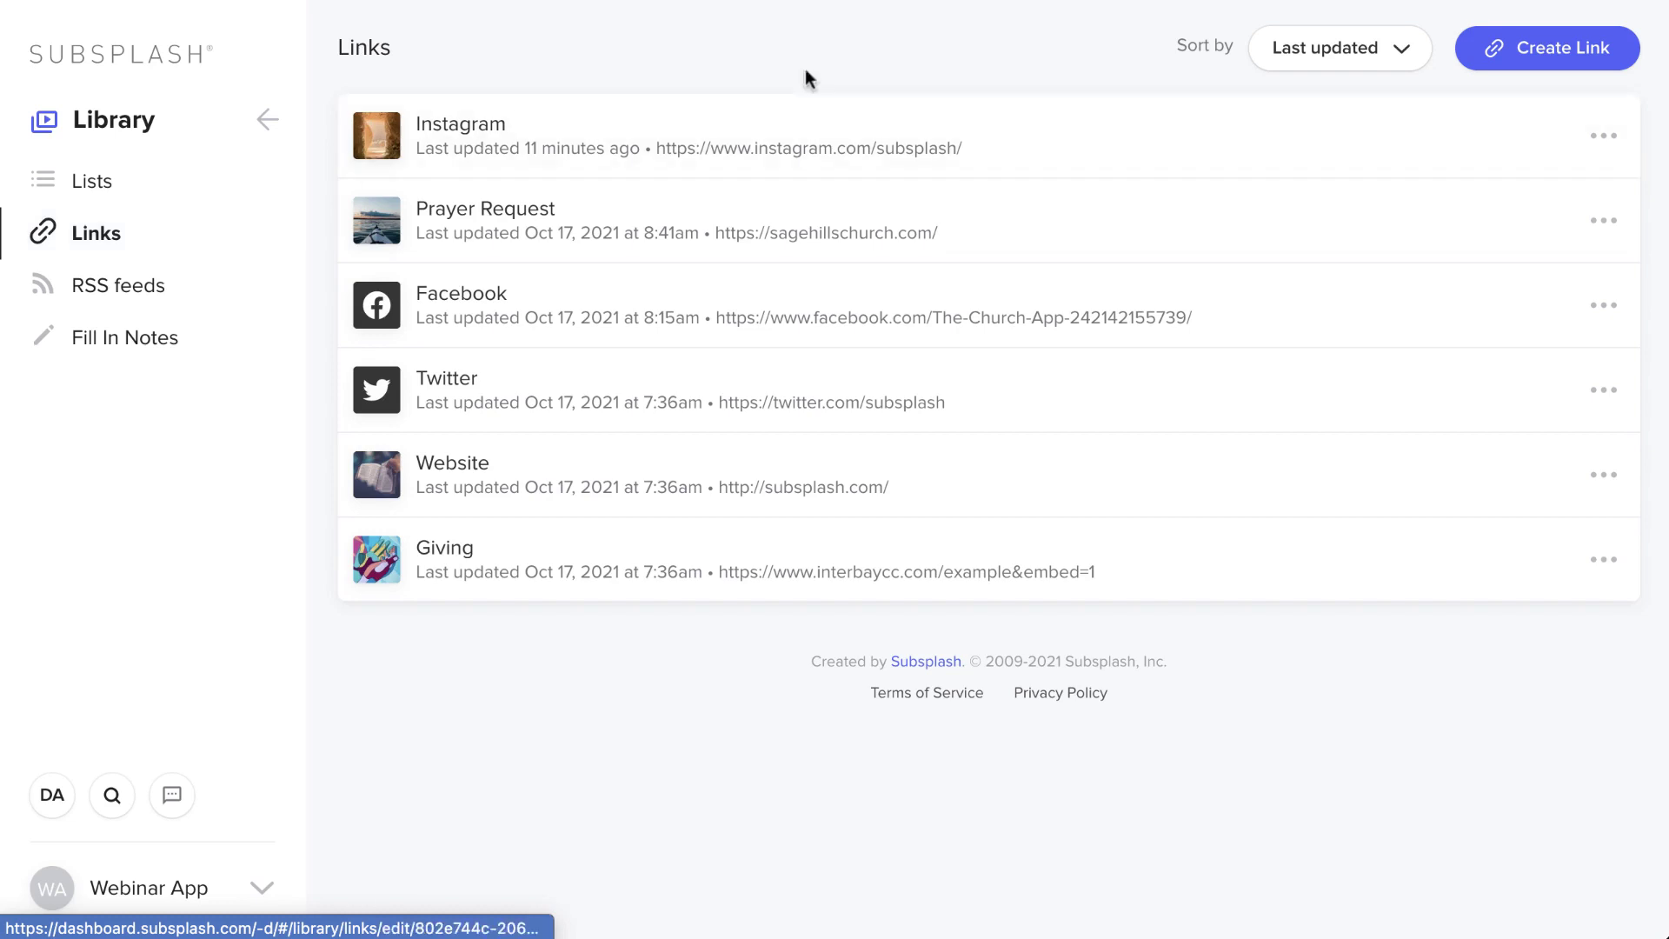
click(1565, 51)
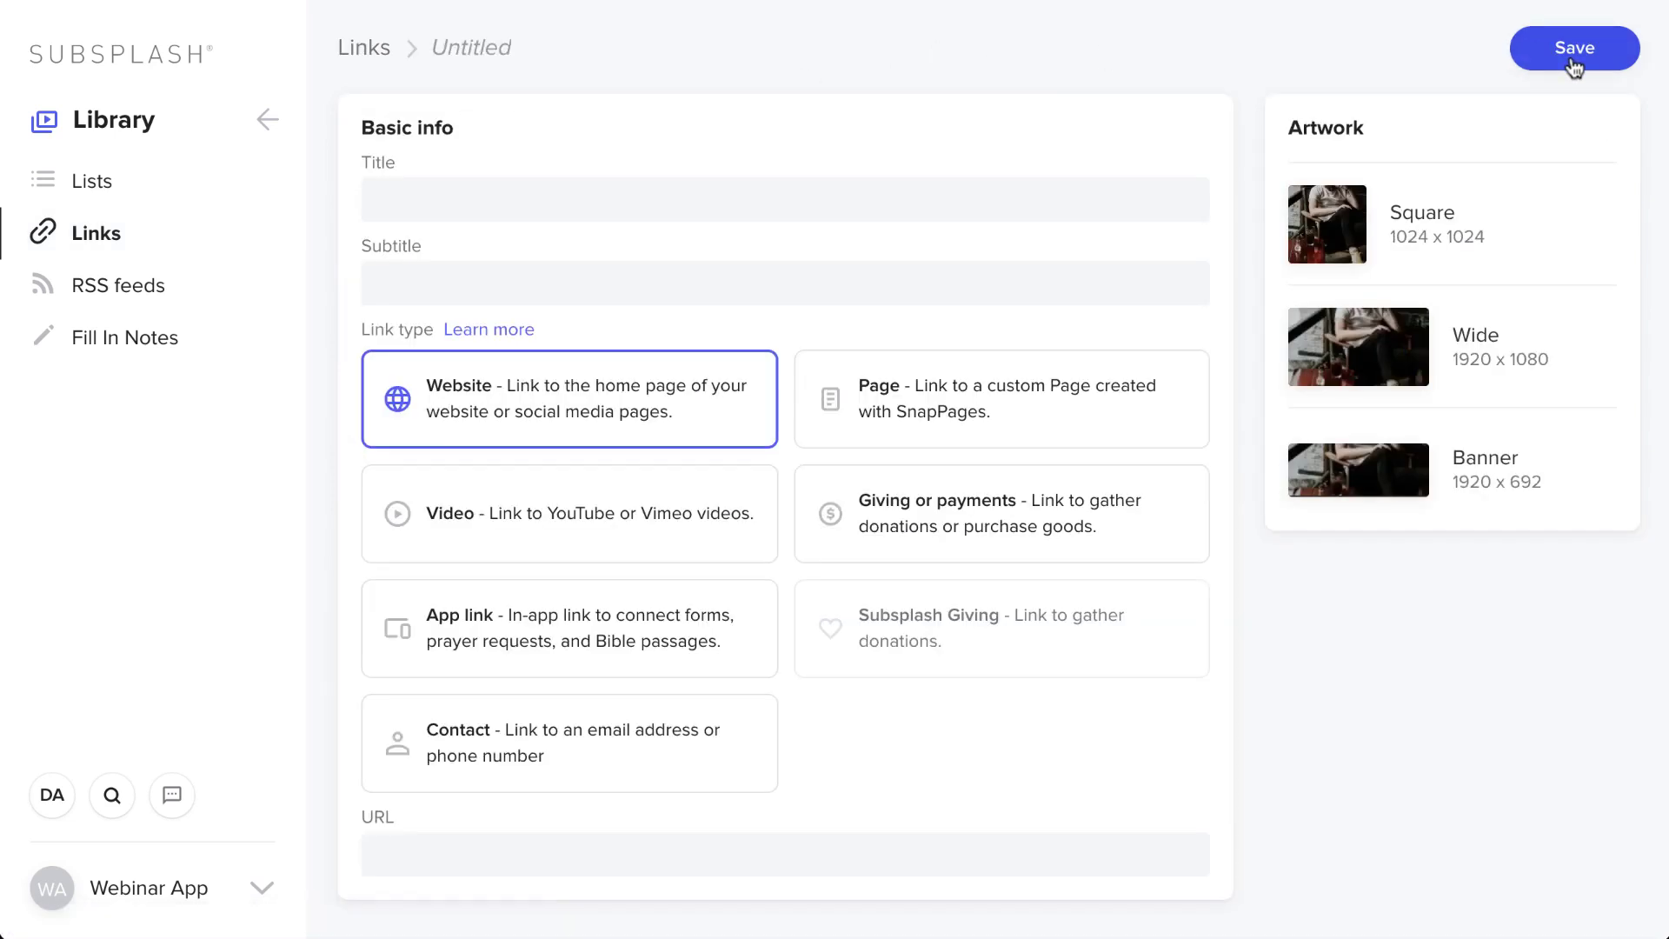
- Title the new link 'Connect Card'
click(853, 201)
text(P)
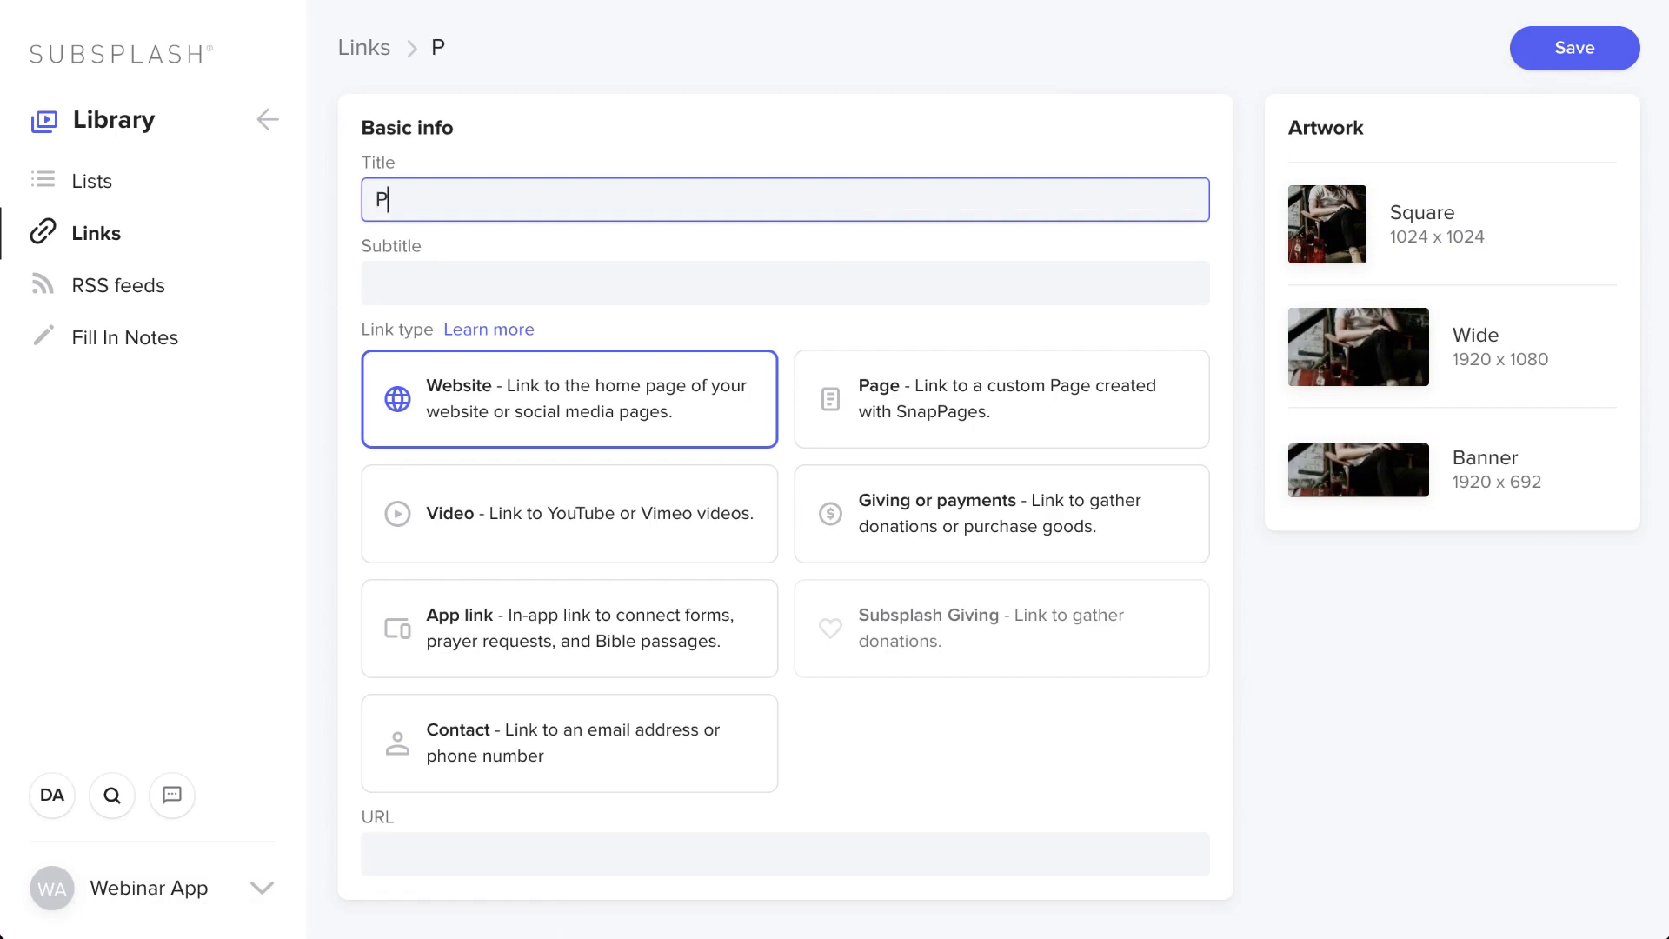
key(BackSpace)
text(Connect)
text( F)
key(BackSpace)
key(BackSpace)
text(Card)
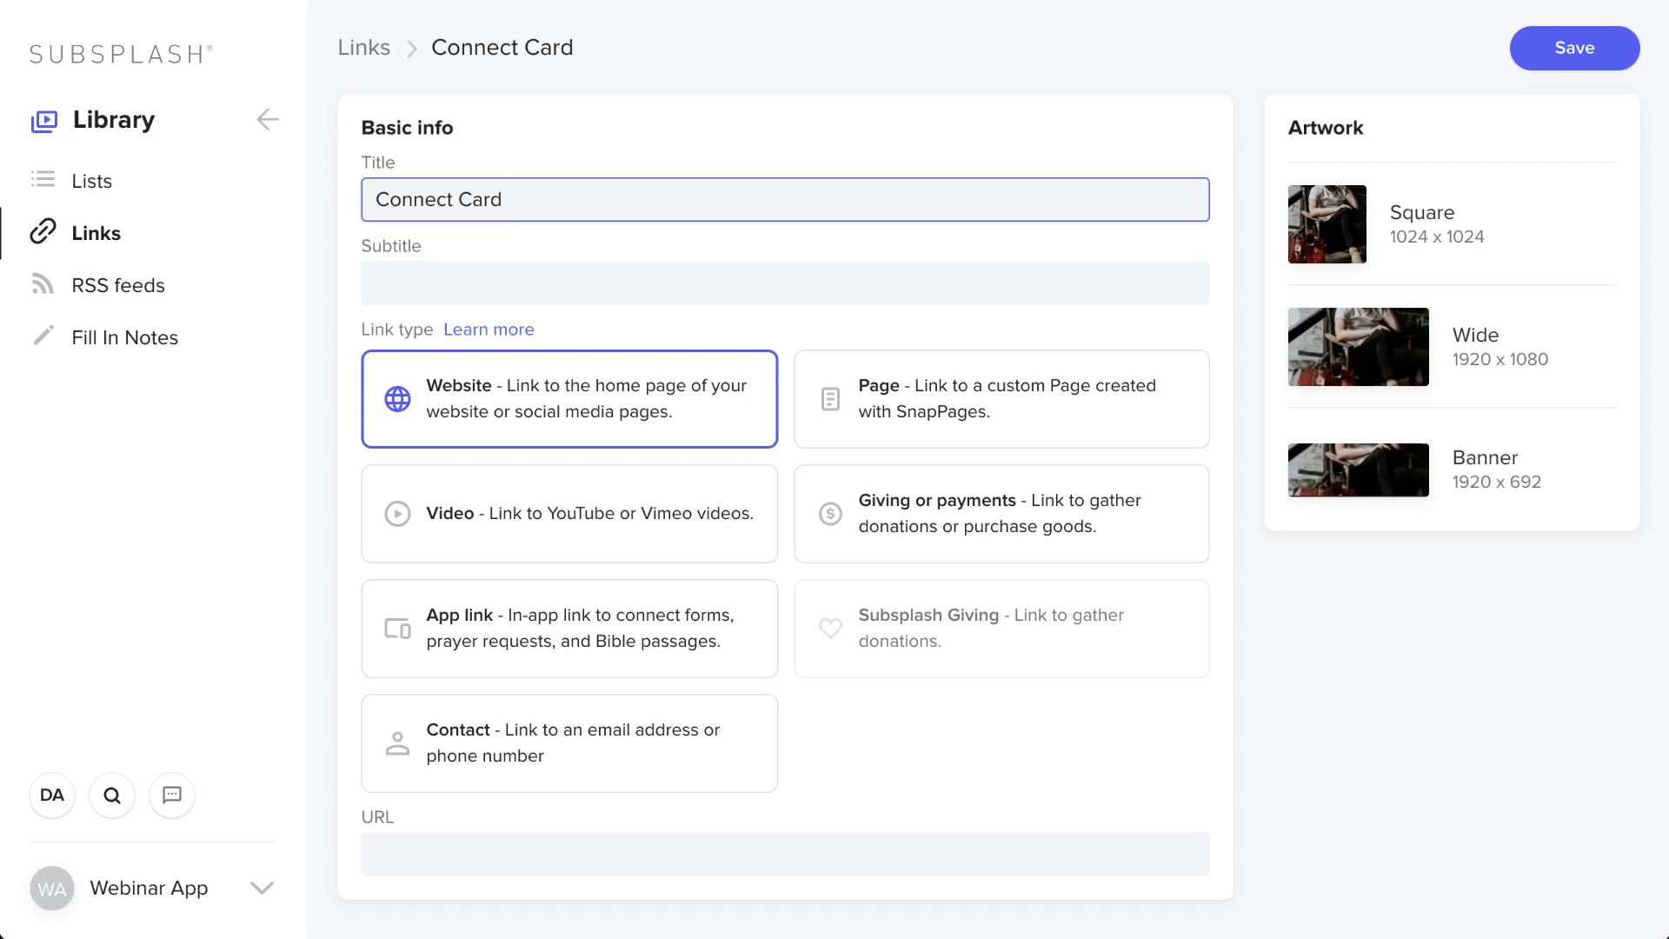
triple_click(367, 200)
scroll(675, 559, down, 2)
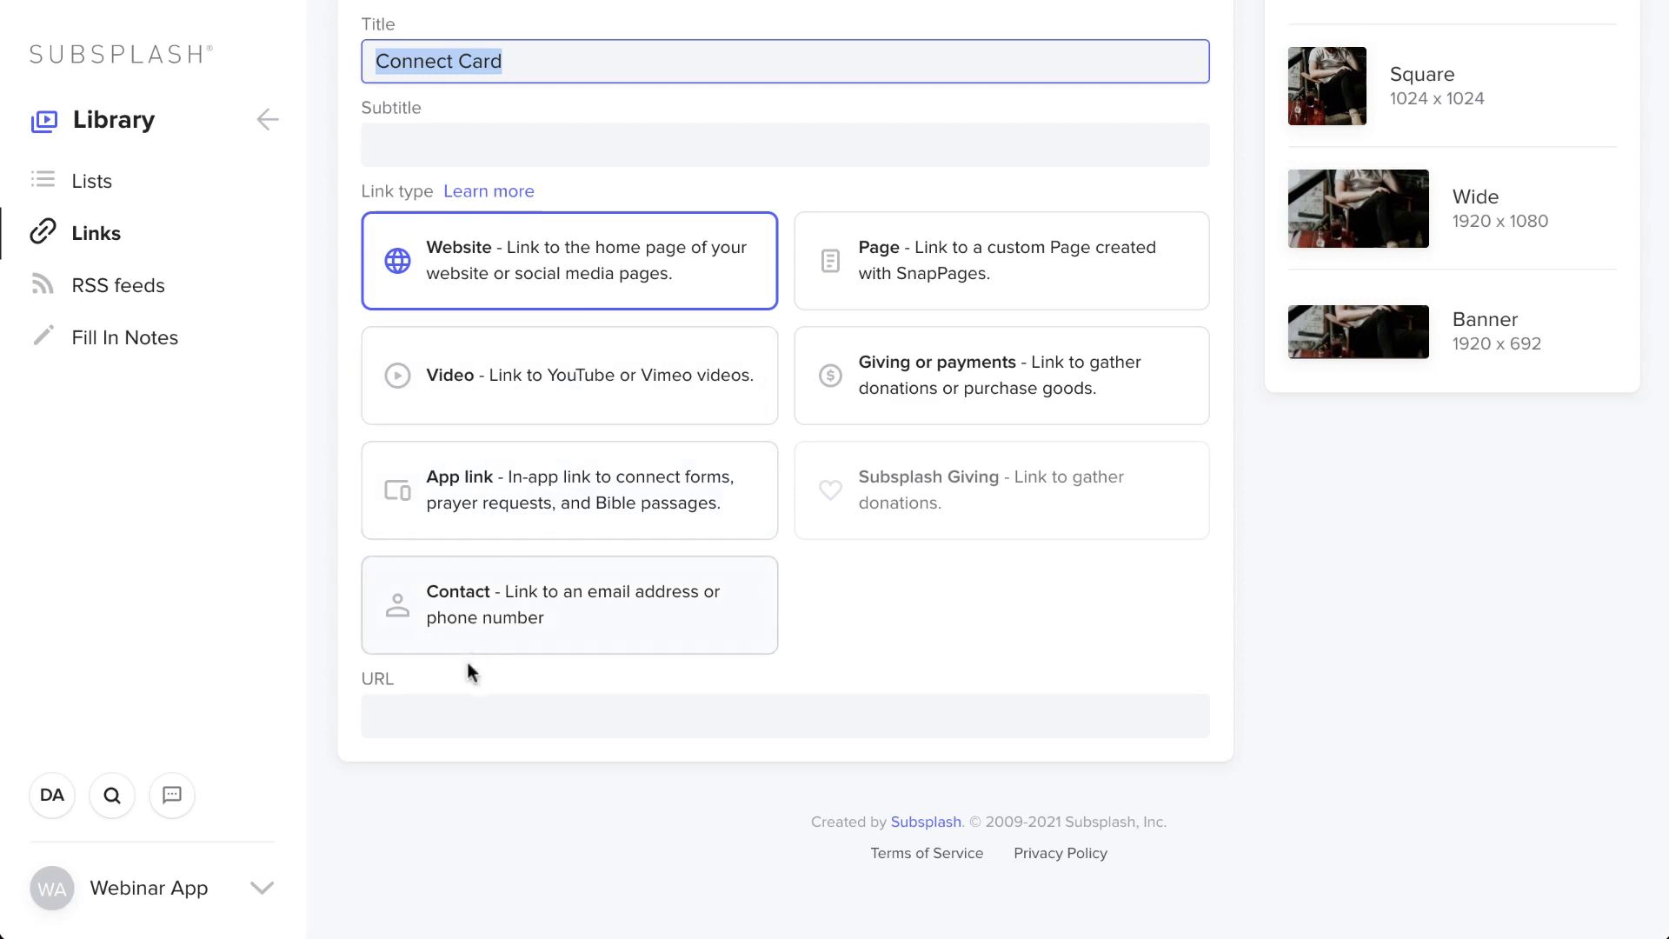
- Change the Connect Card link's type to Page
click(461, 701)
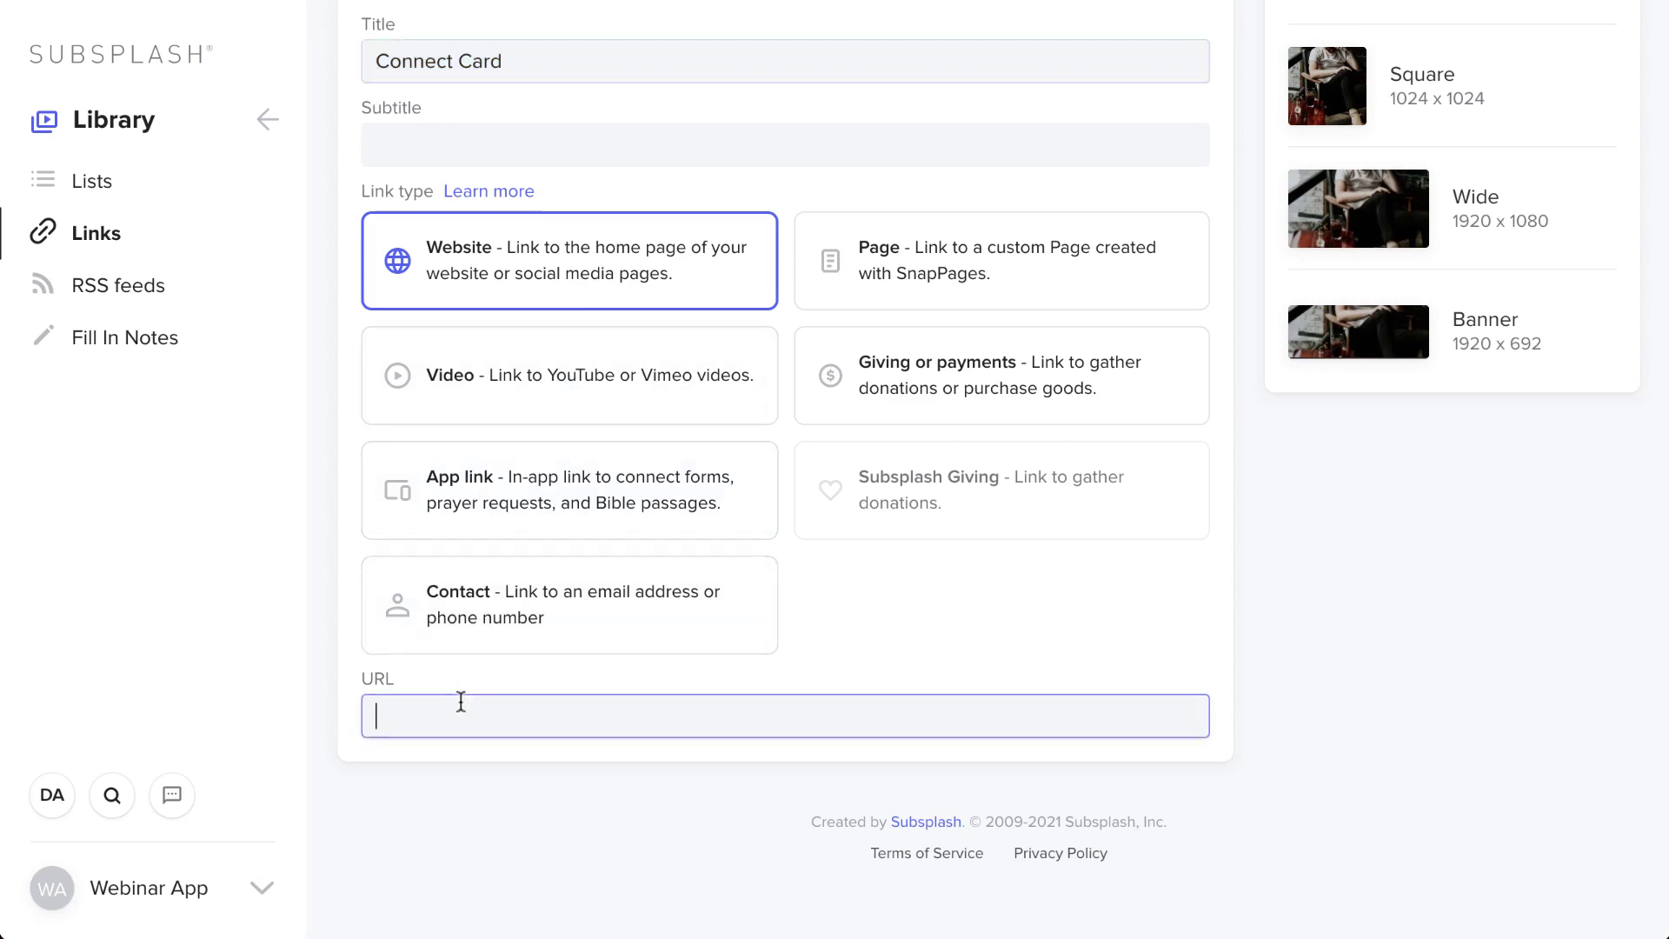
click(971, 385)
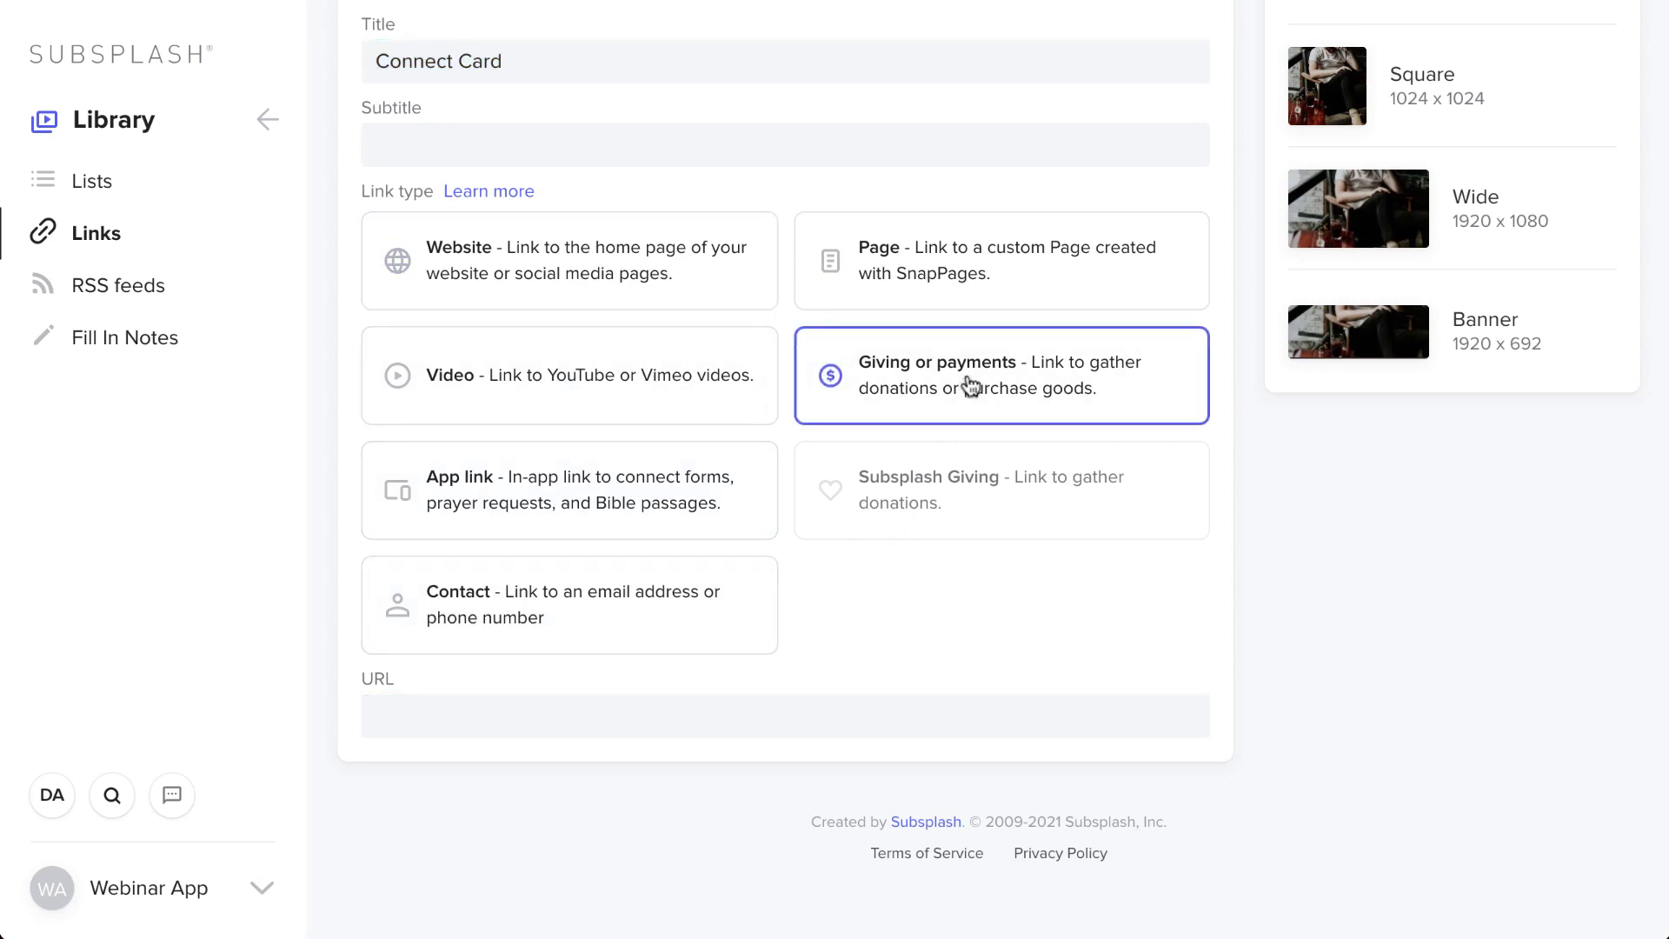
click(718, 709)
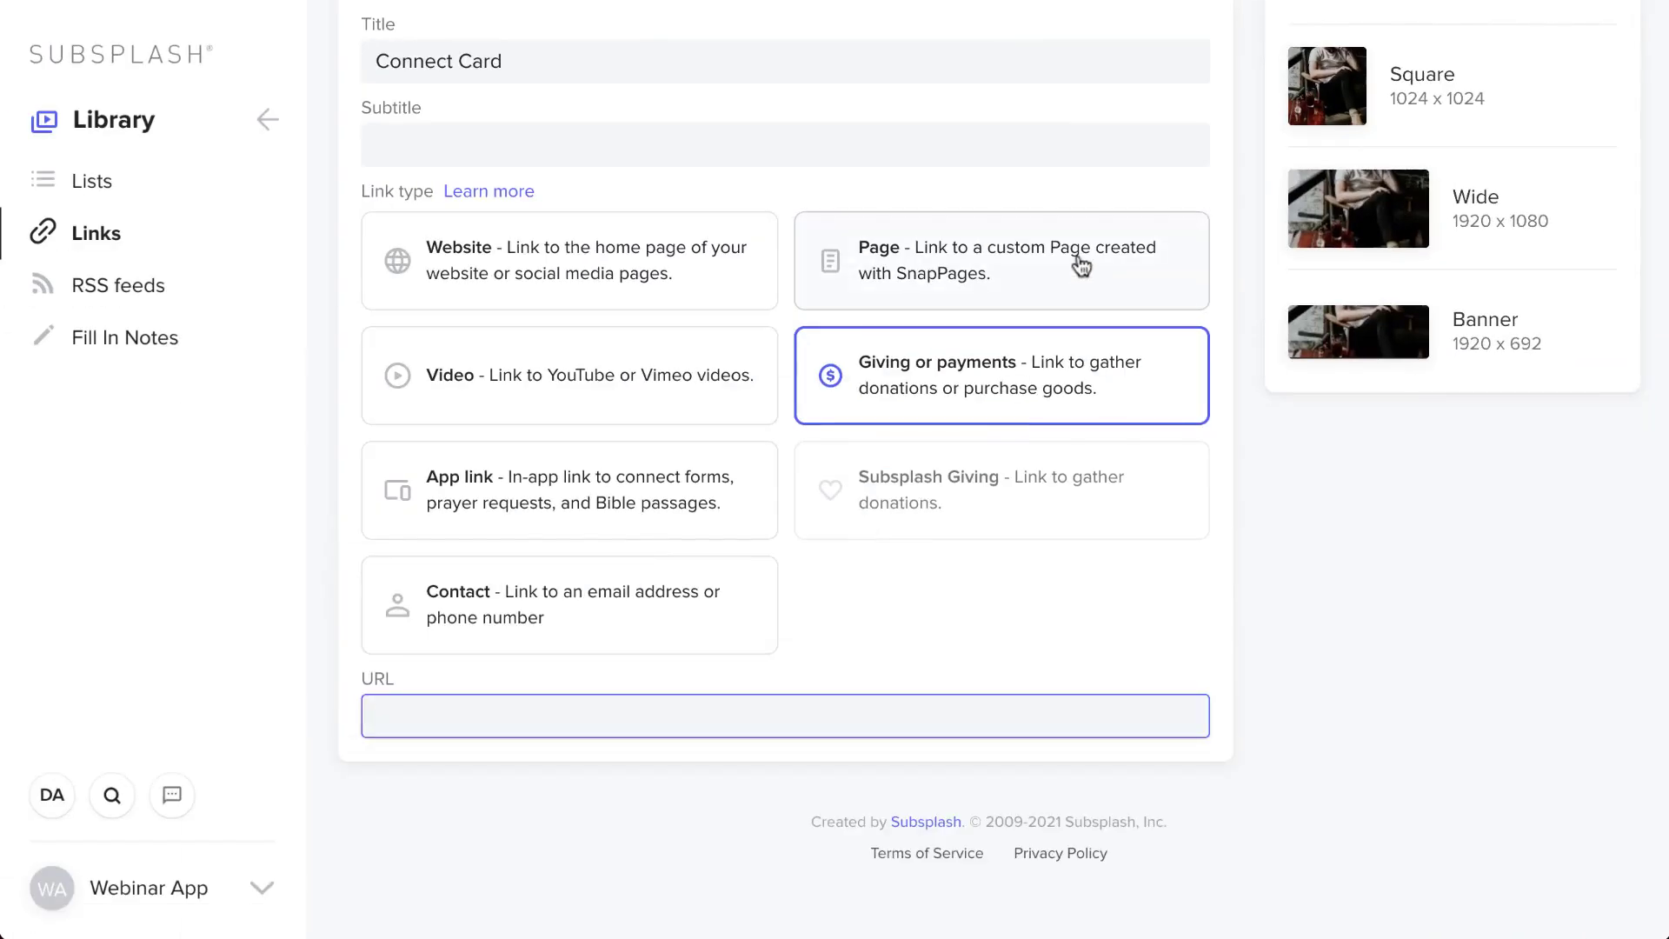
click(1081, 265)
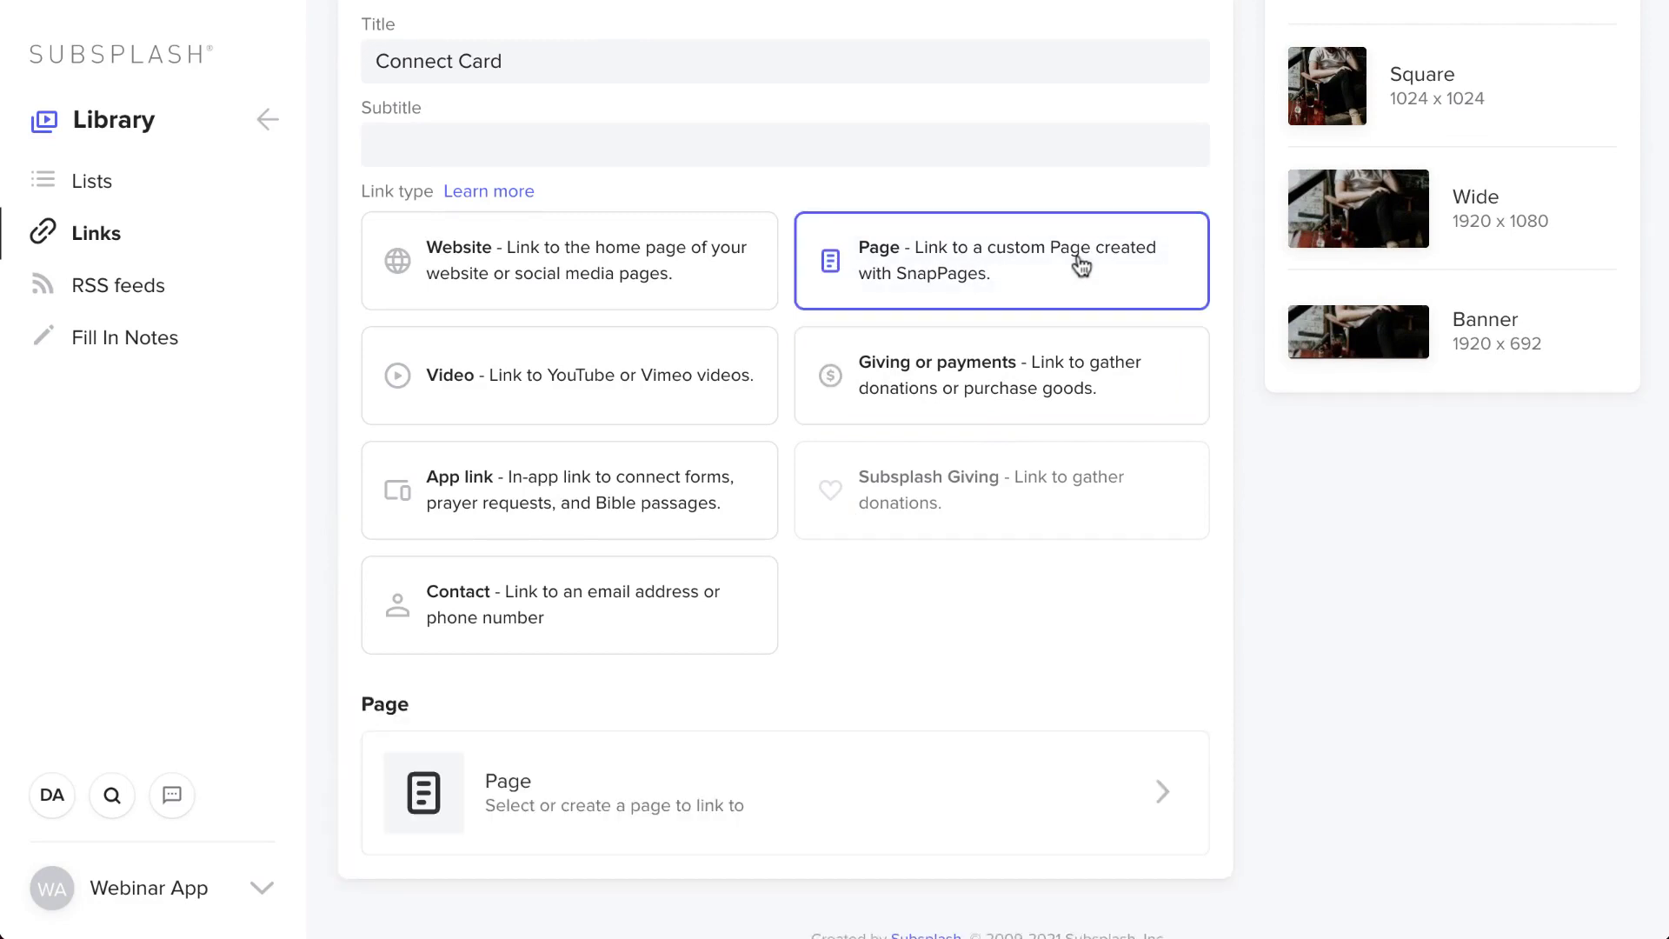
- Point the link to the Connect Card page, apply it, and save the link
click(831, 776)
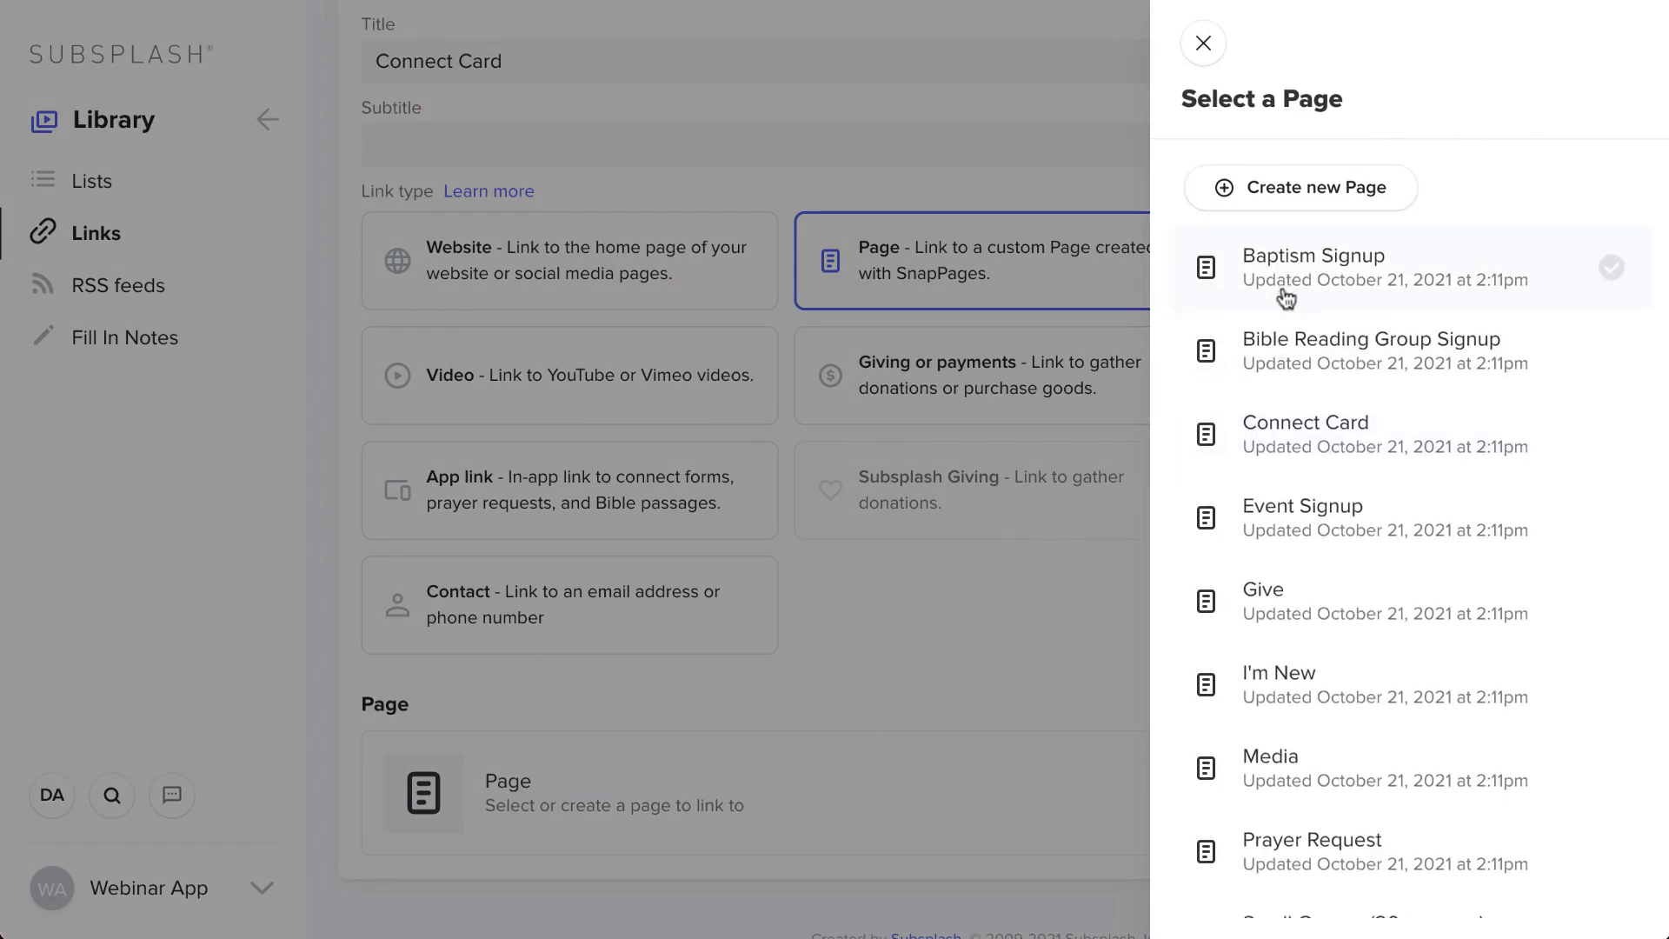
scroll(1286, 300, down, 2)
scroll(1286, 300, down, 4)
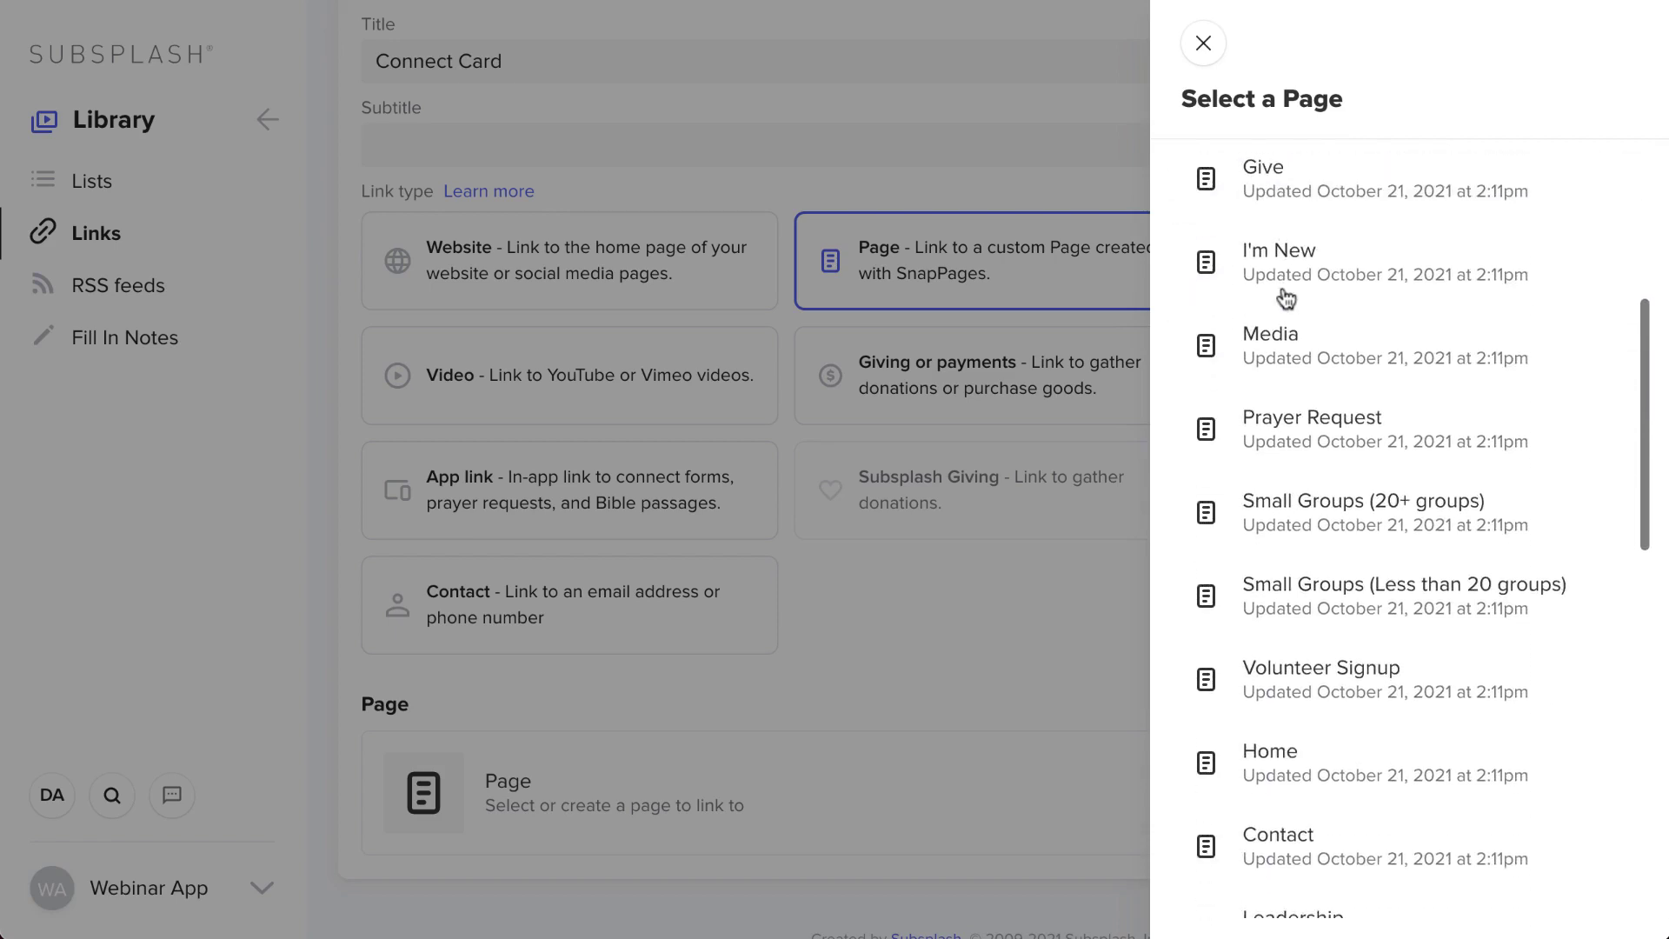
scroll(1286, 299, up, 6)
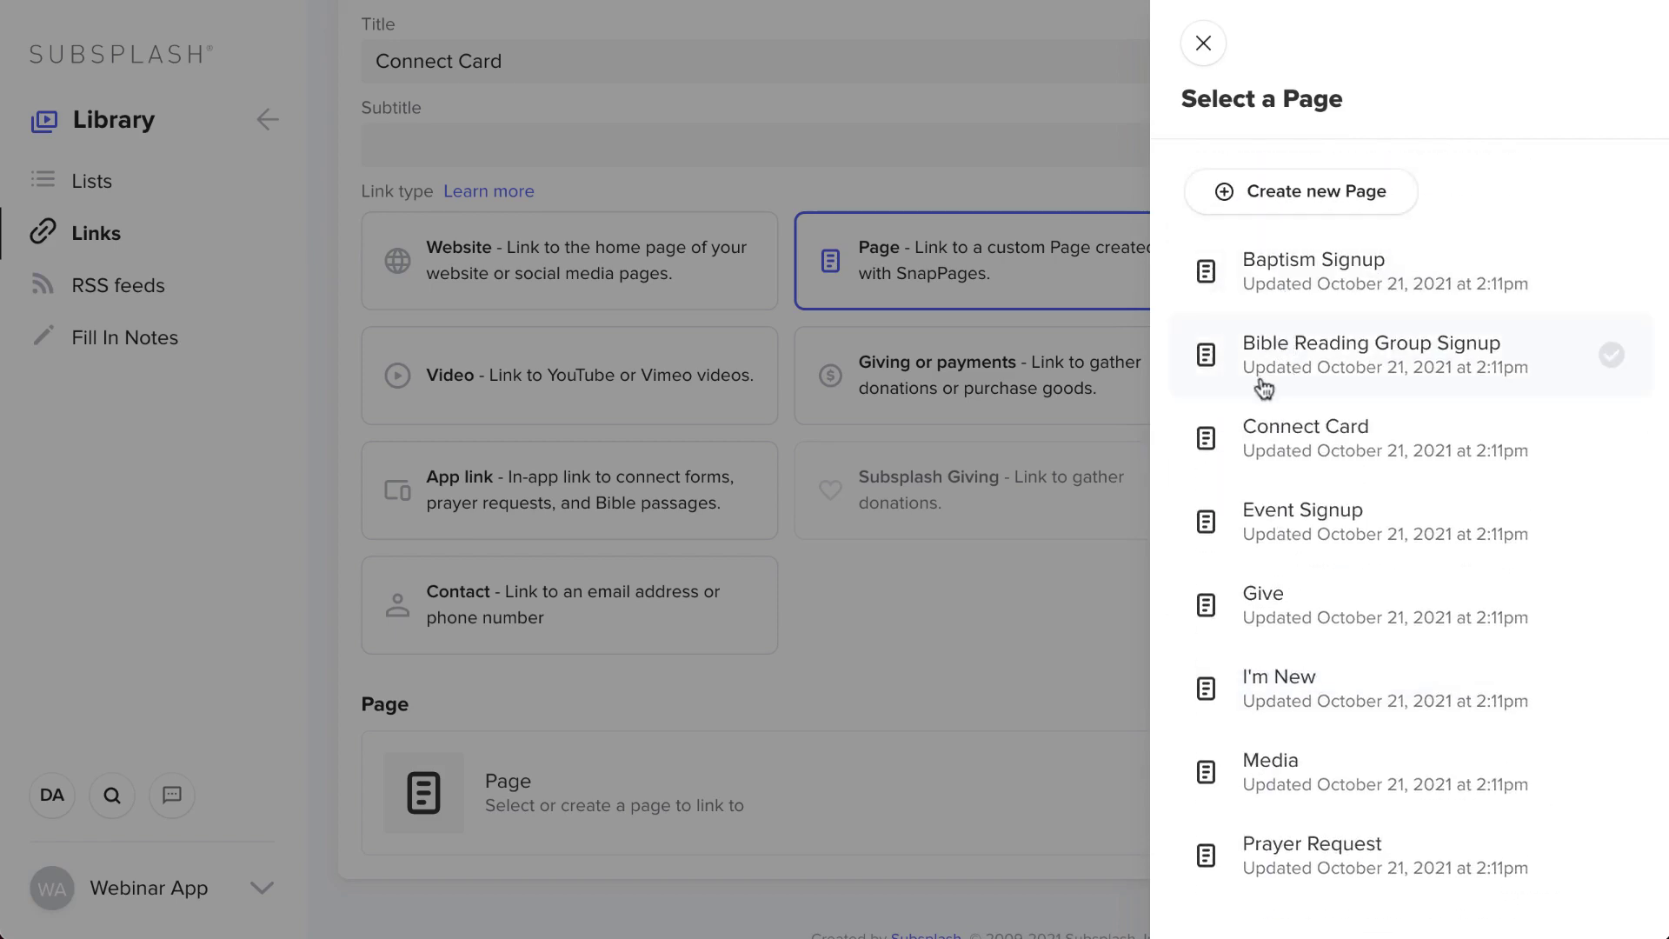
click(1267, 434)
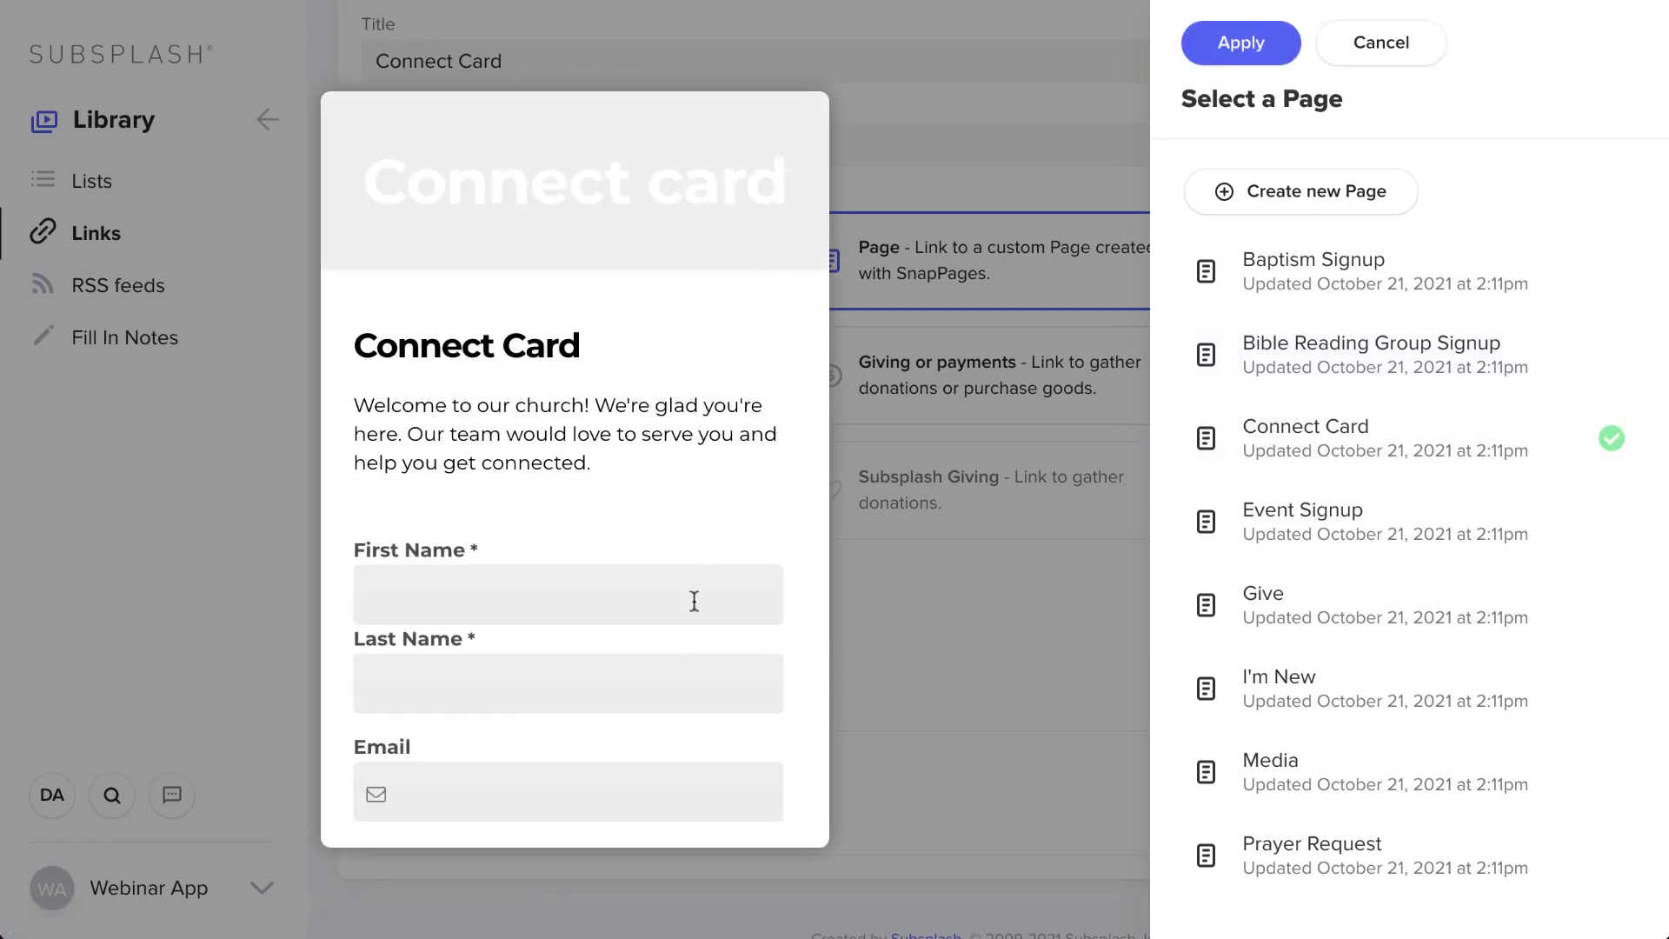
scroll(692, 628, down, 1)
scroll(691, 624, down, 10)
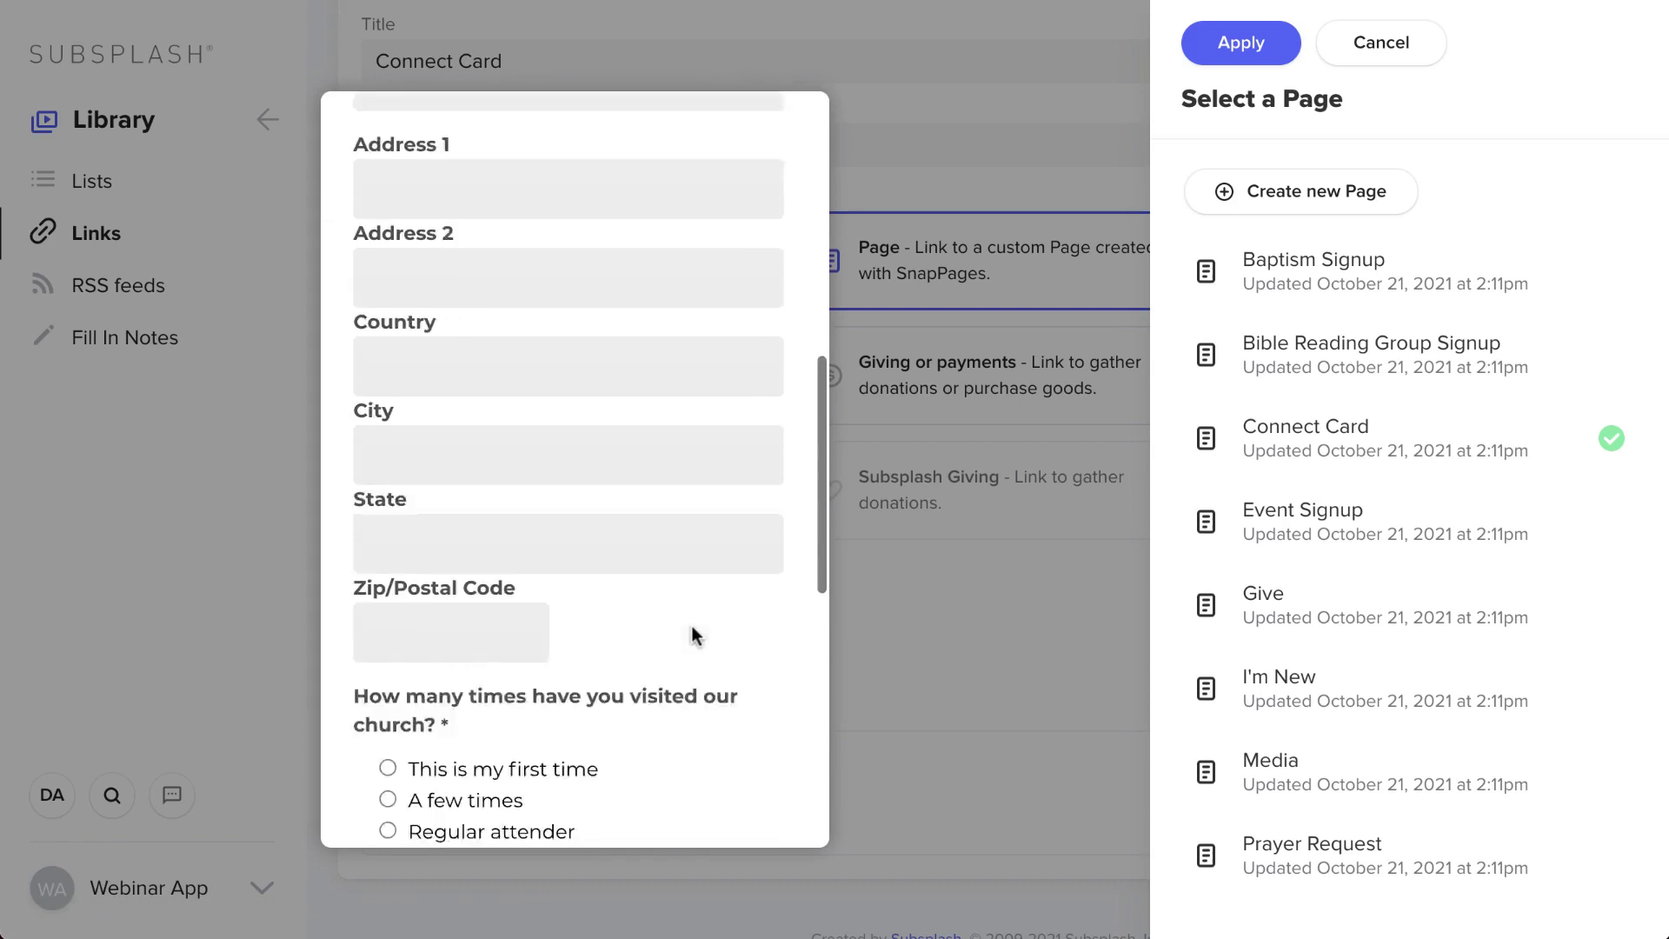
scroll(690, 623, up, 11)
click(1234, 39)
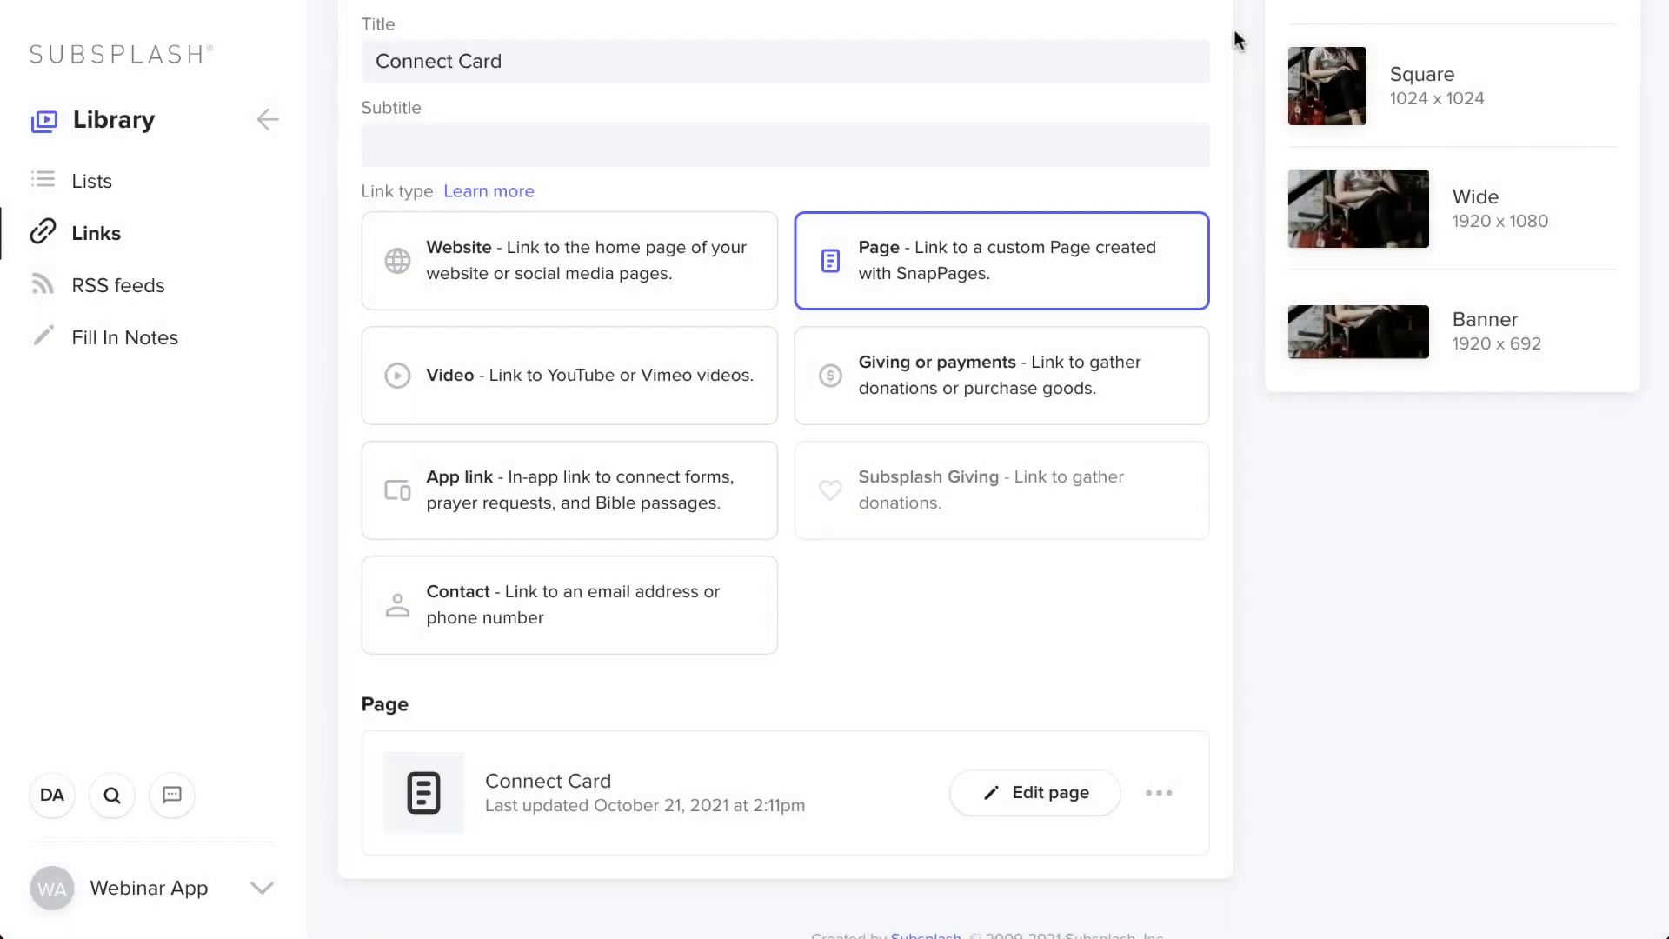
click(1574, 48)
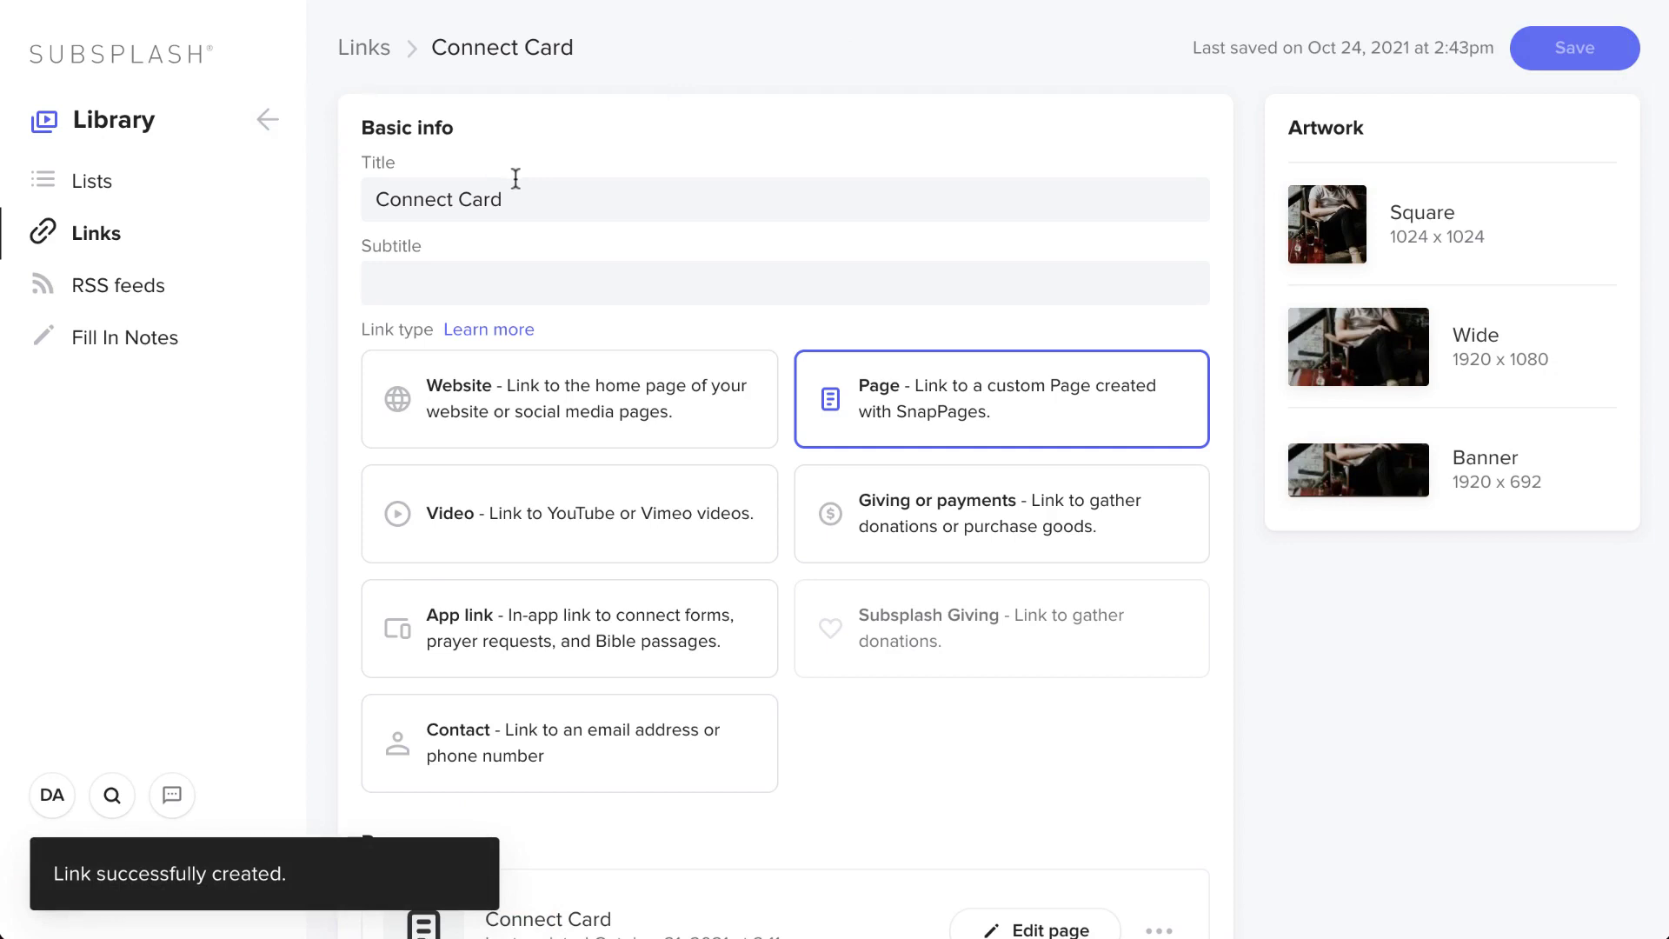
- Add the Connect Card link to the mobile app's Home tab and save
click(260, 119)
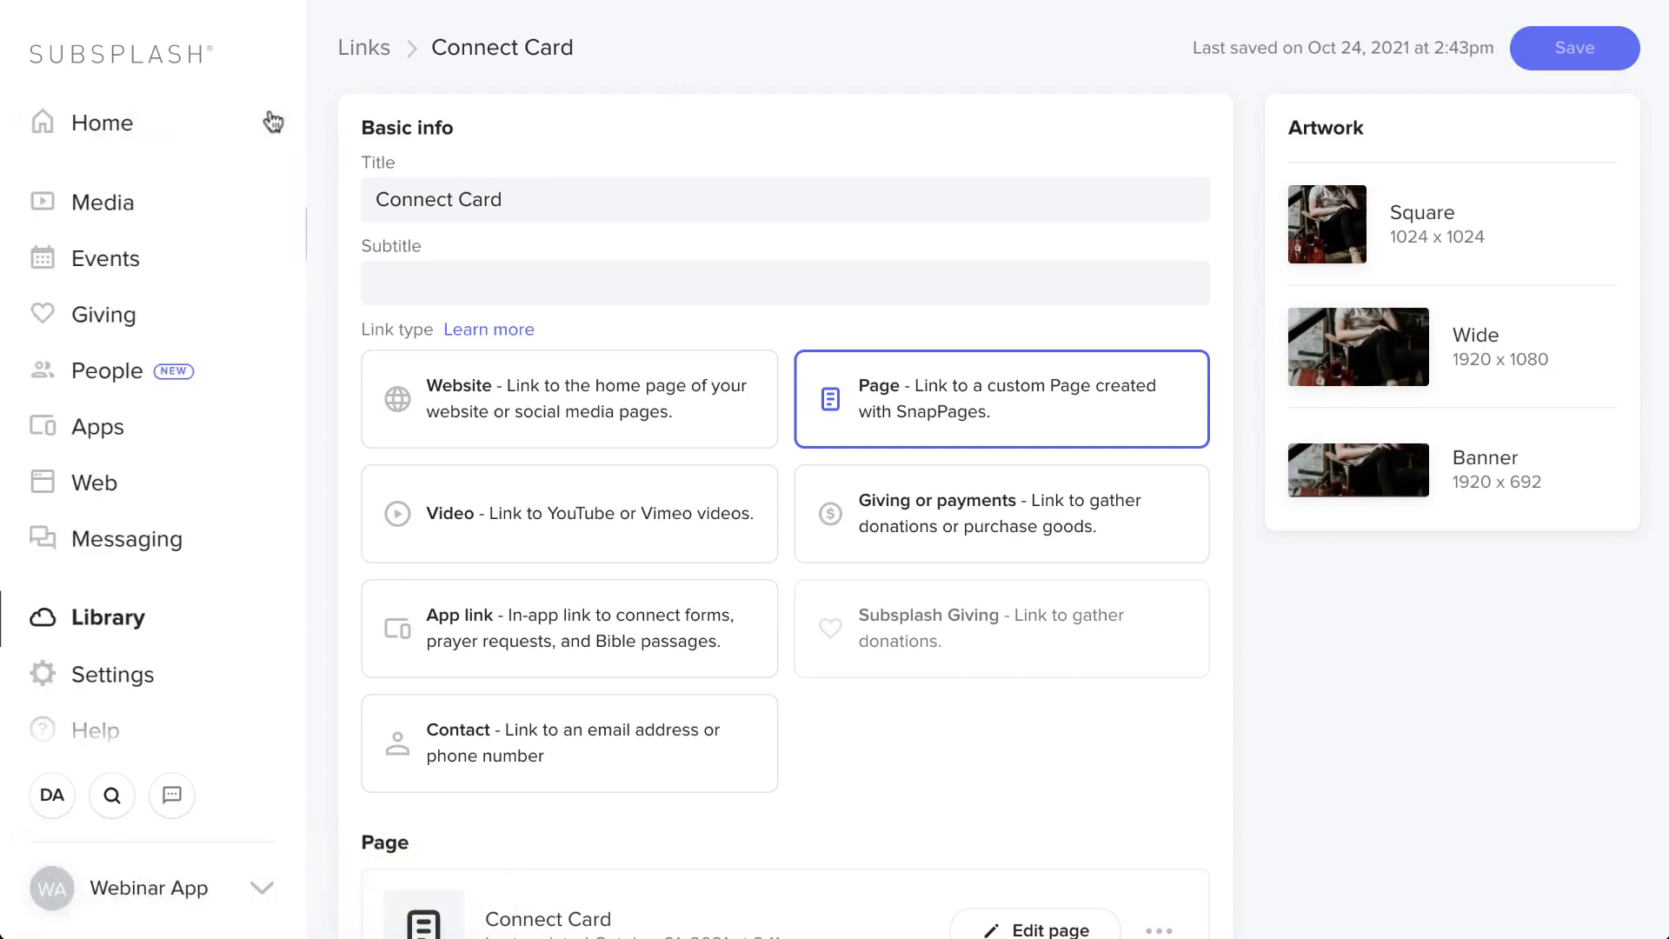
click(93, 439)
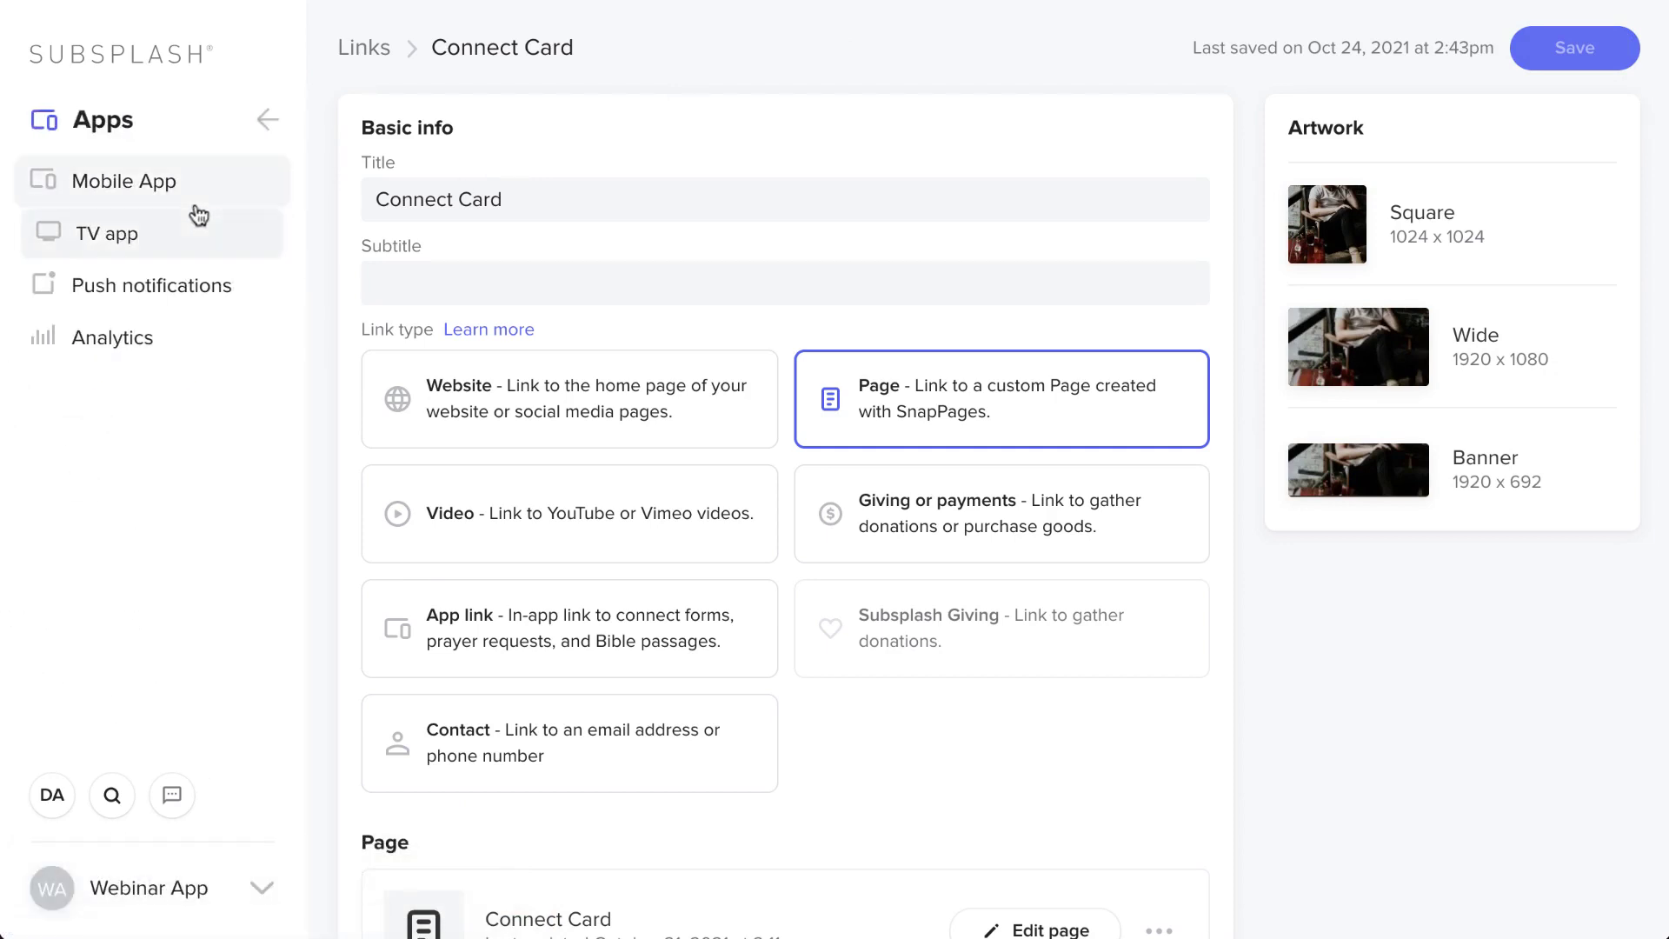
click(197, 195)
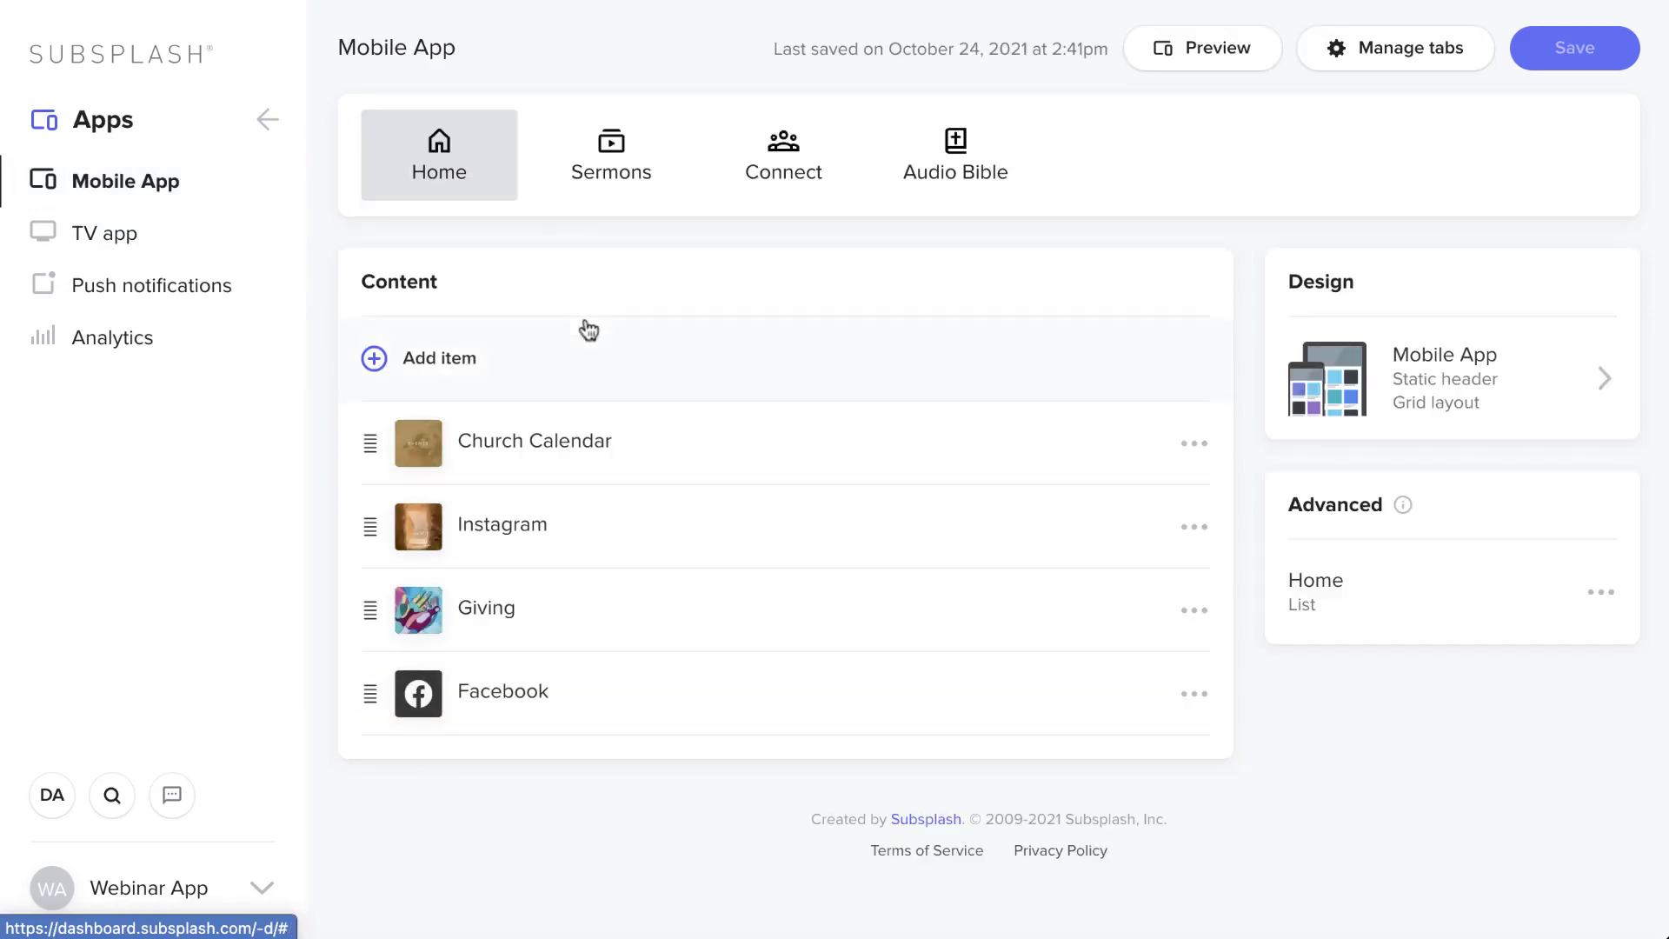
click(502, 360)
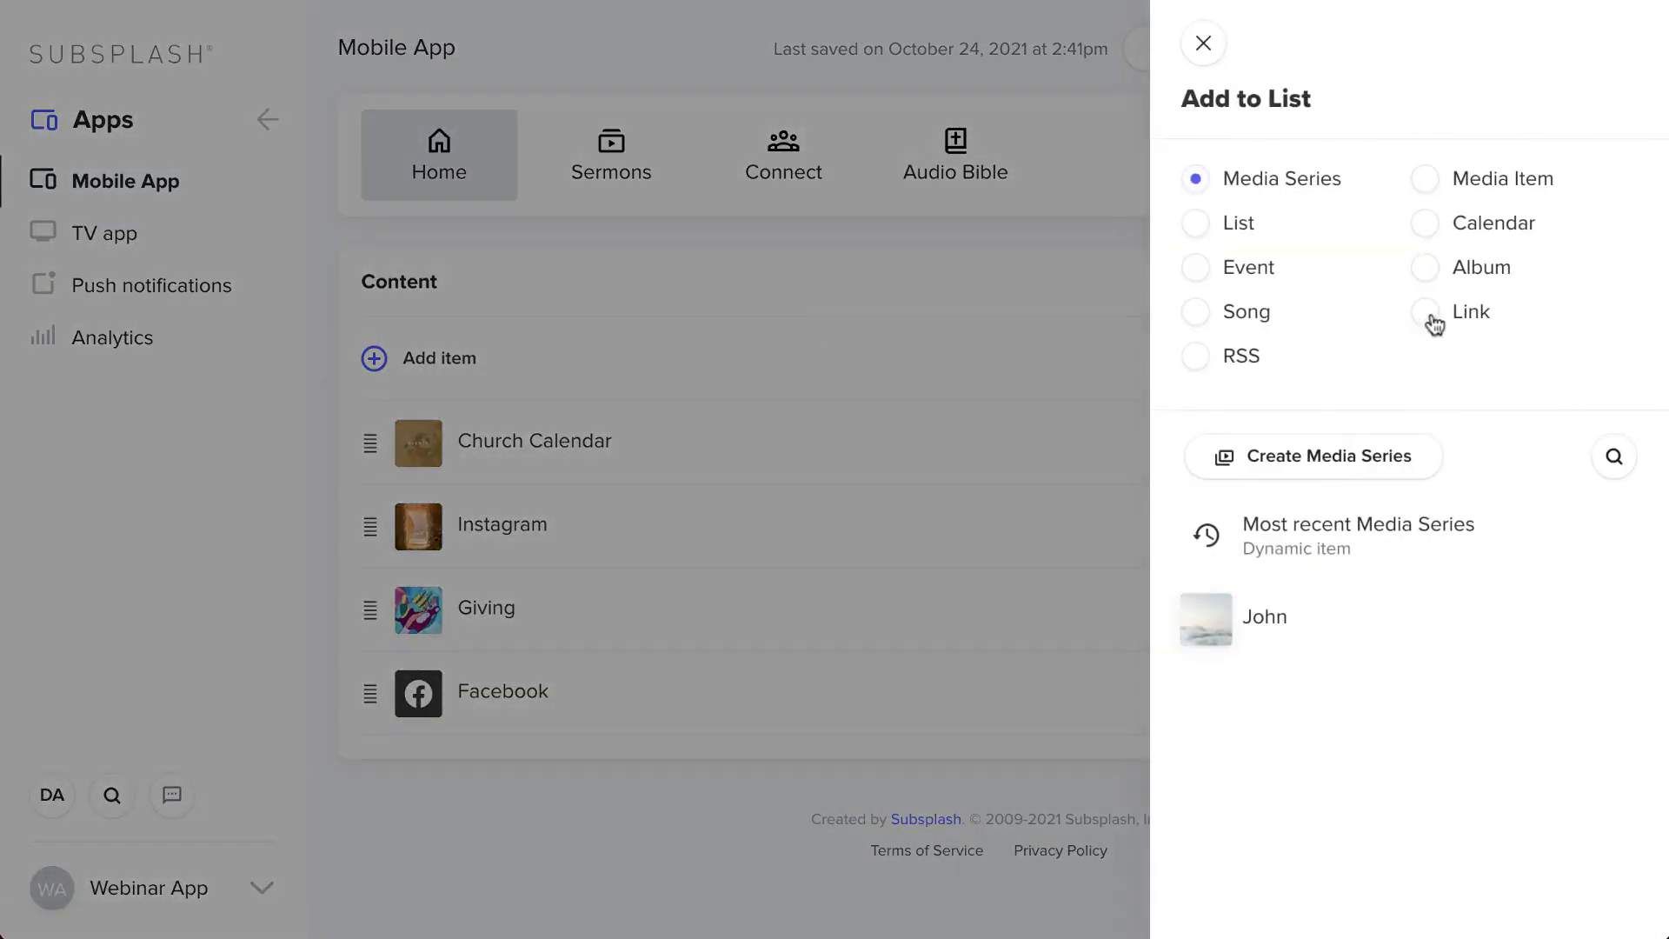
click(1427, 315)
click(1323, 635)
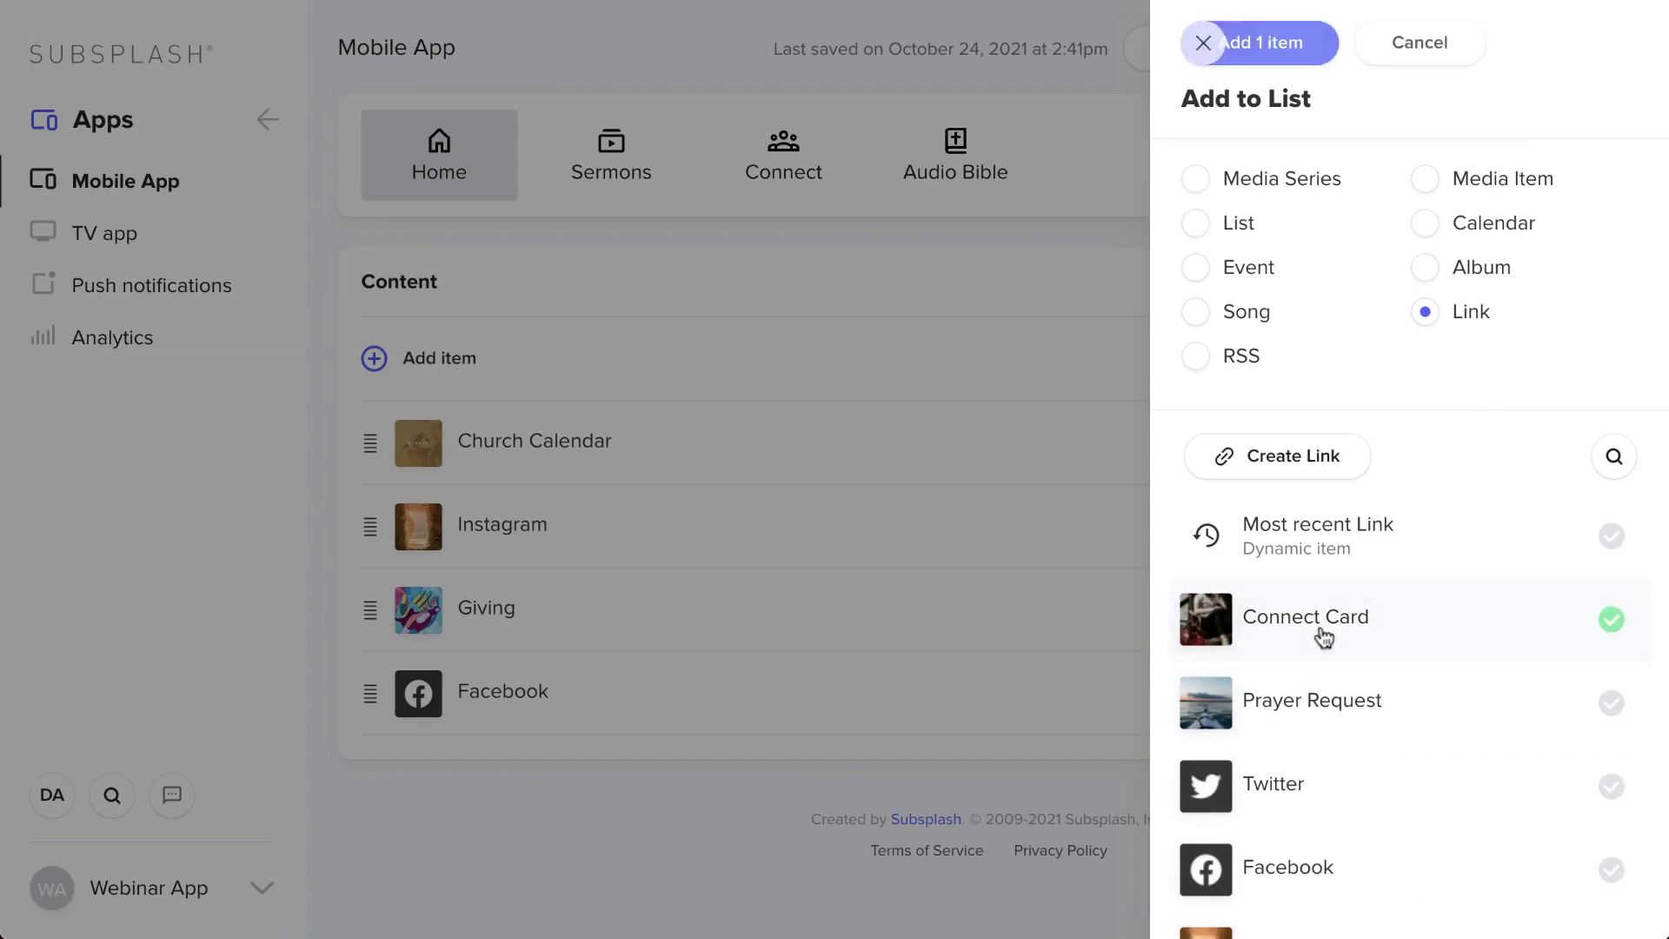
click(1245, 50)
click(1574, 61)
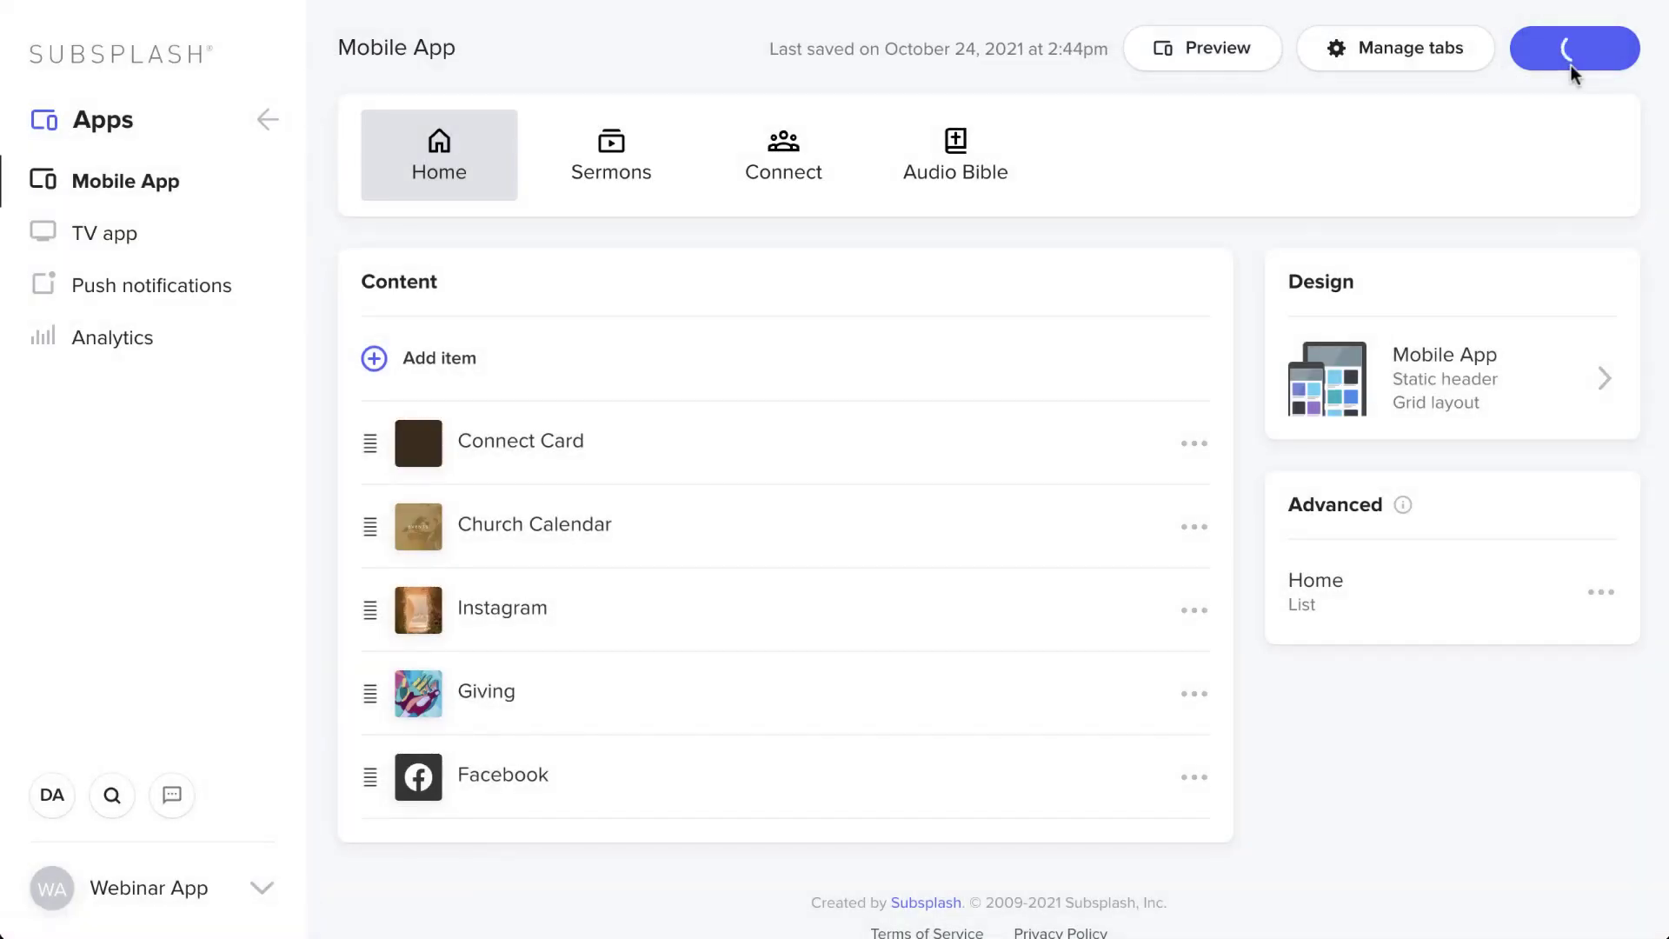
- Preview the mobile app with Connect Card on the Home tab, then close the preview
click(1263, 929)
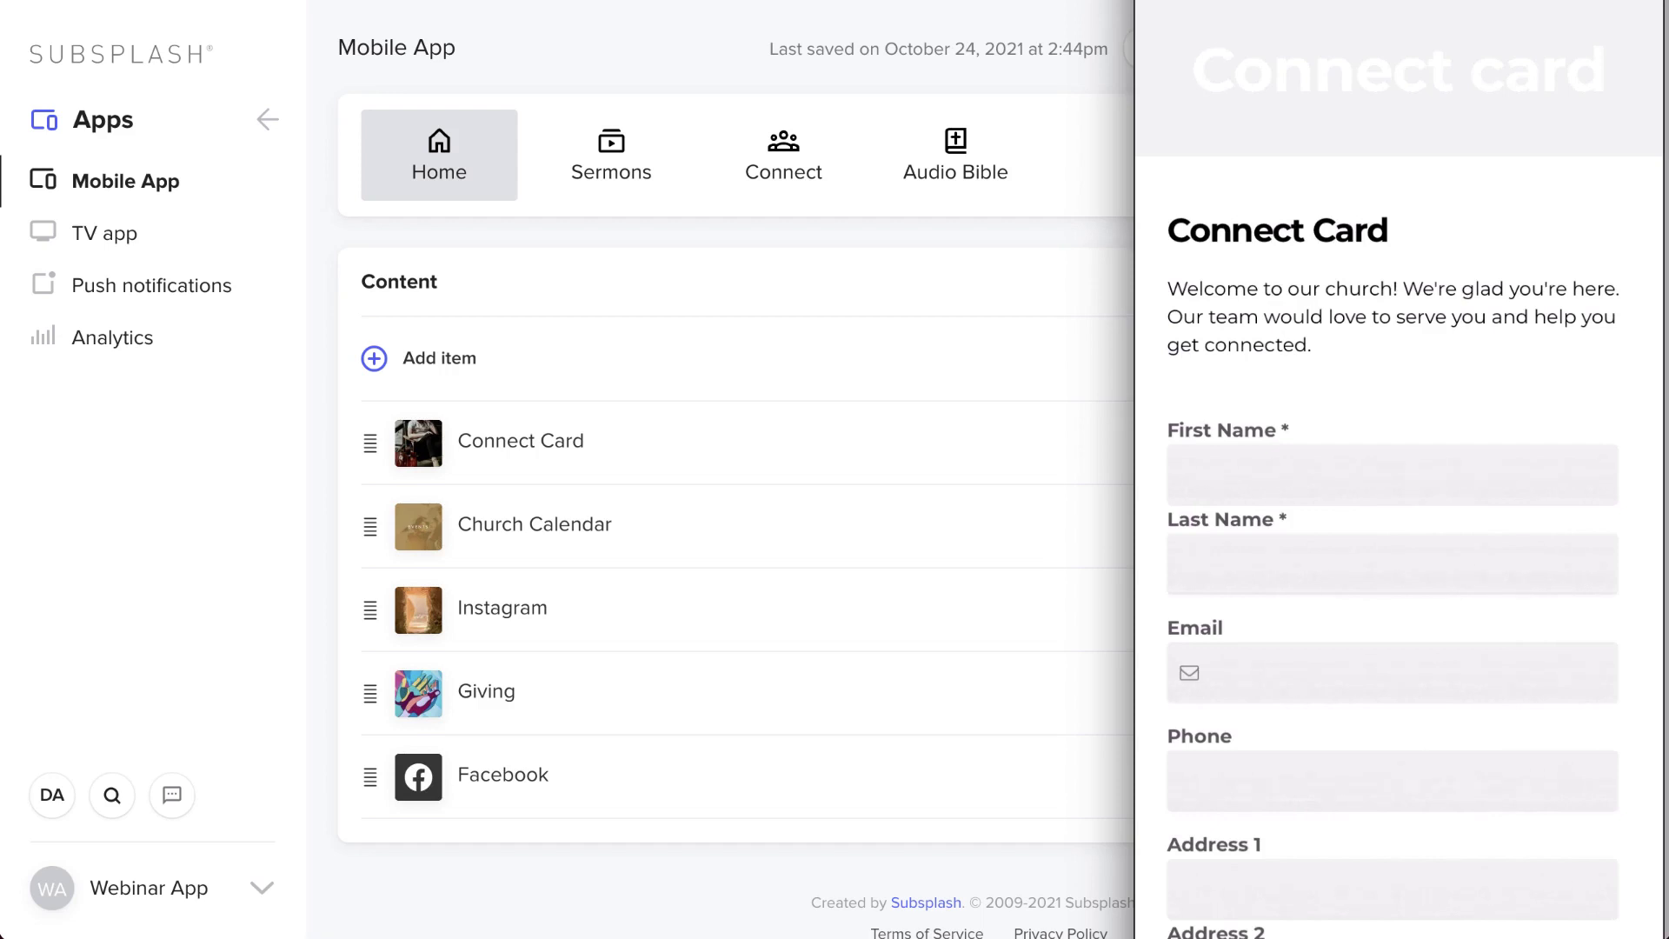
scroll(1400, 522, down, 5)
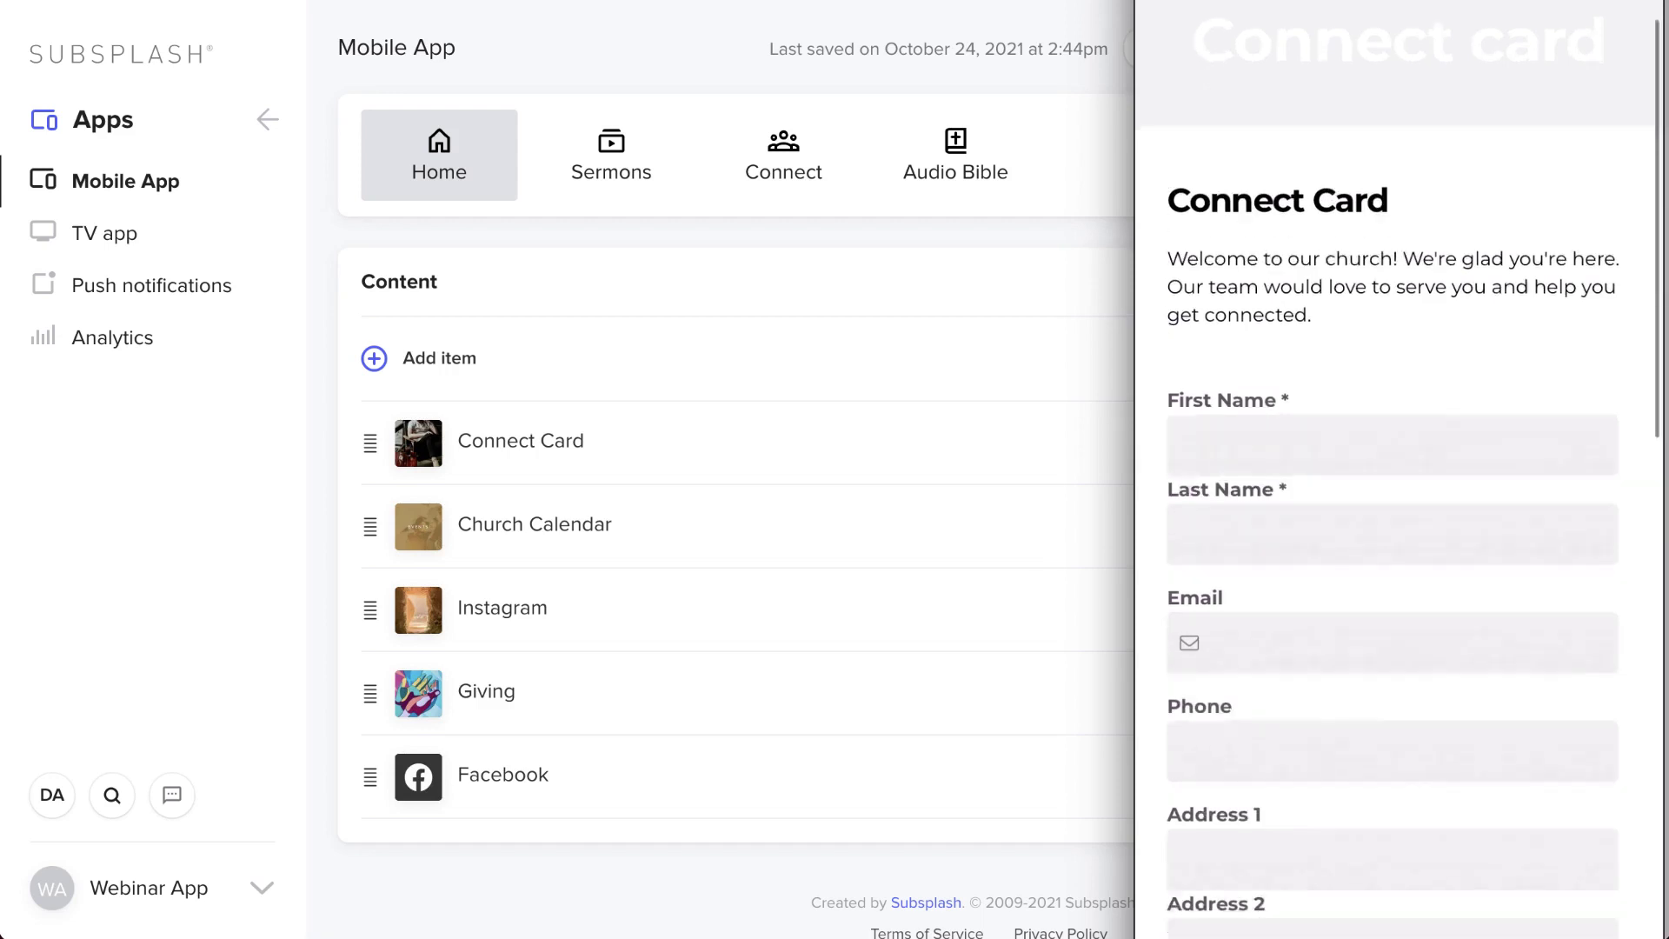
scroll(1392, 469, down, 4)
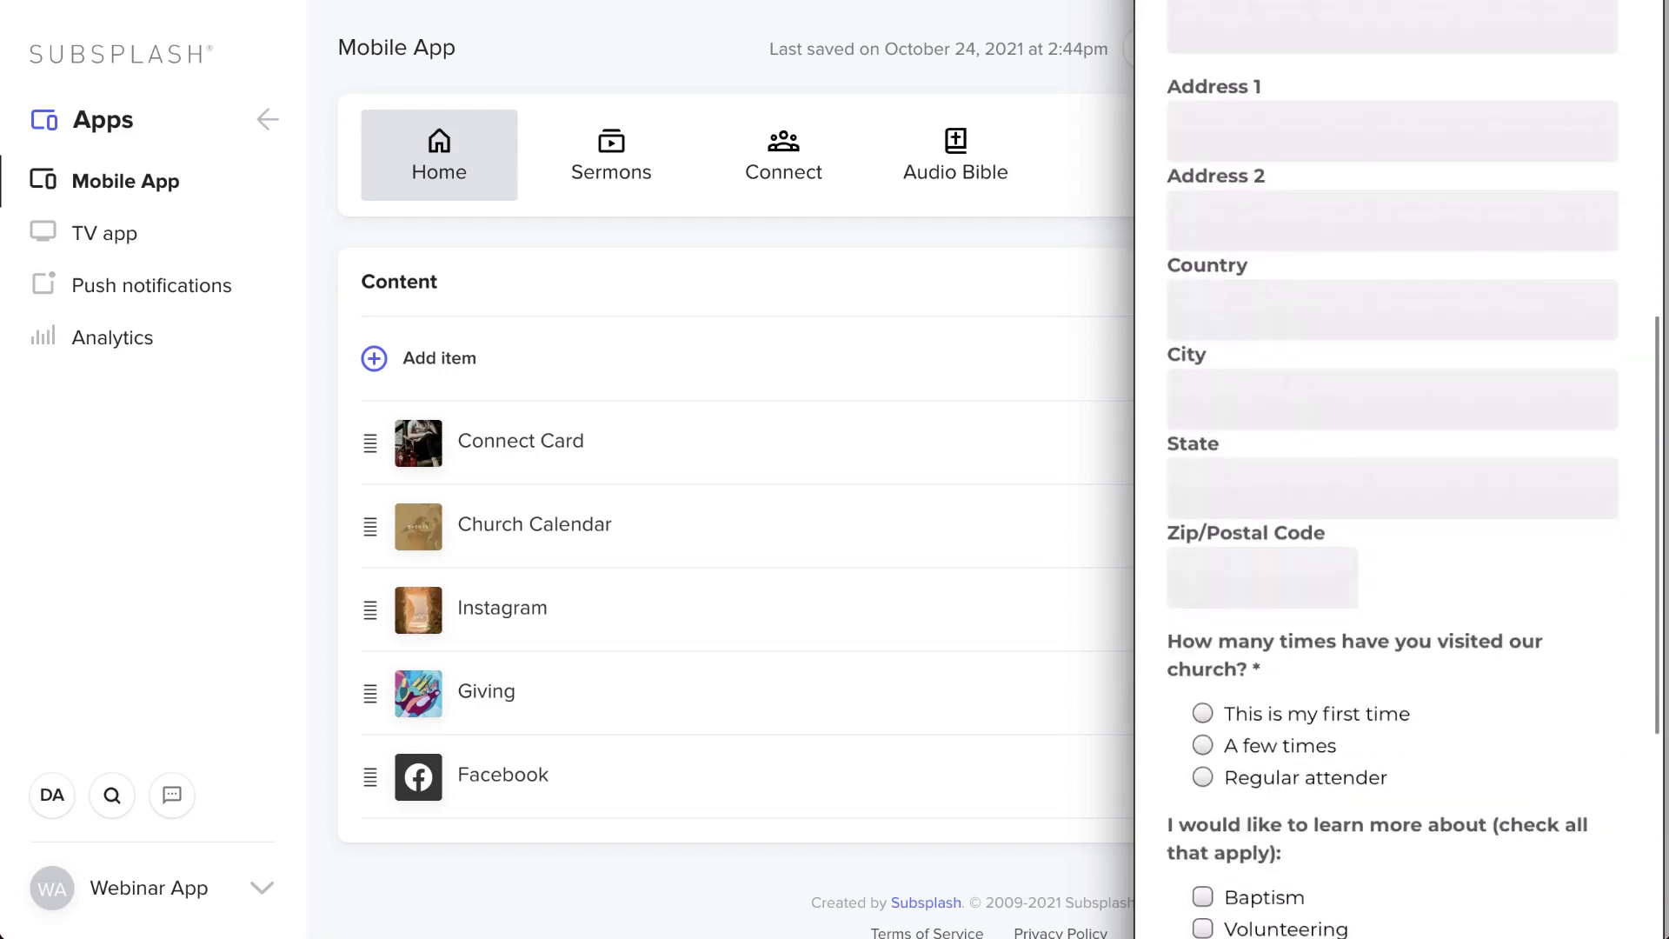
scroll(1392, 470, up, 12)
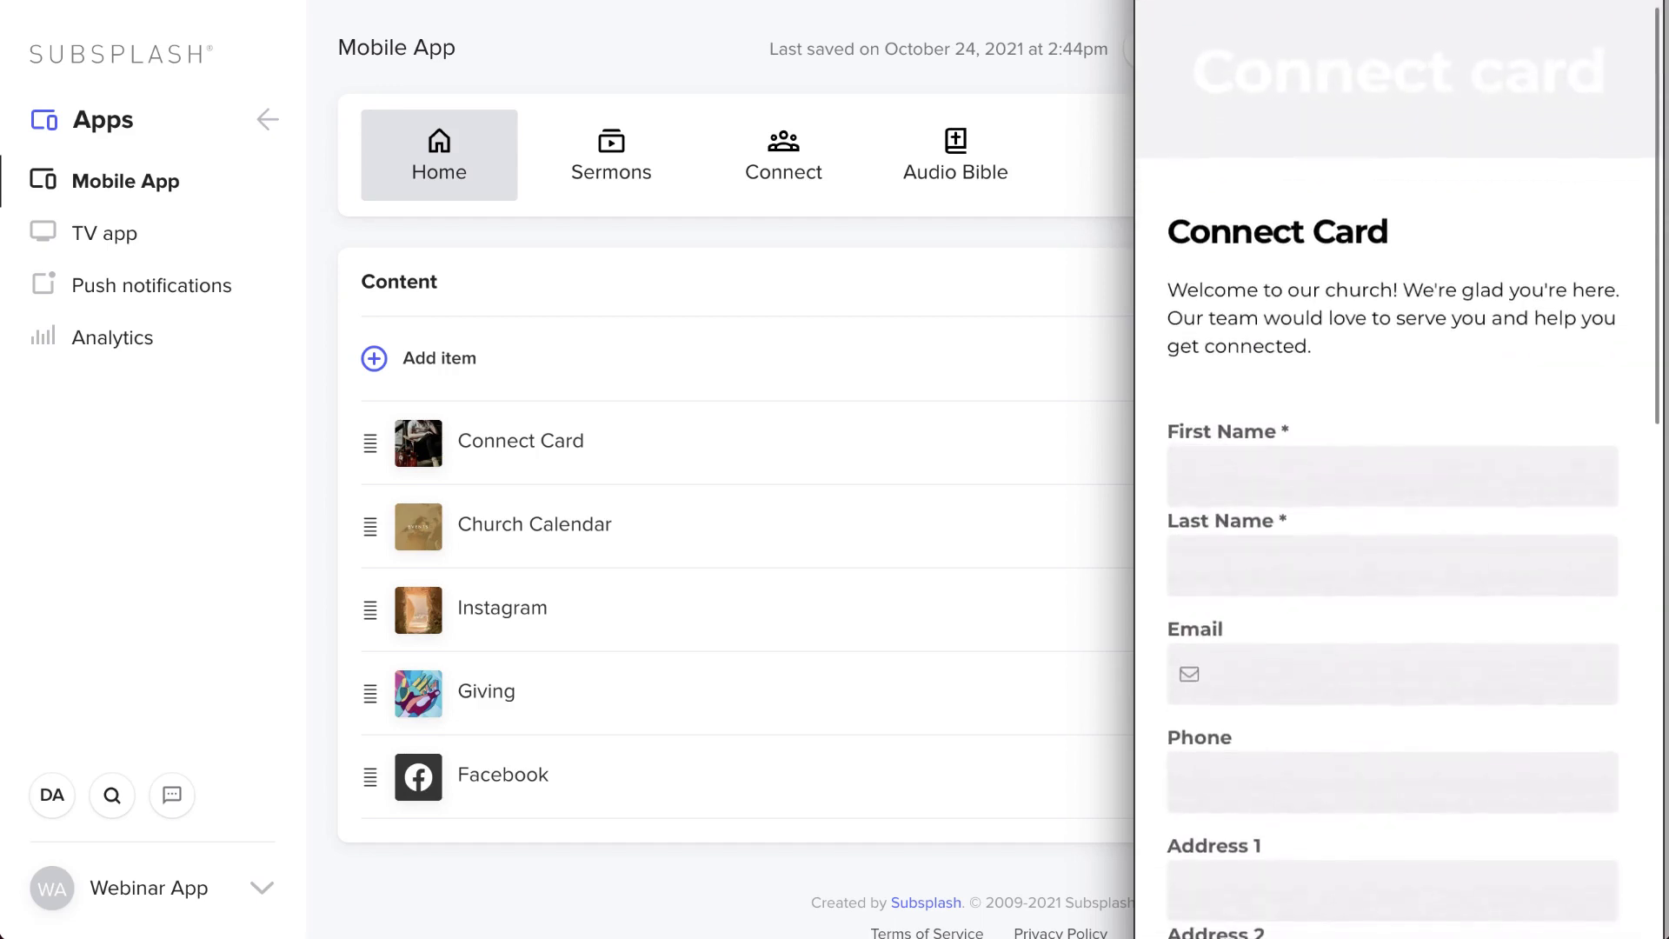
click(322, 617)
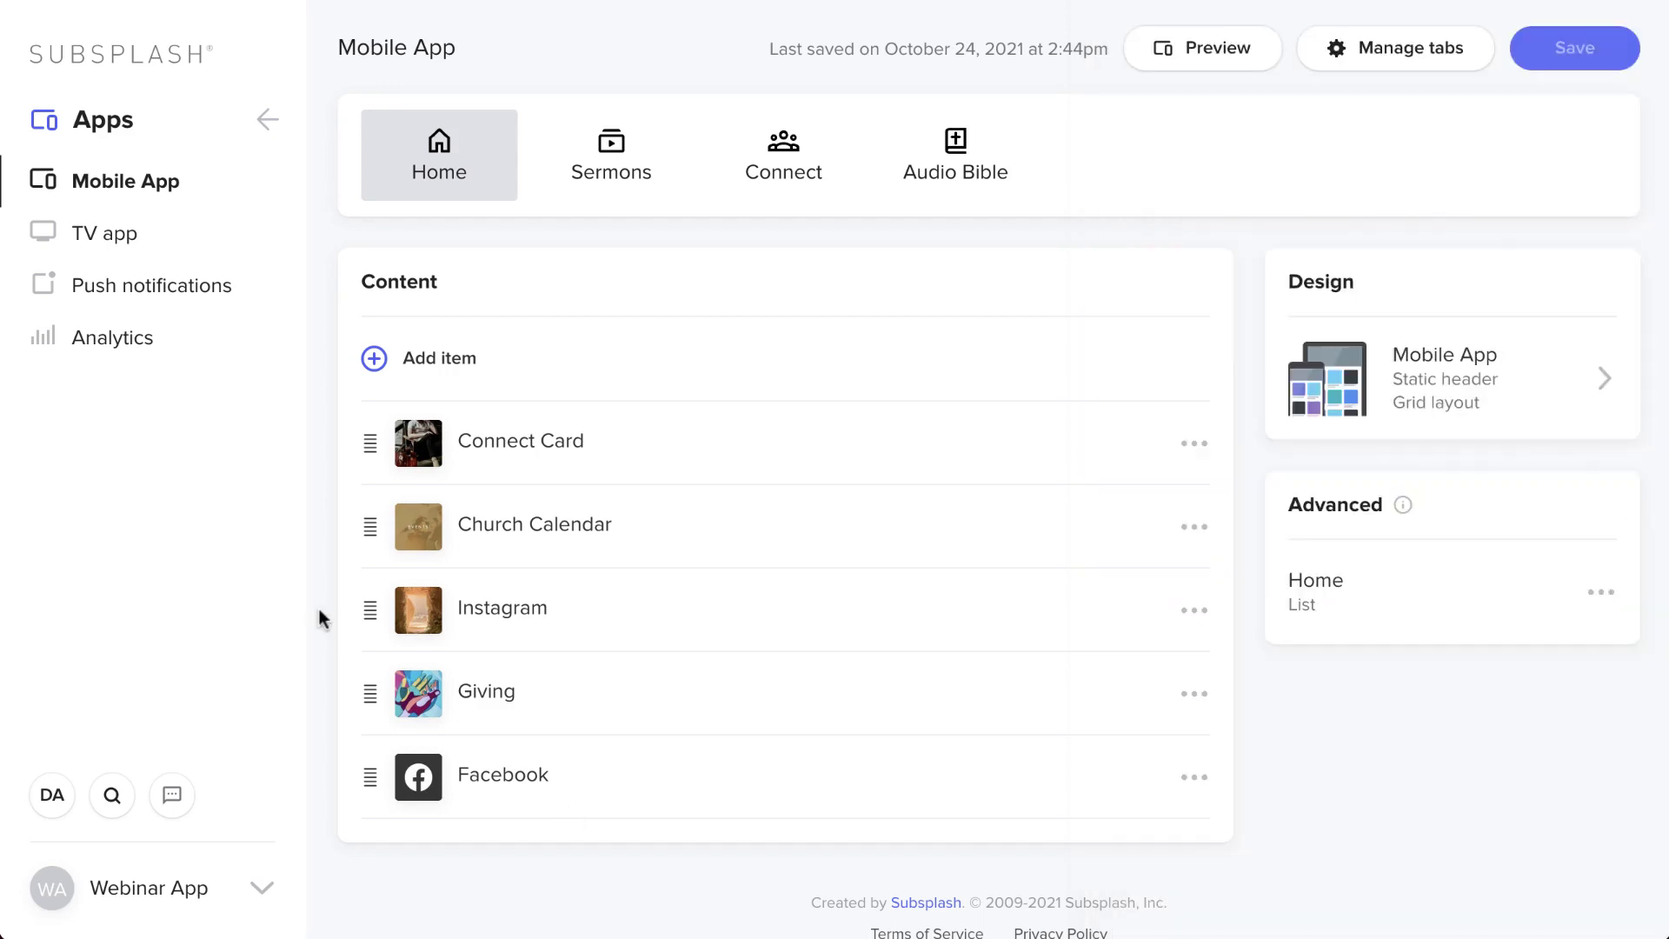
click(272, 121)
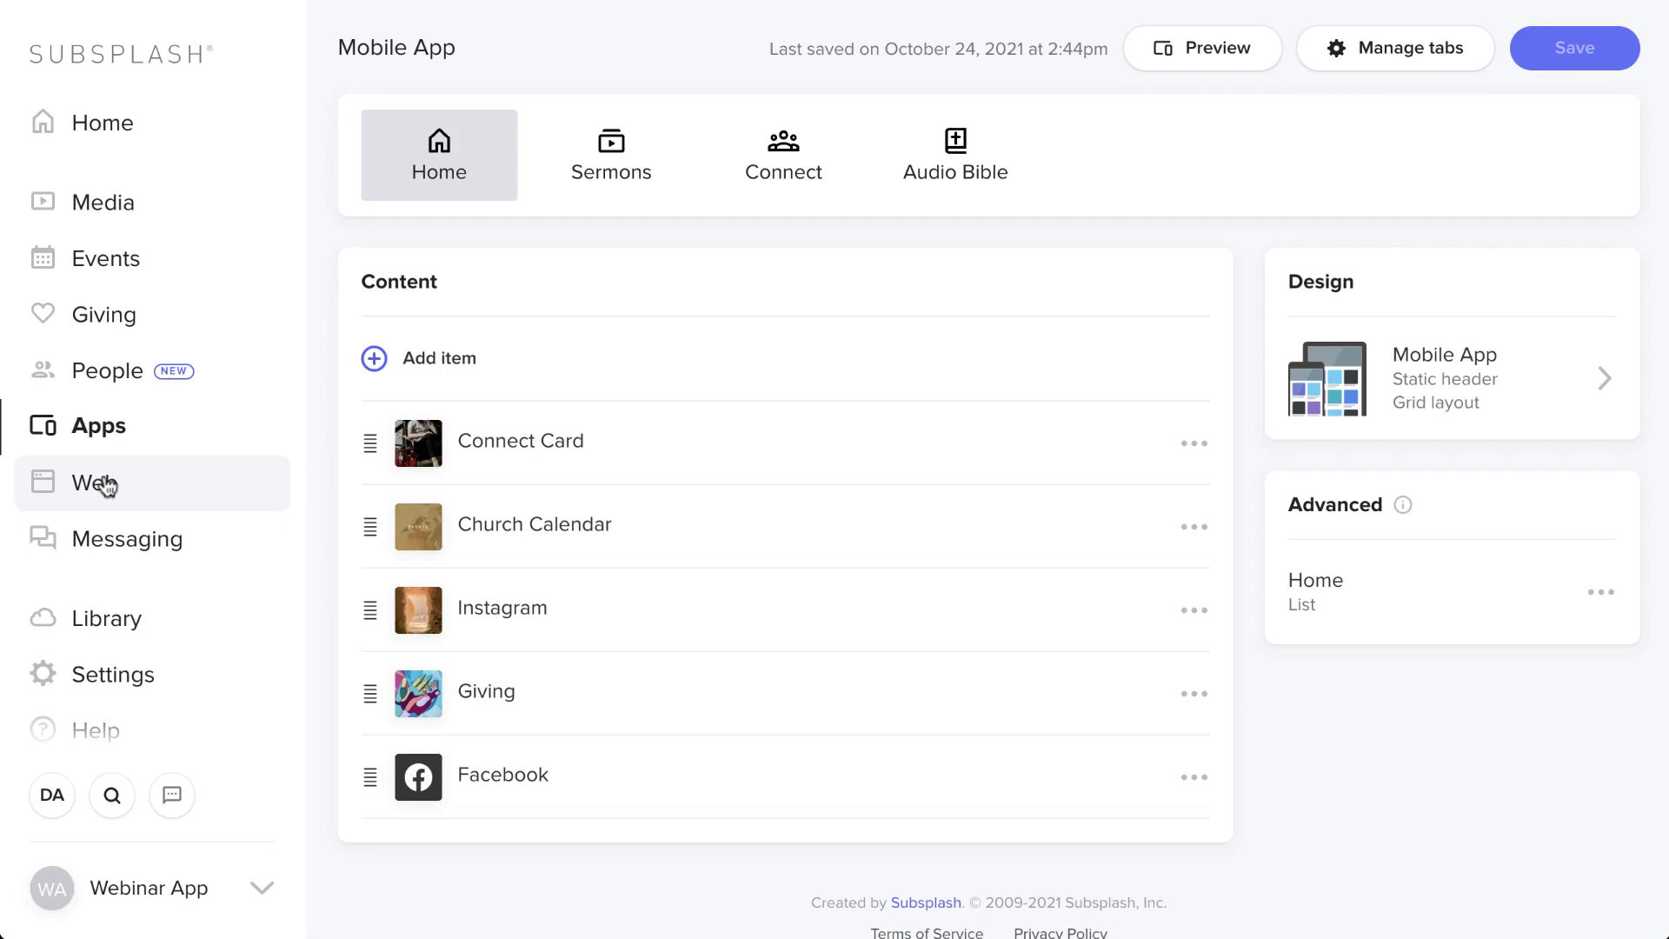
- View the church website in SnapPages, then go back to the dashboard home
click(105, 484)
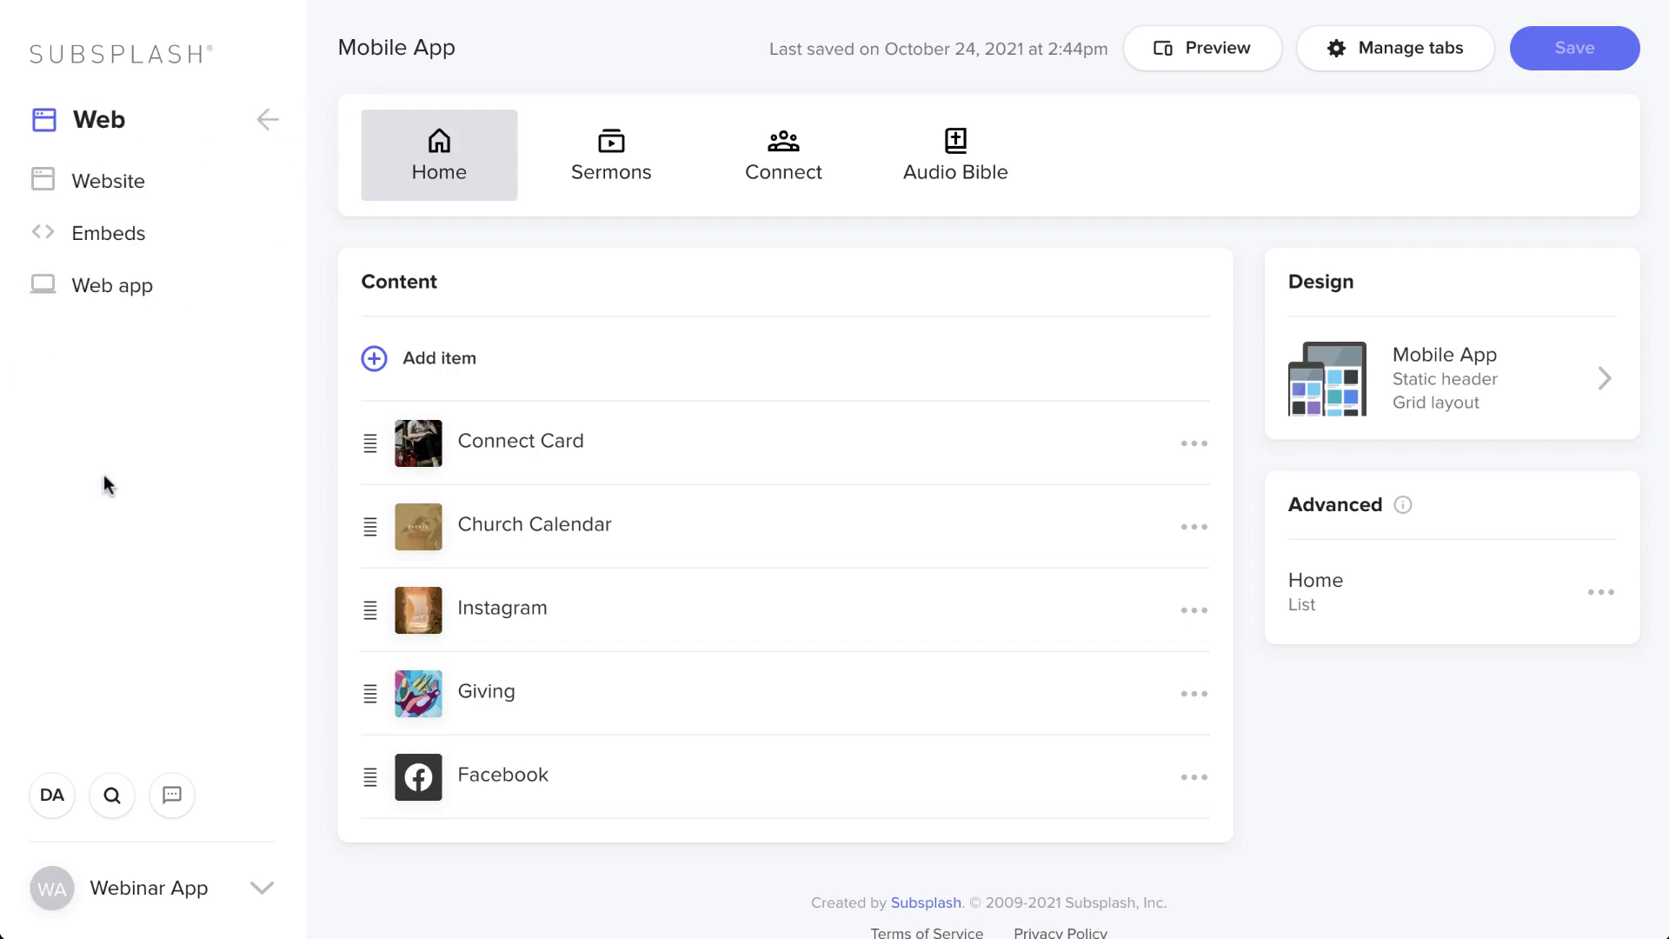
click(141, 183)
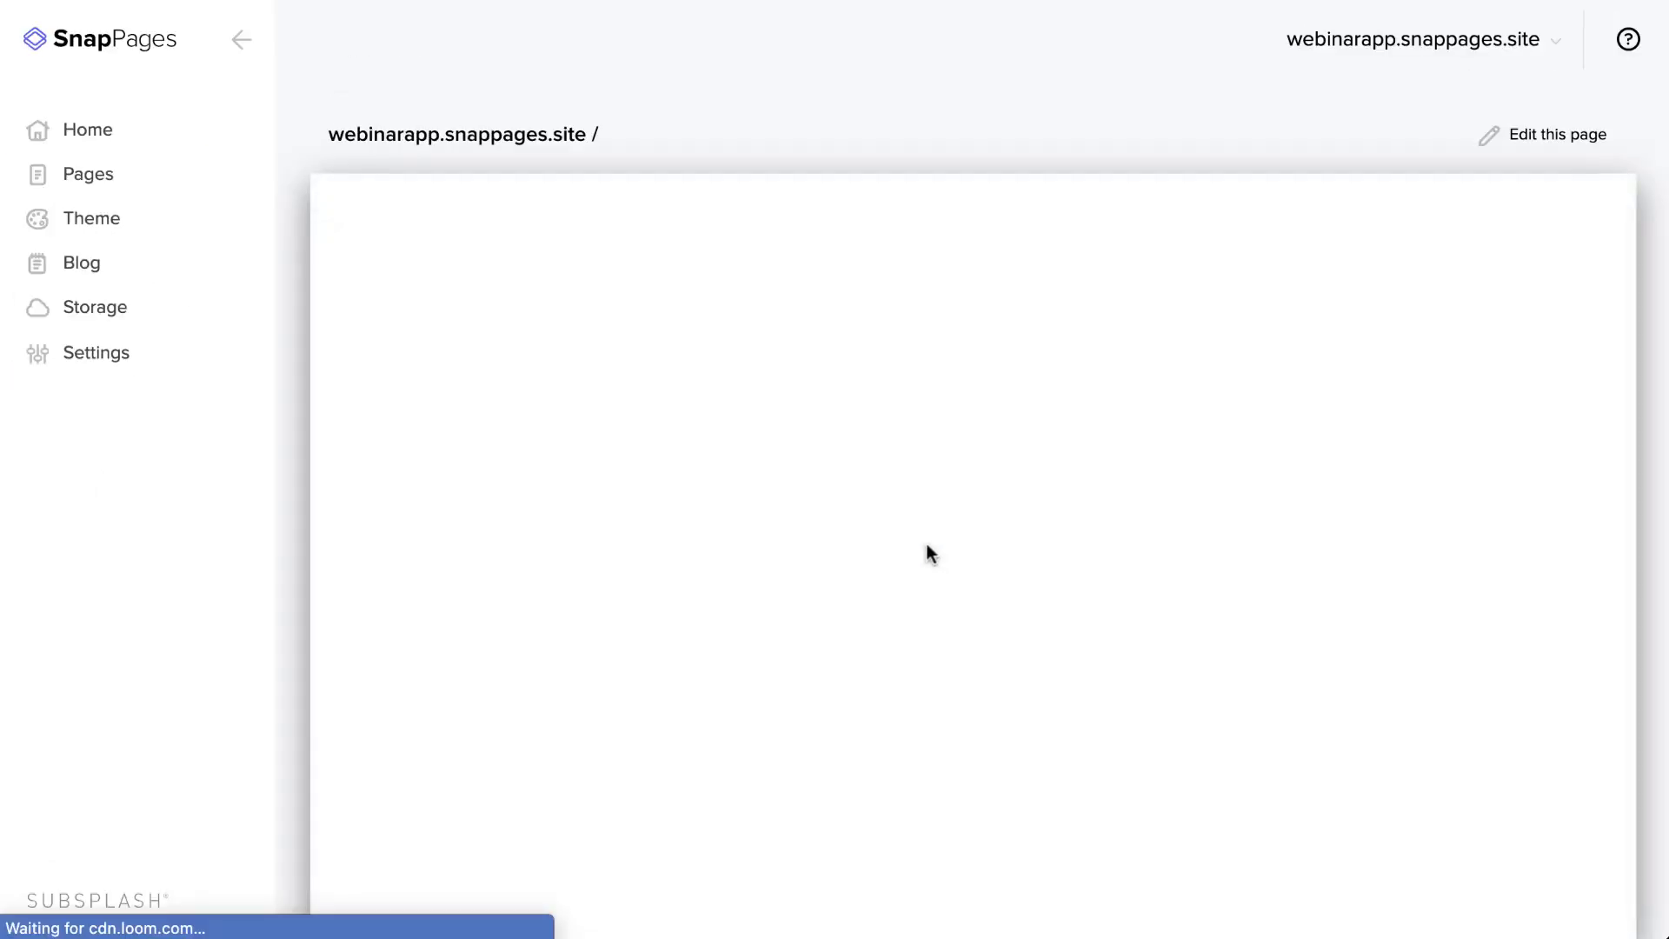
scroll(927, 554, down, 4)
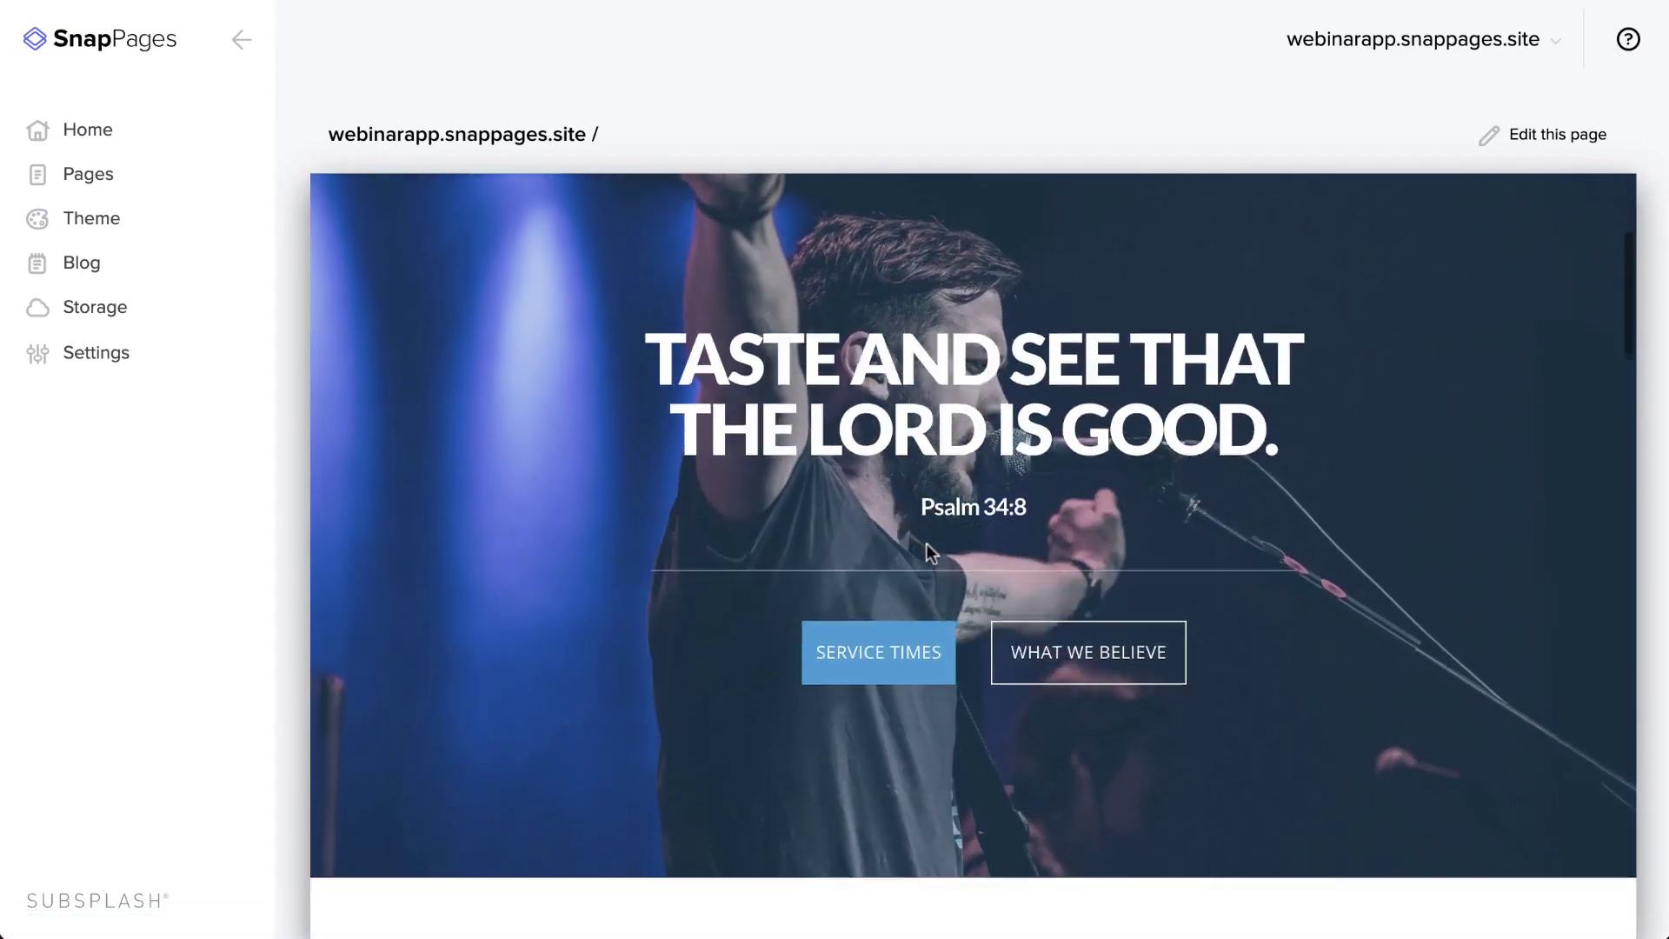
scroll(926, 544, down, 3)
scroll(927, 545, up, 5)
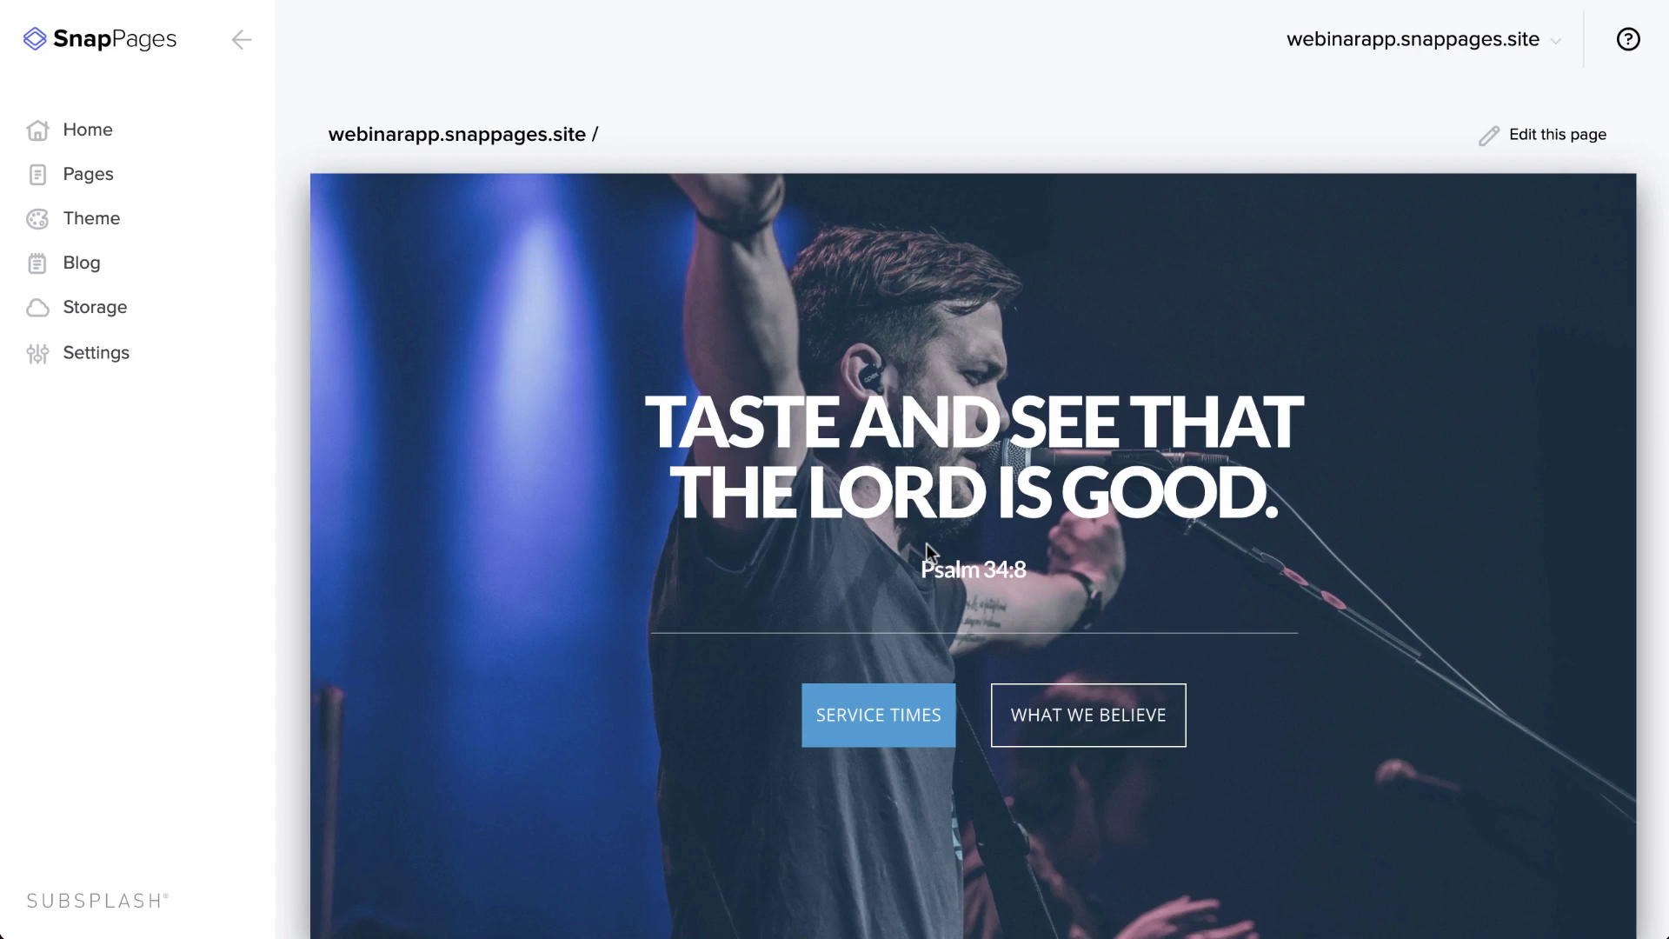
click(245, 41)
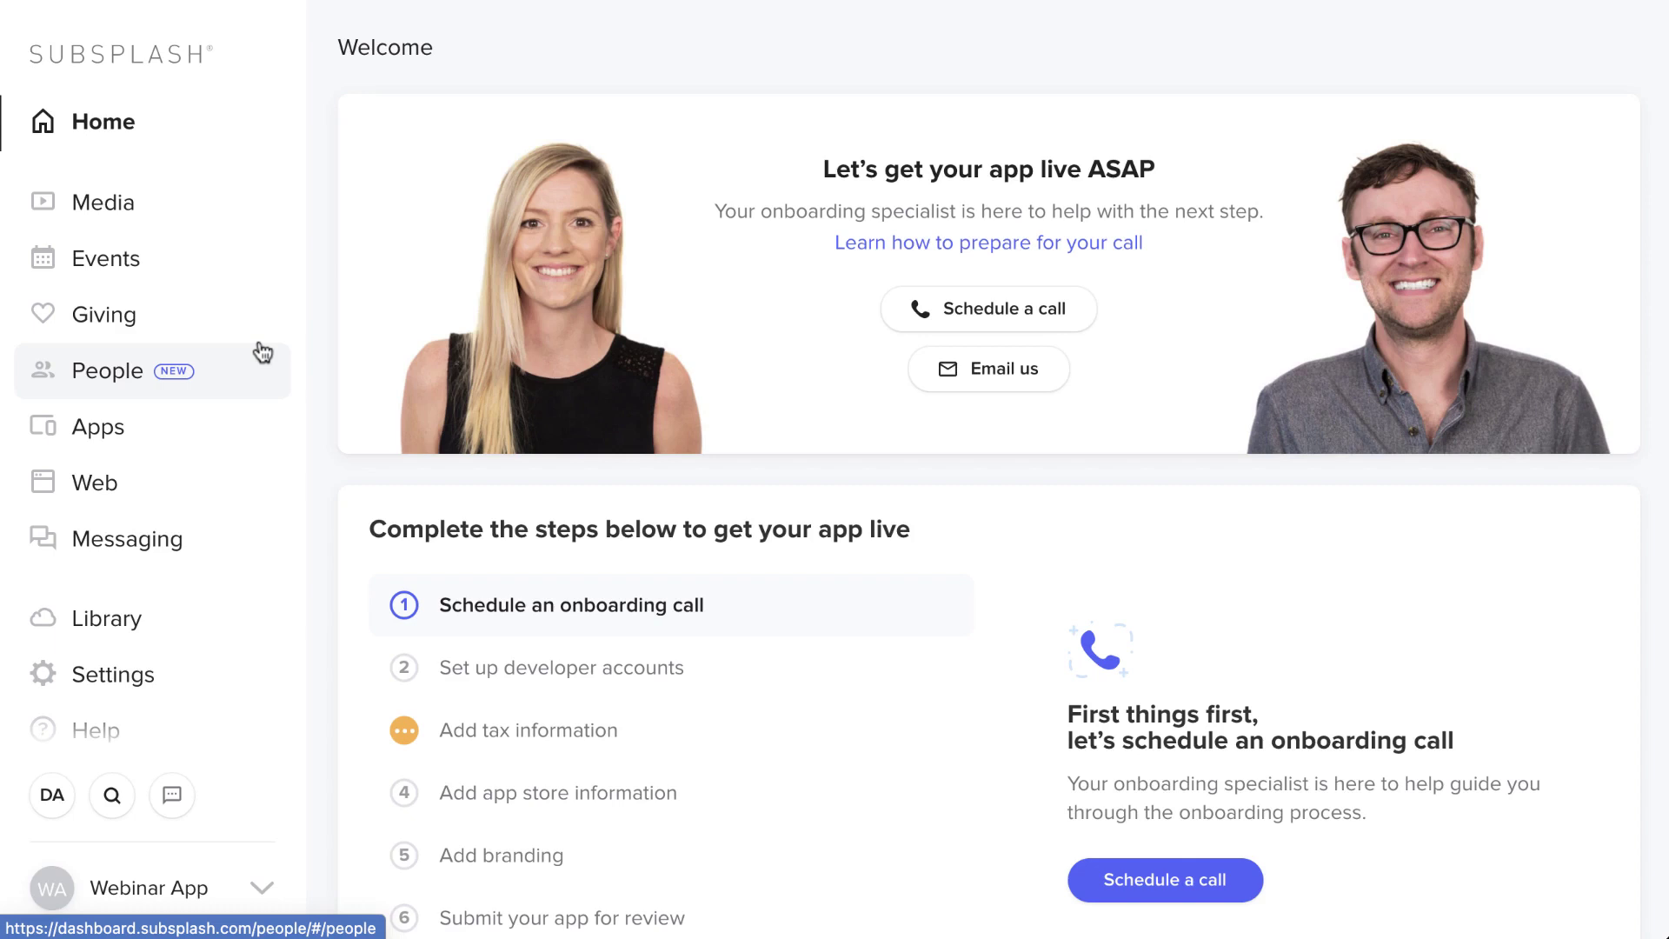
- Start a new push notification reading 'watch our latest sermon'
click(179, 417)
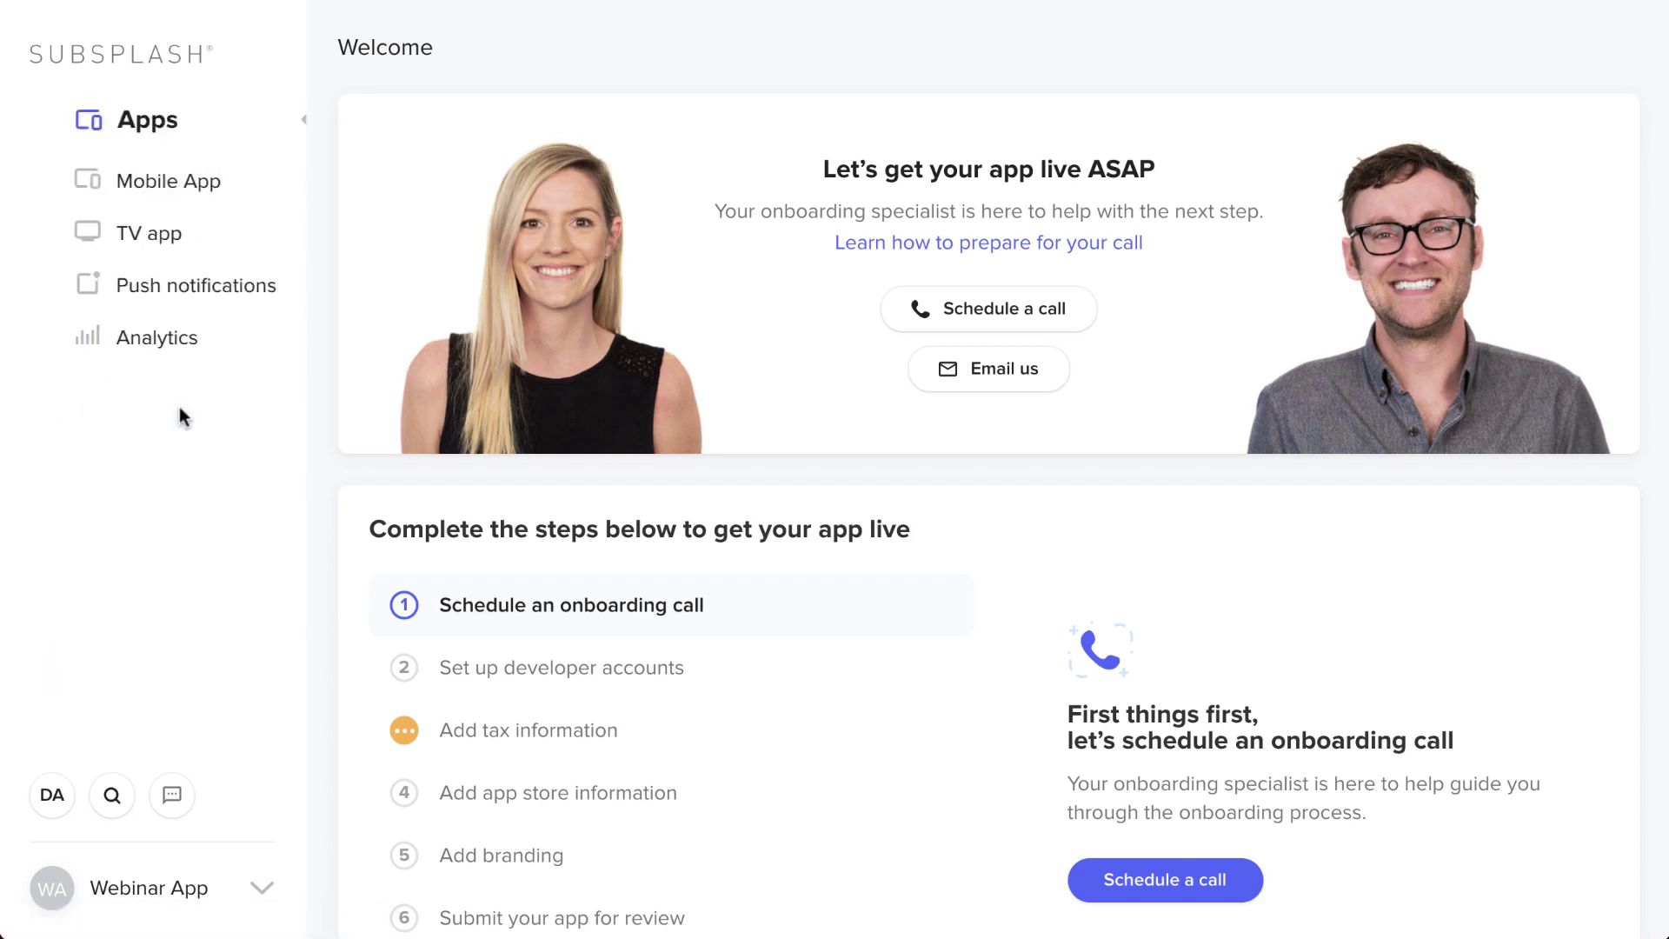
click(201, 297)
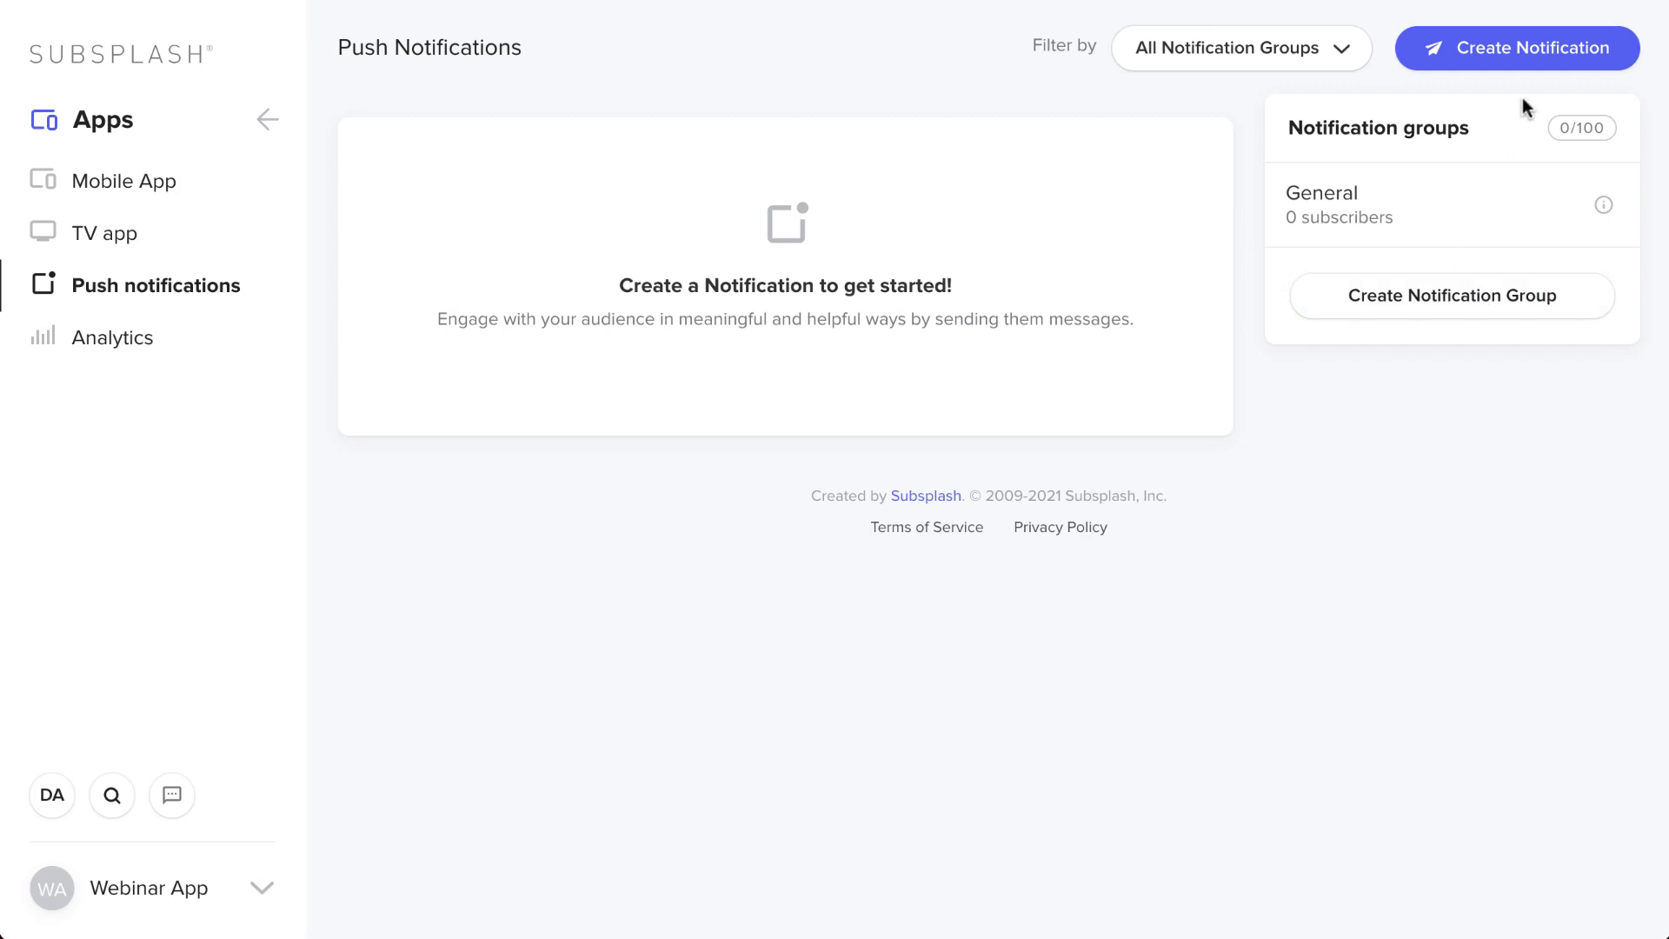
click(1551, 50)
click(922, 326)
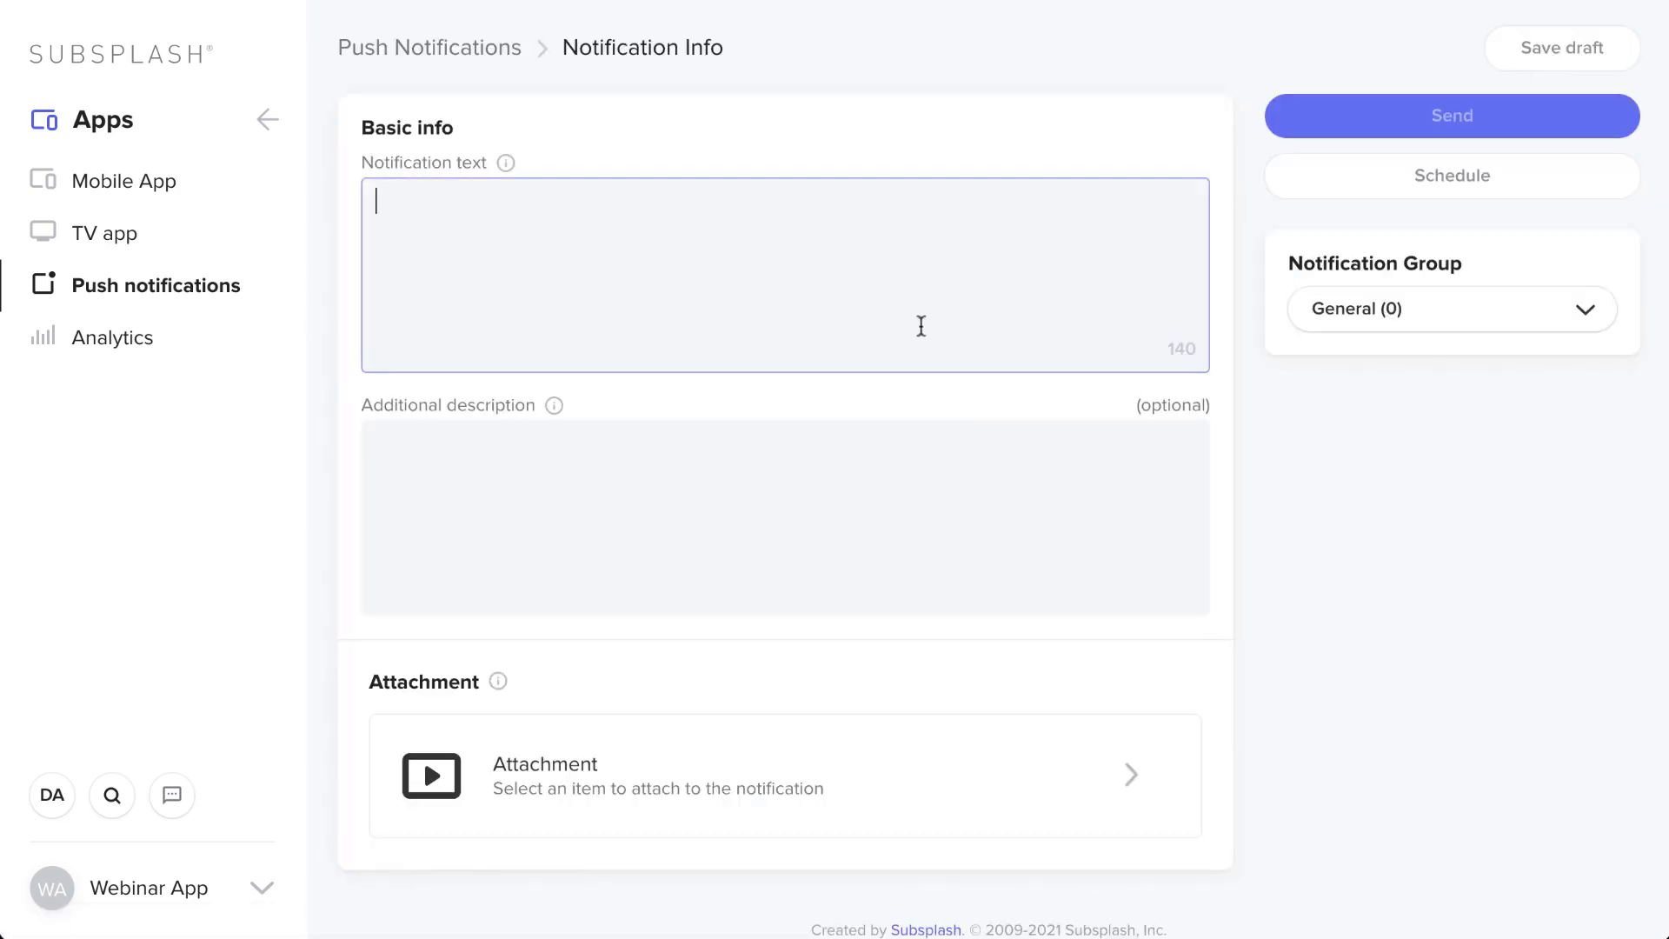
text(watch our latest sermon)
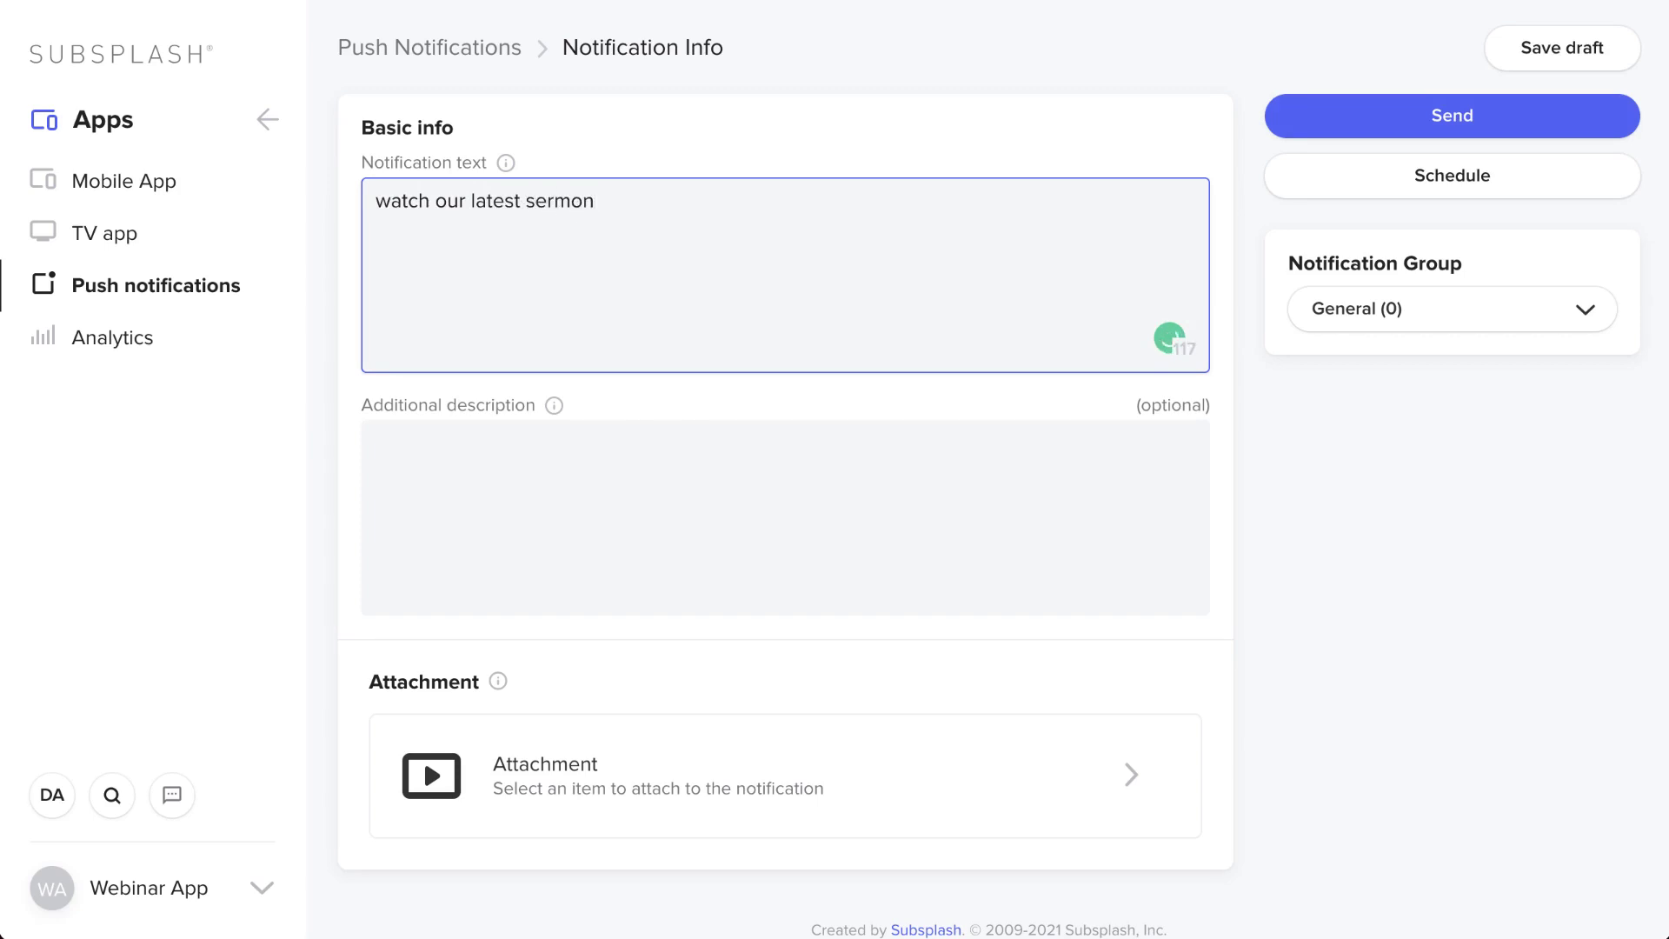
- Attach John Chapter 1, keep the General group, and cancel sending
click(729, 764)
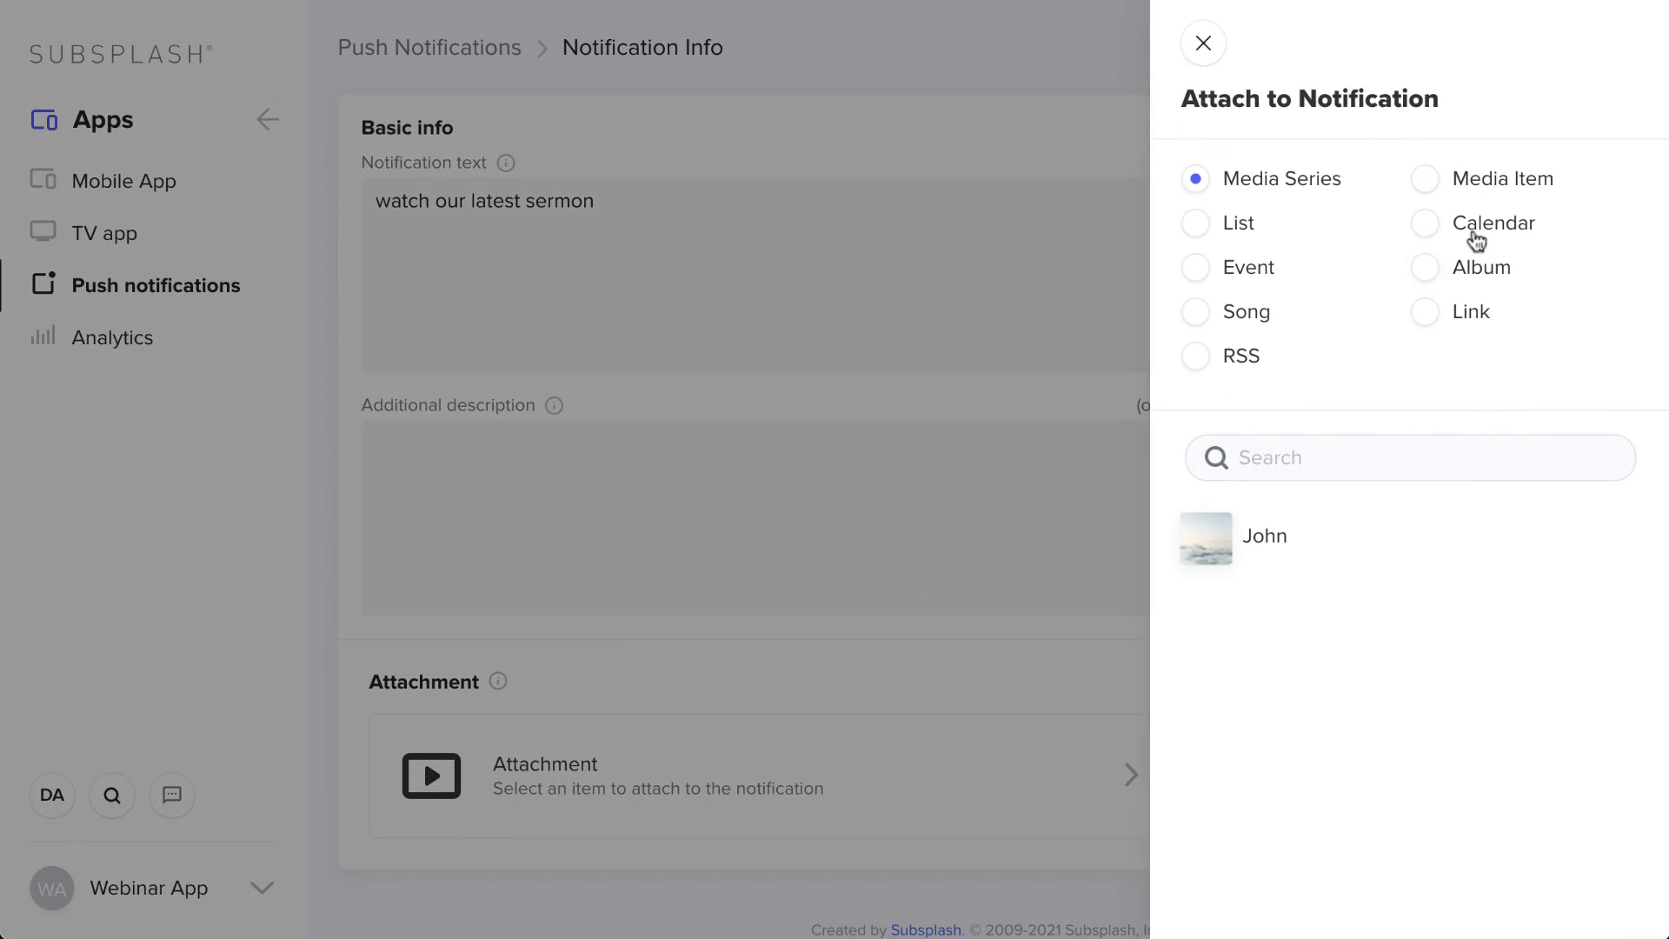
click(1433, 184)
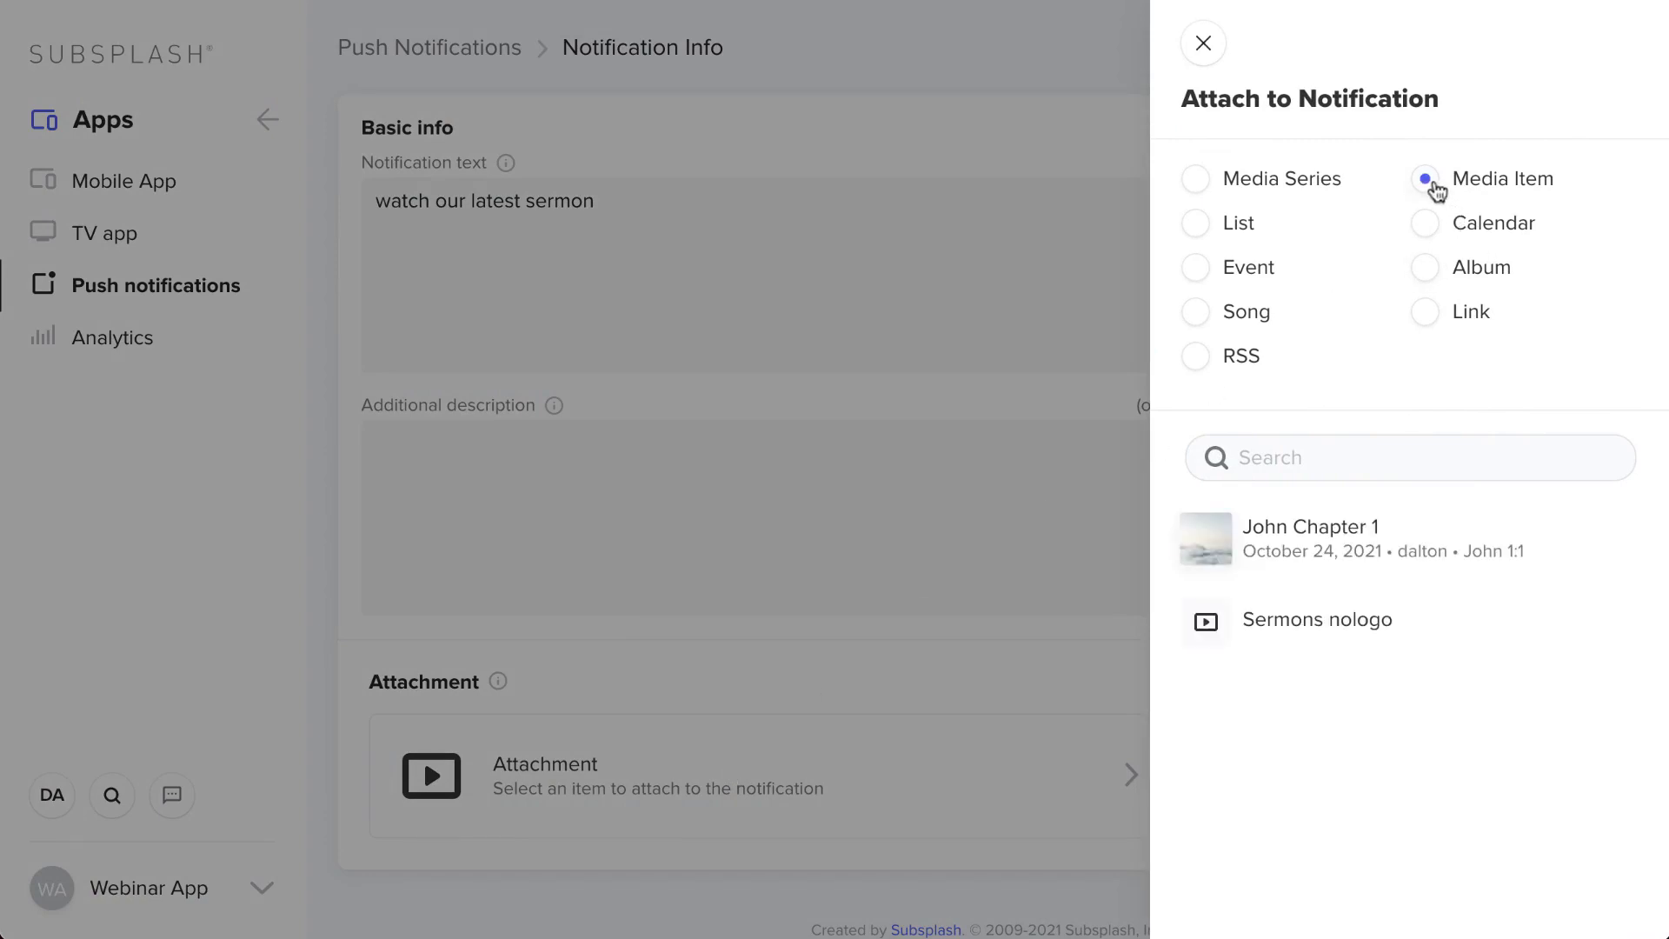
click(1327, 564)
click(1269, 48)
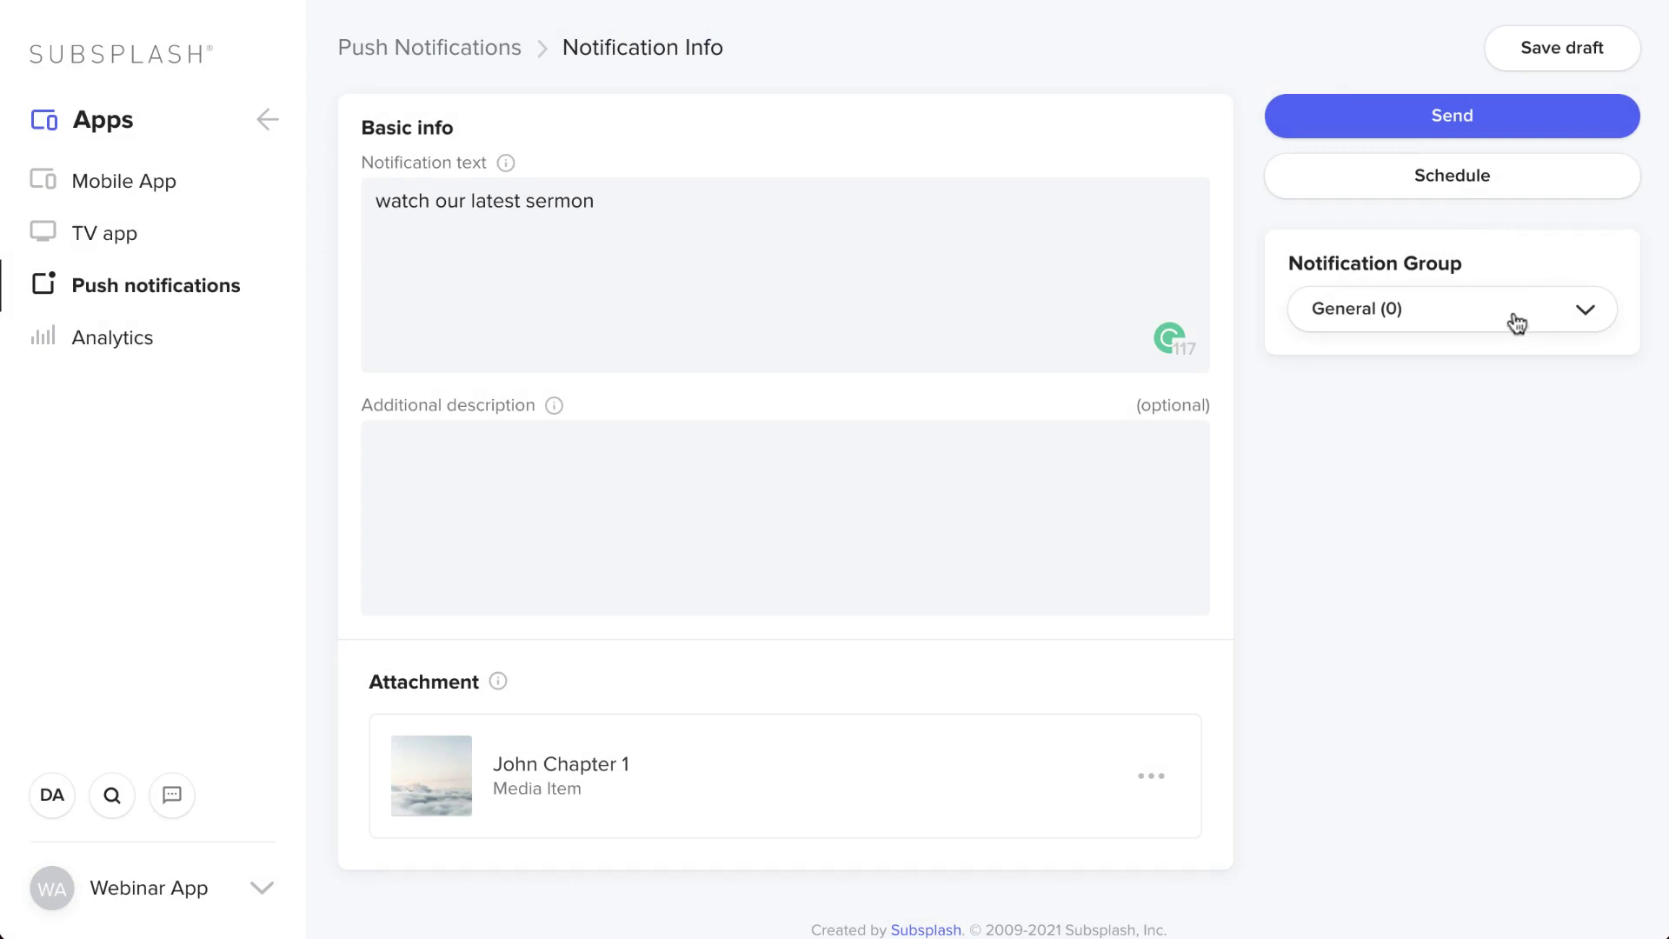
click(1468, 314)
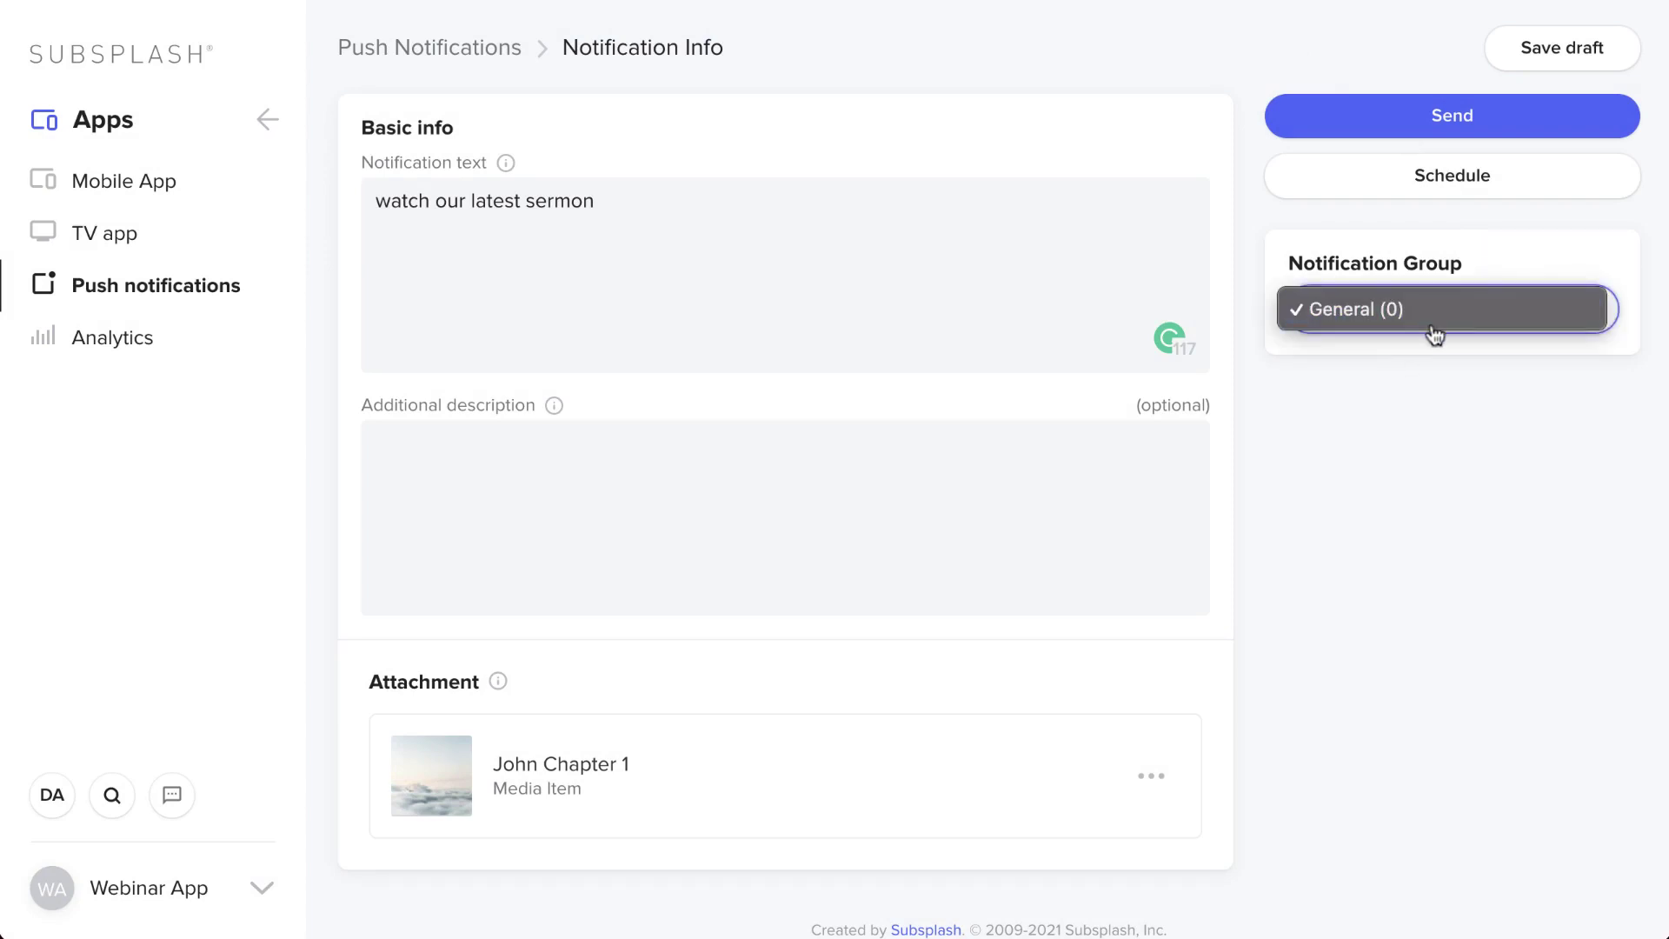
click(1495, 118)
click(1495, 119)
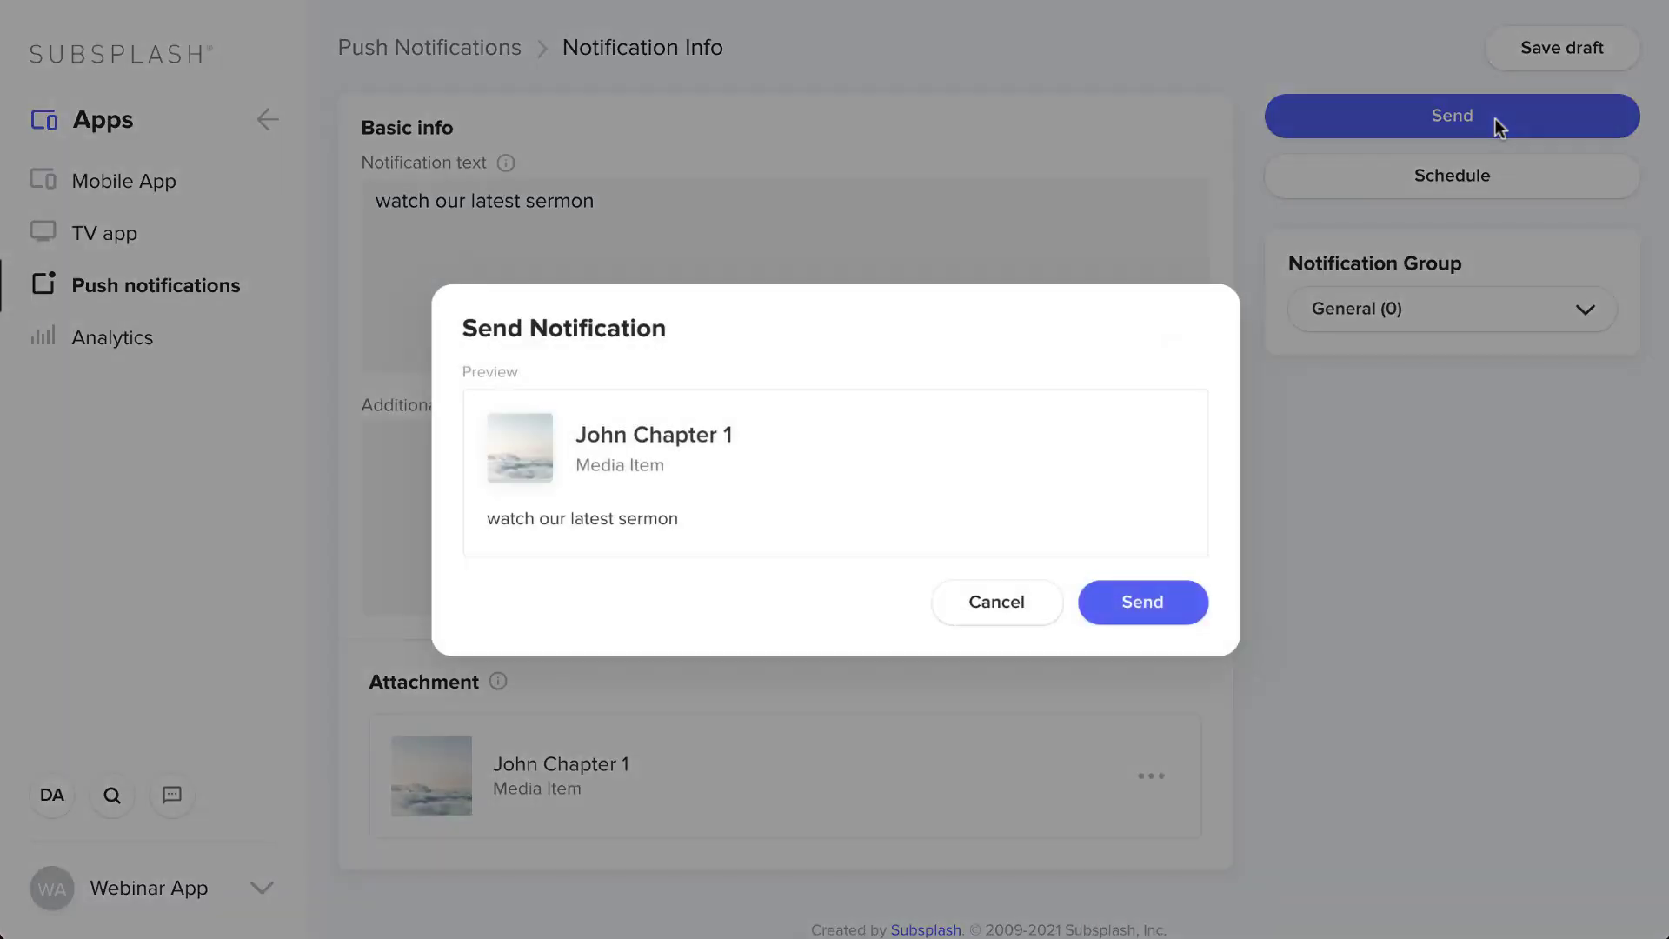
click(1055, 601)
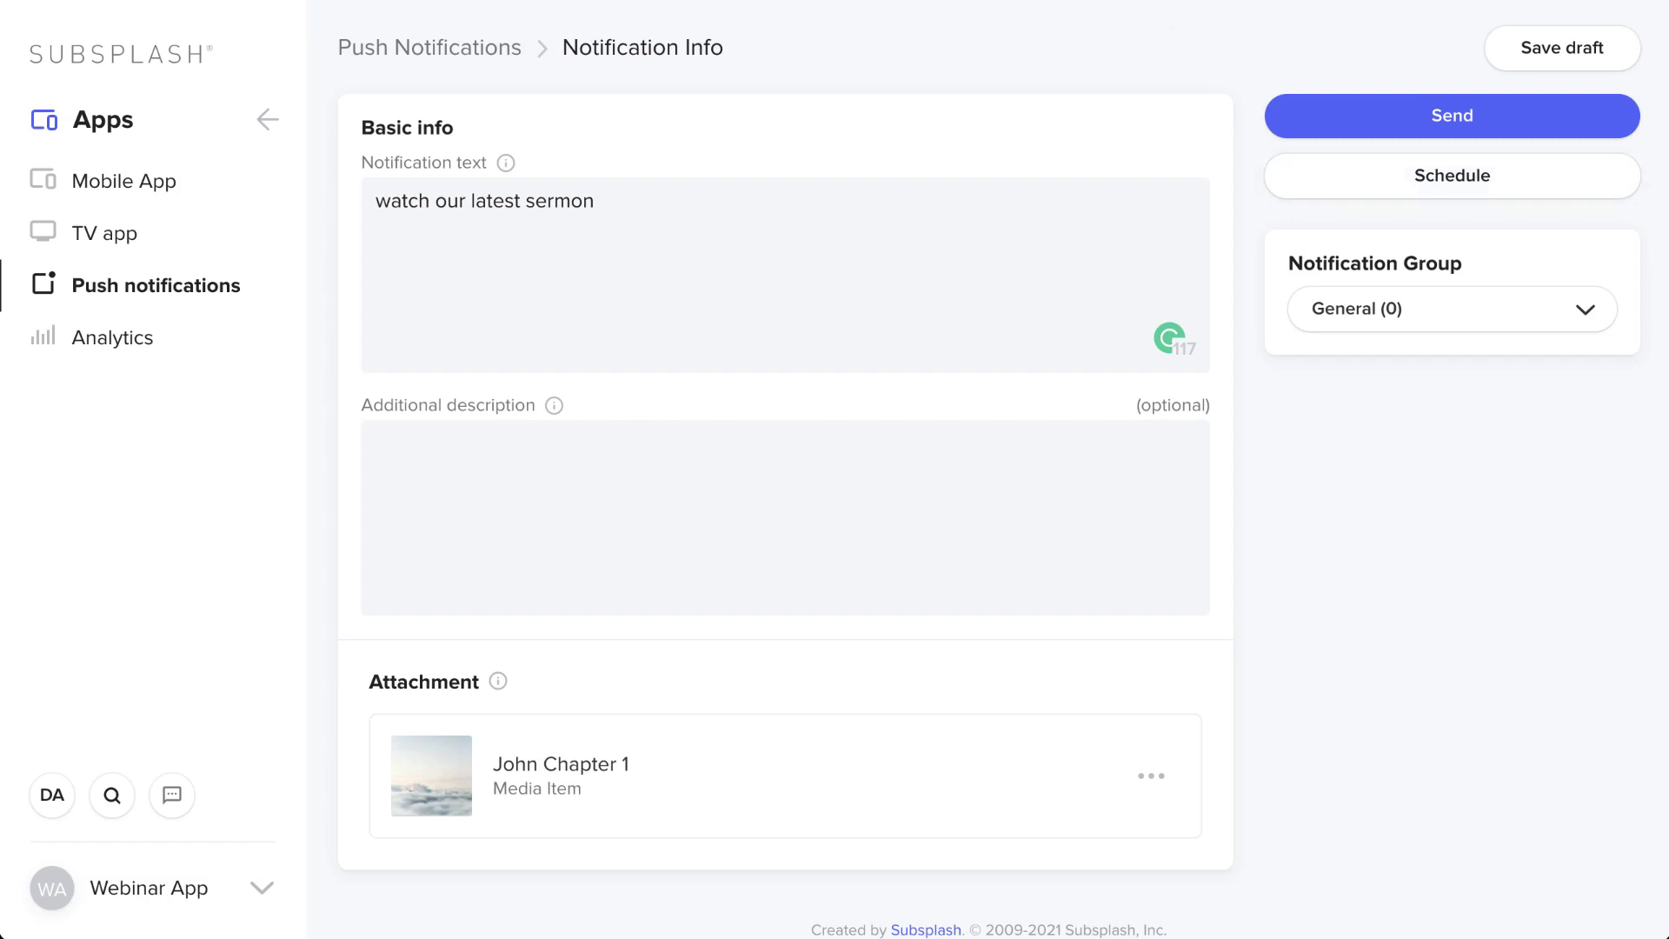
- Reopen the attachment choices and close them without changing anything
click(267, 120)
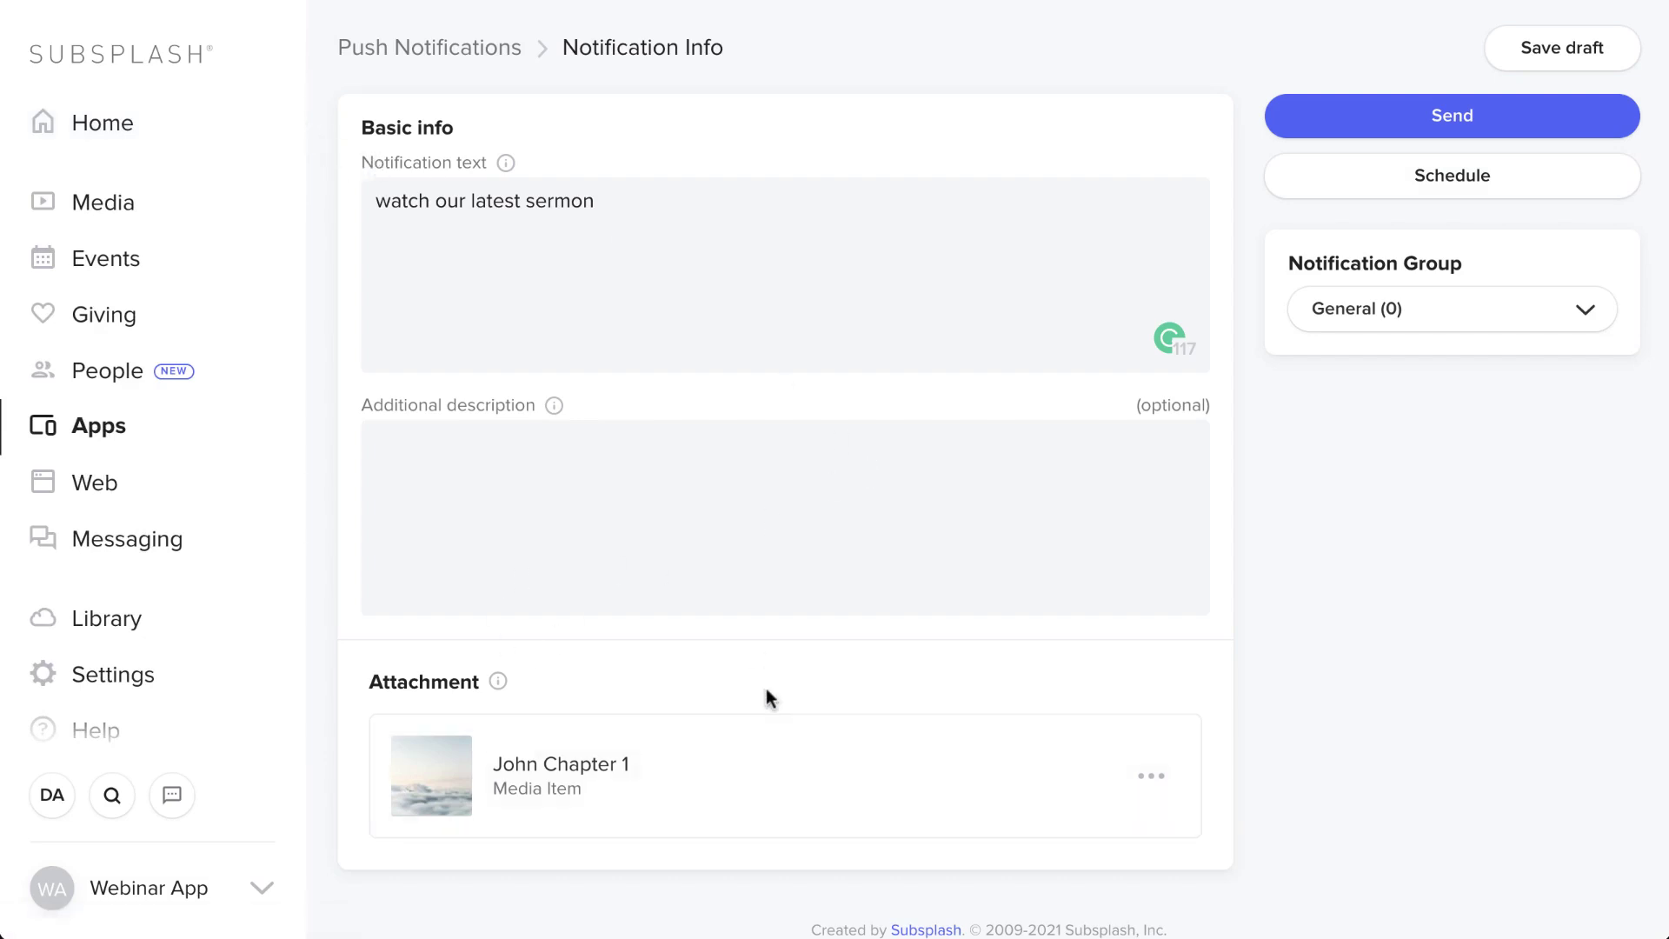
click(1180, 793)
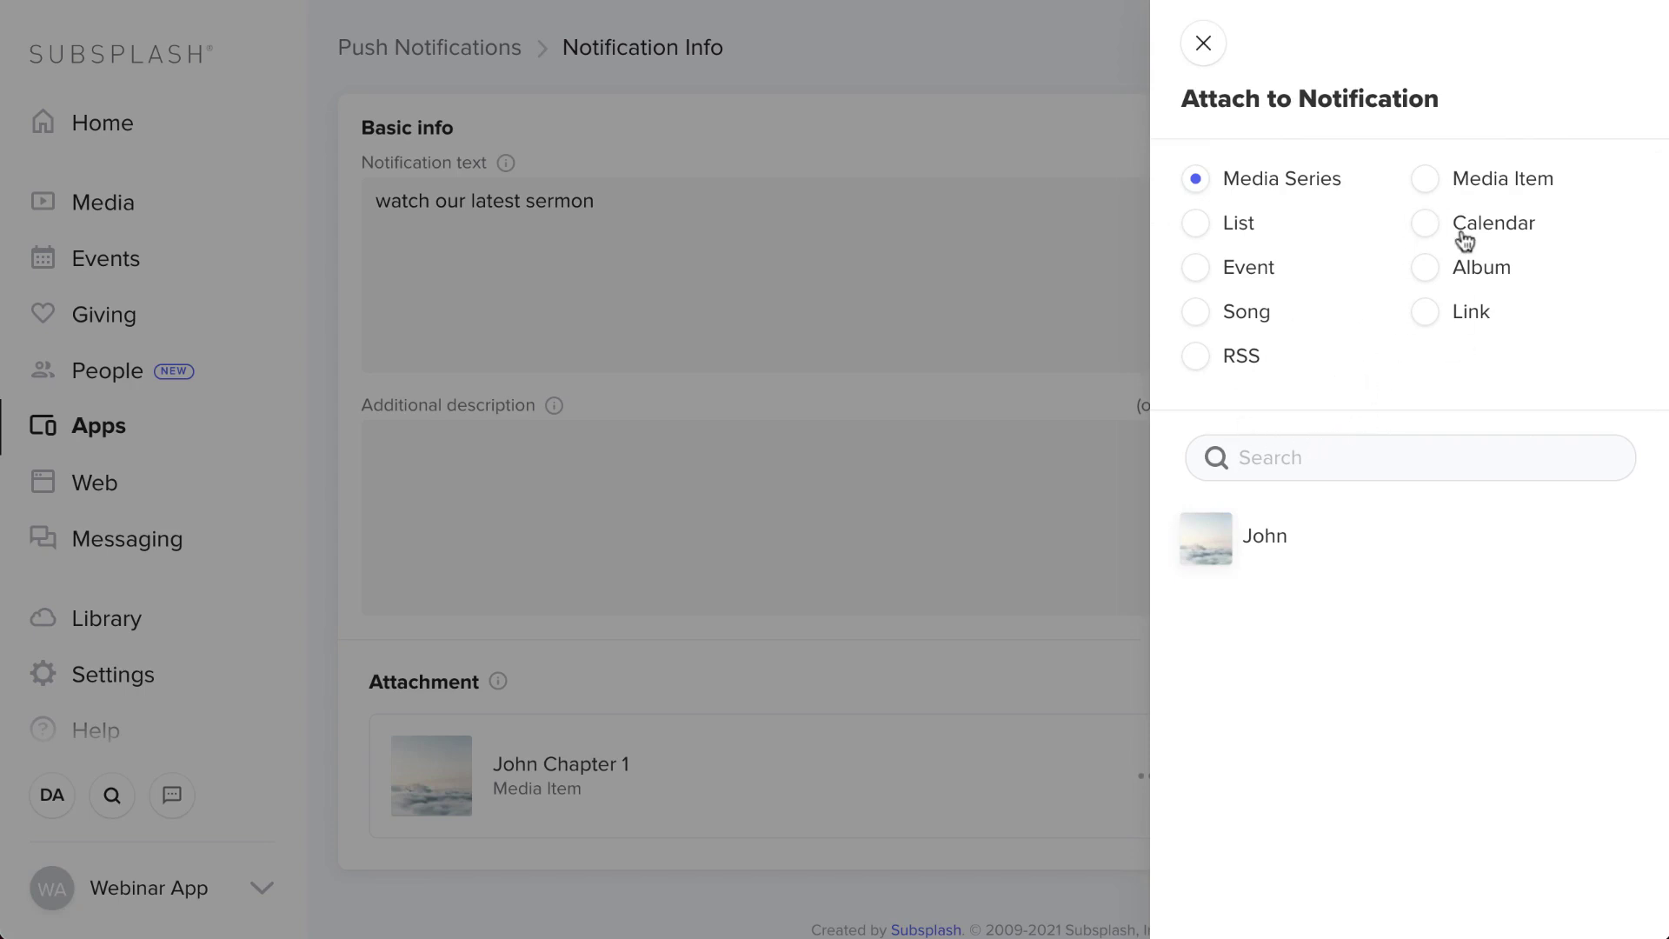
click(1202, 43)
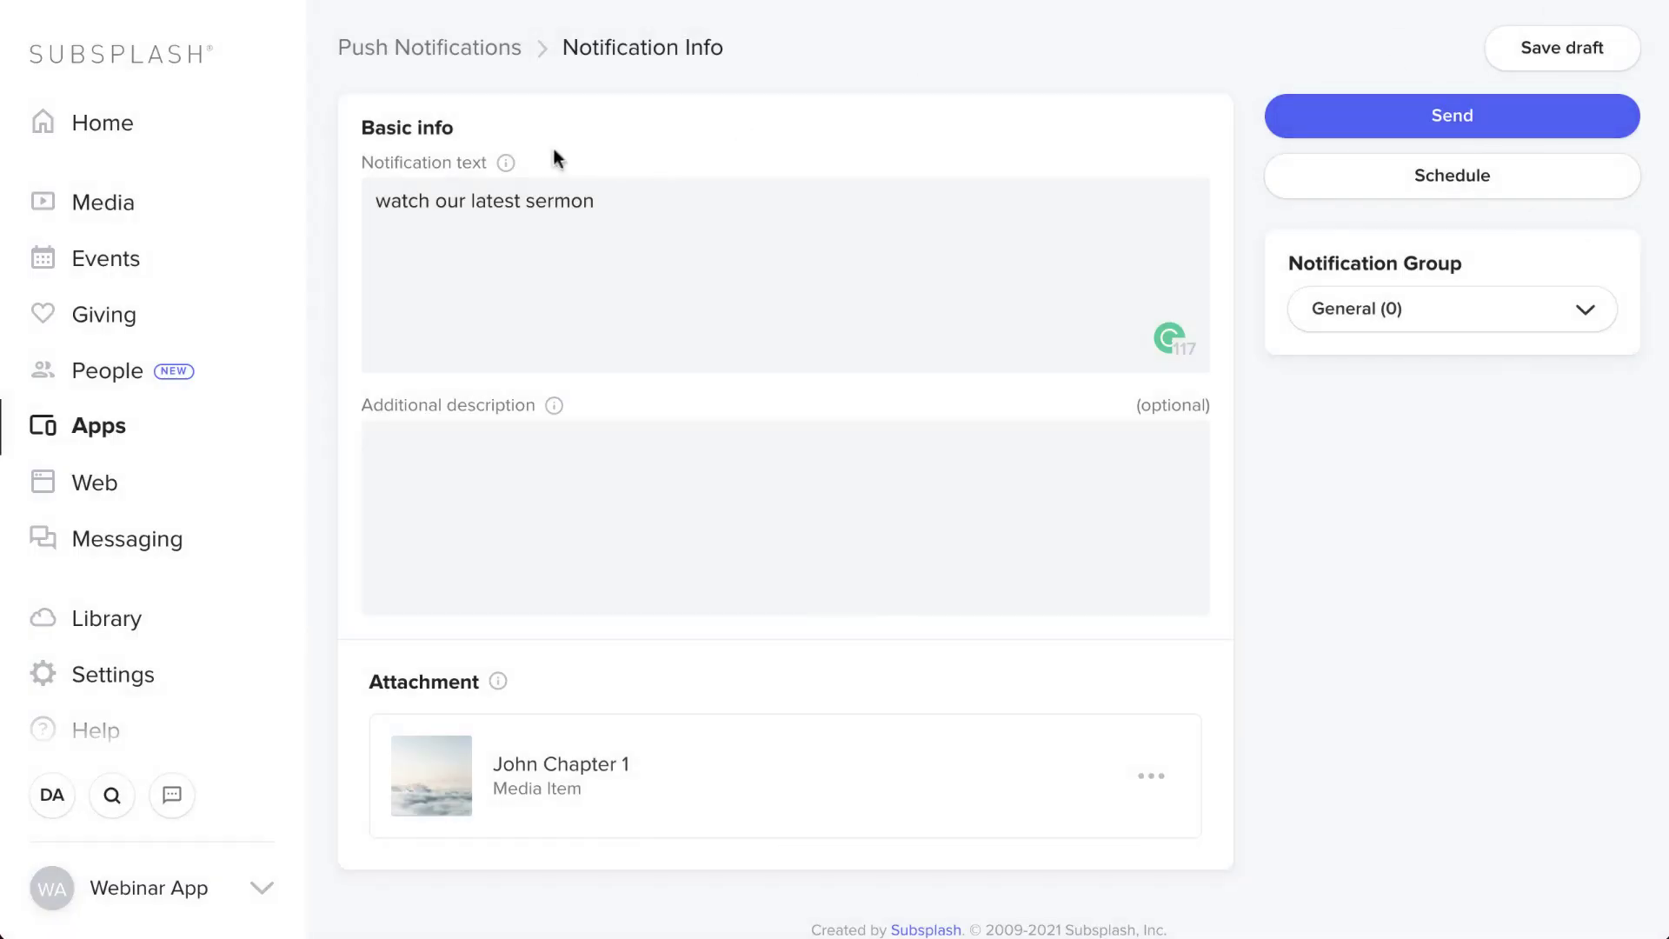
scroll(165, 475, down, 2)
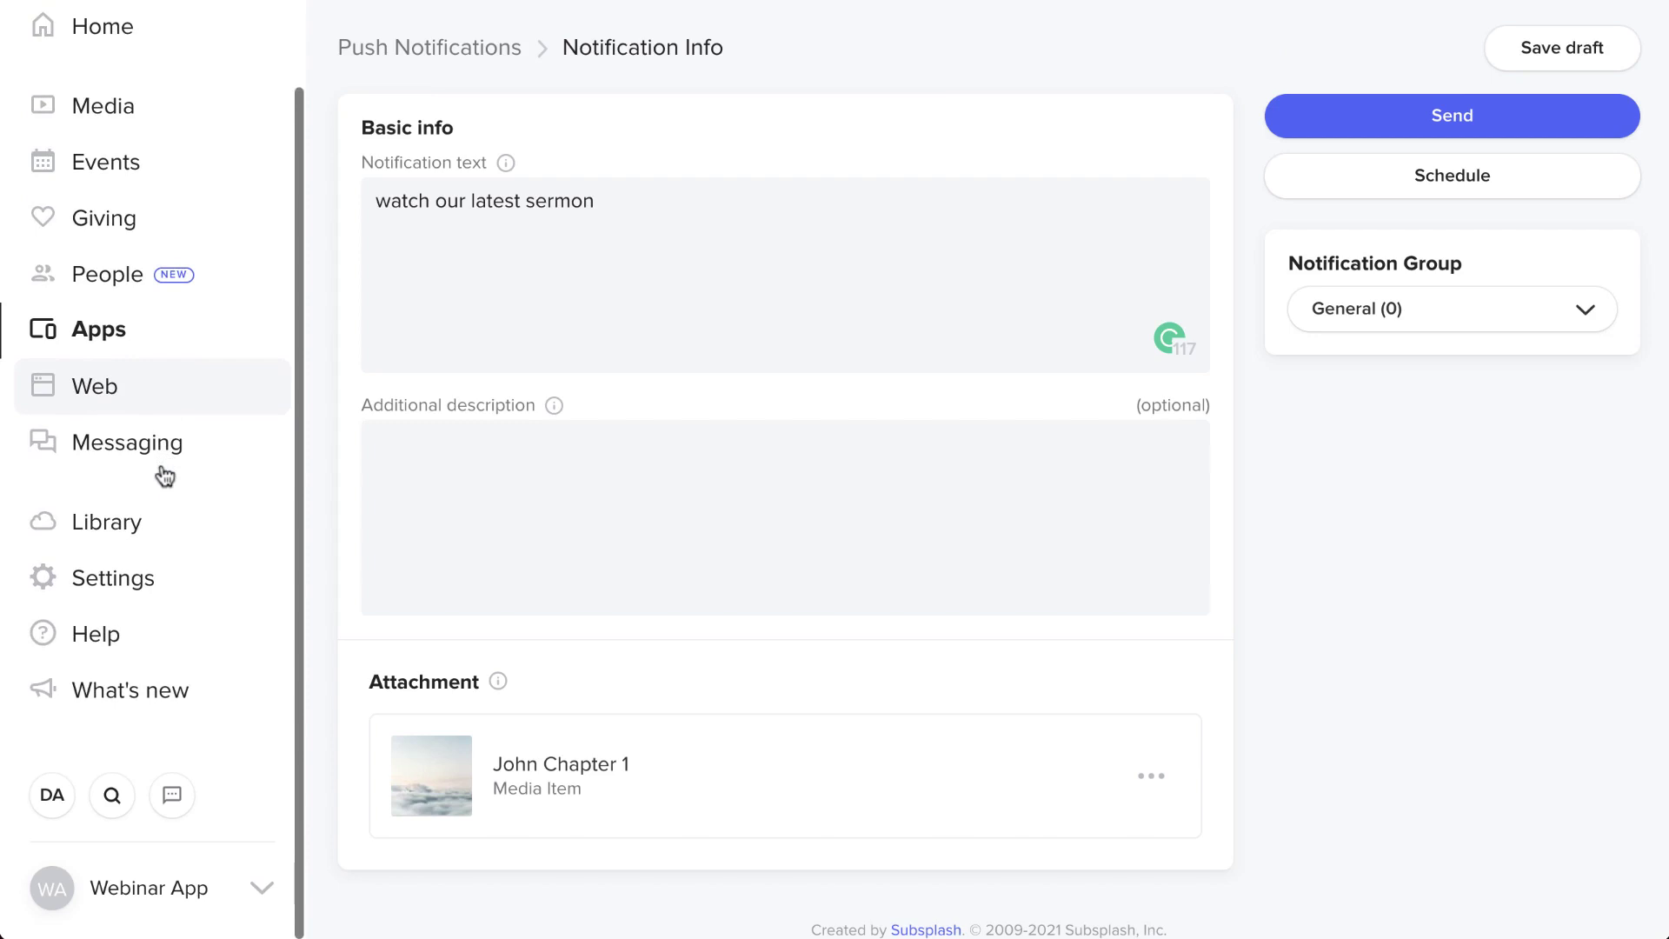
- Leave the notification page for Library > RSS feeds
click(126, 530)
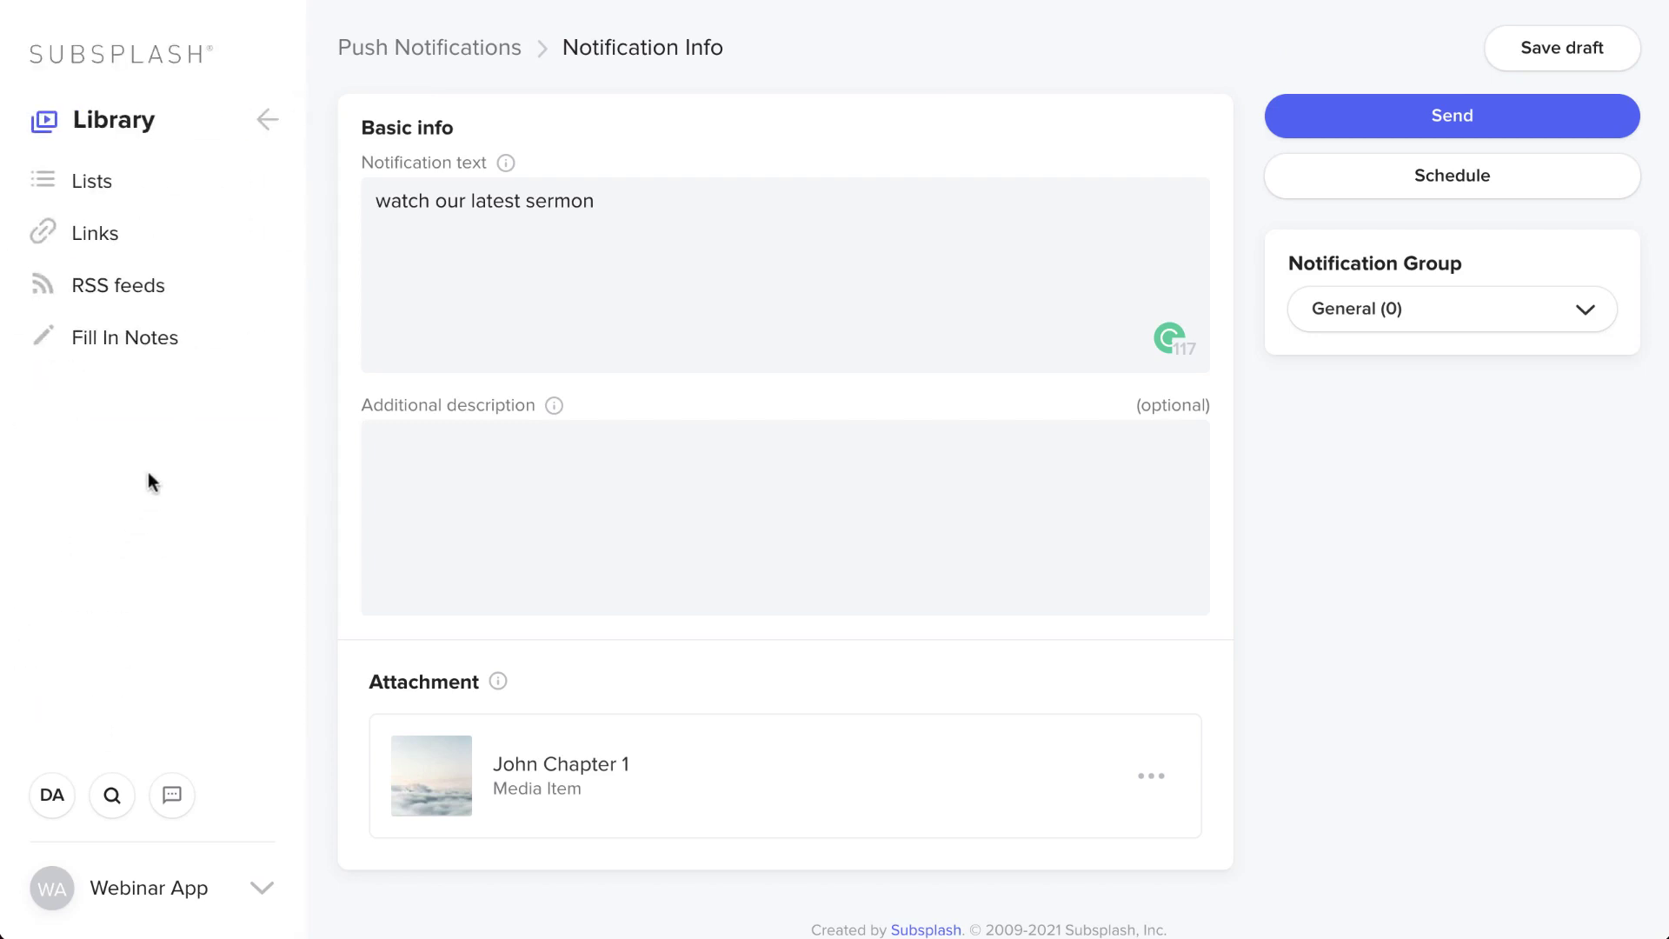
click(173, 297)
click(1054, 171)
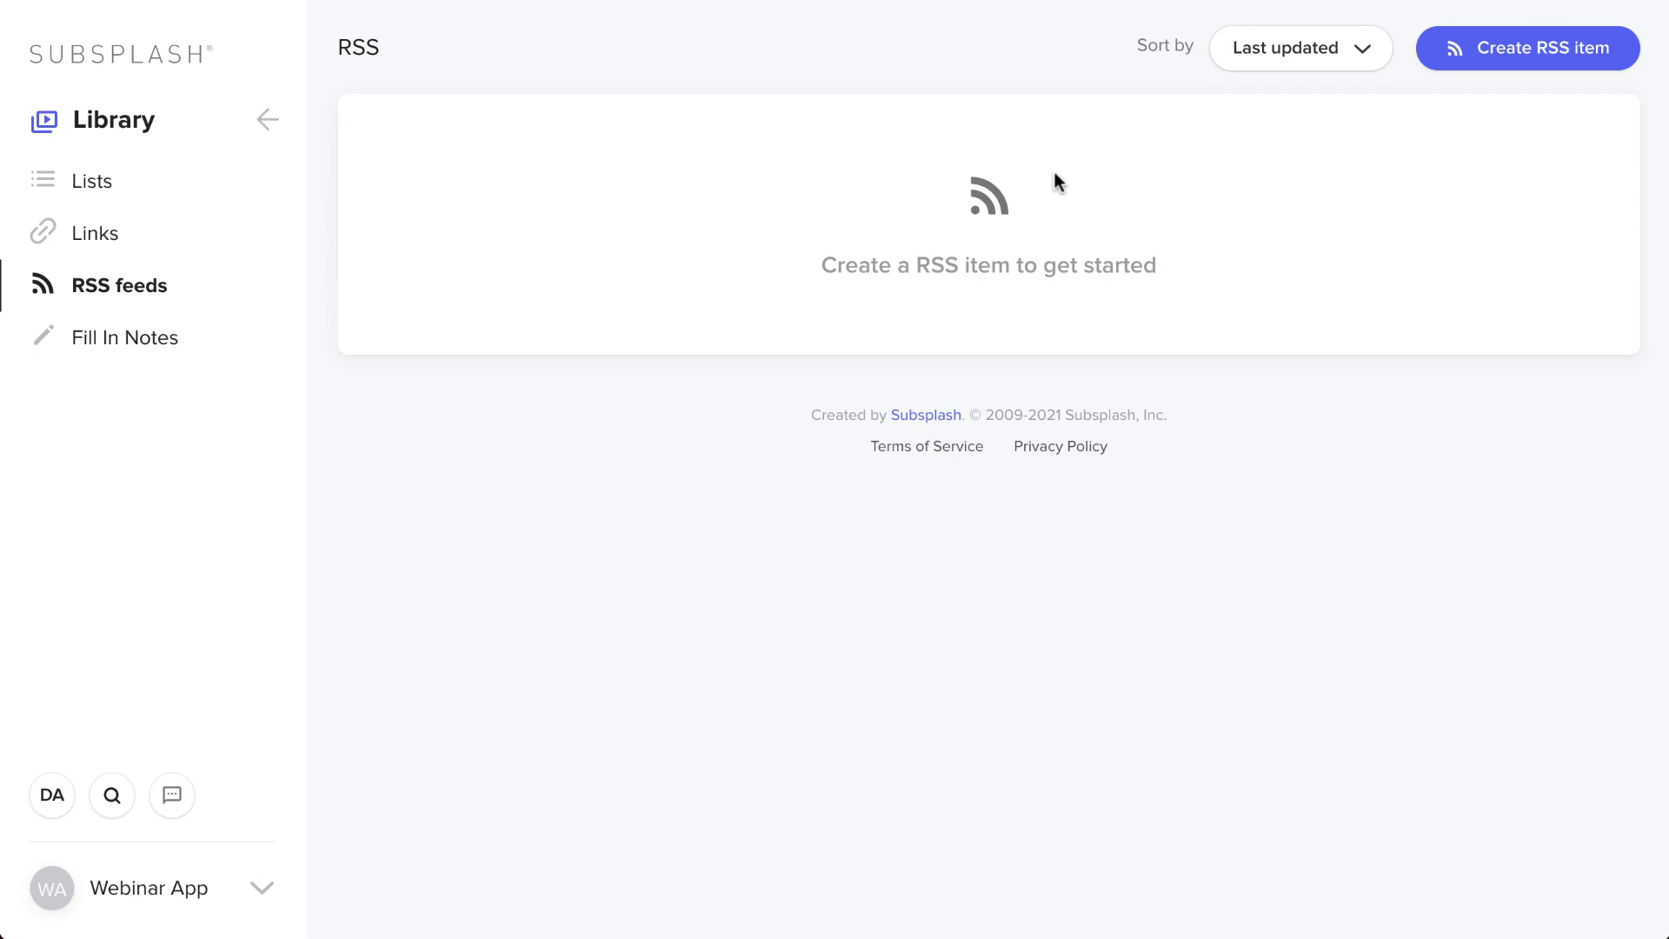
- Start a new RSS item, then abandon it to open Fill In Notes
click(1563, 51)
click(466, 498)
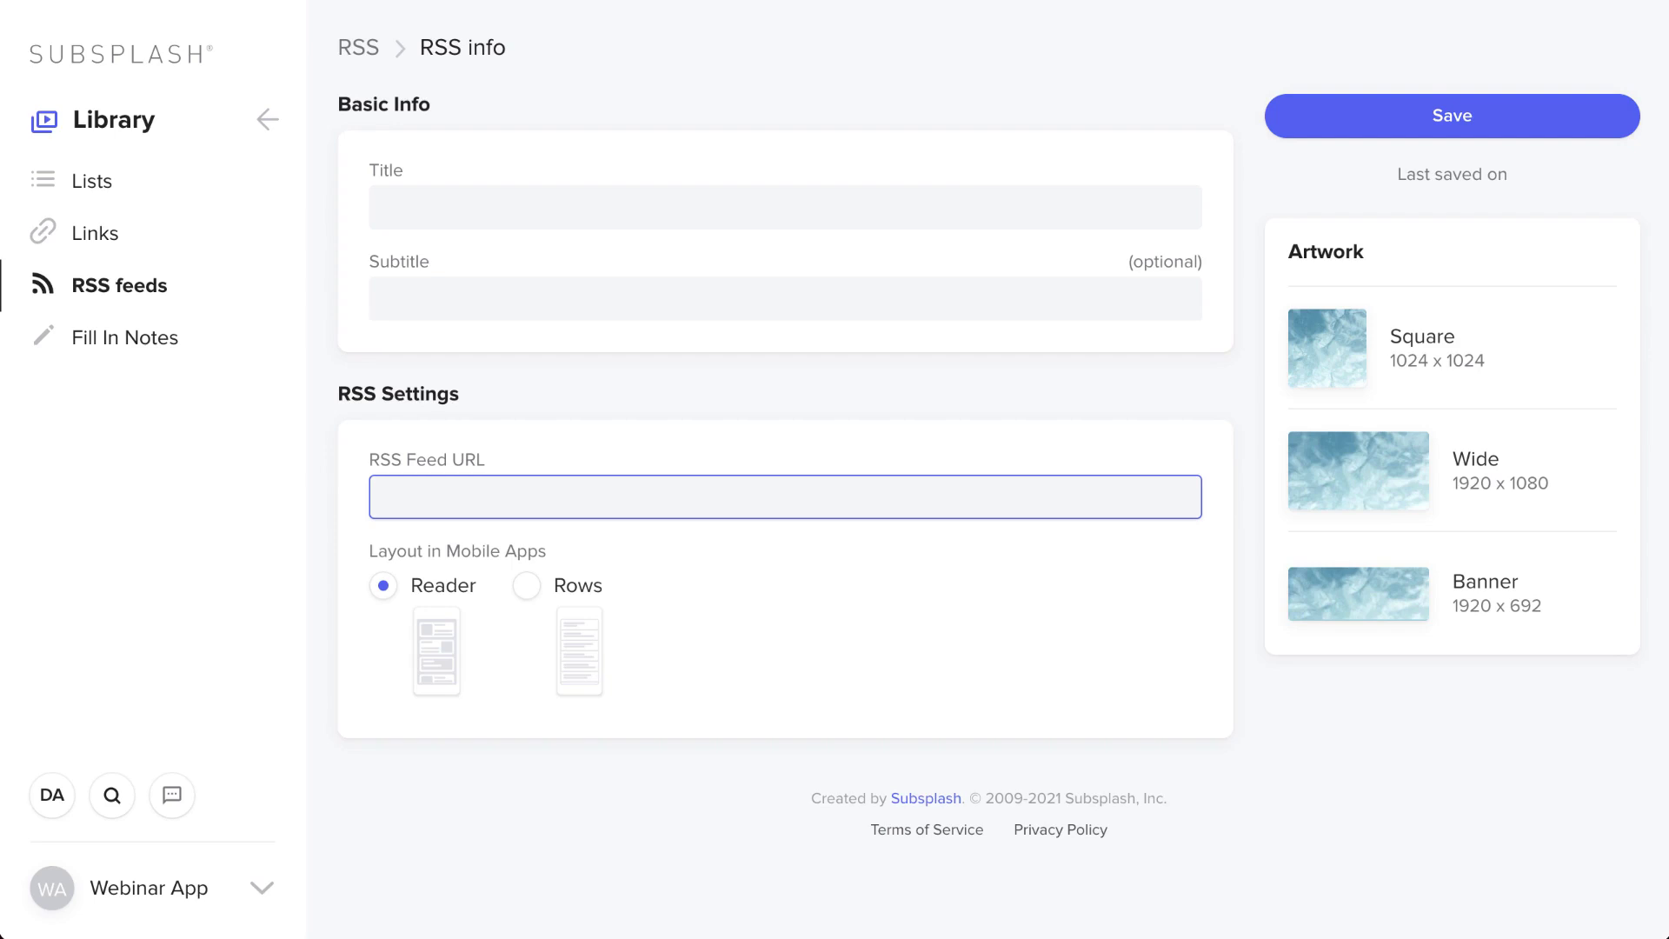
click(172, 330)
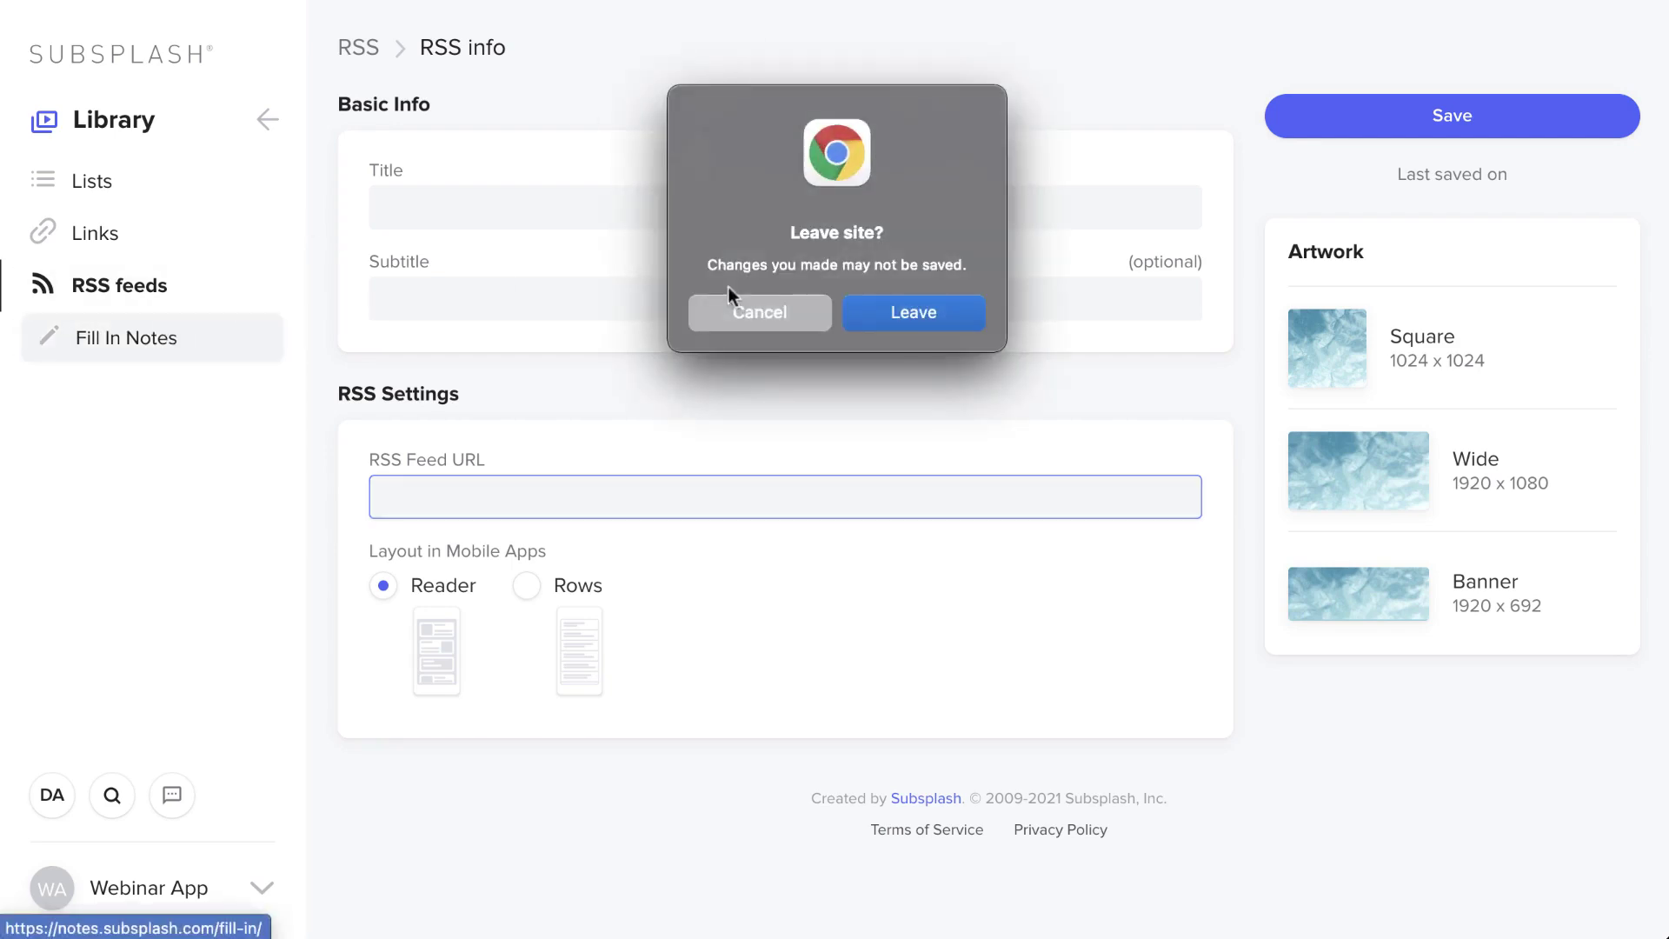
click(950, 316)
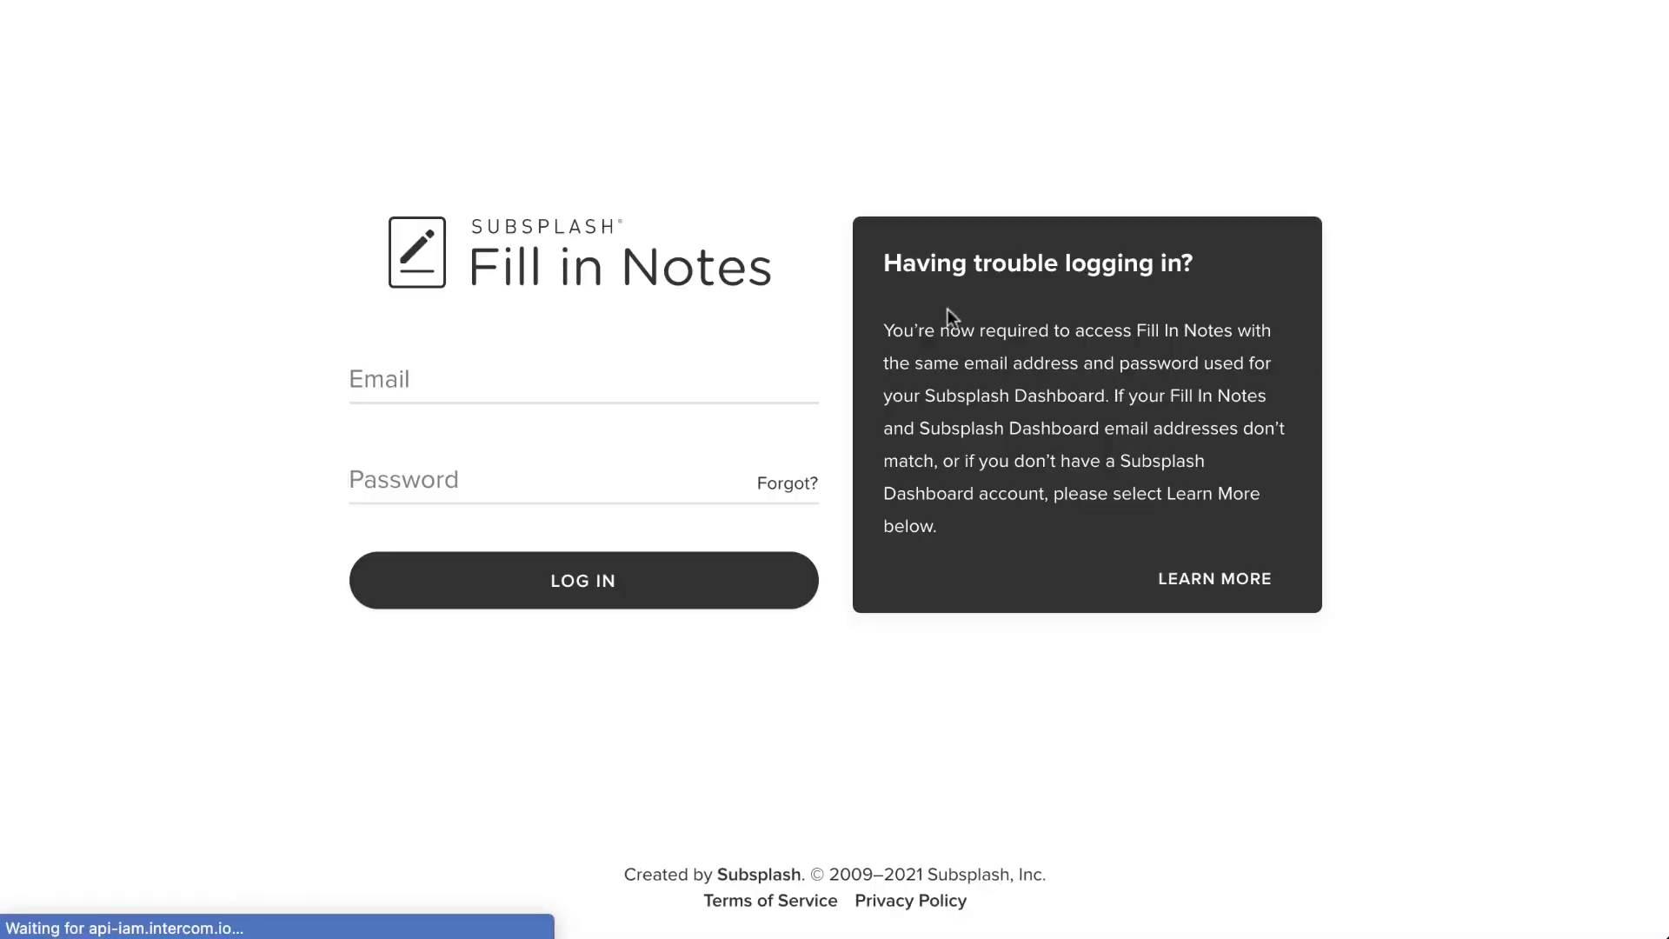
- Sign in to Fill in Notes with the account email and password, declining to save the password
click(562, 383)
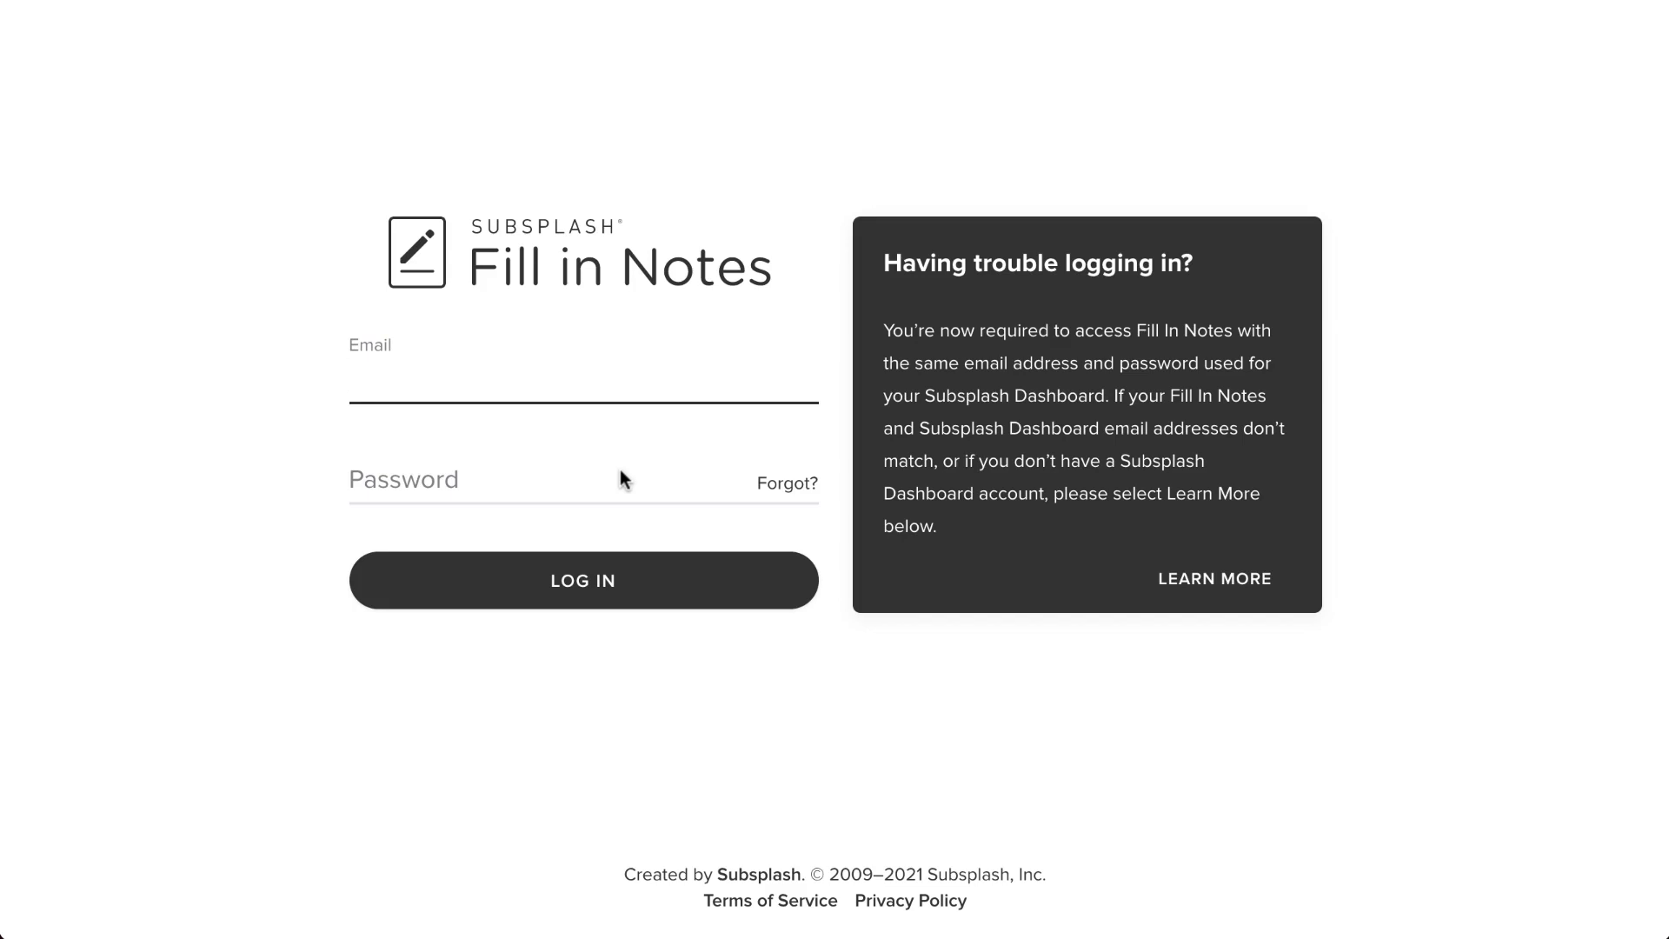
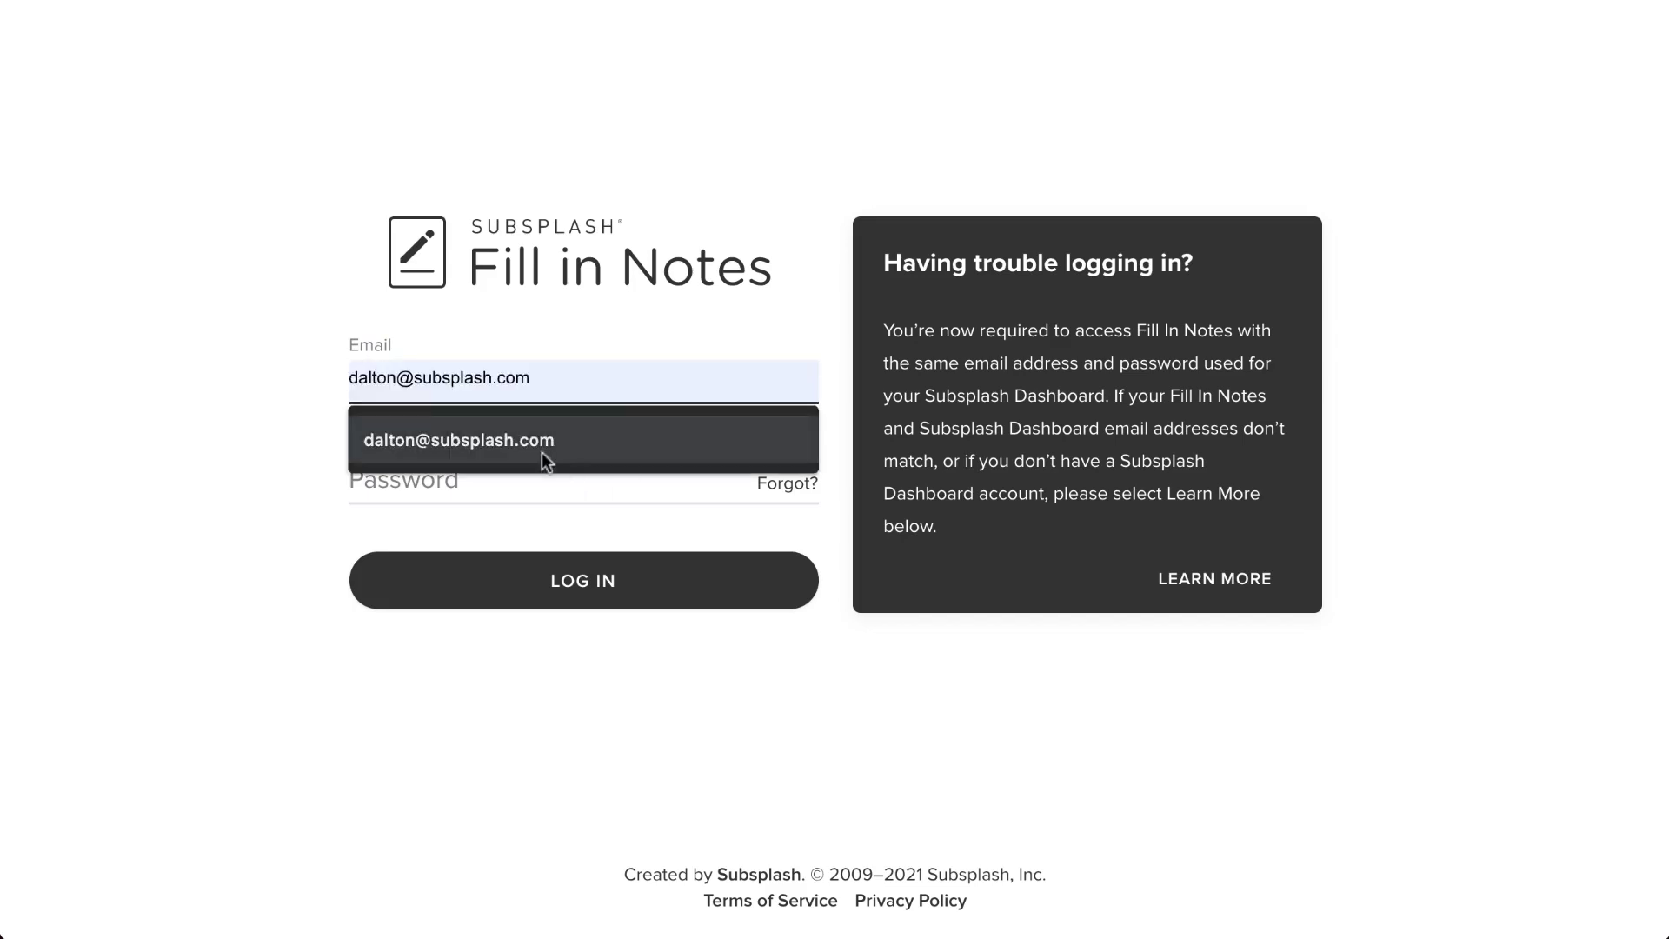
click(541, 452)
click(534, 481)
text(•••••••)
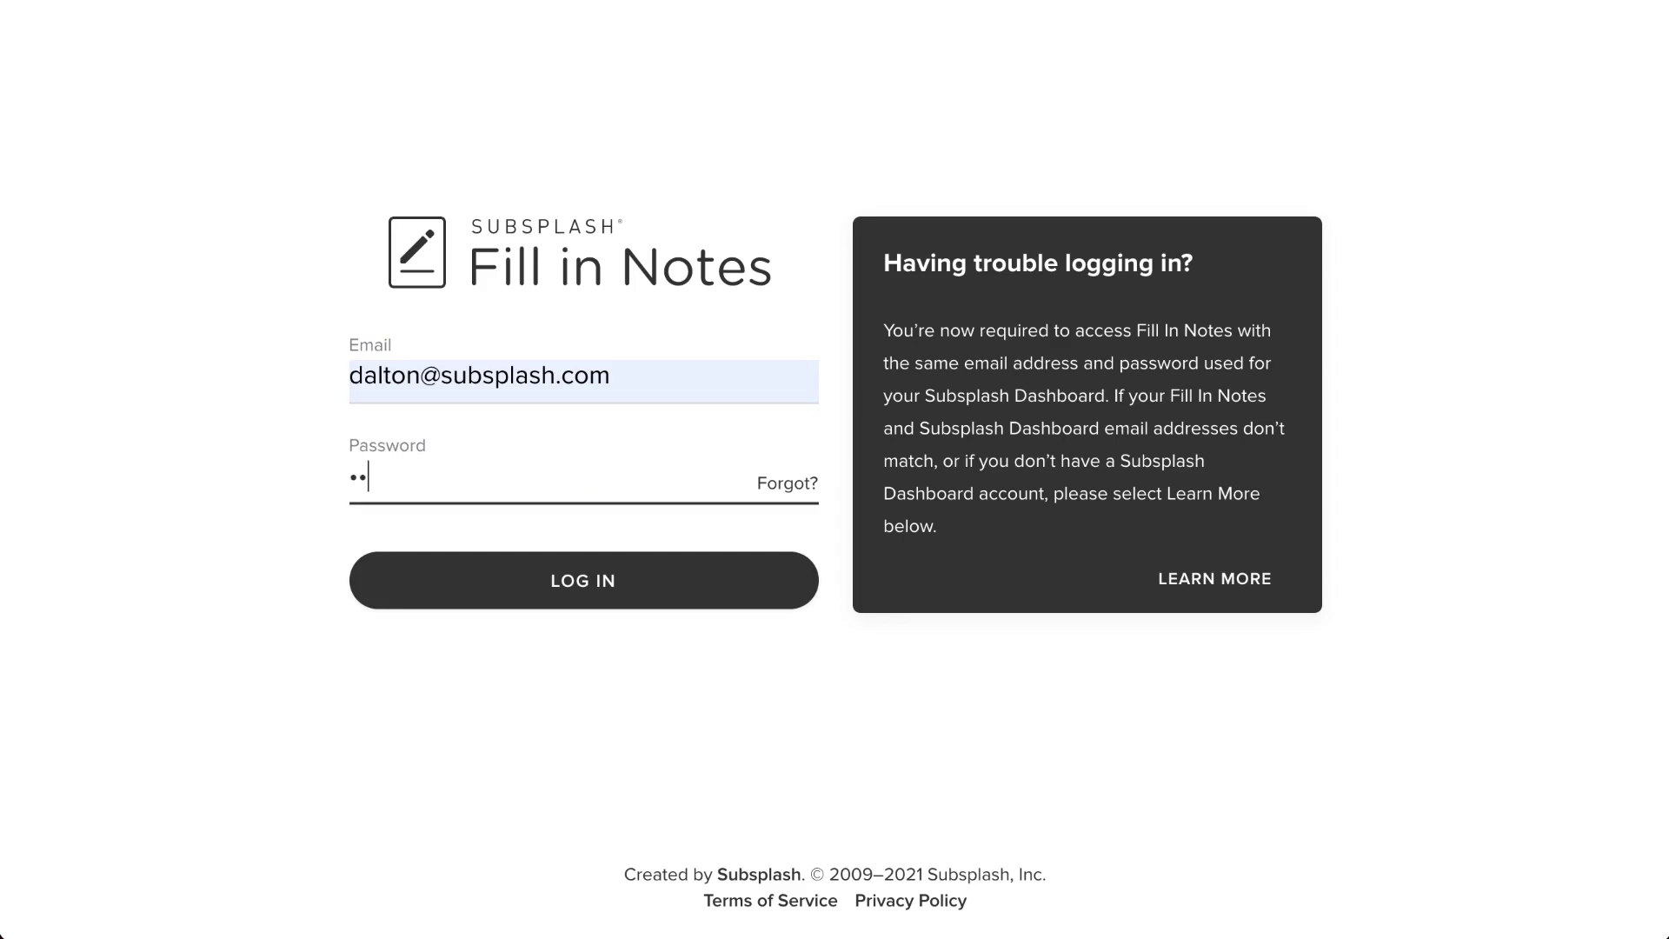
text(•••••)
key(Return)
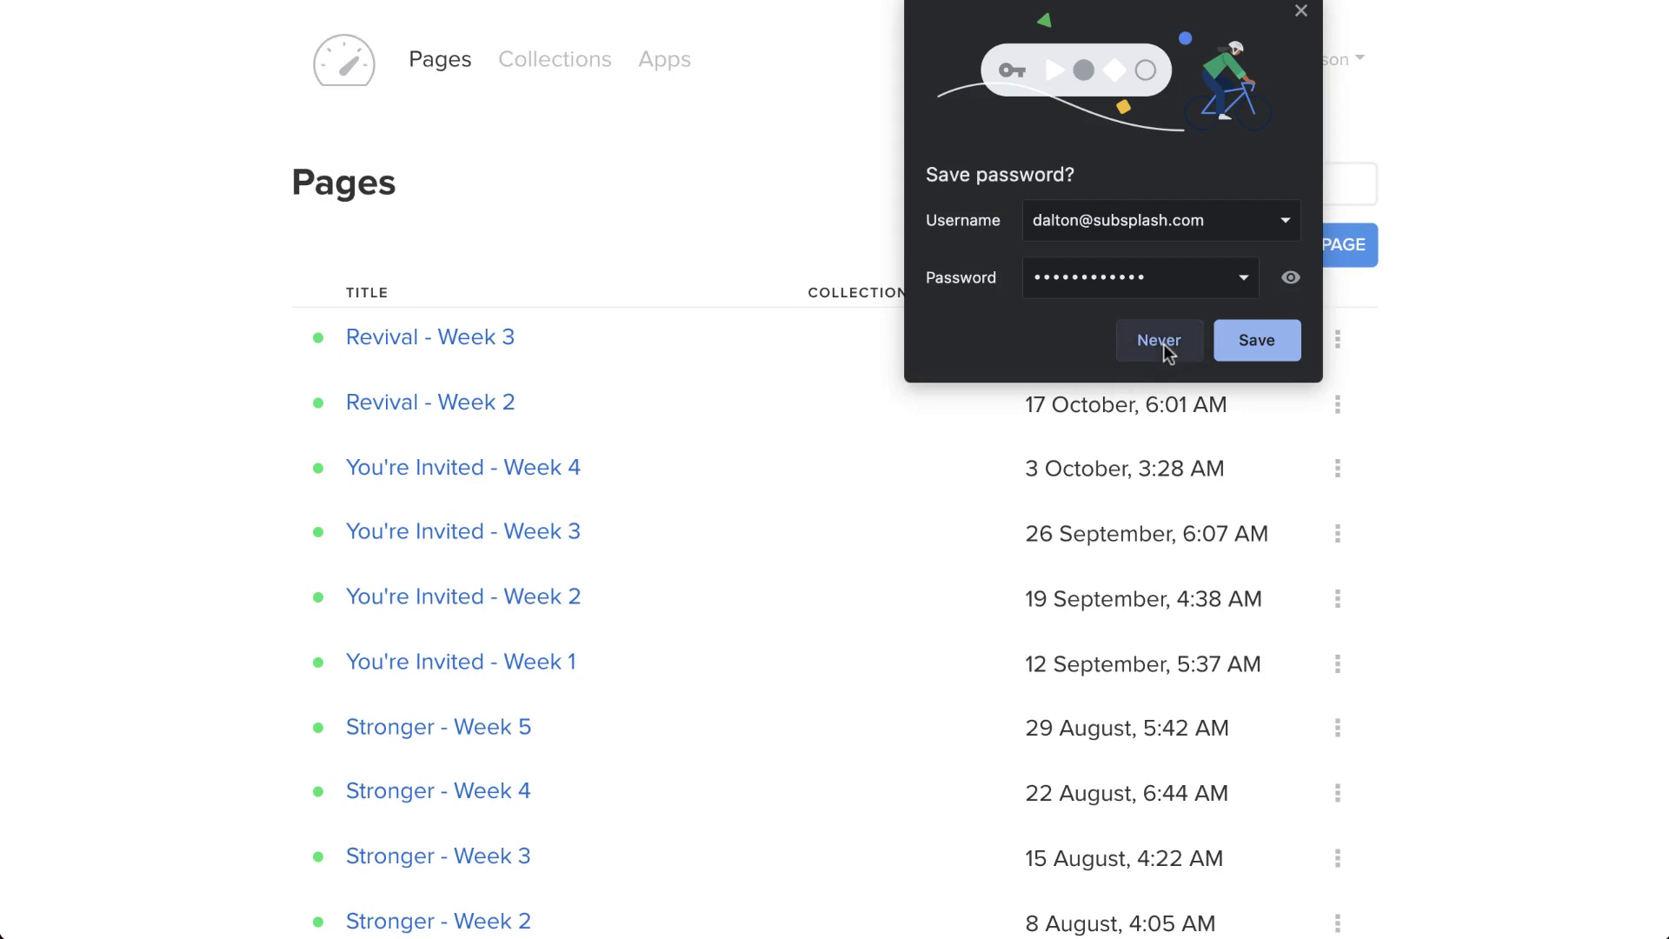
click(1163, 343)
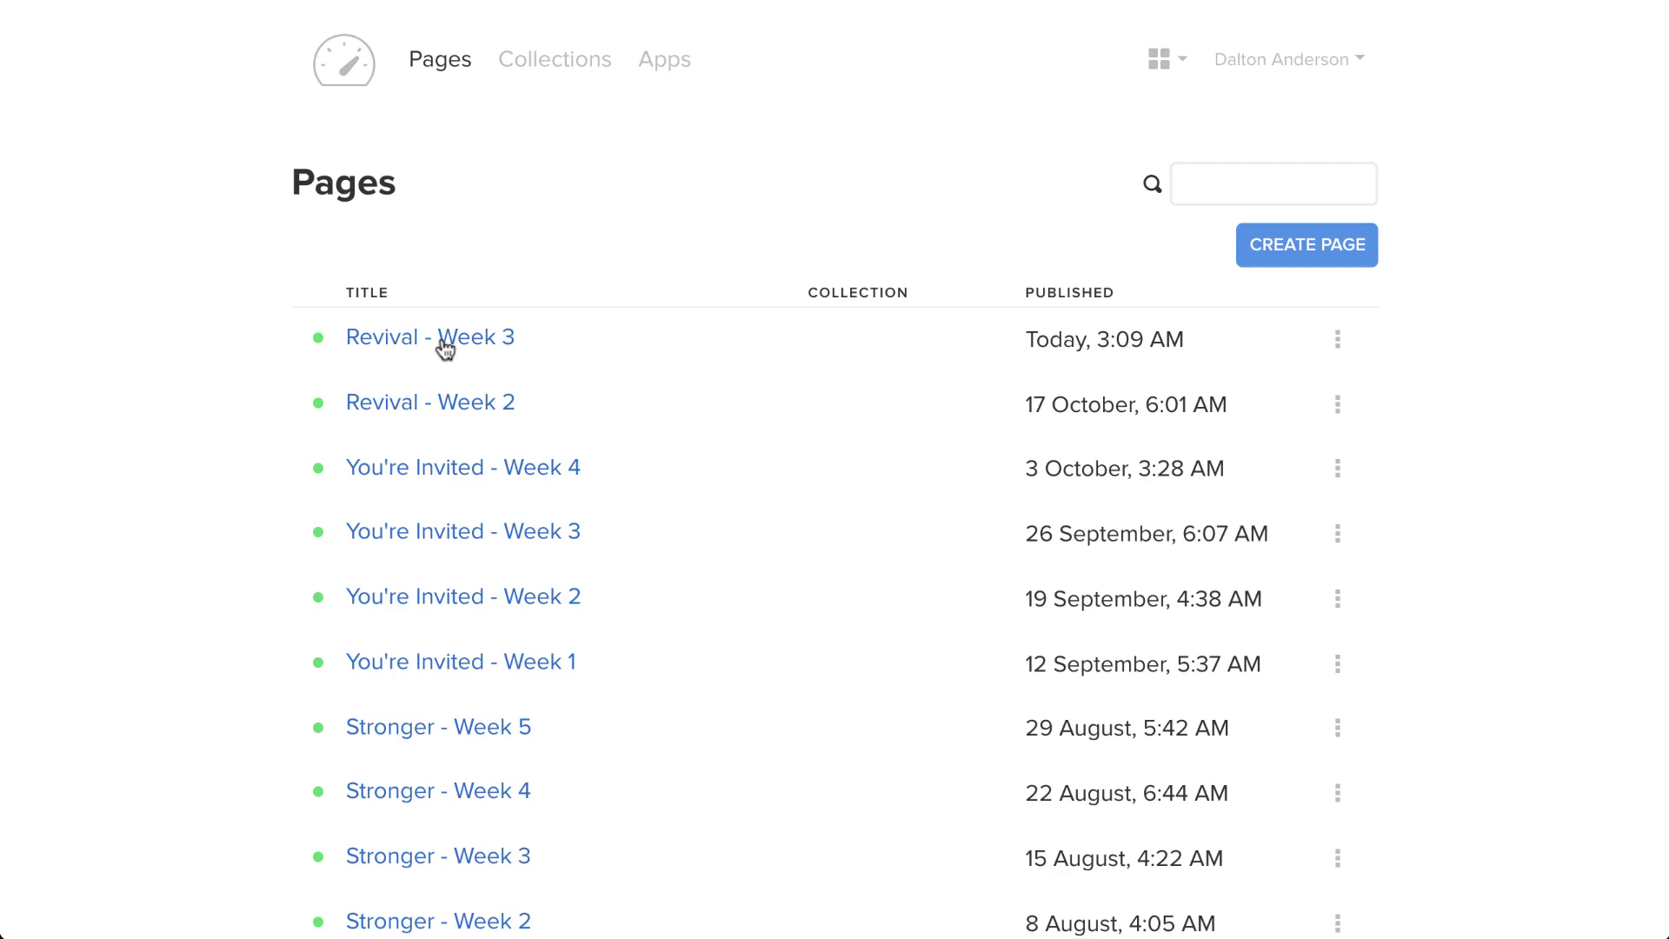
- In the apps list, find the Webinar App with an in-page search for 'webin' and open it
click(1268, 250)
click(668, 60)
scroll(847, 507, down, 20)
scroll(845, 499, down, 20)
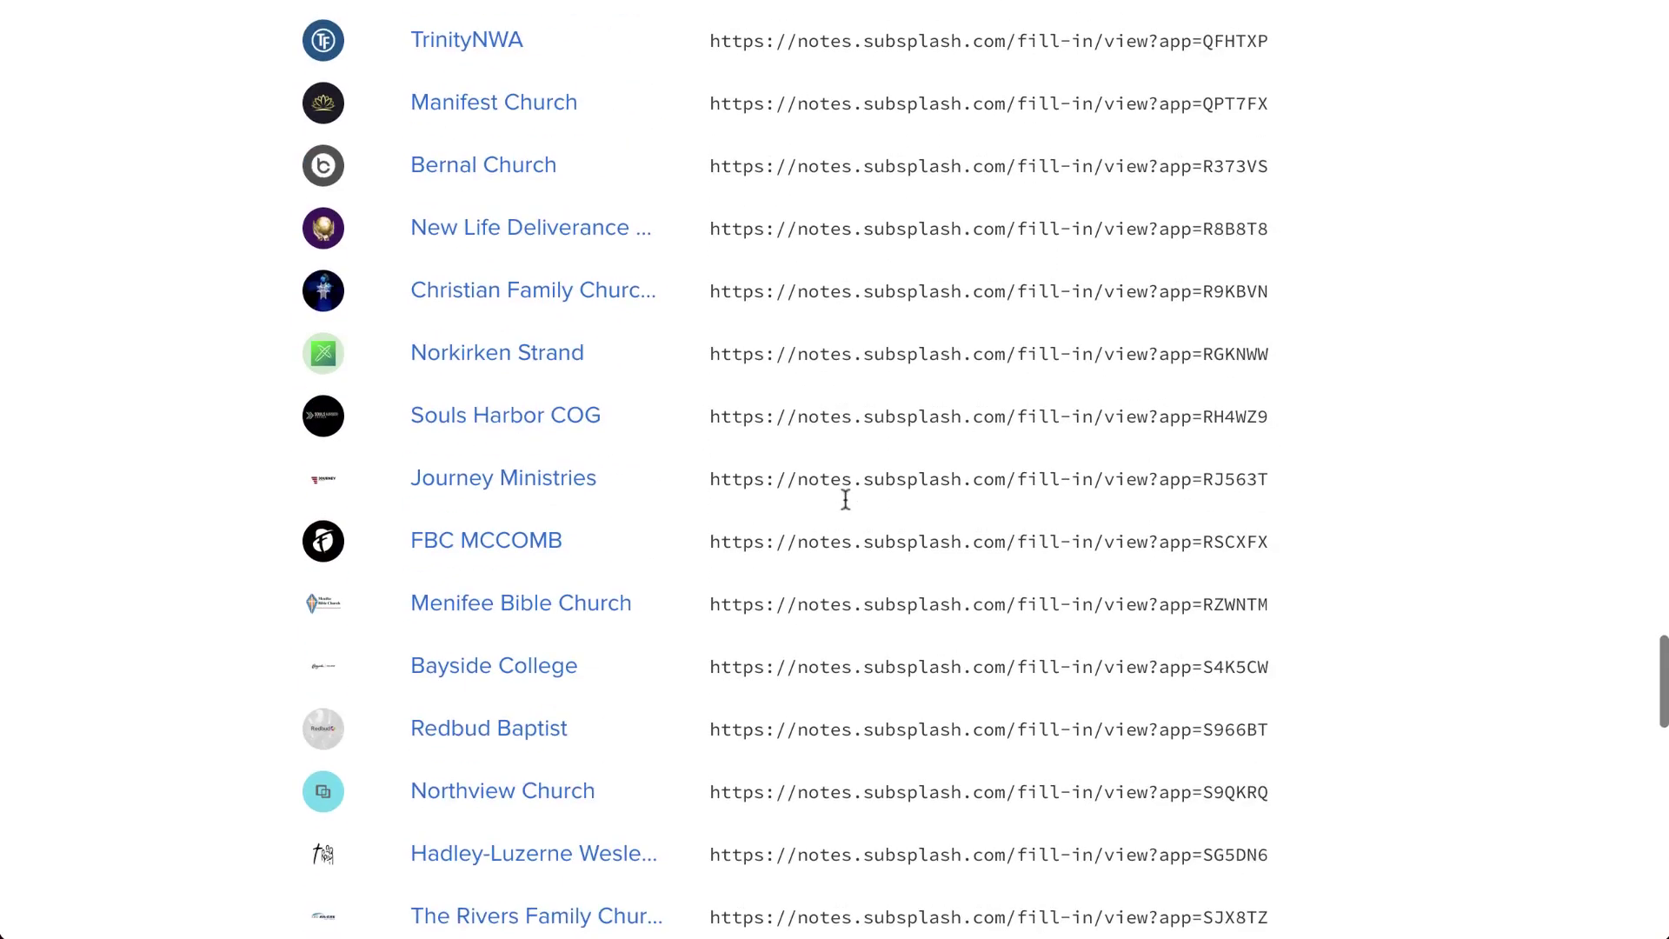
key(ctrl+f)
text(dal)
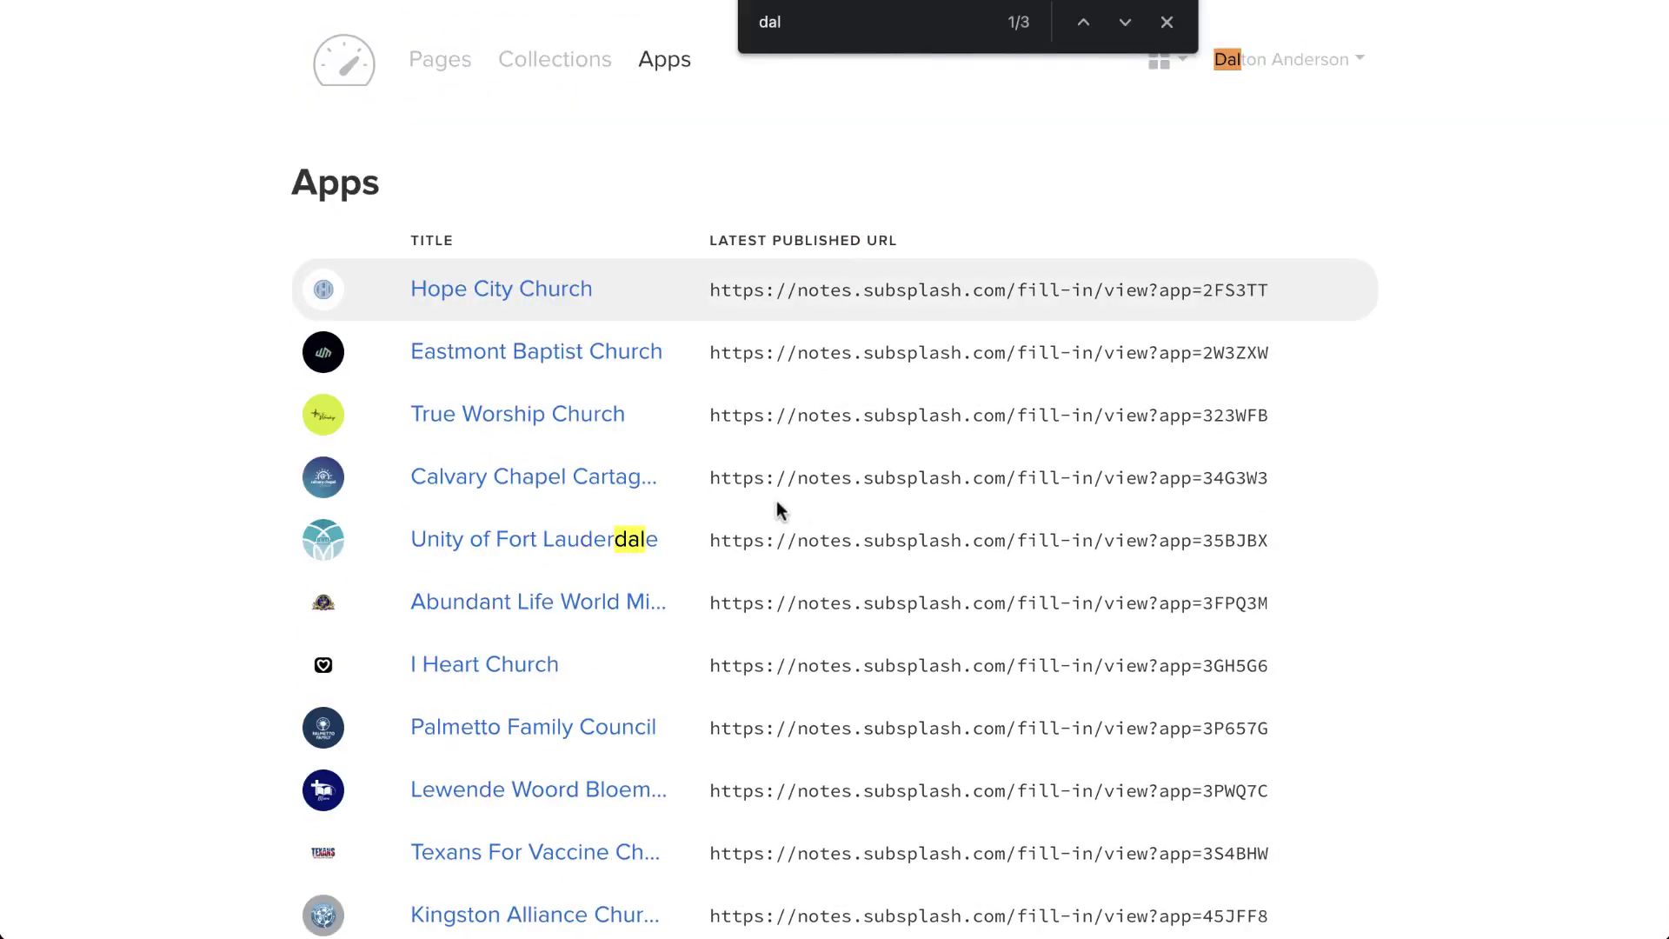
key(BackSpace)
key(BackSpace)
key(BackSpace)
text(webin)
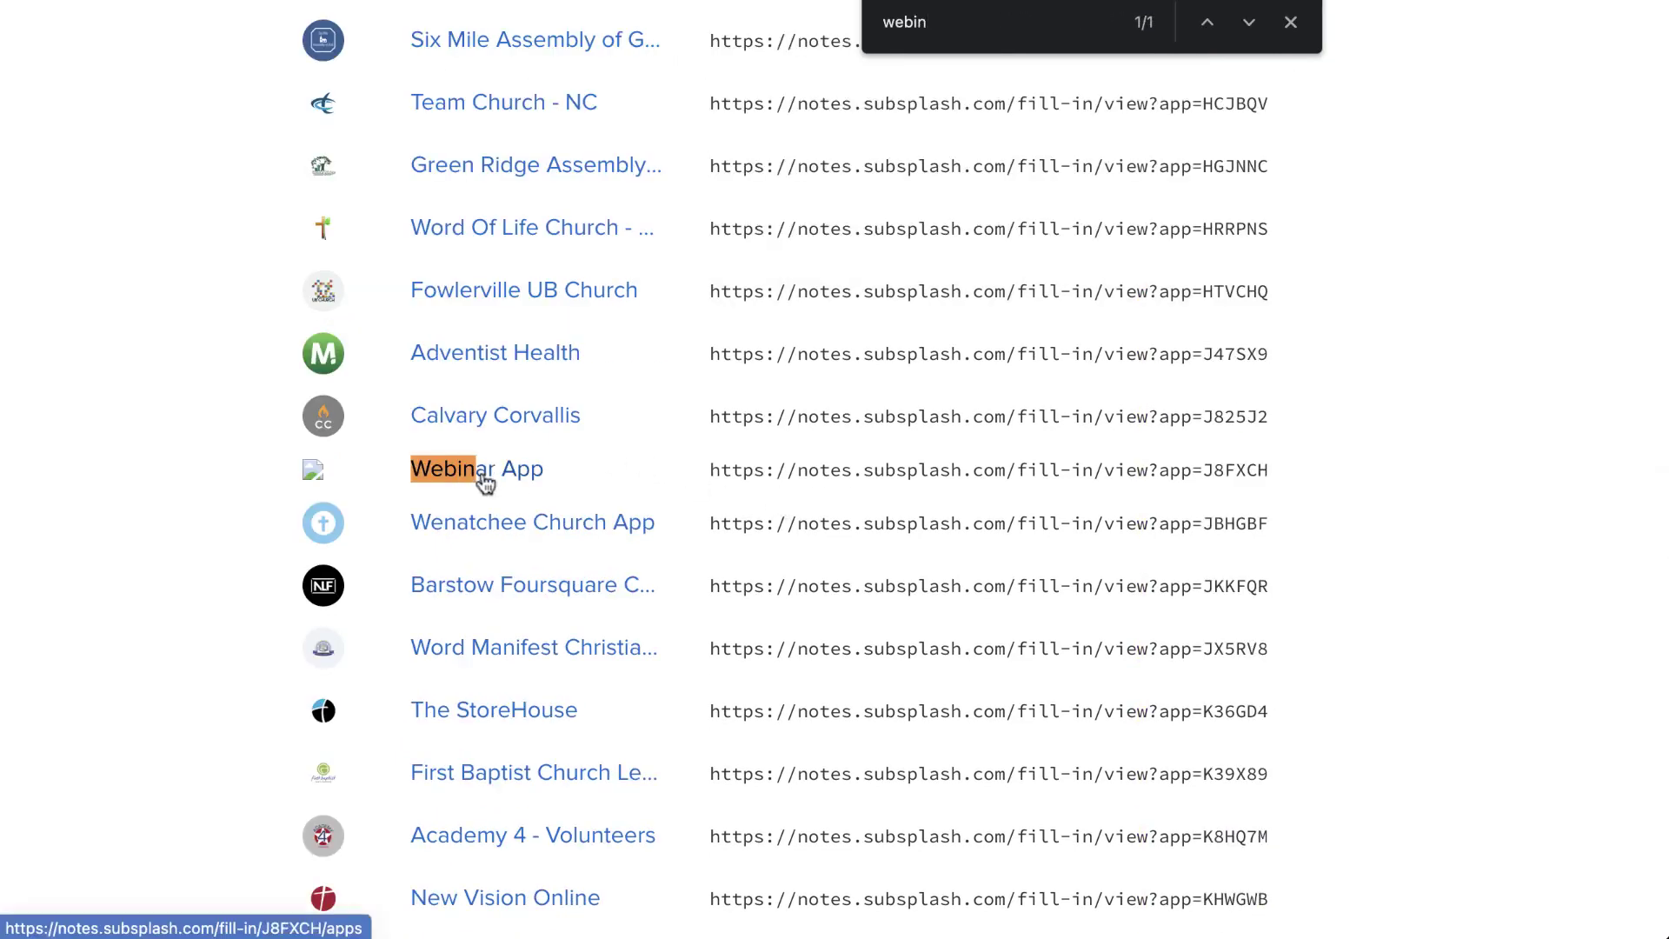
click(484, 477)
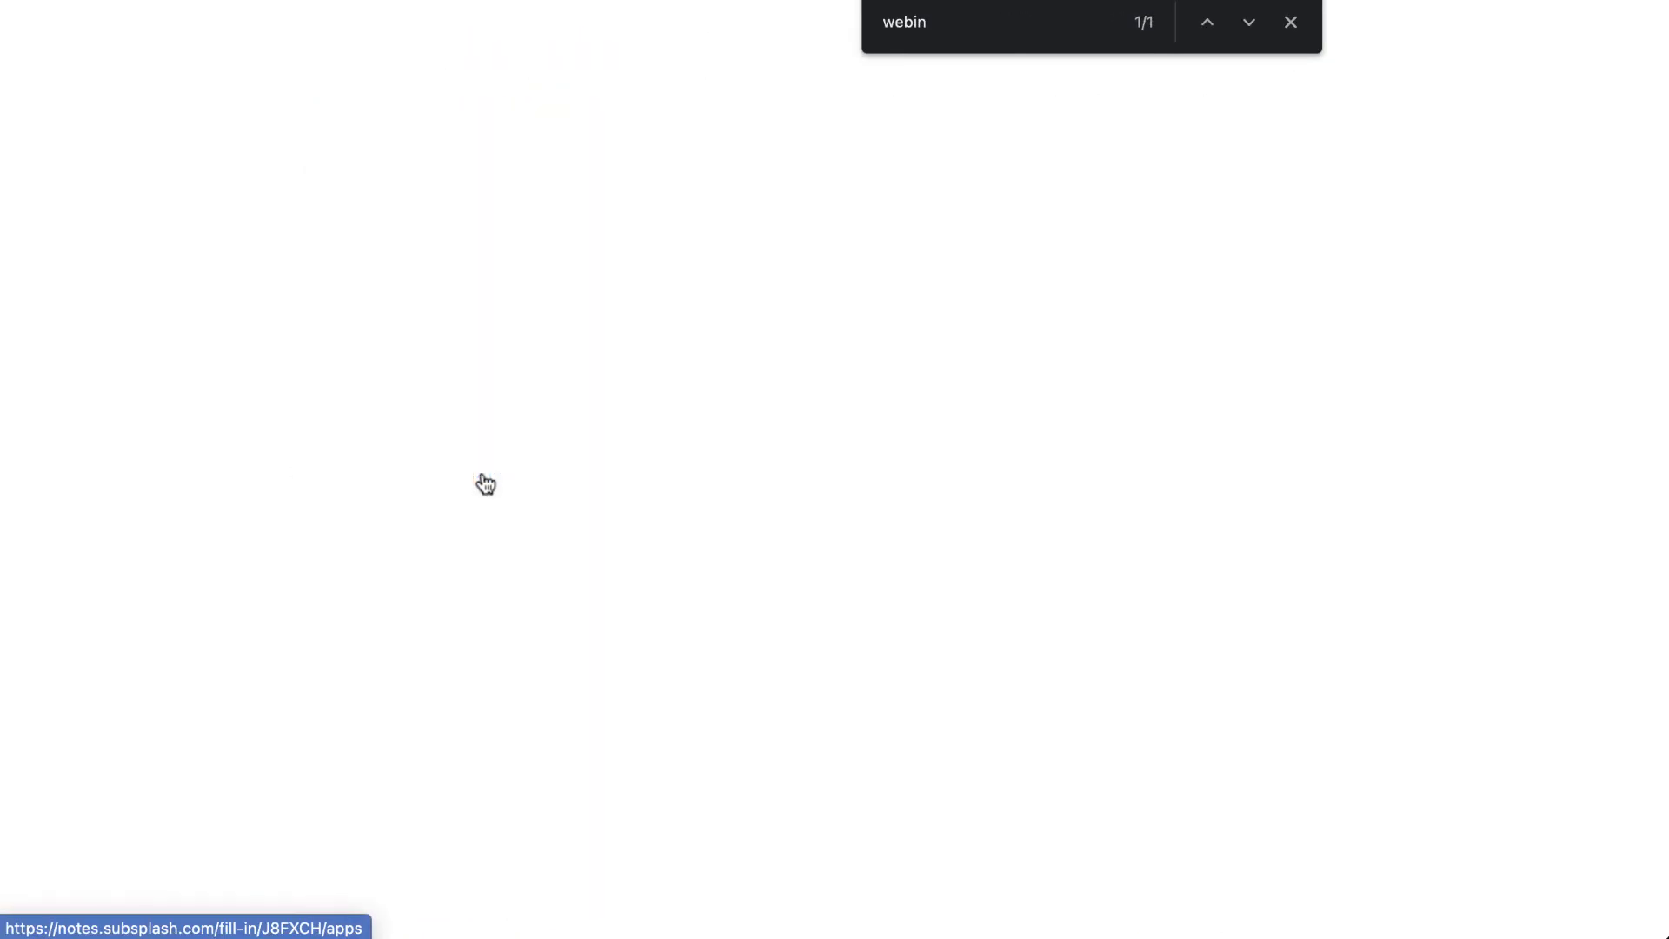
- Show the Webinar App's Pages list, which reads 'No pages'
click(1290, 21)
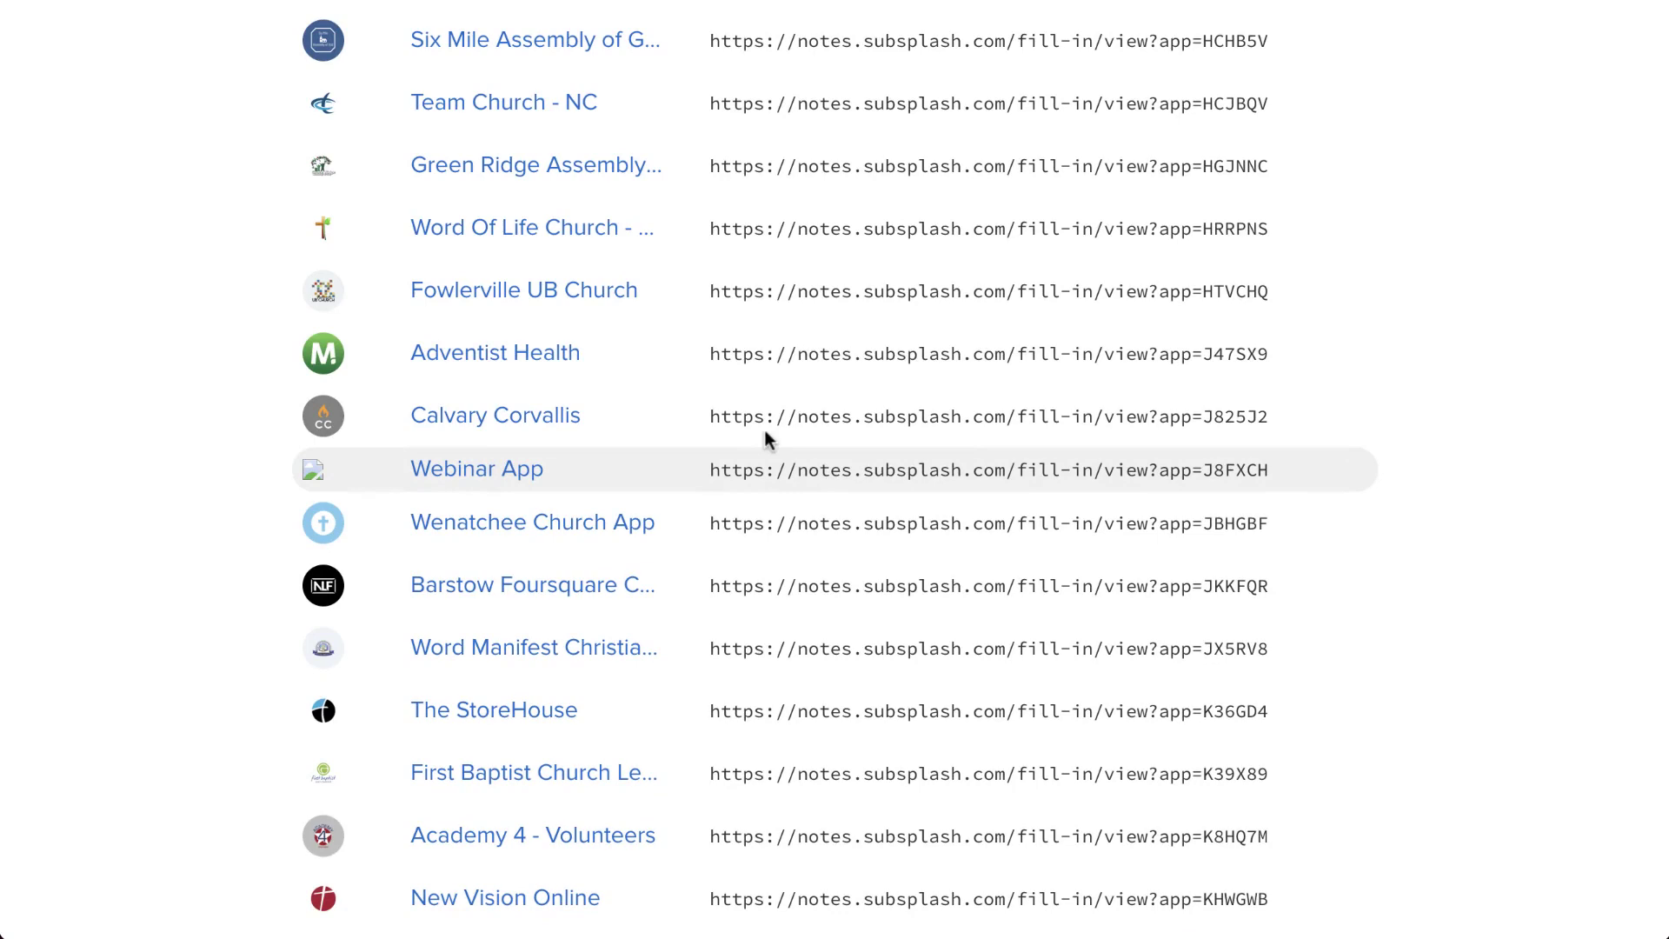
scroll(766, 439, down, 10)
scroll(765, 440, up, 10)
click(437, 73)
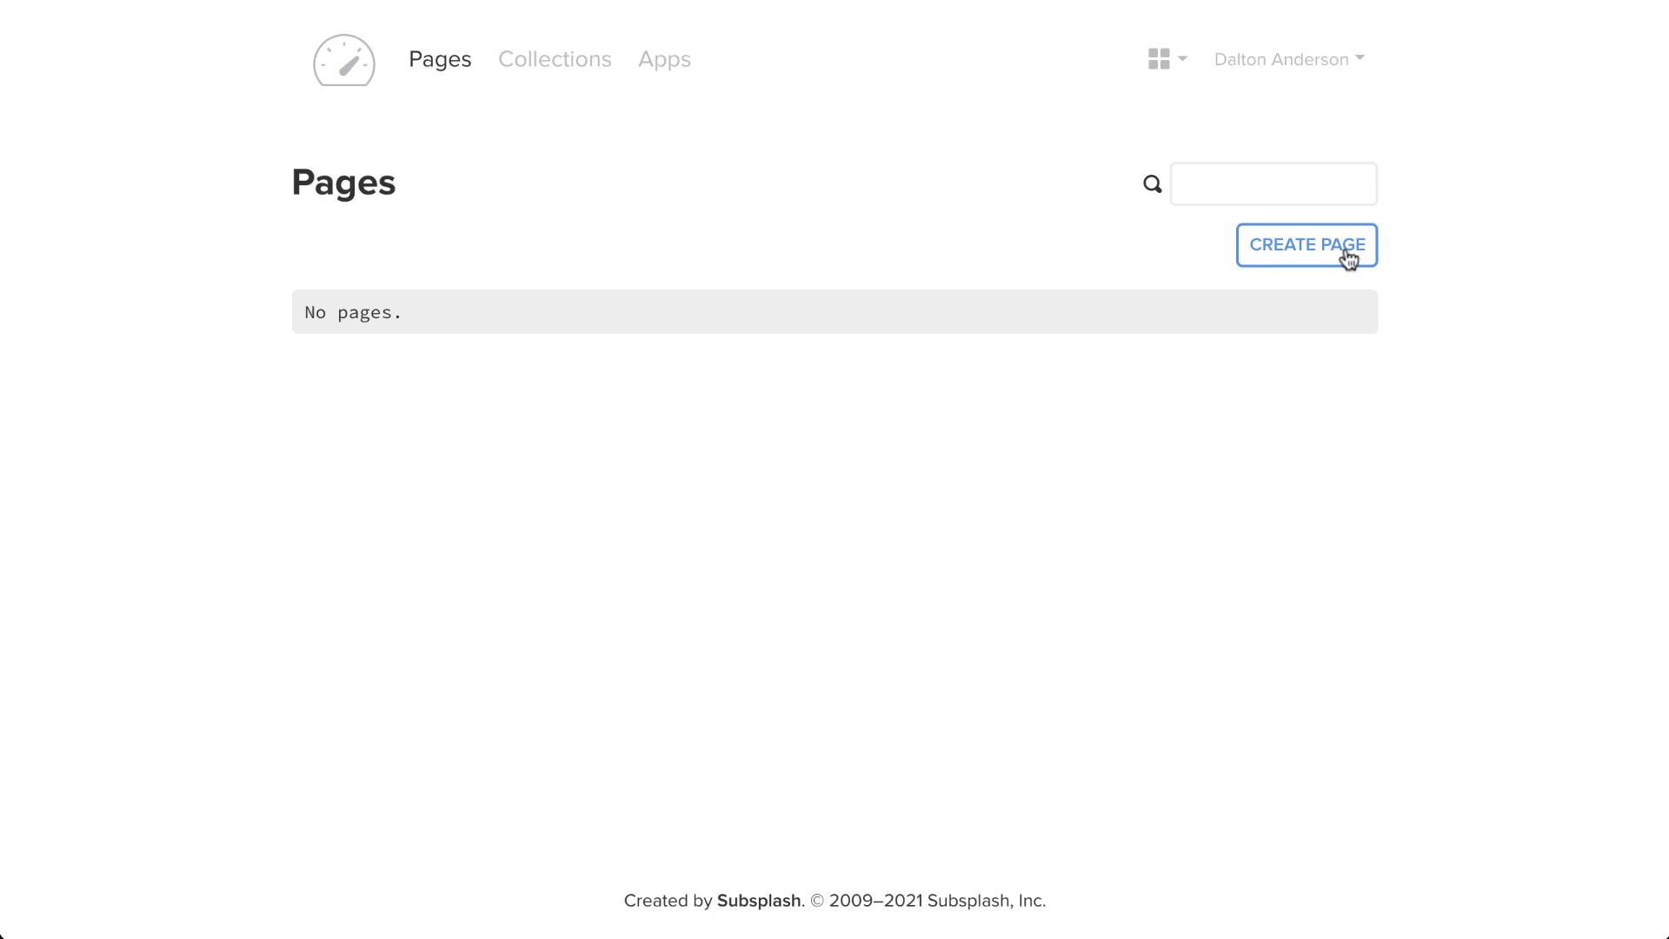
- Create a page titled 'Sermon Notes' with the heading 'Jesus is Lord'
click(1348, 253)
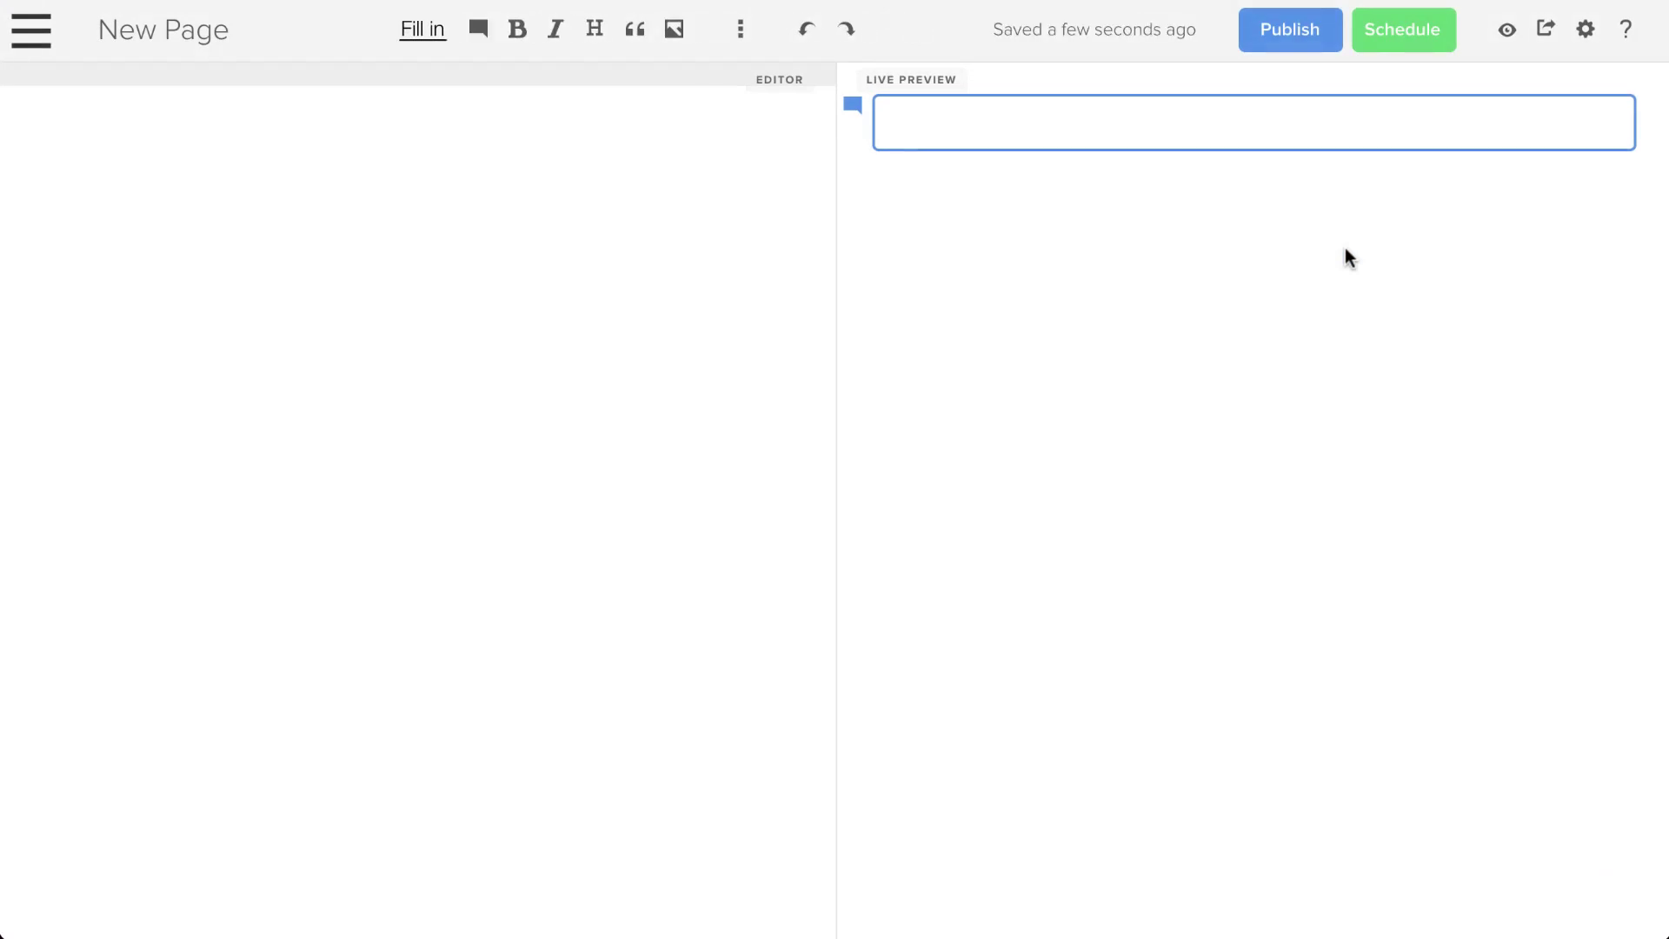
click(228, 39)
text(Se)
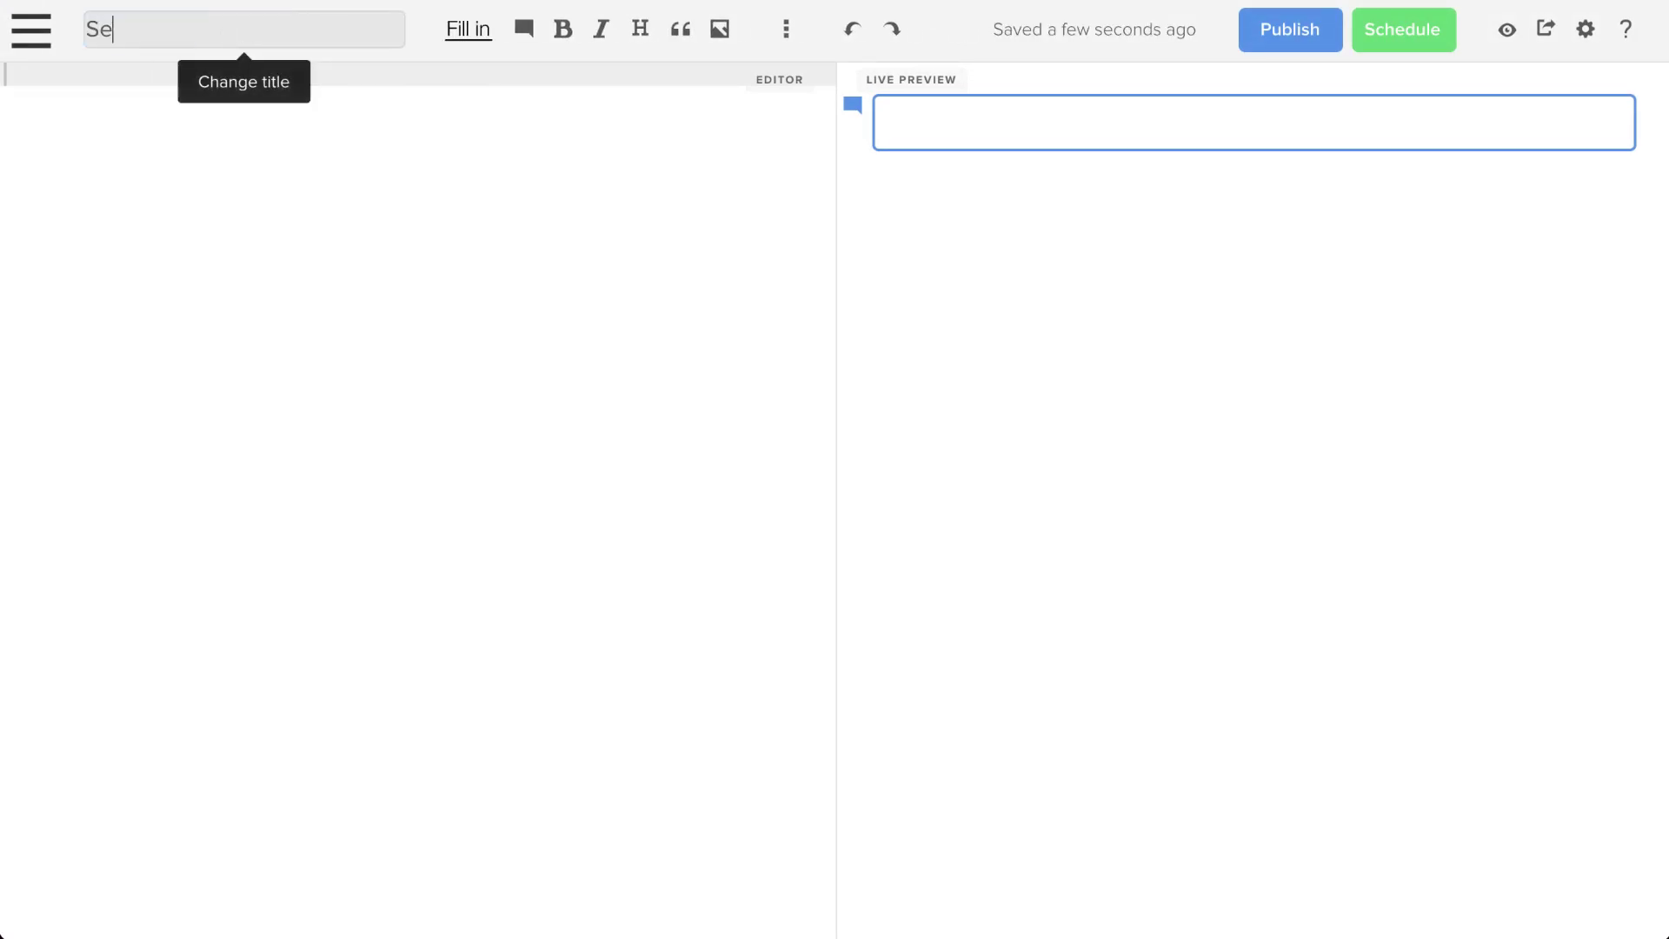
text(rmon Notes)
click(53, 82)
text(Jesus is Lord)
drag(177, 72, 3, 74)
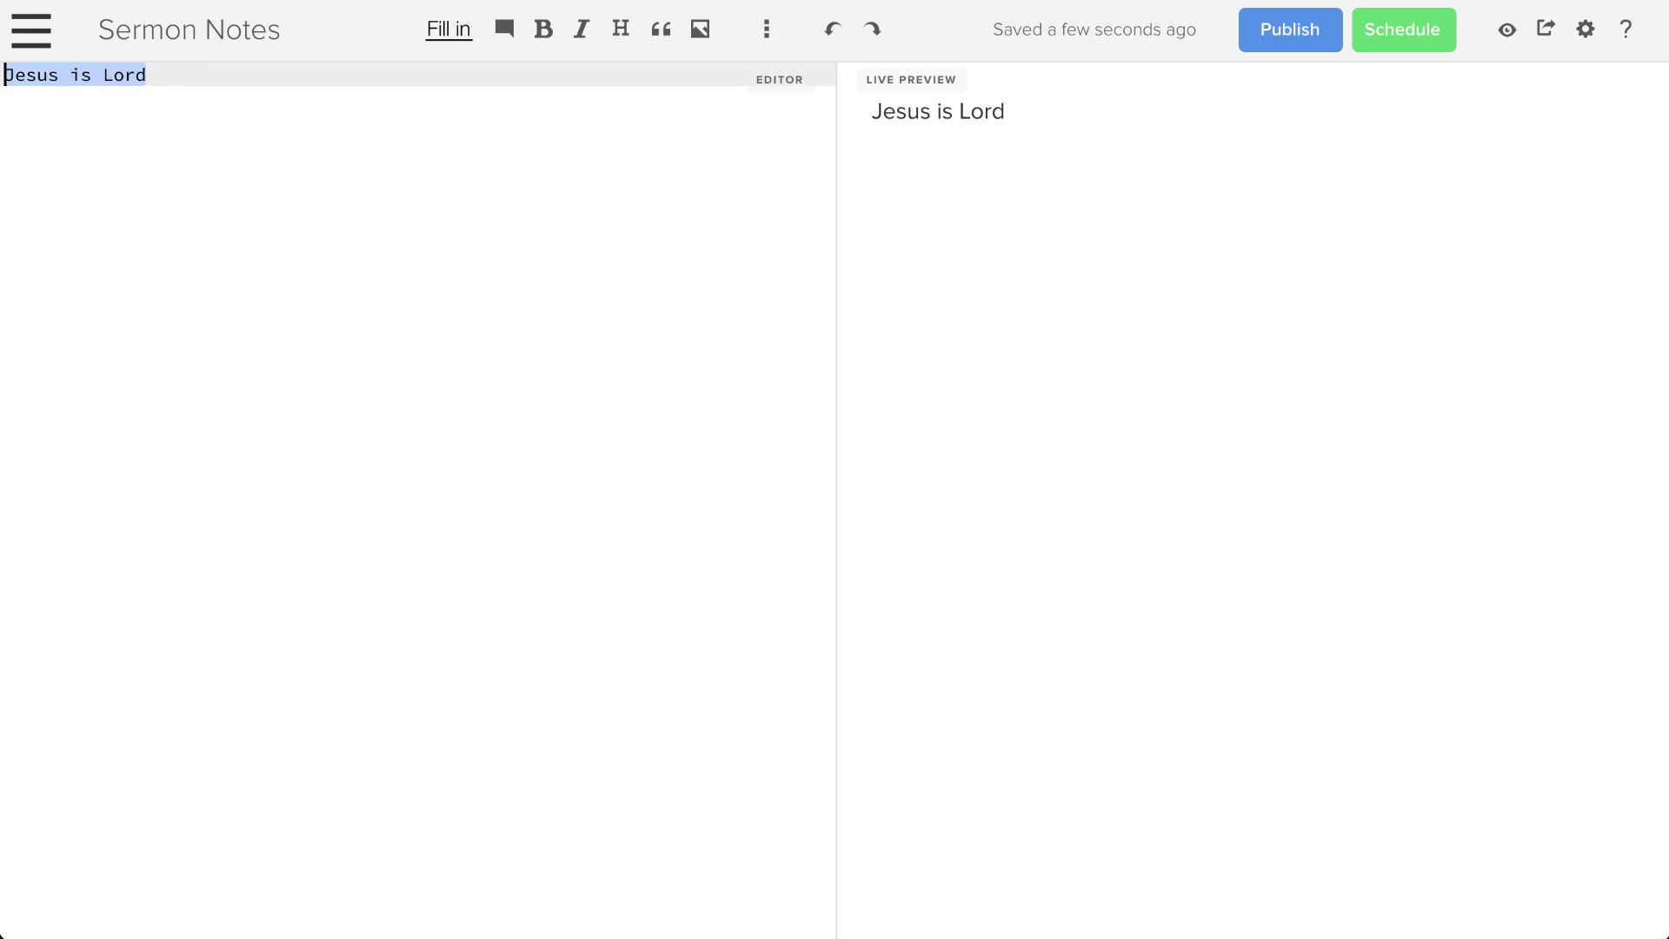
click(630, 35)
- Add the line 'John Chapter 1' with the 1 as a fill-in blank
key(Return)
key(Return)
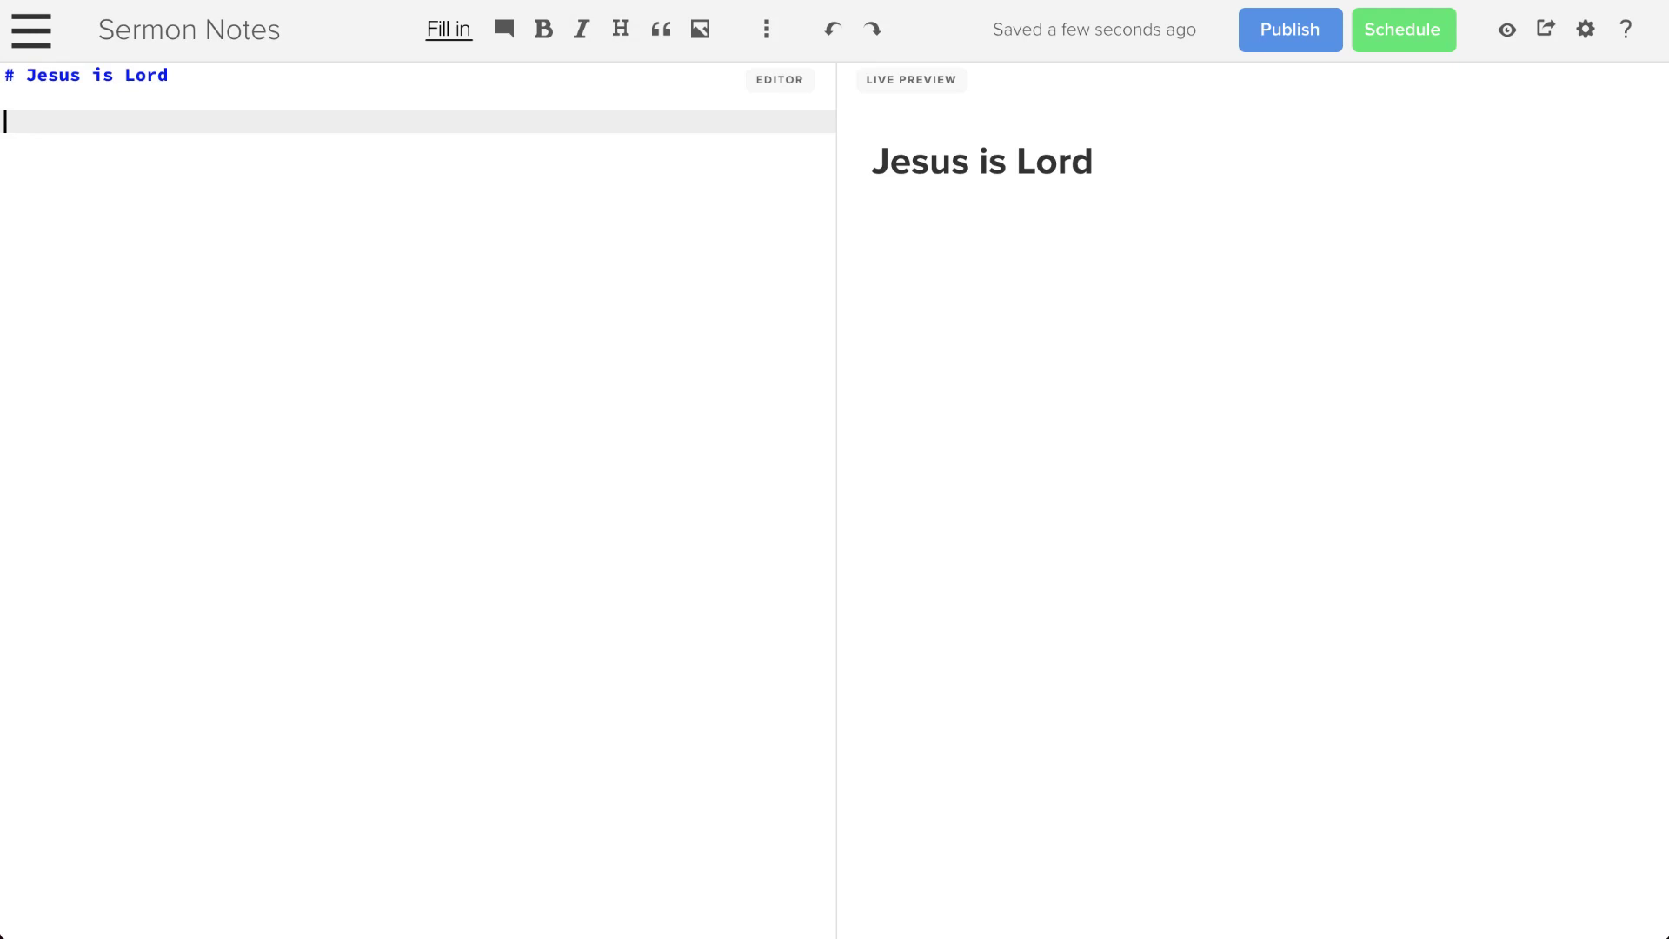
text(John Chapter ONe)
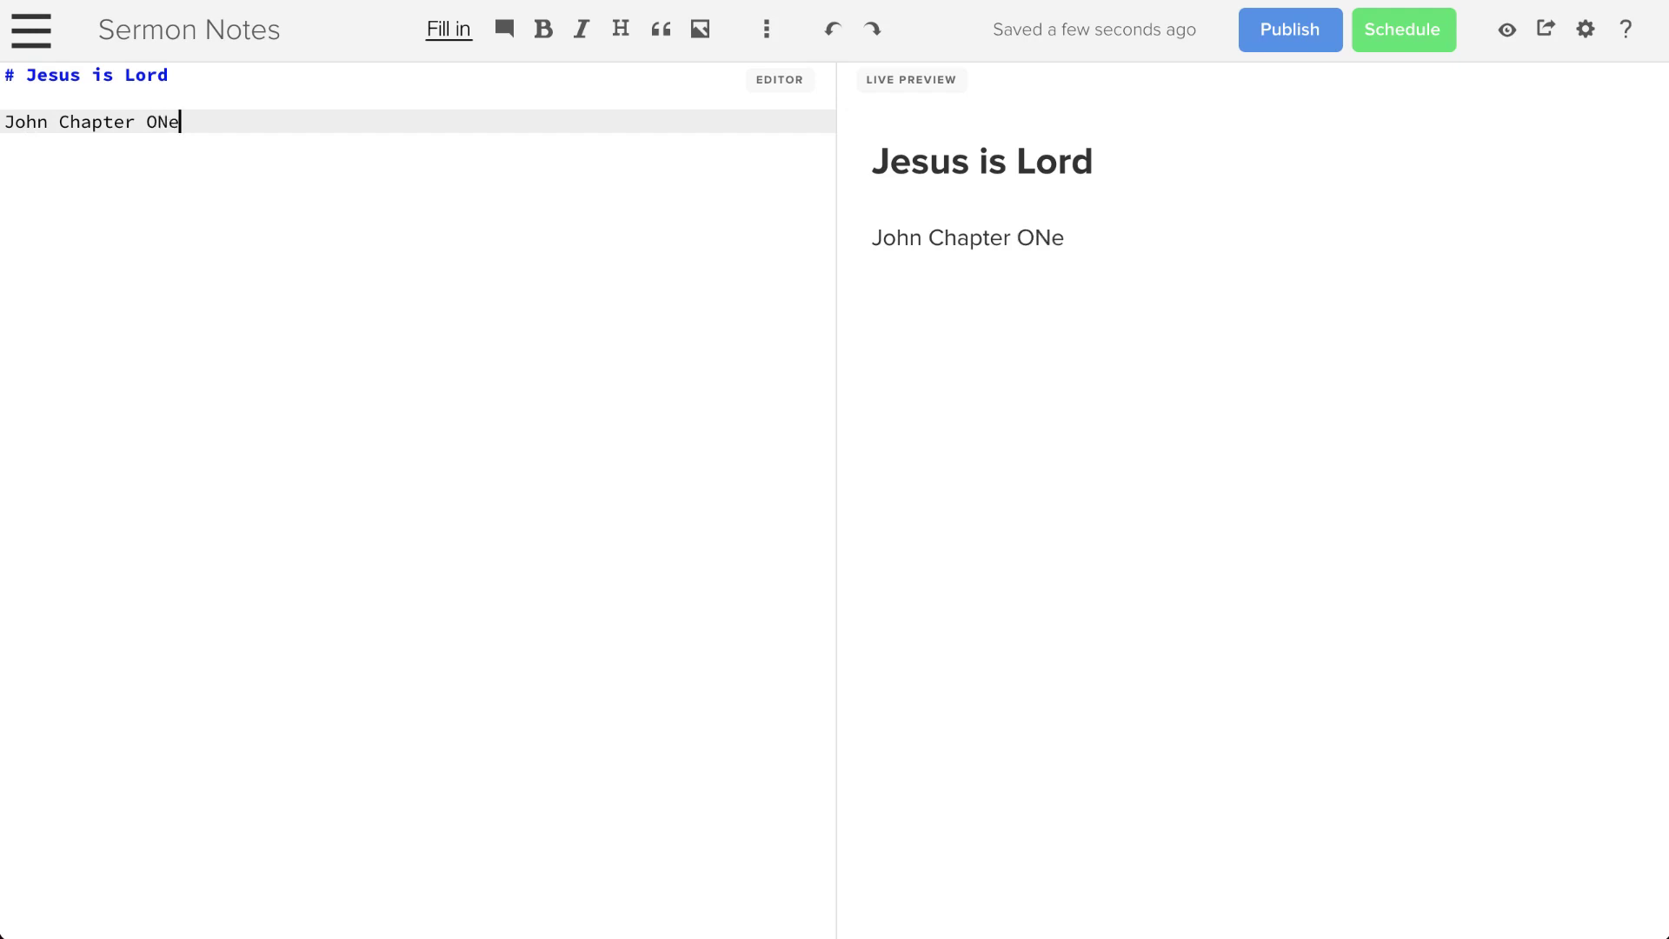
key(BackSpace)
key(BackSpace)
key(BackSpace)
text(1)
click(466, 33)
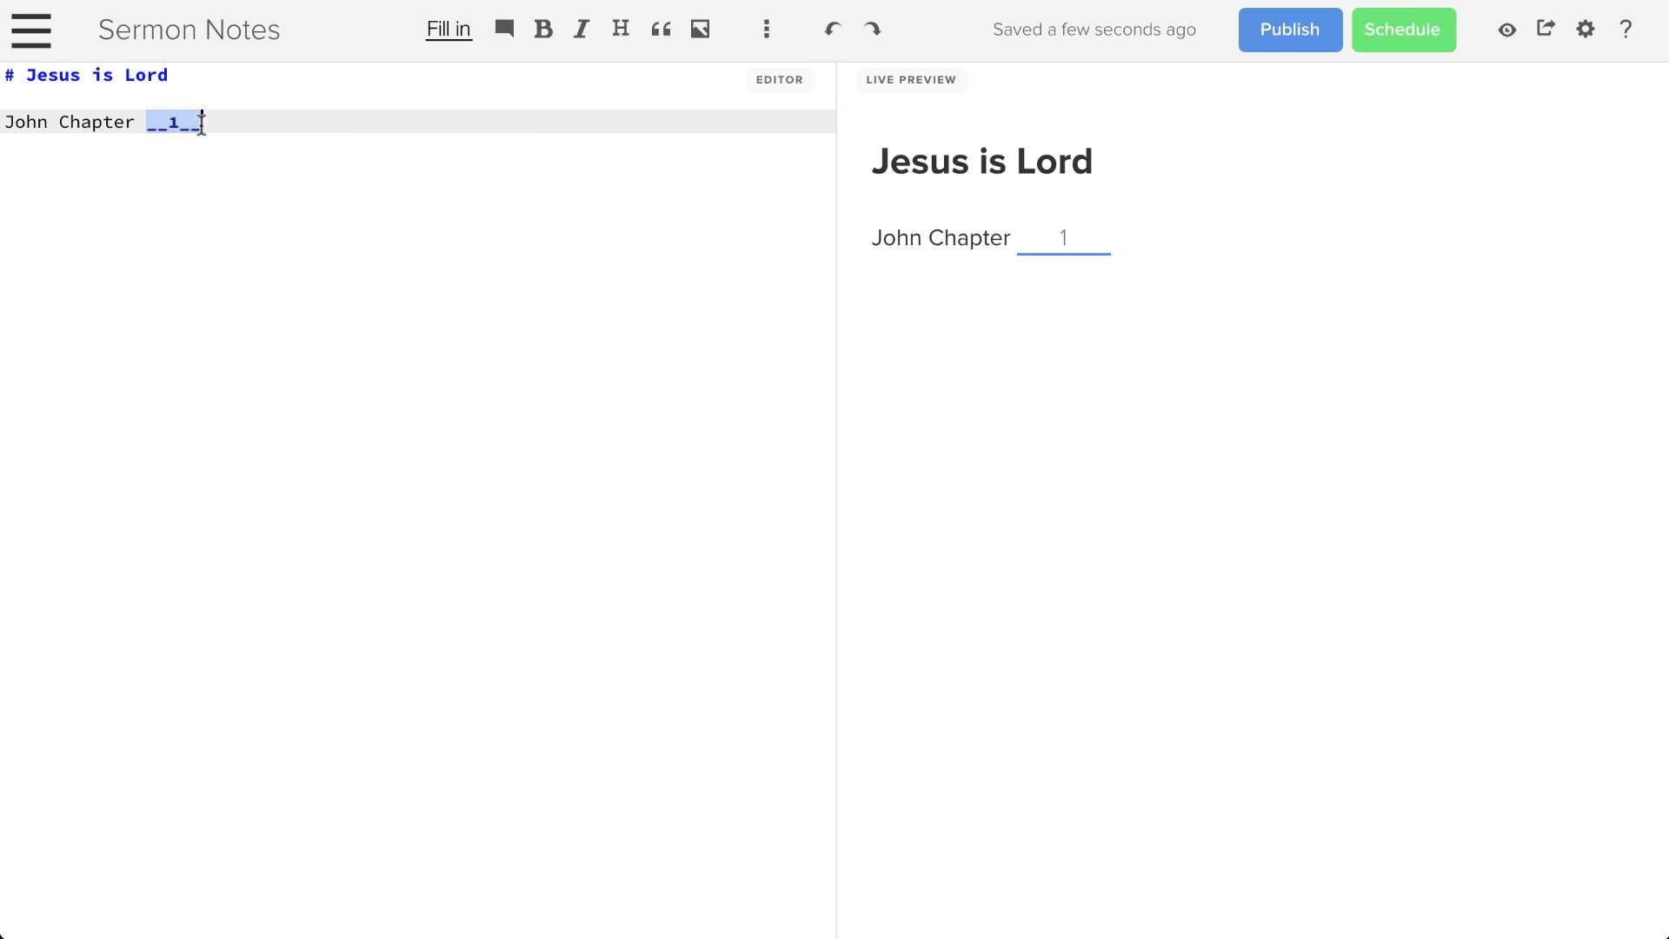
click(235, 122)
- Insert a free-form note area below the blank and publish the page
key(Return)
key(Return)
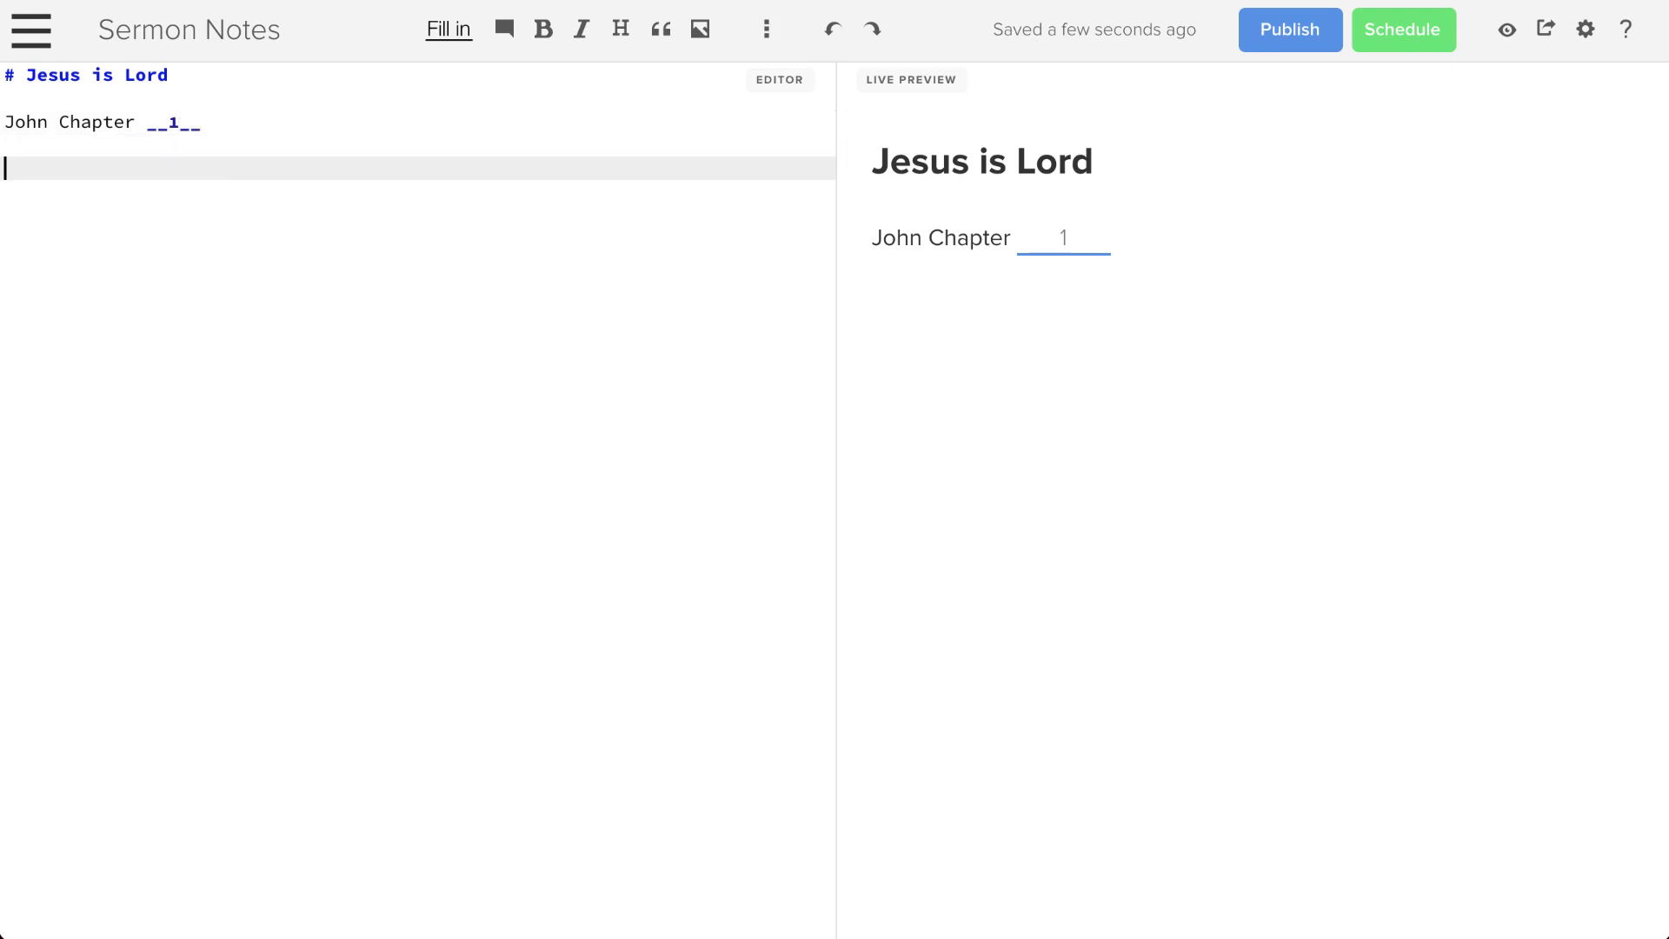
click(505, 31)
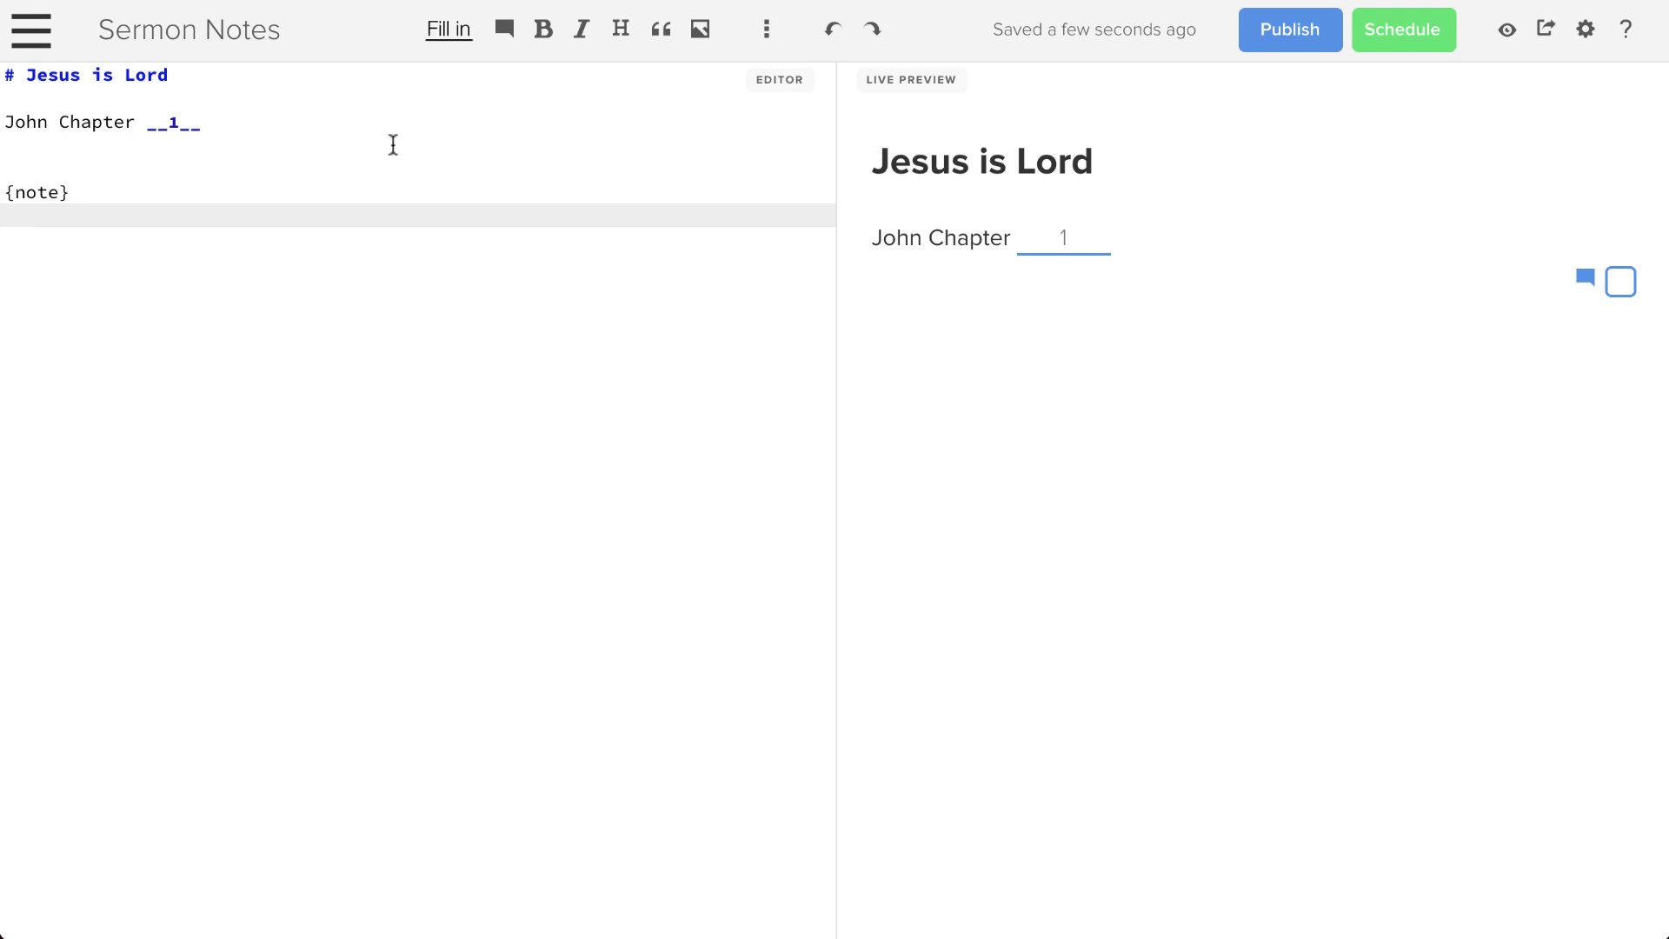
click(1306, 42)
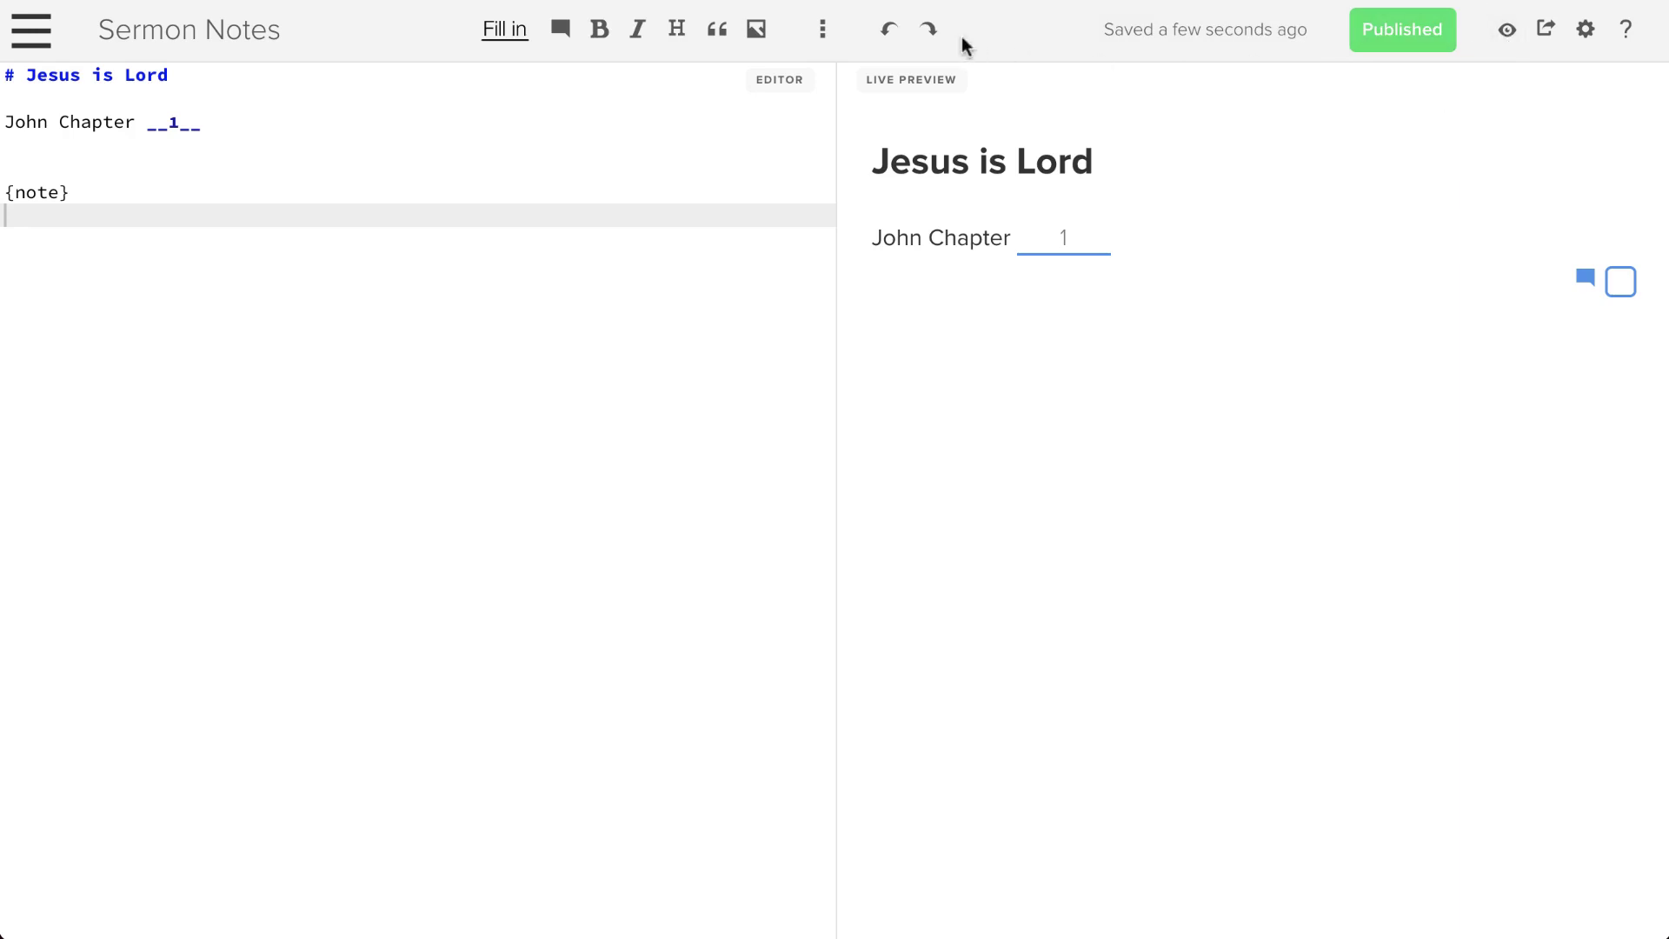
- Search the Apps list for 'web' and select the Webinar App's published notes URL
click(32, 30)
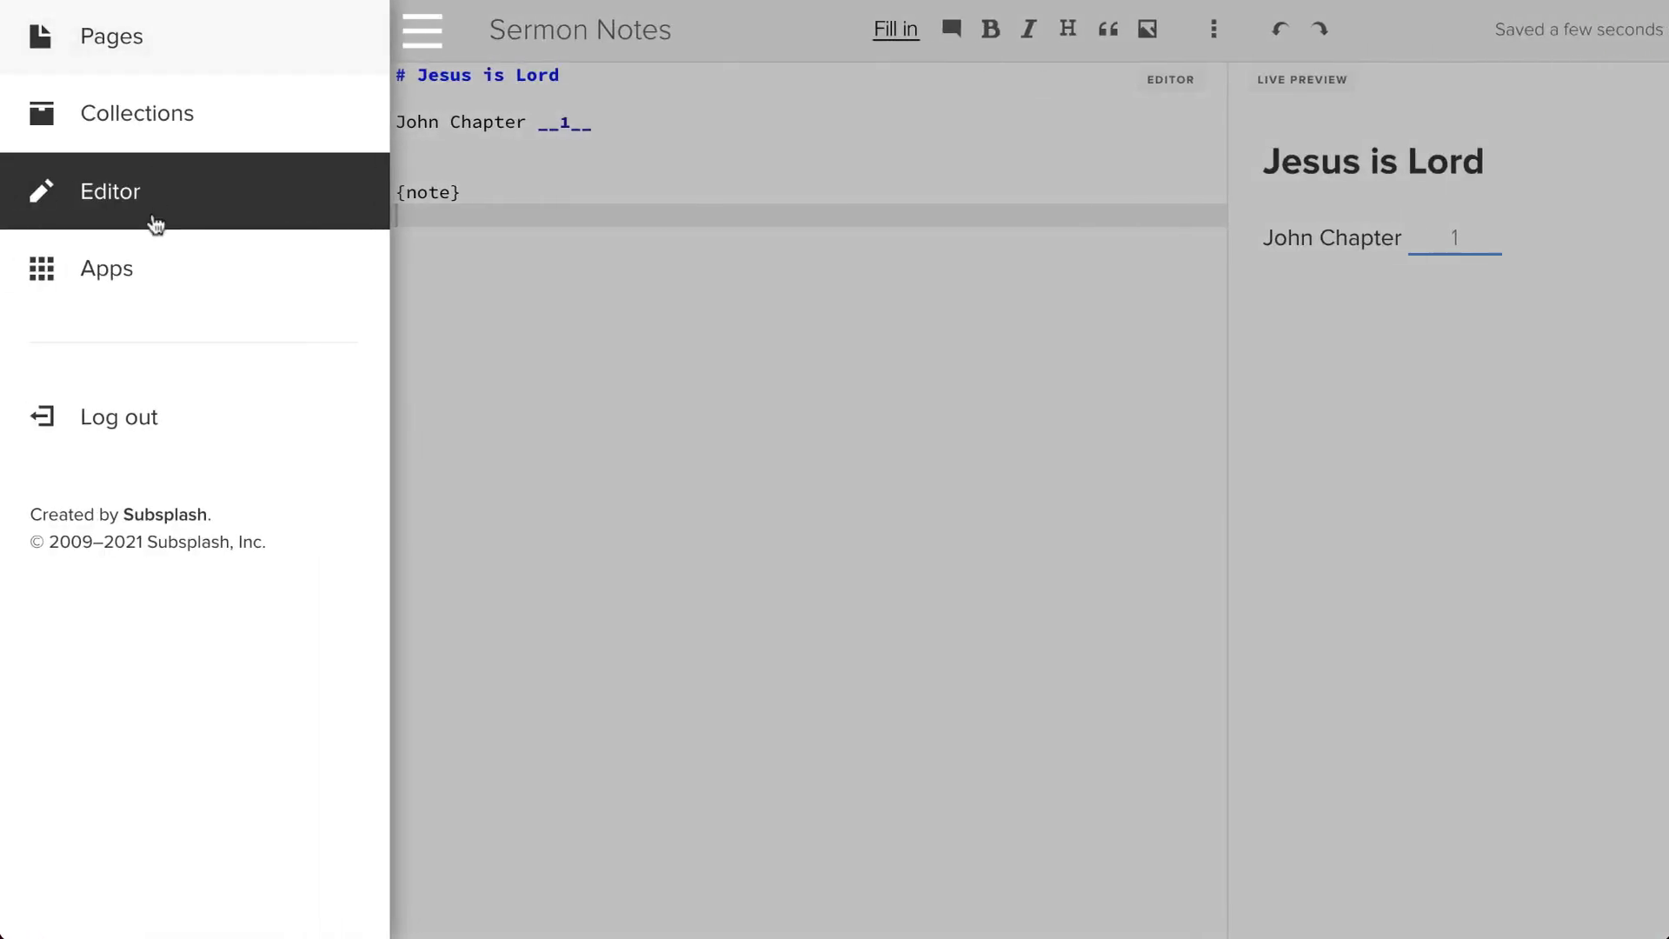
click(138, 258)
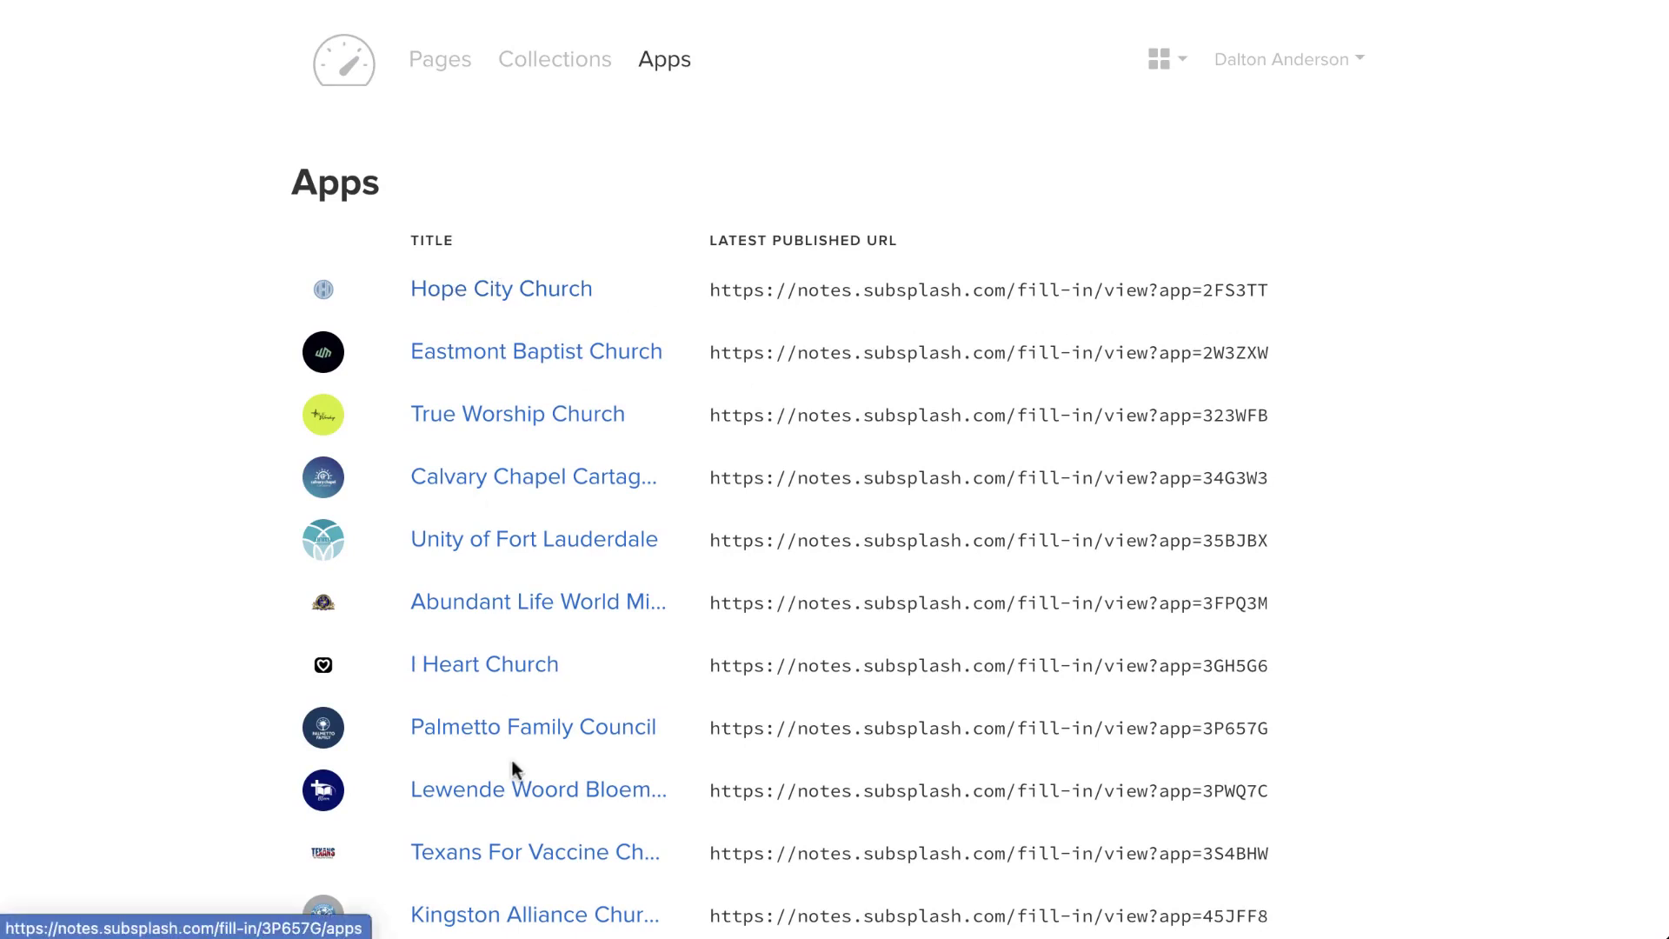
key(ctrl+f)
text(we)
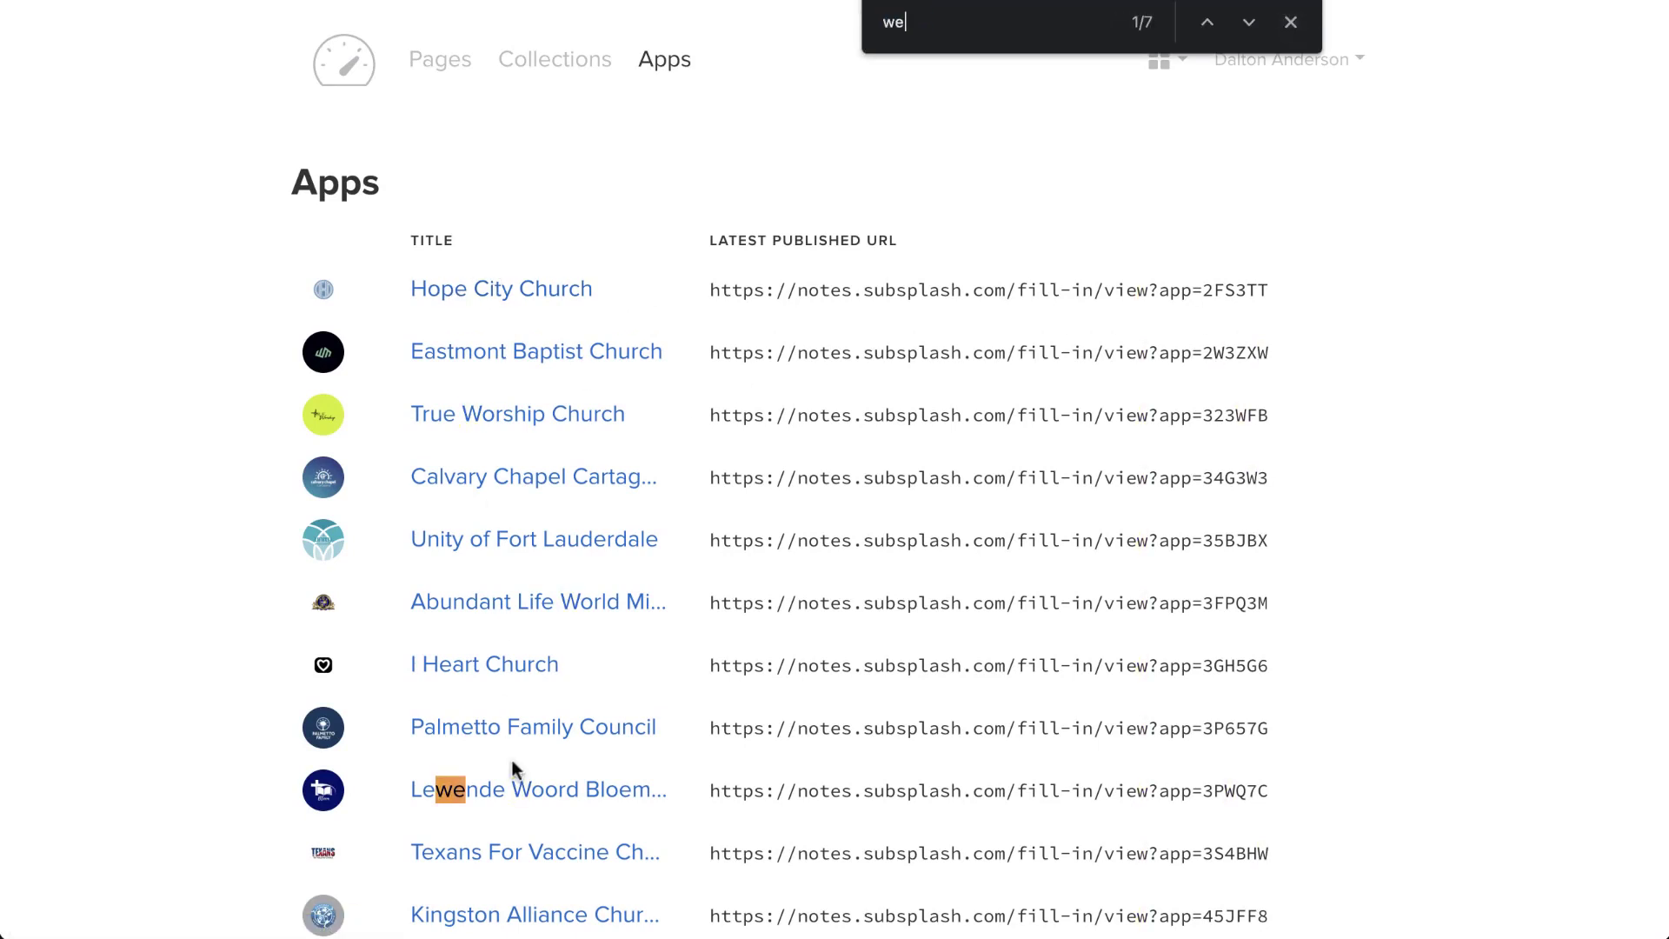
text(b)
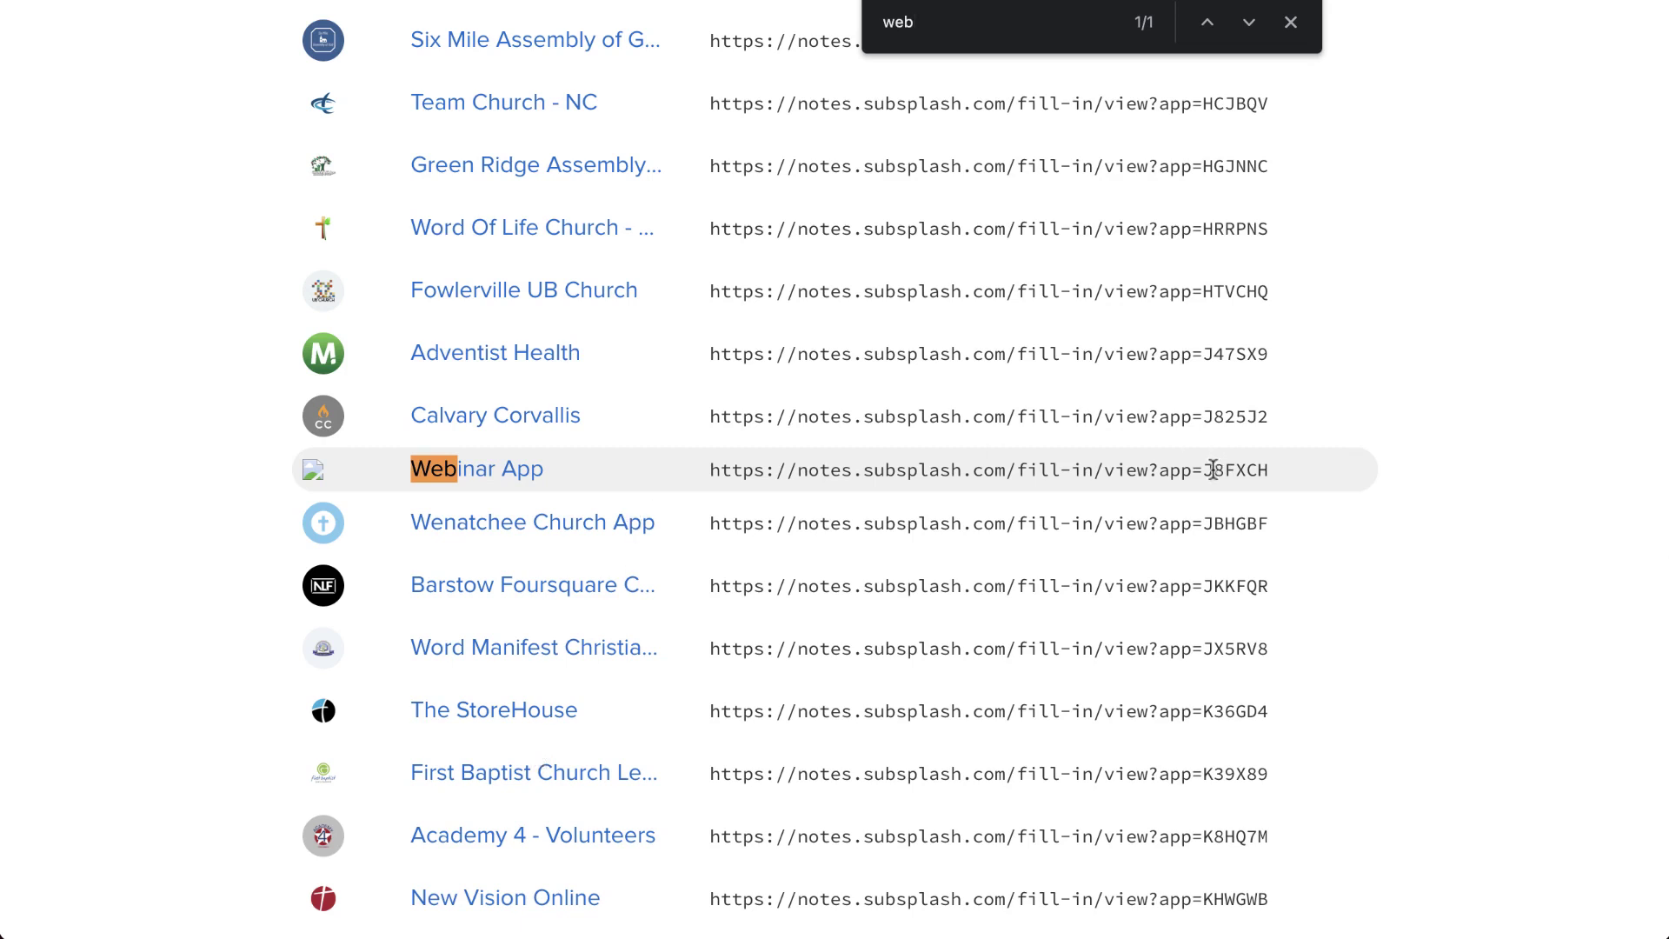
drag(1293, 485, 1026, 484)
click(728, 483)
triple_click(728, 483)
key(ctrl+c)
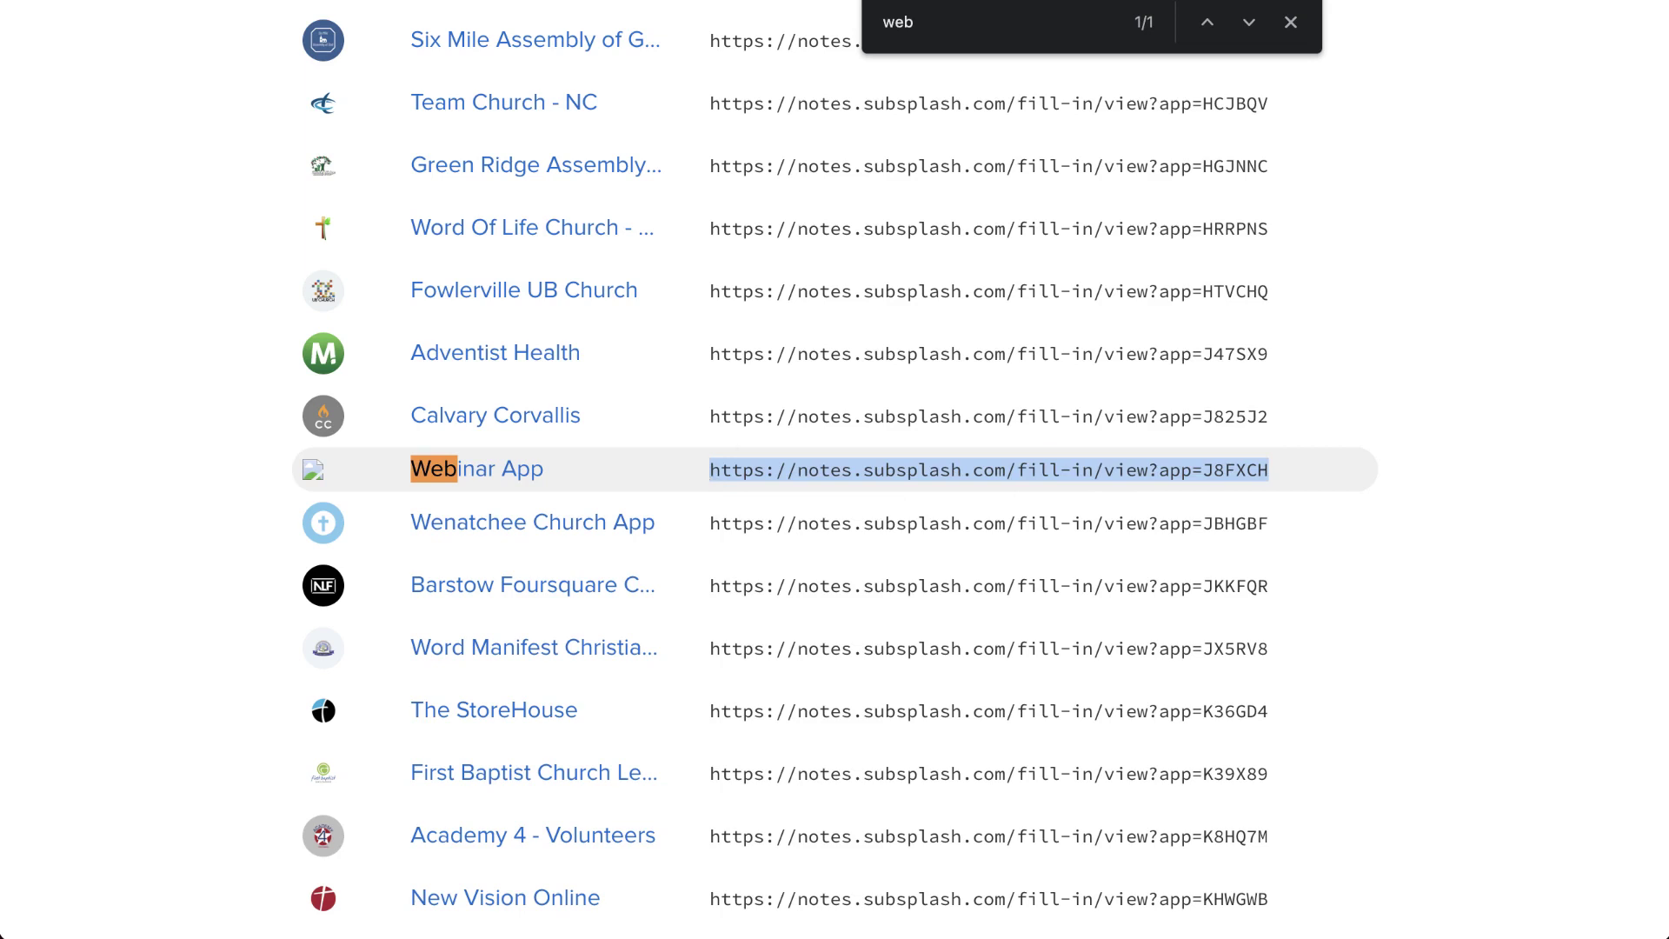
click(728, 482)
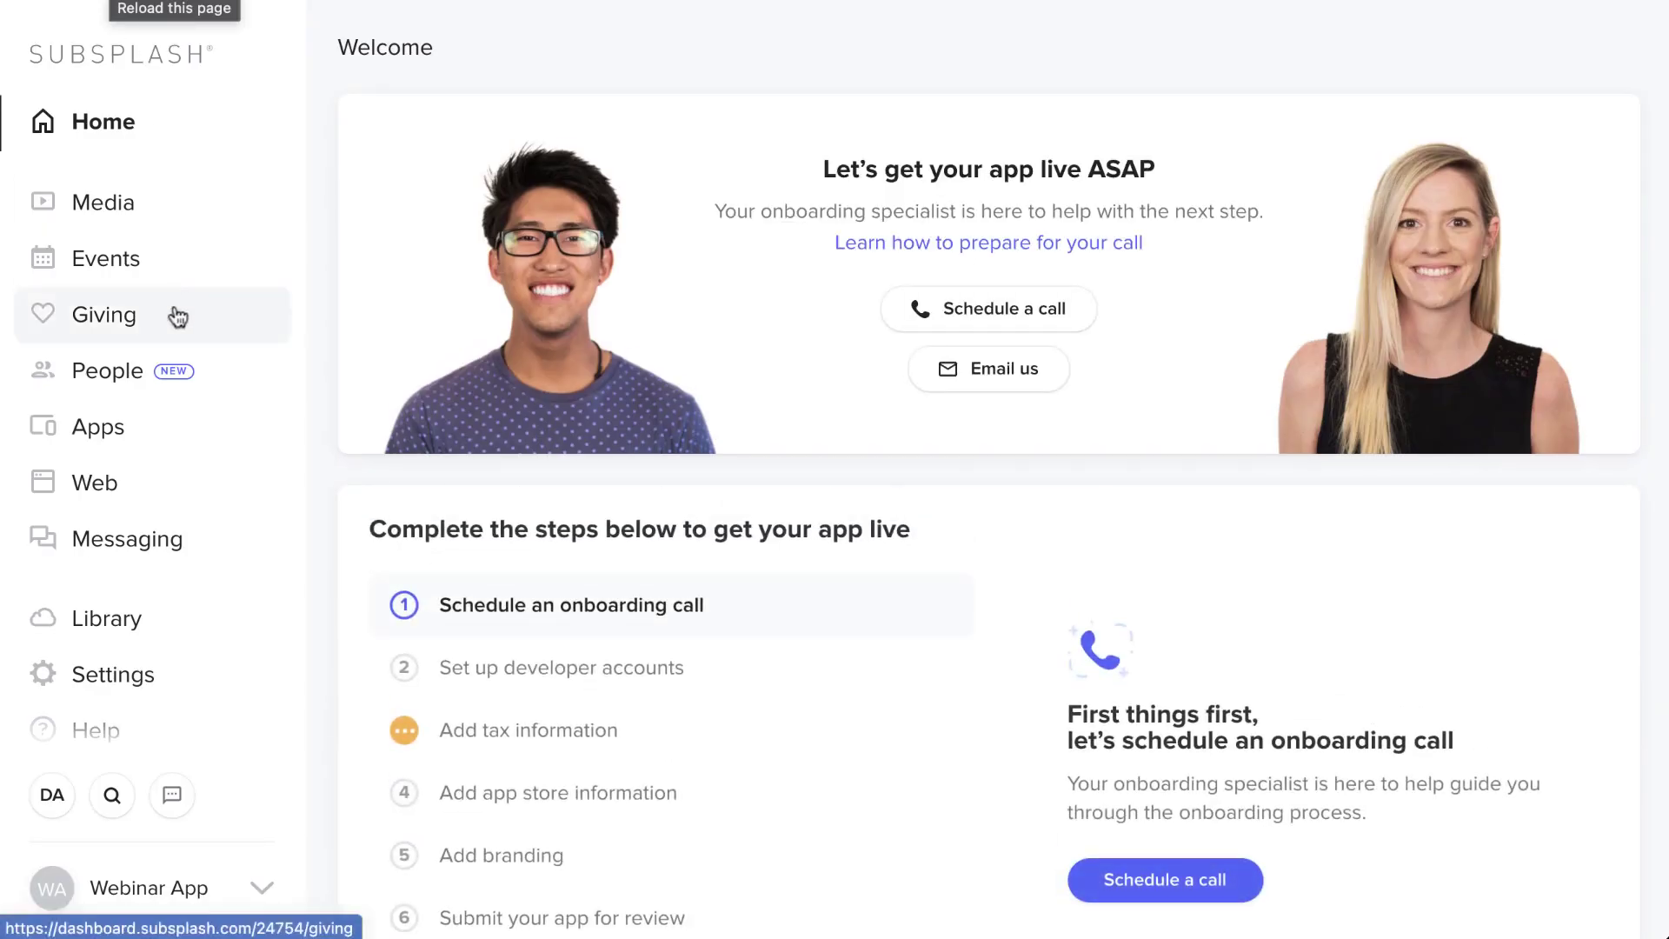
- Create and save a Library link titled 'Notes' of type App link with the pasted notes URL
click(111, 612)
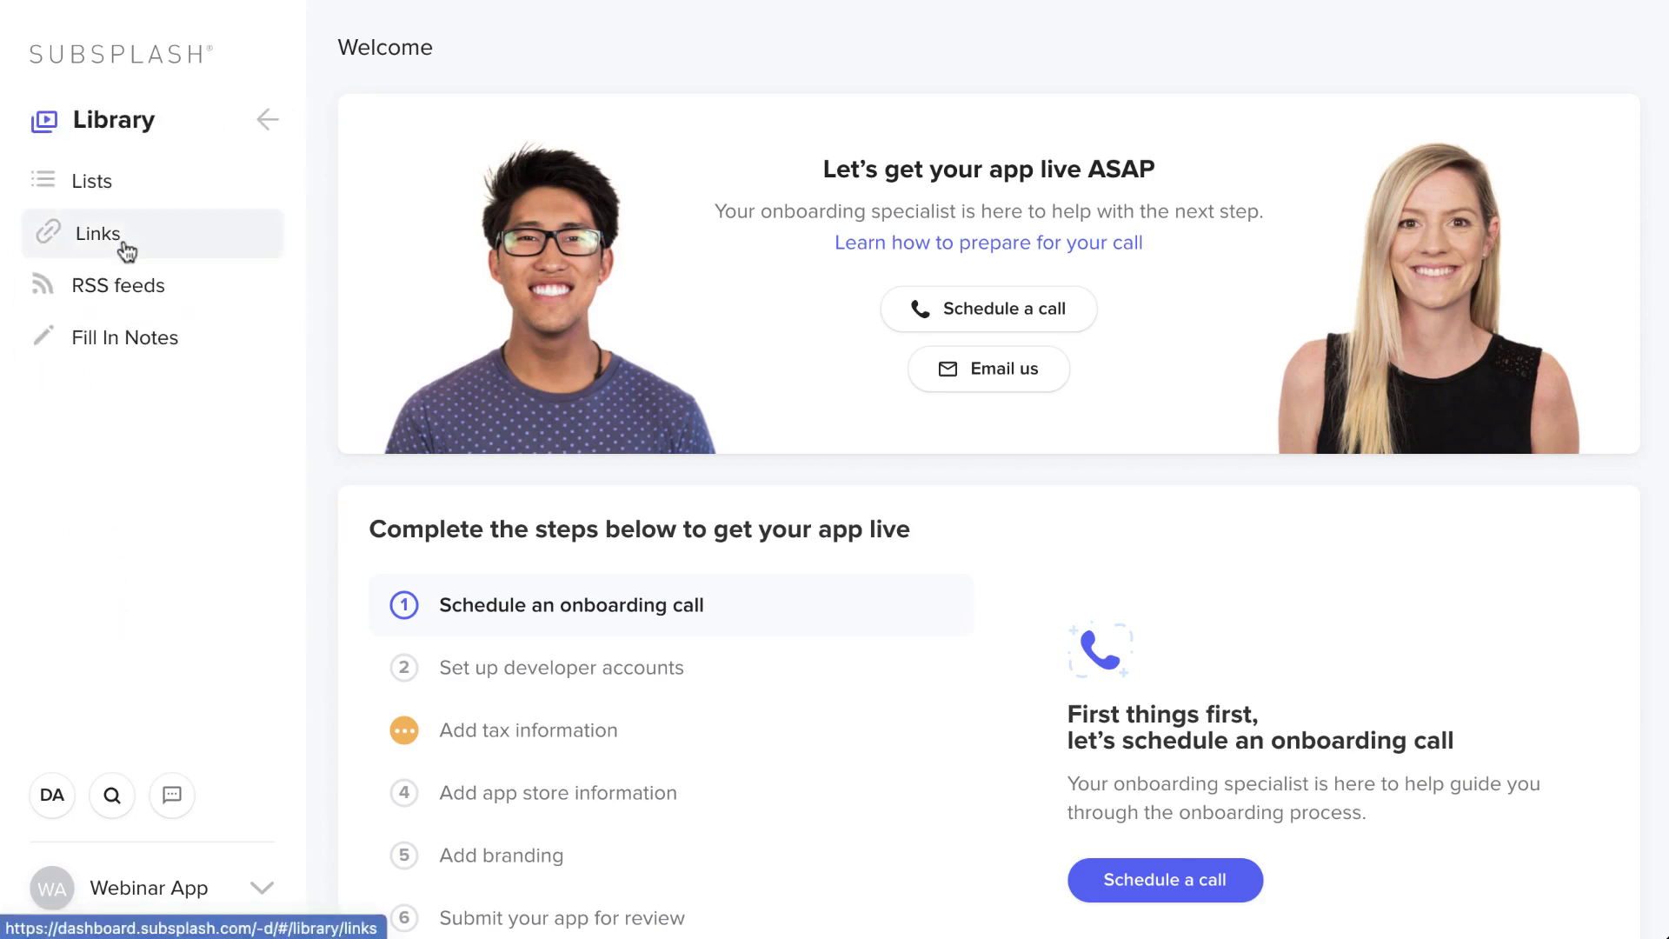
click(127, 257)
click(1554, 50)
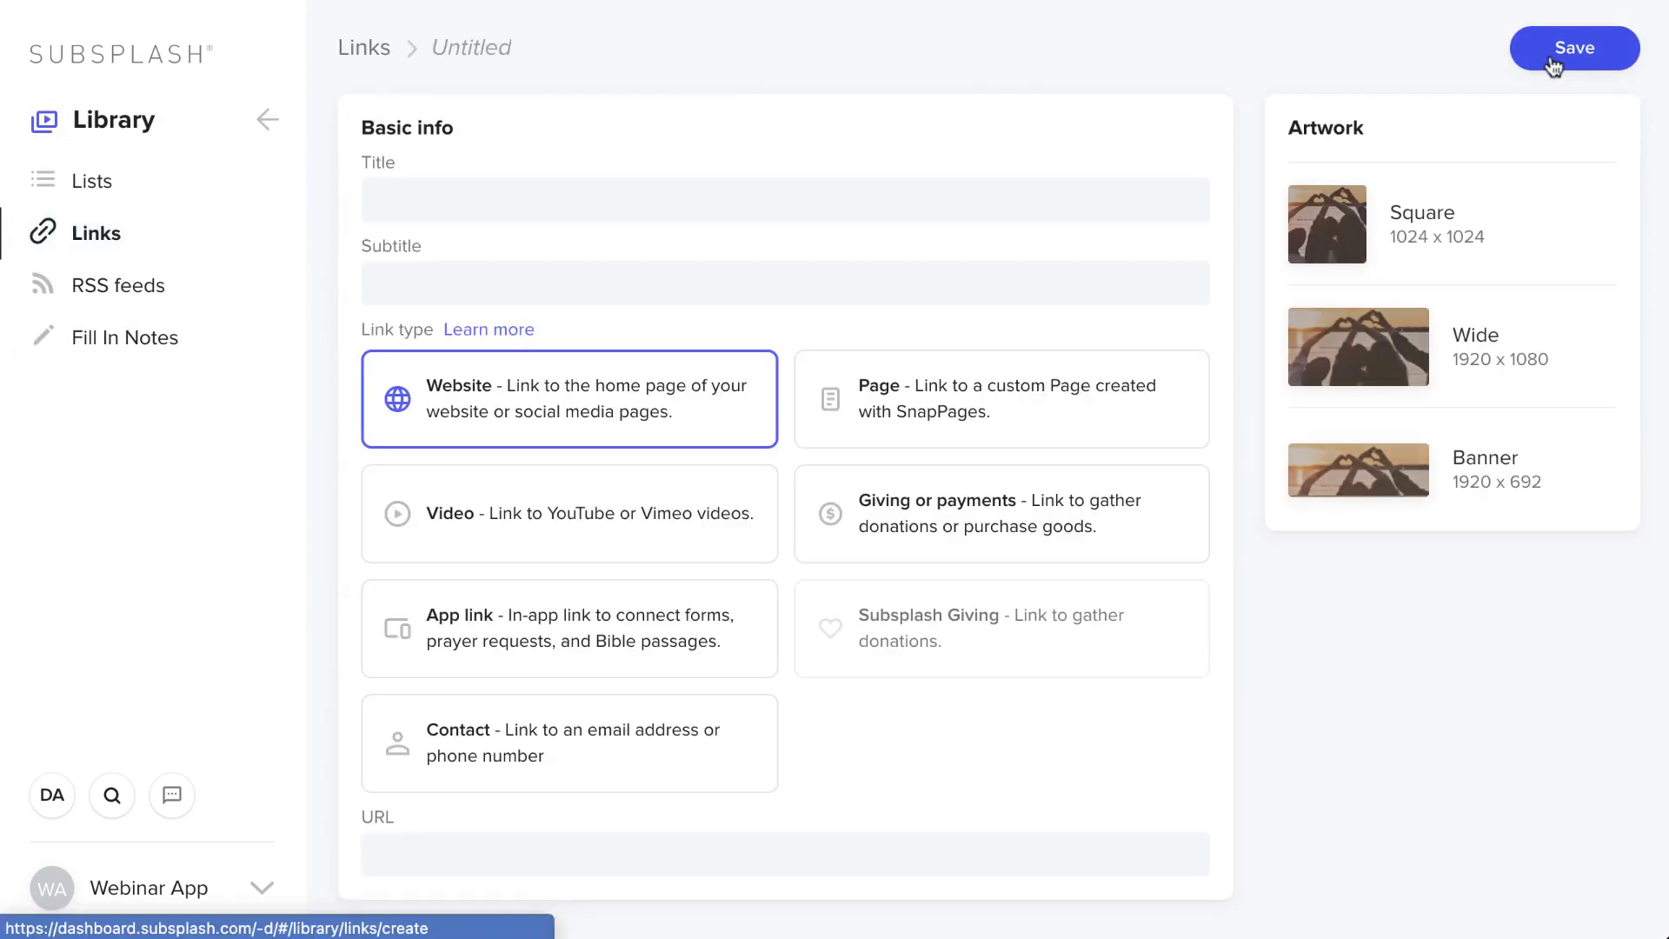
click(1092, 188)
text(Notes)
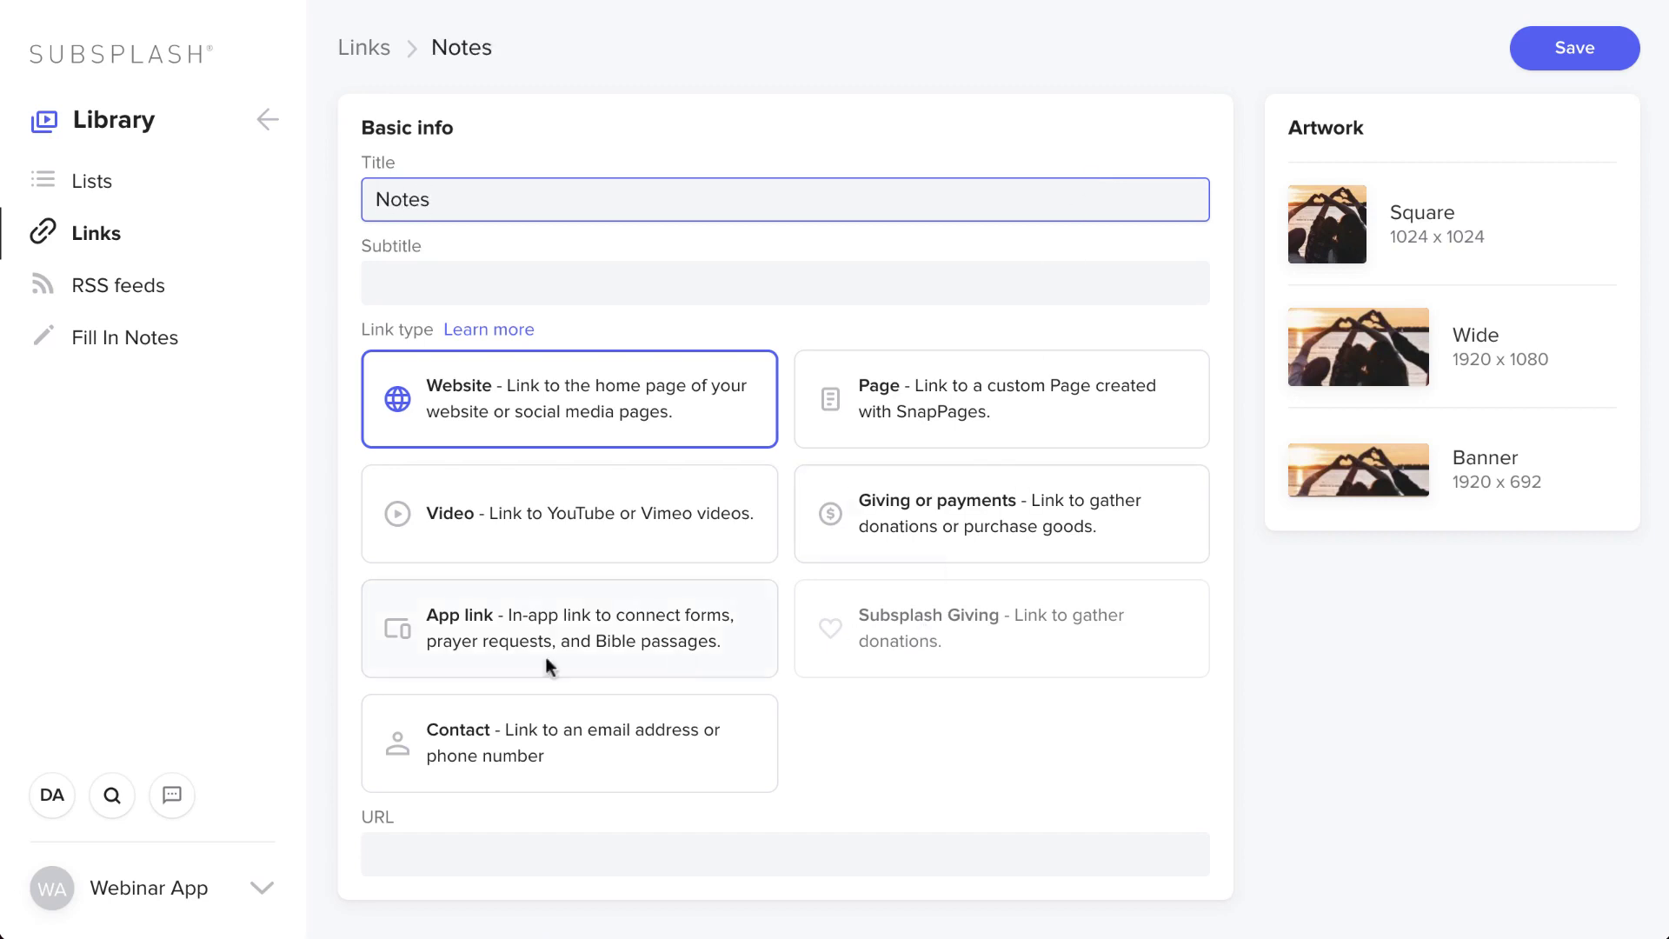
click(504, 636)
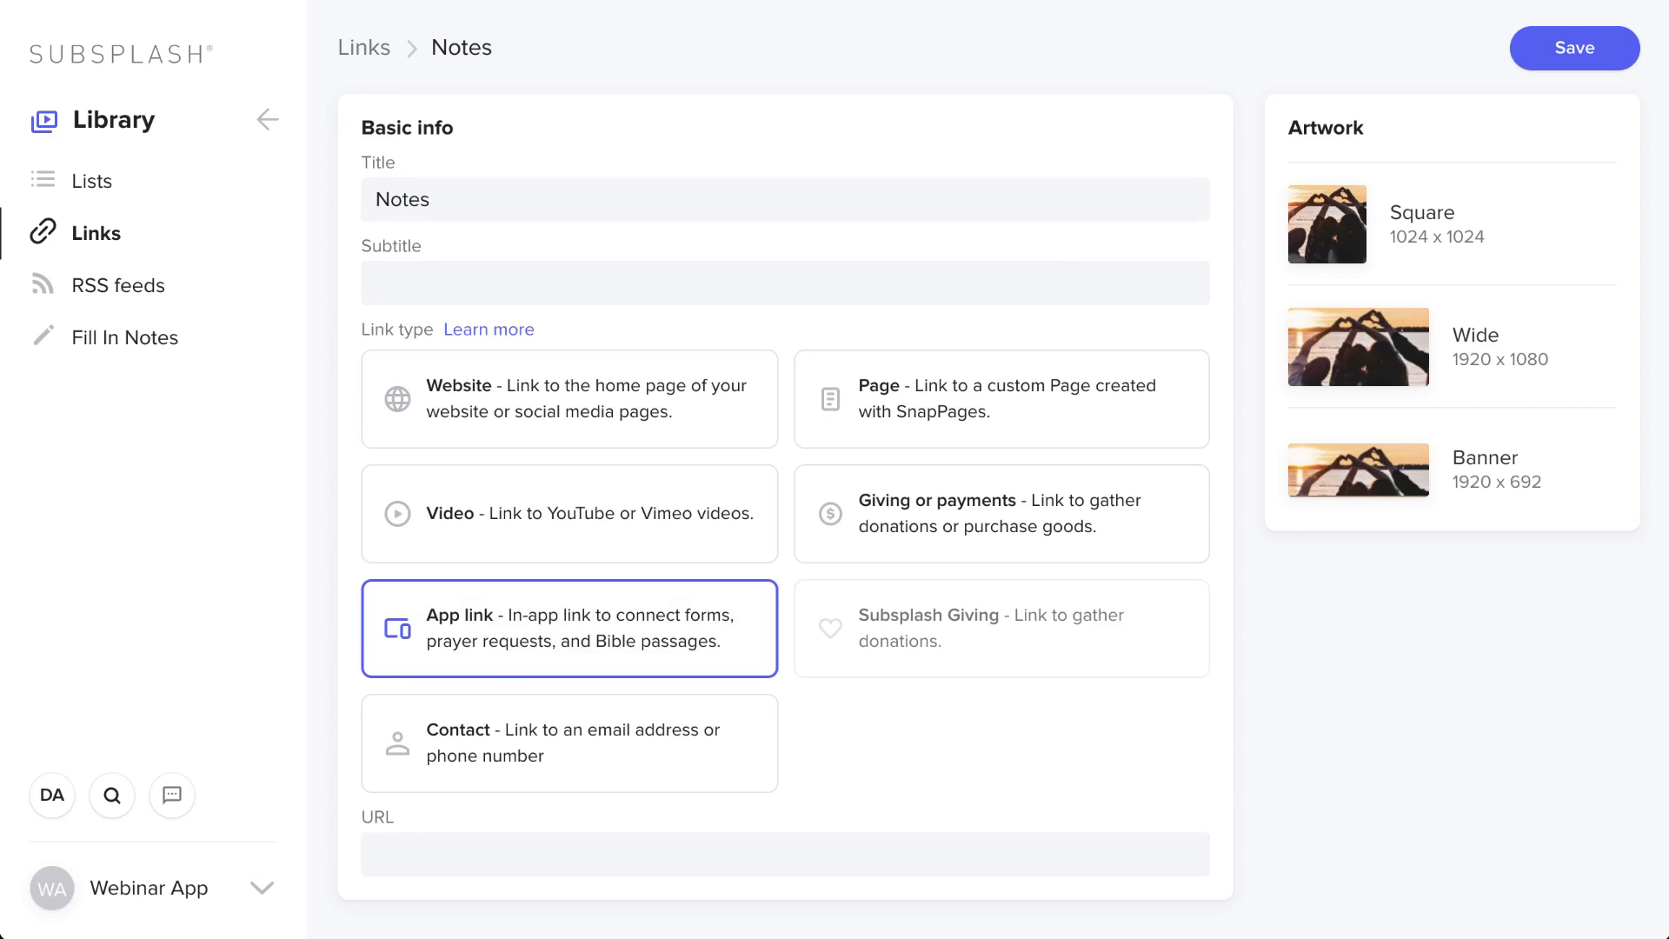
click(515, 857)
key(ctrl+v)
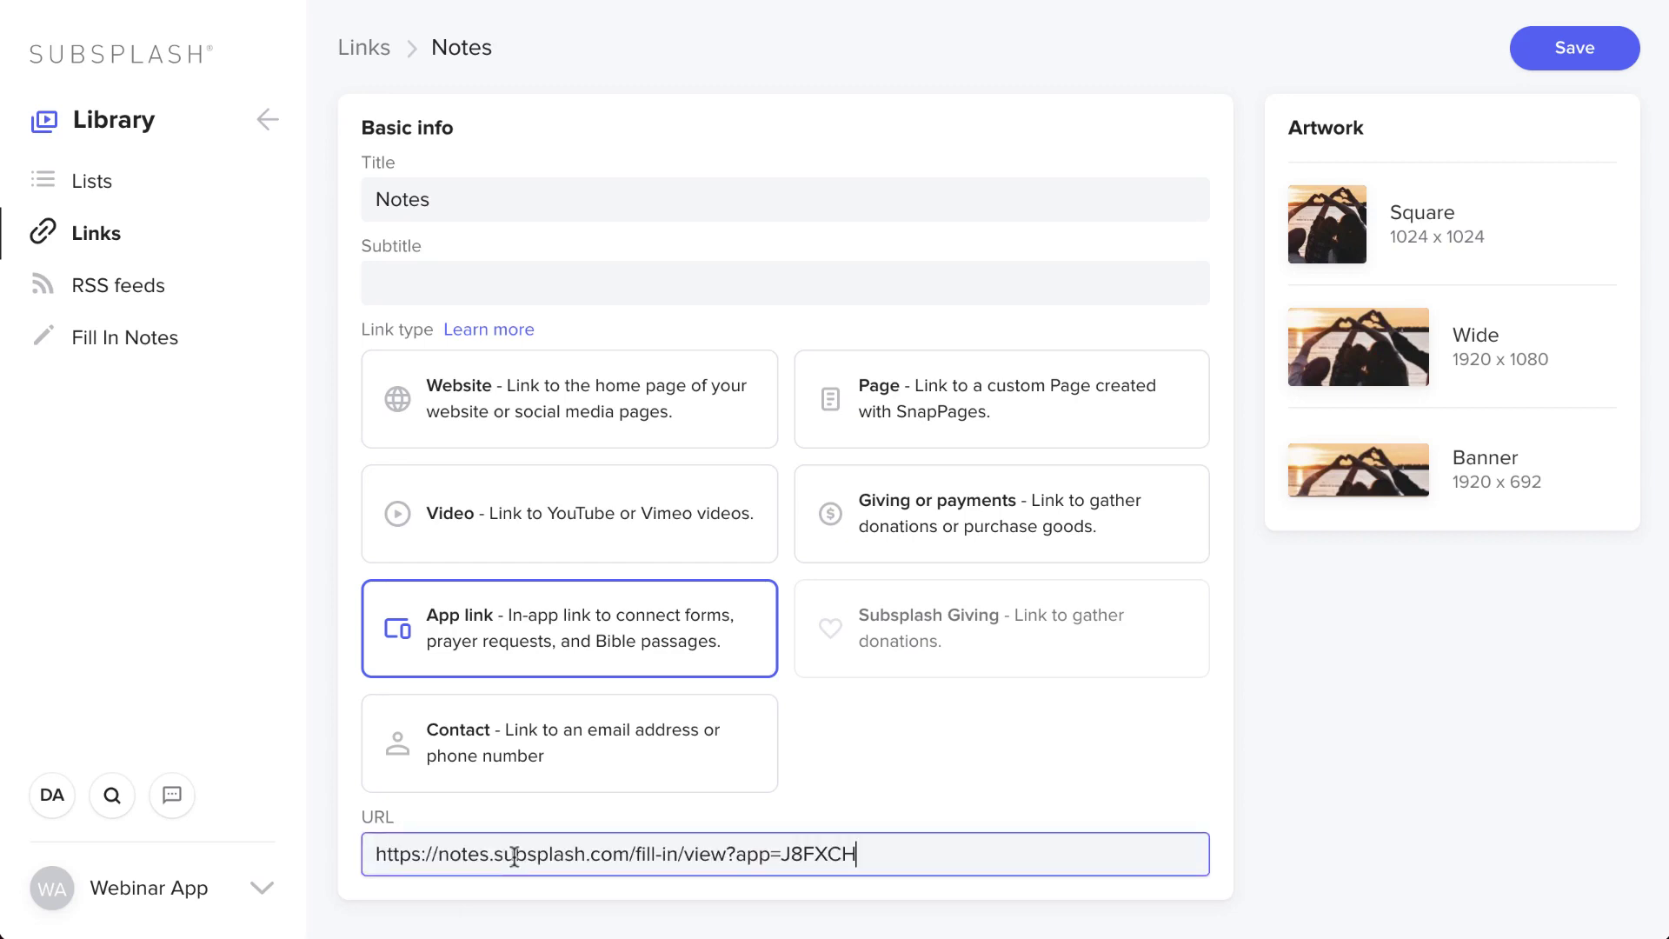
click(1578, 52)
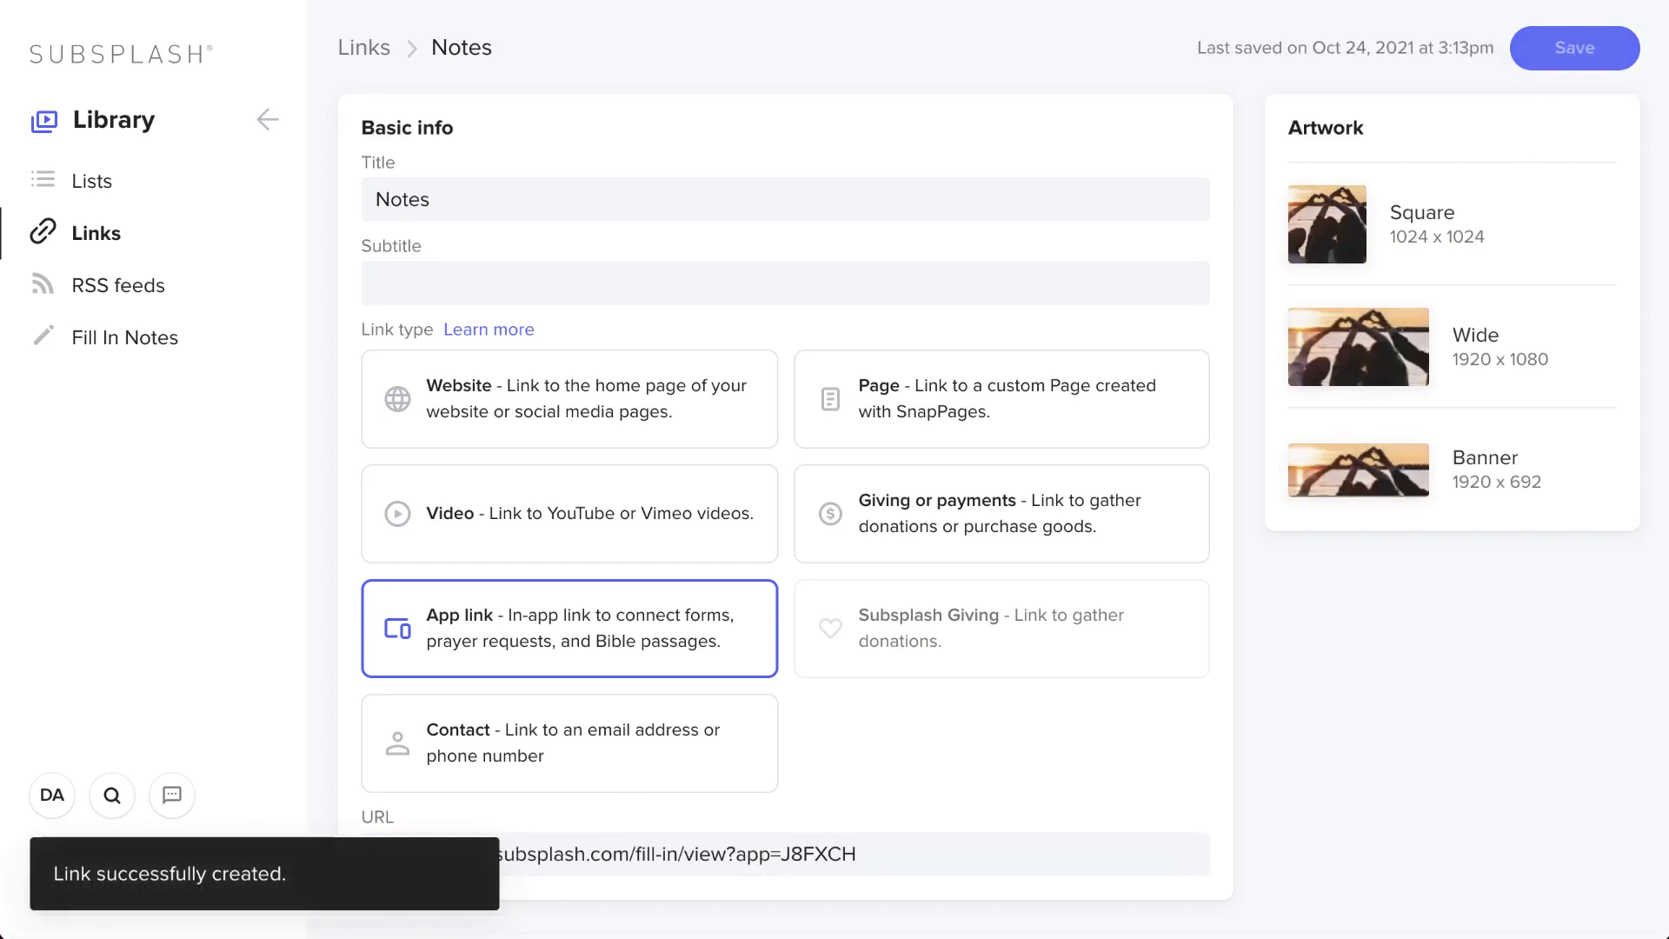
click(256, 129)
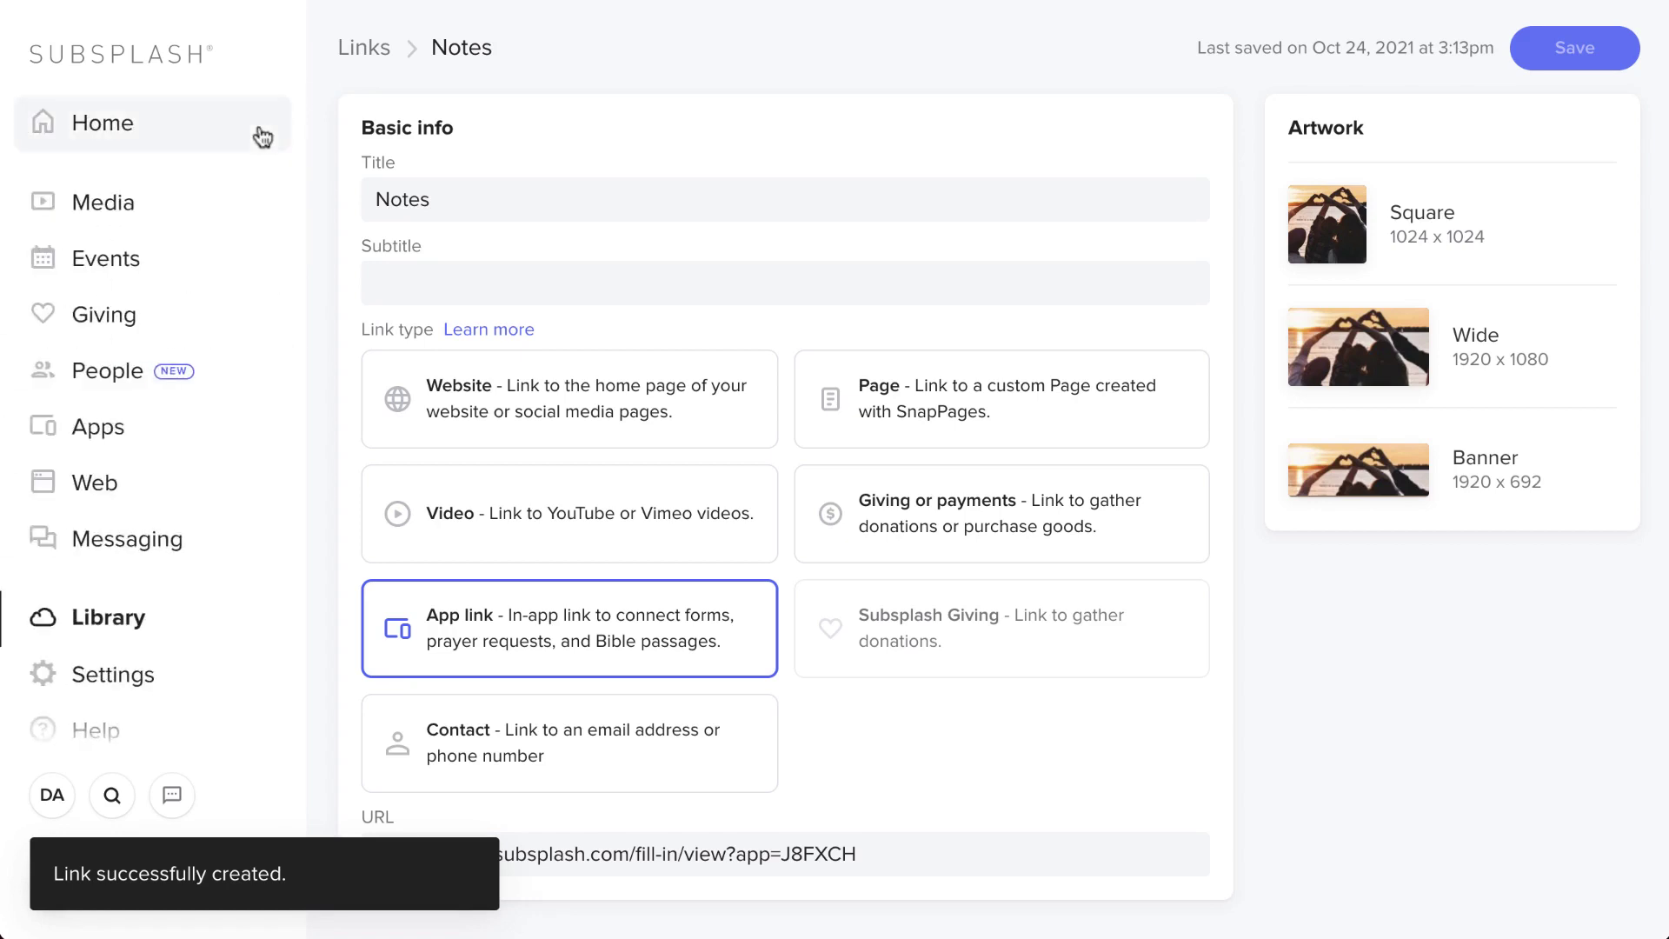
click(112, 417)
- Add the Notes link as an item on the Mobile App's Home tab and save
click(137, 184)
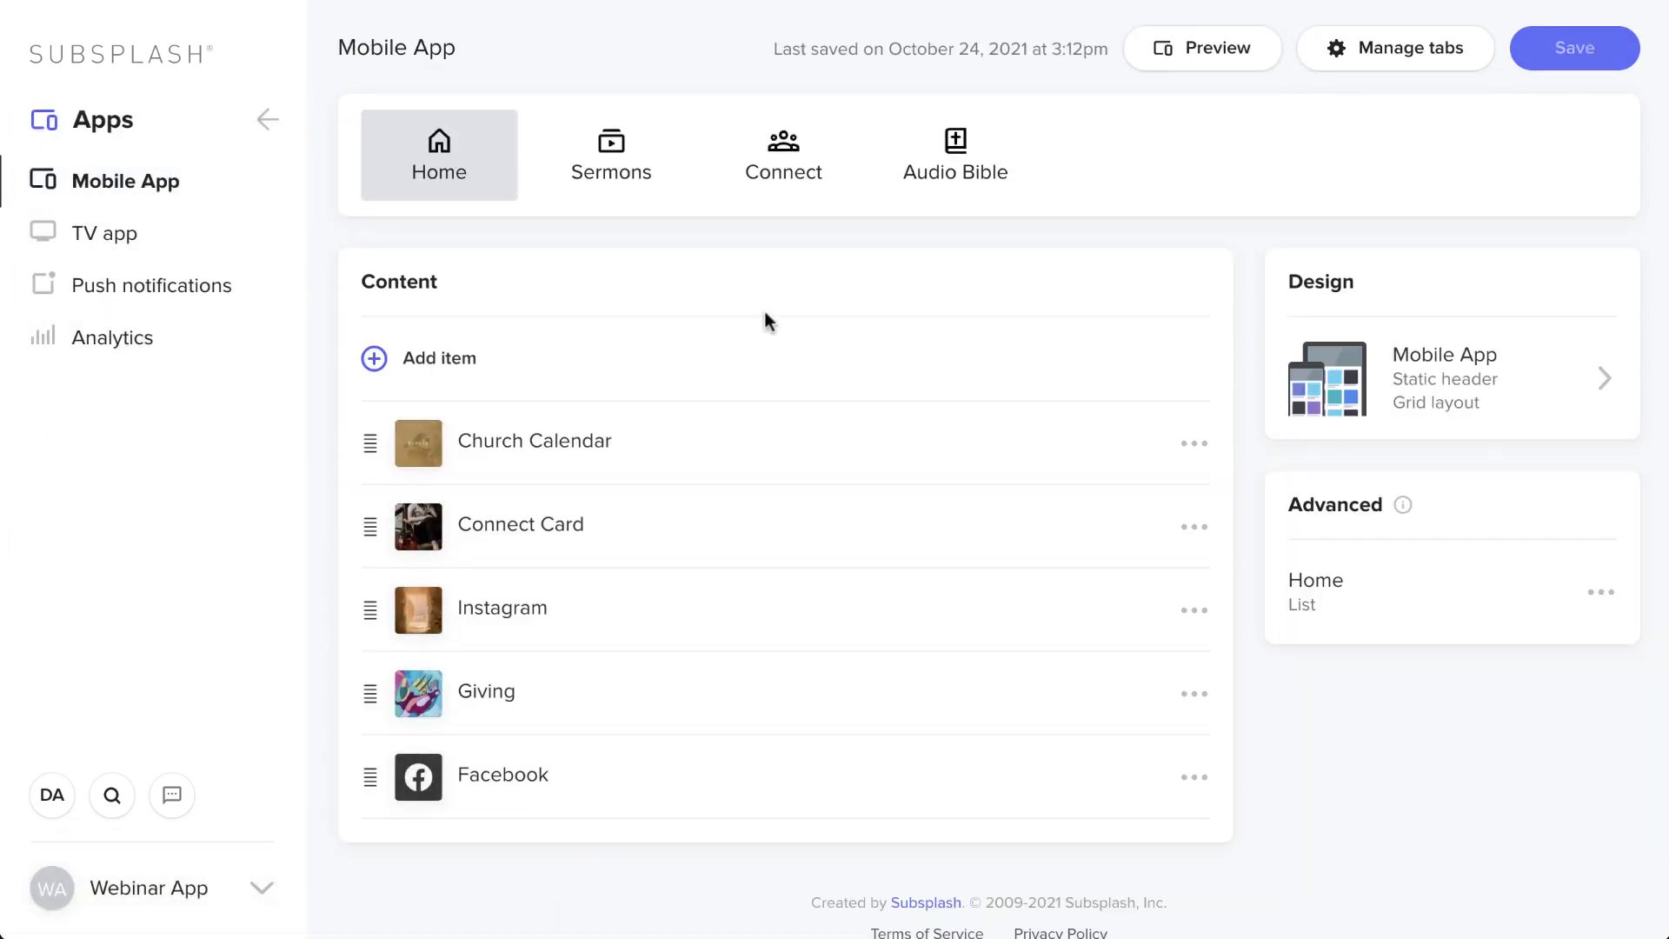
click(504, 367)
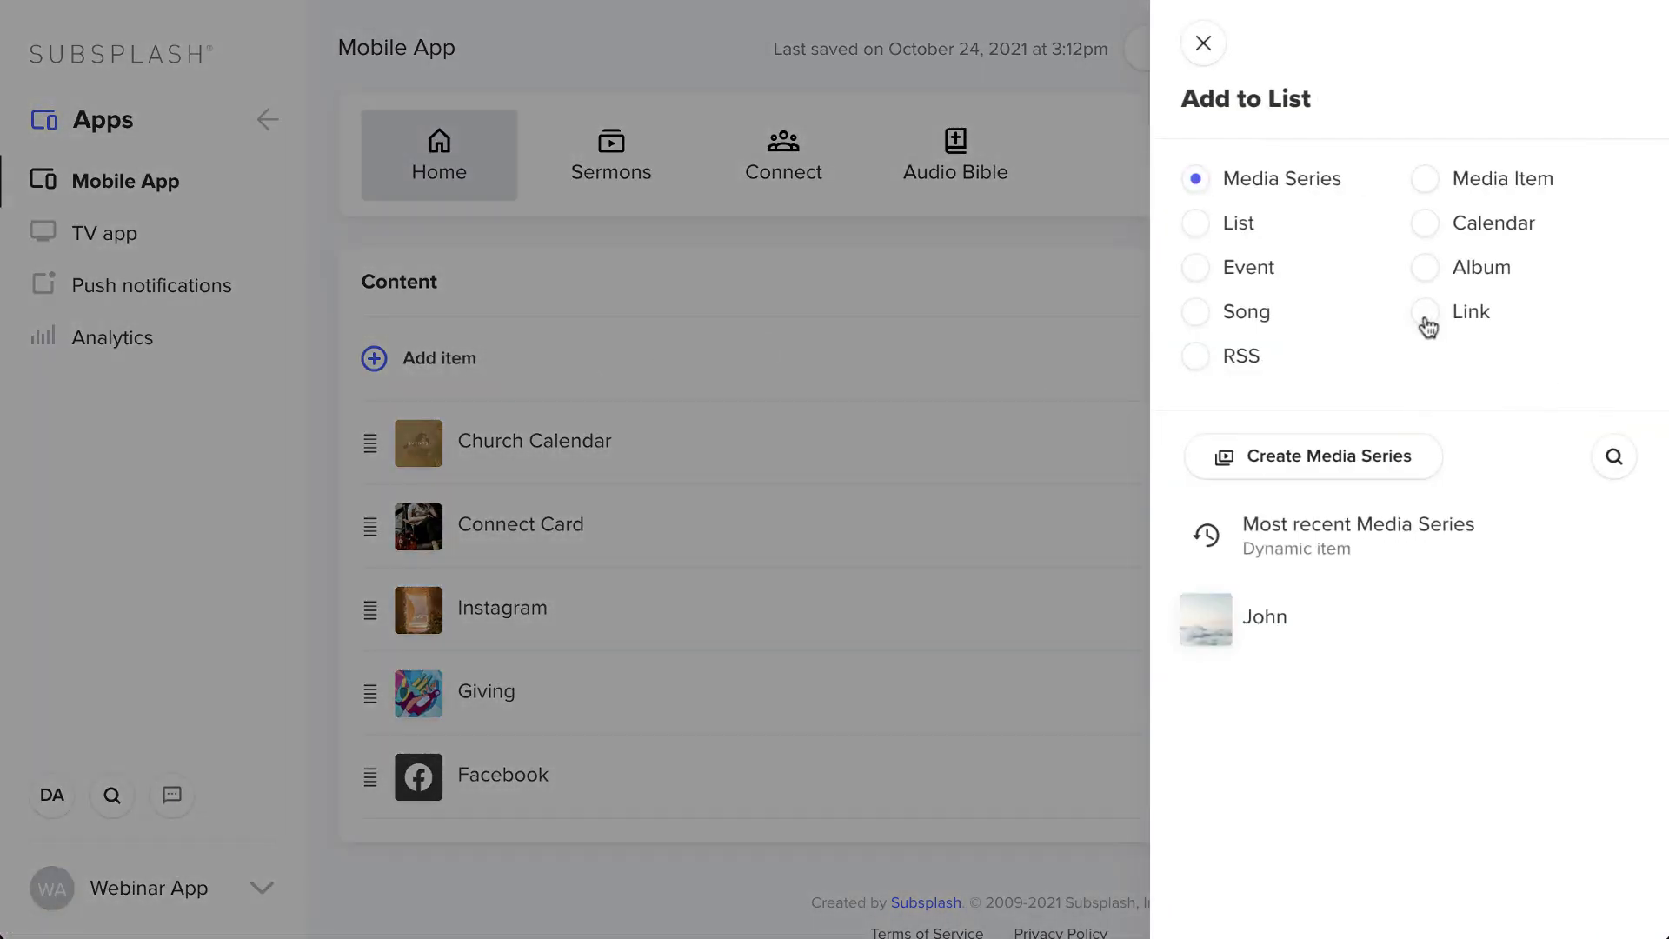
click(1425, 315)
click(1313, 619)
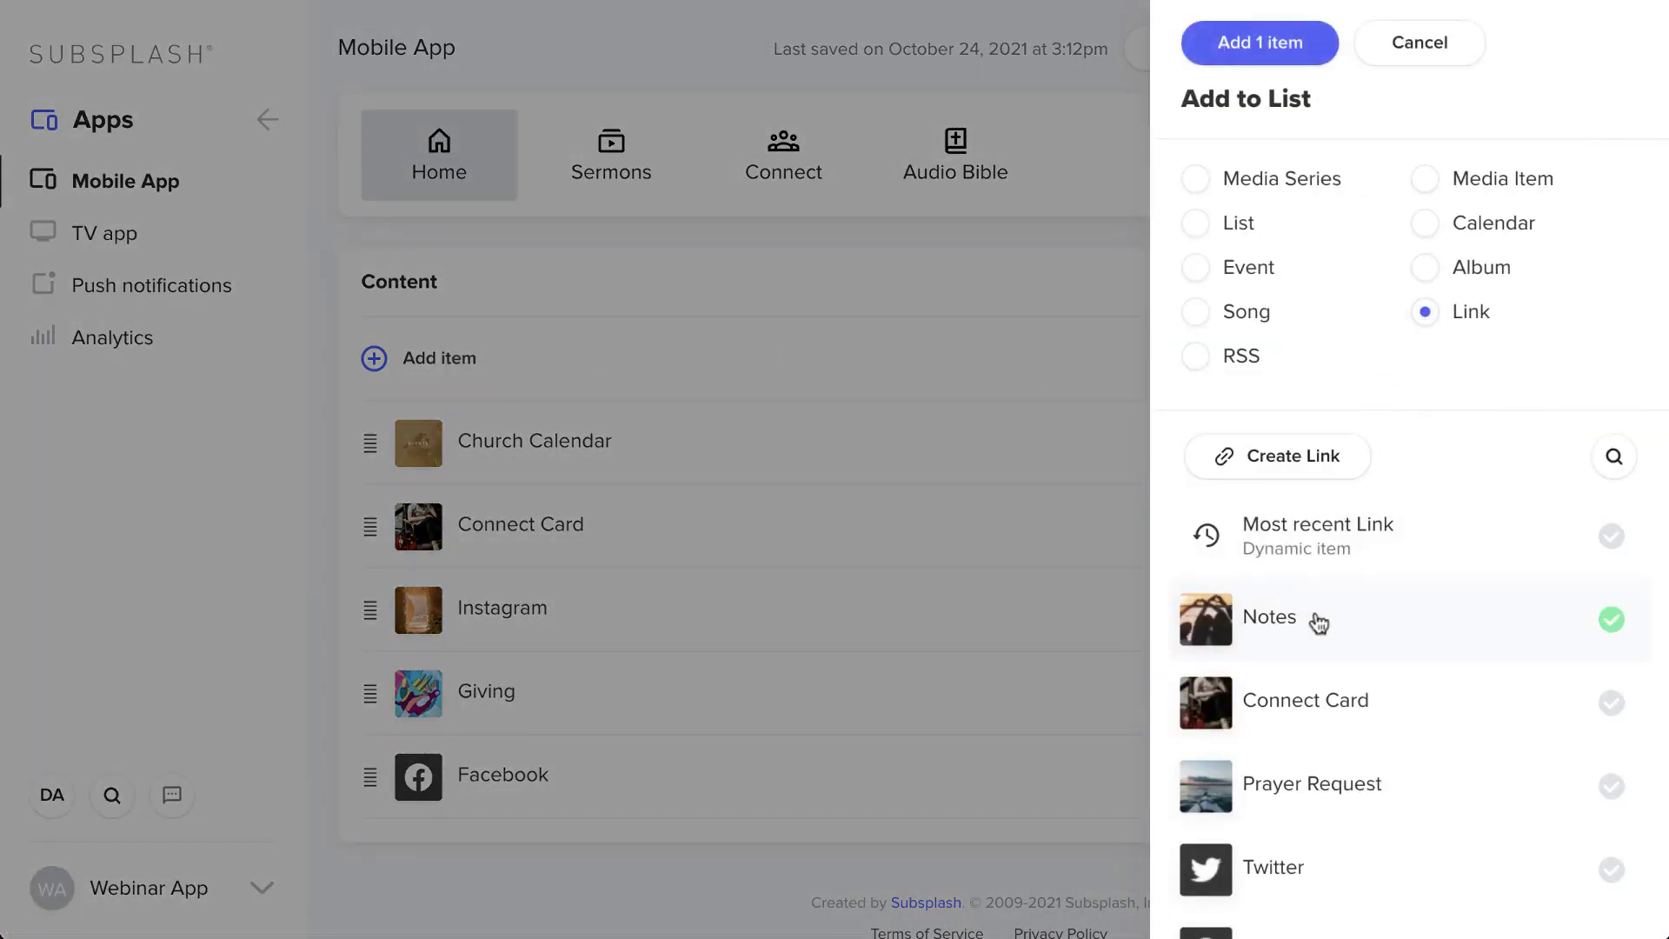
click(1217, 45)
click(1562, 52)
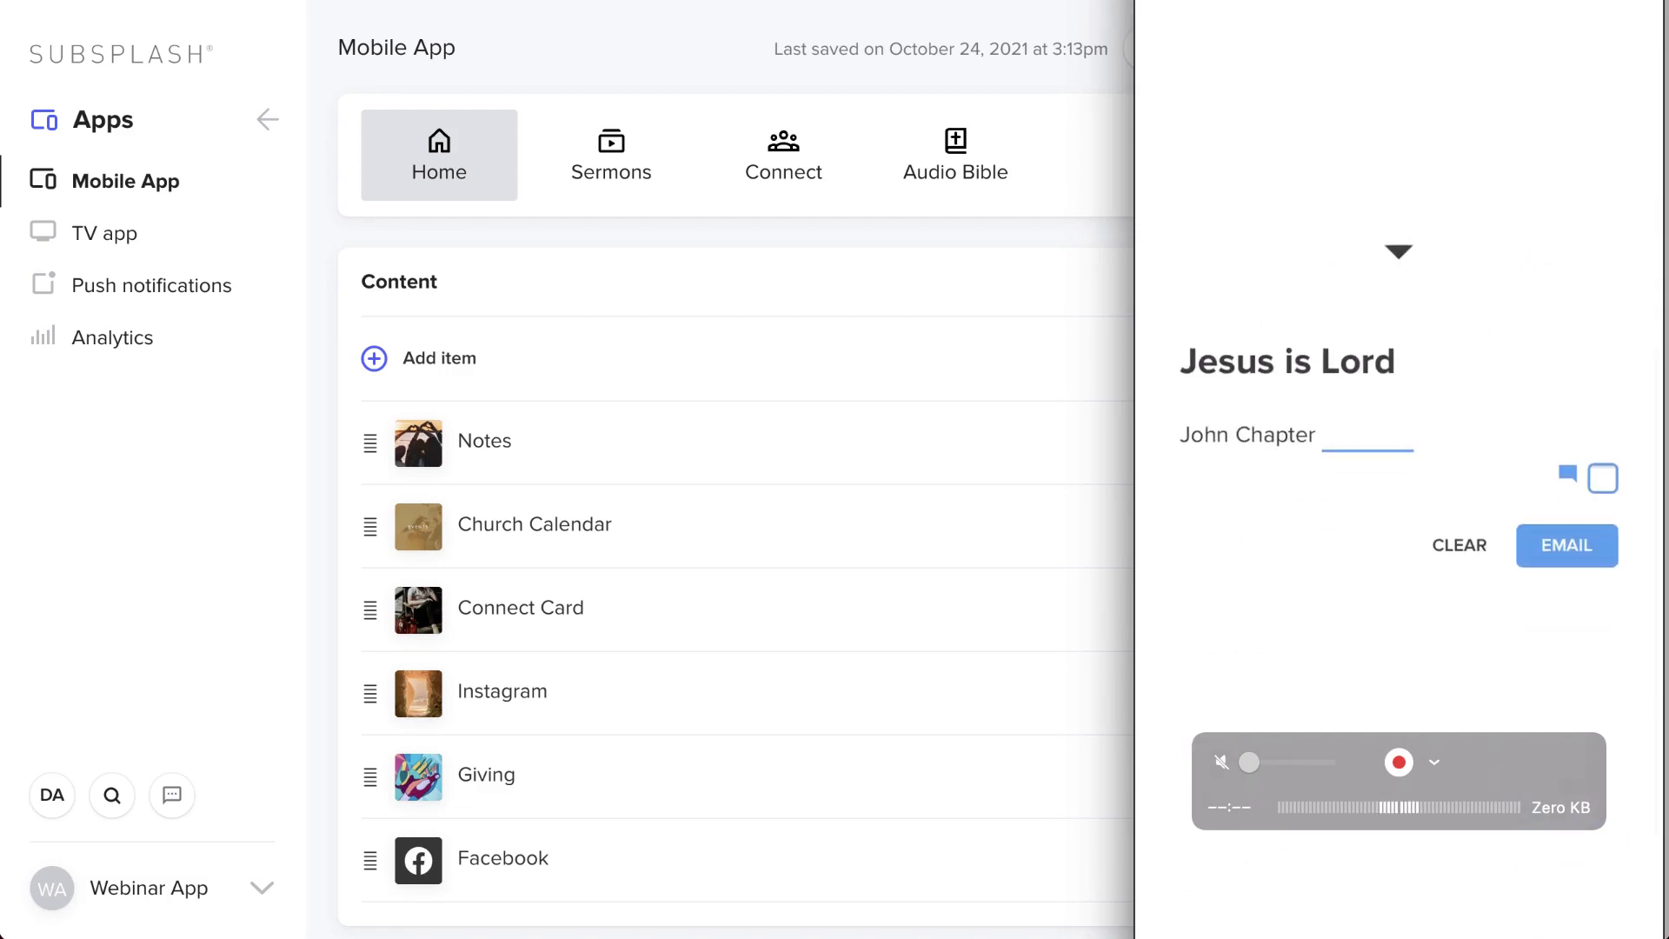
- In the phone preview, answer the blank with 2, reveal the answer, and add the note 'Notes here'
click(1368, 439)
text(2)
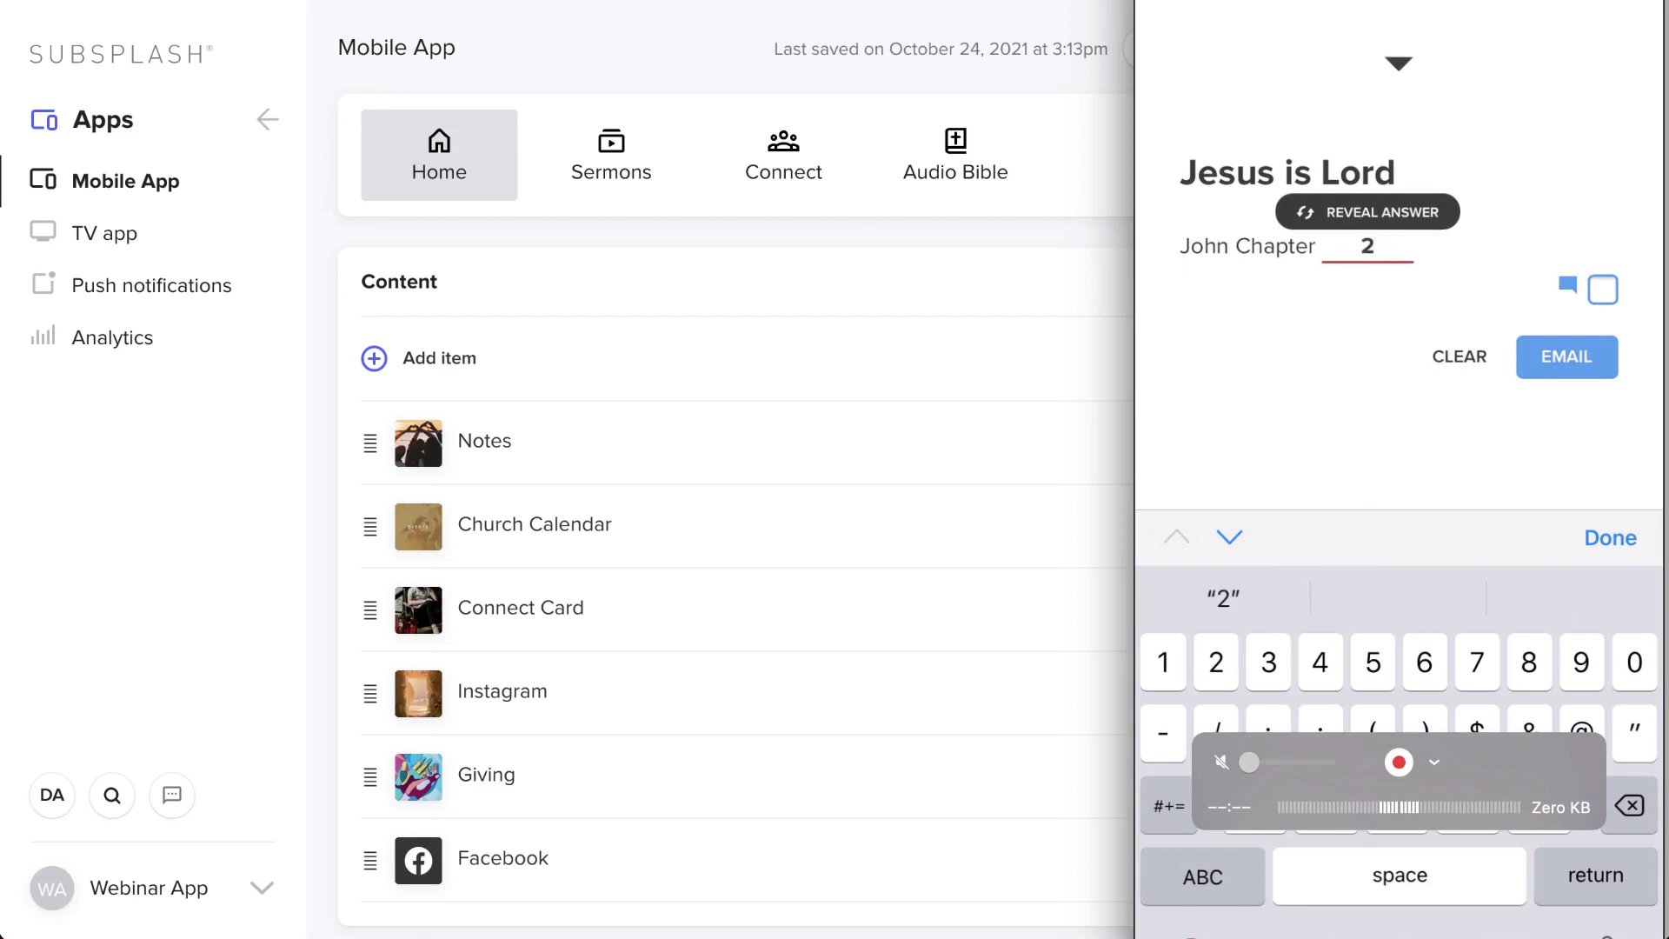
click(1368, 211)
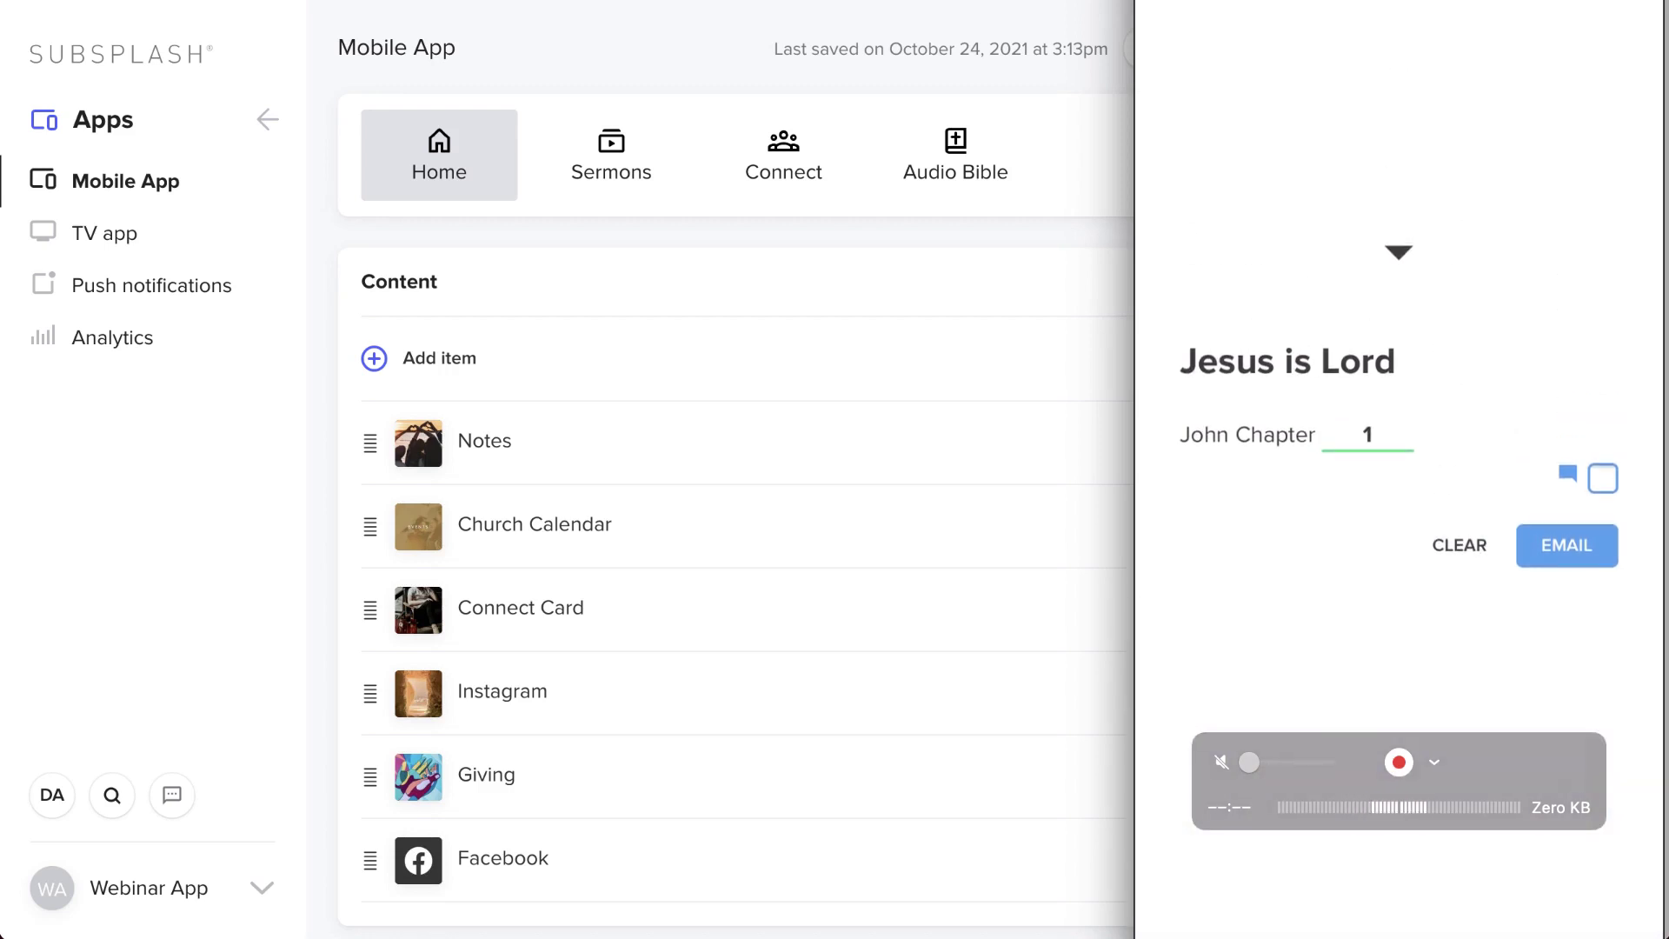
click(1602, 478)
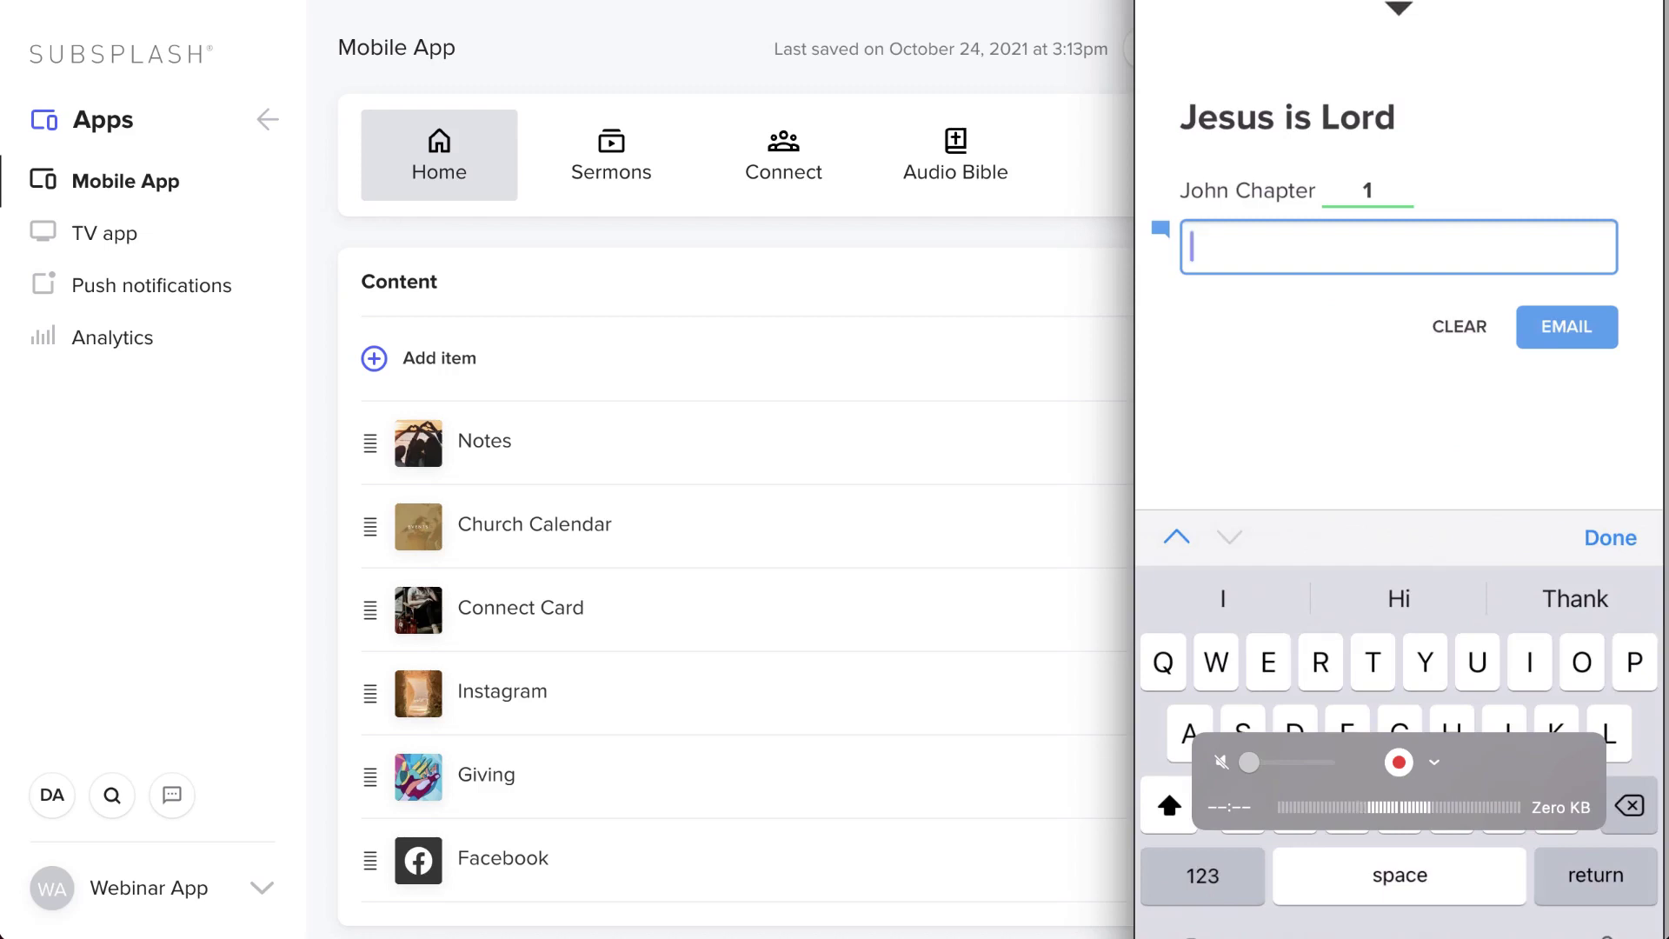
text(Notes here)
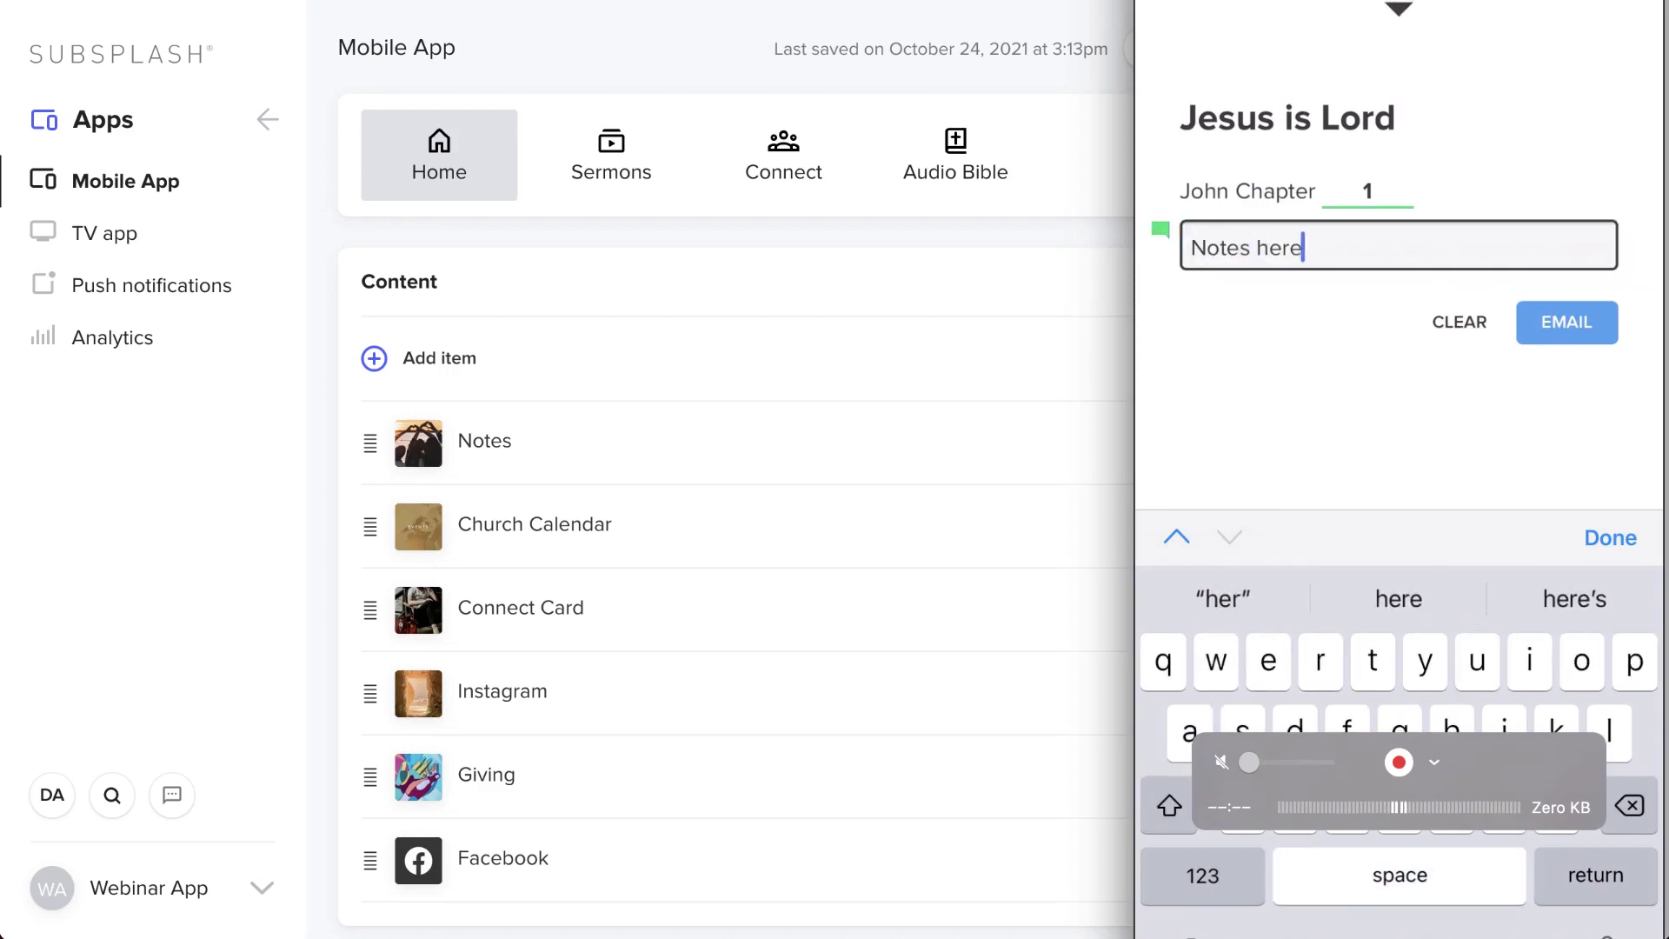
key(Return)
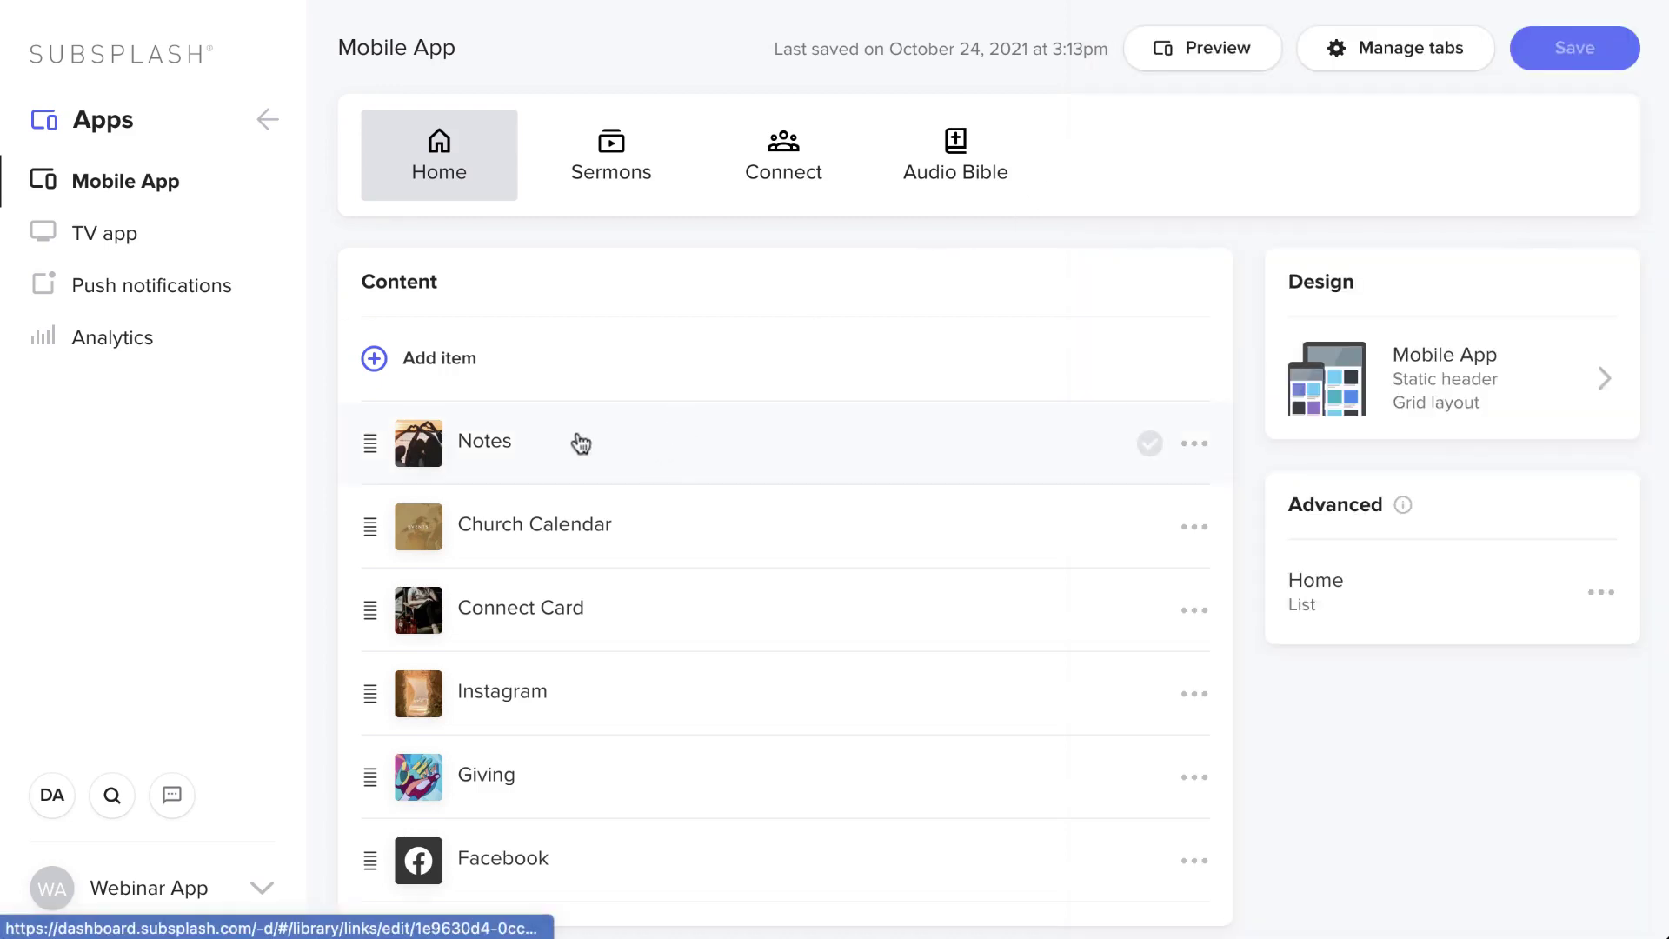
- Open the Notes link to check its URL, then return to the dashboard home page
click(539, 456)
scroll(533, 492, down, 3)
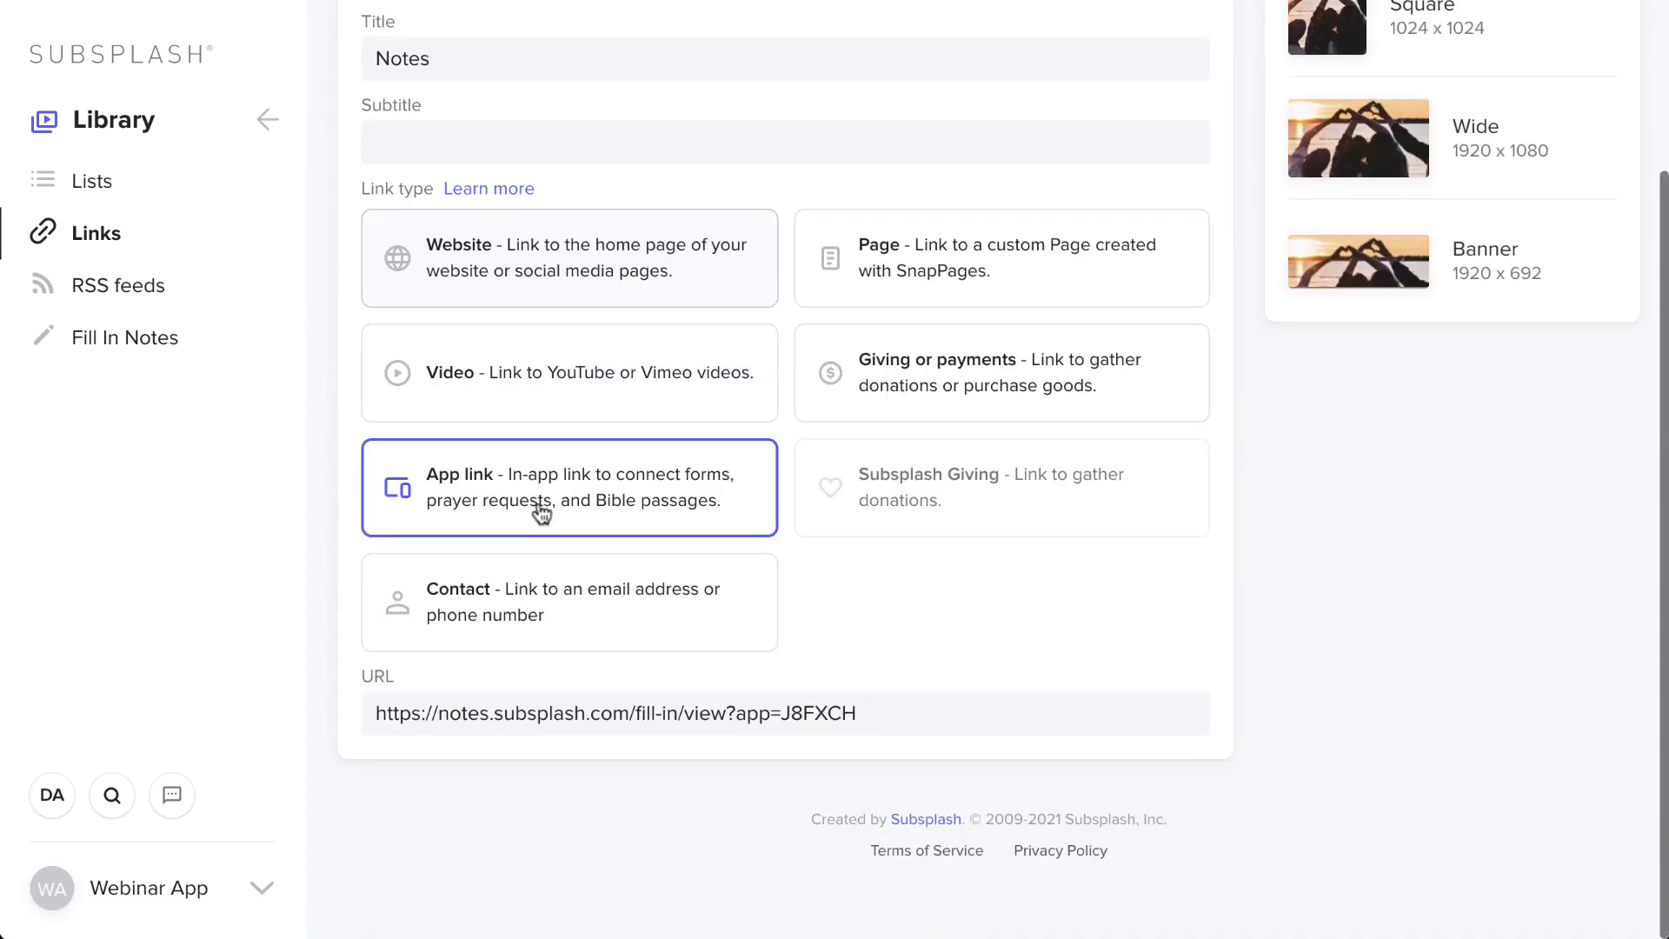
drag(936, 705, 385, 688)
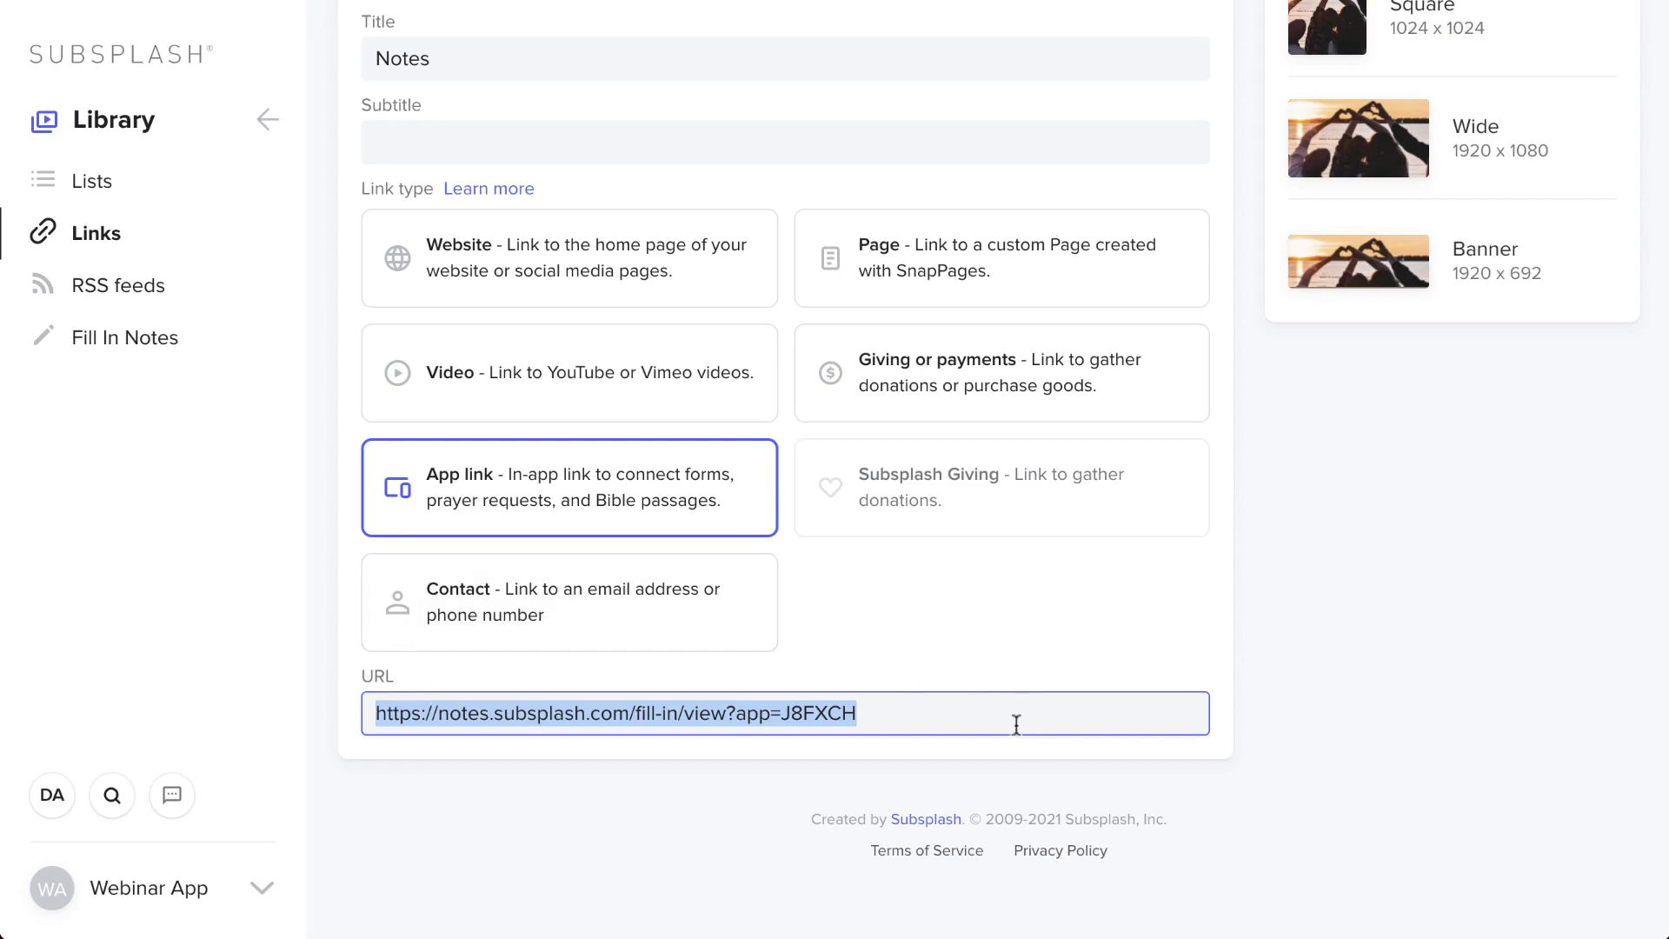
drag(961, 723, 364, 698)
scroll(468, 239, up, 3)
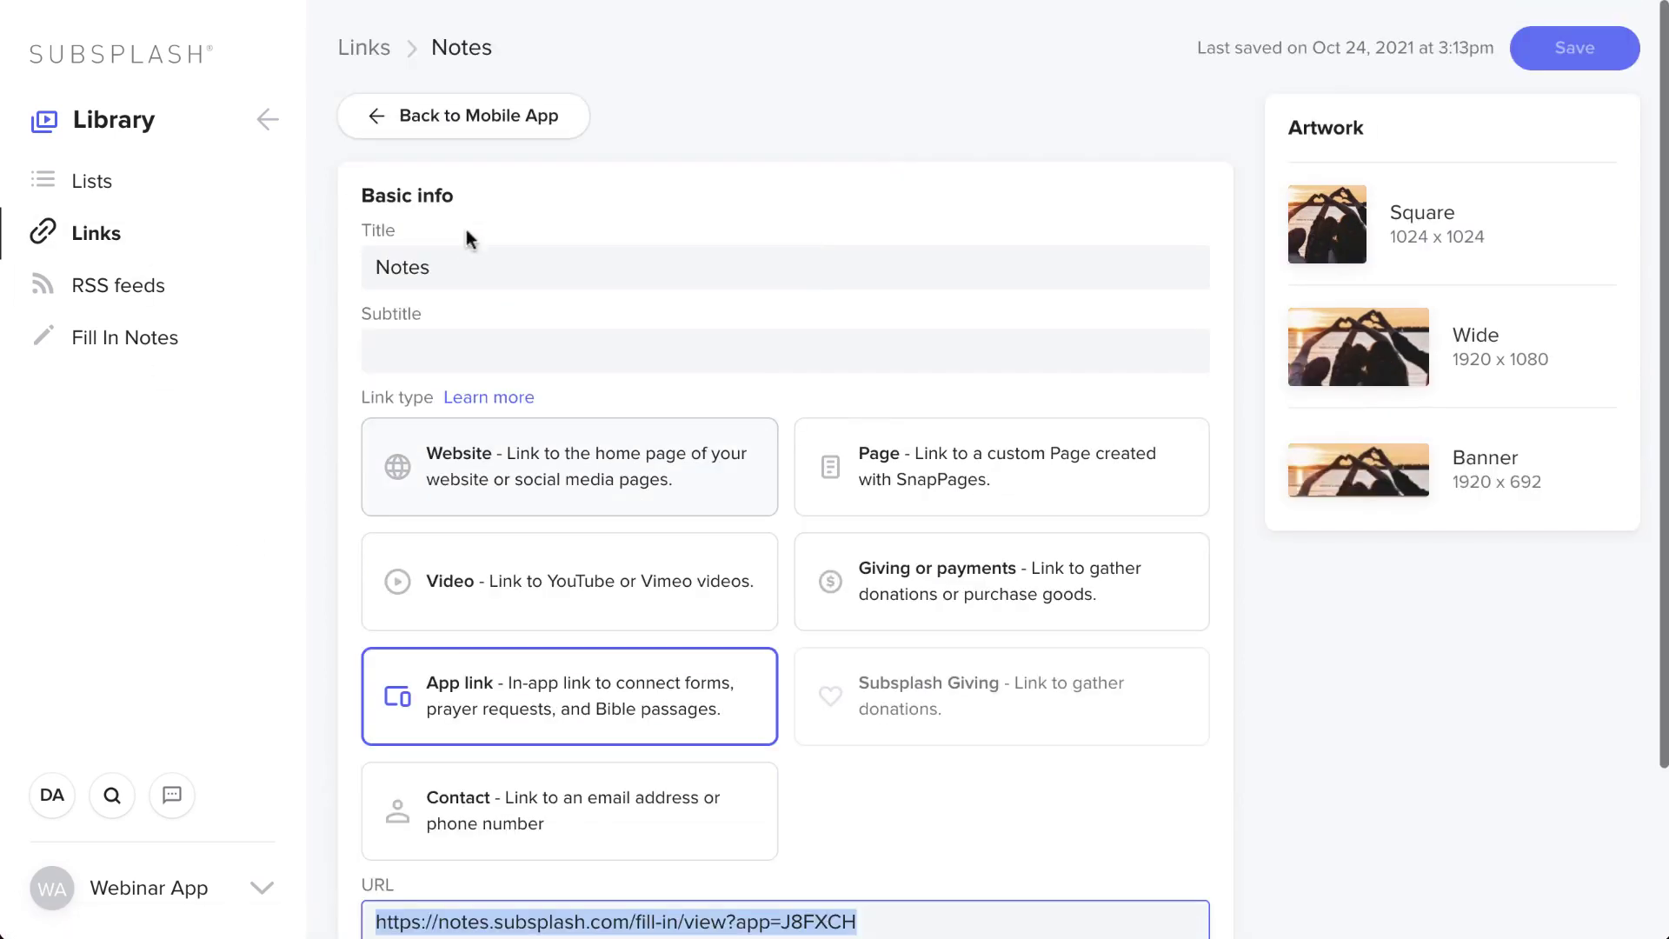
click(266, 122)
click(227, 140)
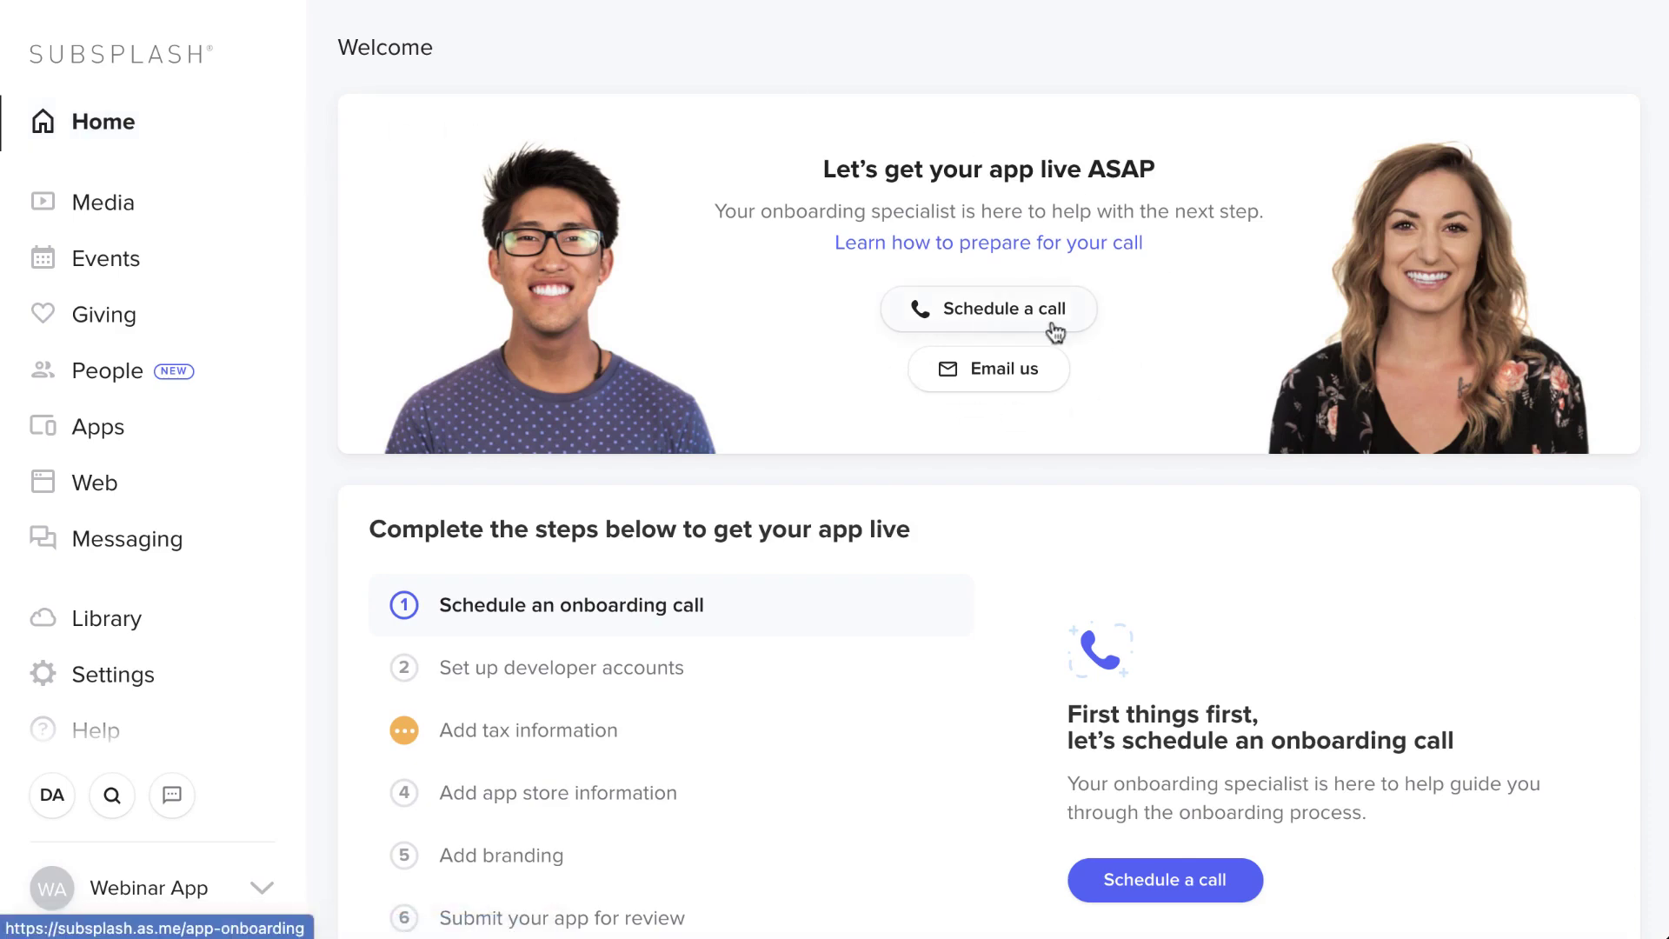
- Look over the Welcome page and start scheduling an onboarding call
scroll(1055, 331, down, 10)
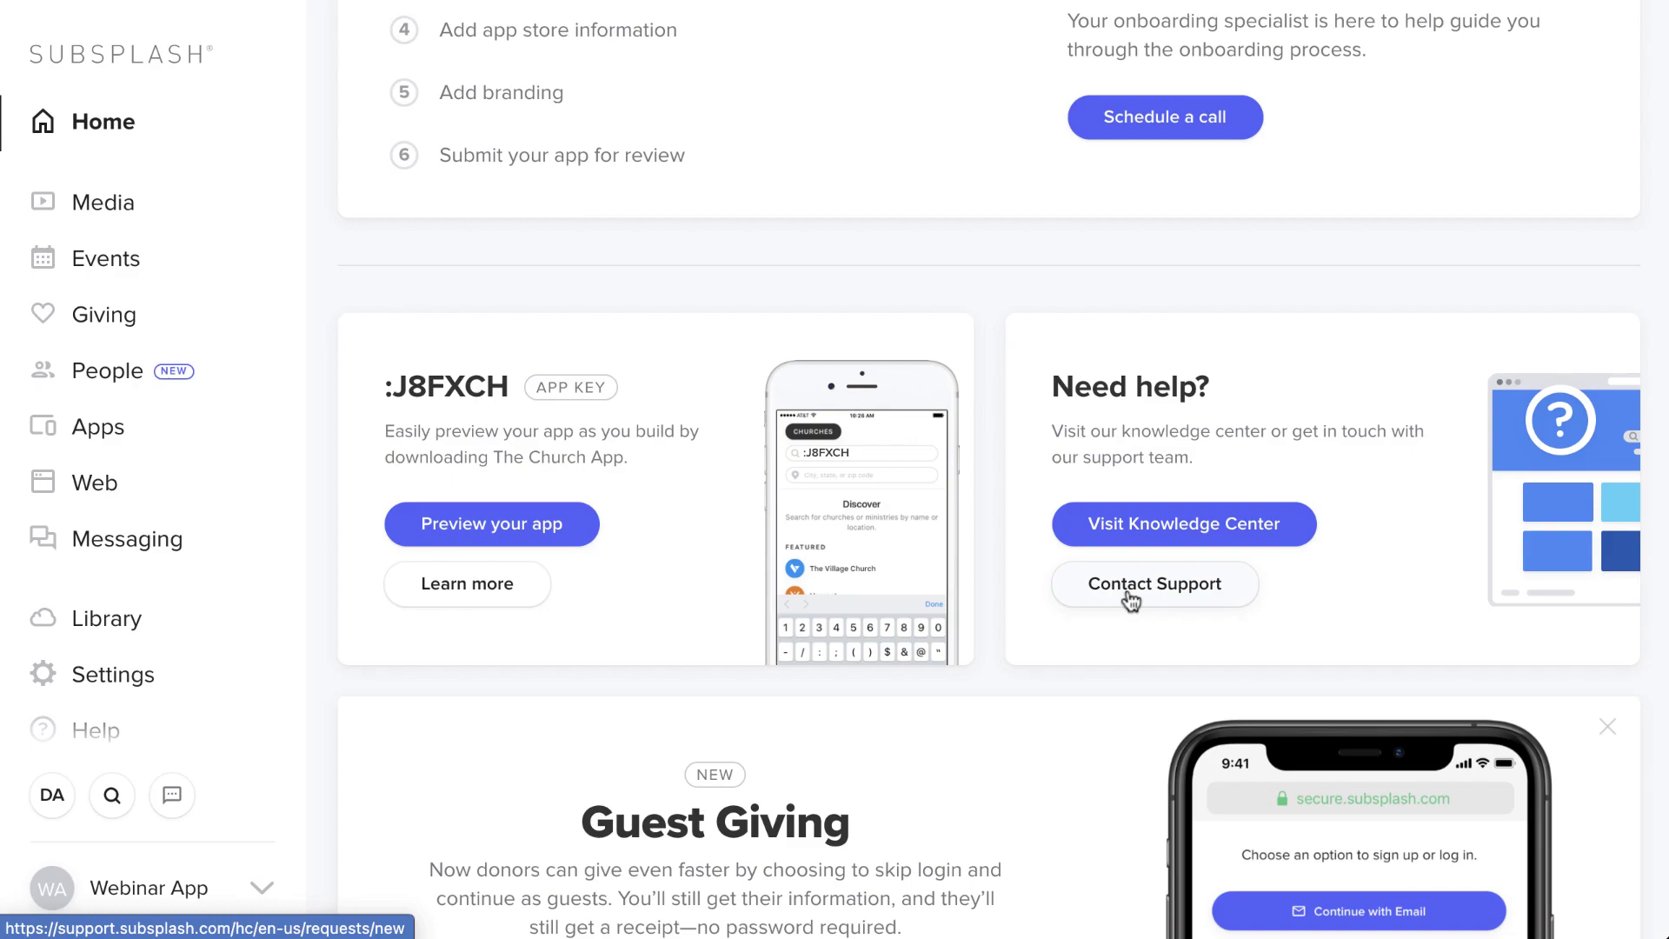
scroll(1131, 600, up, 5)
click(1130, 597)
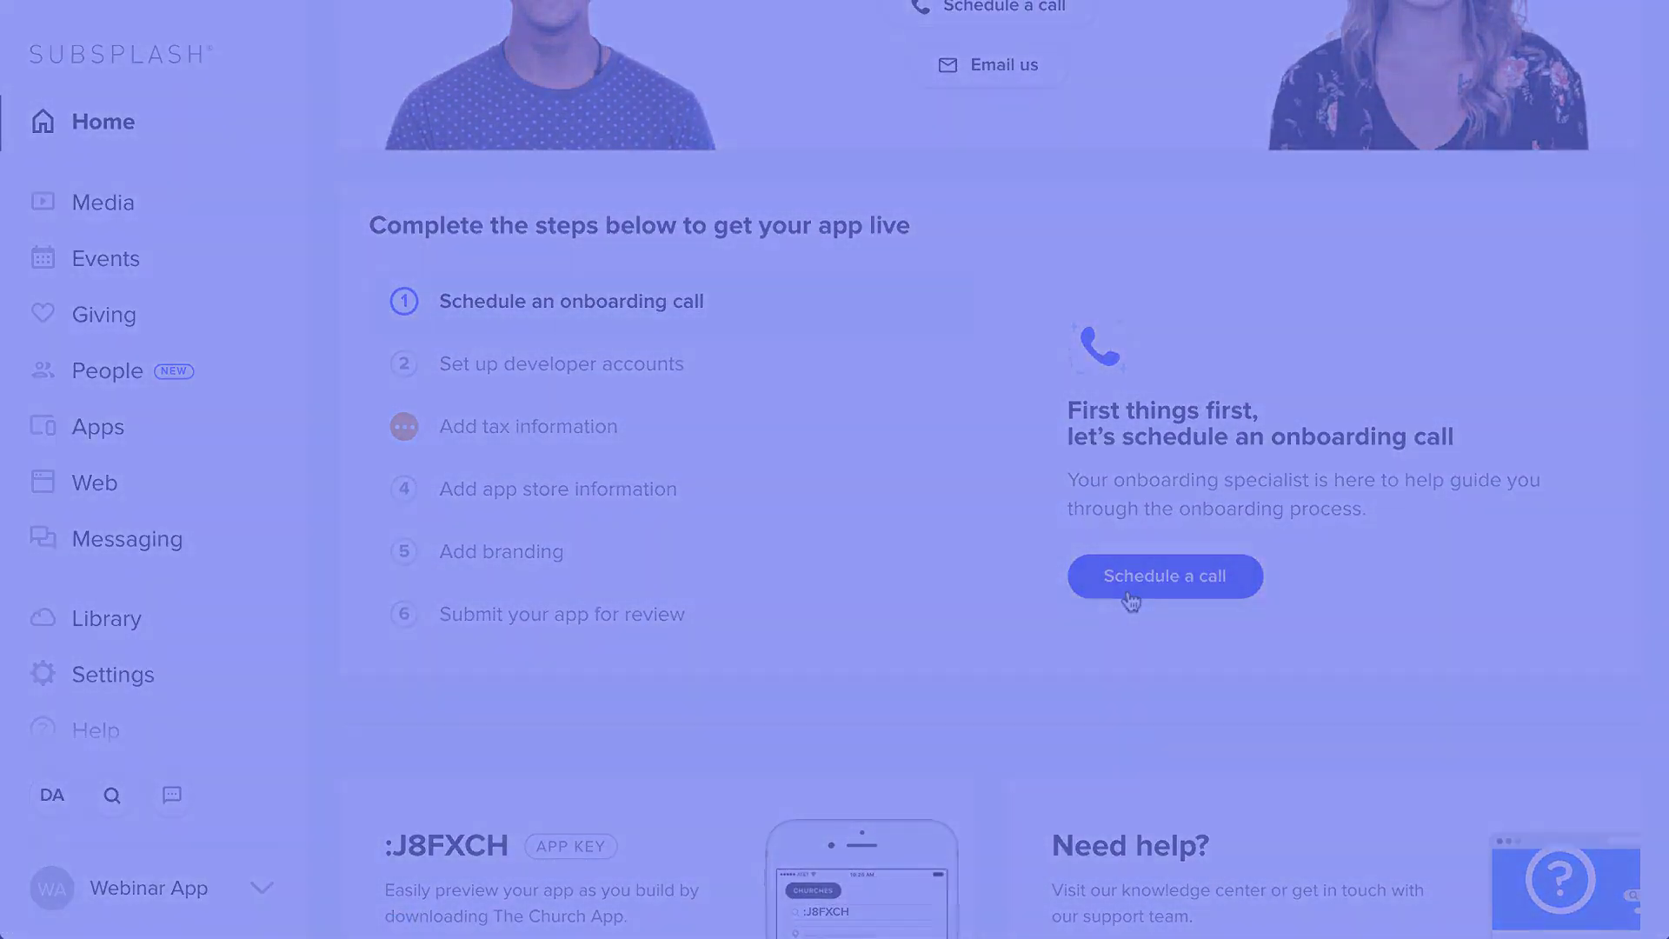